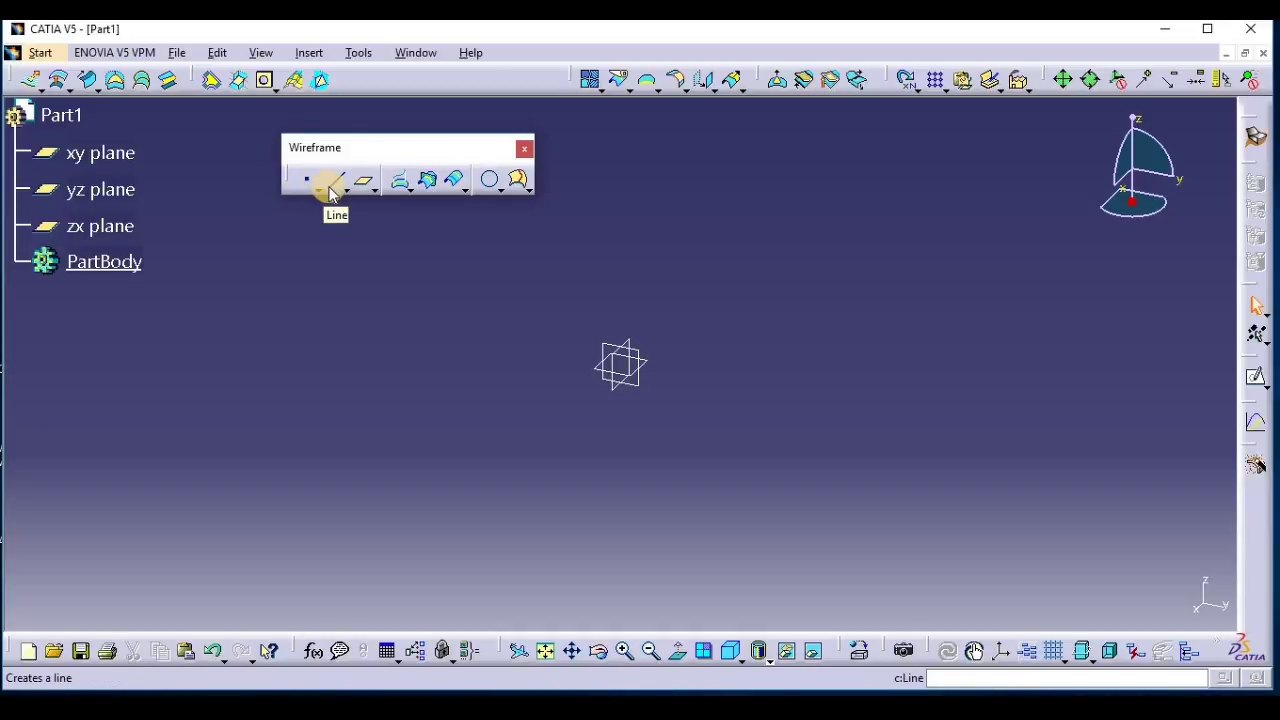
Examine the line types offered by the Line definition without creating a line.
{"action": "left_click", "coordinate": [336, 185]}
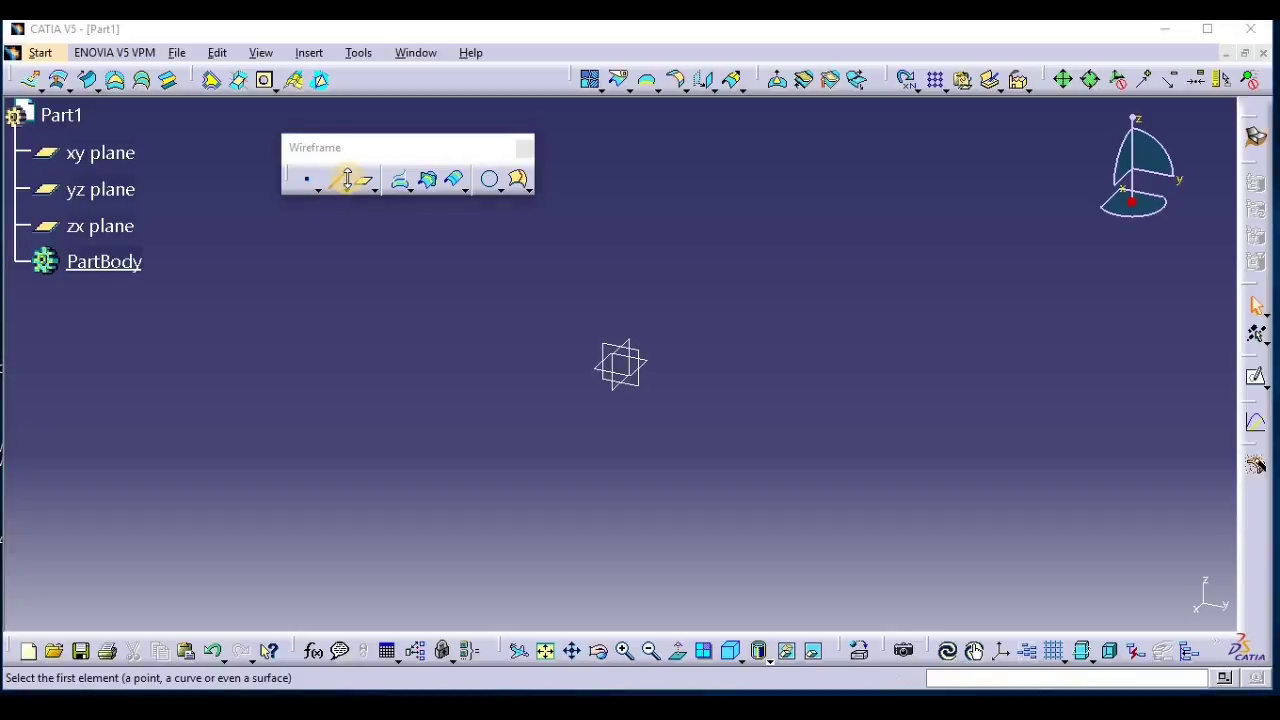
{"action": "left_click", "coordinate": [1100, 316]}
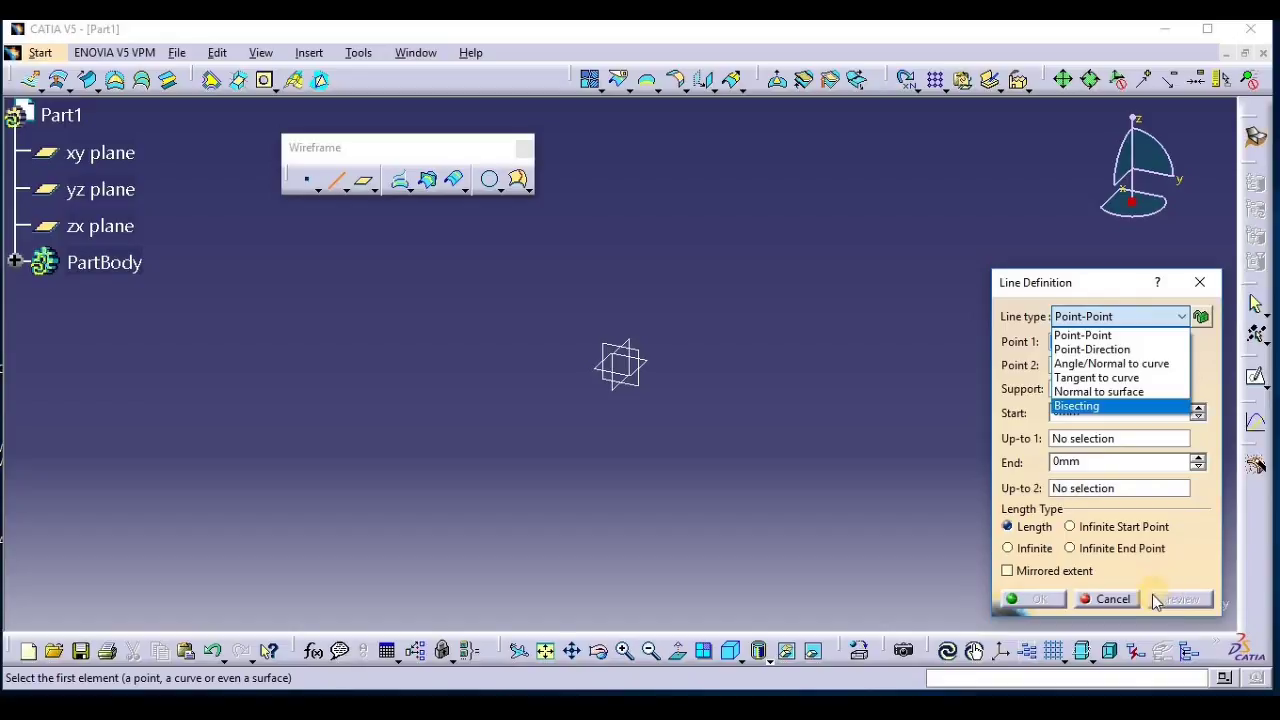
{"action": "left_click", "coordinate": [1117, 598]}
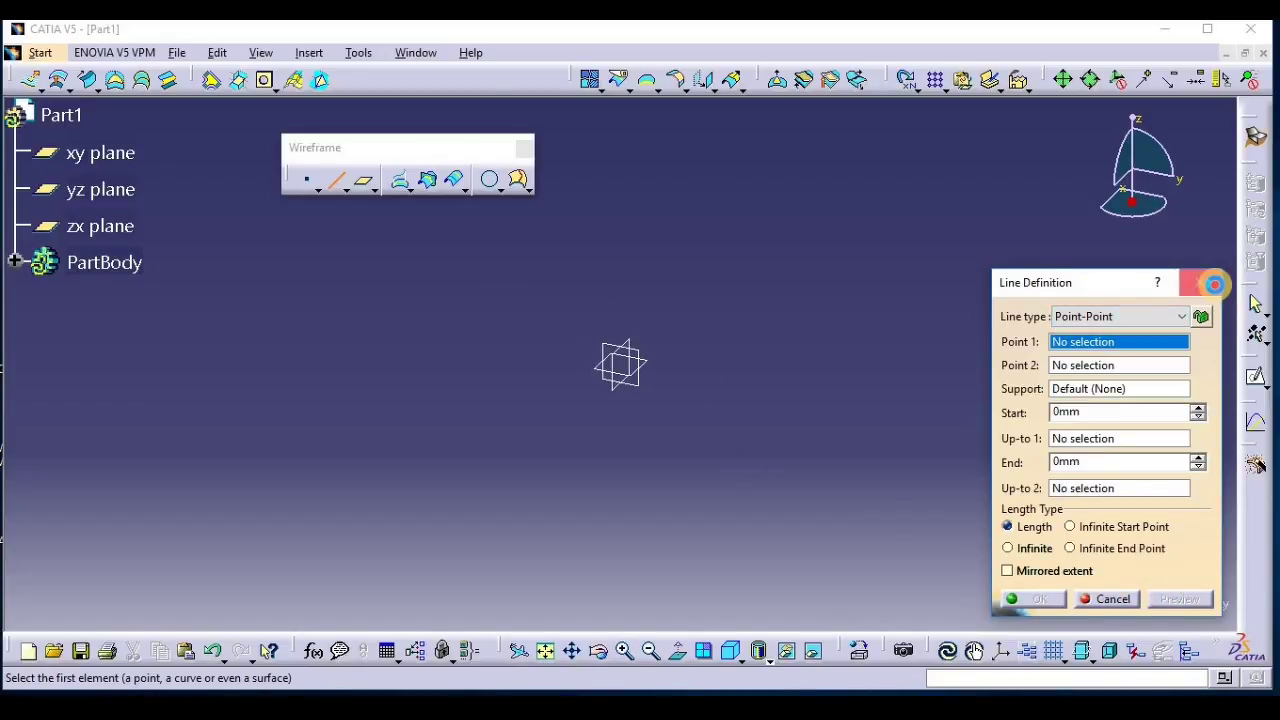
{"action": "left_click", "coordinate": [1200, 282]}
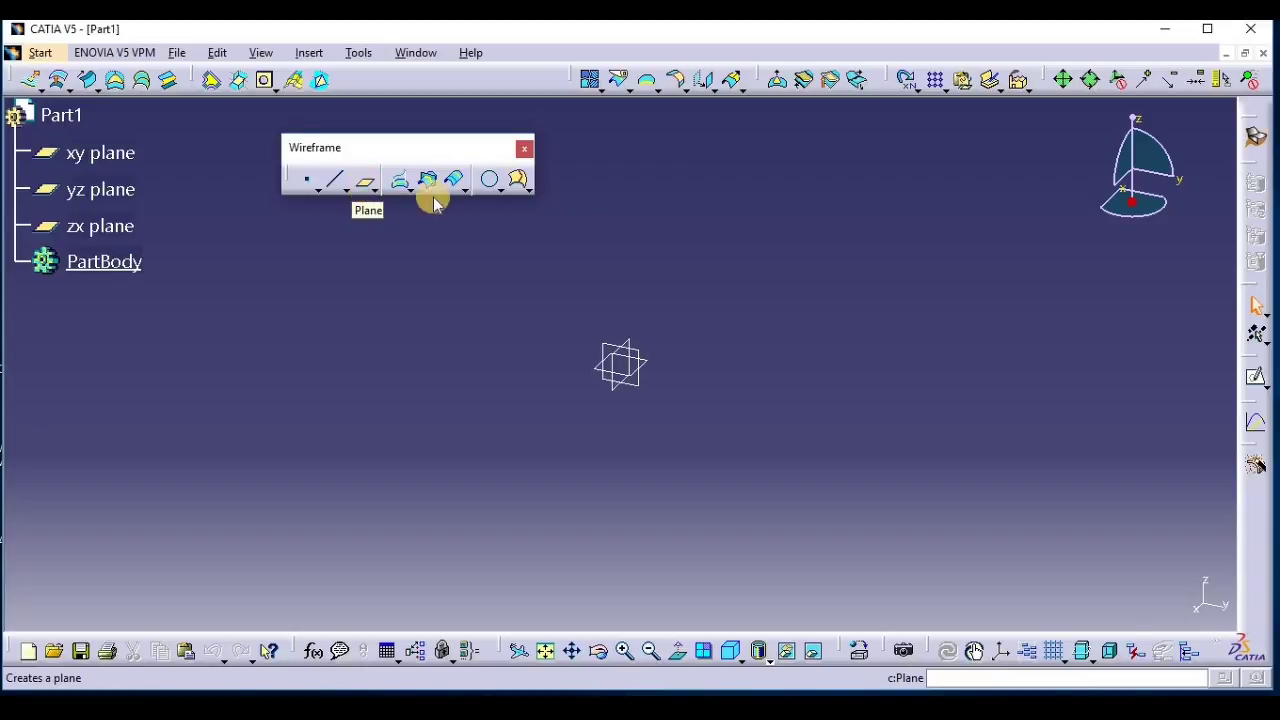
Maximize the program window and move the Wireframe toolbar closer to the specification tree.
{"action": "left_click", "coordinate": [1208, 30]}
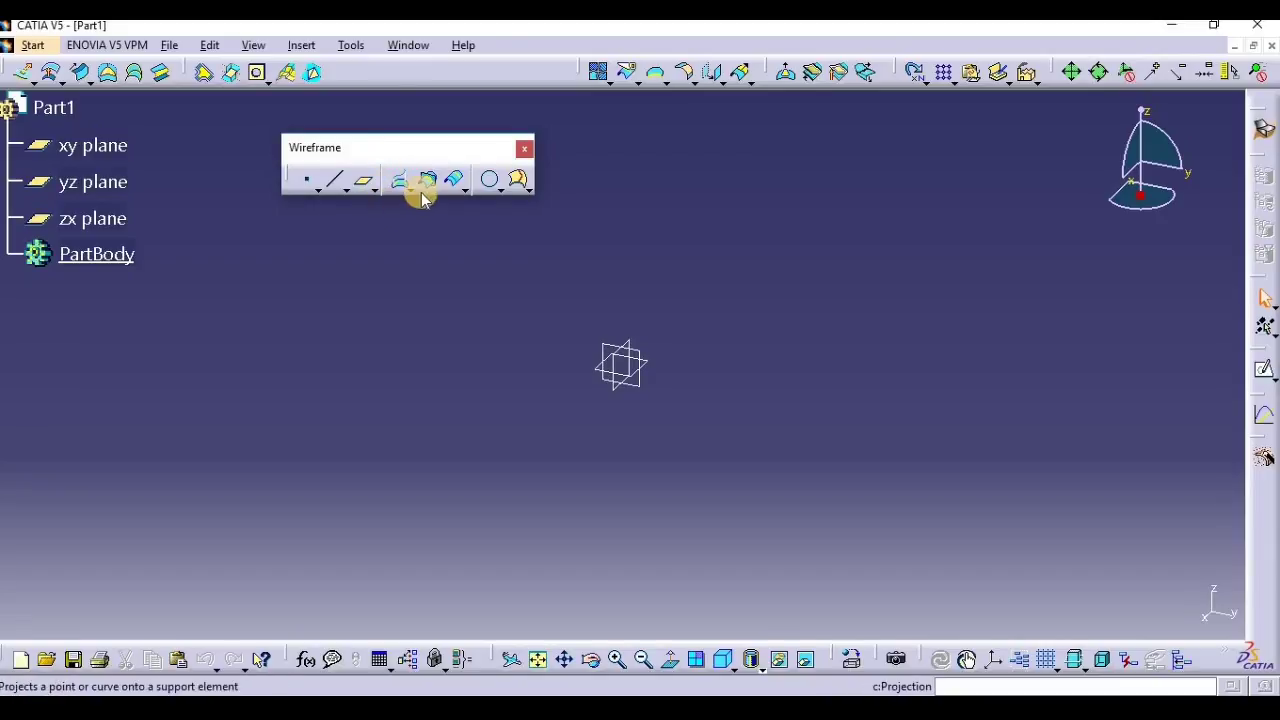
{"action": "left_click", "coordinate": [531, 188]}
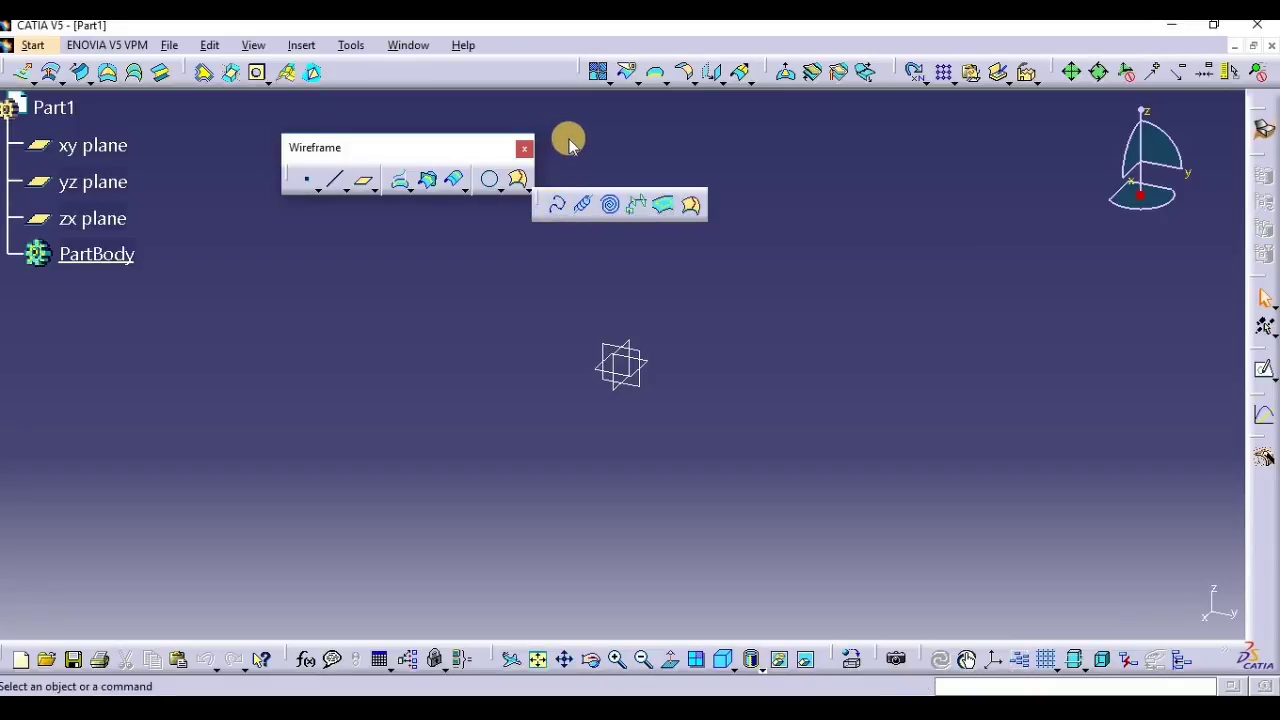
{"action": "left_click", "coordinate": [565, 205]}
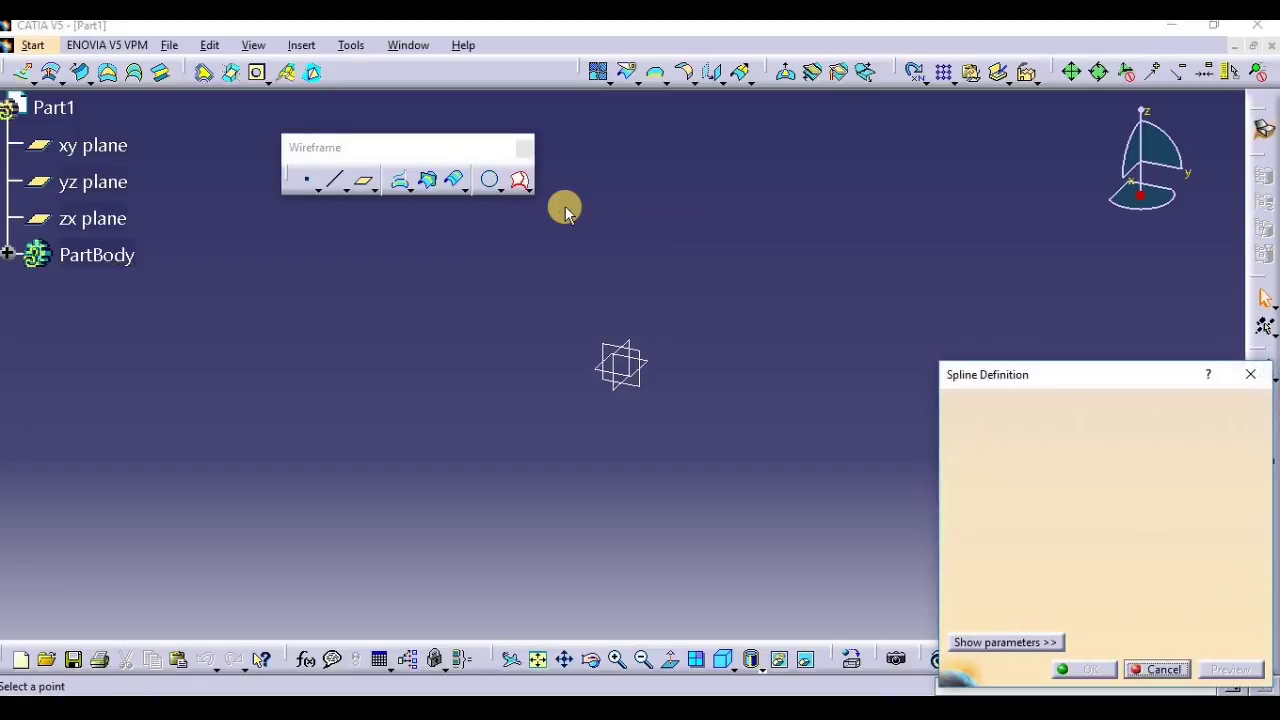
{"action": "left_click_drag", "start_coordinate": [409, 145], "coordinate": [318, 149]}
{"action": "left_click", "coordinate": [1250, 374]}
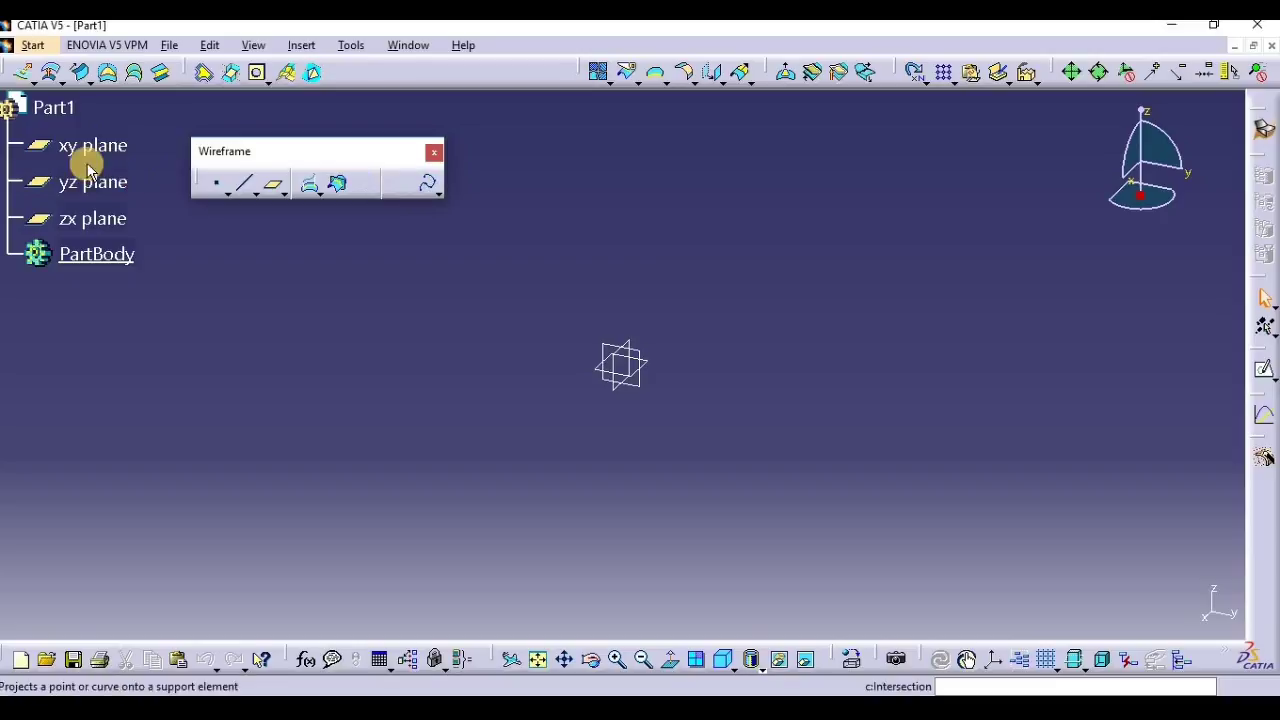
Start a sketch on the xy plane and place two points in the upper-left quadrant of the sketch axes.
{"action": "left_click", "coordinate": [92, 145]}
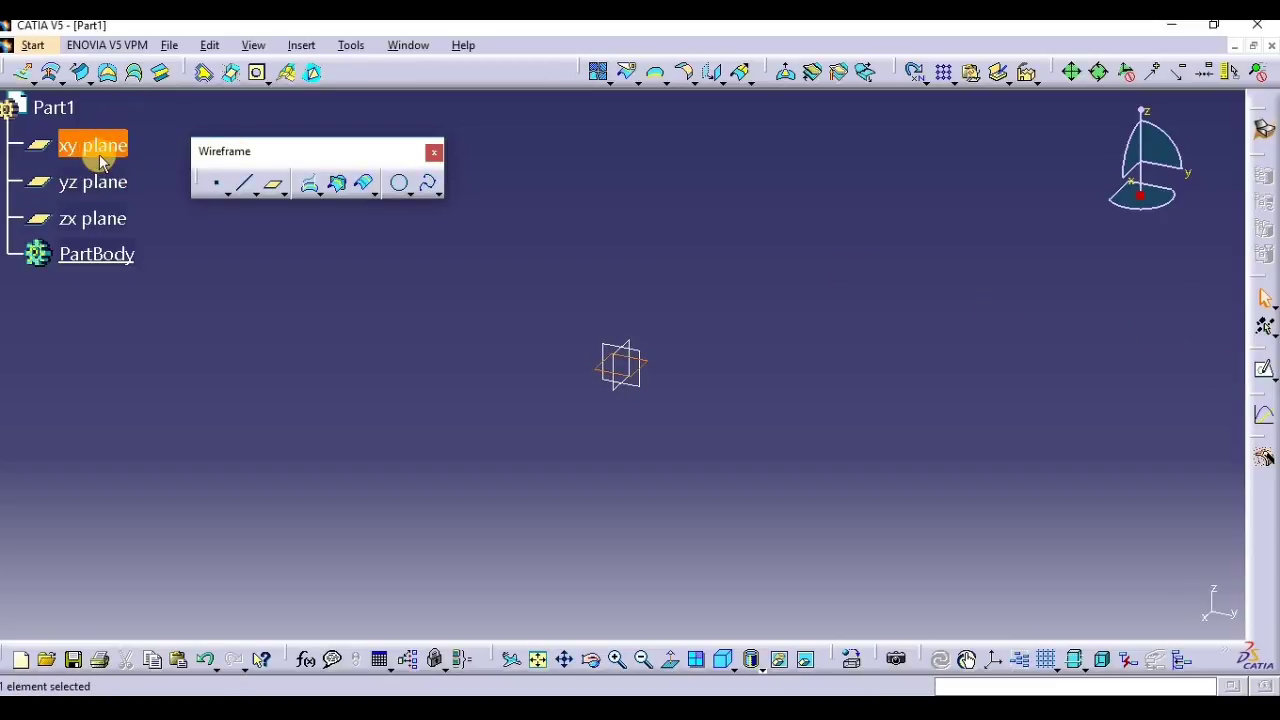
{"action": "left_click", "coordinate": [1258, 369]}
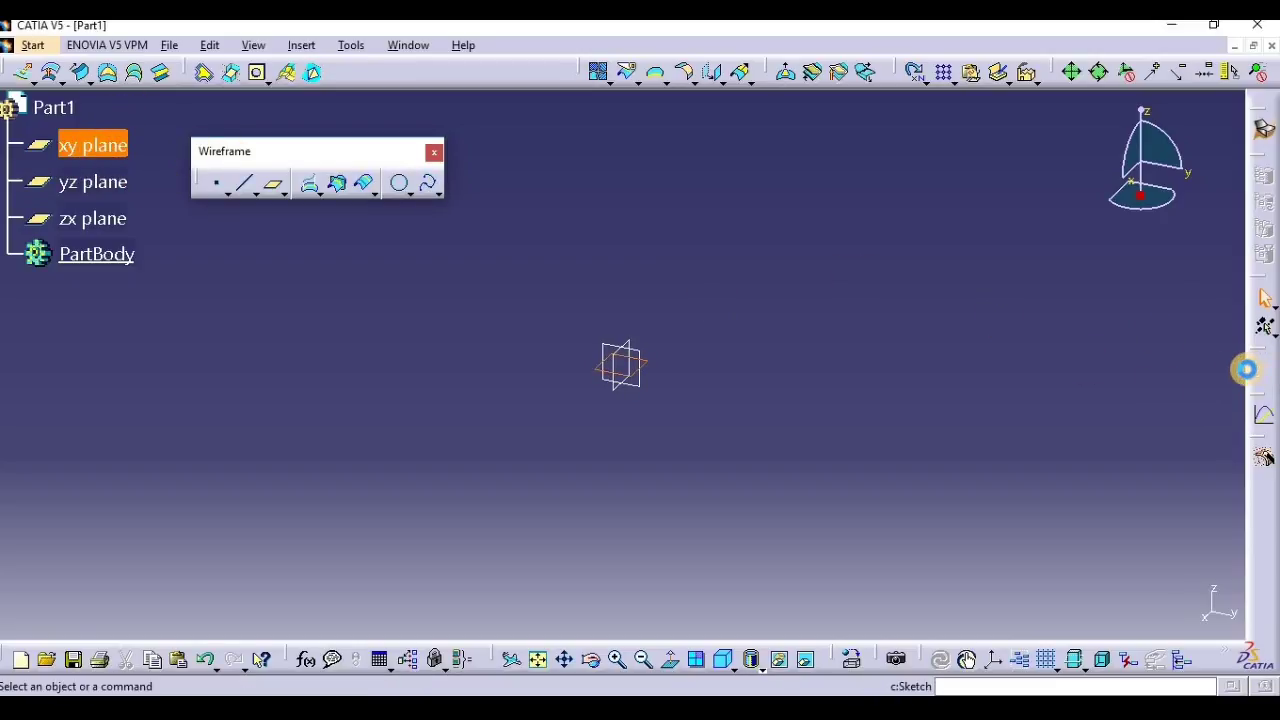
{"action": "left_click", "coordinate": [918, 78]}
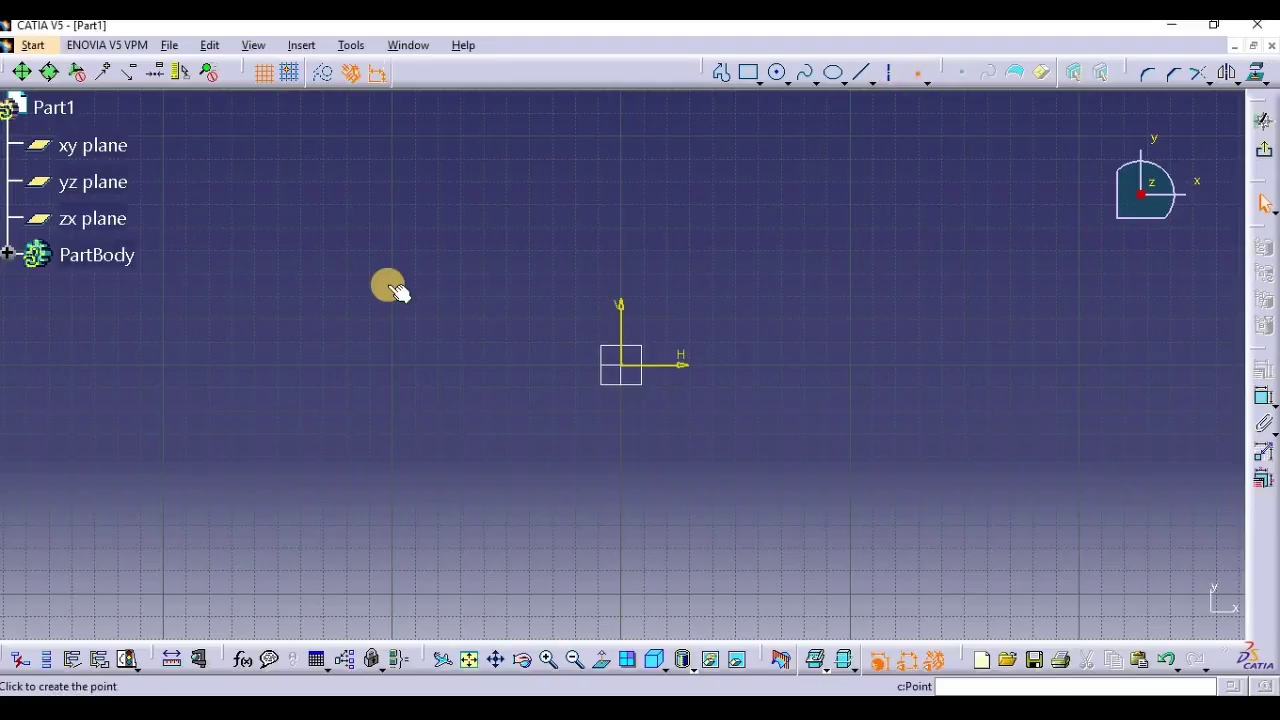
{"action": "left_click", "coordinate": [408, 353]}
{"action": "left_click", "coordinate": [916, 72]}
{"action": "left_click", "coordinate": [540, 299]}
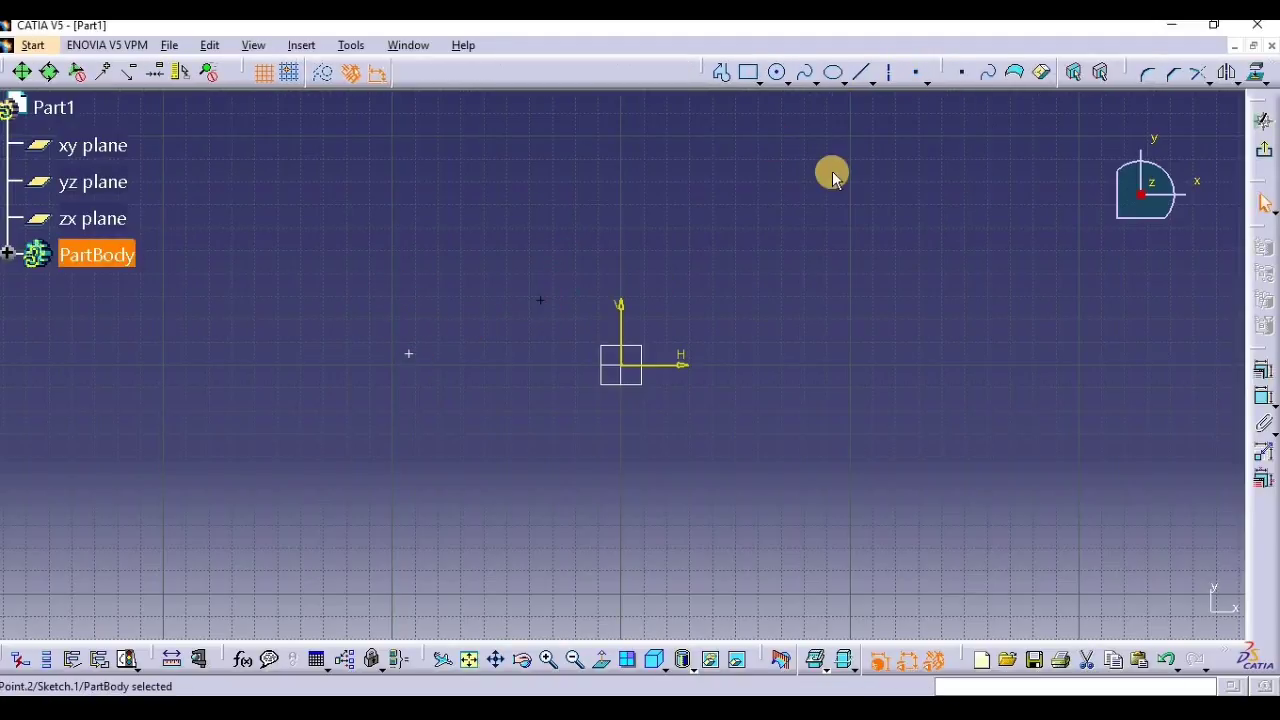
Add sketch points at about H 69, V 33 mm and H 69, V -46 mm, plus one below left of the origin, and exit the sketch.
{"action": "left_click", "coordinate": [911, 82]}
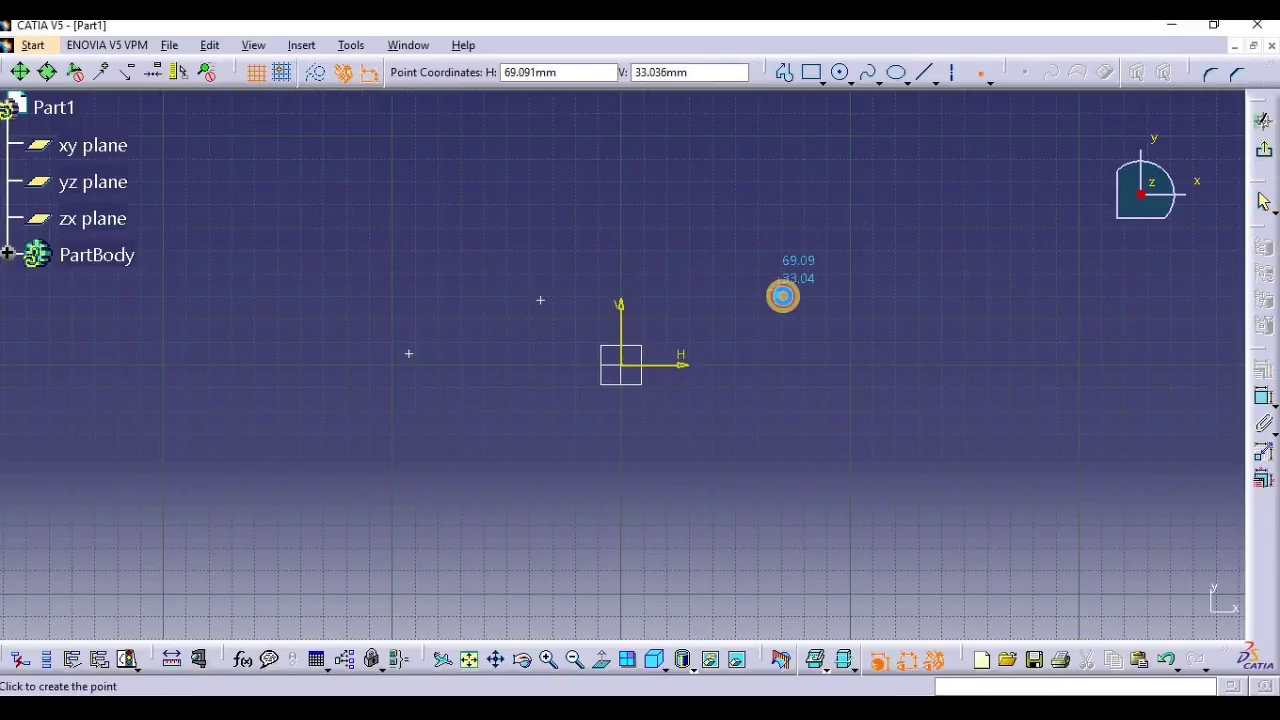
{"action": "left_click", "coordinate": [783, 296]}
{"action": "left_click", "coordinate": [914, 75]}
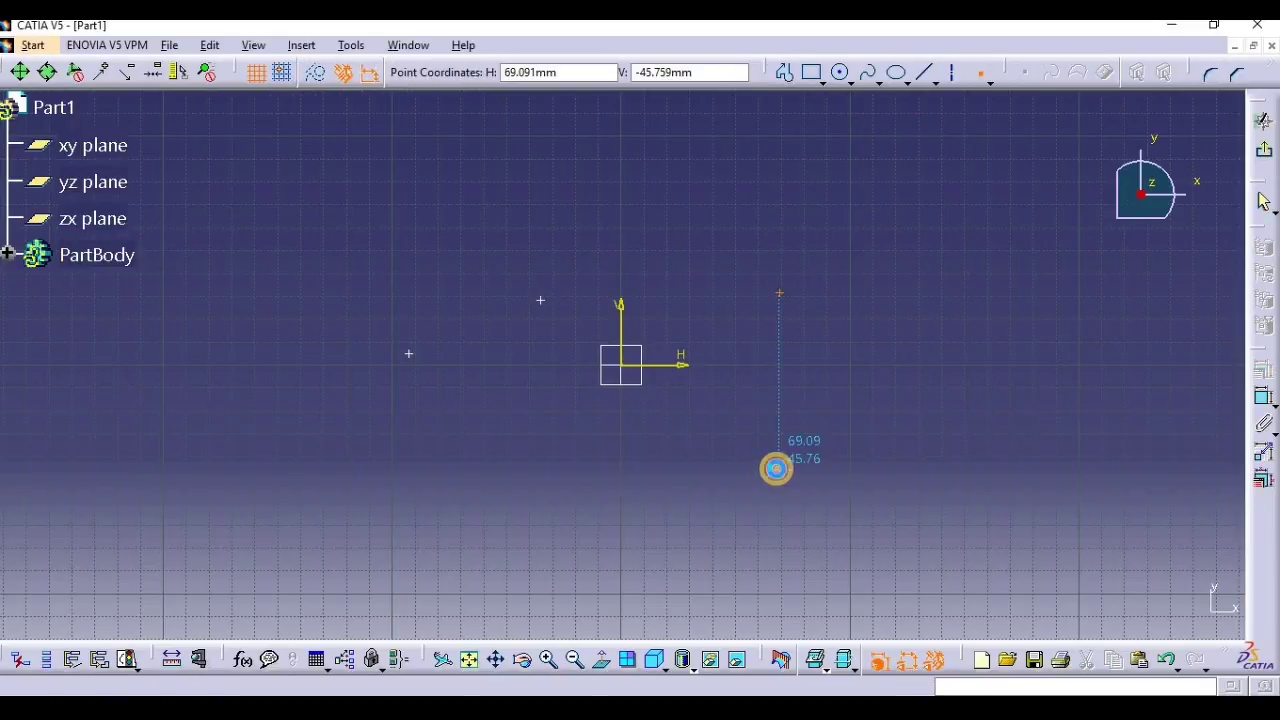
{"action": "left_click", "coordinate": [776, 468]}
{"action": "left_click", "coordinate": [914, 76]}
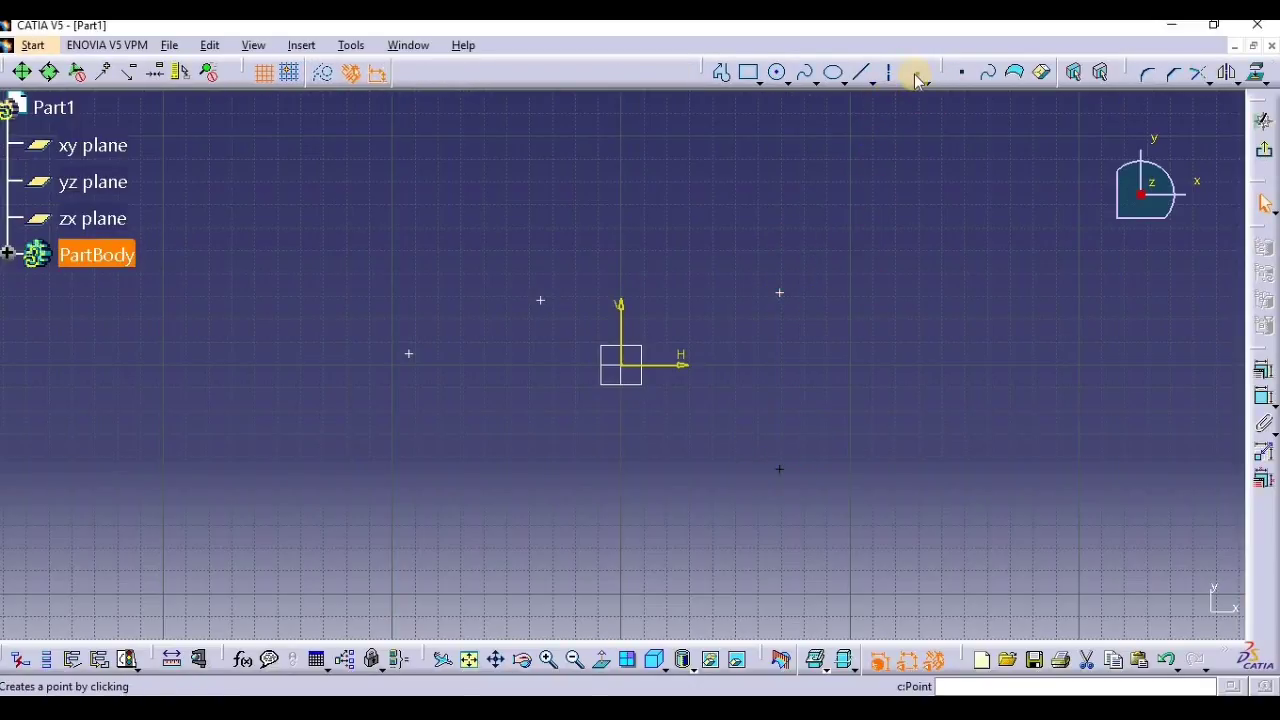
{"action": "left_click", "coordinate": [567, 492]}
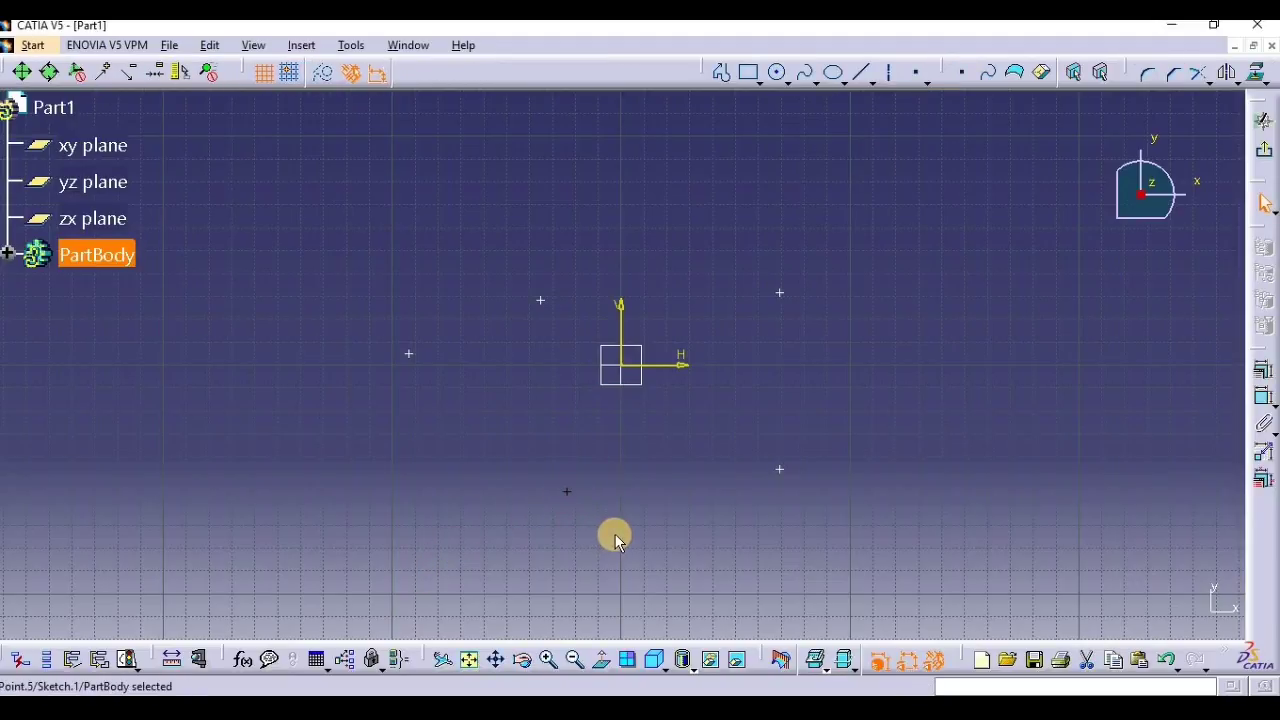
{"action": "left_click", "coordinate": [1264, 150]}
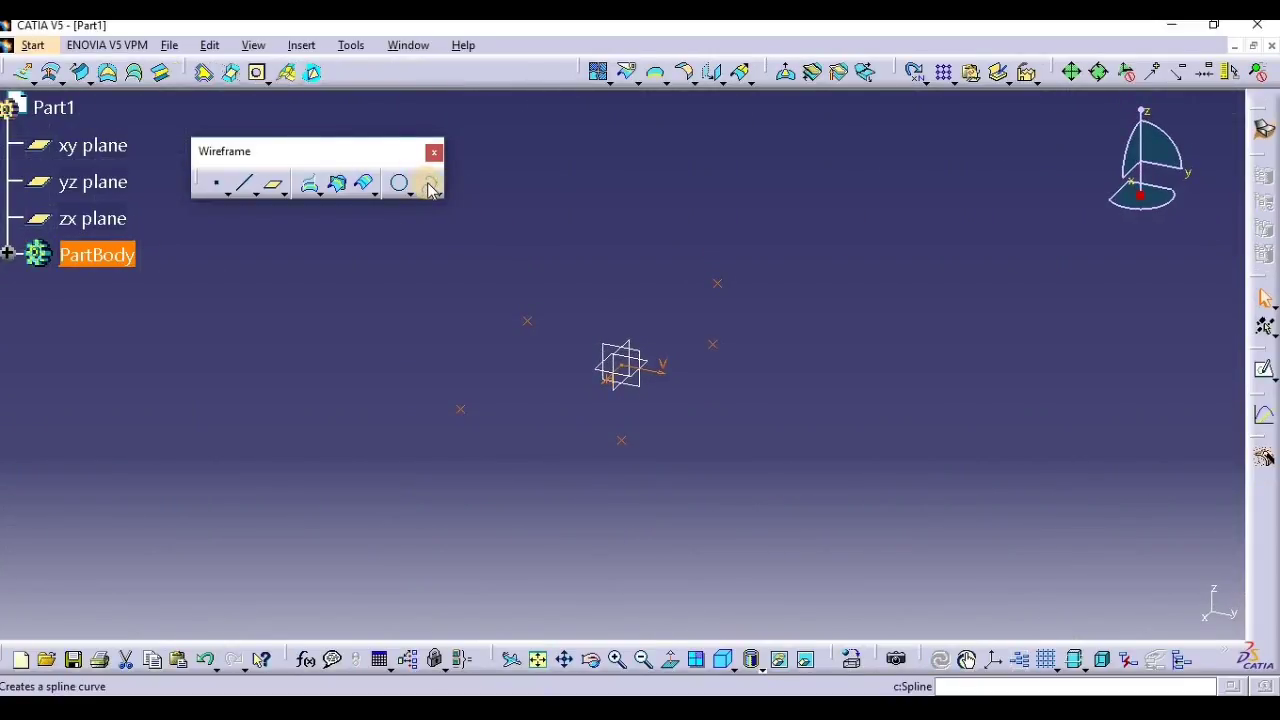
{"action": "left_click", "coordinate": [430, 190]}
{"action": "left_click", "coordinate": [717, 283]}
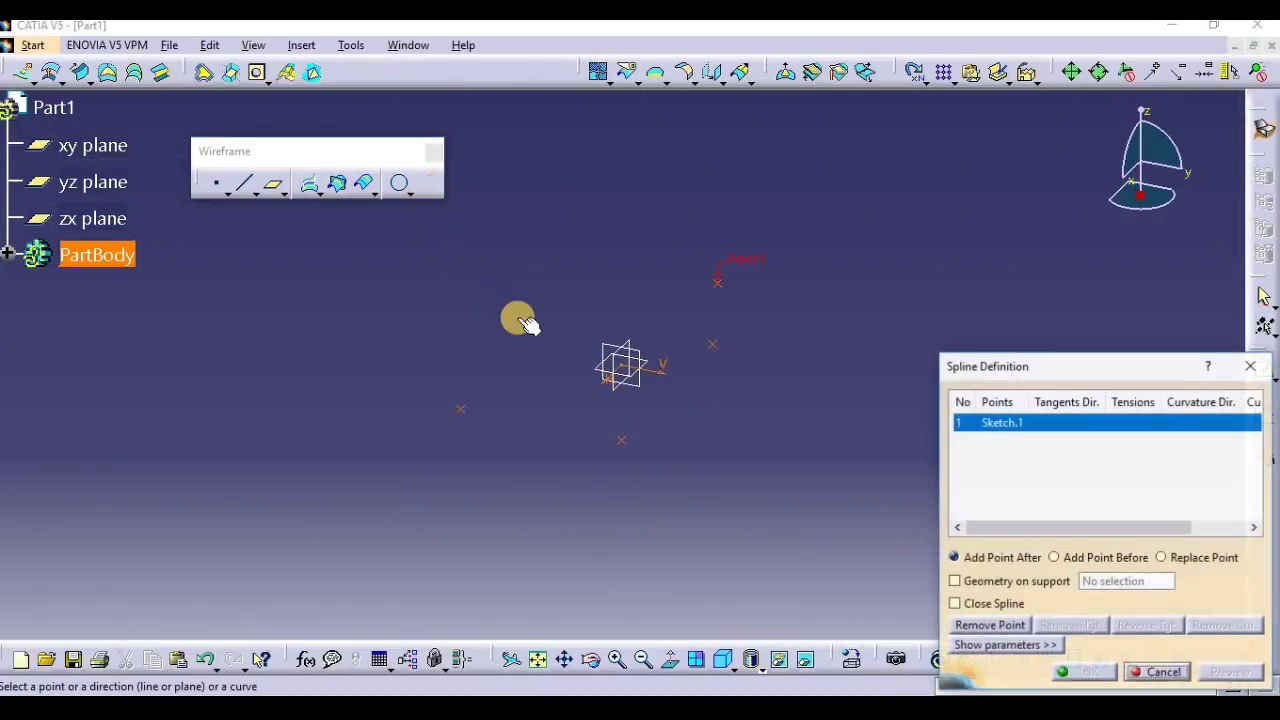
{"action": "left_click", "coordinate": [530, 320]}
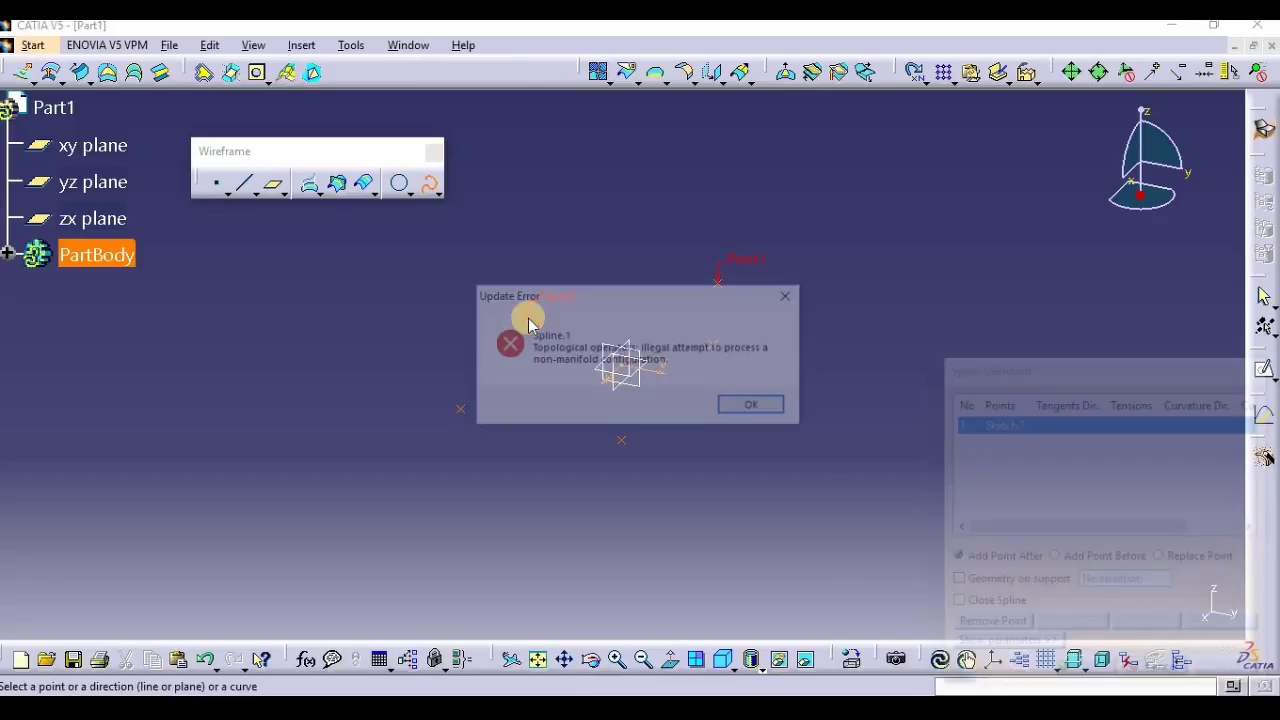
{"action": "left_click", "coordinate": [750, 404]}
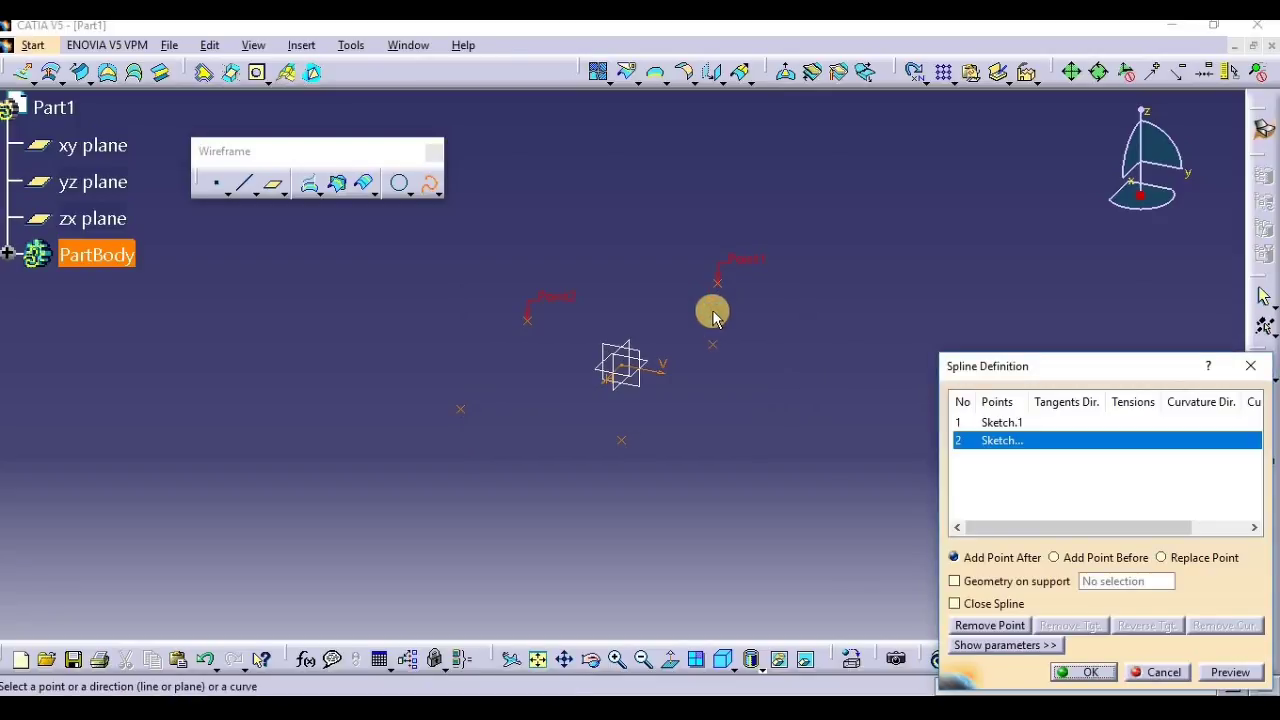
{"action": "left_click", "coordinate": [457, 408]}
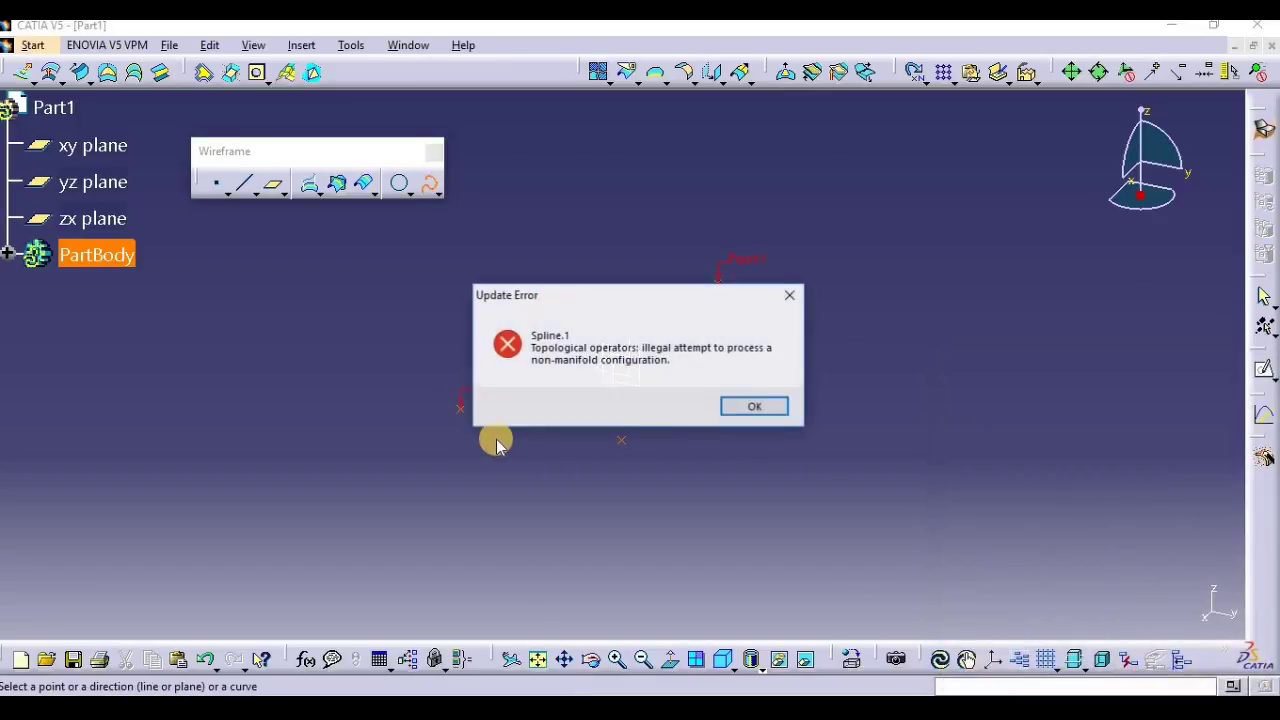
{"action": "left_click", "coordinate": [750, 404]}
{"action": "left_click", "coordinate": [1249, 363]}
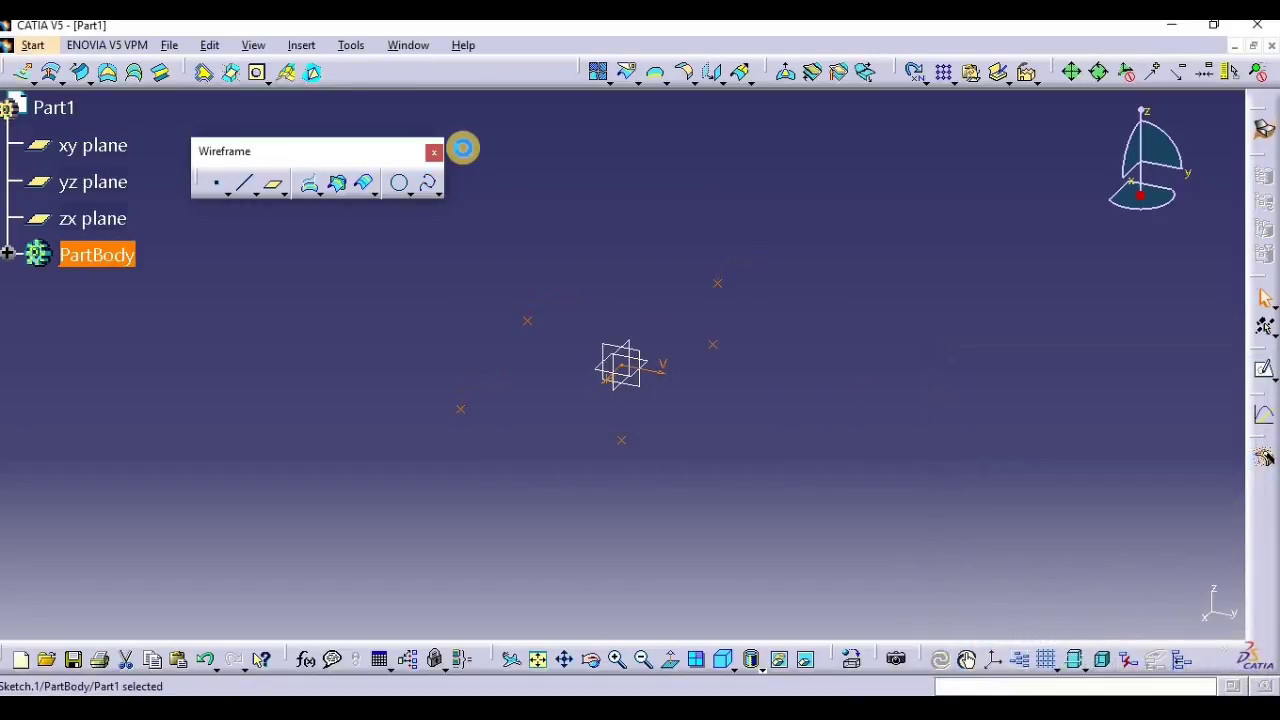
Create a closed spline through the five sketch points with nothing preselected, and undo it.
{"action": "left_click", "coordinate": [854, 436]}
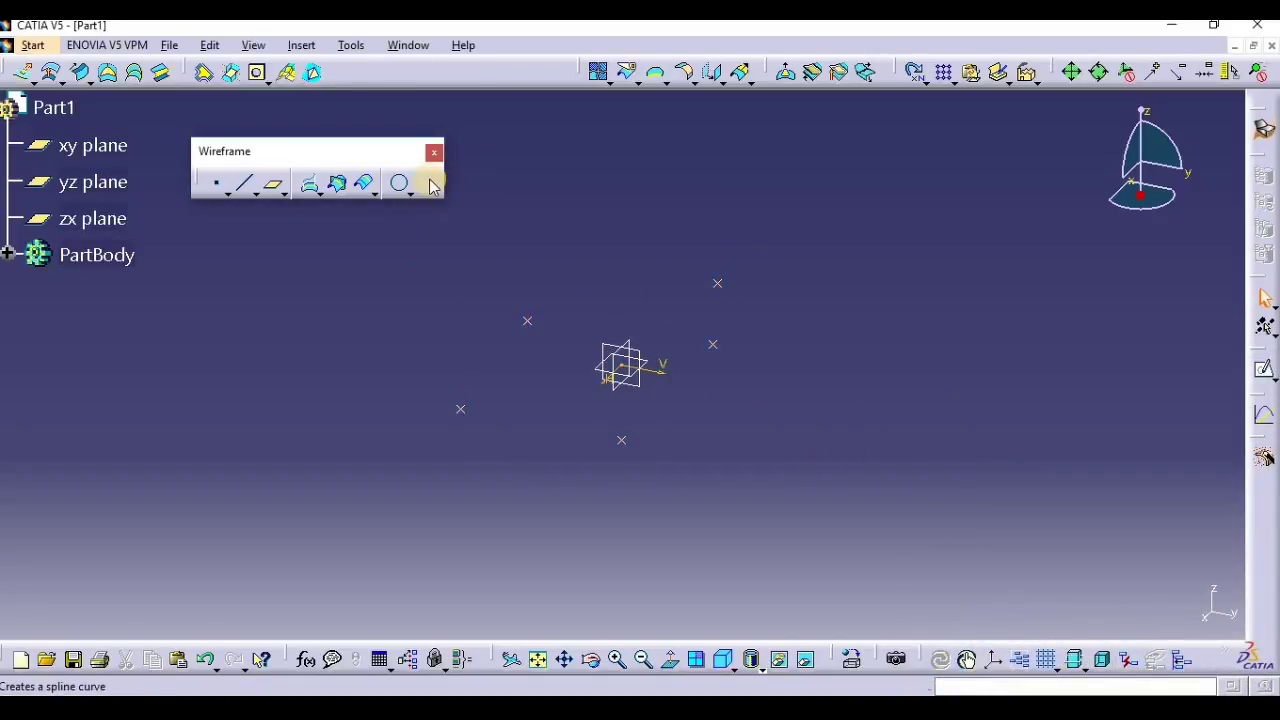
{"action": "left_click", "coordinate": [429, 181]}
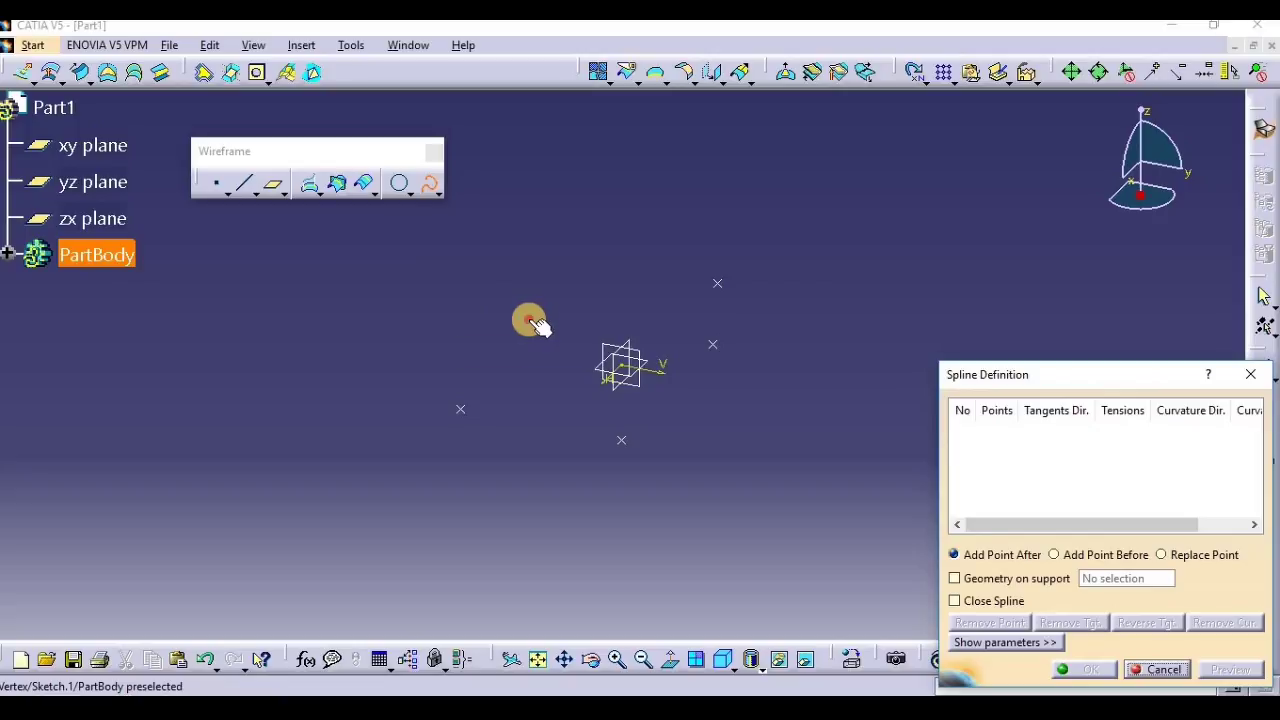
{"action": "left_click", "coordinate": [530, 320]}
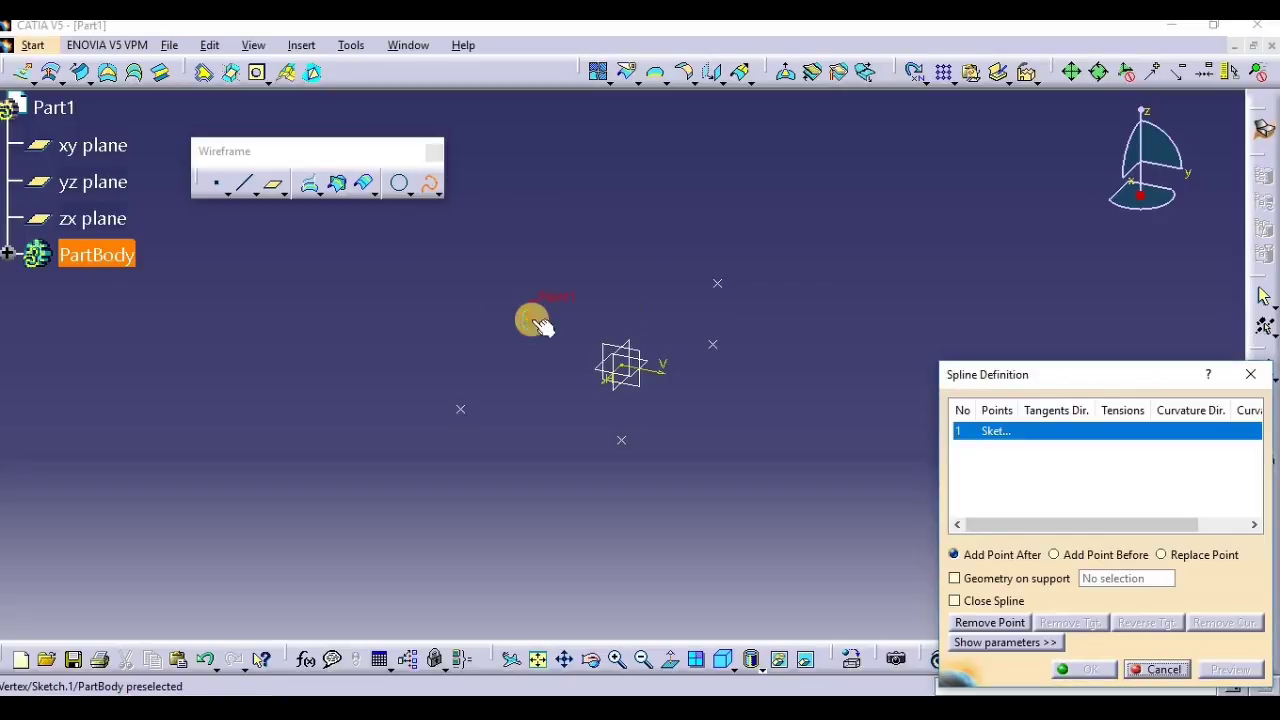
{"action": "left_click", "coordinate": [716, 285]}
{"action": "left_click", "coordinate": [711, 345]}
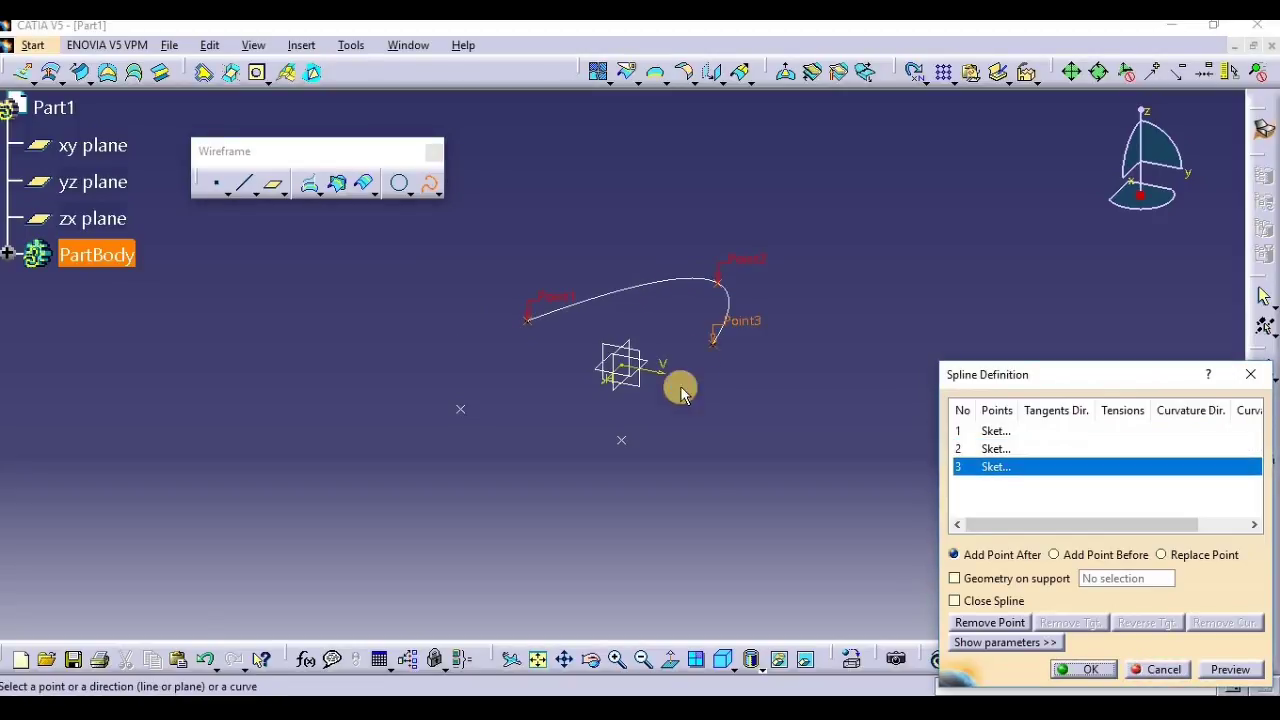
{"action": "left_click", "coordinate": [621, 440]}
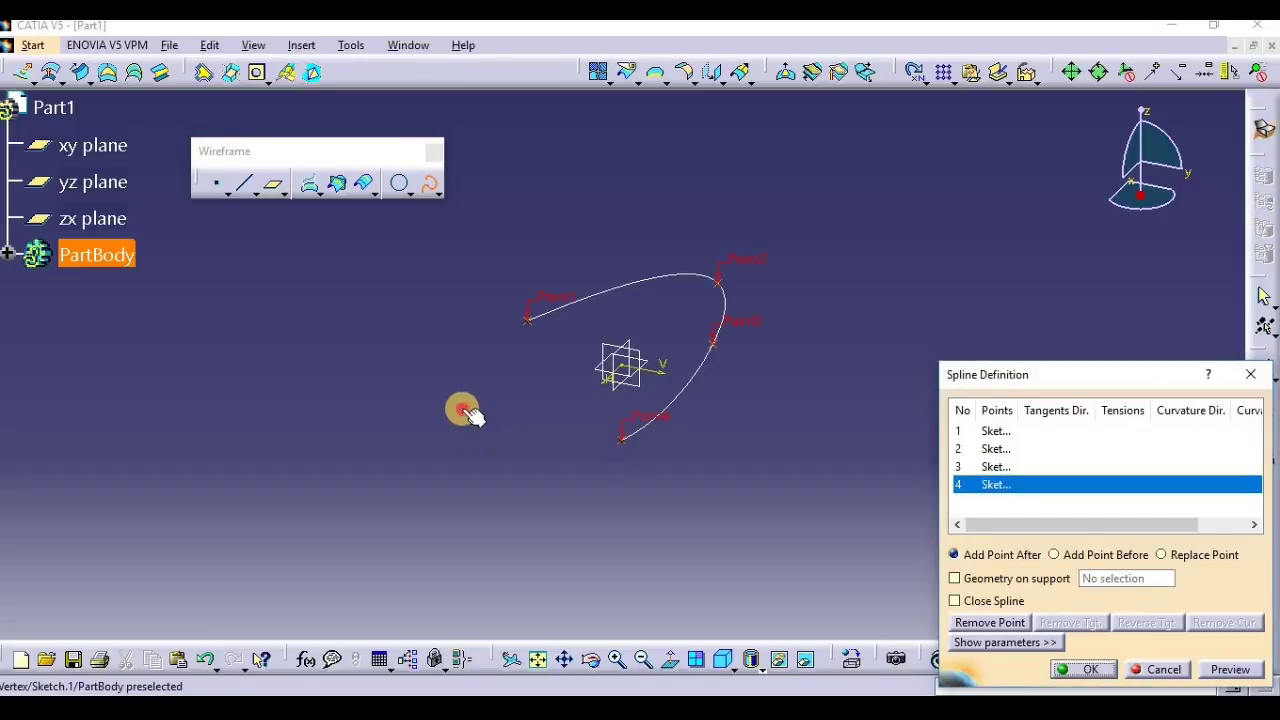
{"action": "left_click", "coordinate": [465, 416]}
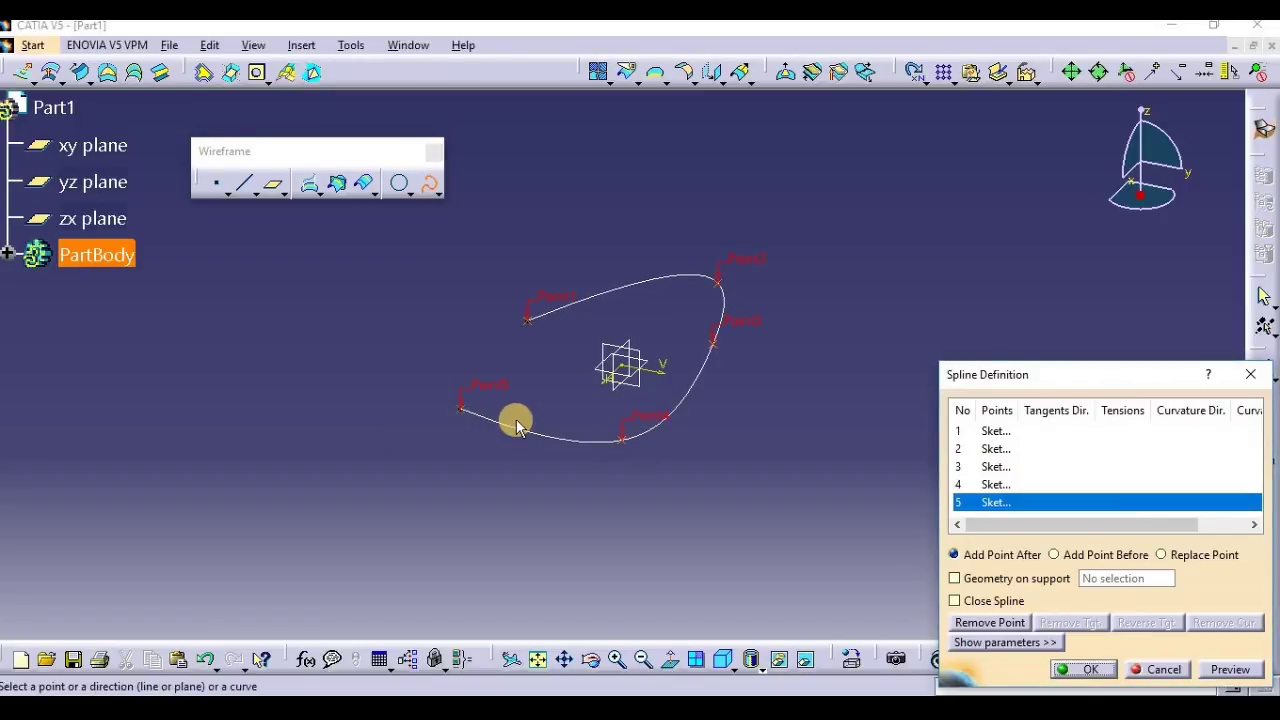
{"action": "left_click", "coordinate": [987, 604]}
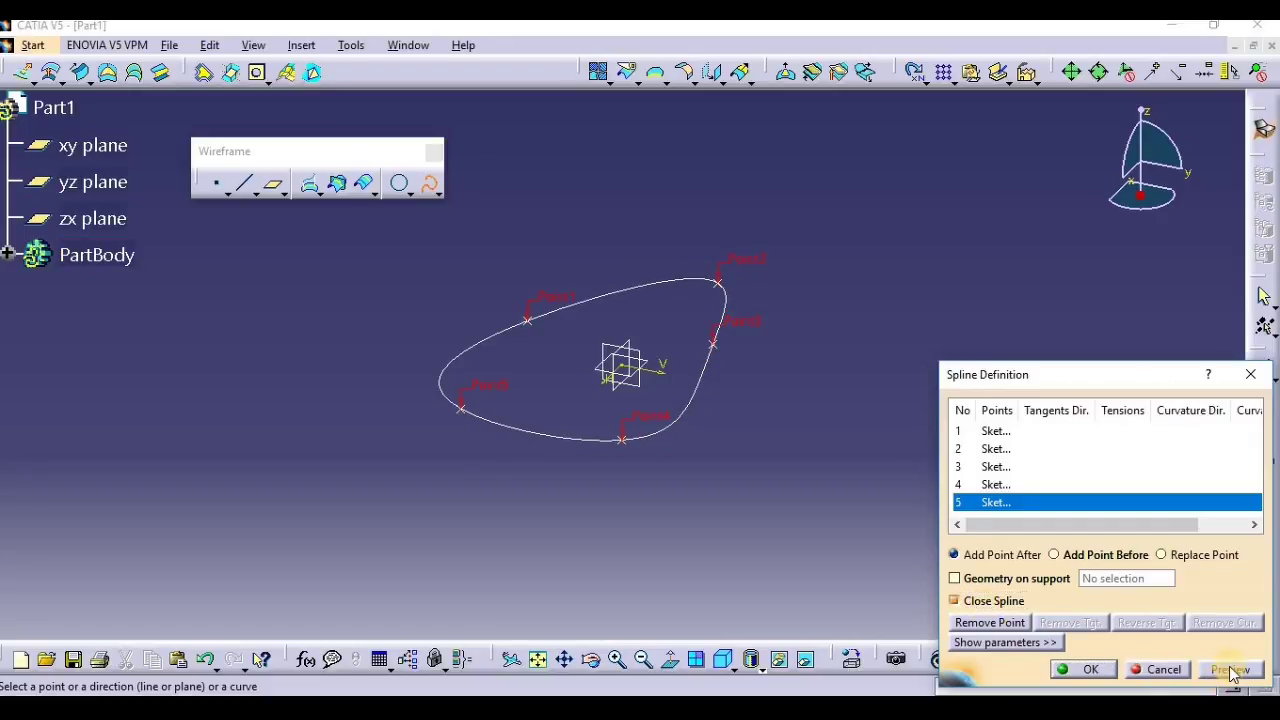
{"action": "left_click", "coordinate": [1083, 671]}
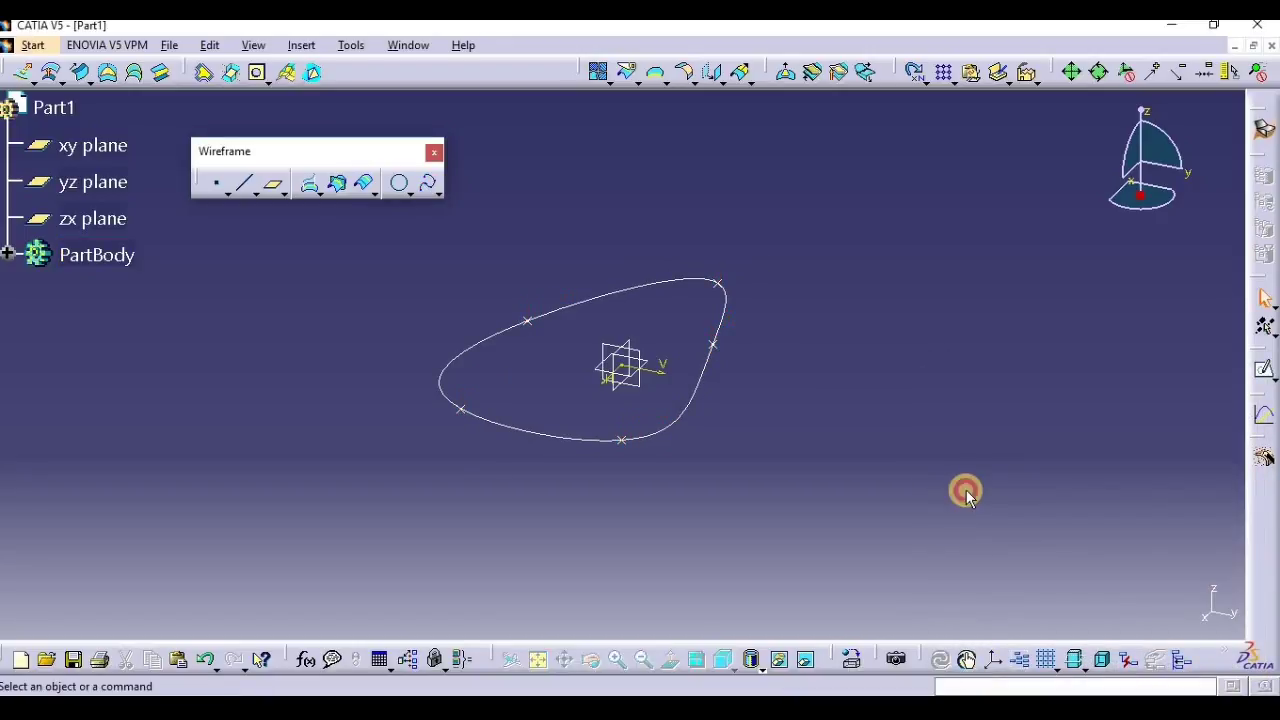
{"action": "key", "text": "ctrl+z"}
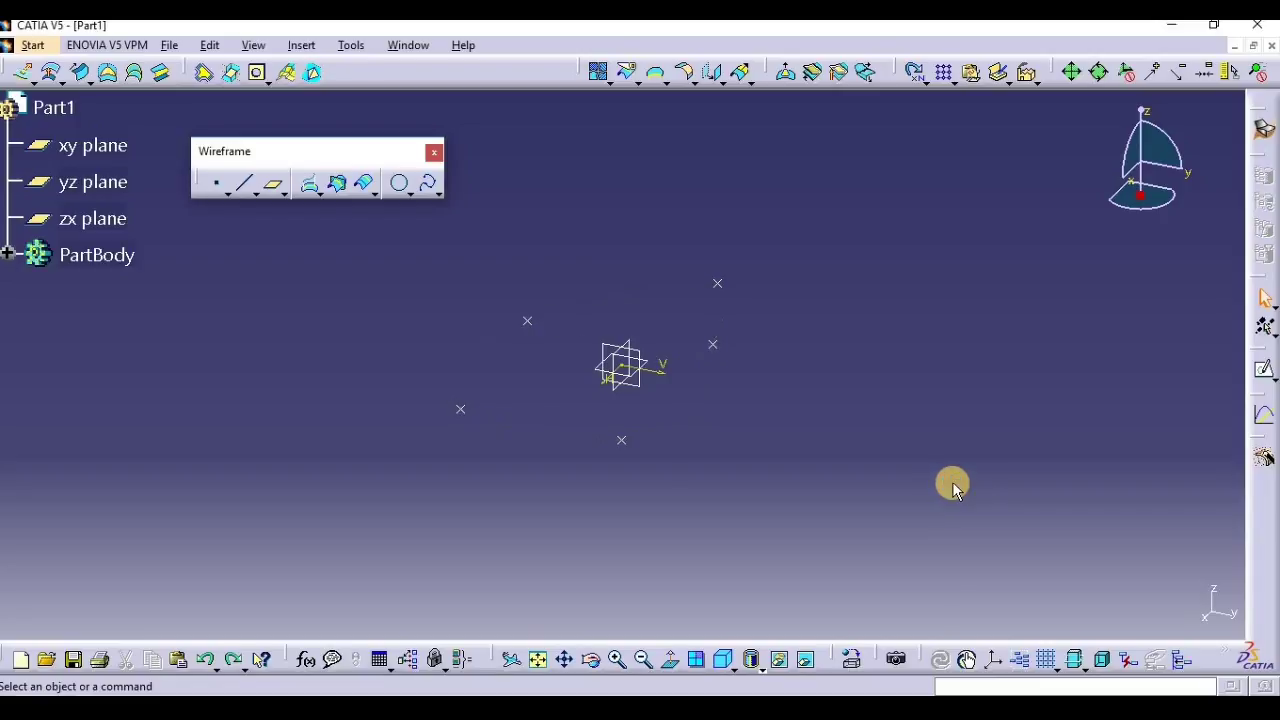
Open Sketch.1 to examine the arrangement of its points, and exit it without edits.
{"action": "left_click", "coordinate": [16, 256]}
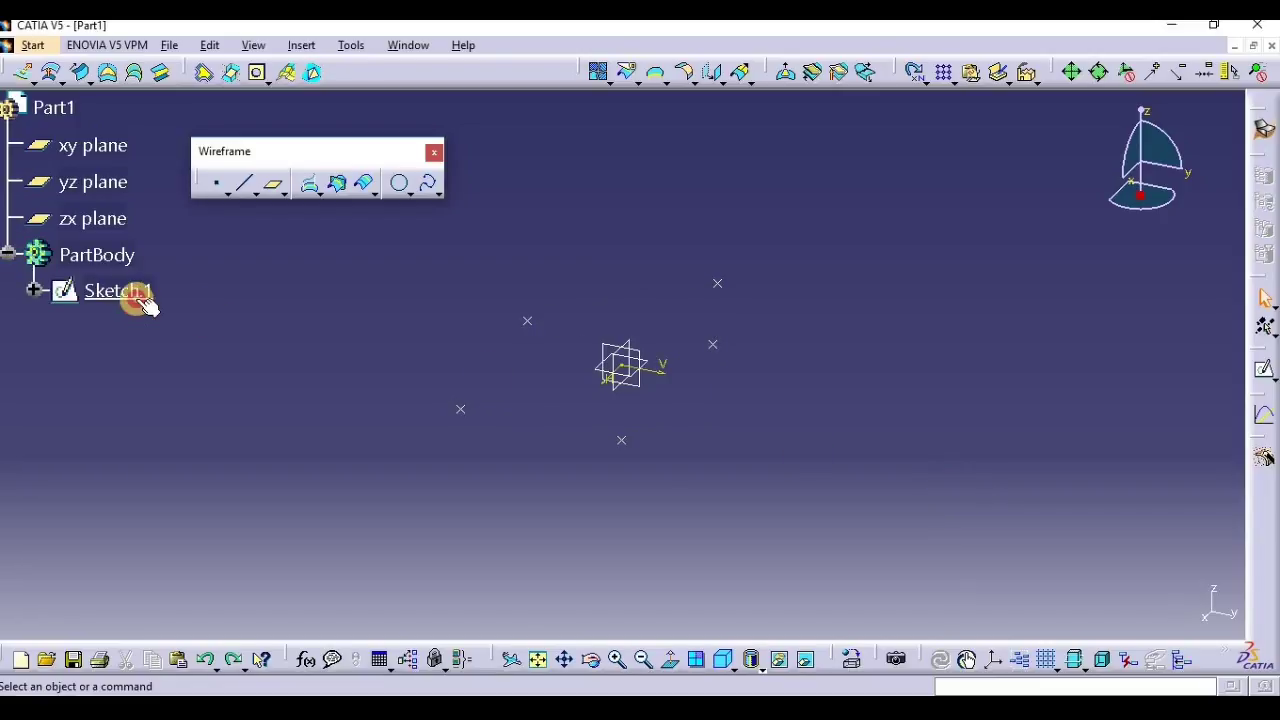
{"action": "left_click", "coordinate": [133, 294]}
{"action": "double_click", "coordinate": [133, 294]}
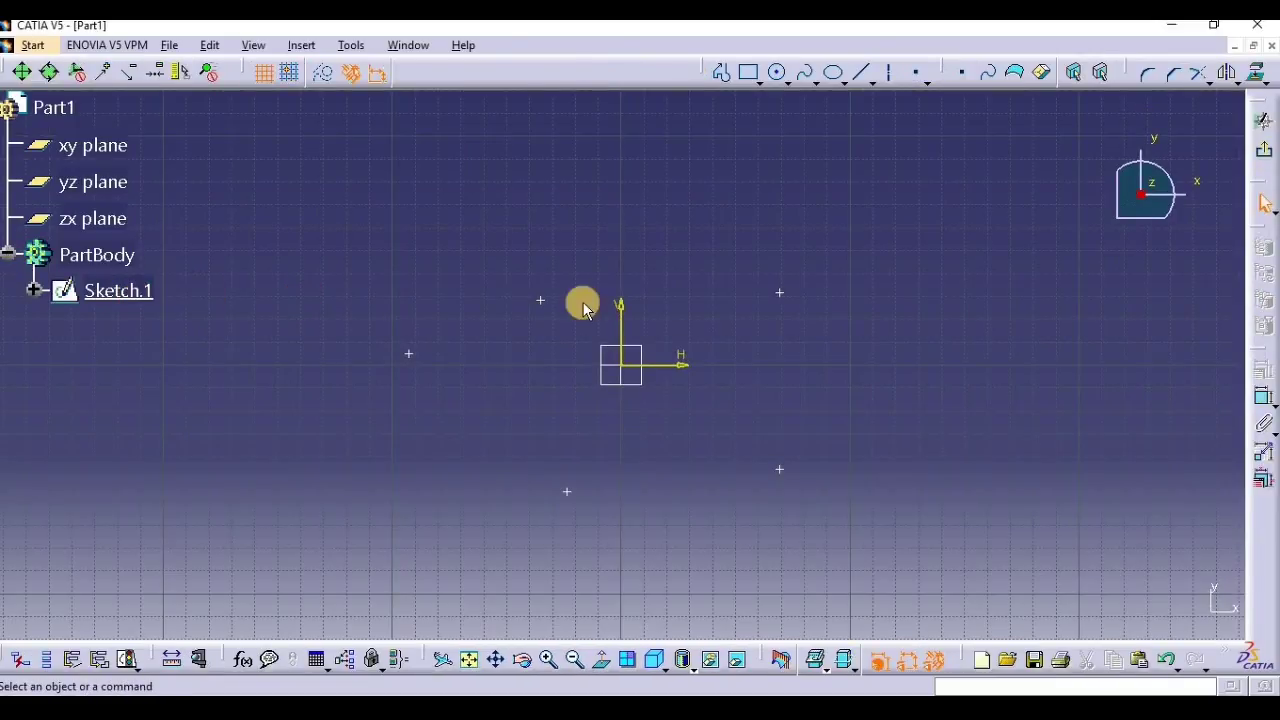
{"action": "left_click", "coordinate": [1263, 150]}
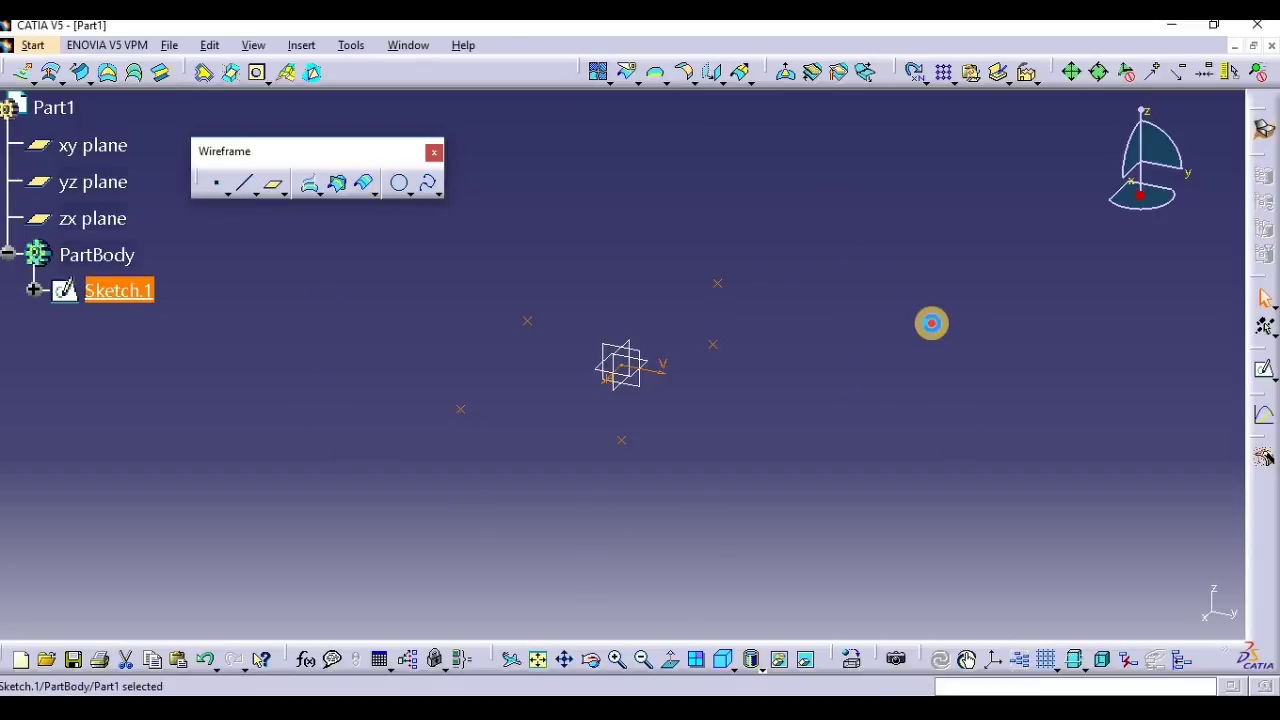
{"action": "left_click", "coordinate": [931, 323]}
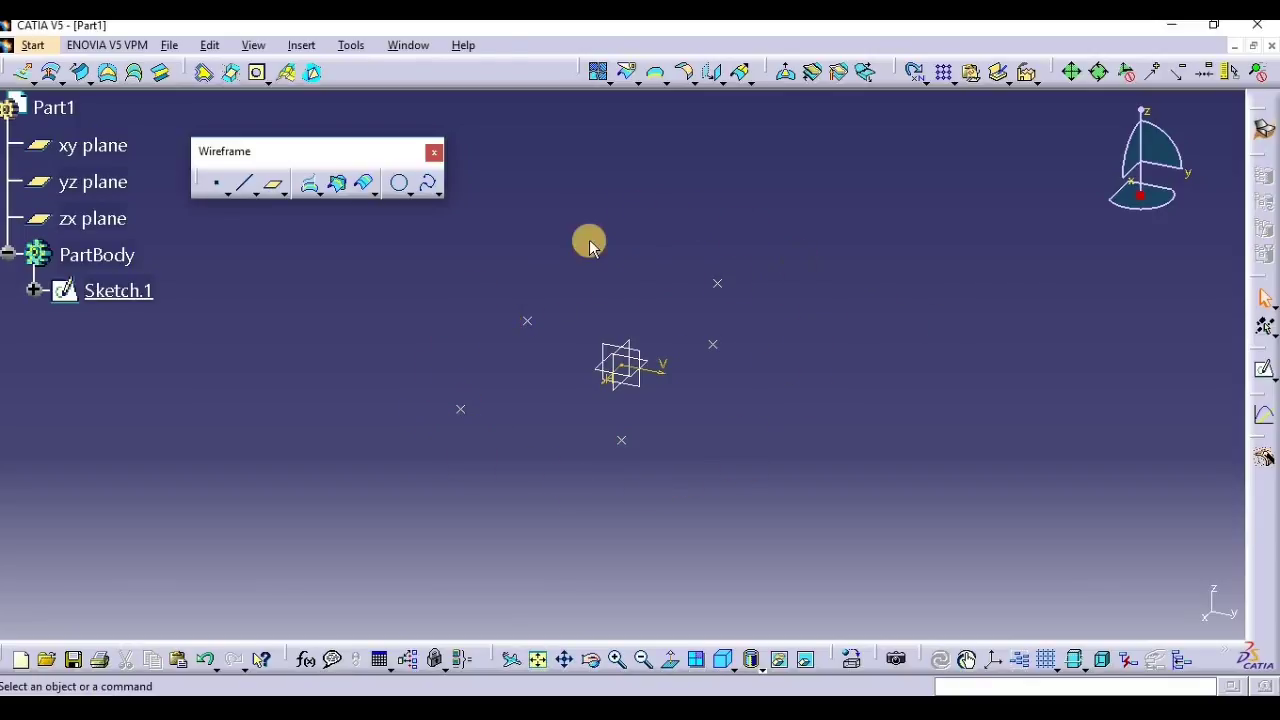
Create a closed spline through the five Sketch.1 points, picking each point individually, and examine the curve from another angle.
{"action": "left_click", "coordinate": [428, 183]}
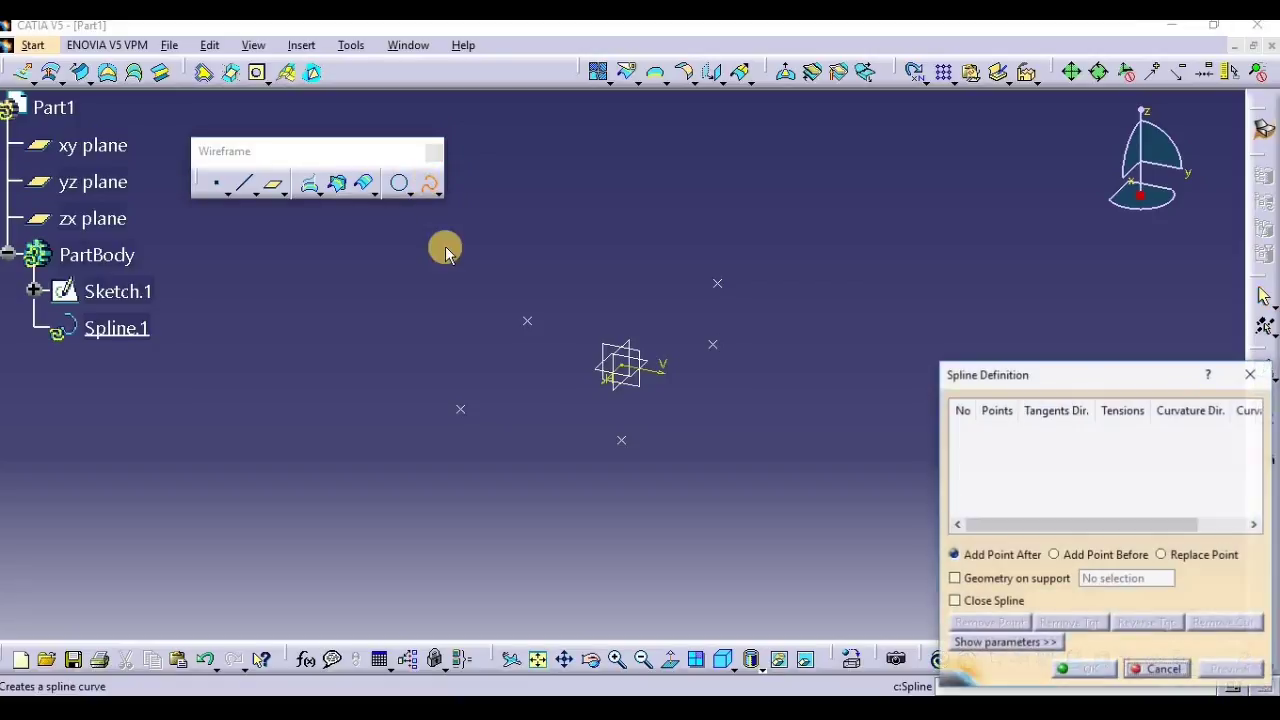
{"action": "left_click", "coordinate": [460, 408]}
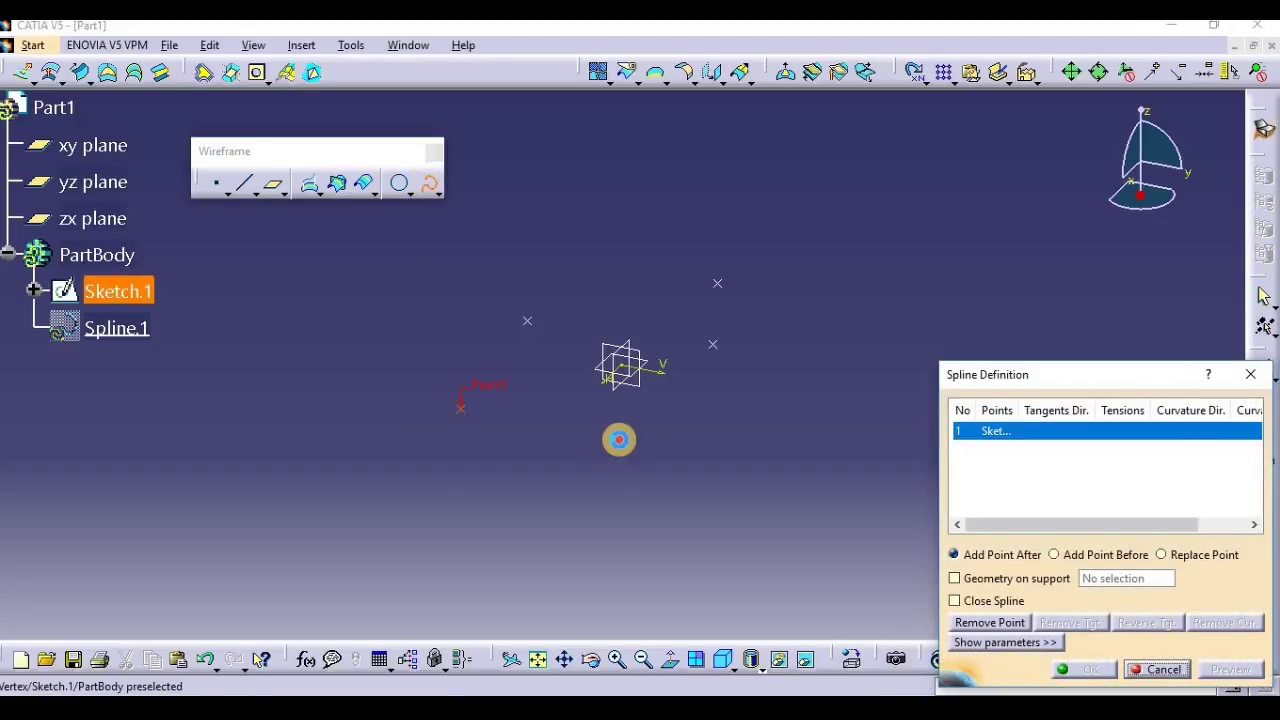
{"action": "left_click", "coordinate": [619, 440]}
{"action": "left_click", "coordinate": [527, 318]}
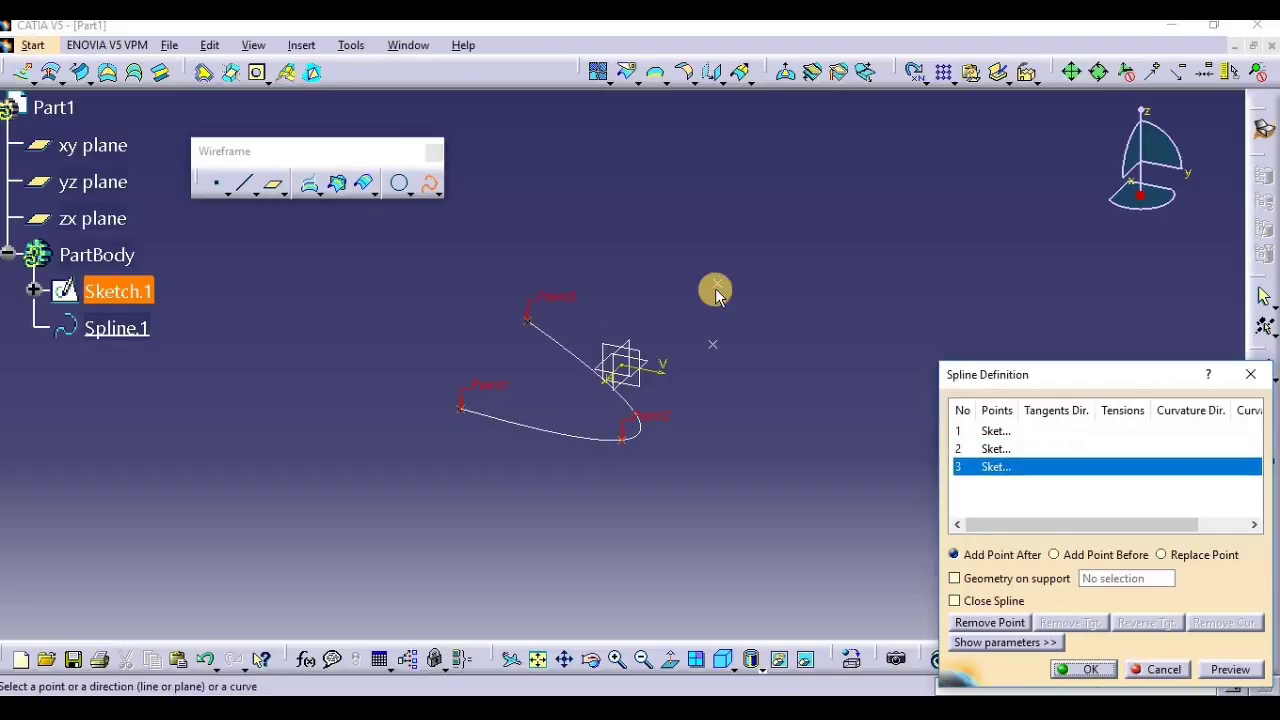
{"action": "left_click", "coordinate": [717, 284]}
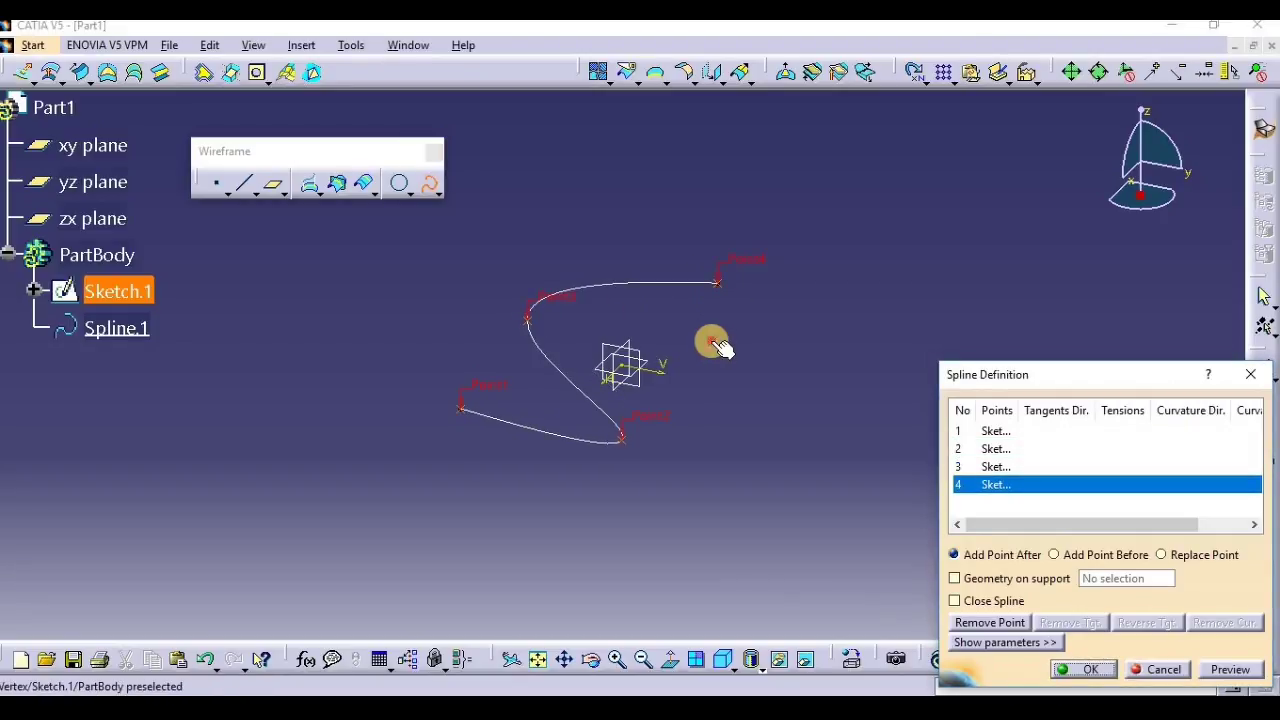
{"action": "left_click", "coordinate": [712, 342]}
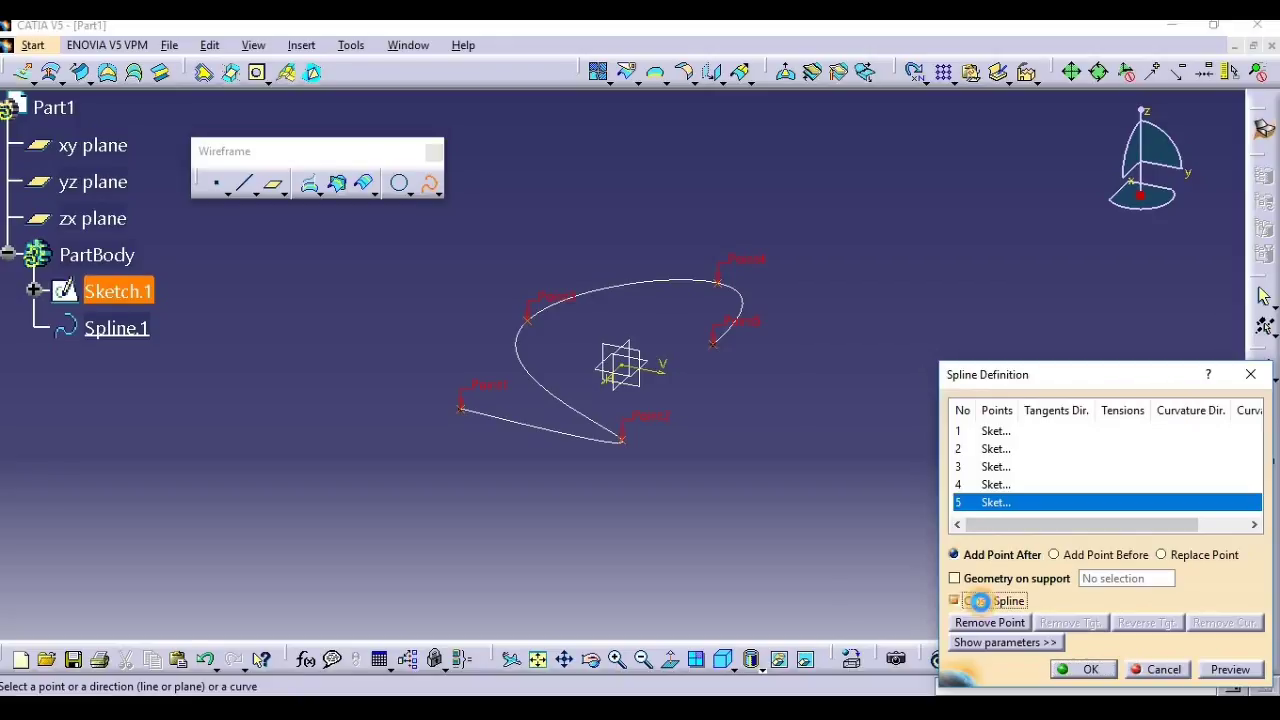
{"action": "left_click", "coordinate": [979, 601]}
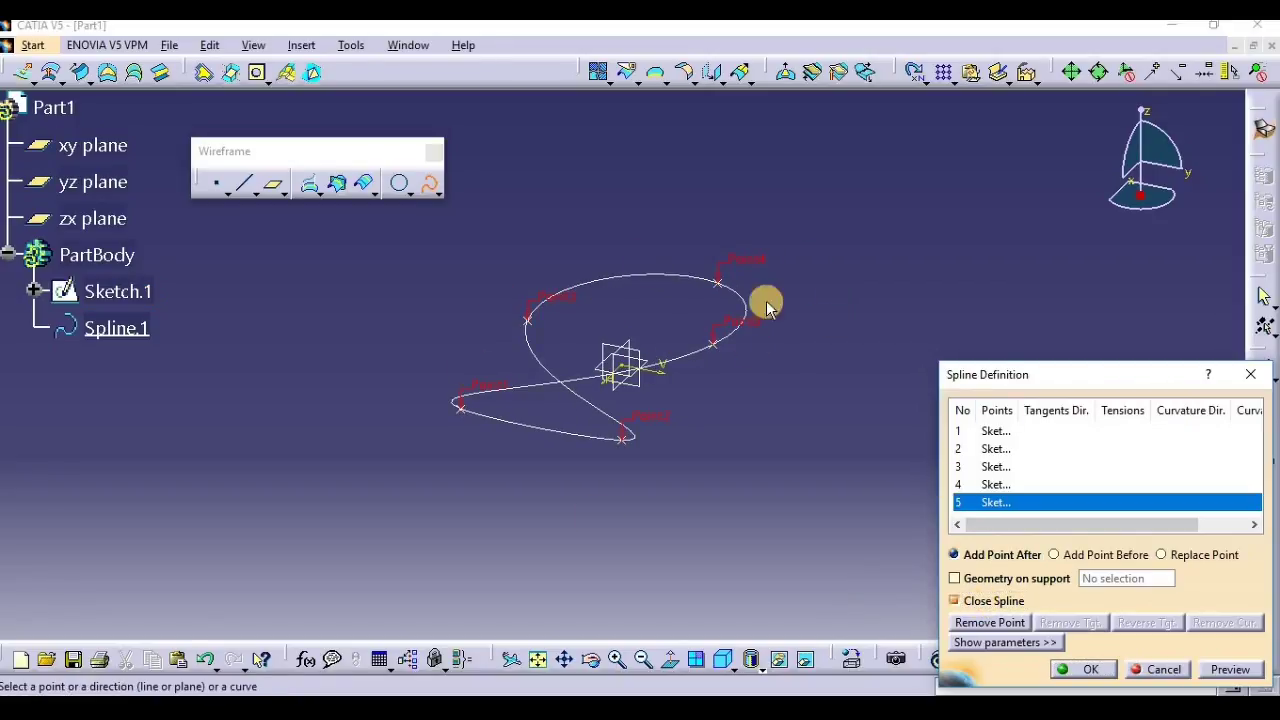
{"action": "left_click", "coordinate": [1243, 669]}
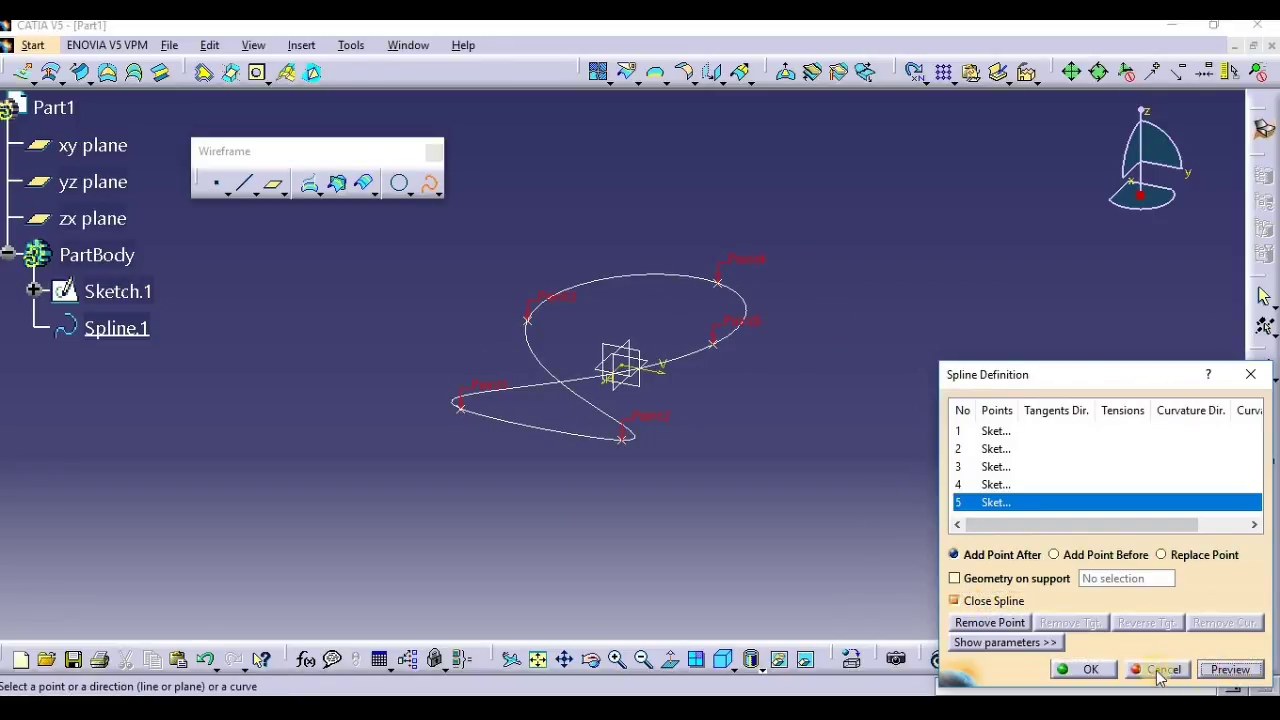
{"action": "left_click", "coordinate": [1085, 670]}
{"action": "left_click", "coordinate": [564, 660]}
{"action": "middle_click_drag", "start_coordinate": [717, 505], "coordinate": [558, 448]}
Remove Sketch.1 and the spline from the part, leaving only the reference planes and an empty PartBody.
{"action": "left_click_drag", "start_coordinate": [868, 192], "coordinate": [222, 640]}
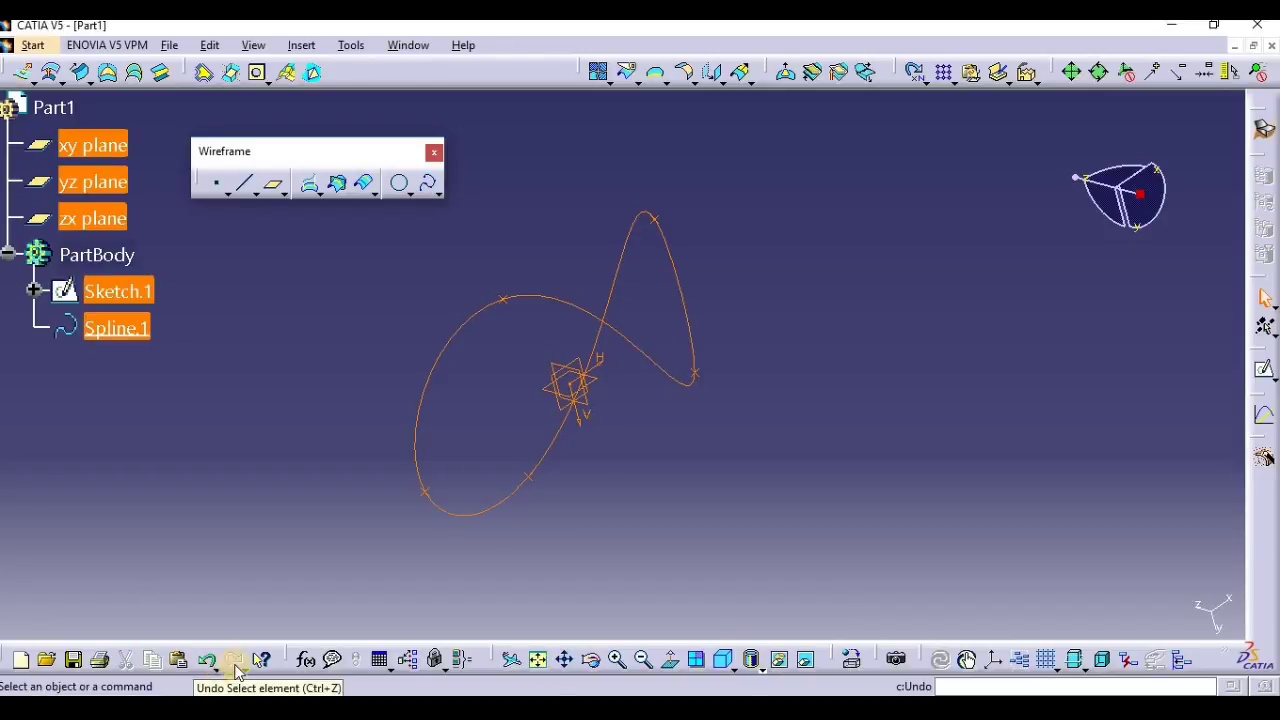
{"action": "left_click", "coordinate": [220, 665]}
{"action": "left_click", "coordinate": [434, 191]}
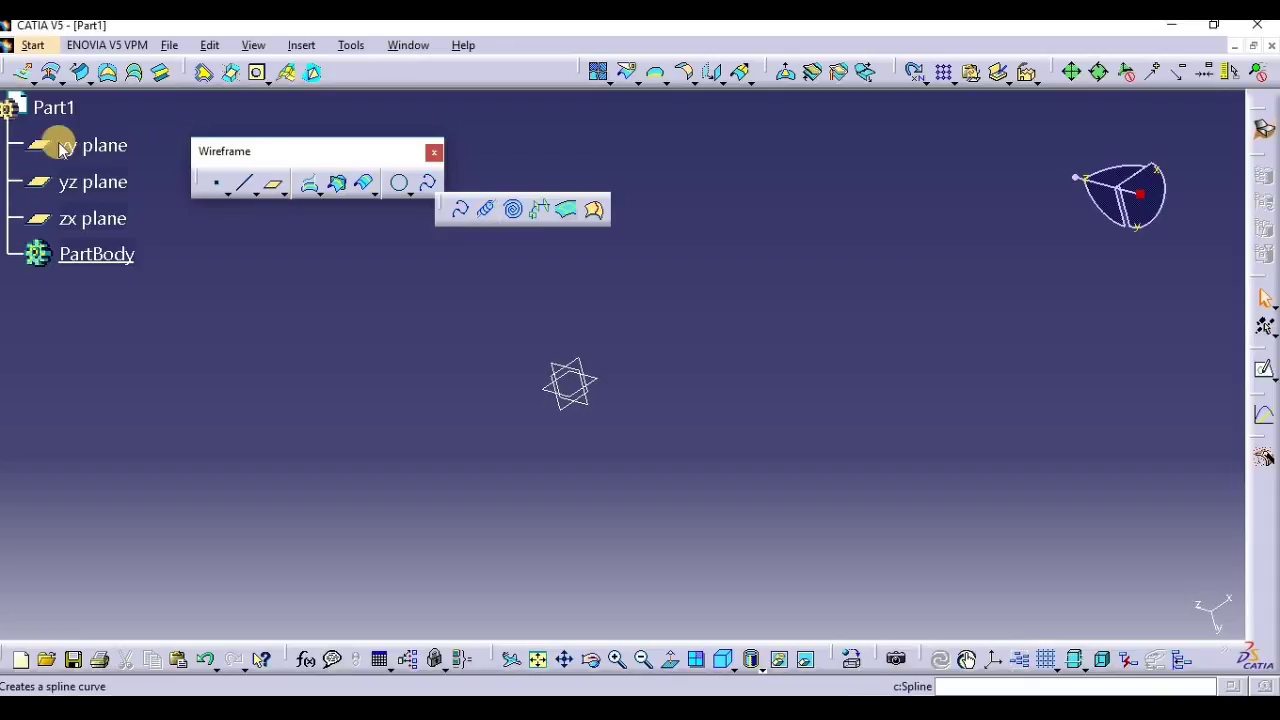
Sketch a single point on the xy plane at about H 21, V 0 mm and exit the sketch.
{"action": "left_click", "coordinate": [110, 145]}
{"action": "left_click", "coordinate": [1262, 374]}
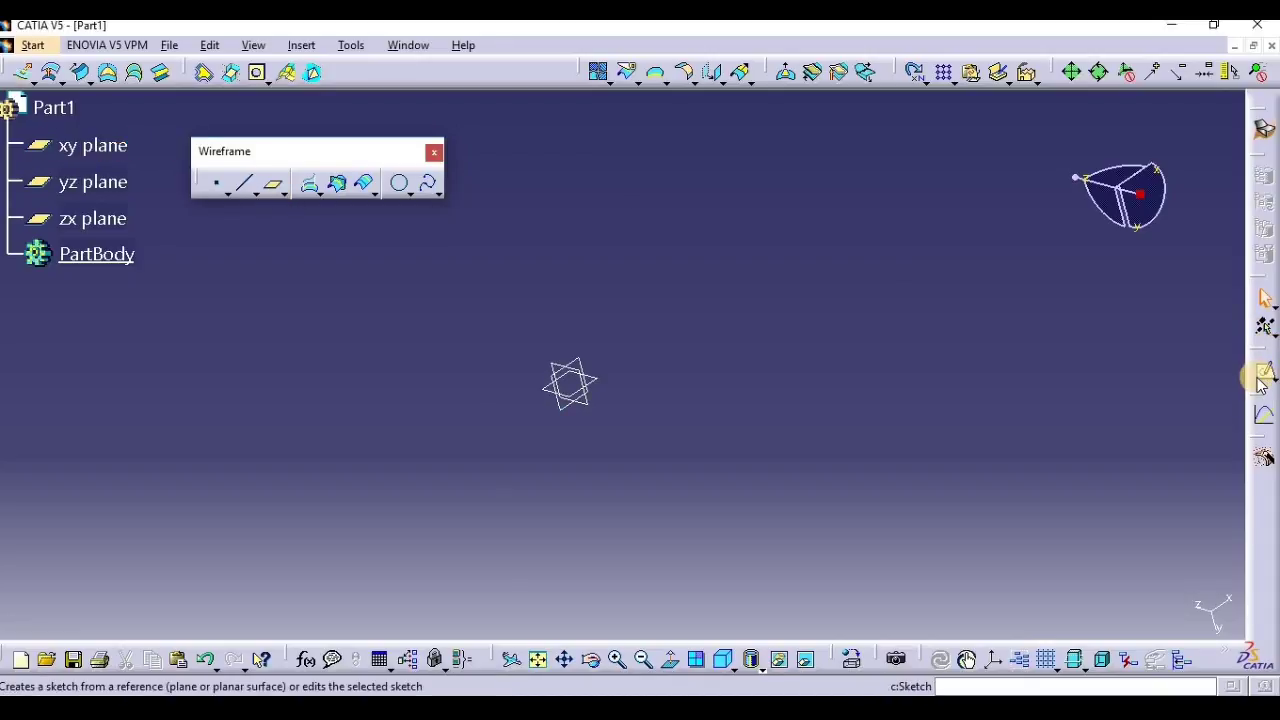
{"action": "left_click", "coordinate": [1262, 378]}
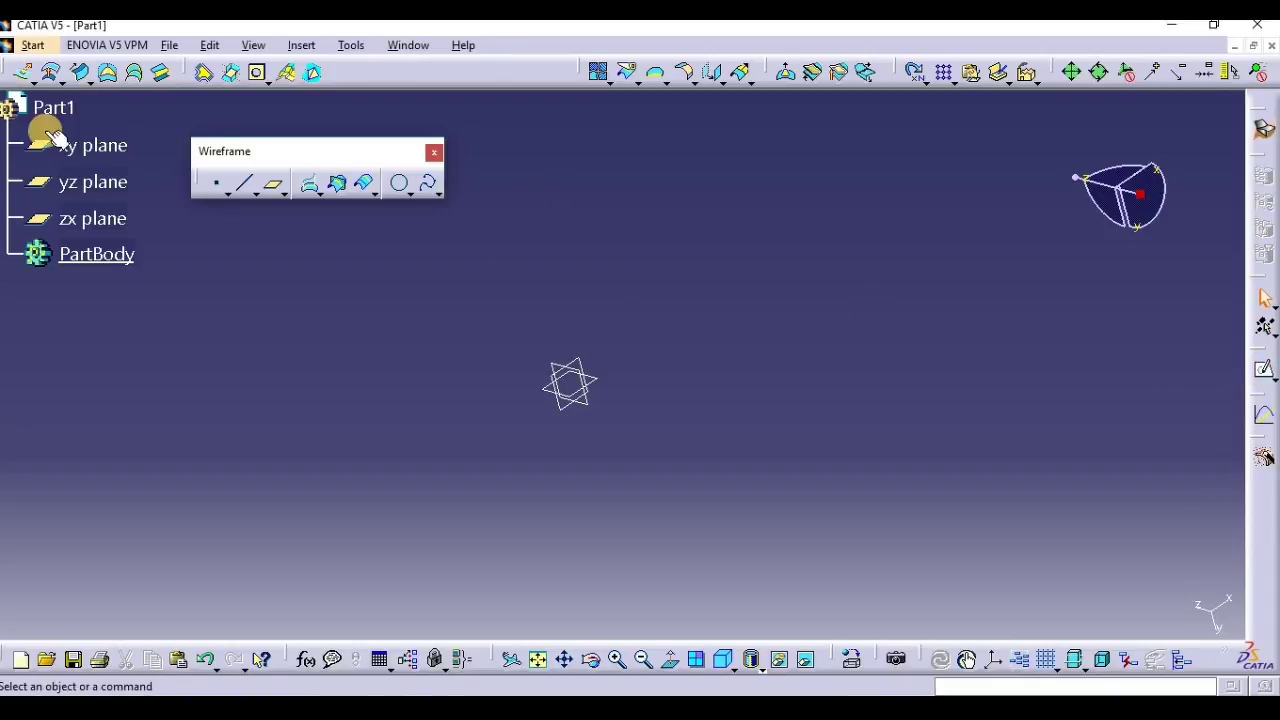
{"action": "left_click", "coordinate": [115, 147]}
{"action": "left_click", "coordinate": [1257, 372]}
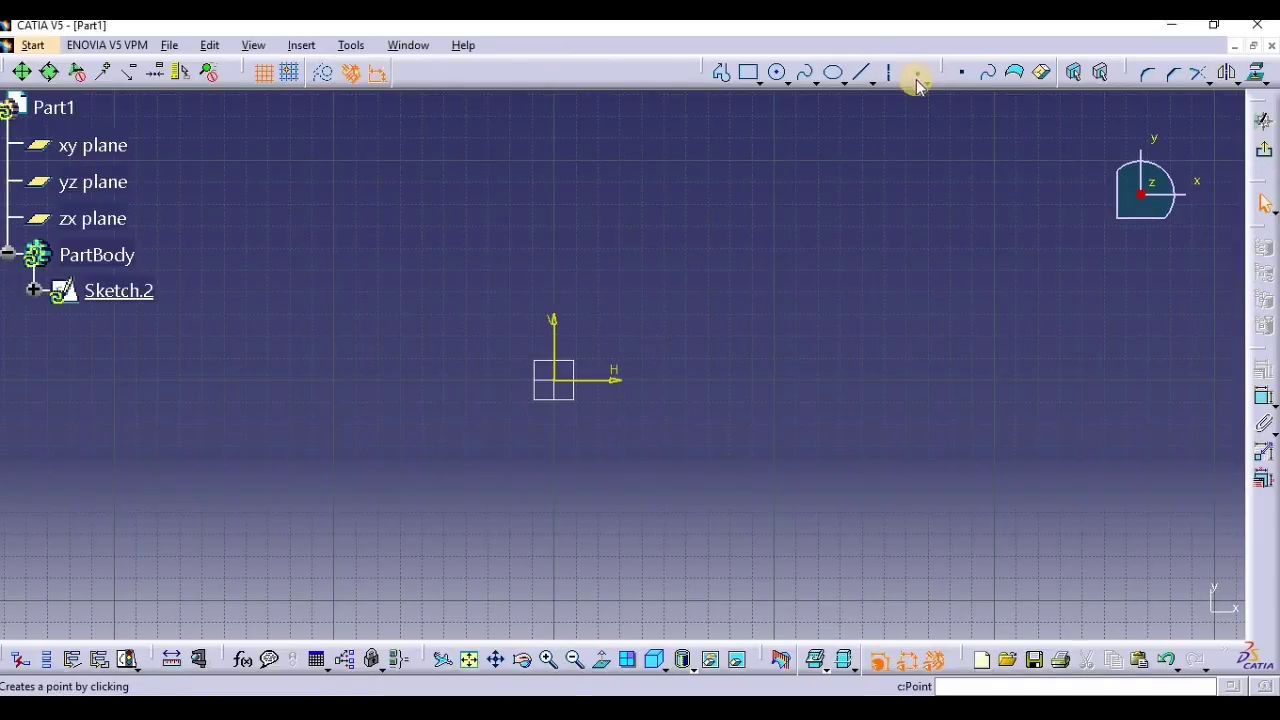
{"action": "left_click", "coordinate": [919, 78]}
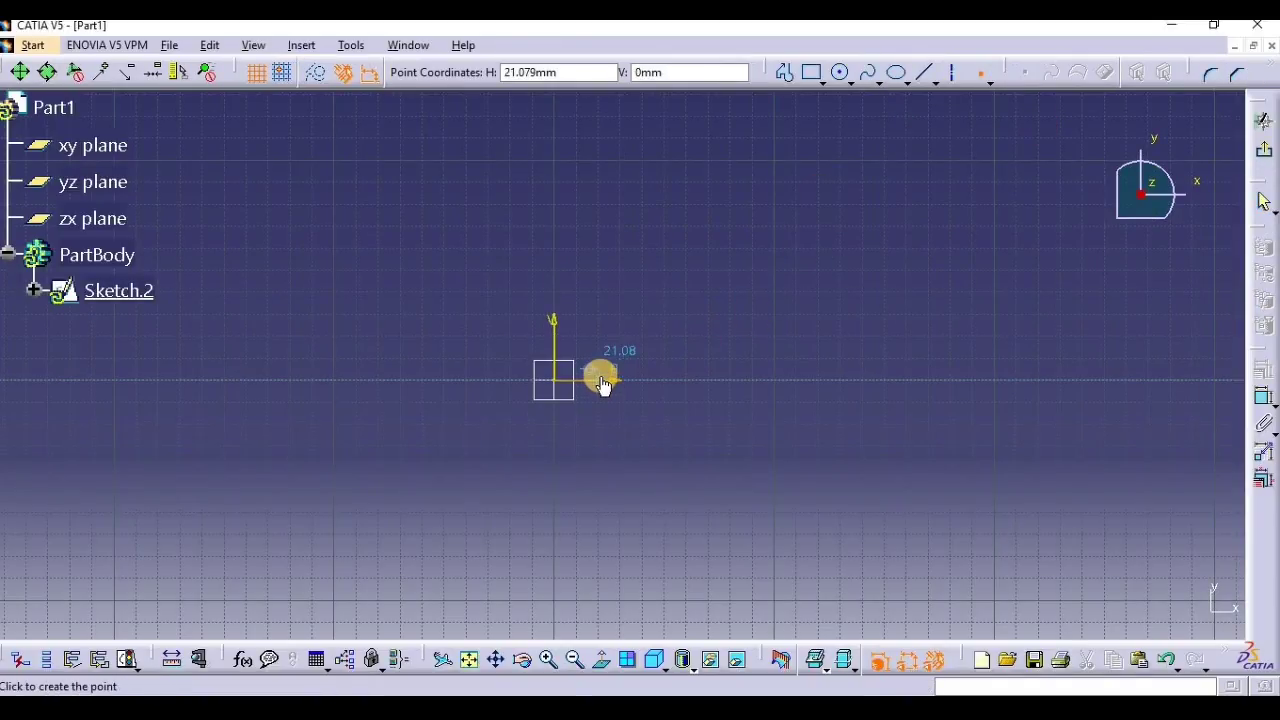
{"action": "left_click", "coordinate": [600, 376]}
{"action": "left_click", "coordinate": [1265, 154]}
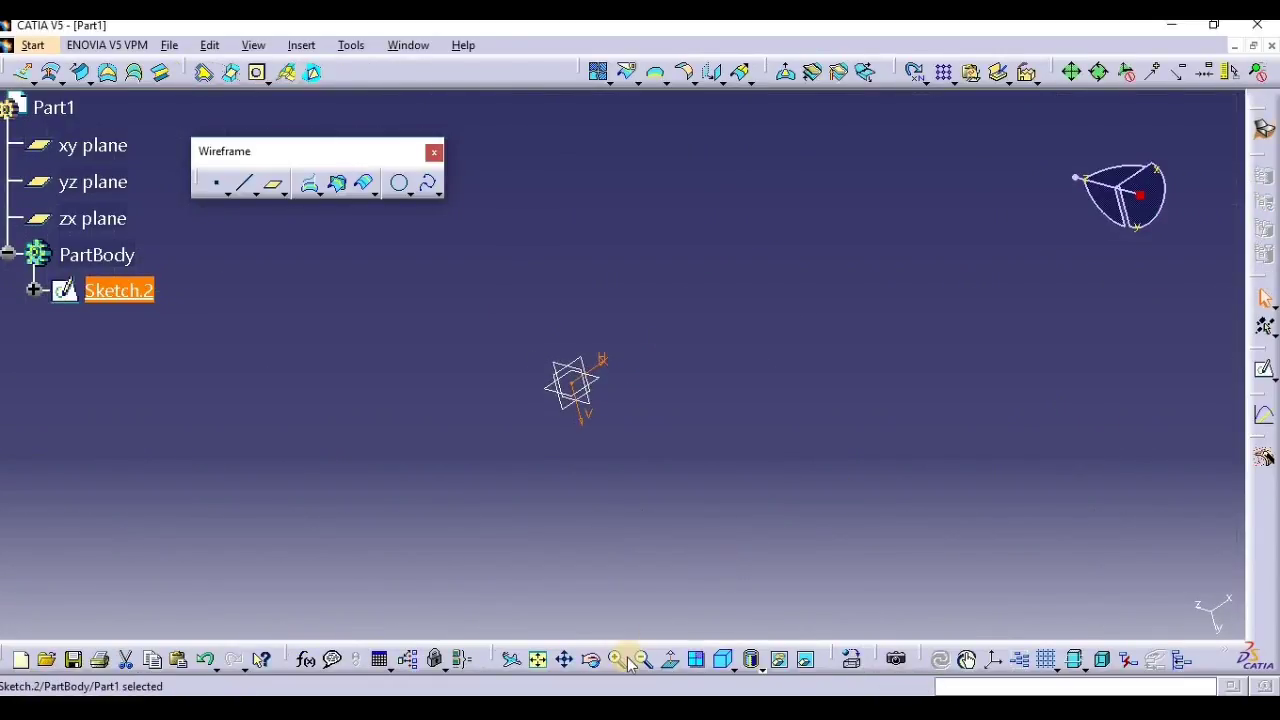
{"action": "left_click", "coordinate": [590, 659]}
{"action": "left_click_drag", "start_coordinate": [490, 478], "coordinate": [345, 452]}
{"action": "left_click", "coordinate": [743, 469]}
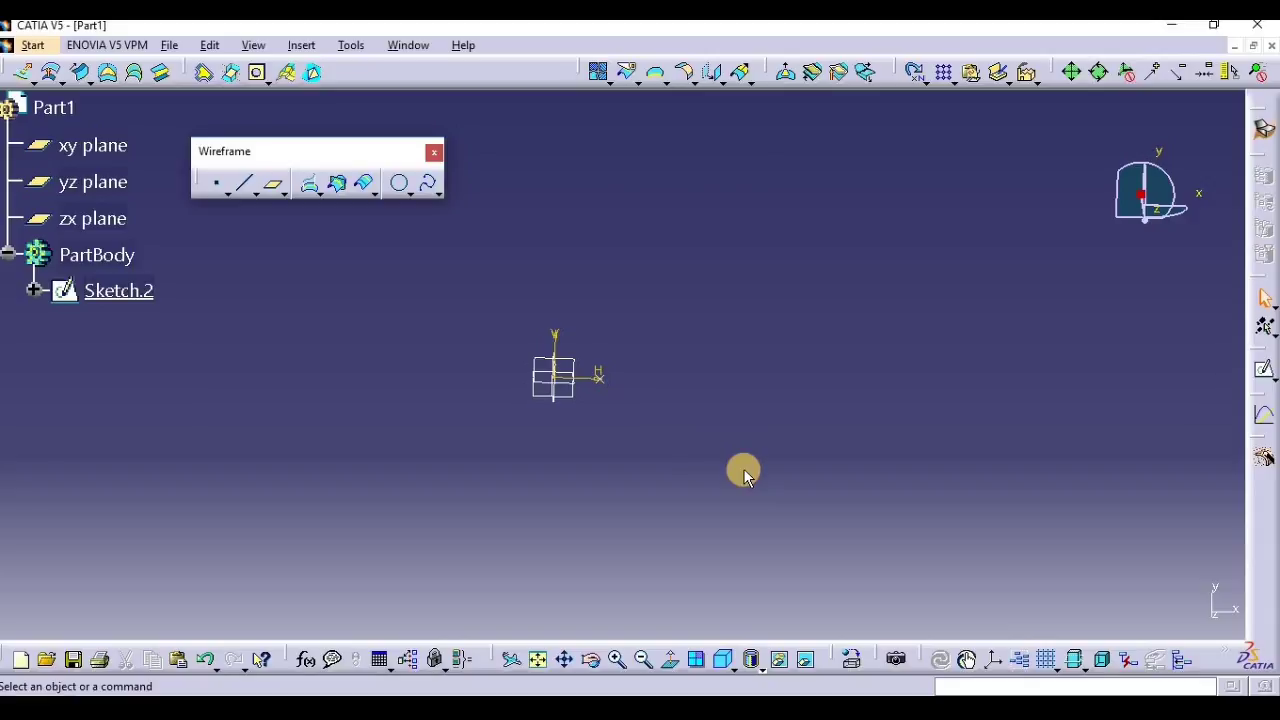
{"action": "left_click", "coordinate": [432, 188]}
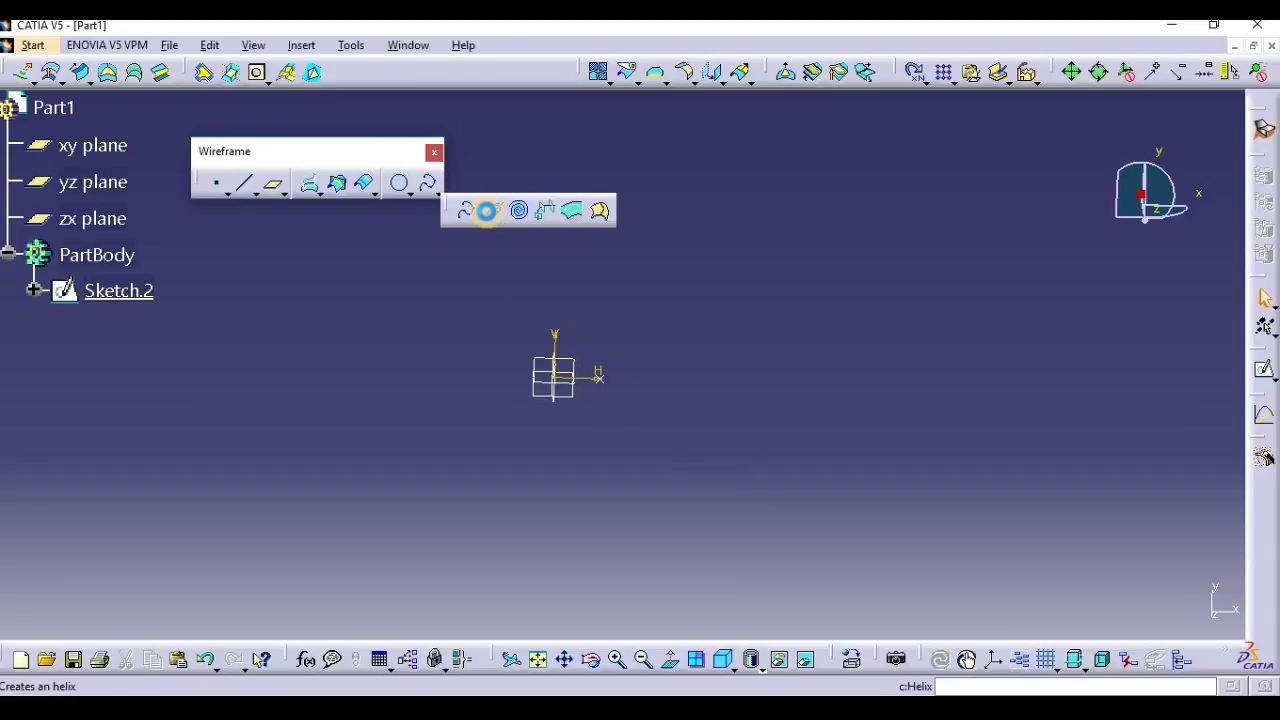
{"action": "left_click", "coordinate": [487, 211]}
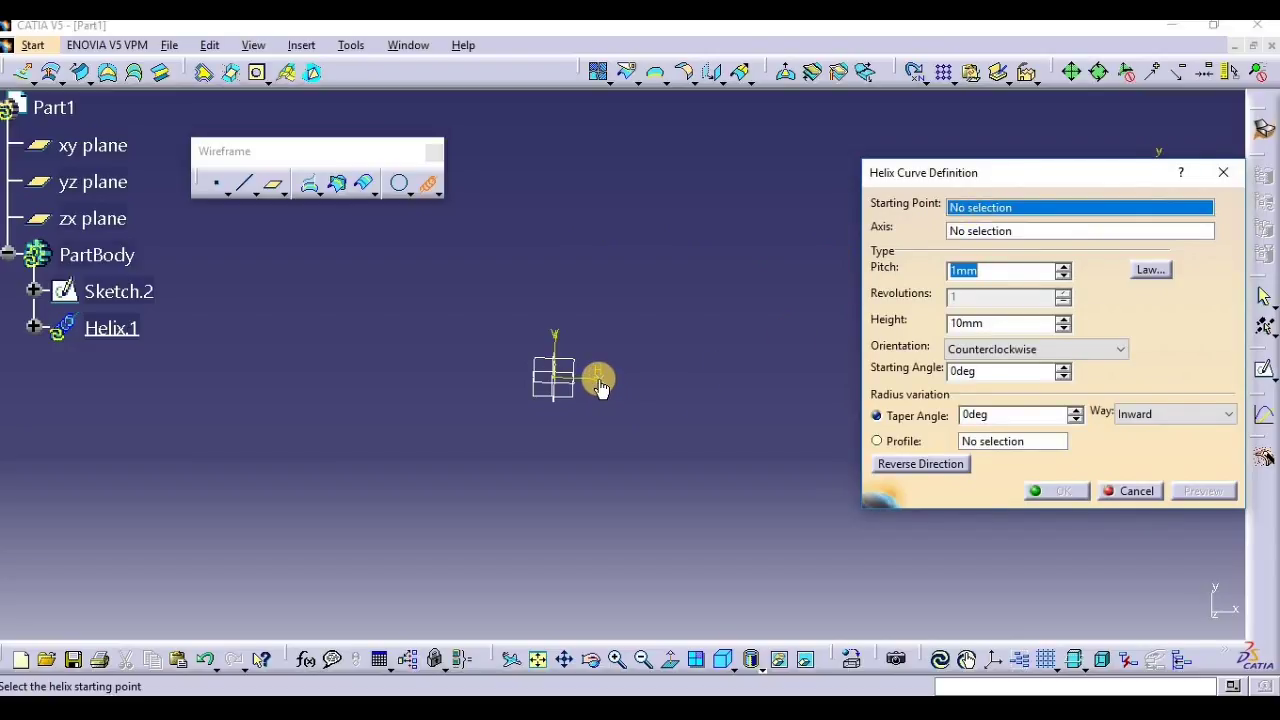
{"action": "left_click", "coordinate": [600, 385]}
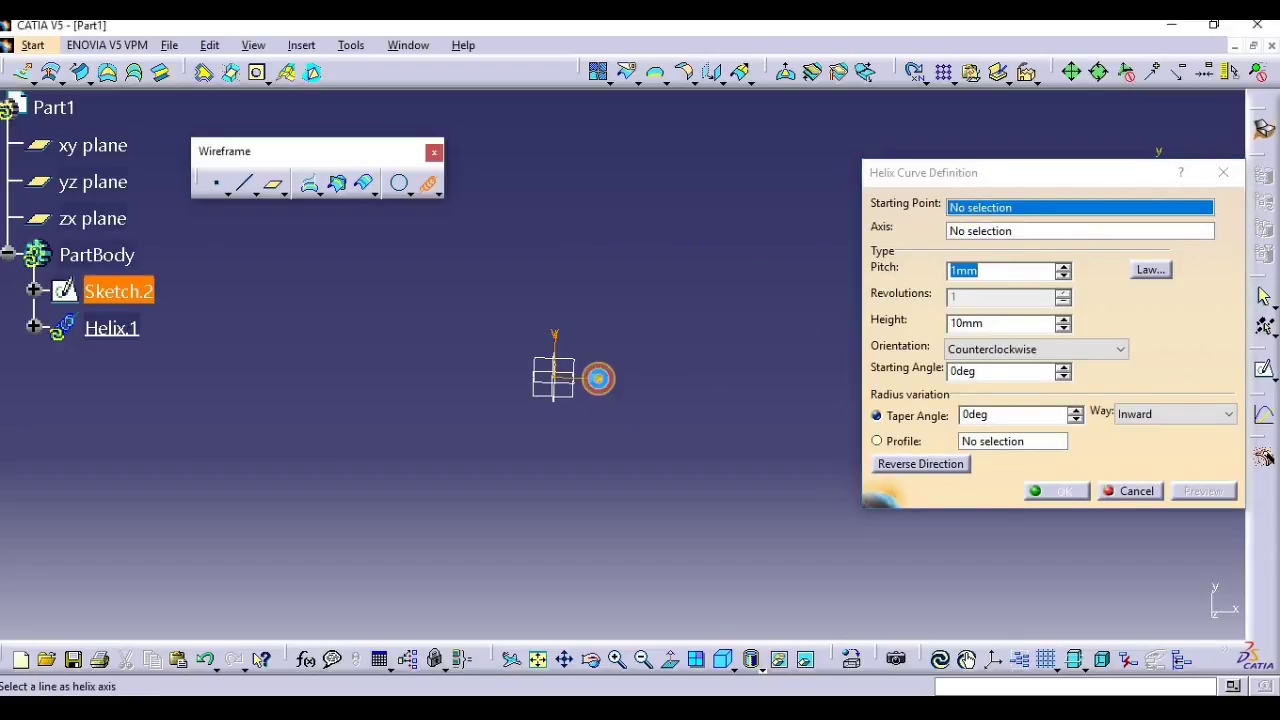
{"action": "right_click", "coordinate": [990, 232]}
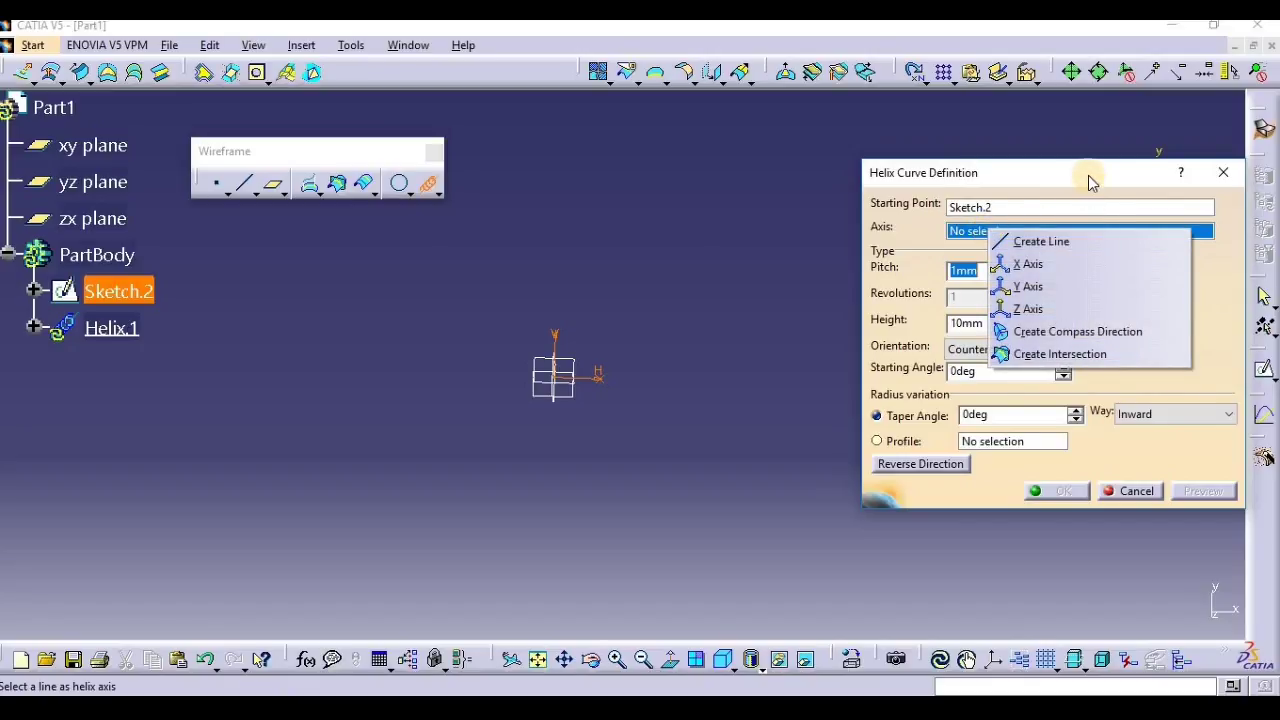
{"action": "left_click_drag", "start_coordinate": [1088, 175], "coordinate": [1058, 277]}
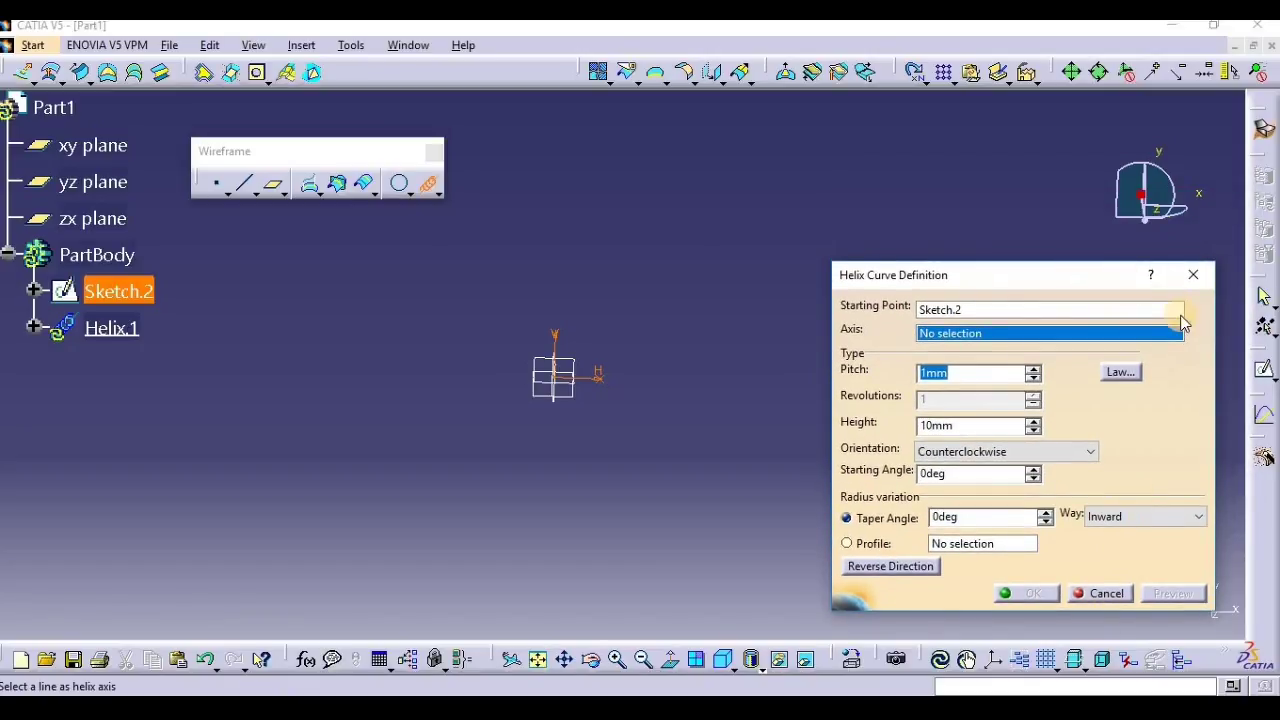
{"action": "left_click", "coordinate": [1193, 276]}
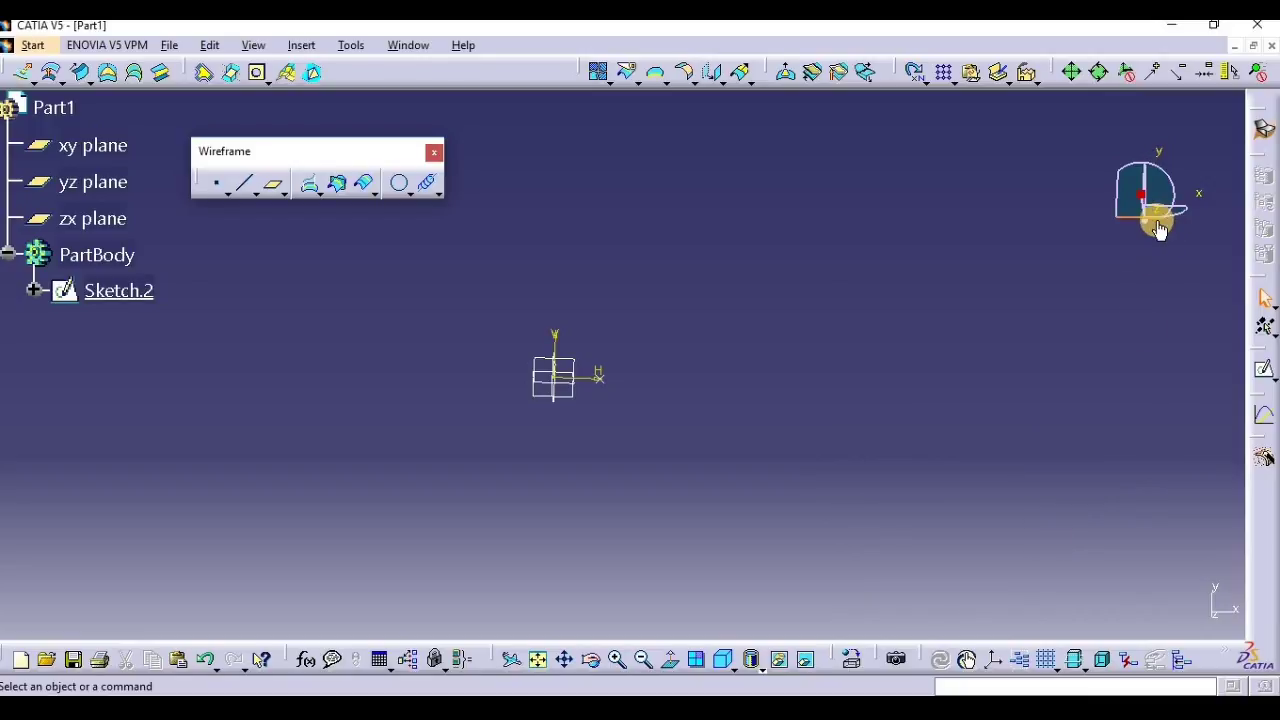
Start a helix curve with the Sketch.2 point as its starting point and the Y Axis as its axis.
{"action": "mouse_move", "coordinate": [1141, 202]}
{"action": "left_mouse_down"}
{"action": "mouse_move", "coordinate": [1123, 114]}
{"action": "mouse_move", "coordinate": [1137, 103]}
{"action": "mouse_move", "coordinate": [1137, 123]}
{"action": "mouse_move", "coordinate": [1152, 99]}
{"action": "mouse_move", "coordinate": [1140, 240]}
{"action": "mouse_move", "coordinate": [1143, 229]}
{"action": "mouse_move", "coordinate": [1178, 249]}
{"action": "left_mouse_up"}
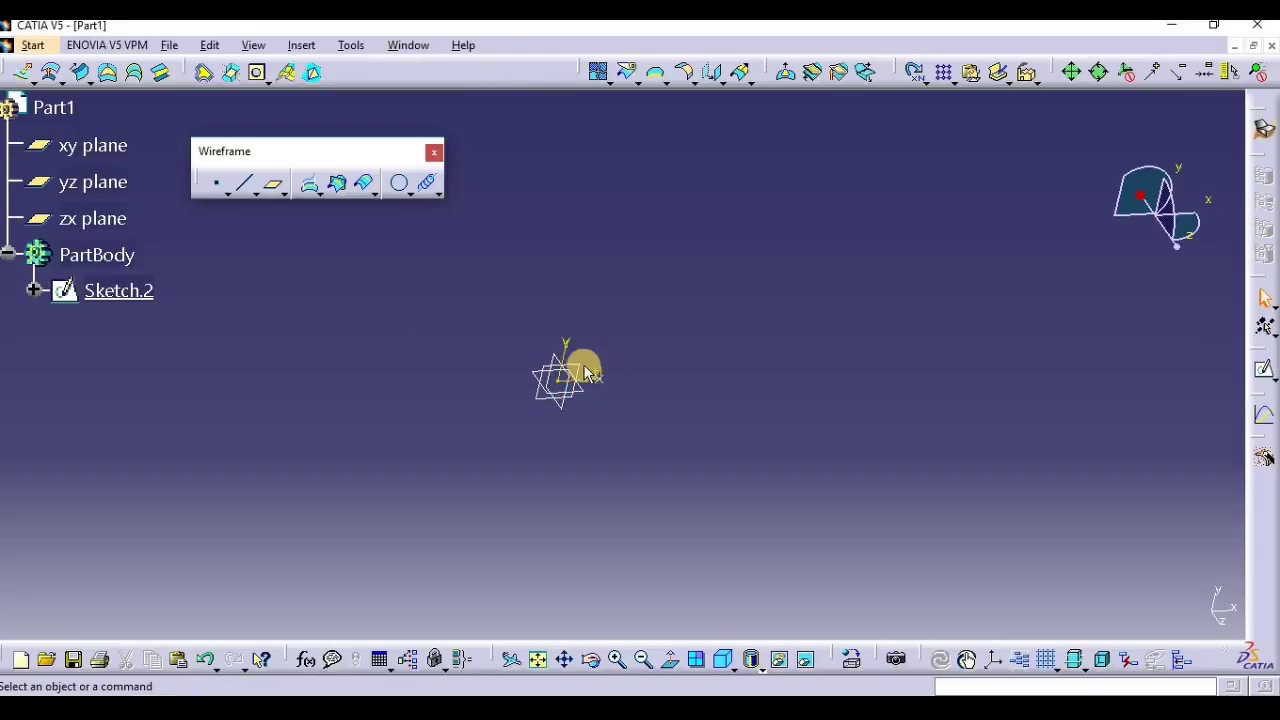
{"action": "left_click", "coordinate": [425, 185]}
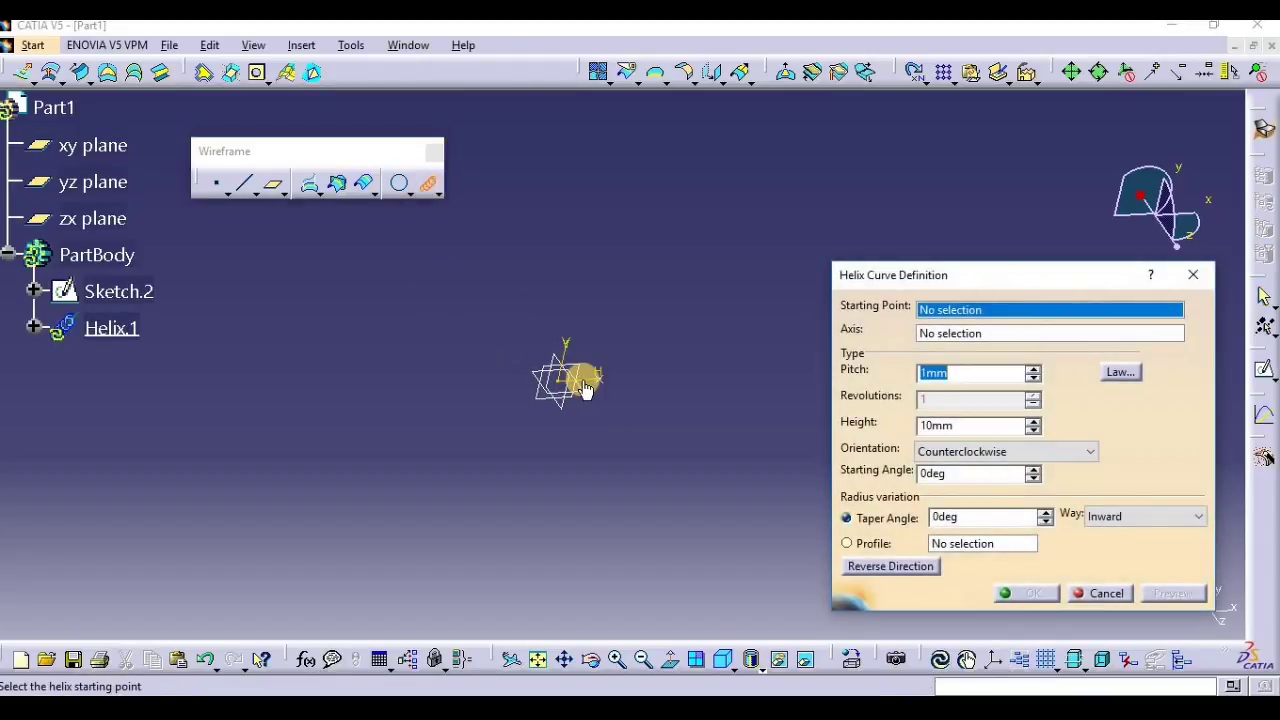
{"action": "left_click", "coordinate": [596, 376]}
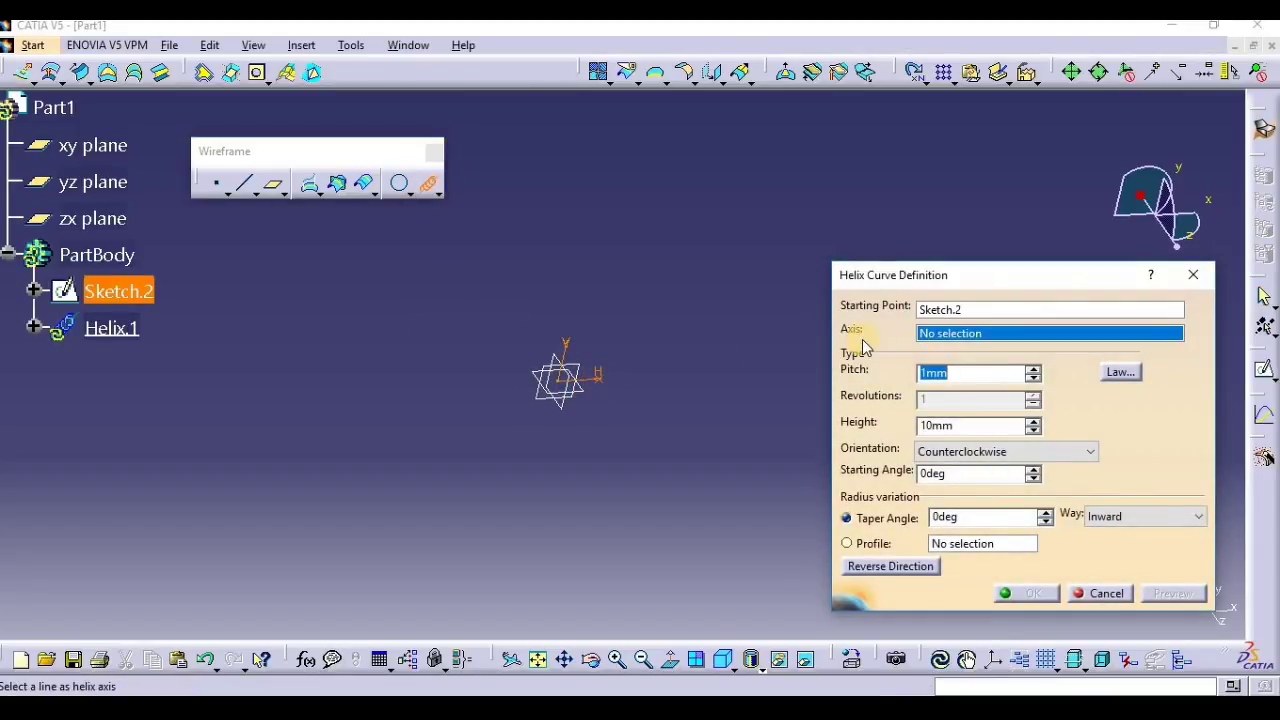
{"action": "right_click", "coordinate": [975, 344]}
{"action": "left_click", "coordinate": [1005, 394]}
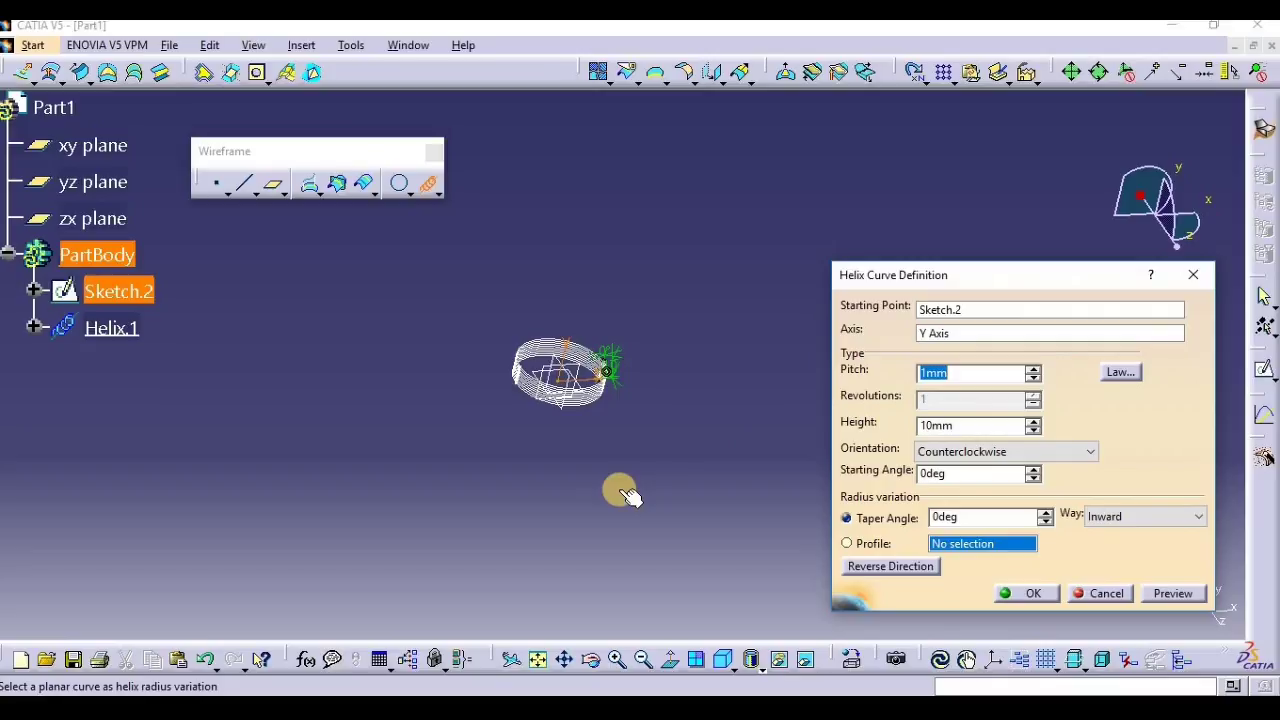
{"action": "middle_click_drag", "start_coordinate": [597, 514], "coordinate": [505, 468]}
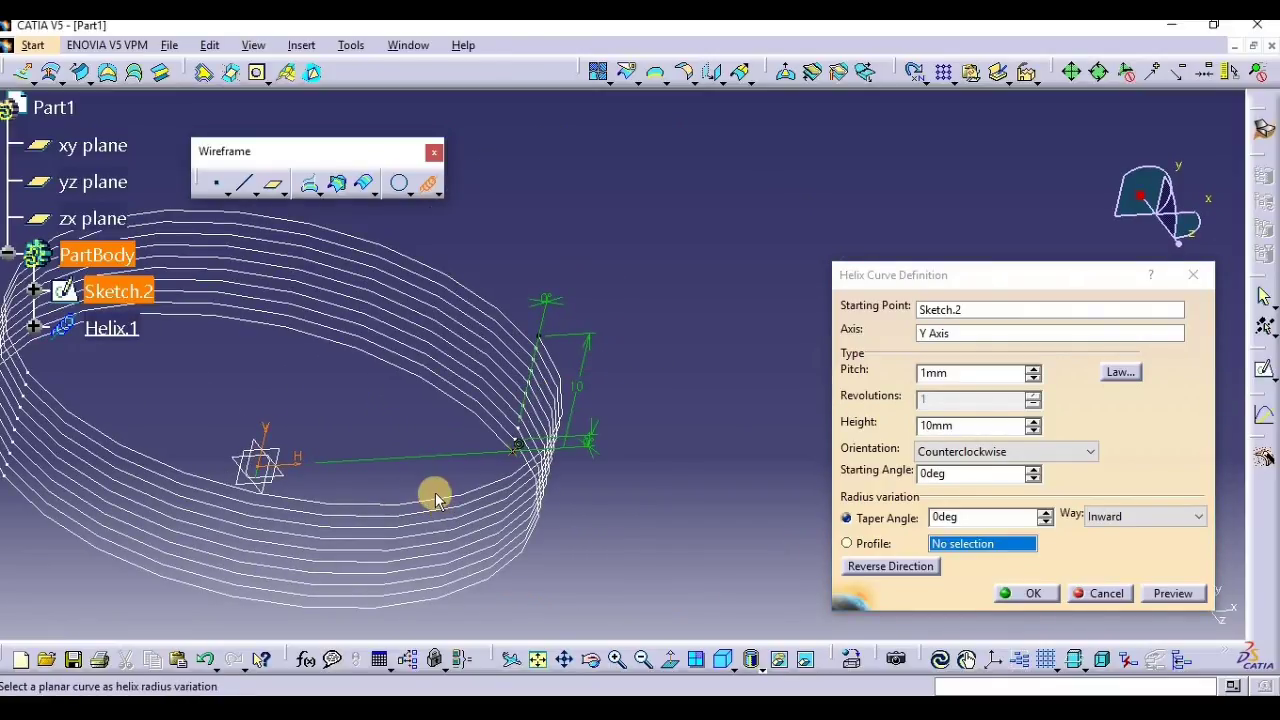
Set the helix pitch to 5 mm and its height to 100 mm.
{"action": "left_click_drag", "start_coordinate": [957, 372], "coordinate": [831, 363]}
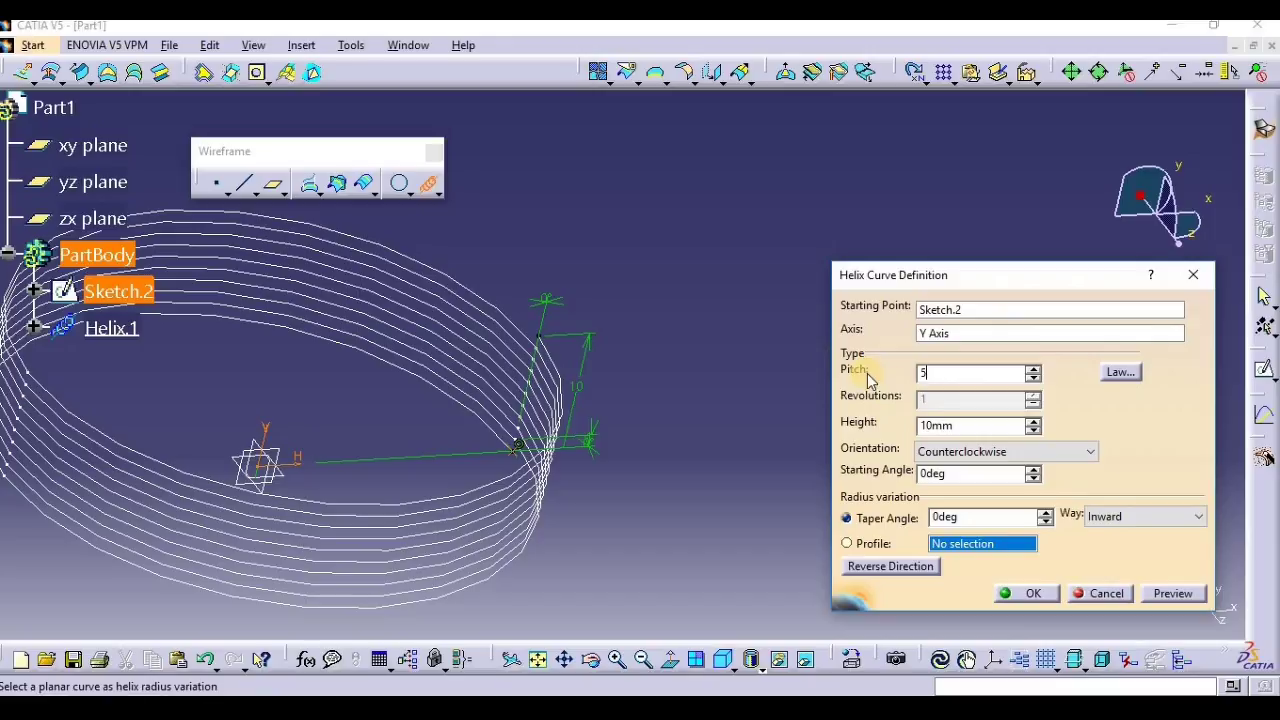
{"action": "double_click", "coordinate": [918, 424]}
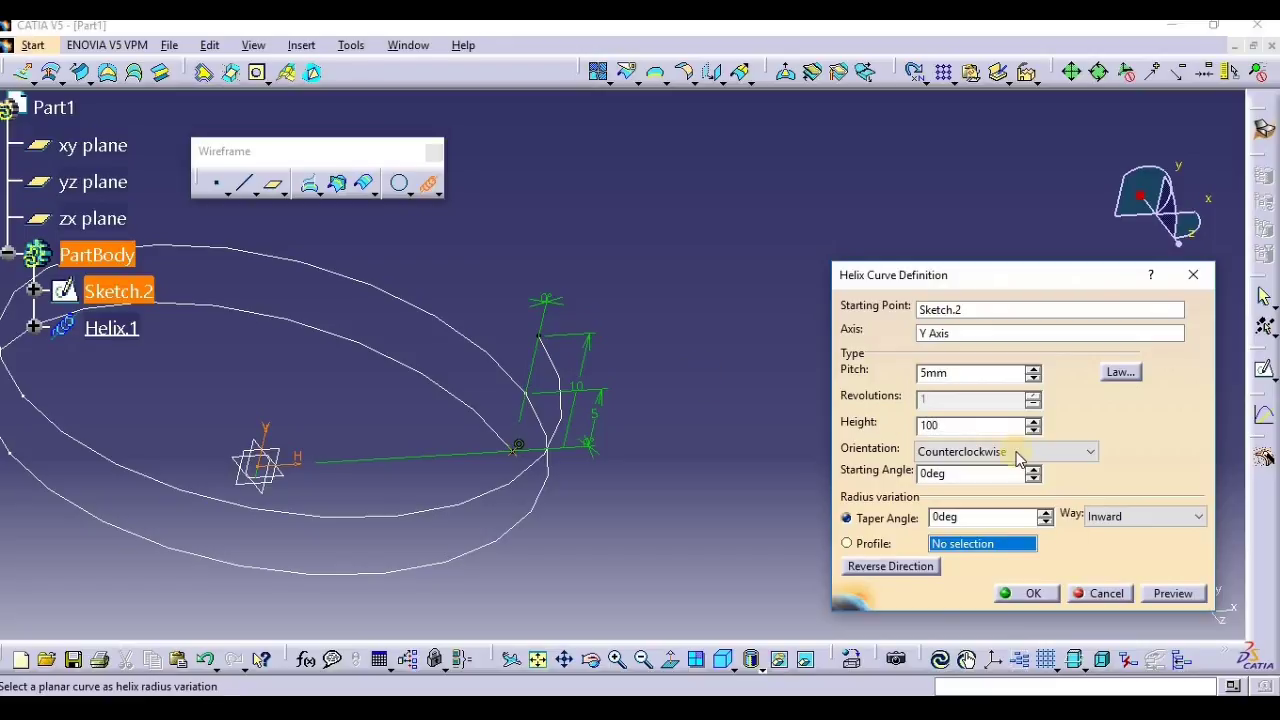
{"action": "key", "text": "Return"}
{"action": "middle_click_drag", "start_coordinate": [716, 550], "coordinate": [728, 668]}
{"action": "middle_click_drag", "start_coordinate": [696, 502], "coordinate": [691, 621]}
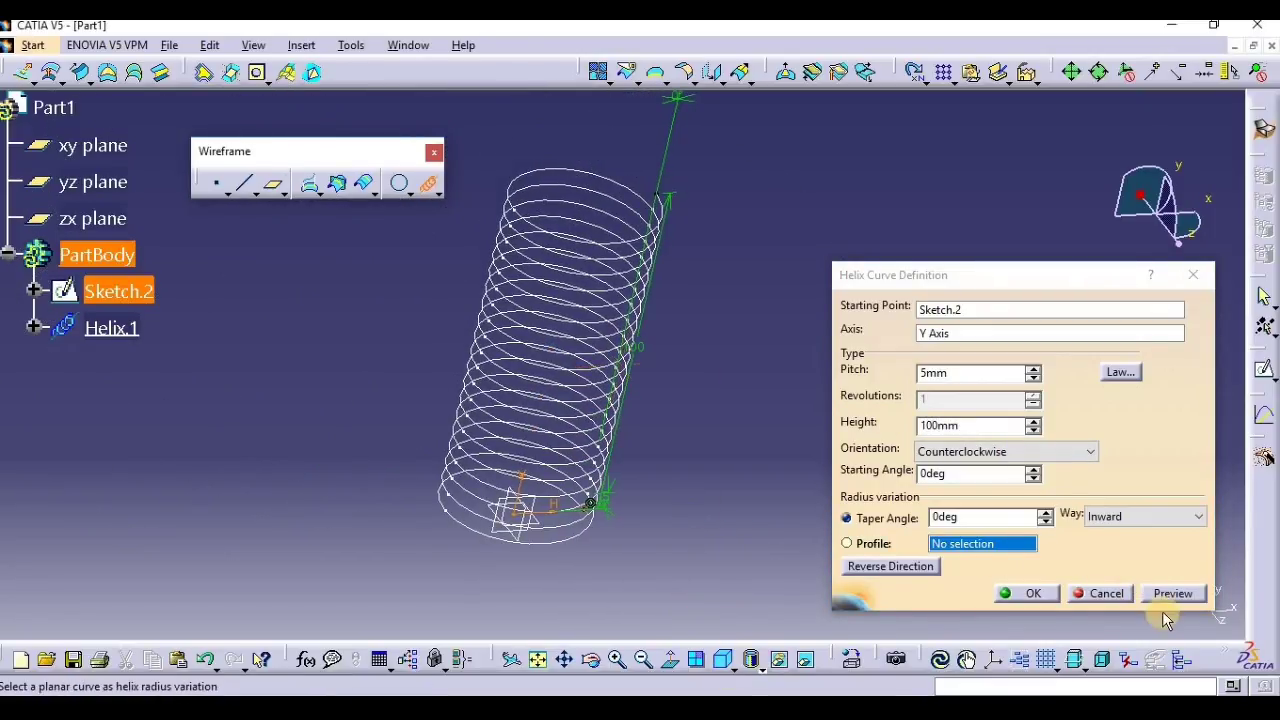
Examine the helix from the side, look over the alternatives for its axis, and cancel the helix definition.
{"action": "left_click", "coordinate": [590, 660]}
{"action": "left_click_drag", "start_coordinate": [403, 472], "coordinate": [560, 505]}
{"action": "left_click", "coordinate": [960, 340]}
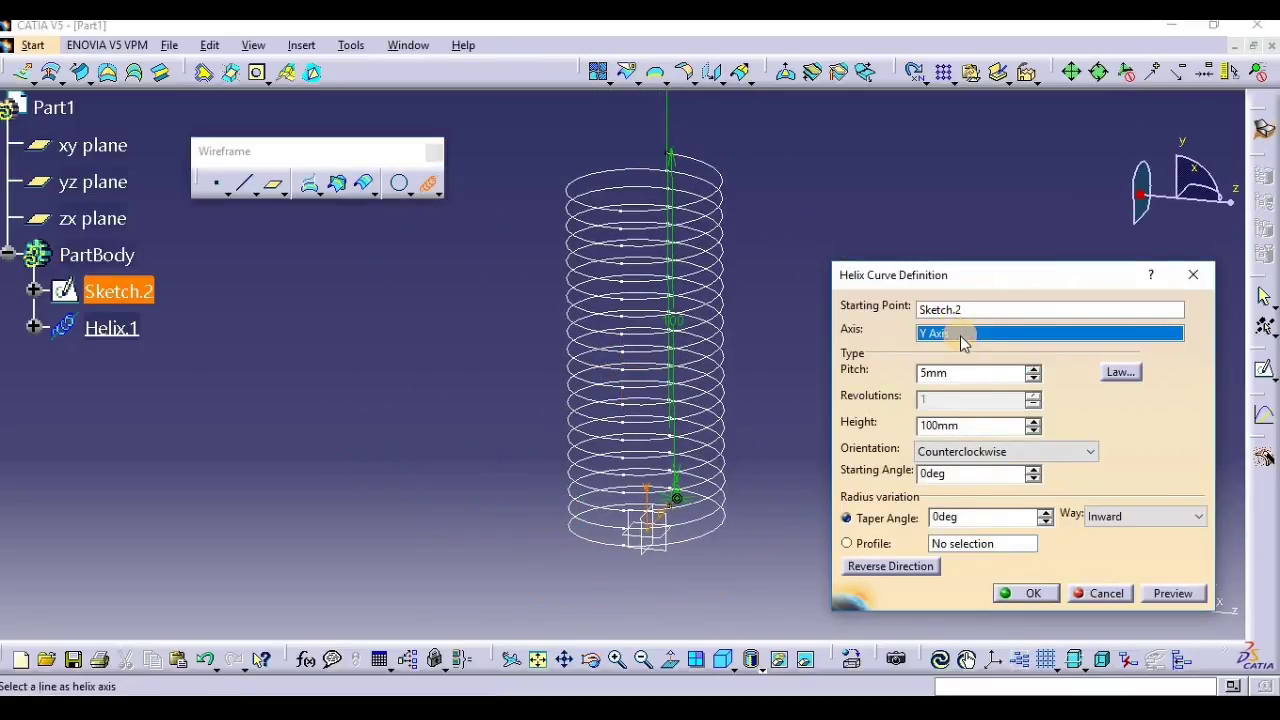
{"action": "right_click", "coordinate": [1004, 334]}
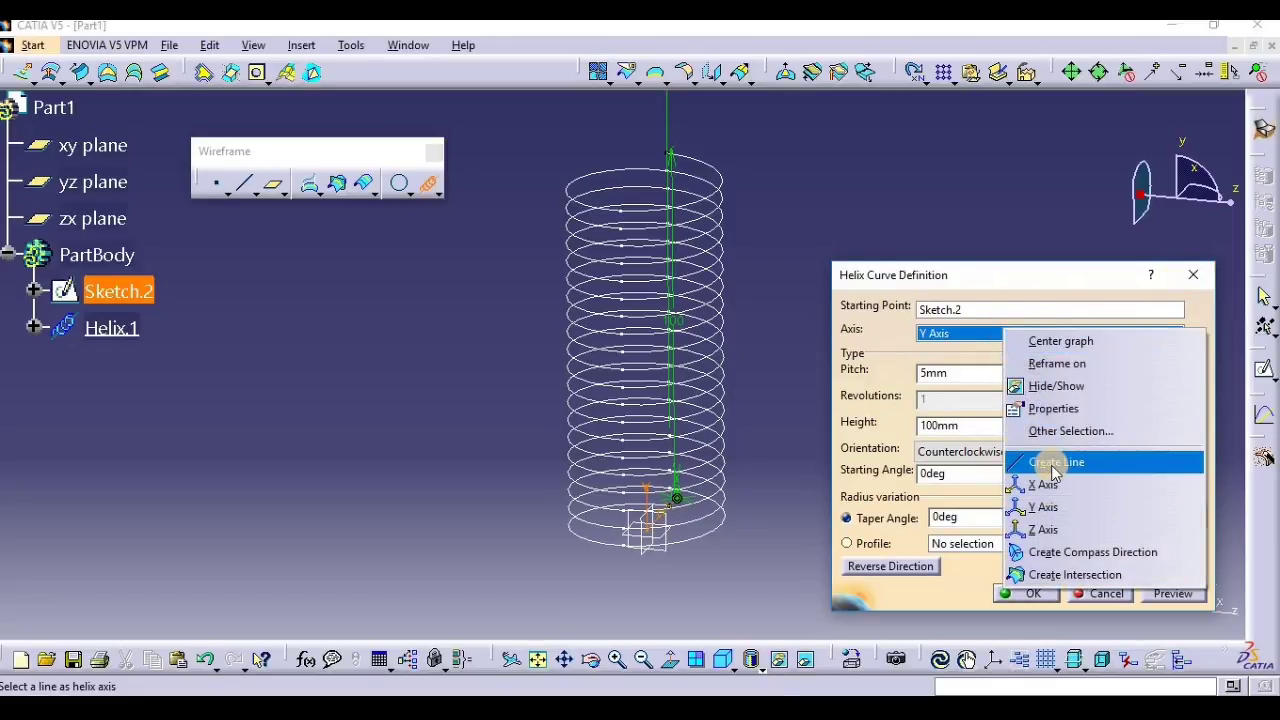
{"action": "left_click", "coordinate": [1193, 275]}
{"action": "left_click", "coordinate": [1193, 275]}
{"action": "left_click", "coordinate": [93, 145]}
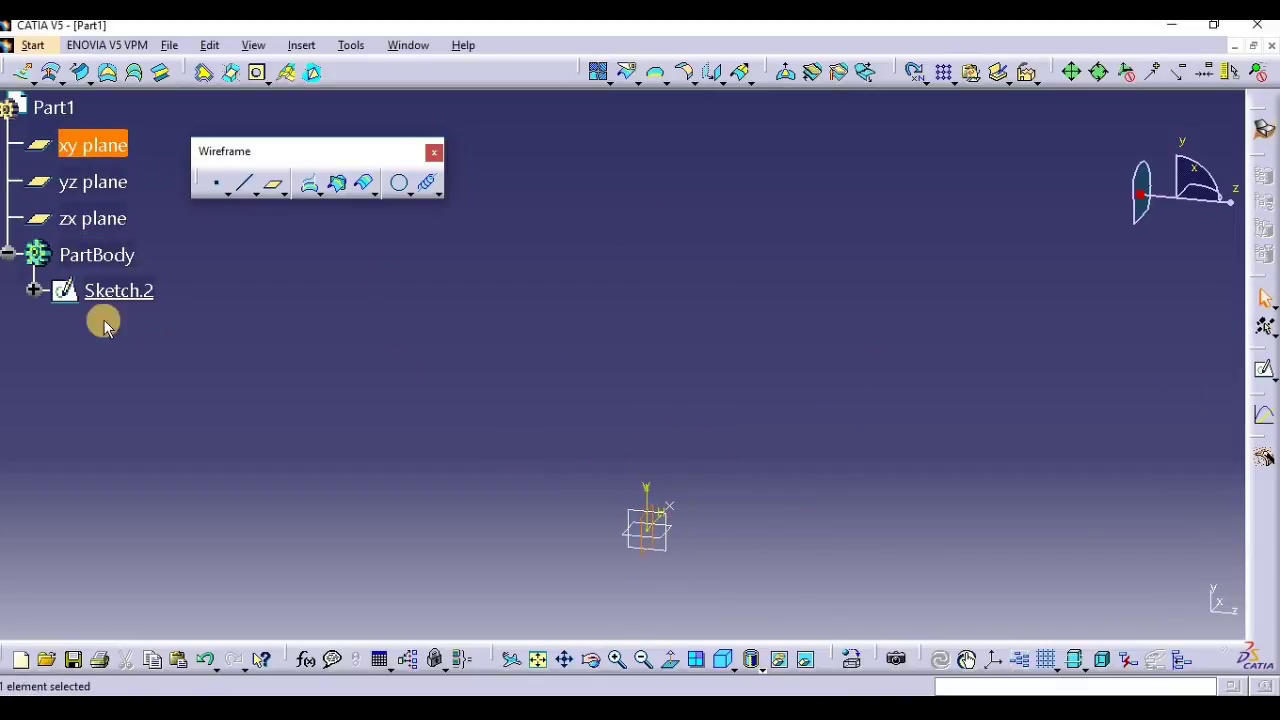
{"action": "double_click", "coordinate": [96, 288]}
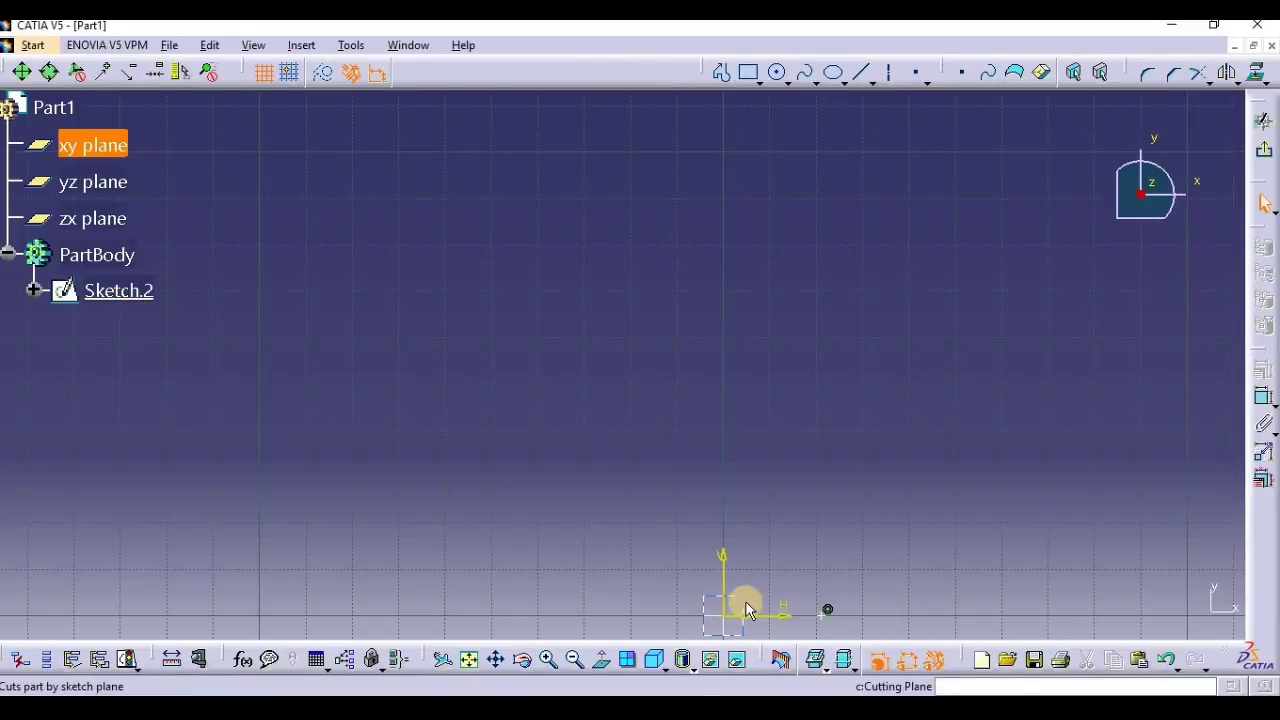
{"action": "left_click", "coordinate": [634, 95]}
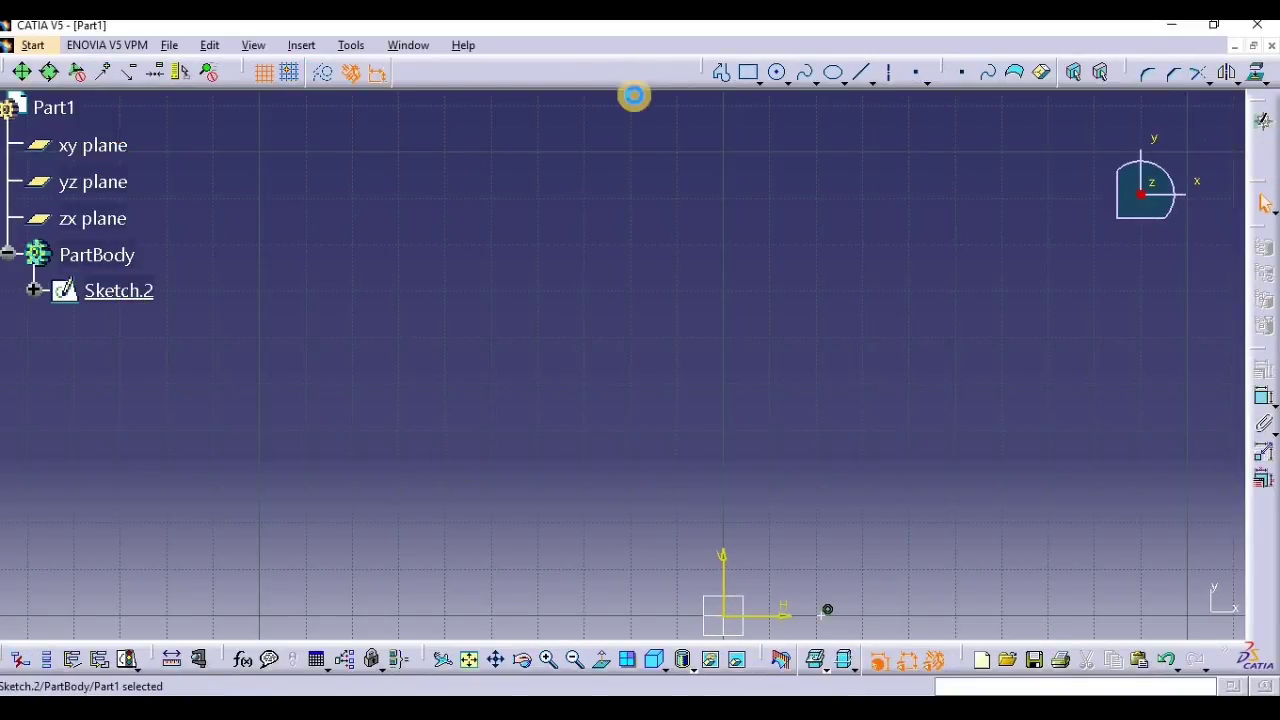
Sketch a vertical line on the xy plane from about H 40, V 41 mm down past the H axis and exit the sketch.
{"action": "left_click", "coordinate": [94, 146]}
{"action": "left_click", "coordinate": [1263, 376]}
{"action": "middle_click_drag", "start_coordinate": [840, 250], "coordinate": [826, 230]}
{"action": "left_click", "coordinate": [860, 74]}
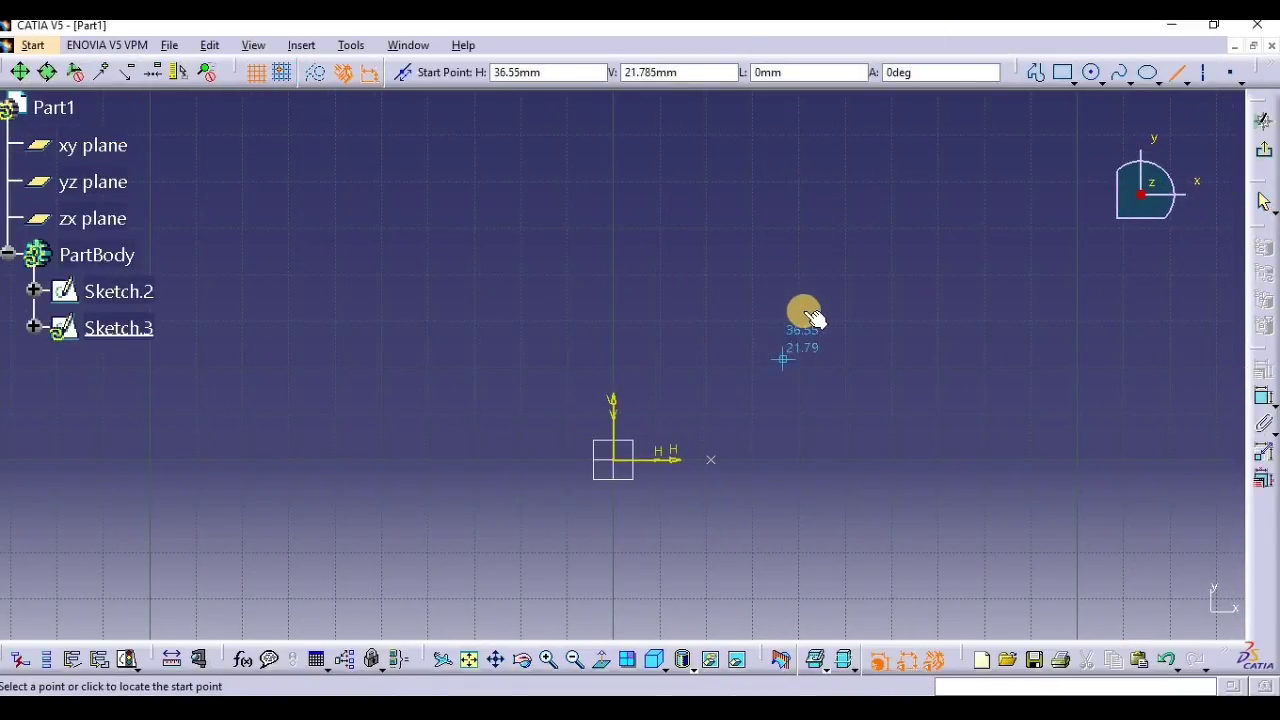
{"action": "left_click", "coordinate": [798, 268]}
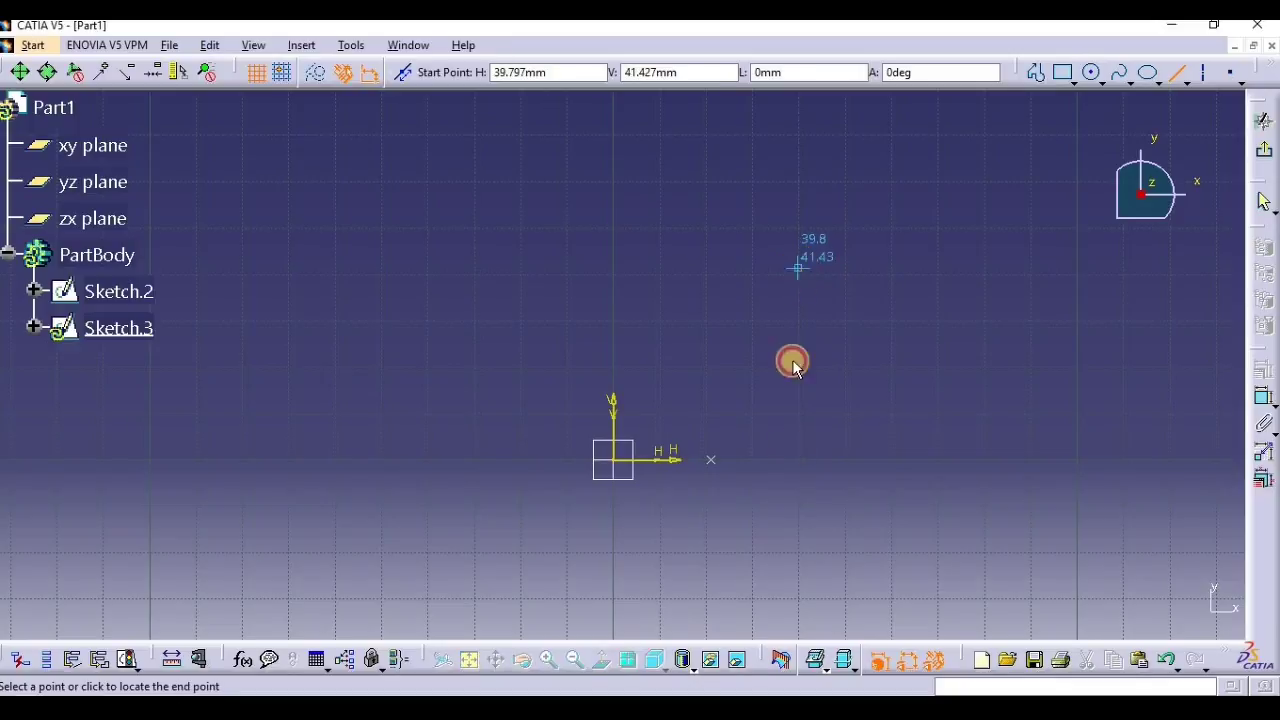
{"action": "left_click", "coordinate": [797, 577]}
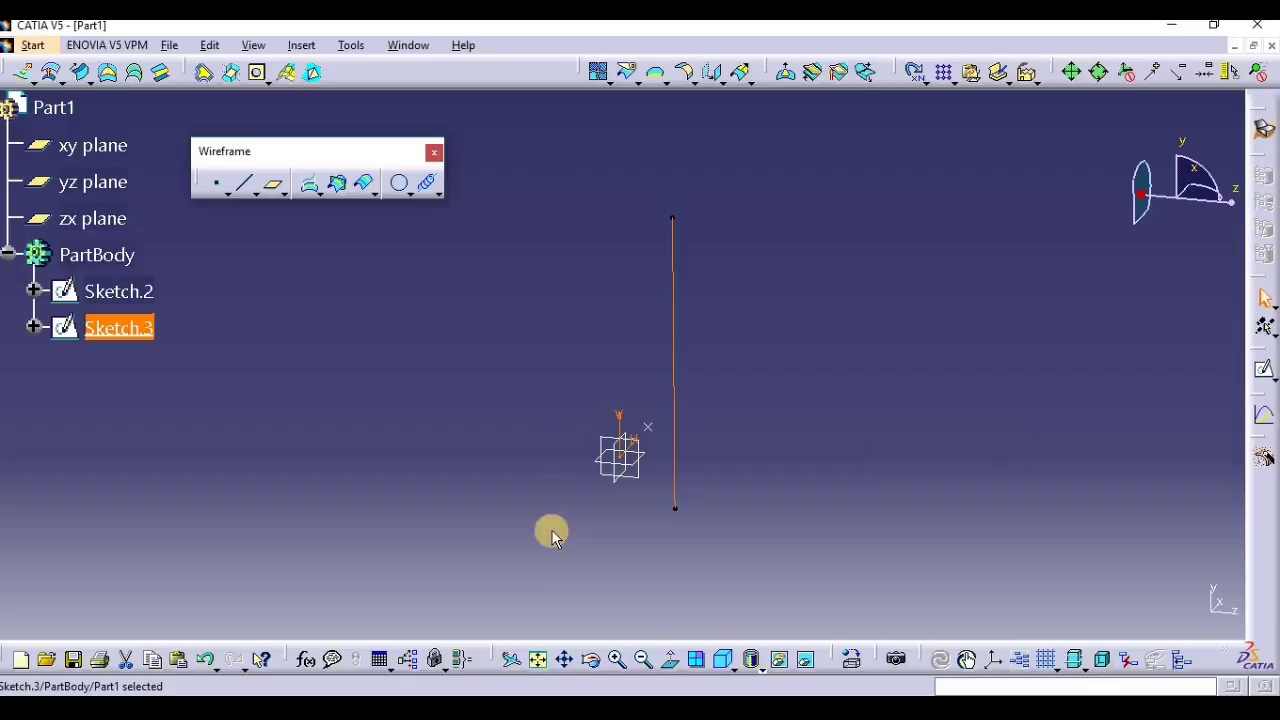
Start a helix curve with the Sketch.2 point as its starting point and the Sketch.3 line as its axis.
{"action": "left_click", "coordinate": [592, 660]}
{"action": "left_click_drag", "start_coordinate": [737, 466], "coordinate": [570, 437]}
{"action": "left_click", "coordinate": [489, 264]}
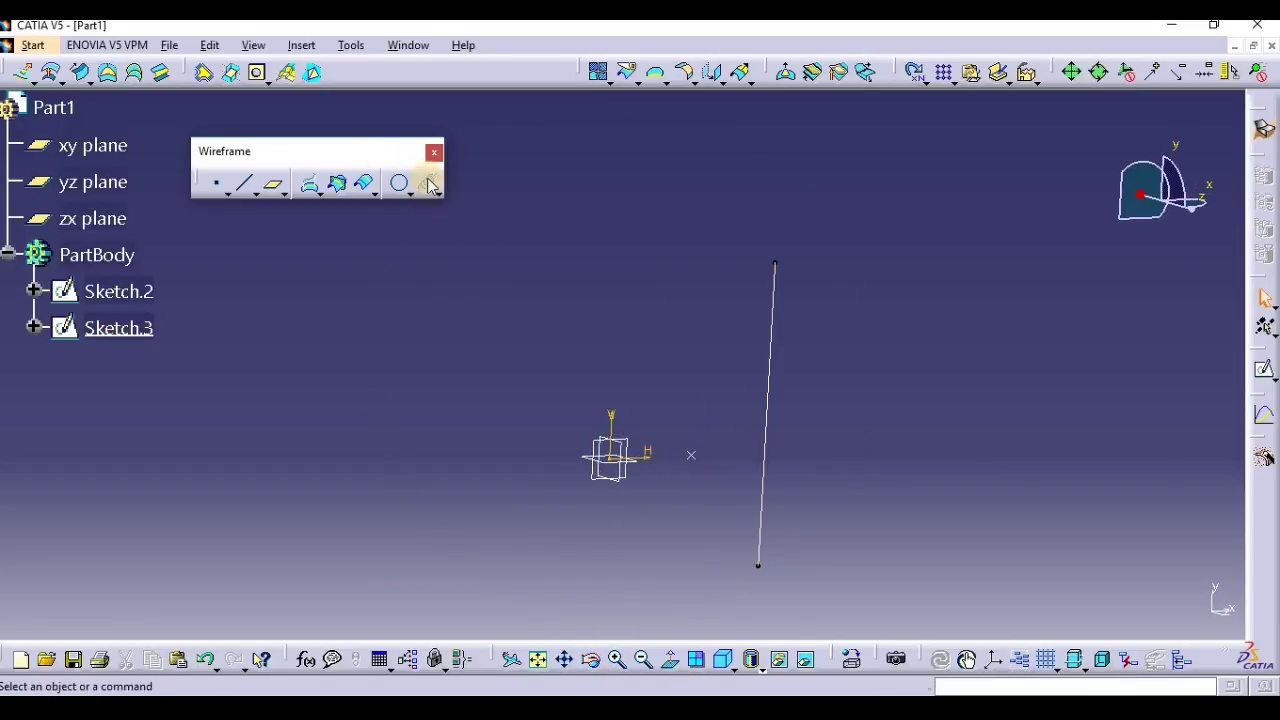
{"action": "left_click", "coordinate": [426, 178]}
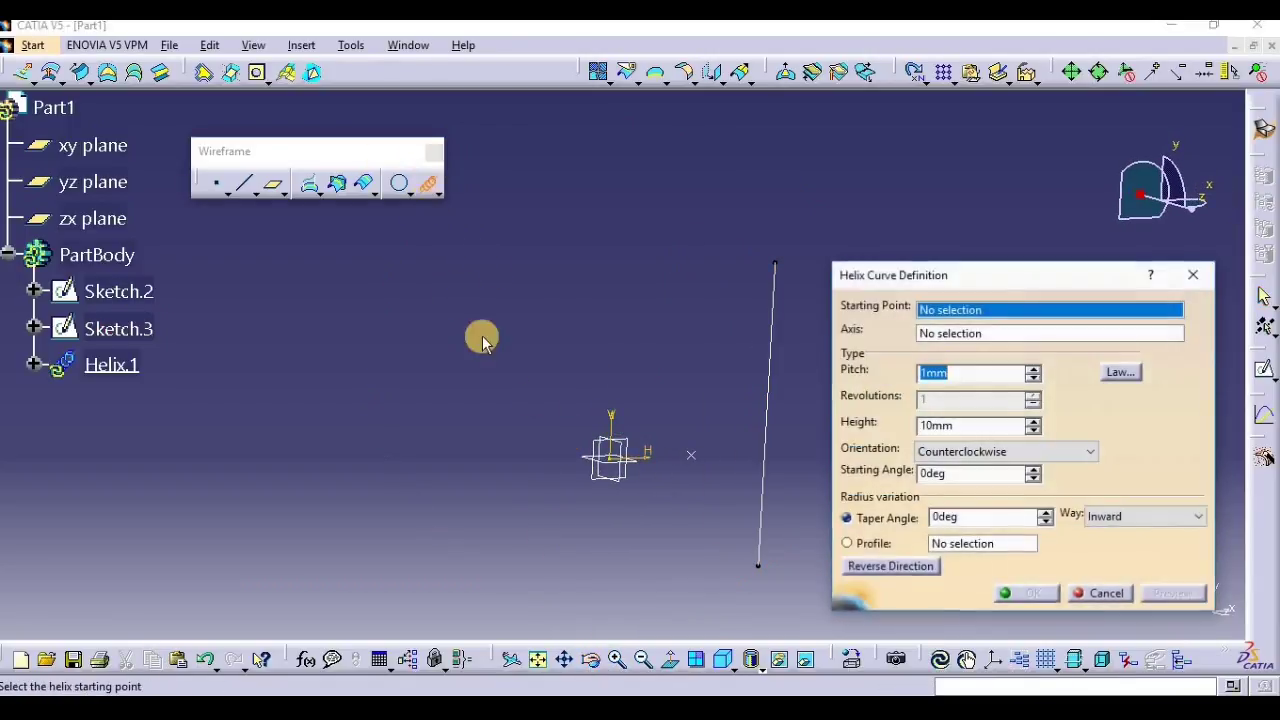
{"action": "left_click", "coordinate": [691, 455]}
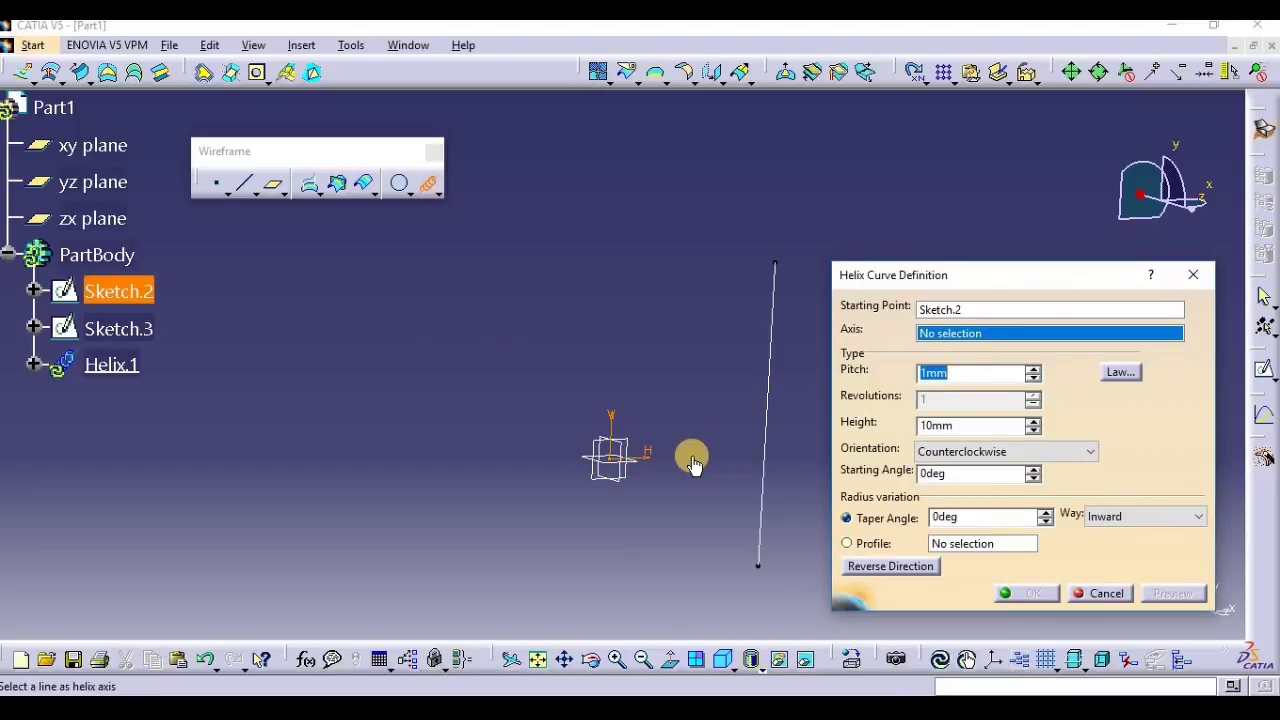
{"action": "left_click", "coordinate": [768, 463]}
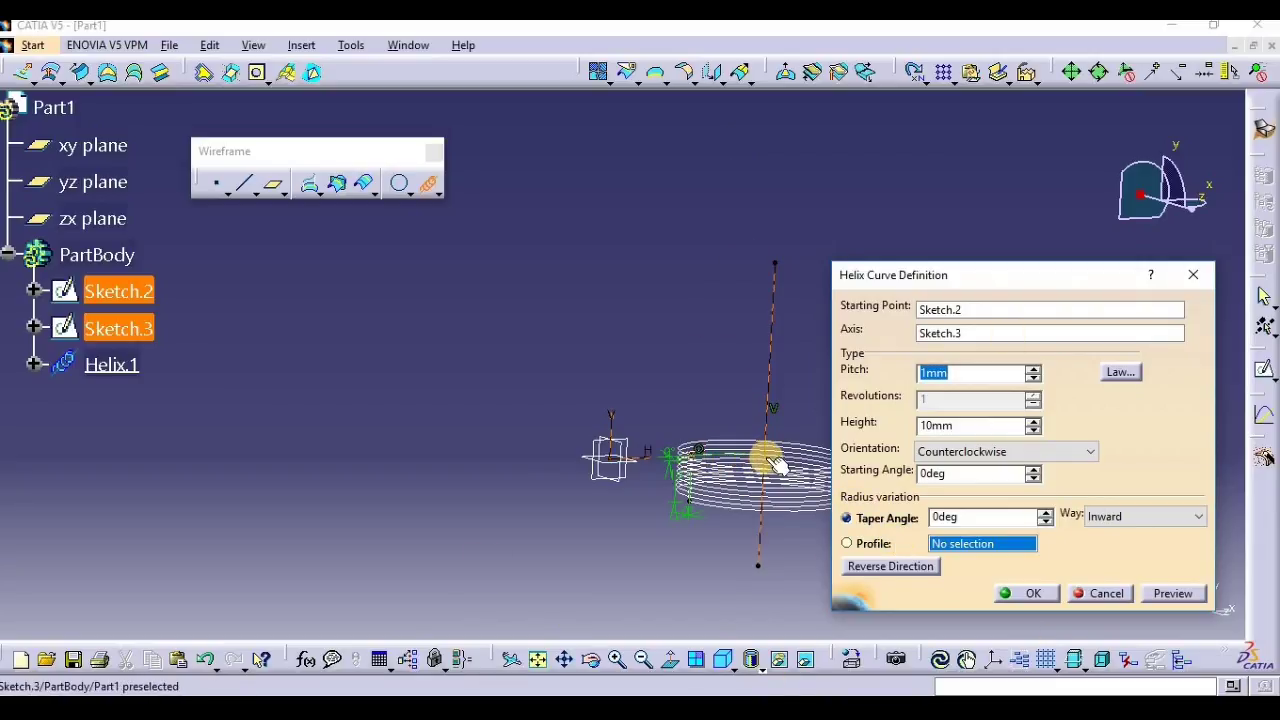
Set the helix pitch to 10 mm and its height to 100 mm, preview it and create the helix.
{"action": "type", "text": "10"}
{"action": "left_click", "coordinate": [965, 426]}
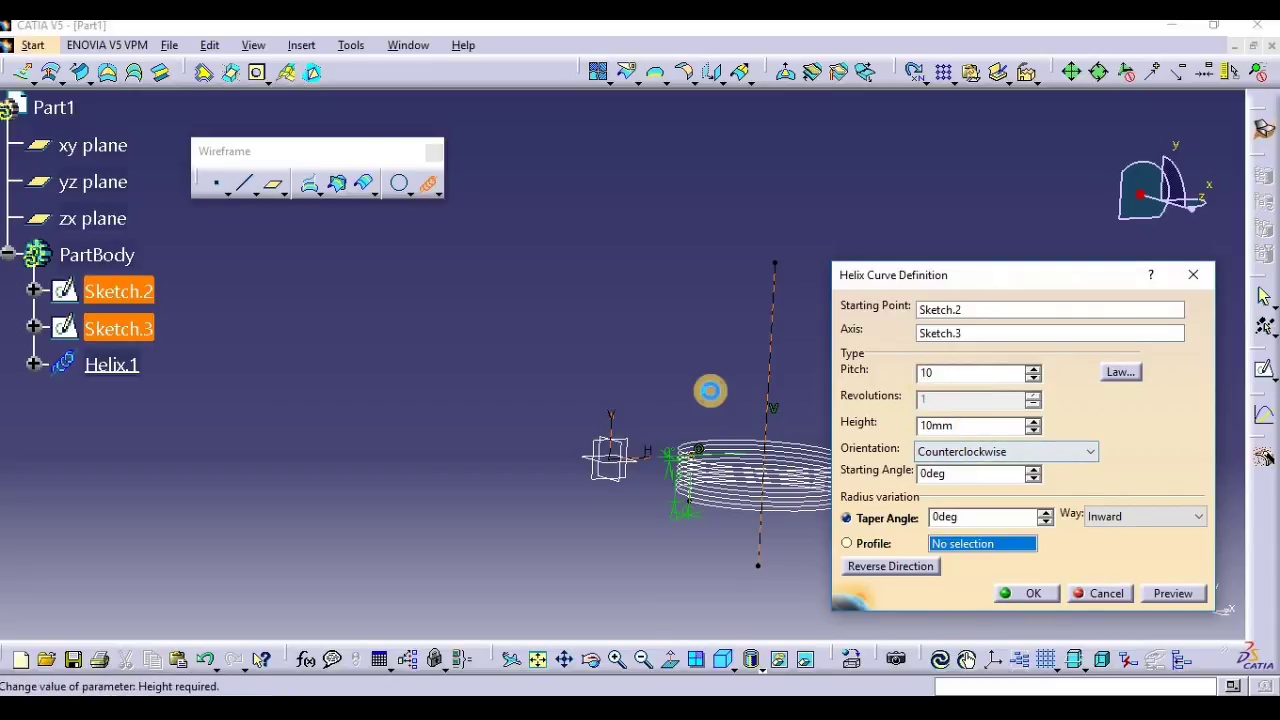
{"action": "type", "text": "100"}
{"action": "left_click", "coordinate": [1172, 594]}
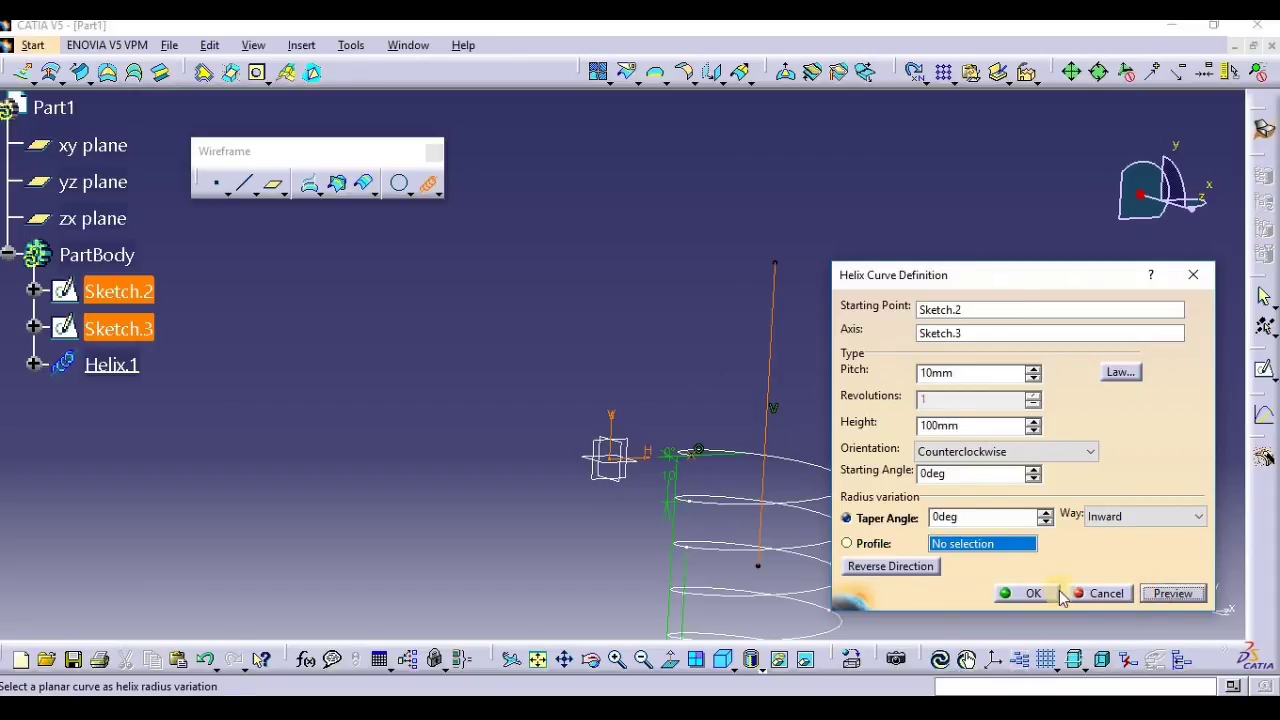
{"action": "left_click", "coordinate": [1003, 588]}
Reopen the helix definition and reverse the helix direction along its axis.
{"action": "middle_click_drag", "start_coordinate": [991, 571], "coordinate": [989, 466]}
{"action": "double_click", "coordinate": [115, 364]}
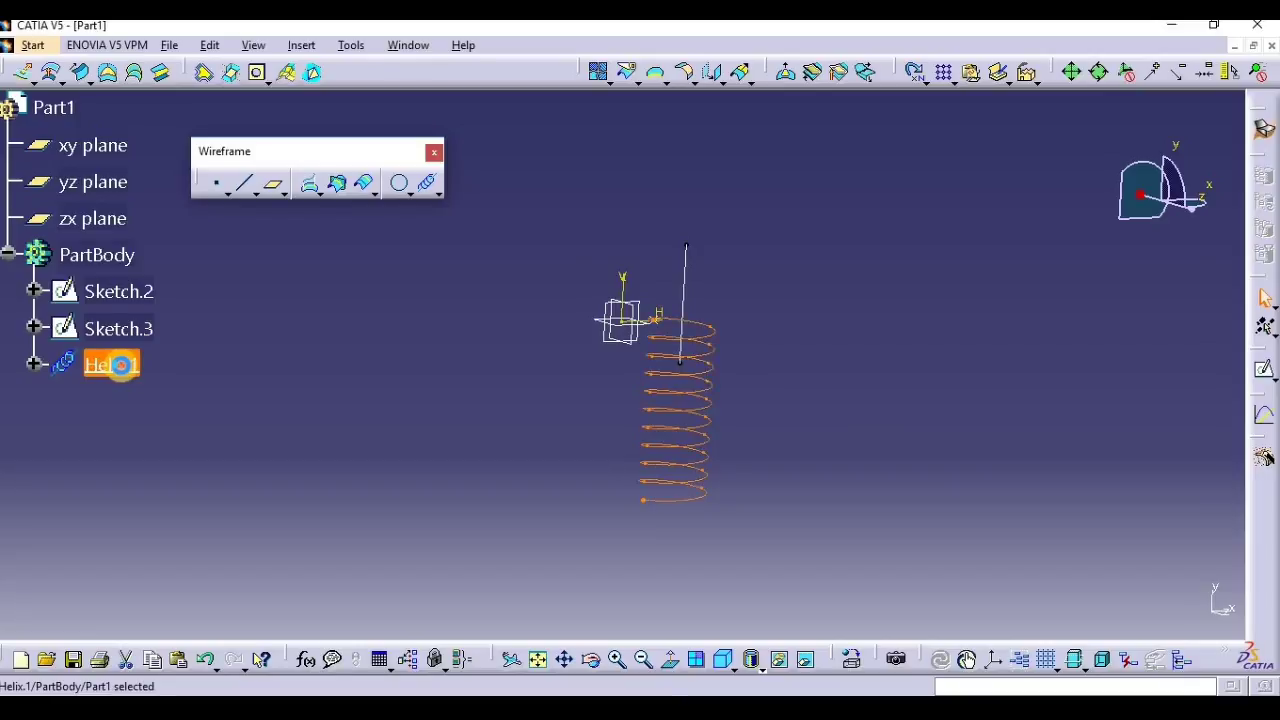
{"action": "left_click", "coordinate": [872, 566]}
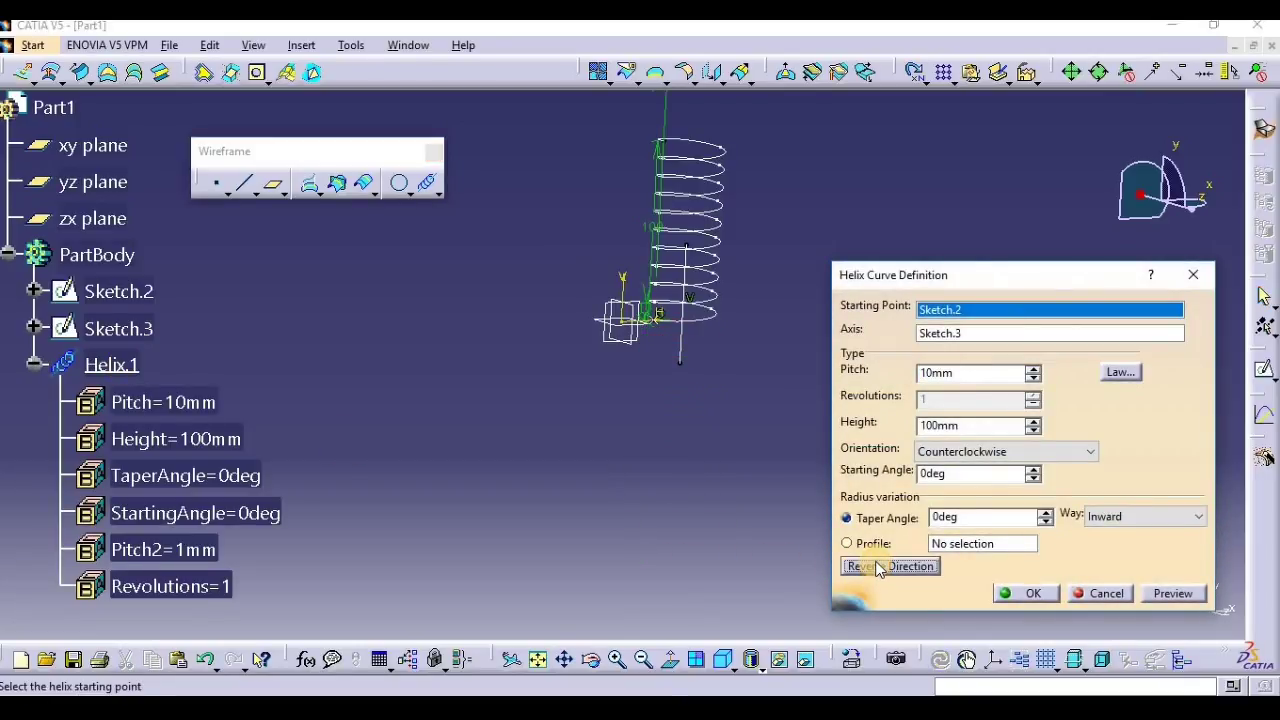
{"action": "left_click", "coordinate": [1025, 593]}
Delete the helix together with its point and axis line sketches.
{"action": "middle_click_drag", "start_coordinate": [924, 455], "coordinate": [777, 183]}
{"action": "left_click_drag", "start_coordinate": [777, 183], "coordinate": [546, 456]}
{"action": "key", "text": "Delete"}
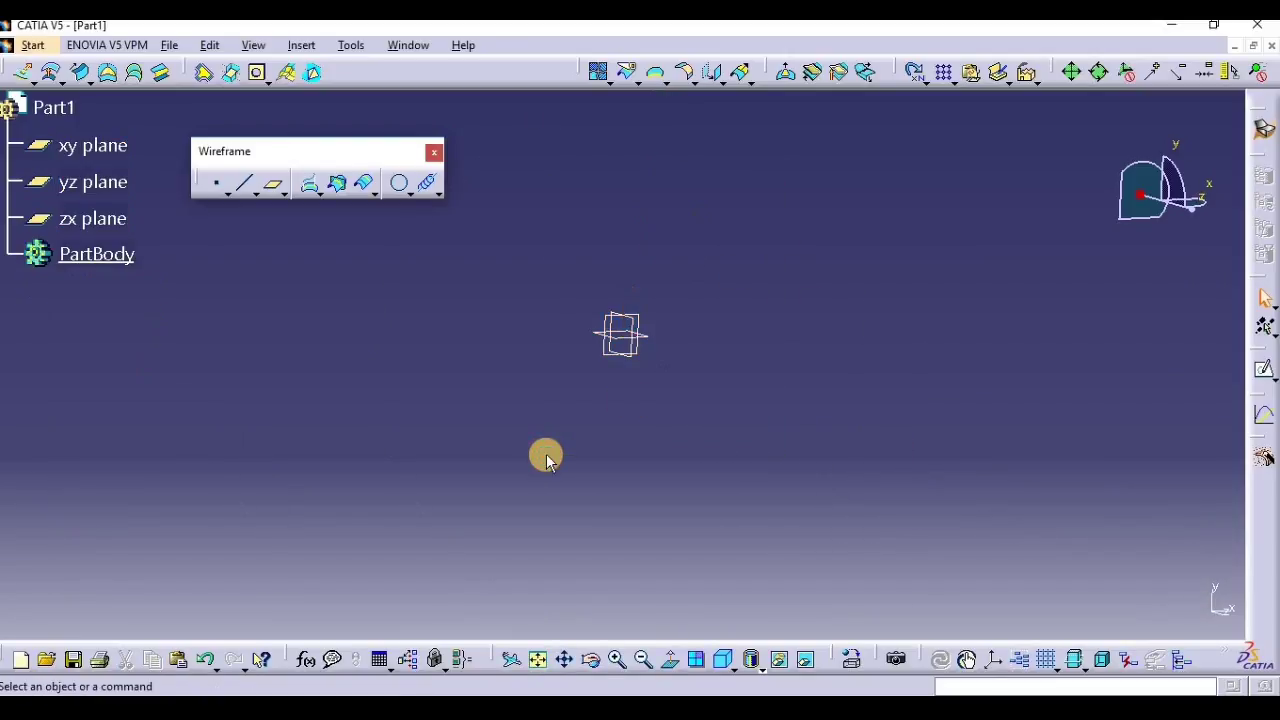
Sketch a four-point spline on the xy plane with its third point on the H axis at about H 190 mm.
{"action": "left_click", "coordinate": [88, 145]}
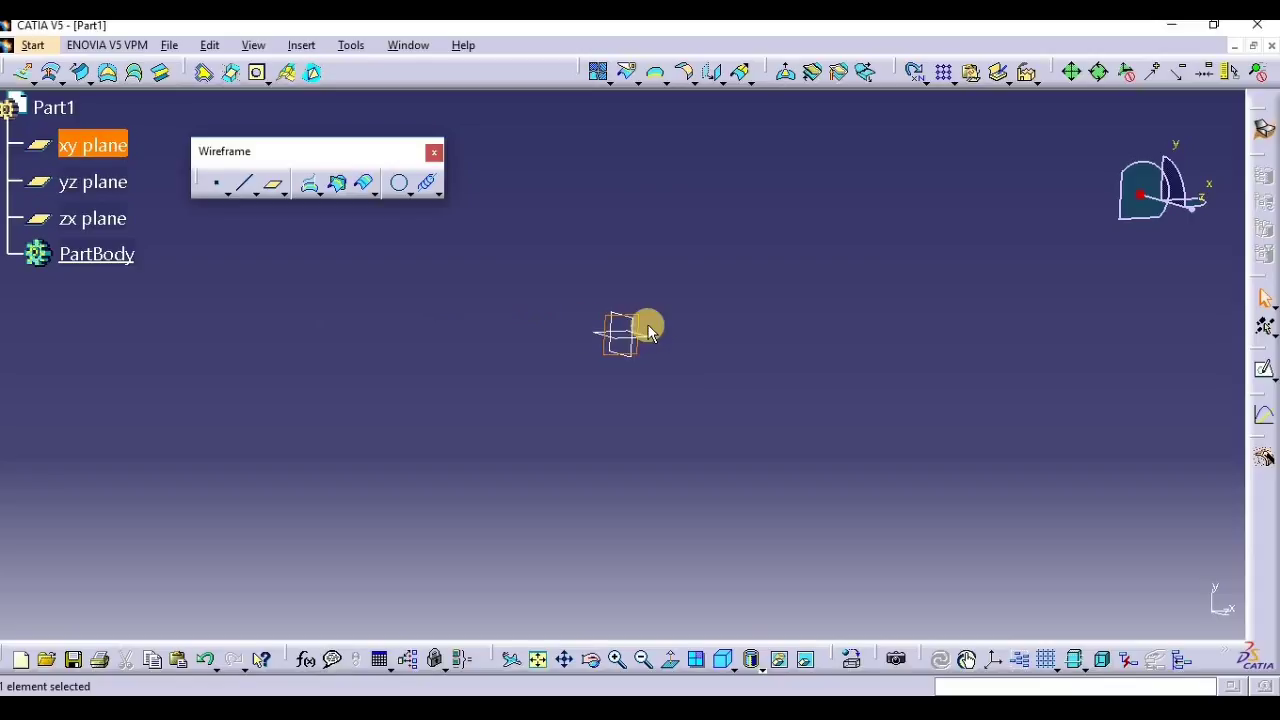
{"action": "left_click", "coordinate": [426, 184]}
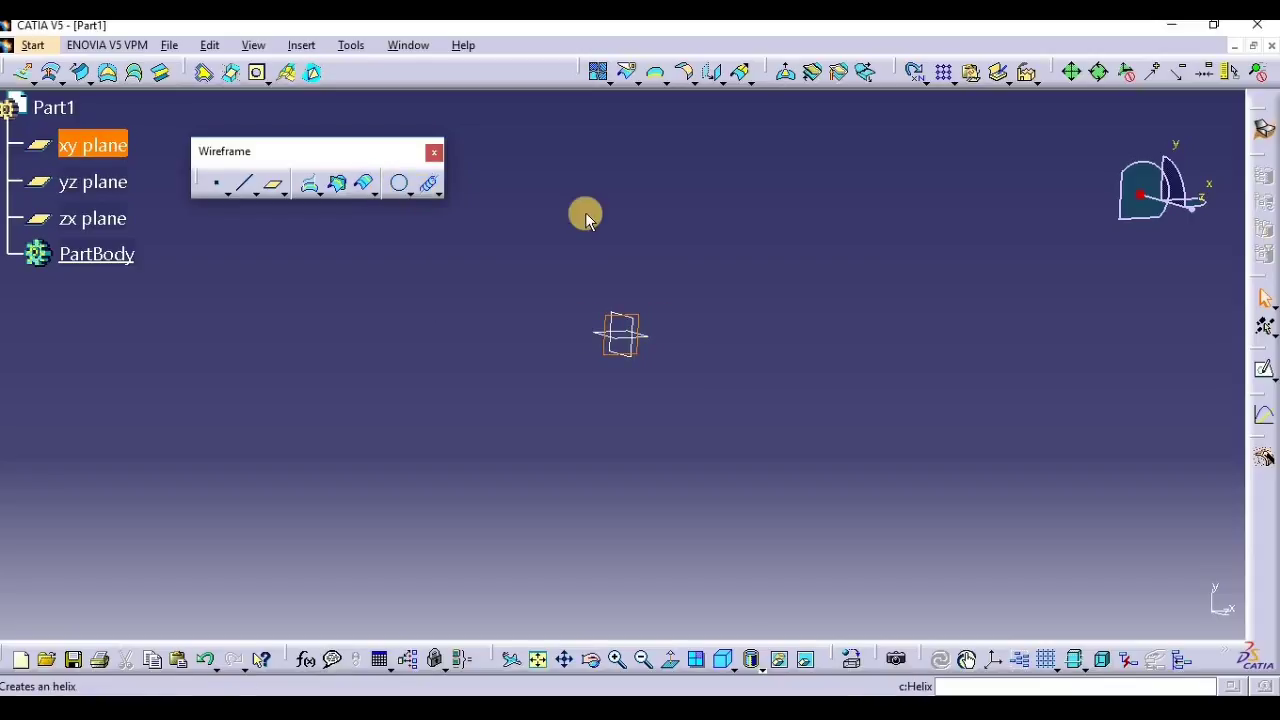
{"action": "left_click", "coordinate": [1266, 370]}
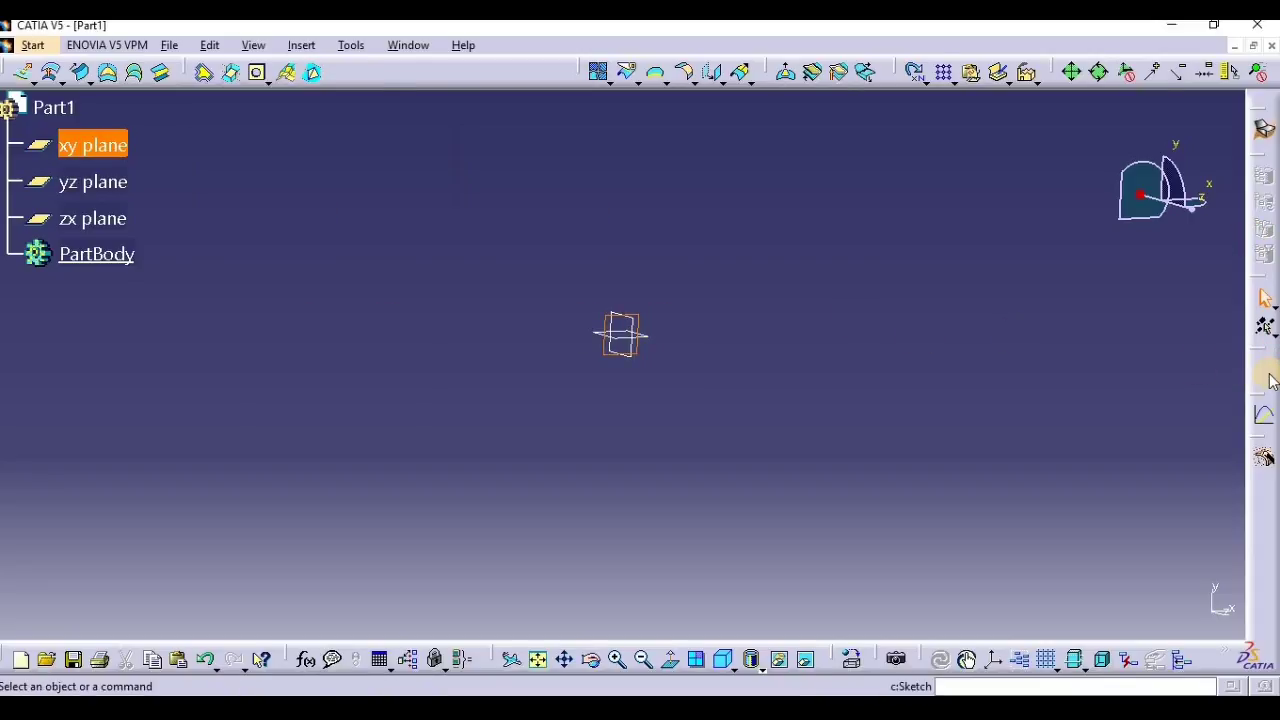
{"action": "left_click", "coordinate": [806, 78]}
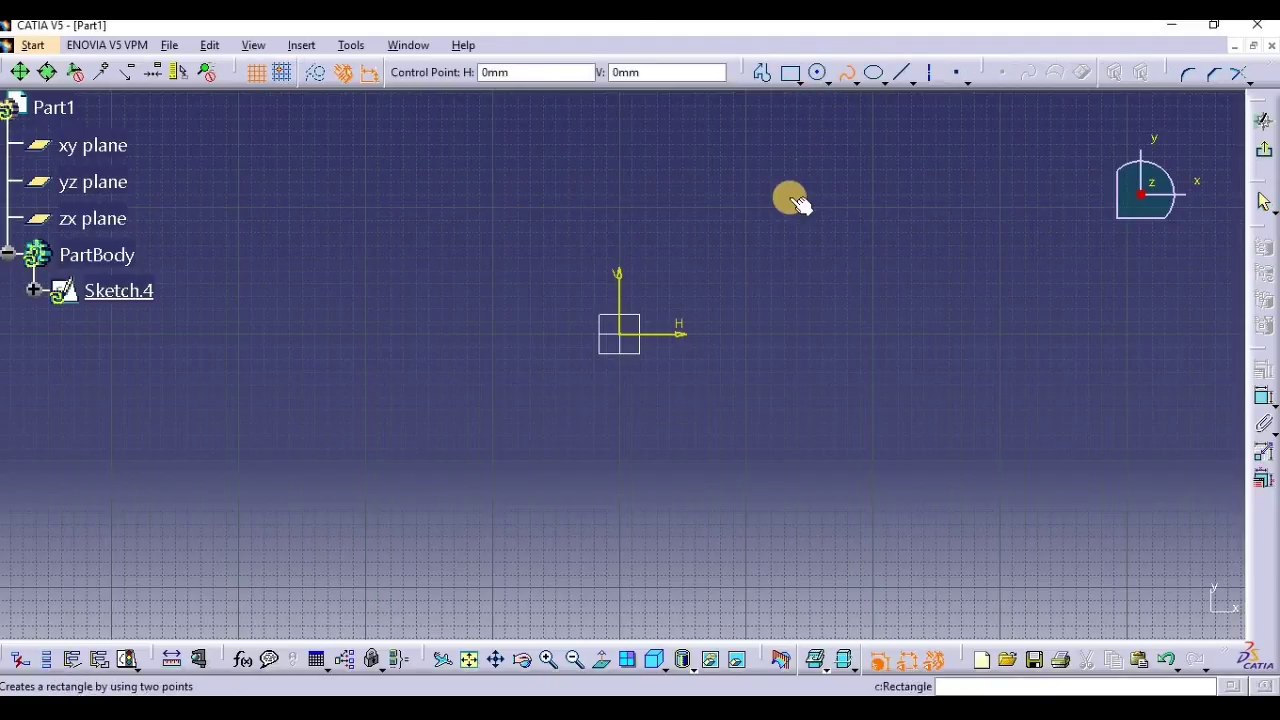
{"action": "left_click", "coordinate": [787, 184]}
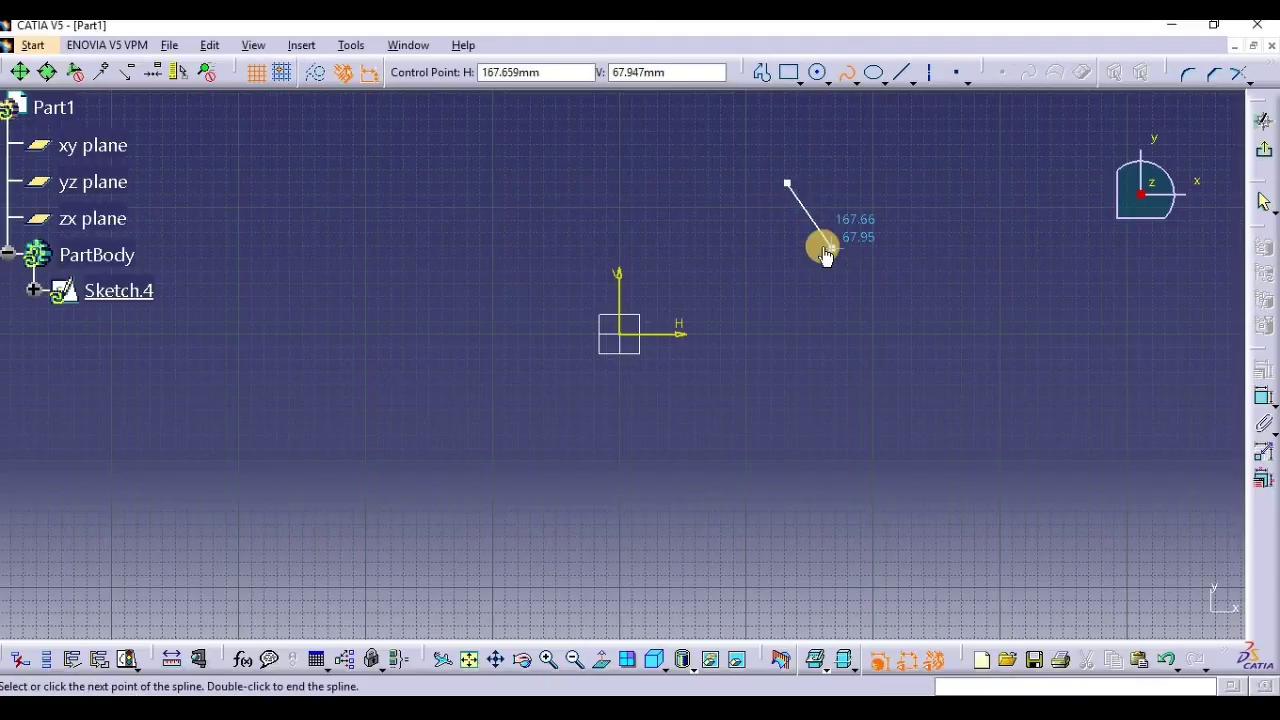
{"action": "left_click", "coordinate": [780, 248]}
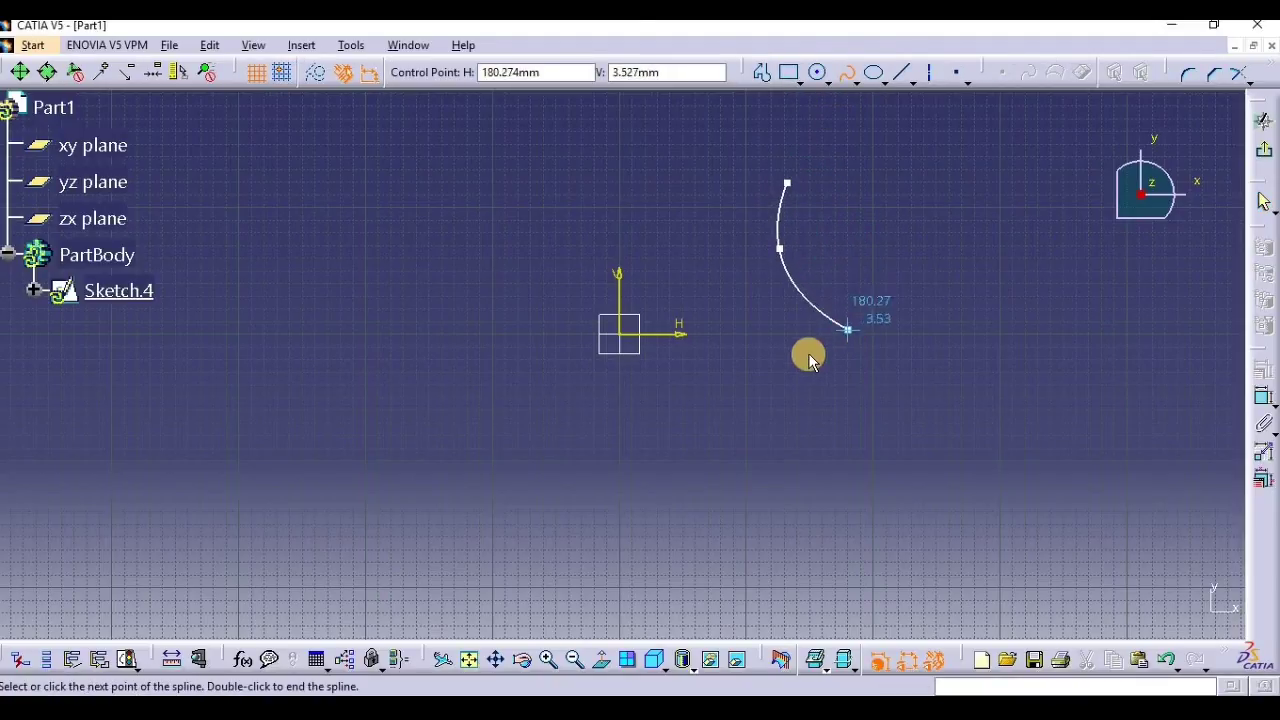
{"action": "left_click", "coordinate": [855, 363]}
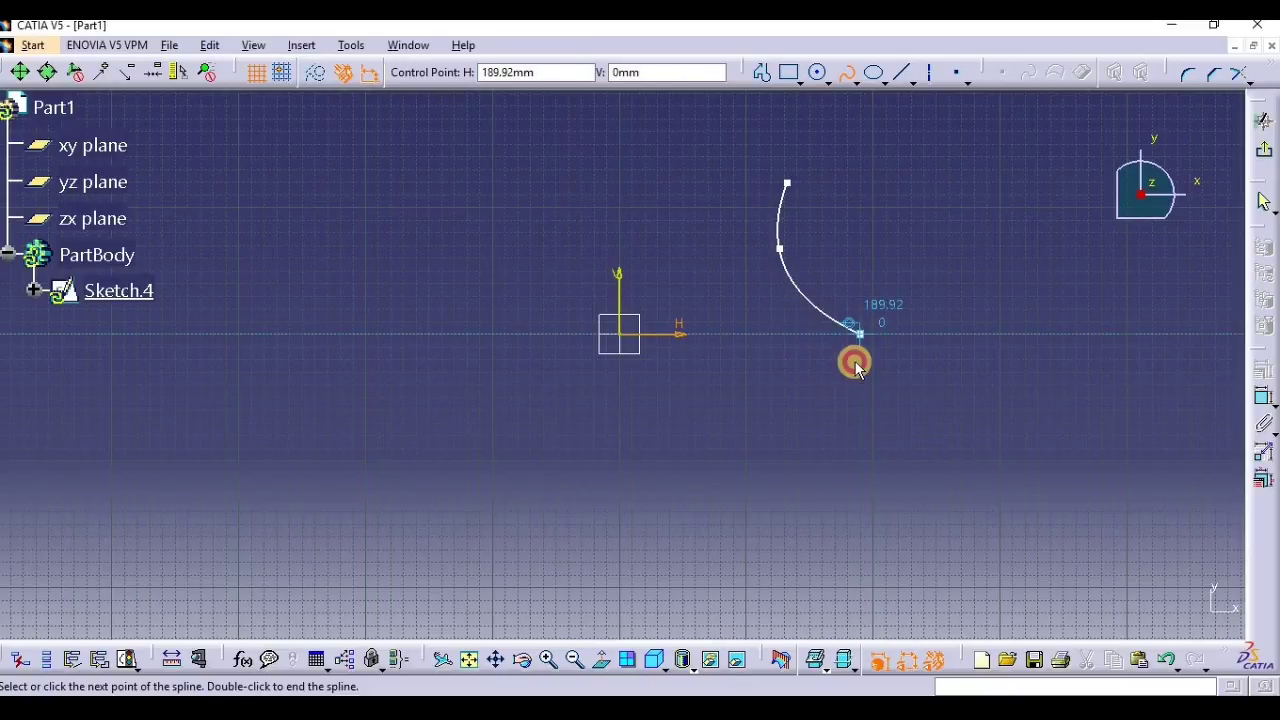
{"action": "left_click", "coordinate": [770, 391]}
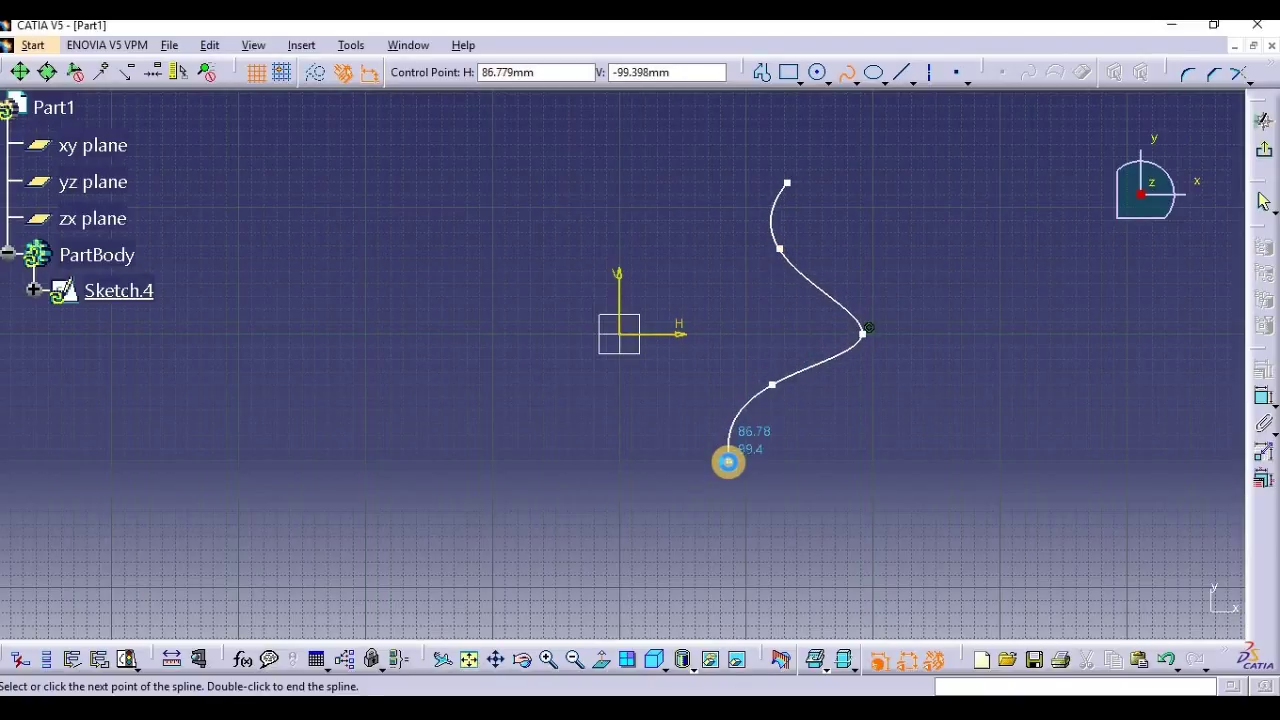
{"action": "key", "text": "Escape"}
Reshape the spline by shifting its second control point and both endpoints slightly, and exit the sketch.
{"action": "left_click", "coordinate": [761, 275]}
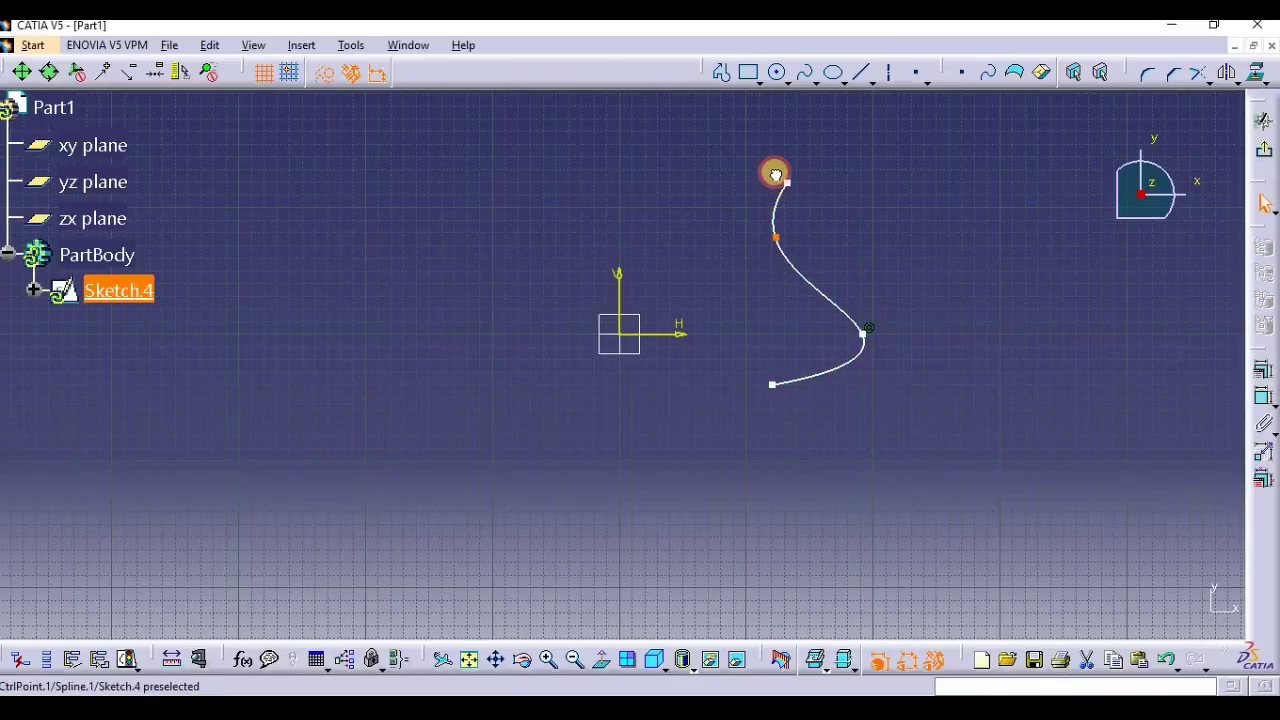
{"action": "left_click_drag", "start_coordinate": [776, 175], "coordinate": [765, 177]}
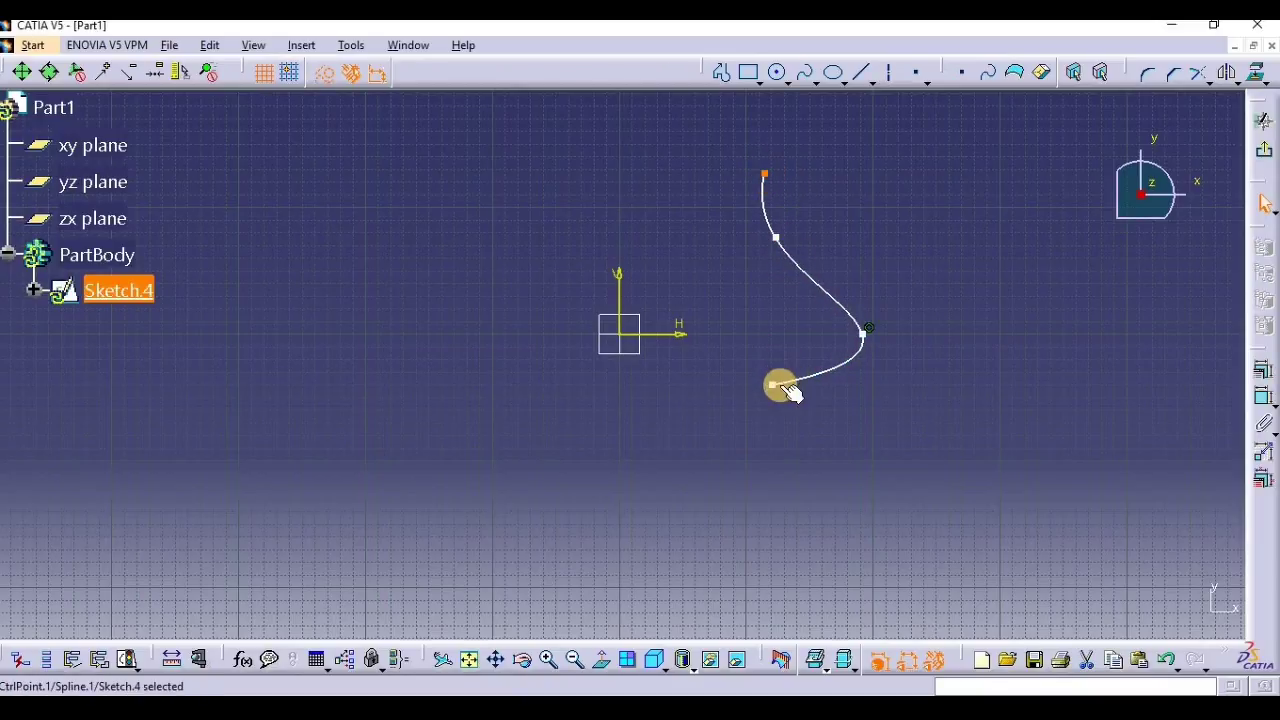
{"action": "left_click_drag", "start_coordinate": [779, 391], "coordinate": [760, 372]}
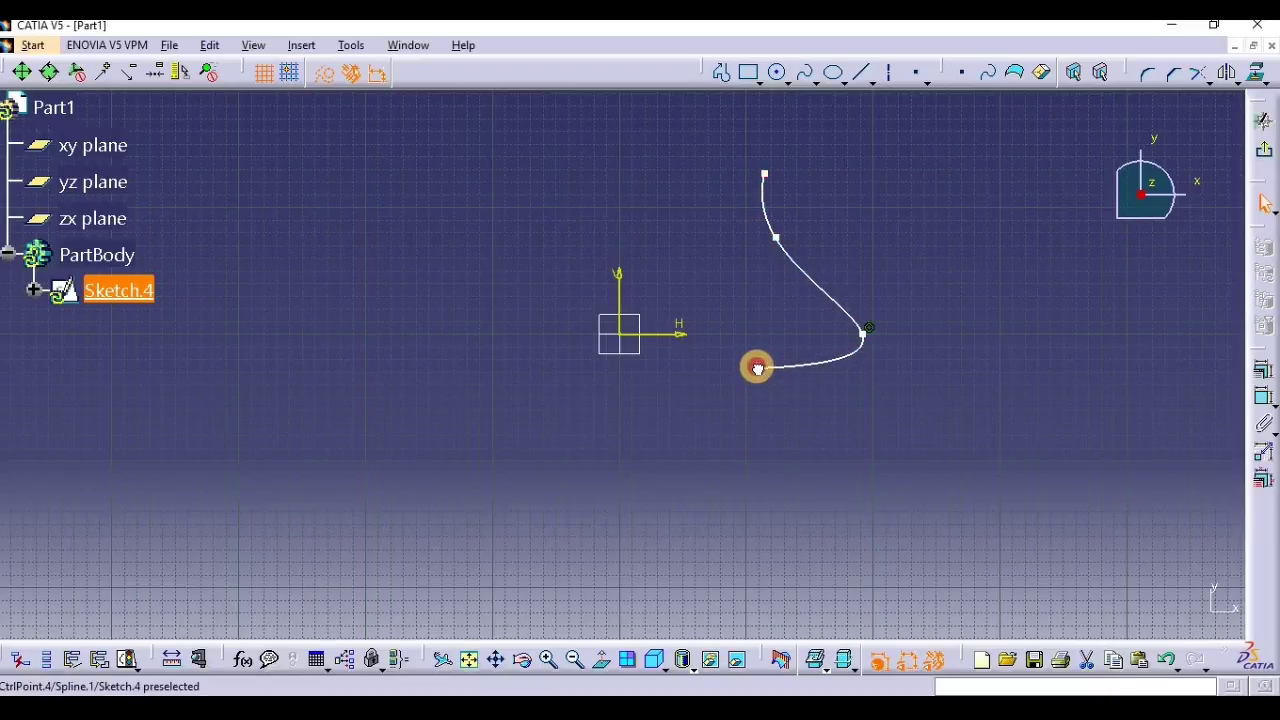
{"action": "left_click", "coordinate": [881, 470]}
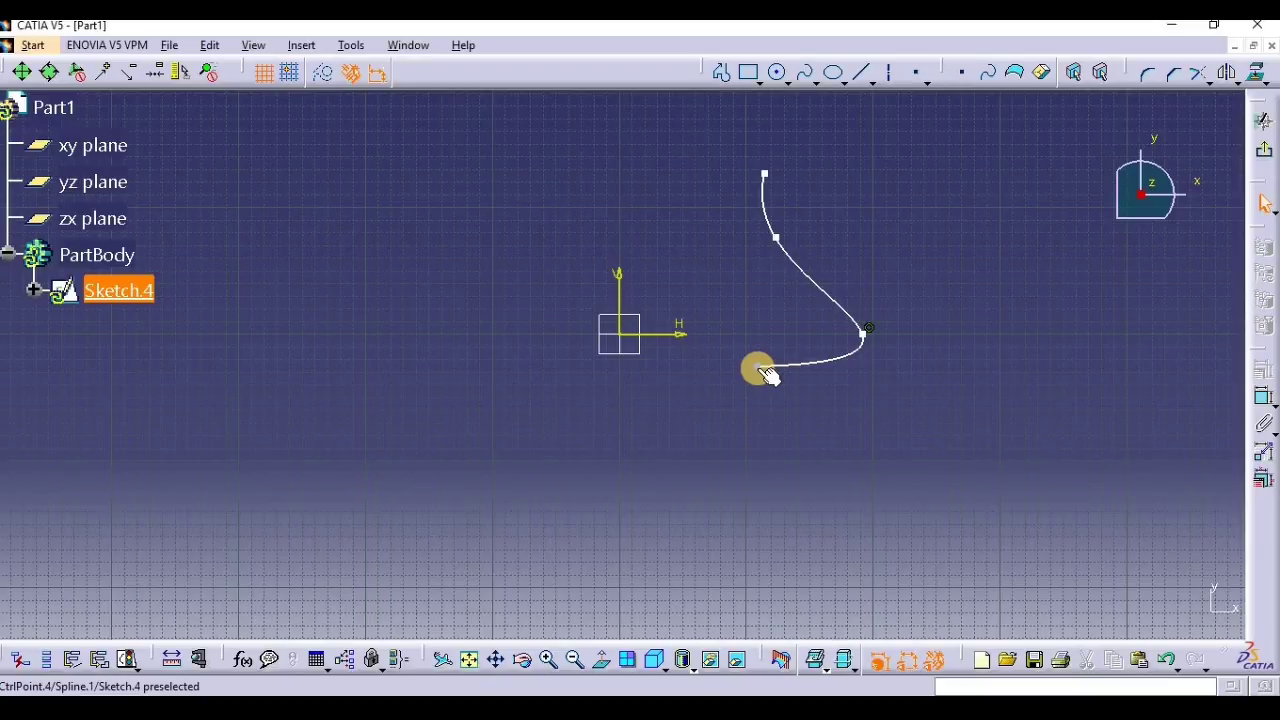
{"action": "left_click", "coordinate": [1266, 155]}
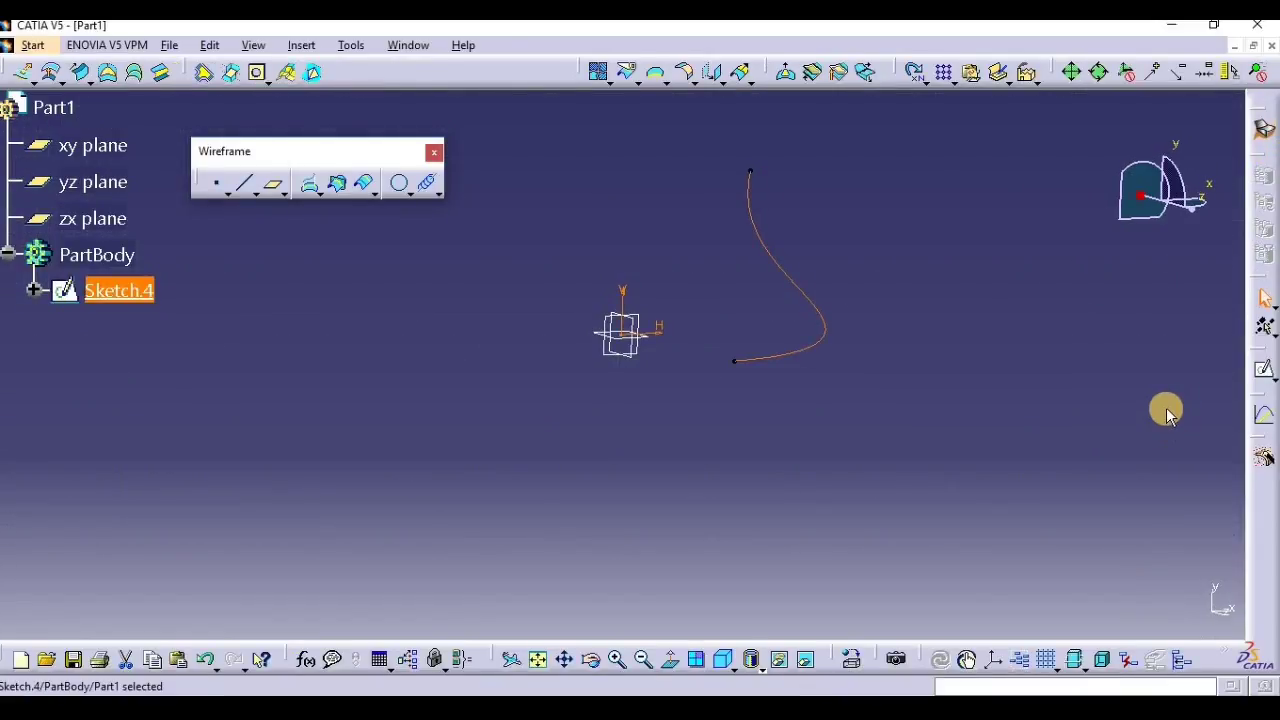
Start a helix curve at the spline's lower endpoint and use the Sketch.4 spline as its radius variation profile.
{"action": "left_click", "coordinate": [428, 182]}
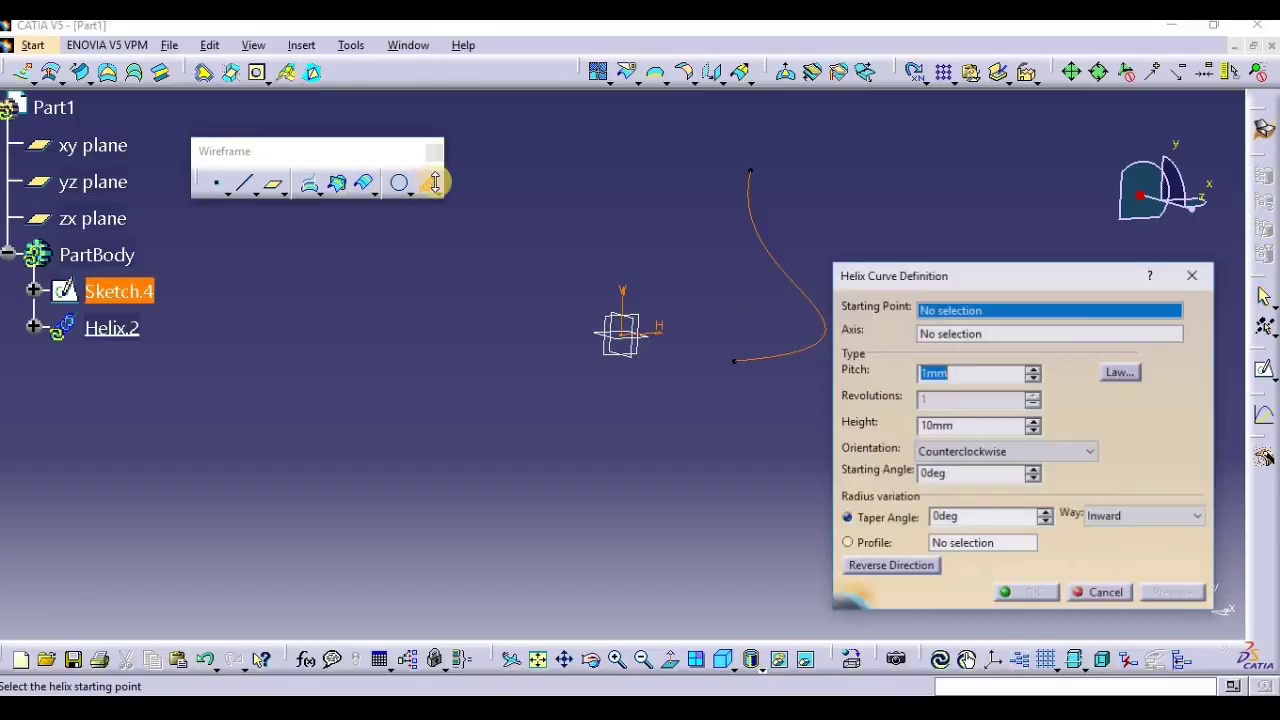
{"action": "left_click", "coordinate": [732, 361]}
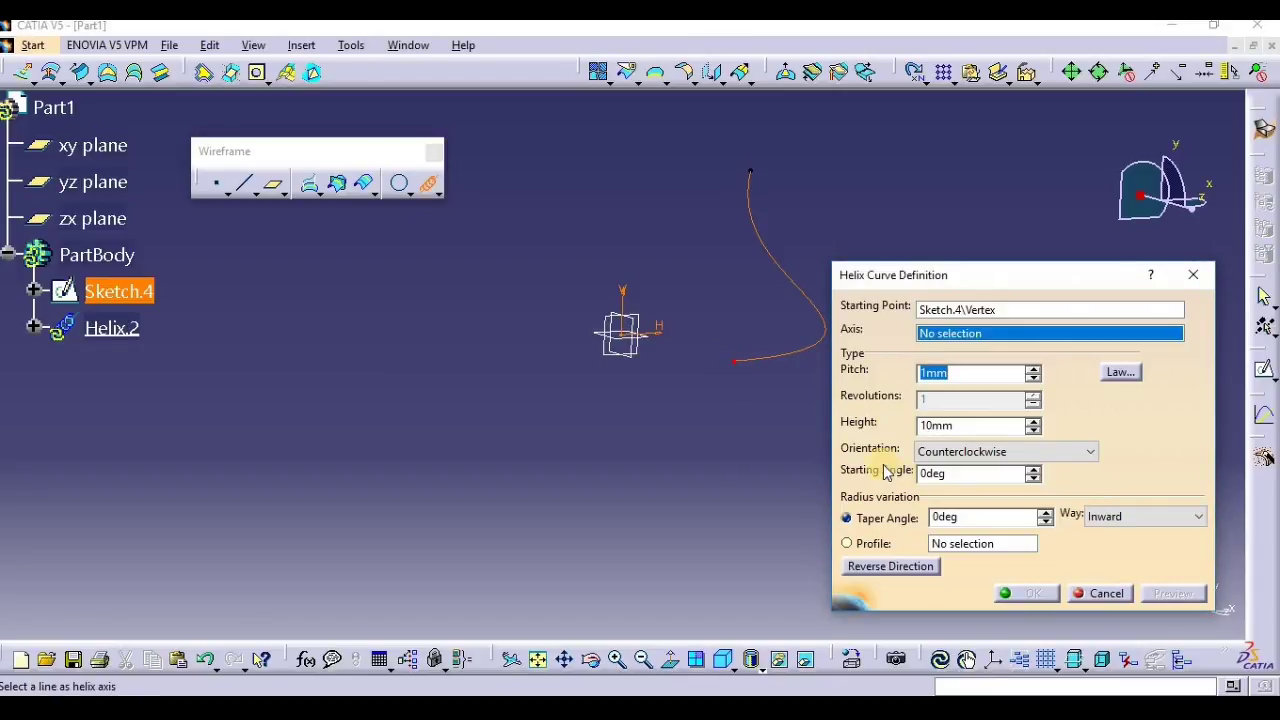
{"action": "left_click", "coordinate": [873, 542]}
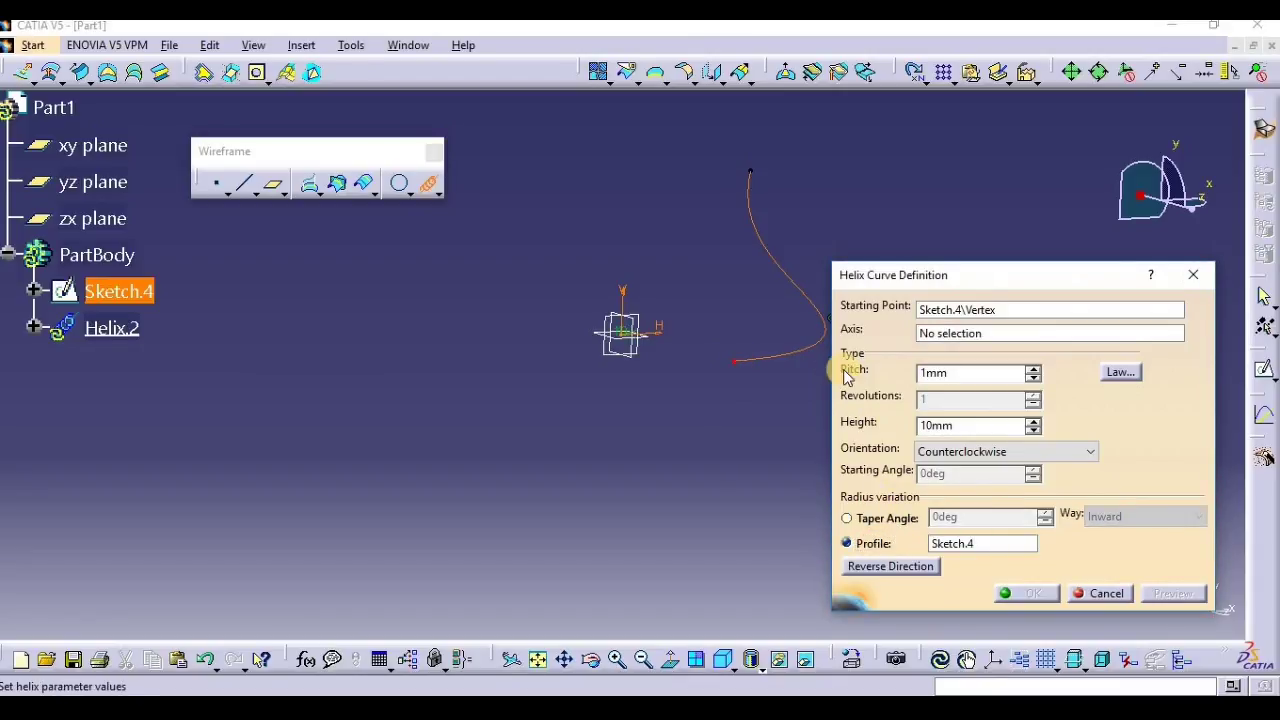
{"action": "left_click", "coordinate": [800, 358]}
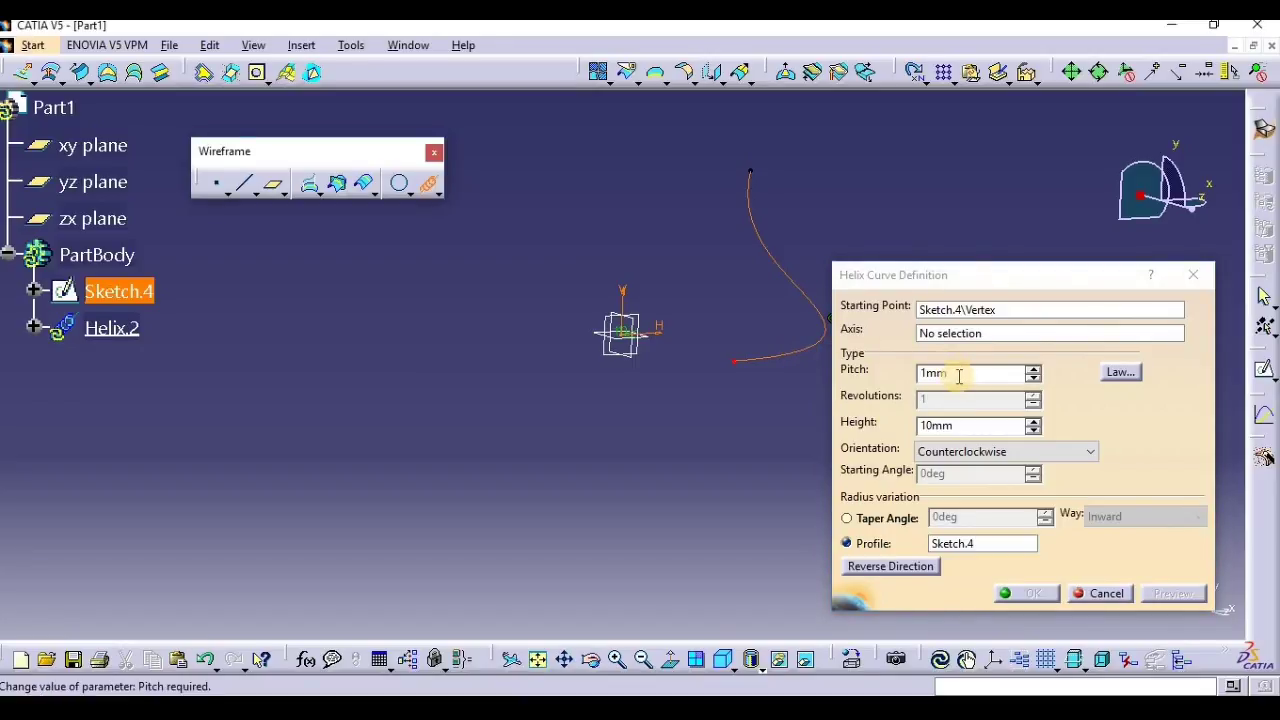
Try to create a Point-Point line between the spline's two endpoints as the helix axis.
{"action": "left_click", "coordinate": [981, 333]}
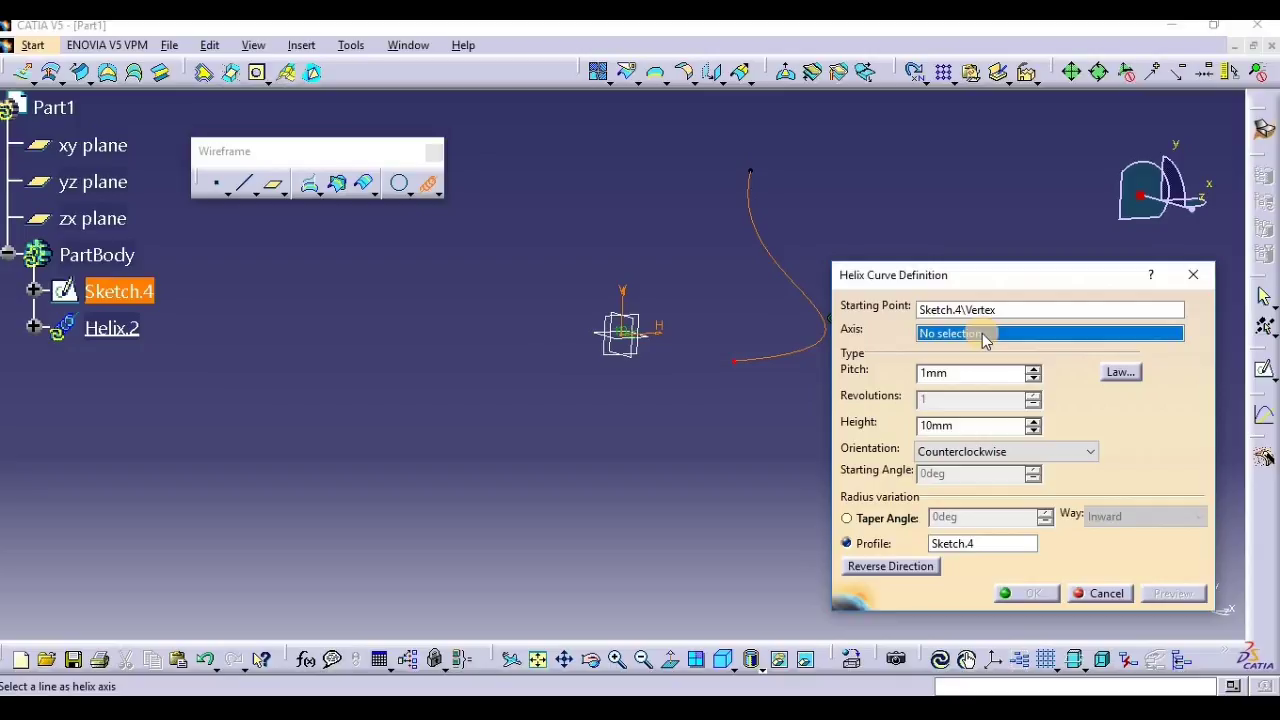
{"action": "right_click", "coordinate": [983, 334]}
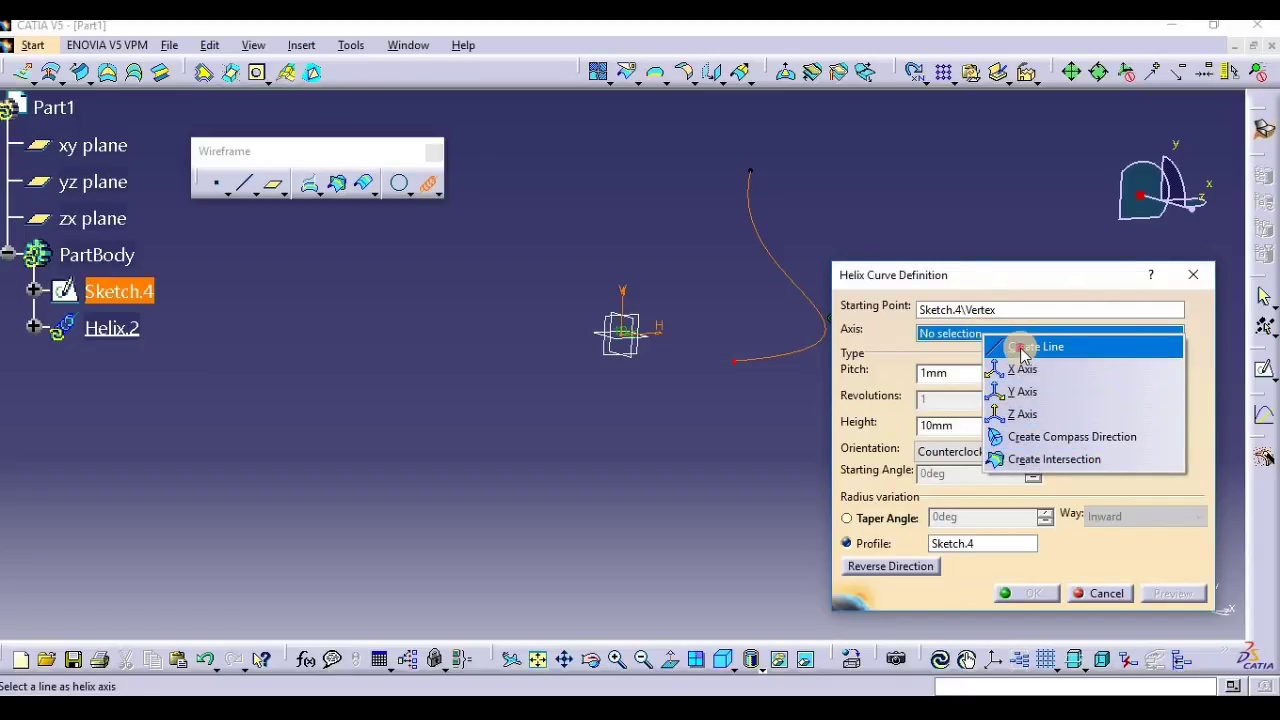
{"action": "left_click", "coordinate": [1020, 346]}
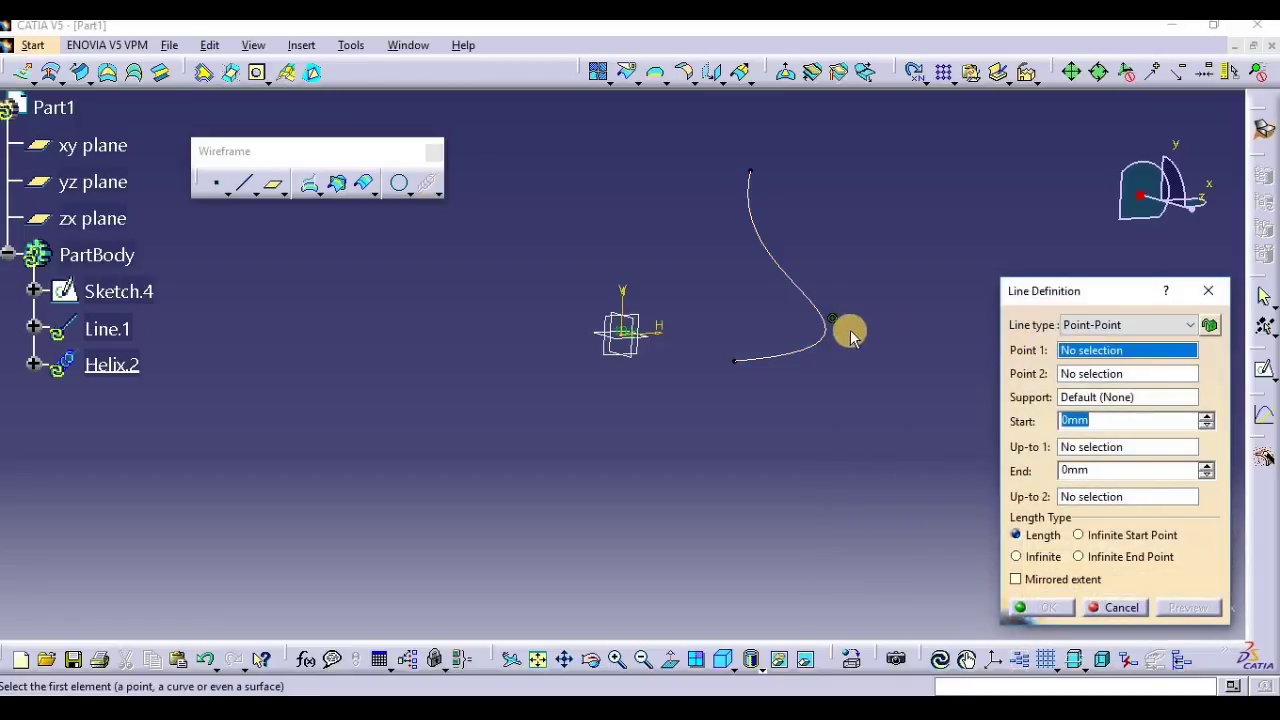
{"action": "left_click", "coordinate": [734, 360]}
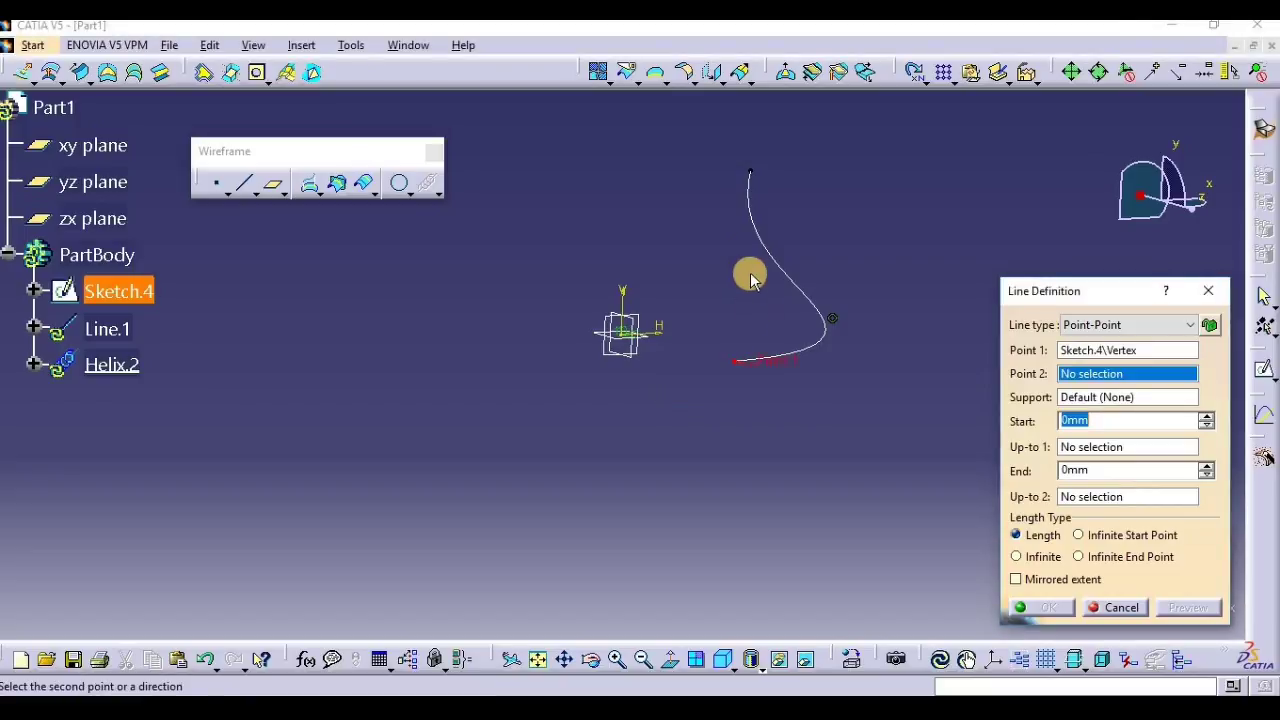
{"action": "left_click", "coordinate": [753, 169]}
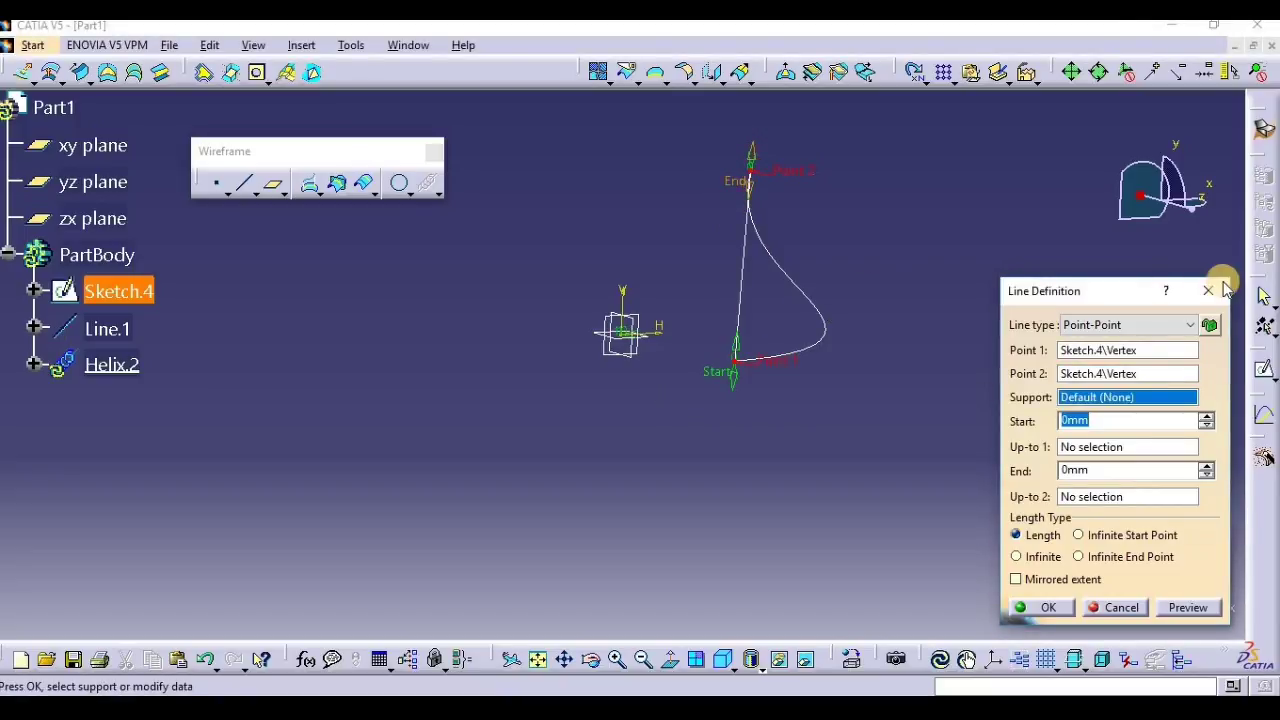
{"action": "left_click", "coordinate": [1208, 287]}
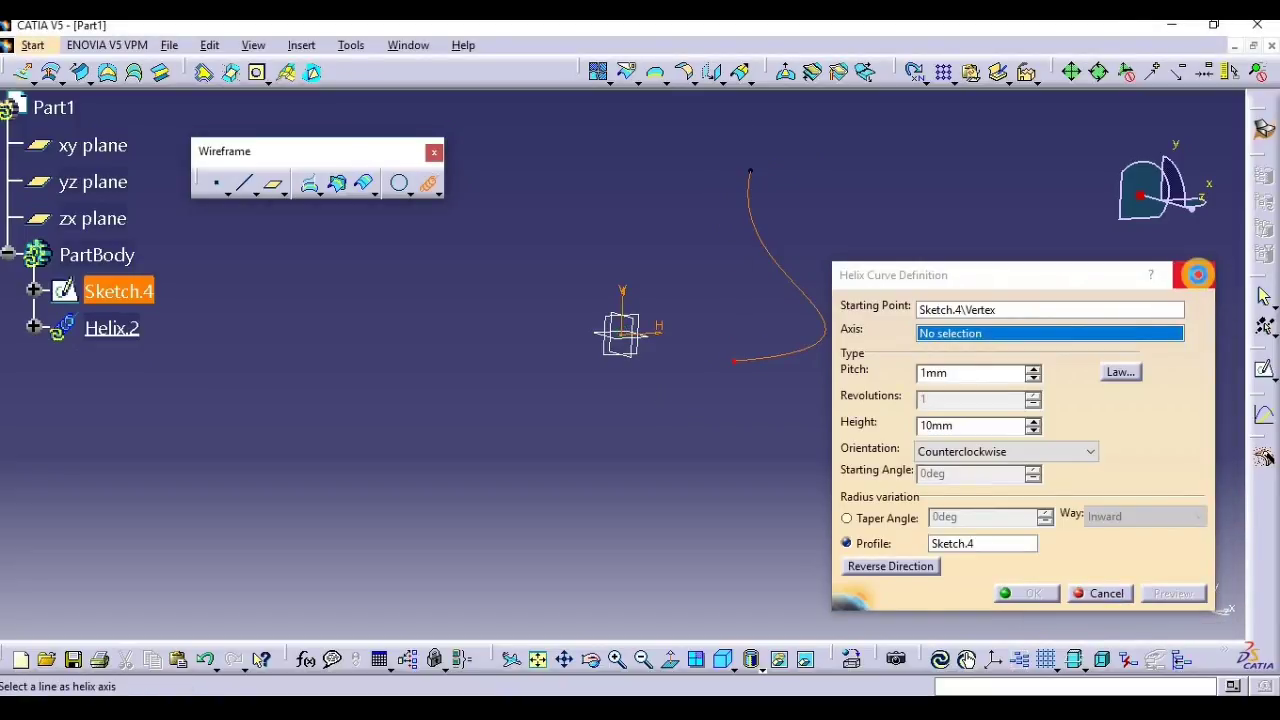
Abandon the open helix definition, draw a vertical line about 176 mm long up from the spline's lower endpoint in Sketch.4, and exit the sketch.
{"action": "left_click", "coordinate": [1197, 274]}
{"action": "double_click", "coordinate": [145, 290]}
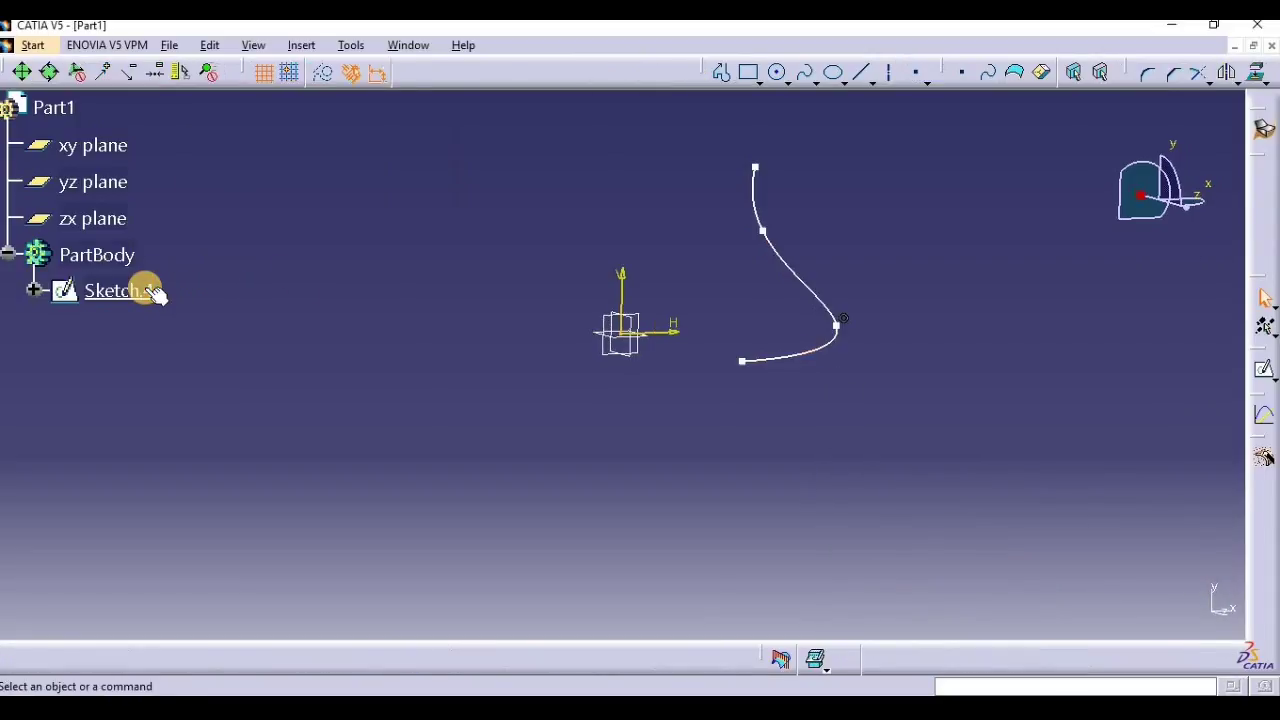
{"action": "left_click", "coordinate": [857, 76]}
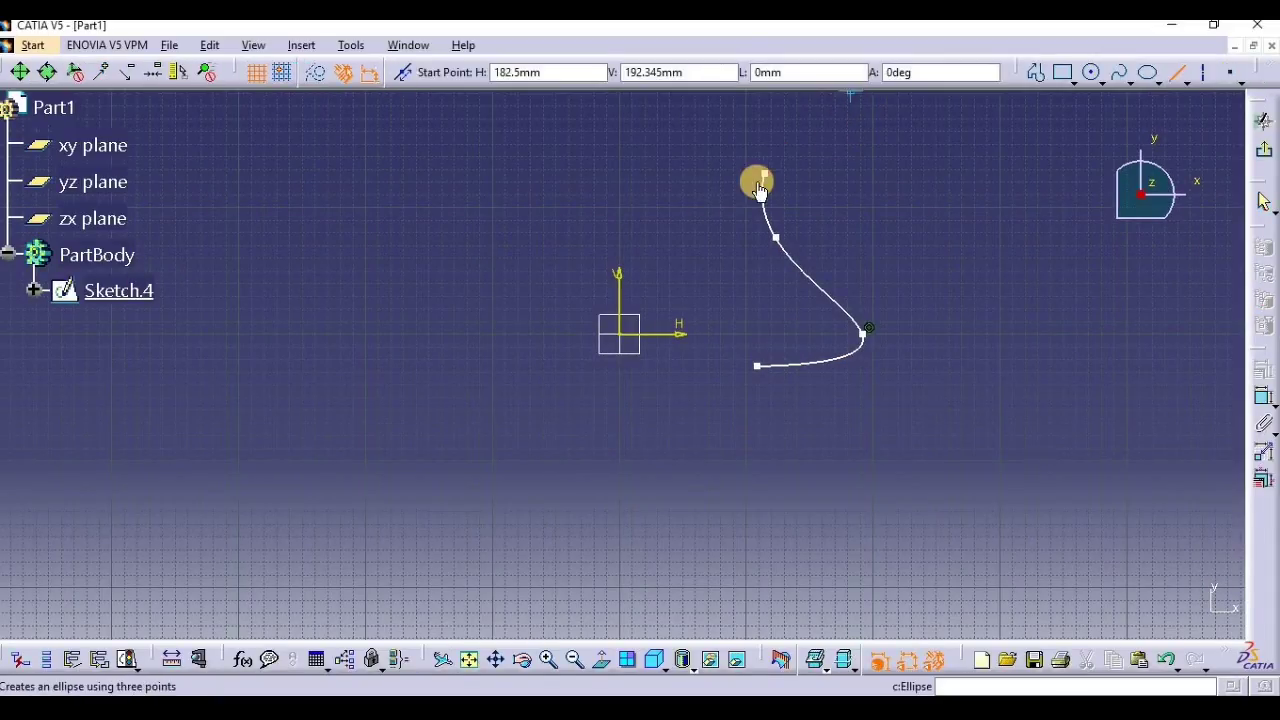
{"action": "left_click", "coordinate": [756, 367]}
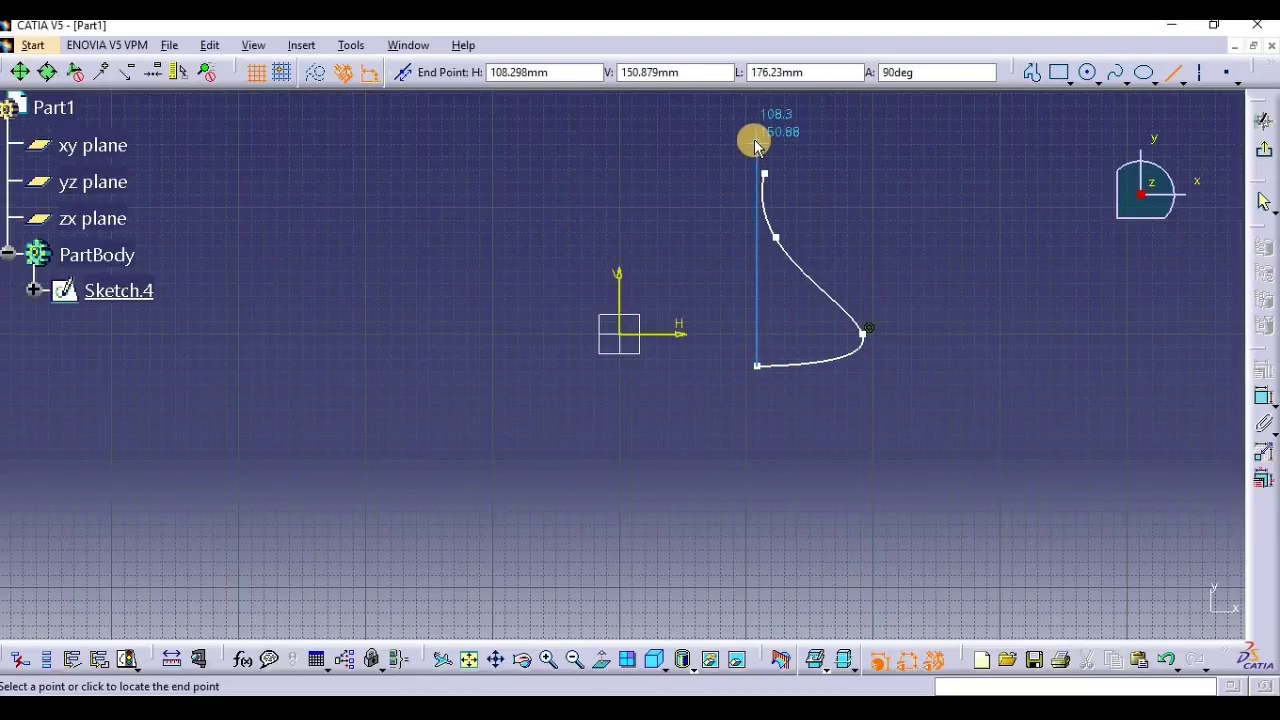
{"action": "left_click", "coordinate": [756, 142]}
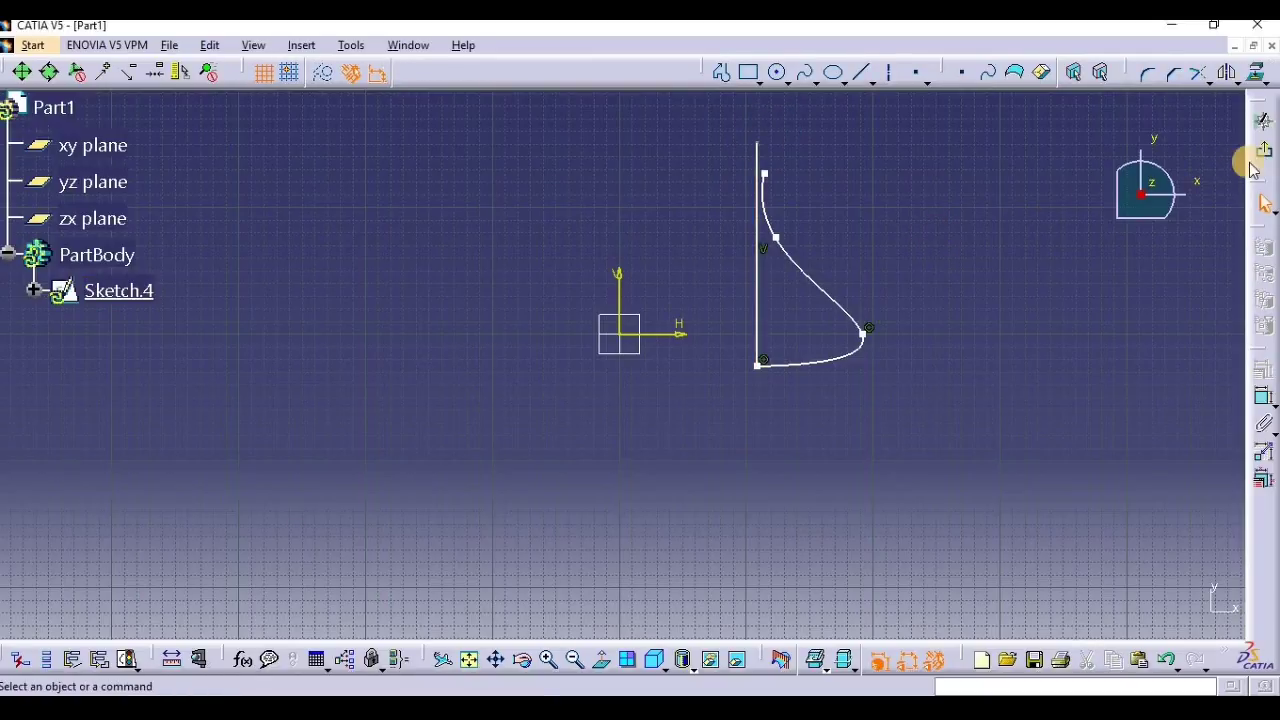
{"action": "left_click", "coordinate": [1251, 155]}
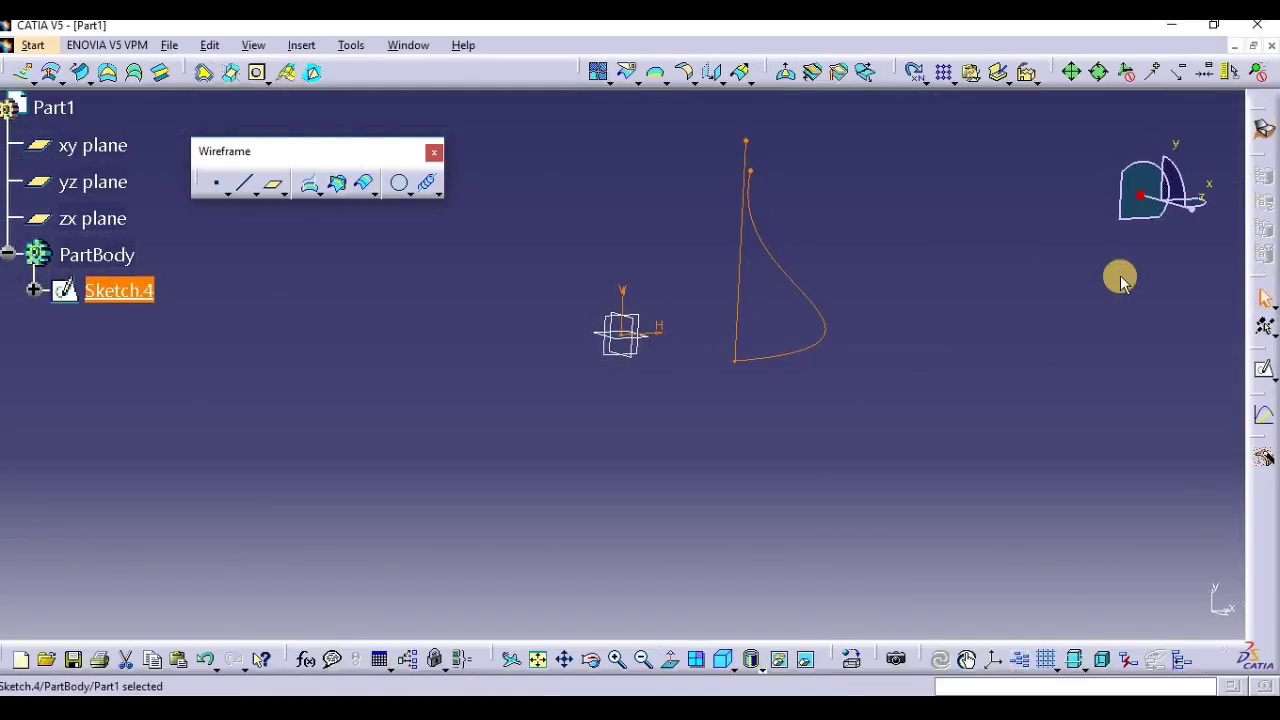
Try to create a helix from the spline's lower endpoint around the vertical line, with Sketch.4 as the radius profile.
{"action": "left_click", "coordinate": [424, 181]}
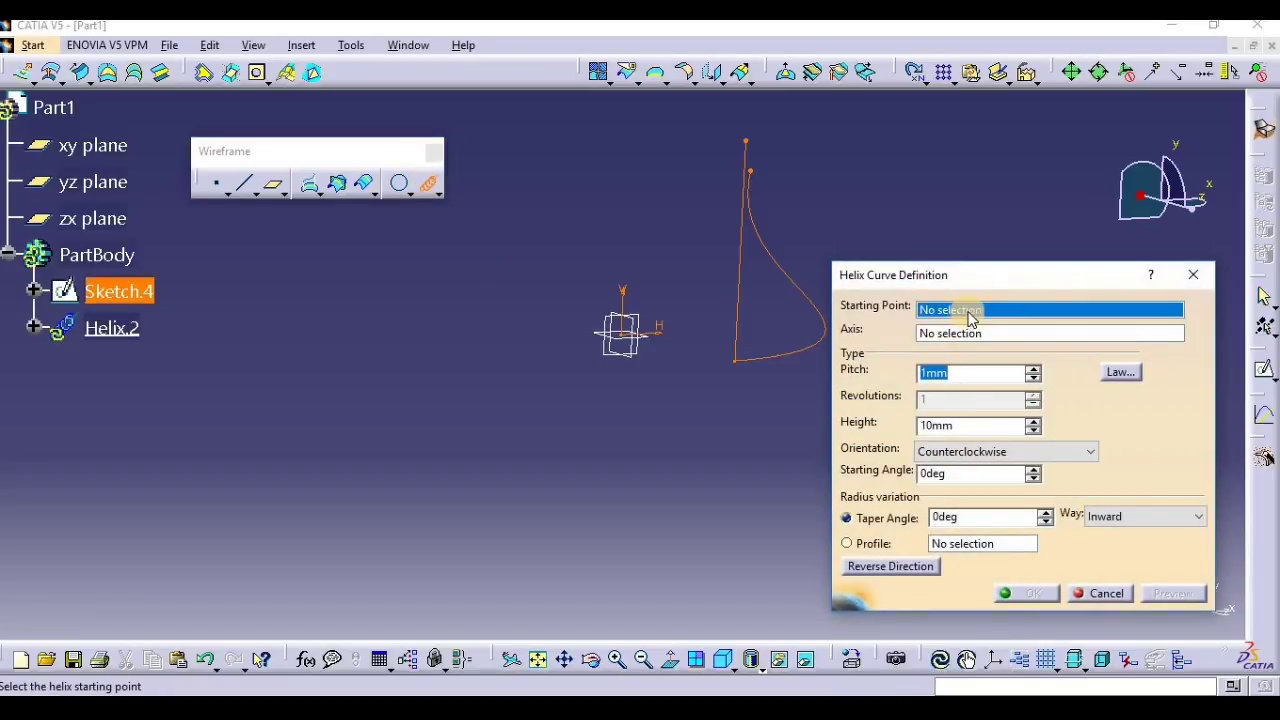
{"action": "left_click", "coordinate": [732, 359]}
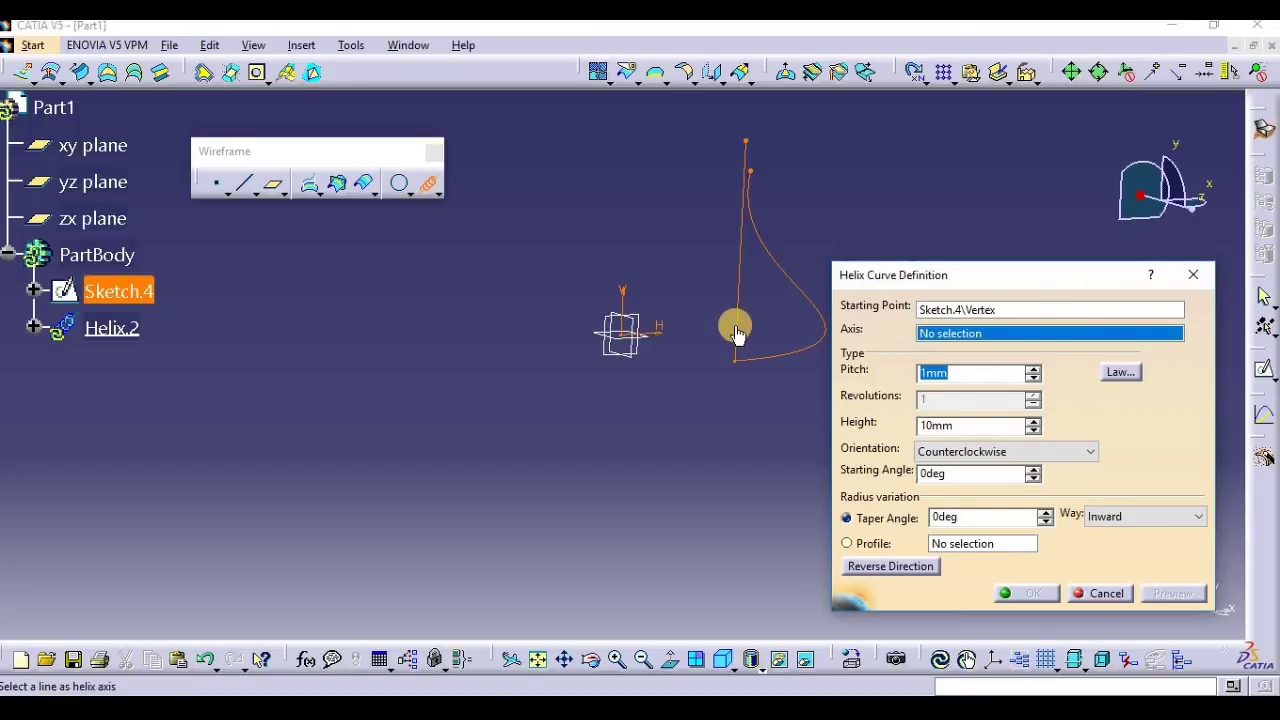
{"action": "left_click", "coordinate": [736, 328]}
{"action": "left_click", "coordinate": [740, 414]}
{"action": "left_click", "coordinate": [786, 411]}
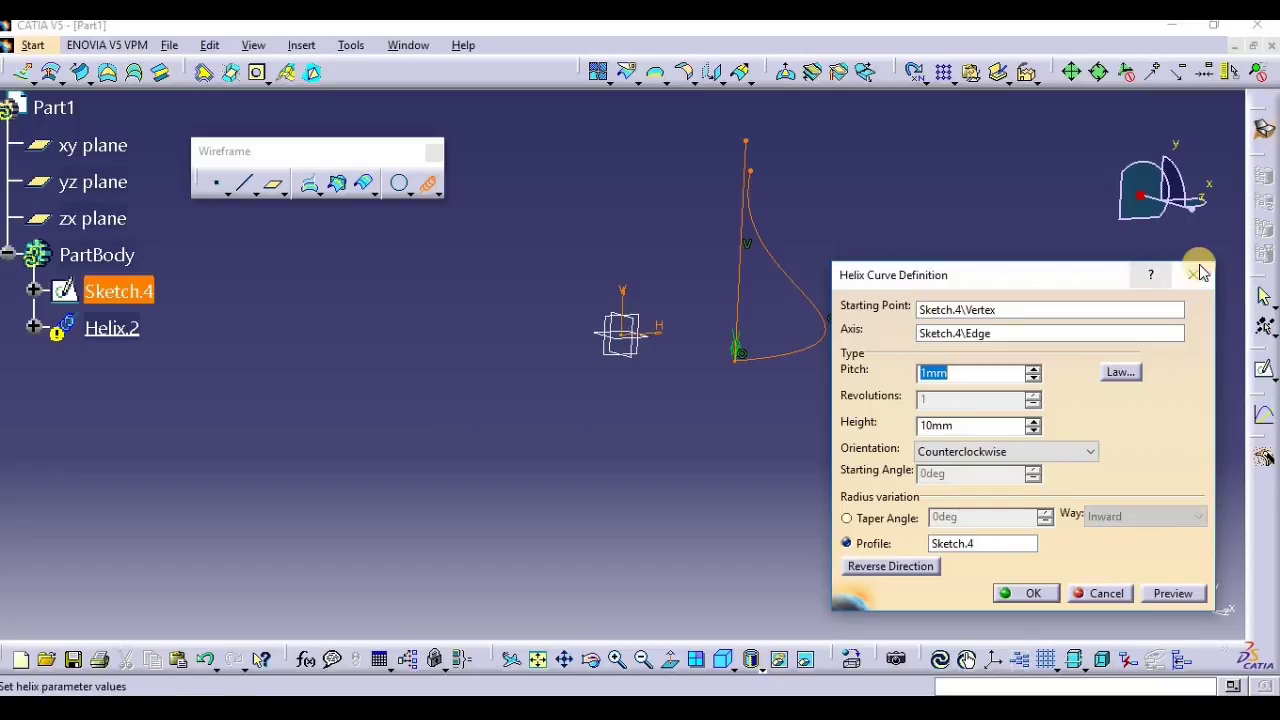
{"action": "left_click", "coordinate": [1196, 274]}
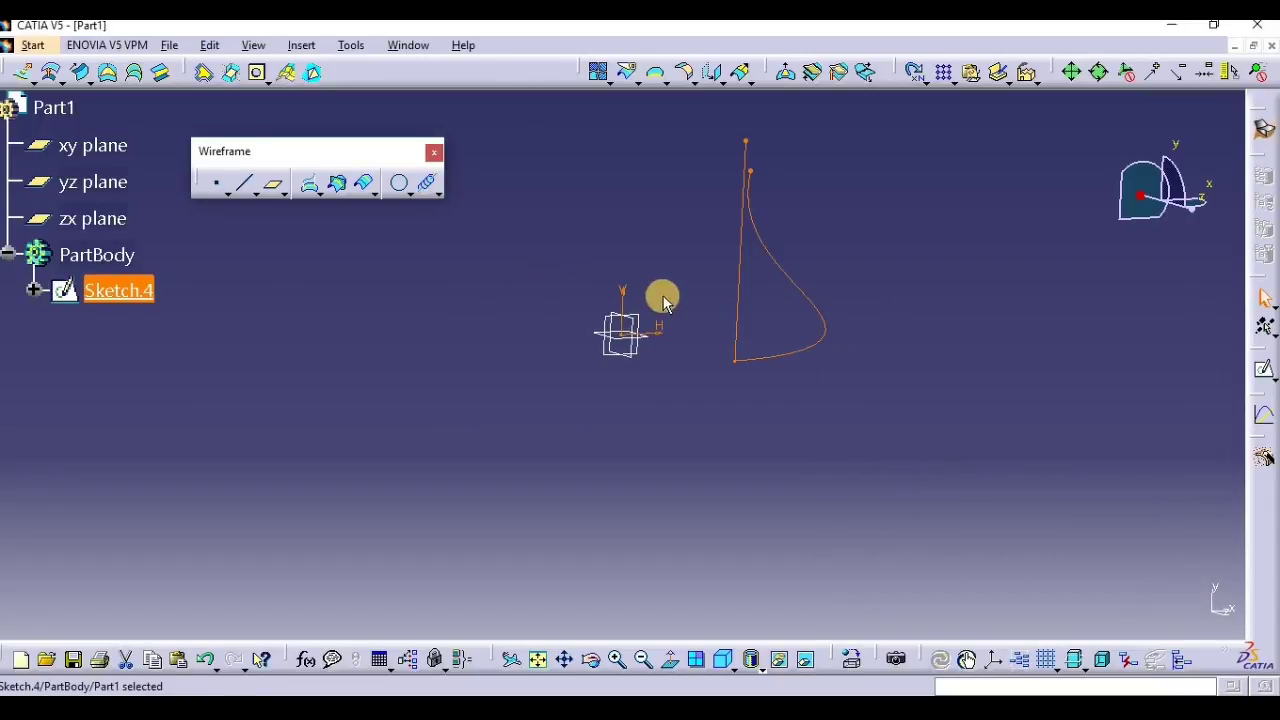
Delete the vertical line from Sketch.4 and exit the sketch.
{"action": "double_click", "coordinate": [94, 290]}
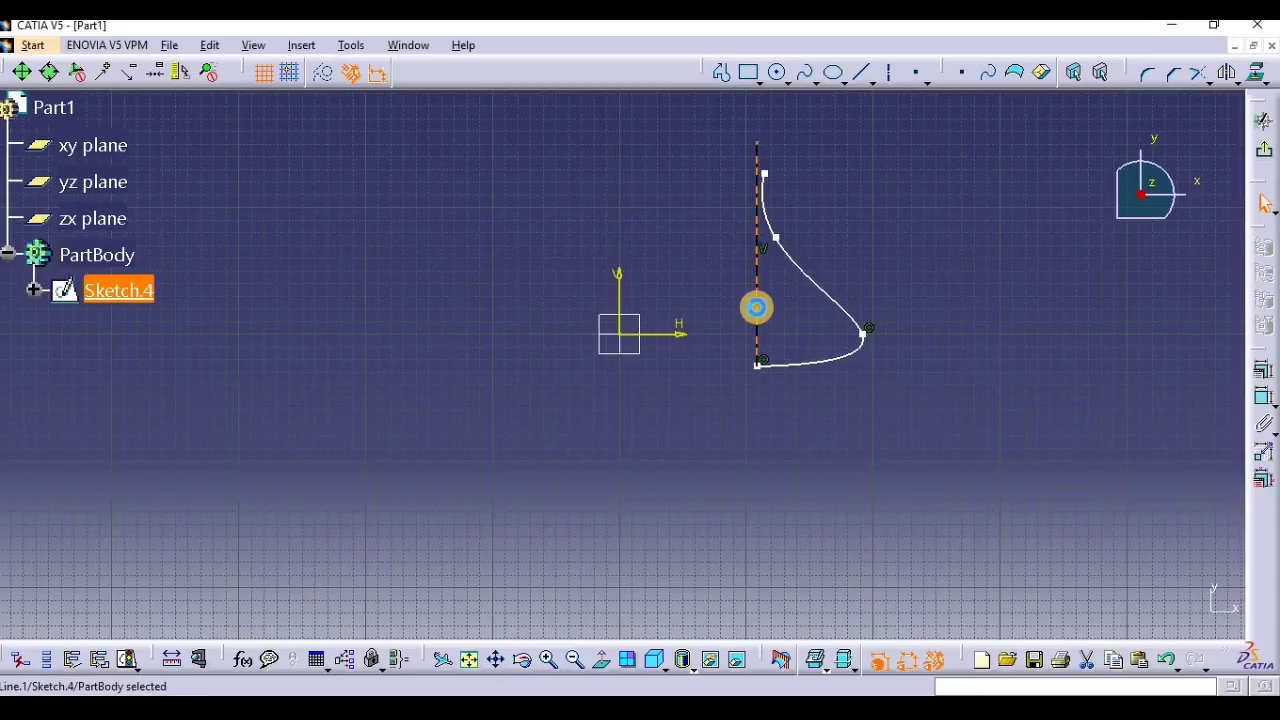
{"action": "key", "text": "Delete"}
{"action": "left_click", "coordinate": [1262, 148]}
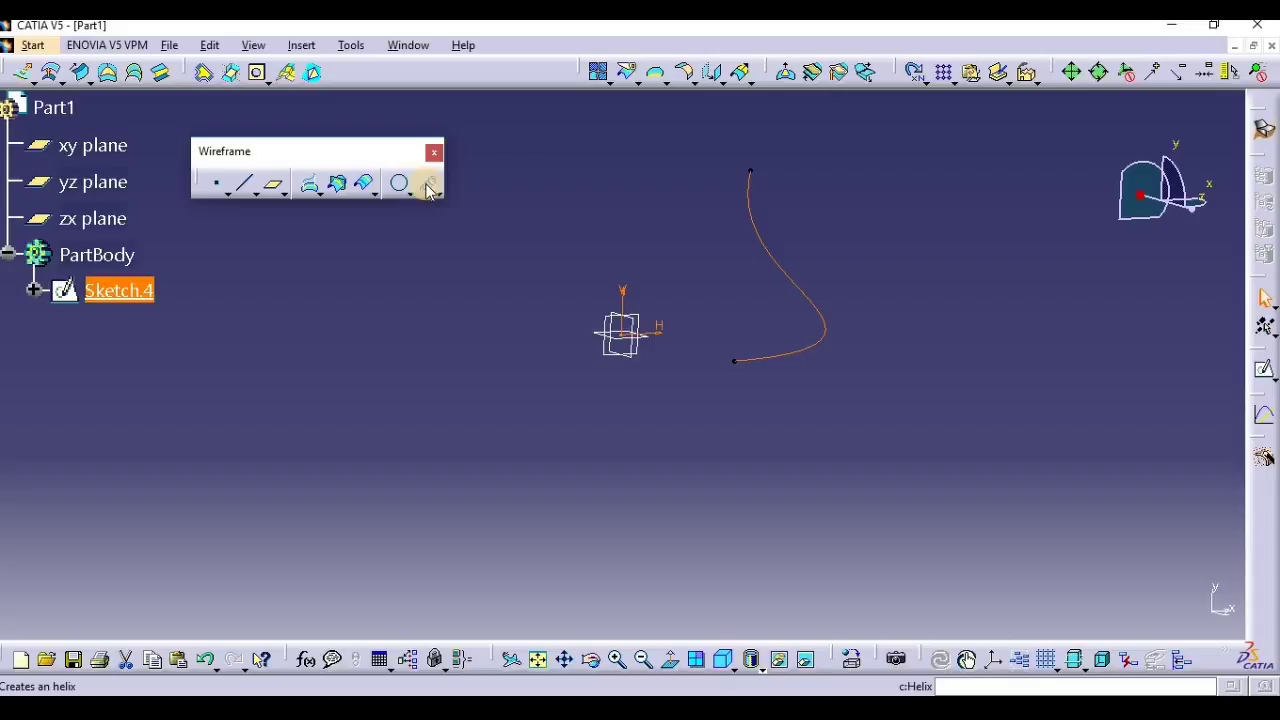
Try a helix from the spline's lower endpoint around the sketch's V direction, with Sketch.4 as the radius profile.
{"action": "left_click", "coordinate": [424, 183]}
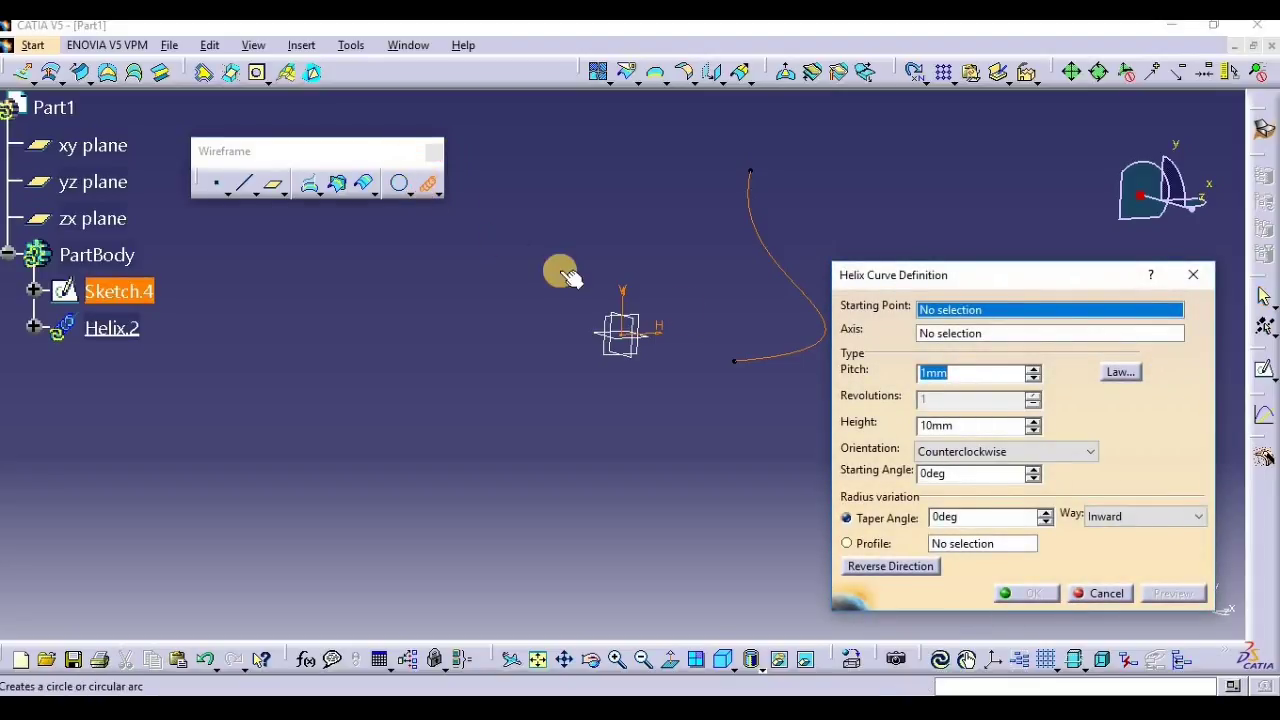
{"action": "left_click", "coordinate": [734, 363]}
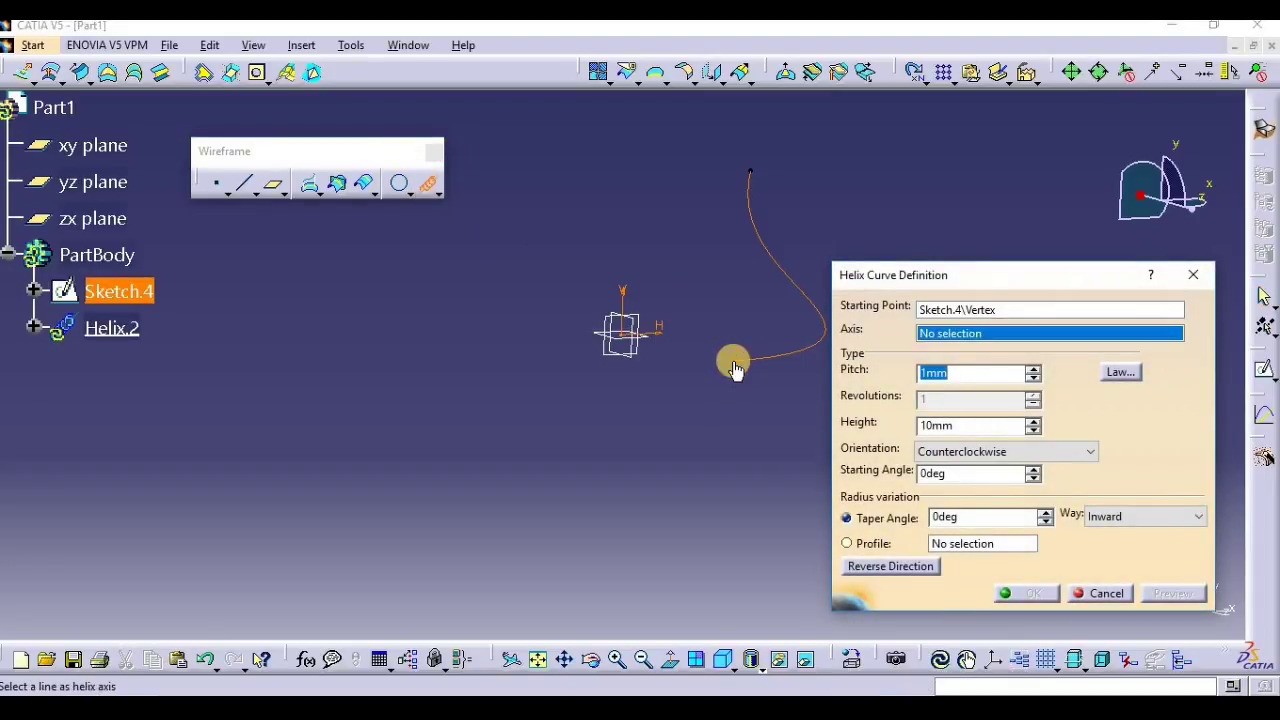
{"action": "left_click", "coordinate": [624, 308]}
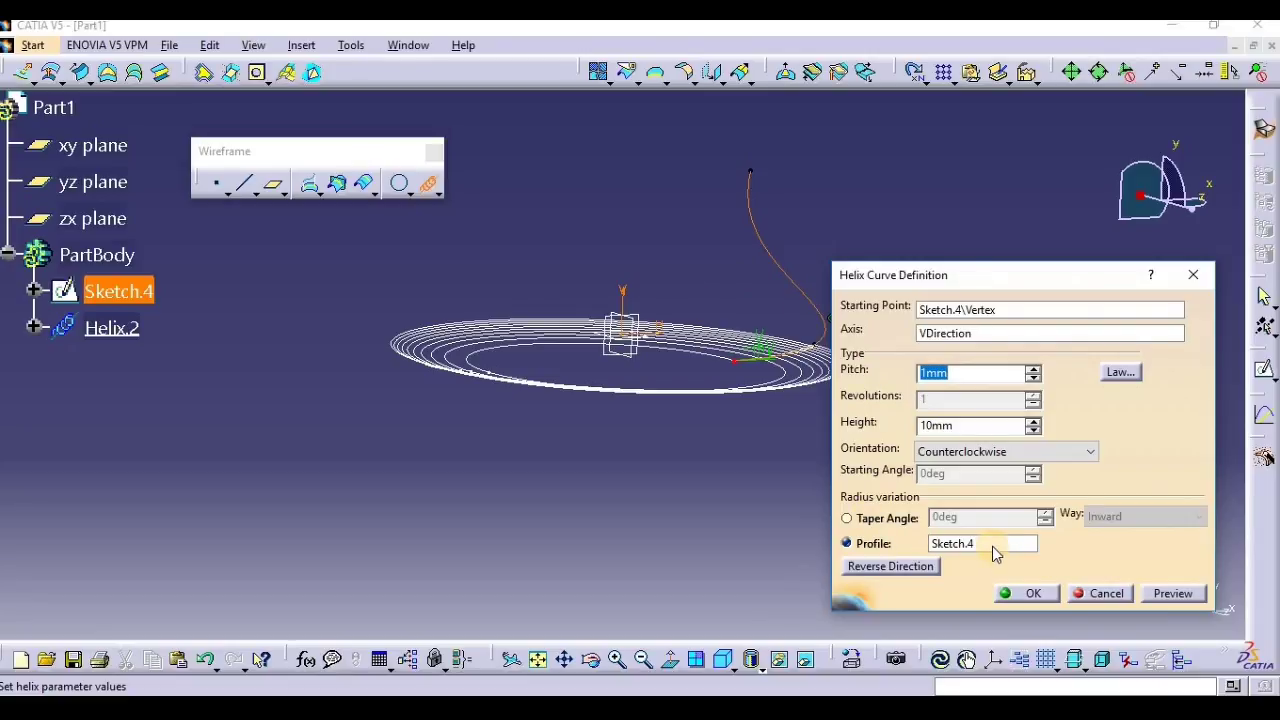
{"action": "left_click", "coordinate": [1118, 597]}
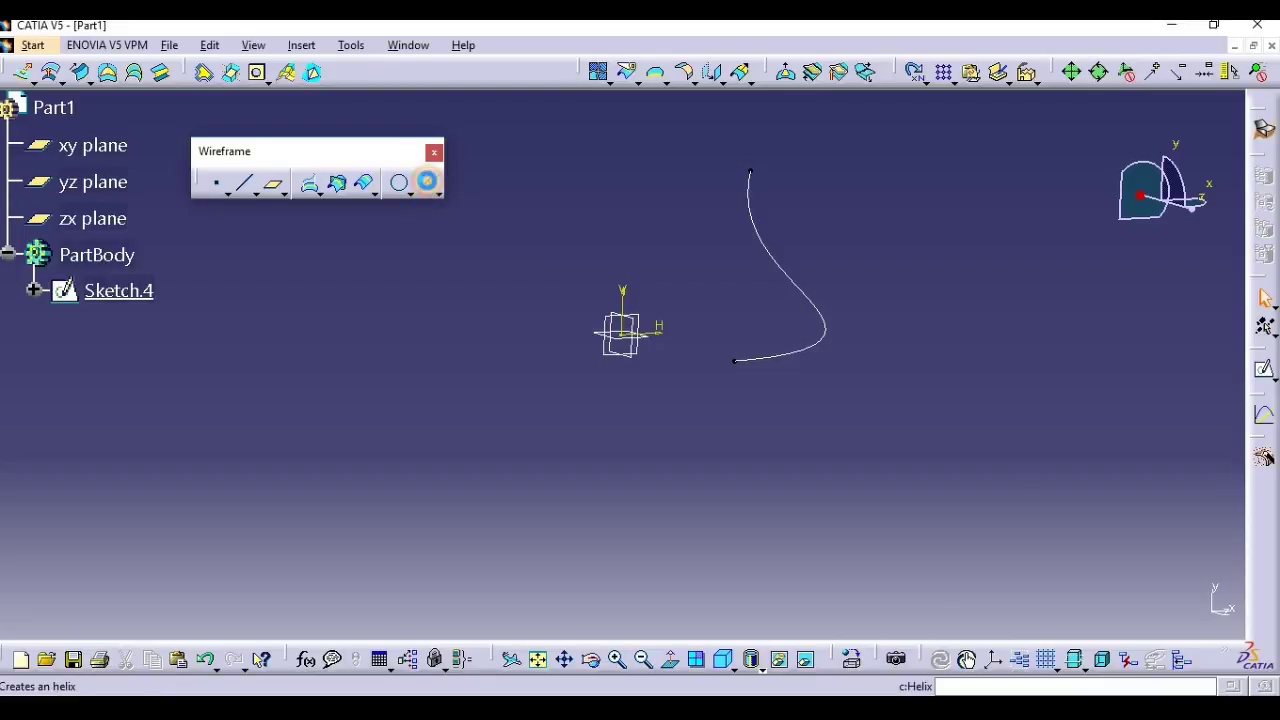
Define a helix from the spline's lower endpoint around the V direction, with a 2.5 mm pitch and Sketch.4 as its radius profile.
{"action": "left_click", "coordinate": [427, 182]}
{"action": "left_click", "coordinate": [737, 368]}
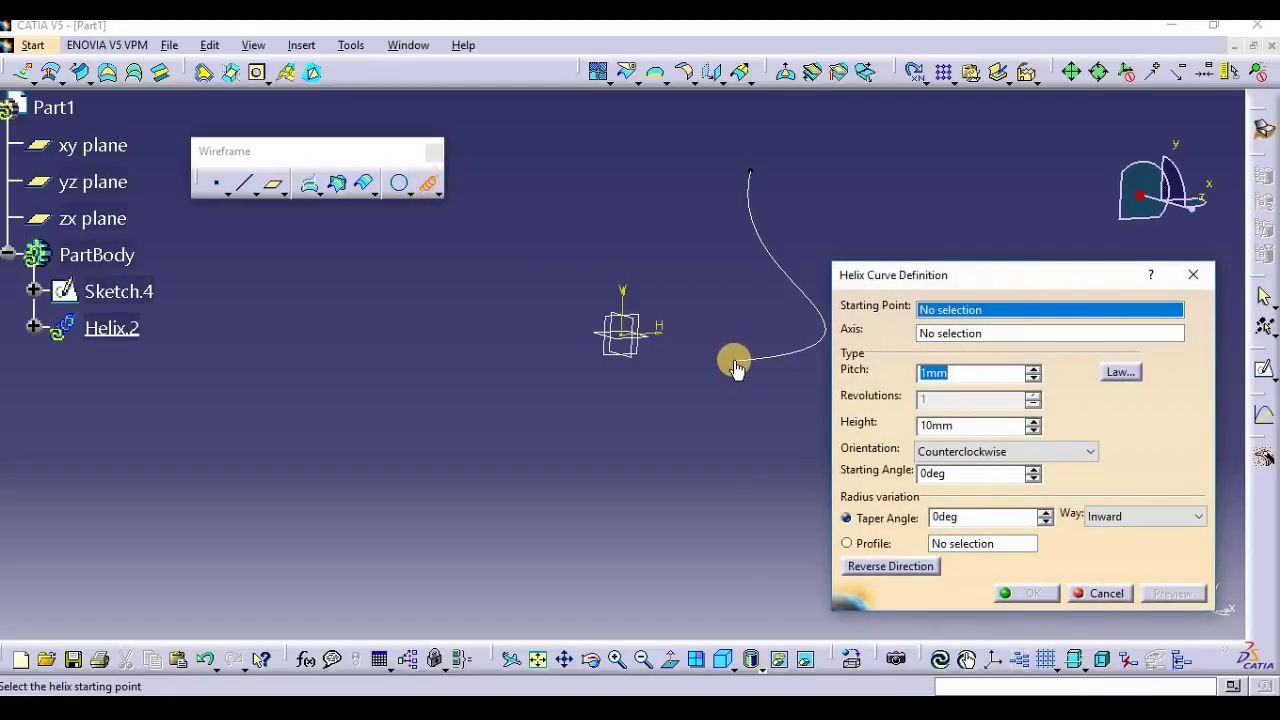
{"action": "left_click", "coordinate": [622, 301]}
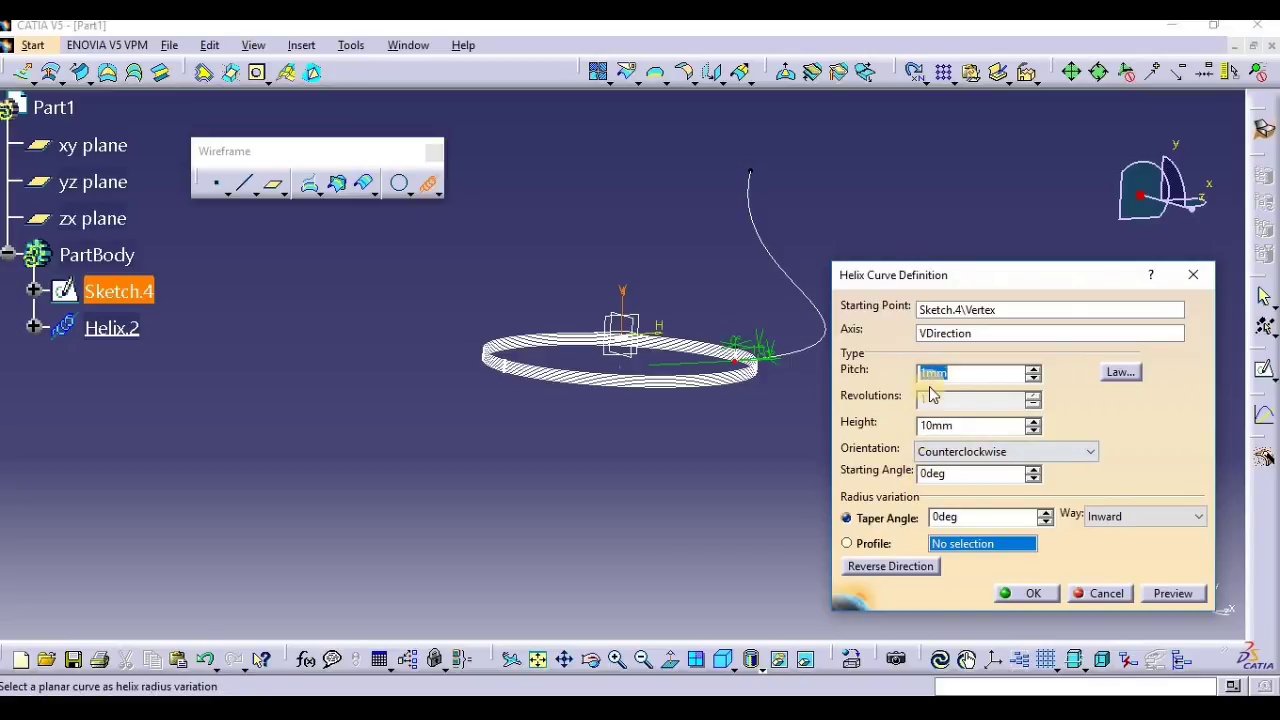
{"action": "left_click", "coordinate": [960, 375]}
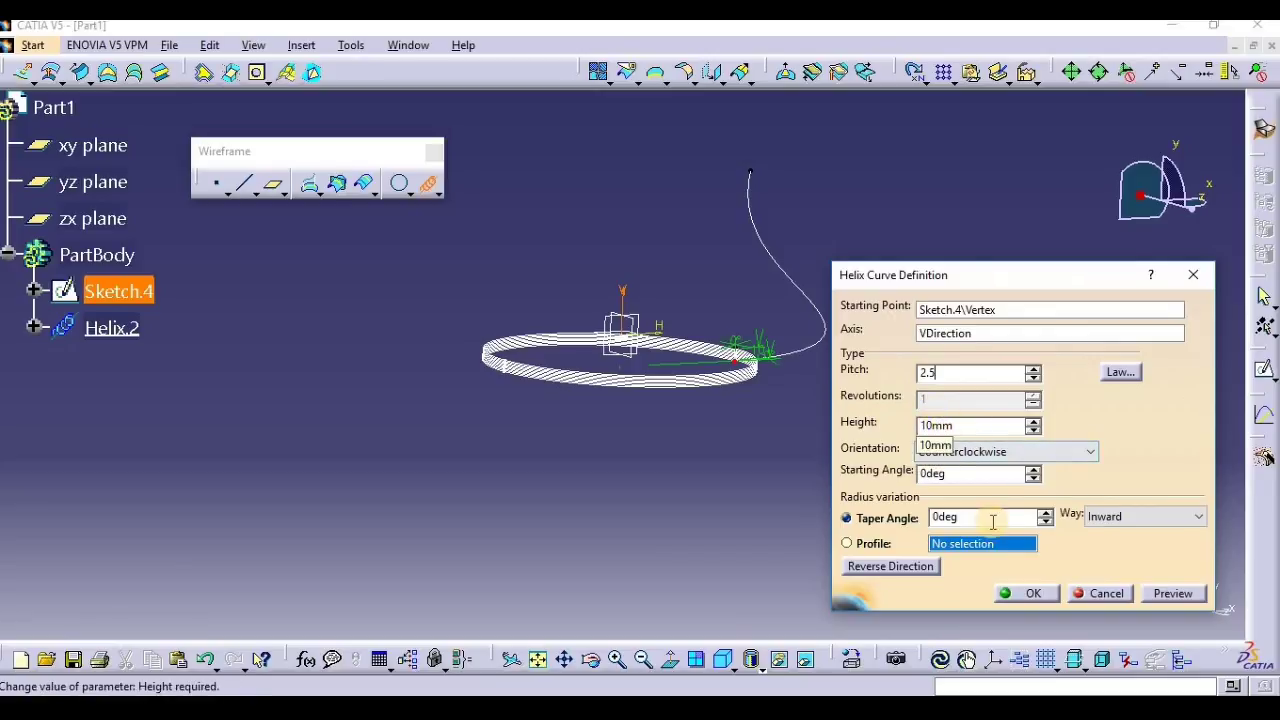
{"action": "left_click", "coordinate": [846, 545]}
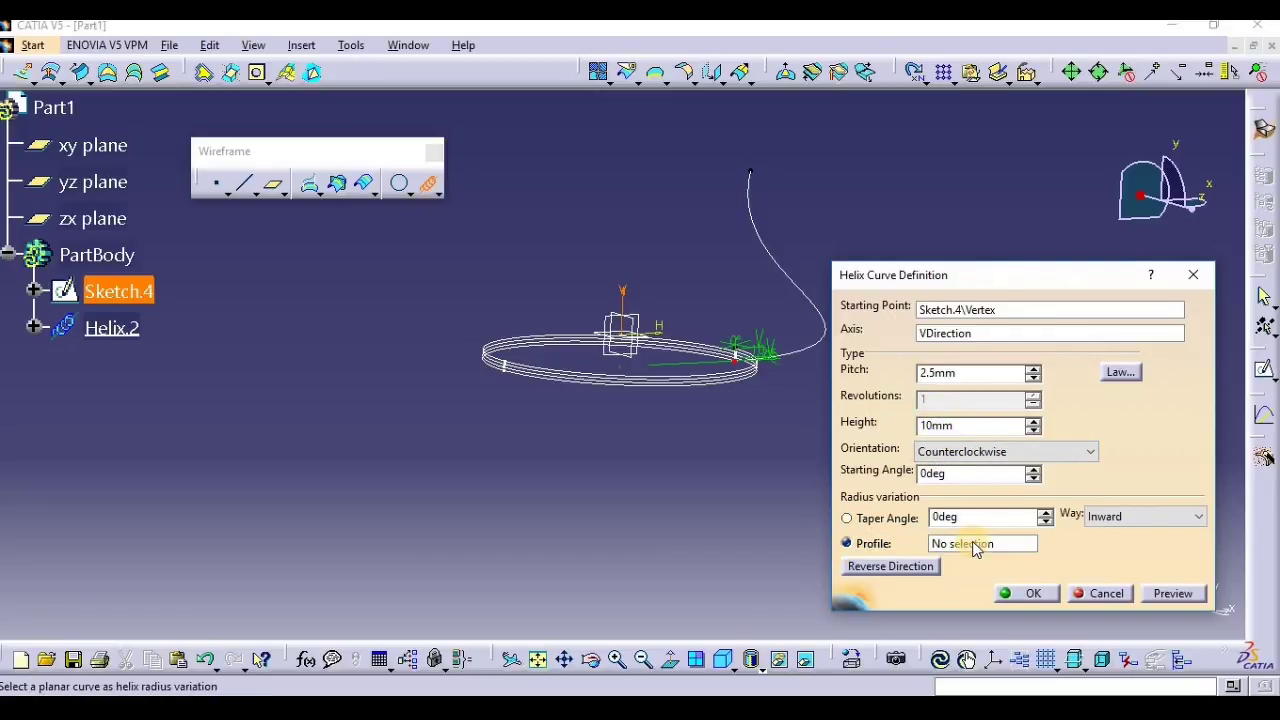
{"action": "left_click", "coordinate": [817, 348]}
Preview the helix at heights of 100 mm and 150 mm, and create it with a height of 200 mm.
{"action": "left_click_drag", "start_coordinate": [926, 425], "coordinate": [917, 425]}
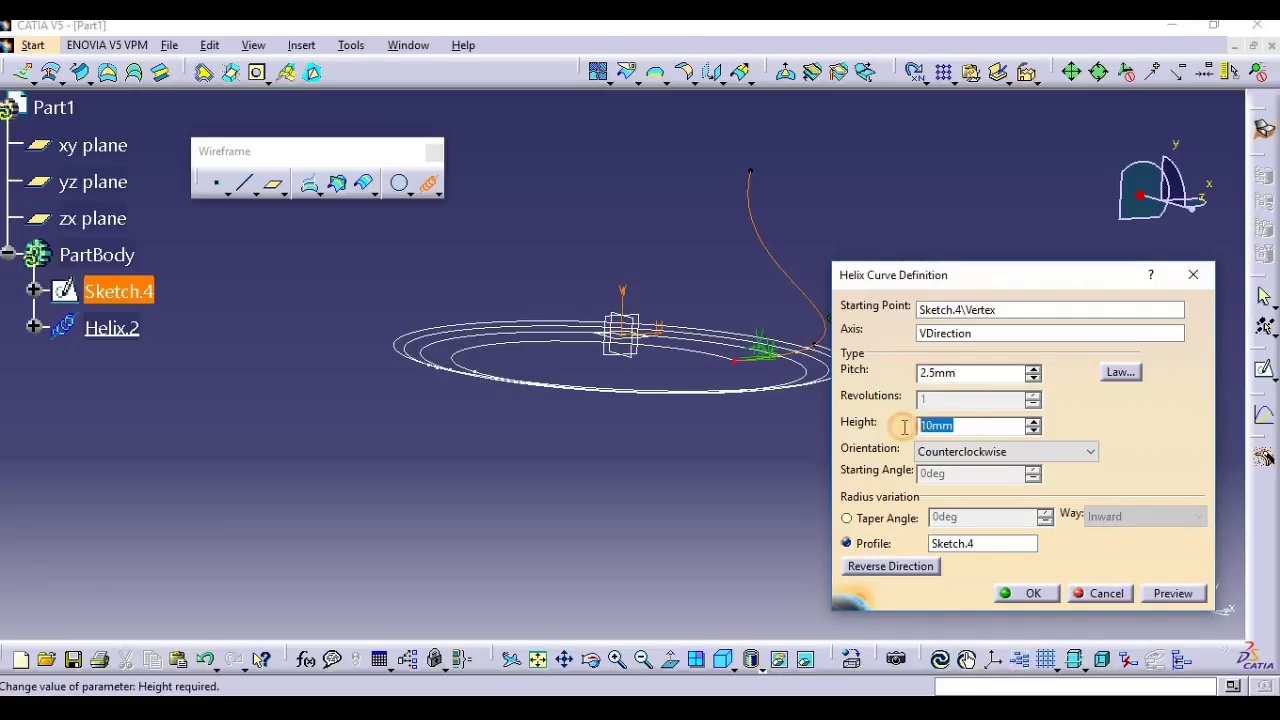
{"action": "type", "text": "10"}
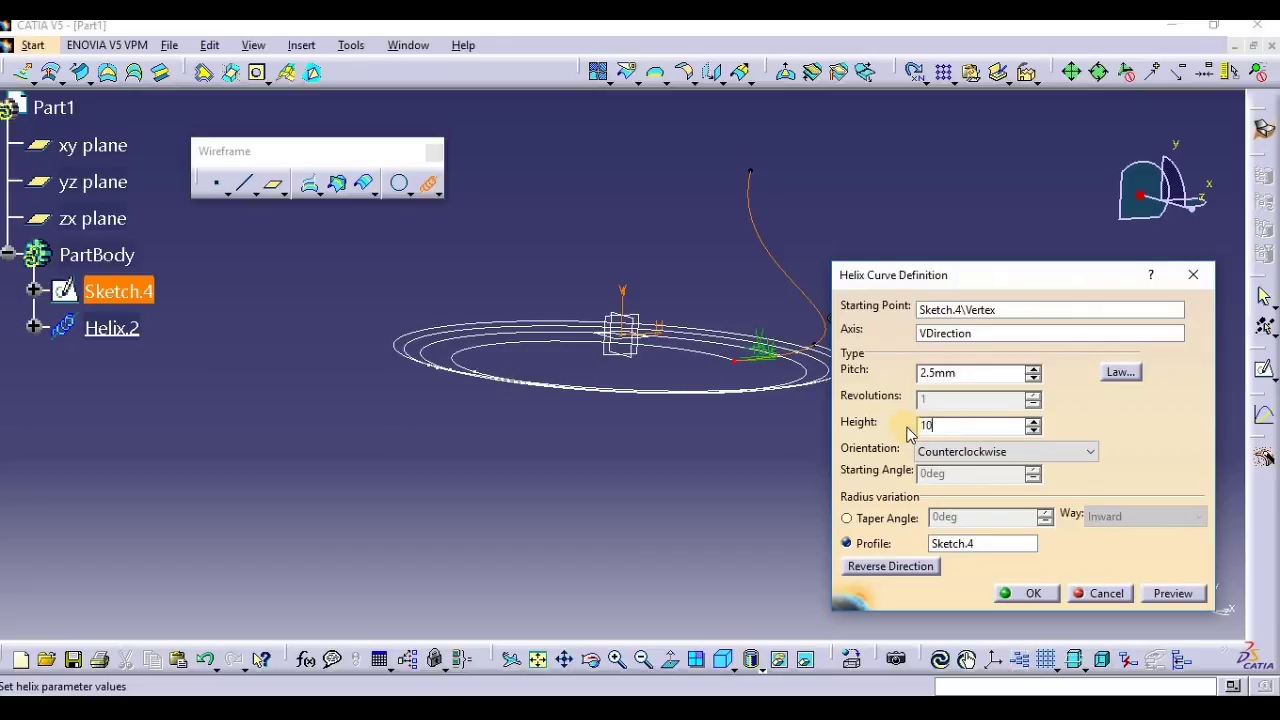
{"action": "left_click", "coordinate": [1172, 594]}
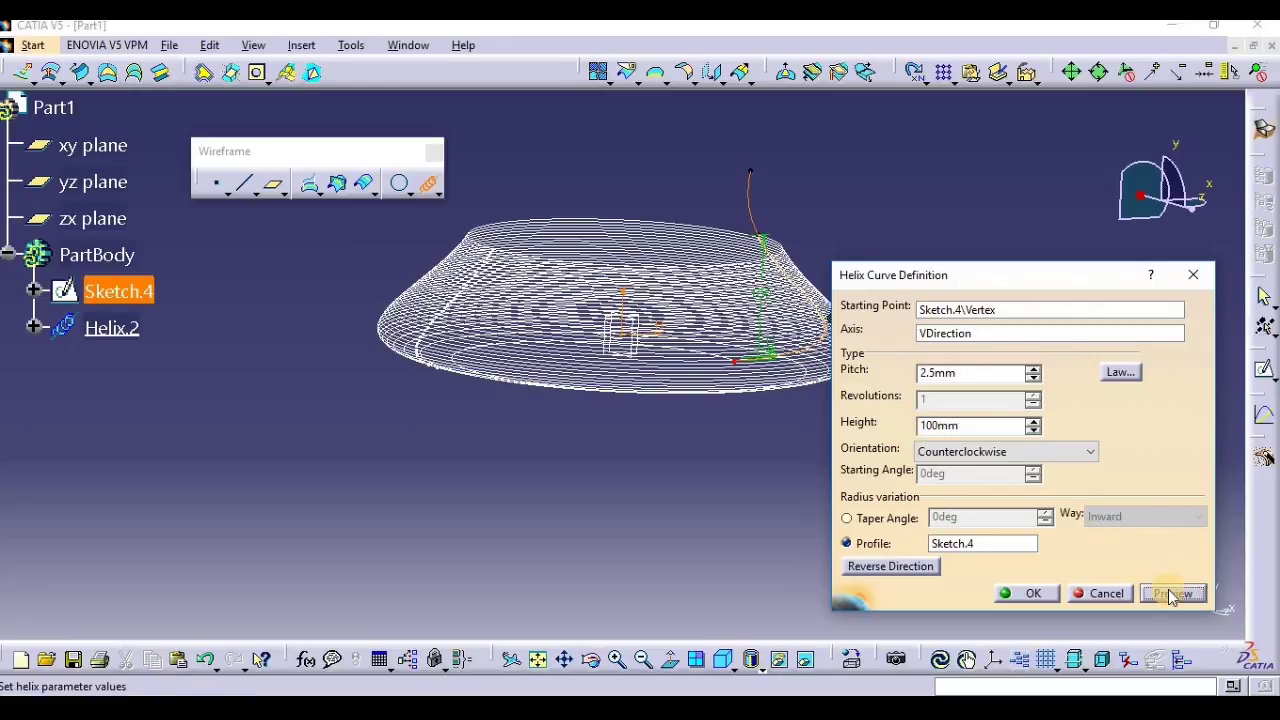
{"action": "left_click_drag", "start_coordinate": [990, 428], "coordinate": [858, 418]}
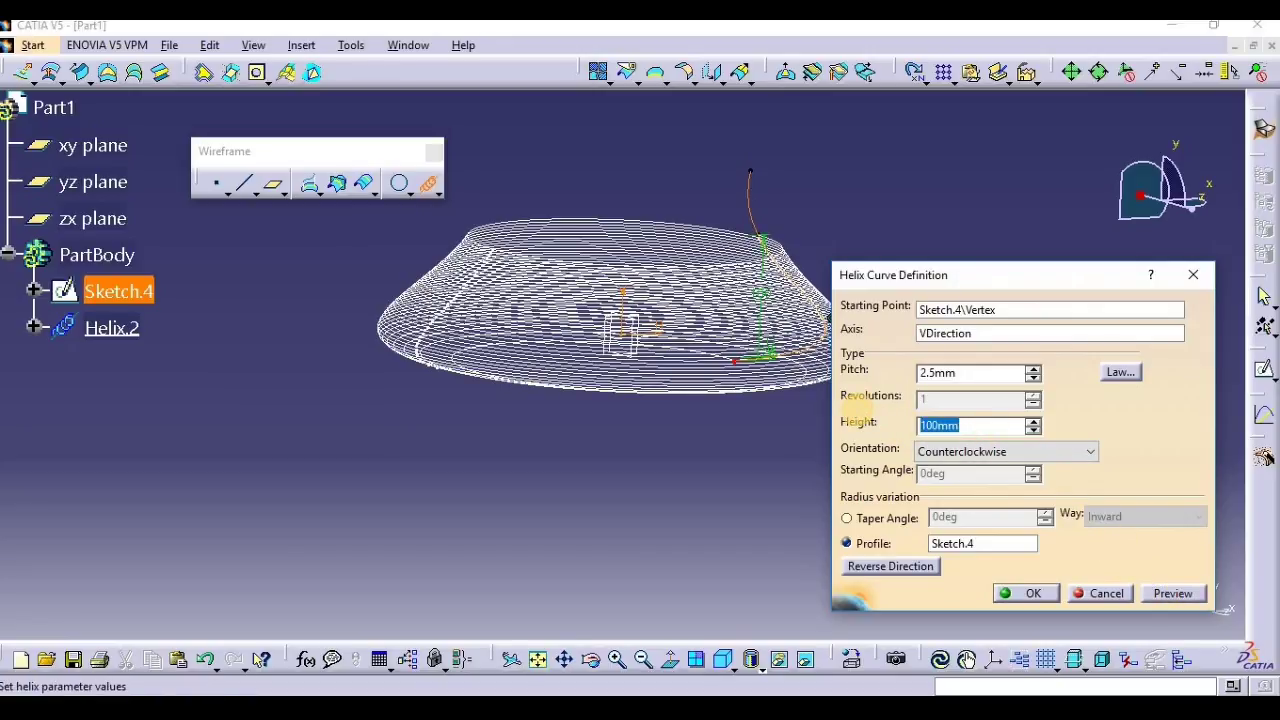
{"action": "type", "text": "150"}
{"action": "left_click", "coordinate": [1175, 592]}
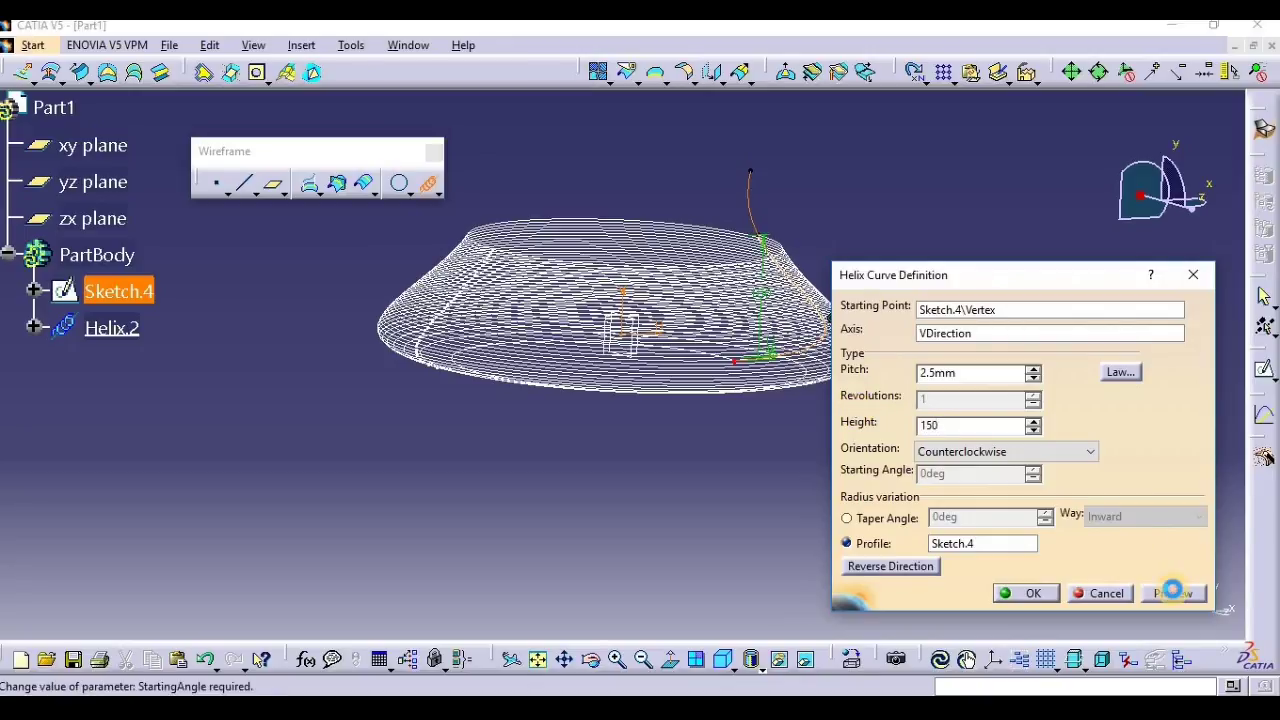
{"action": "left_click_drag", "start_coordinate": [987, 428], "coordinate": [873, 432]}
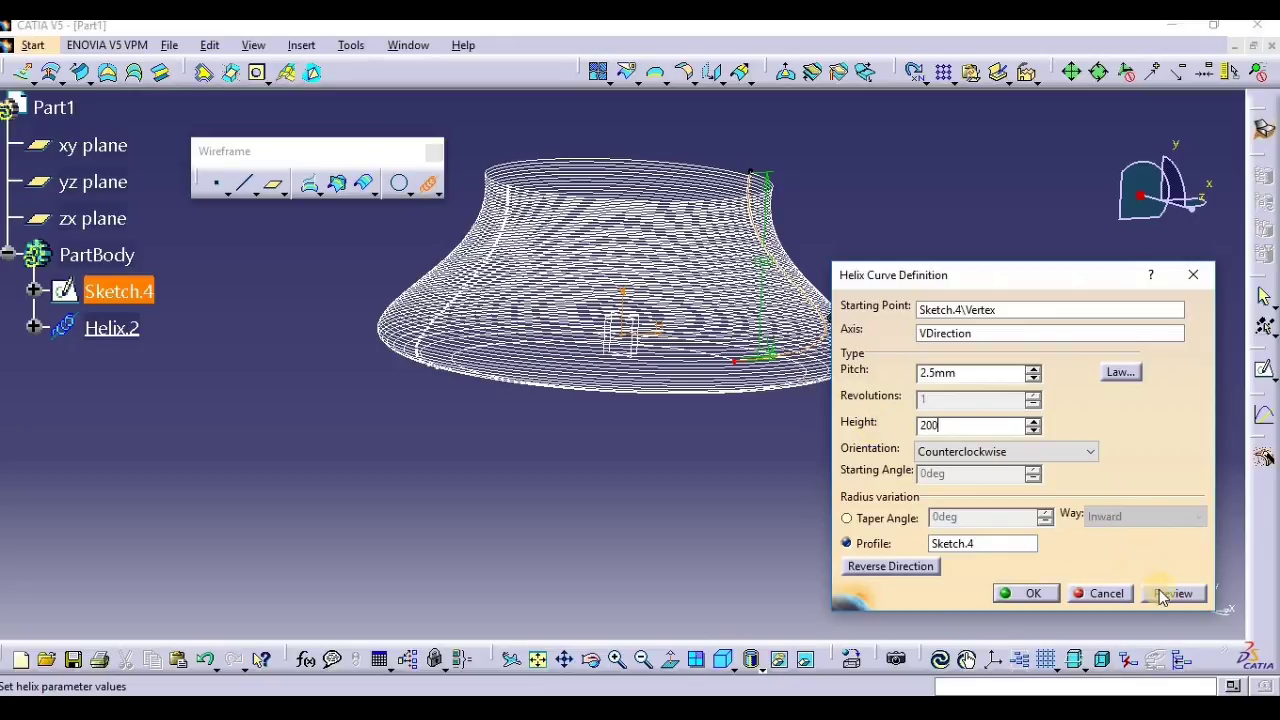
{"action": "left_click", "coordinate": [1018, 591]}
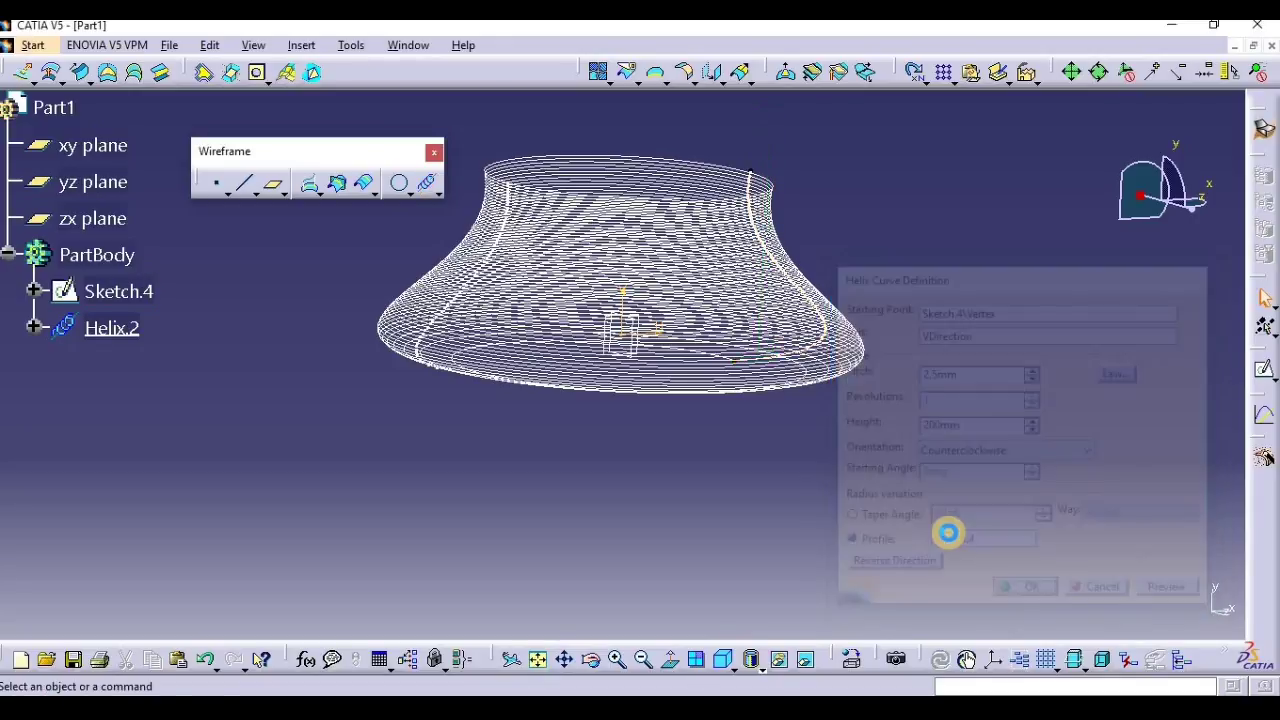
Delete the finished helix together with its Sketch.4 spline profile.
{"action": "left_click", "coordinate": [603, 662]}
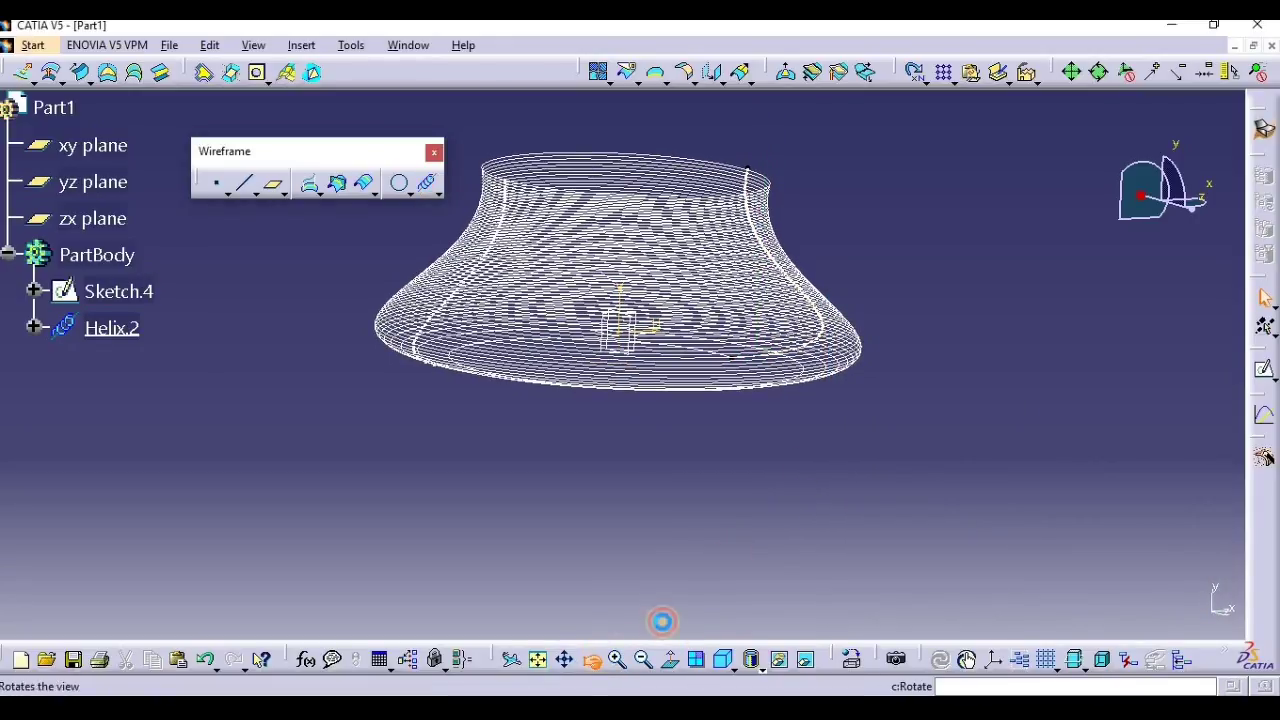
{"action": "left_click_drag", "start_coordinate": [743, 363], "coordinate": [606, 300]}
{"action": "left_click_drag", "start_coordinate": [903, 154], "coordinate": [264, 487]}
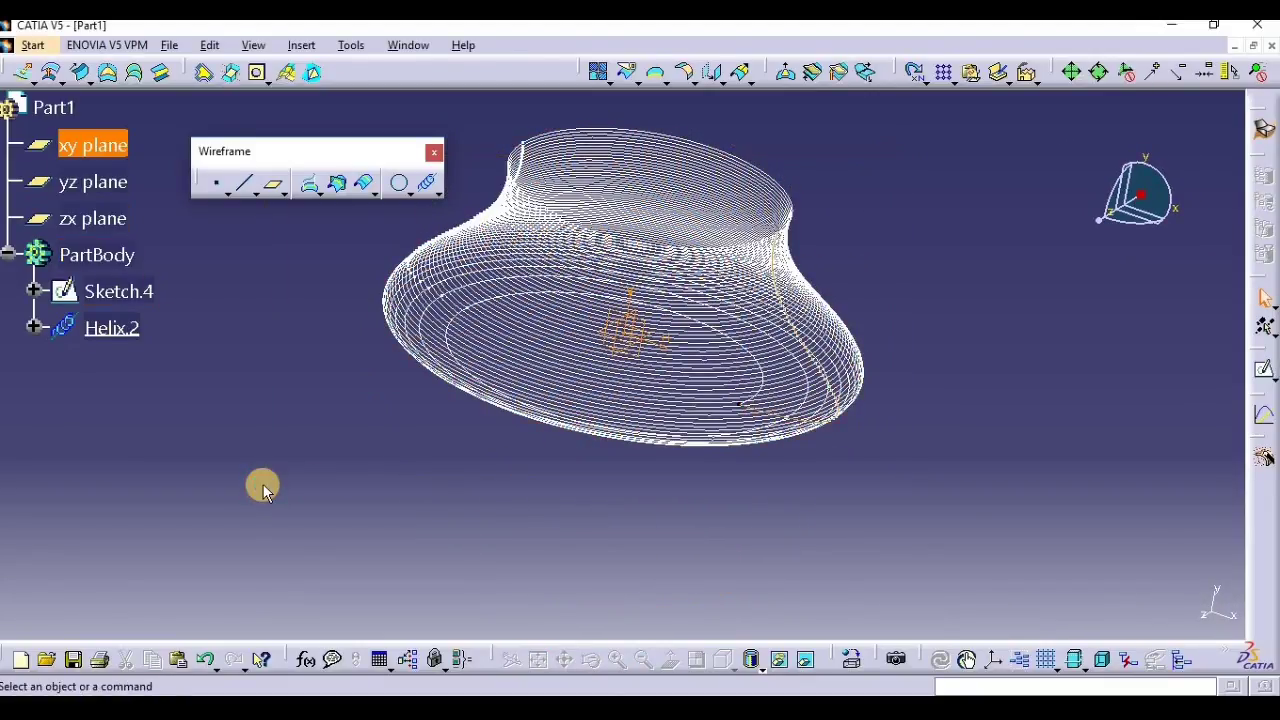
{"action": "key", "text": "Delete"}
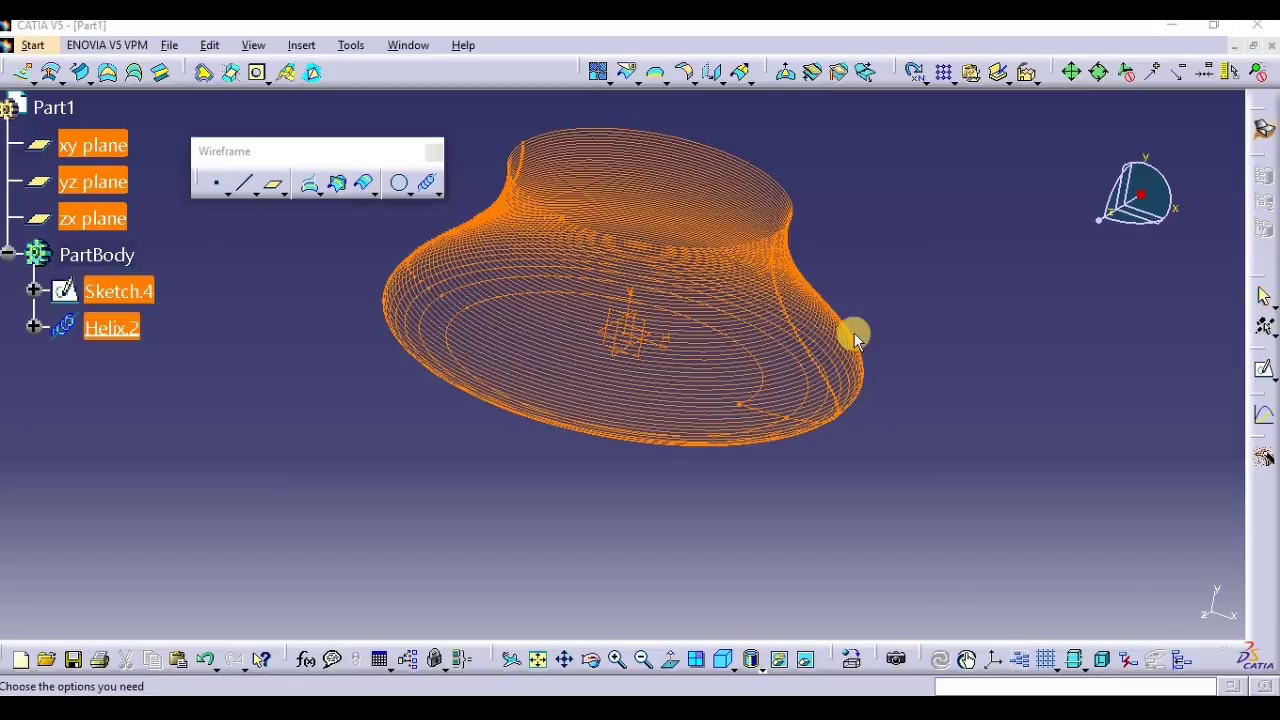
{"action": "left_click", "coordinate": [1125, 607]}
Sketch a point on the positive H axis of a new xy plane sketch and exit the sketch.
{"action": "left_click", "coordinate": [437, 190]}
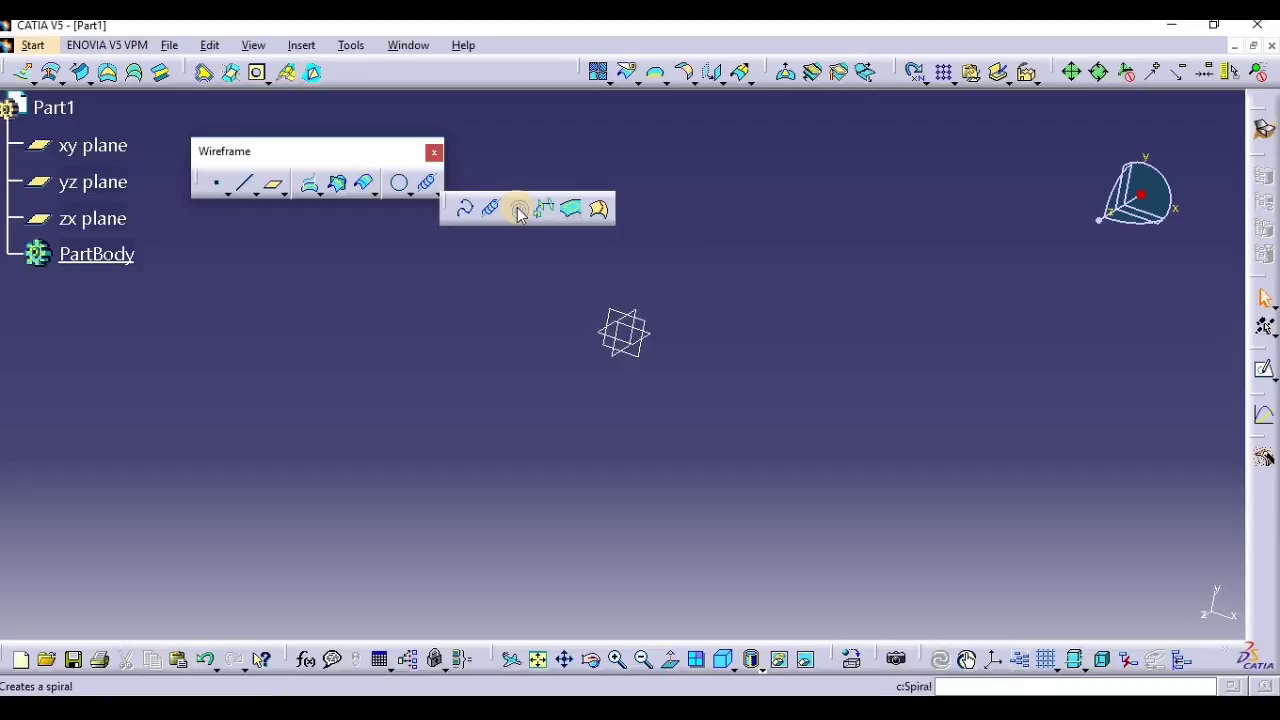
{"action": "left_click", "coordinate": [92, 146]}
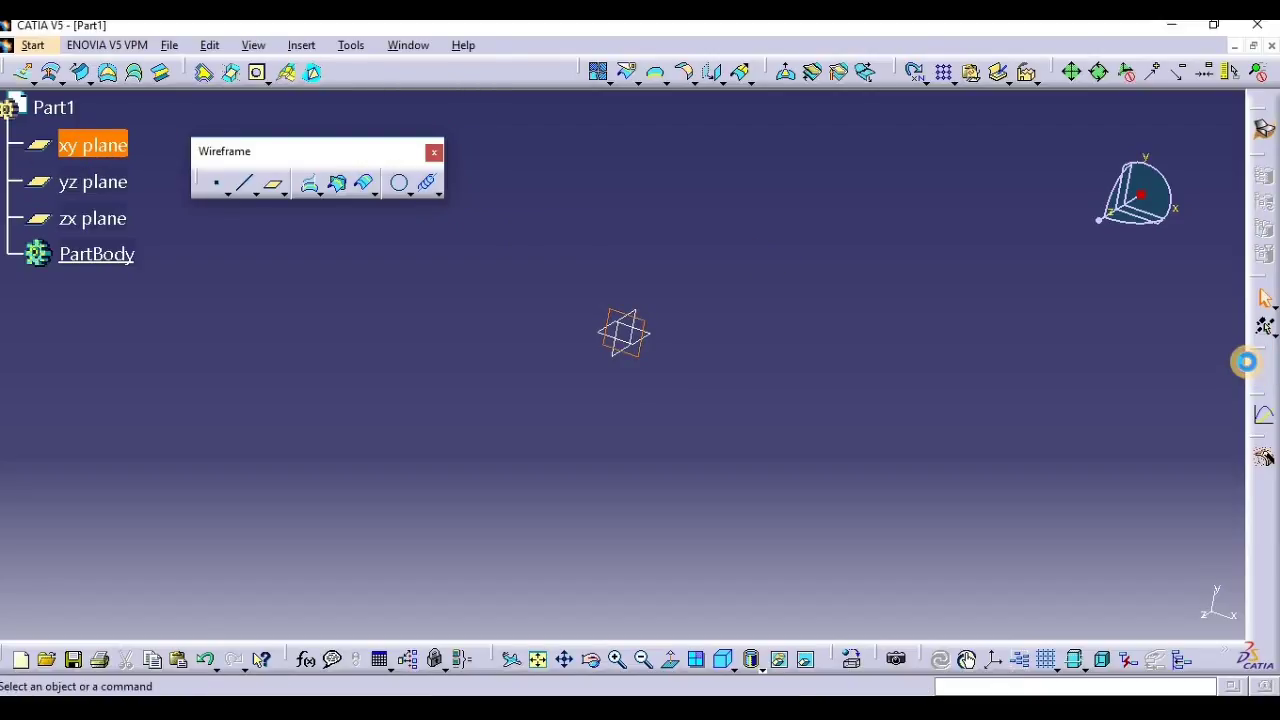
{"action": "left_click", "coordinate": [1250, 364]}
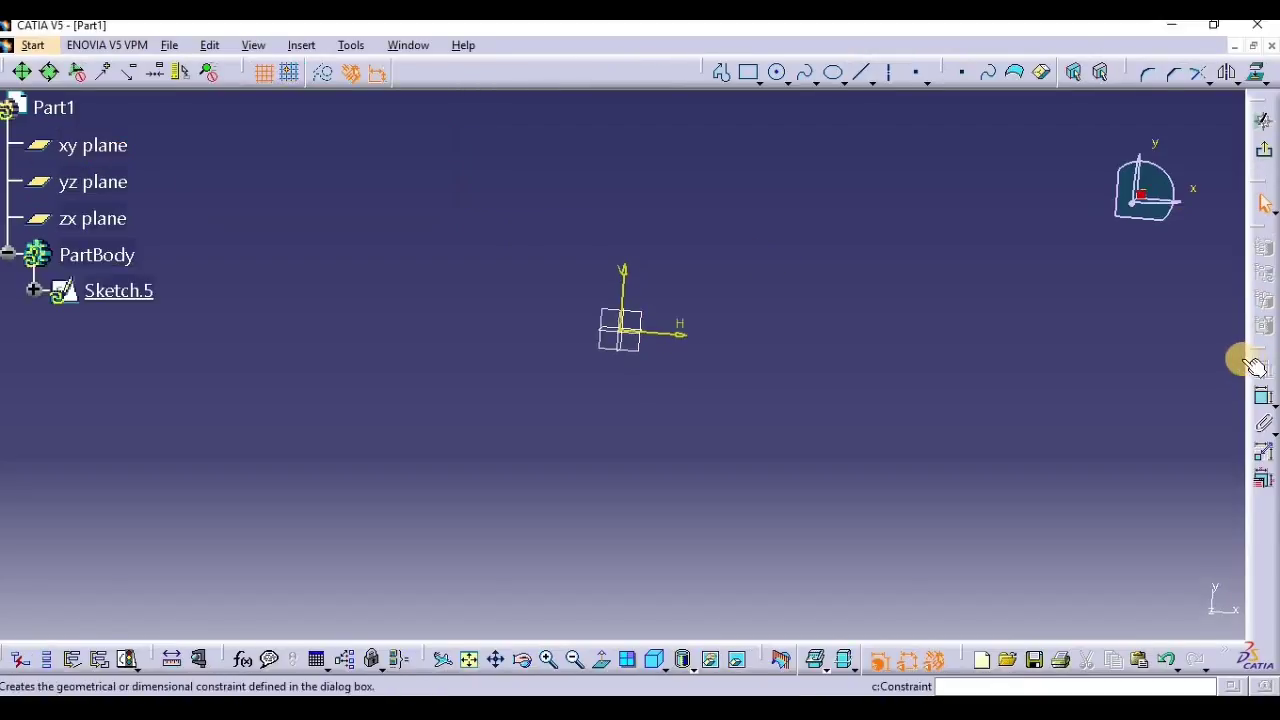
{"action": "left_click", "coordinate": [916, 74]}
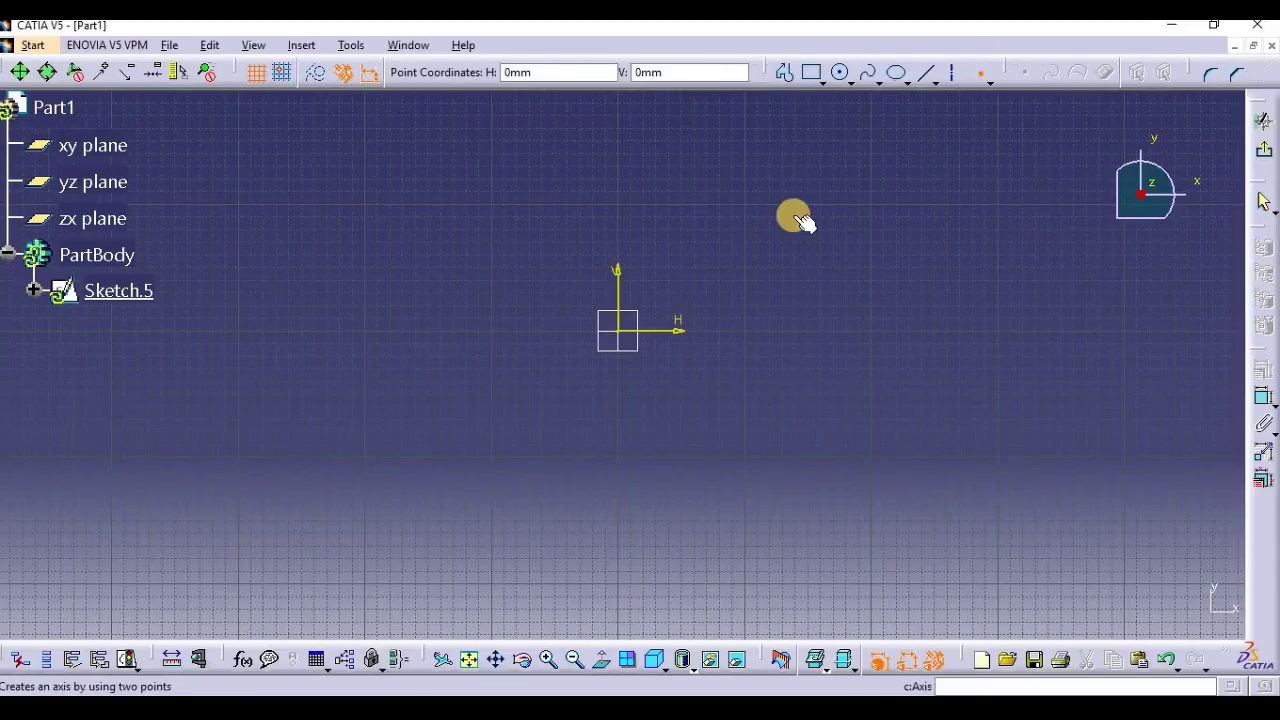
{"action": "left_click", "coordinate": [731, 331]}
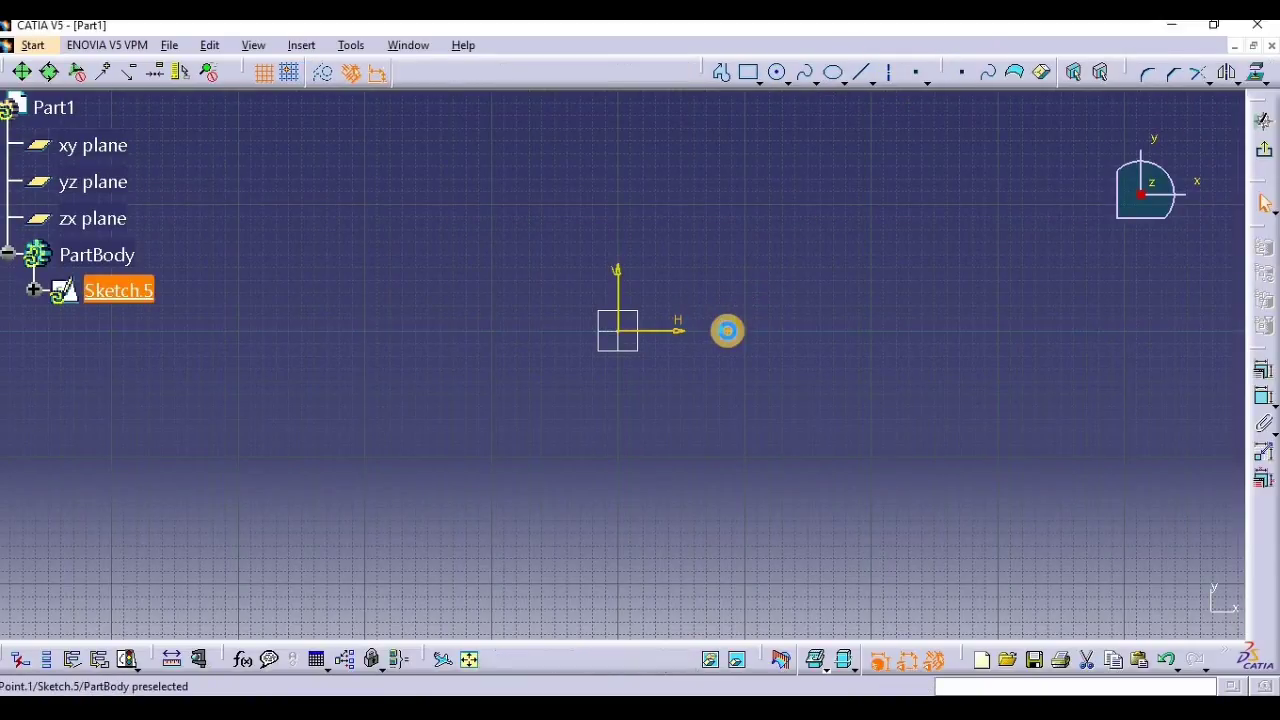
{"action": "left_click", "coordinate": [1263, 120]}
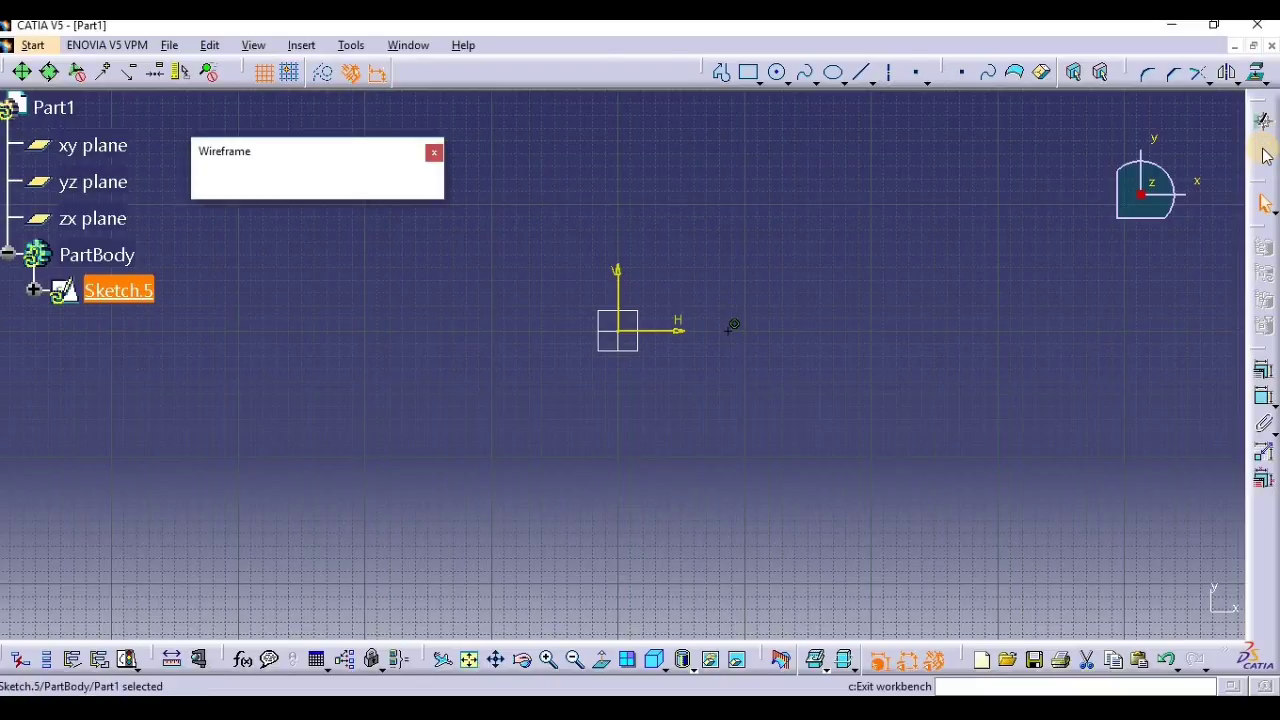
{"action": "left_click", "coordinate": [442, 196]}
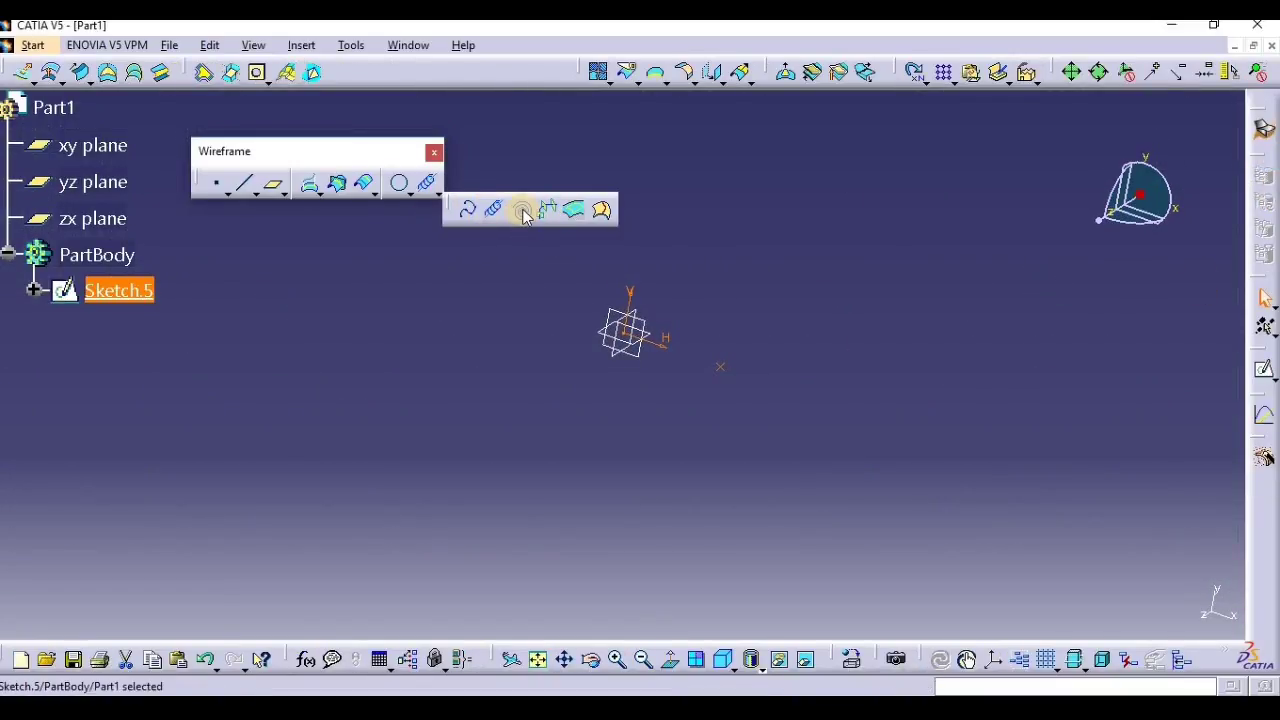
{"action": "left_click", "coordinate": [524, 212]}
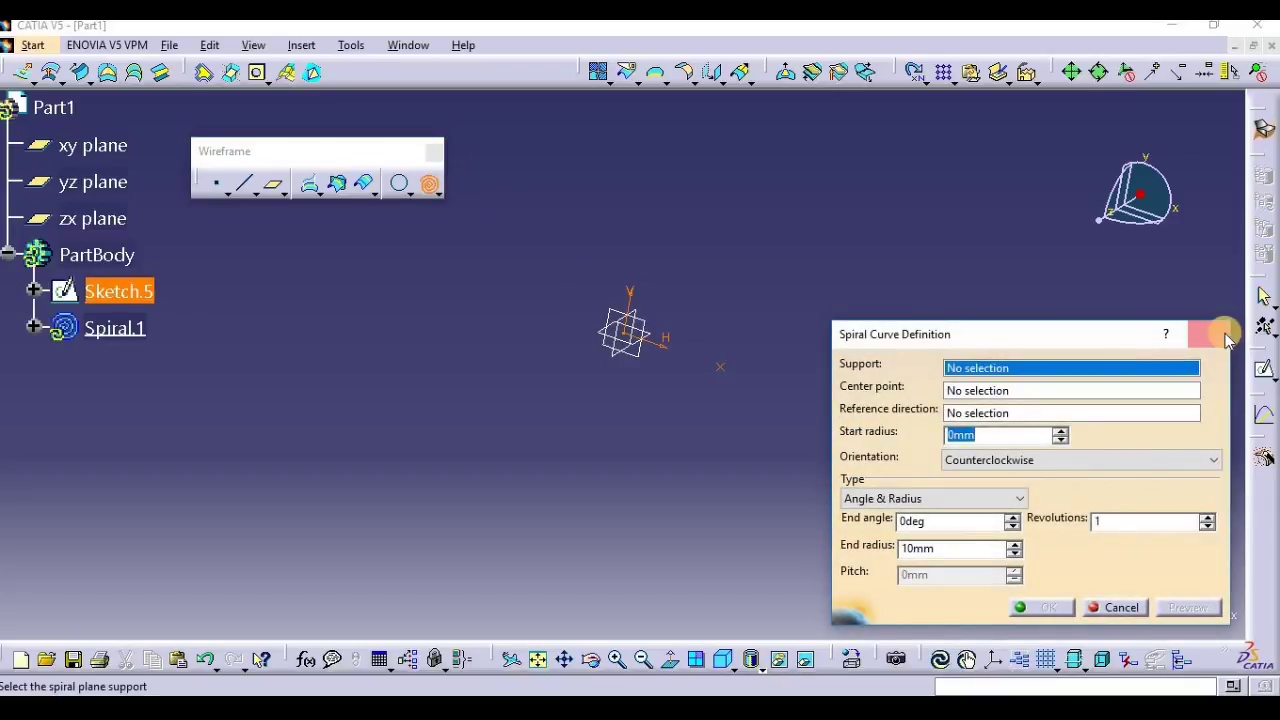
{"action": "key", "text": "Escape"}
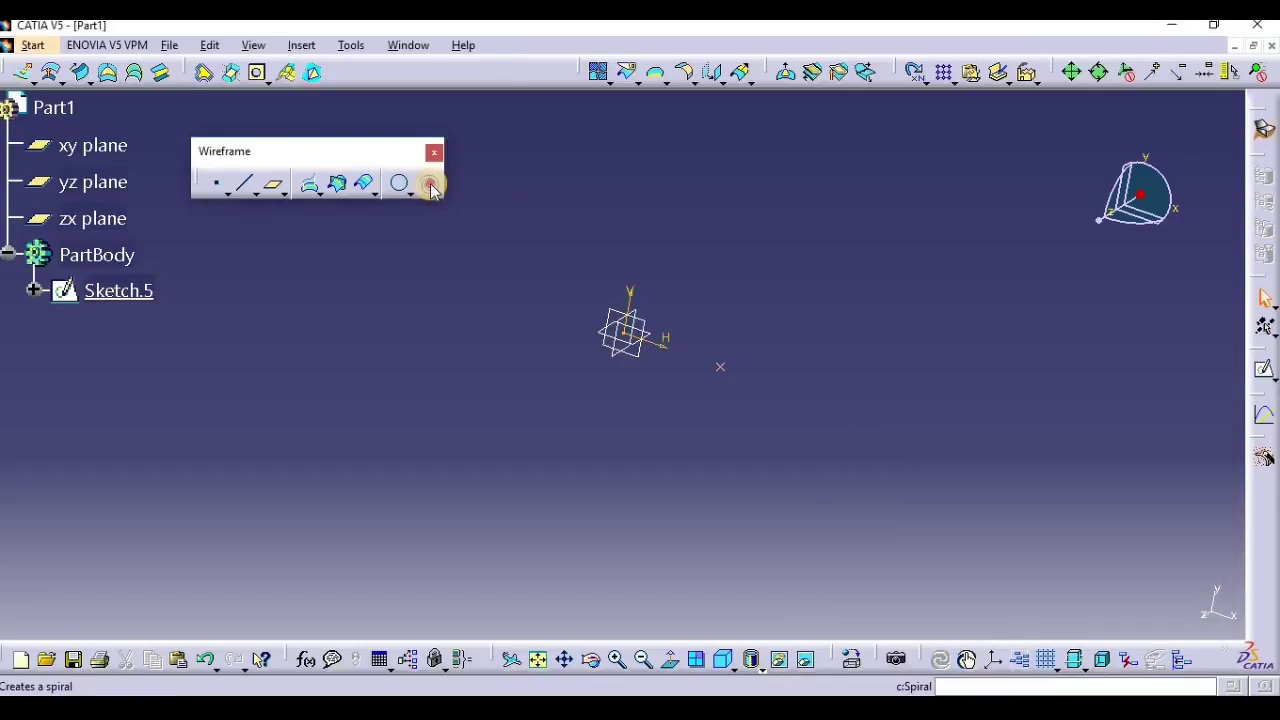
Start a spiral with AbsoluteAxis as support, the Sketch.5 point as center and the Y Component as reference direction.
{"action": "left_click", "coordinate": [430, 186]}
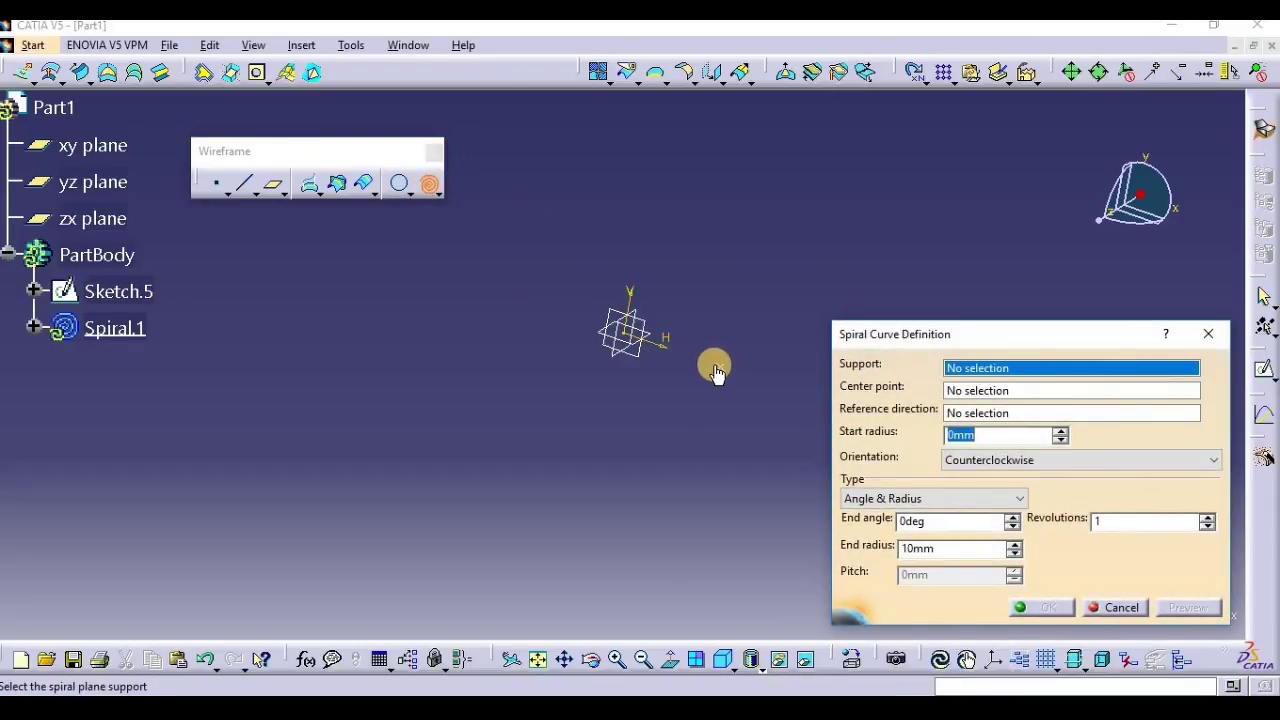
{"action": "left_click", "coordinate": [720, 367]}
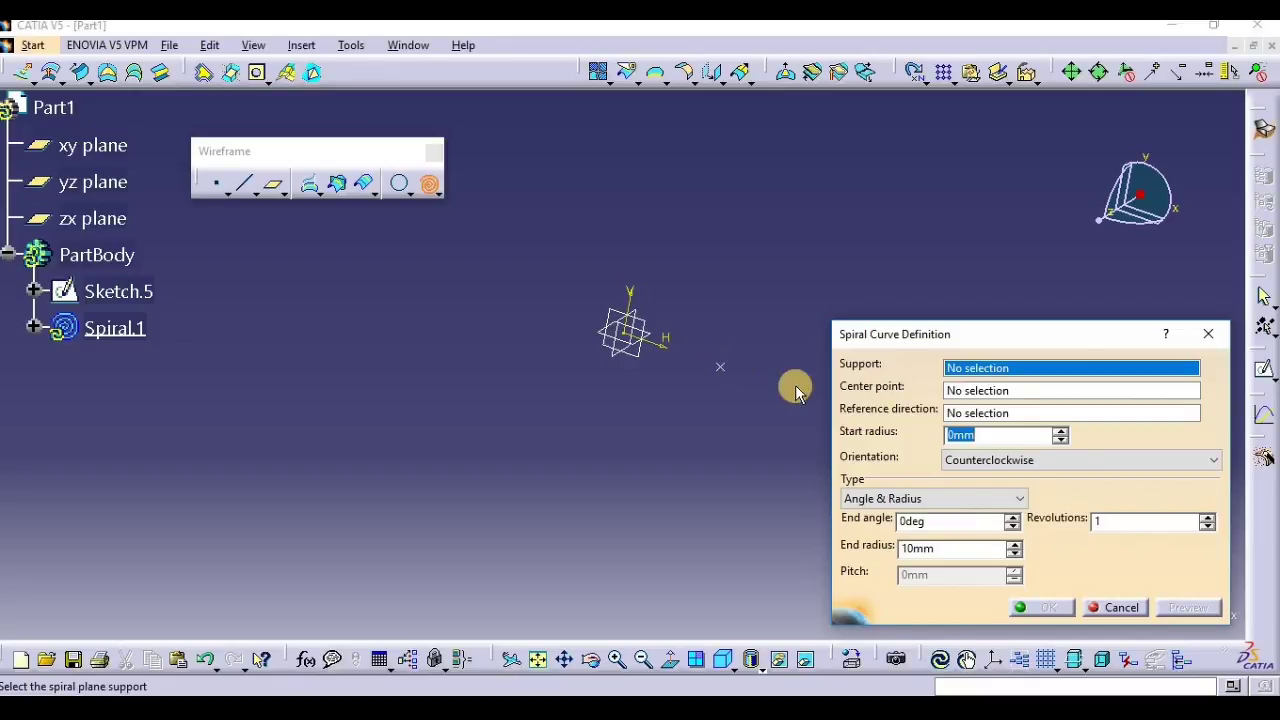
{"action": "left_click", "coordinate": [966, 392]}
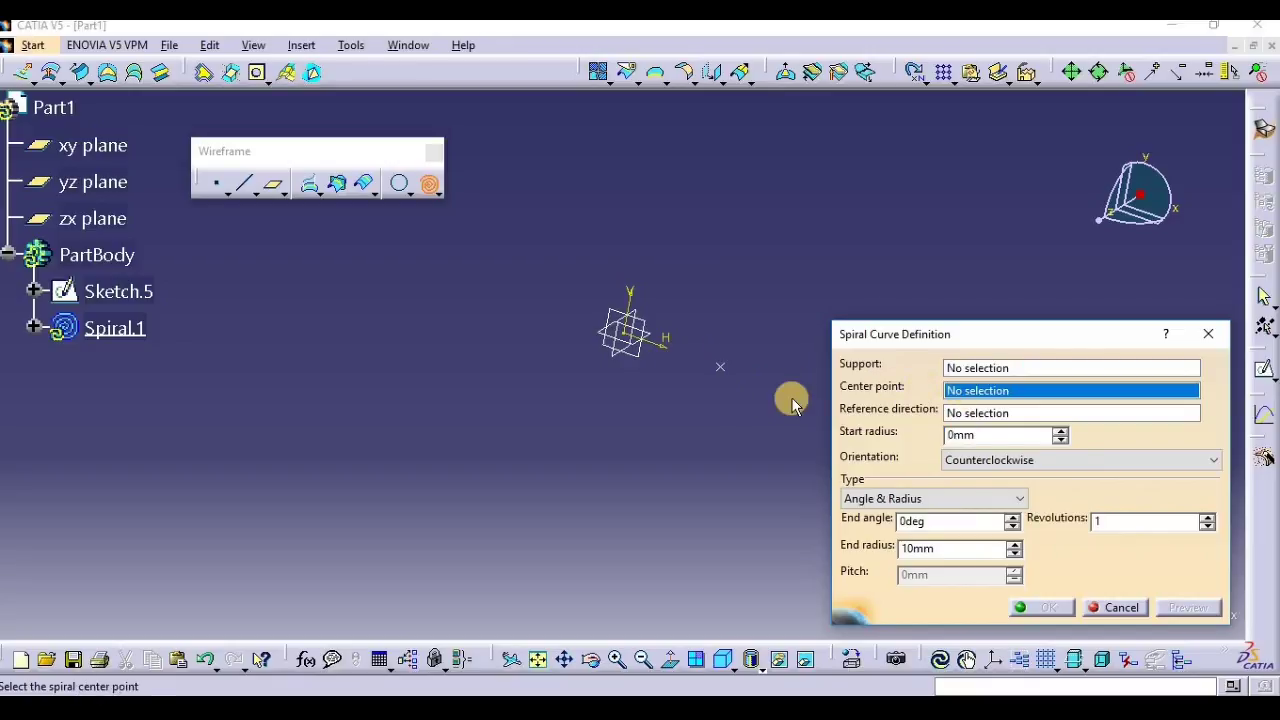
{"action": "left_click", "coordinate": [720, 367]}
{"action": "right_click", "coordinate": [1010, 372]}
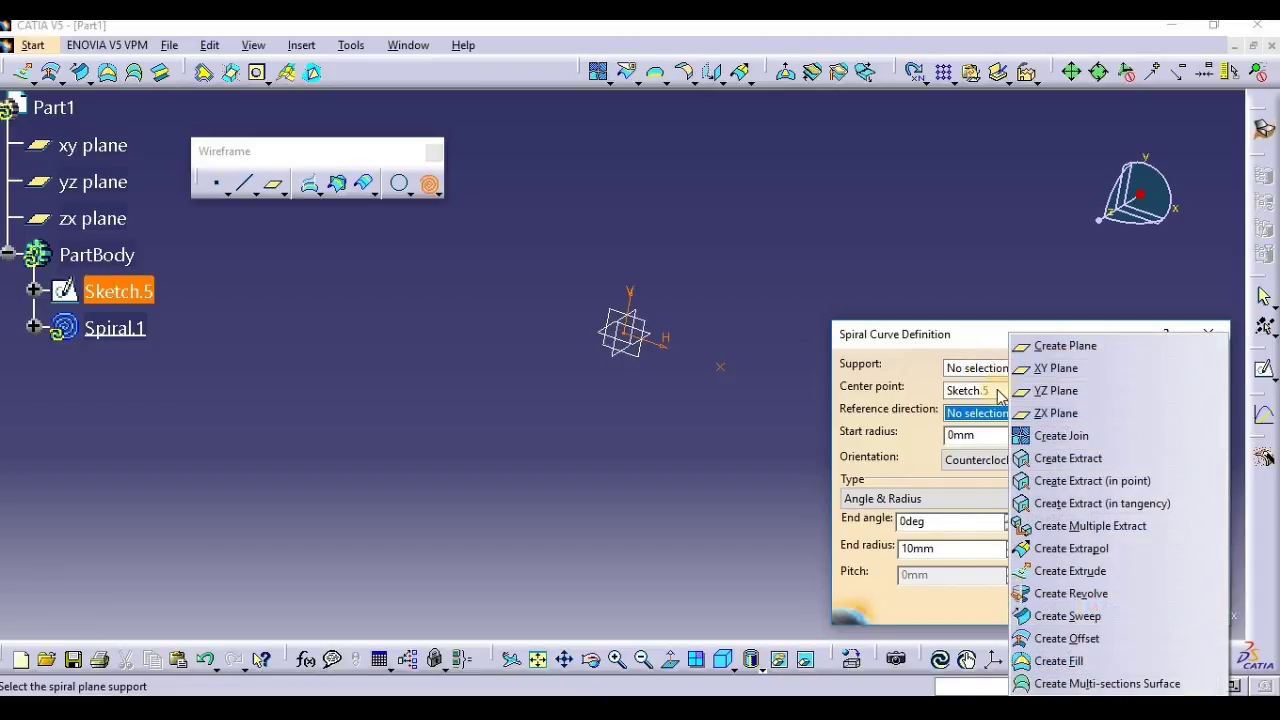
{"action": "left_click", "coordinate": [962, 368]}
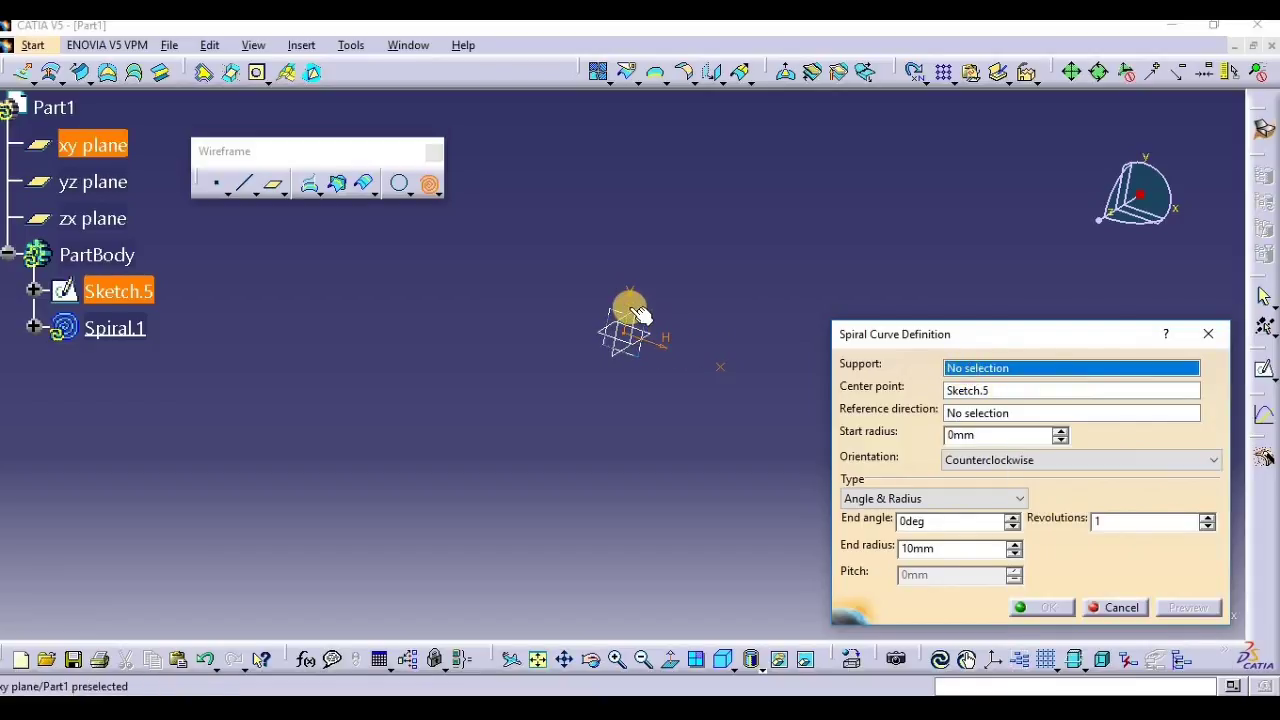
{"action": "left_click", "coordinate": [629, 305]}
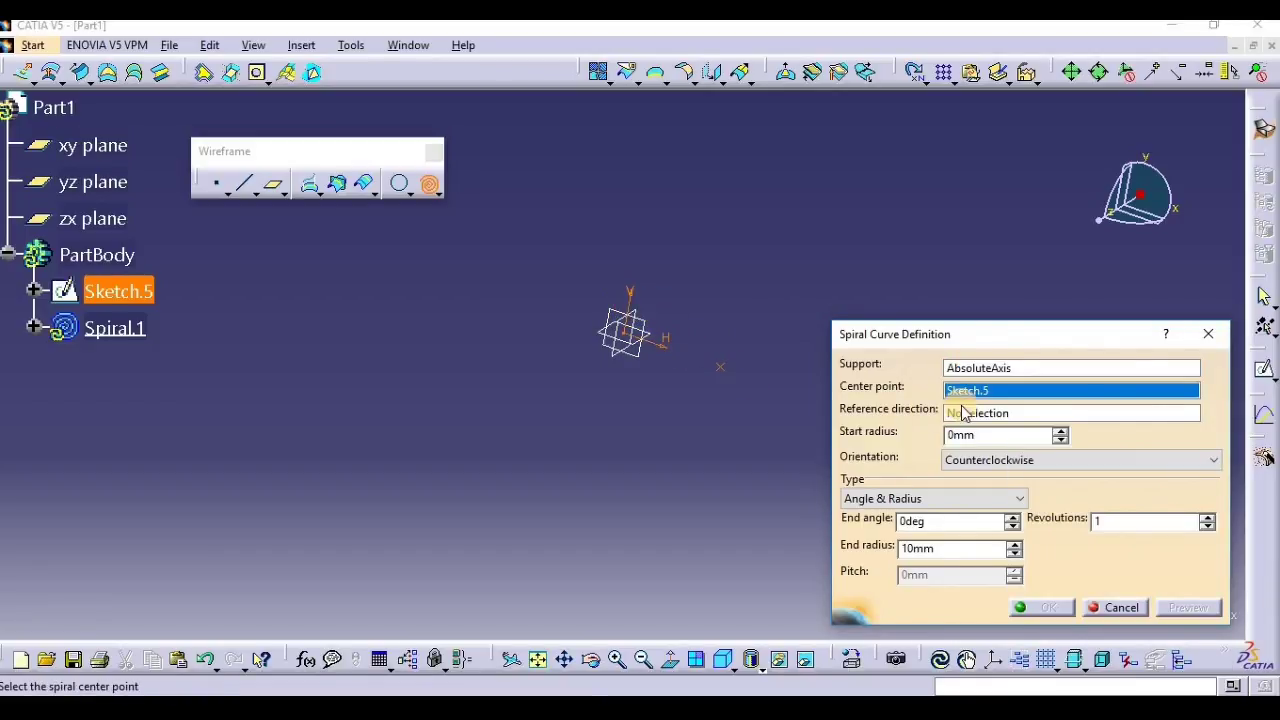
{"action": "right_click", "coordinate": [1001, 416]}
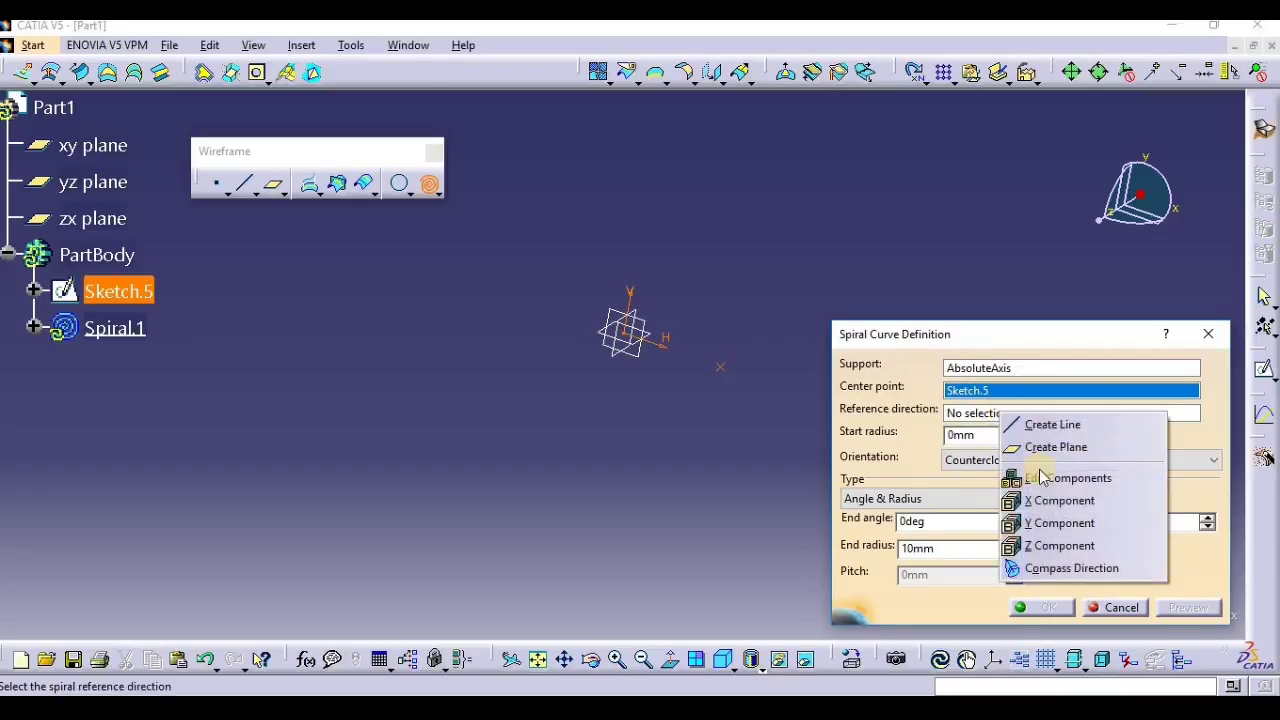
{"action": "left_click", "coordinate": [1062, 523]}
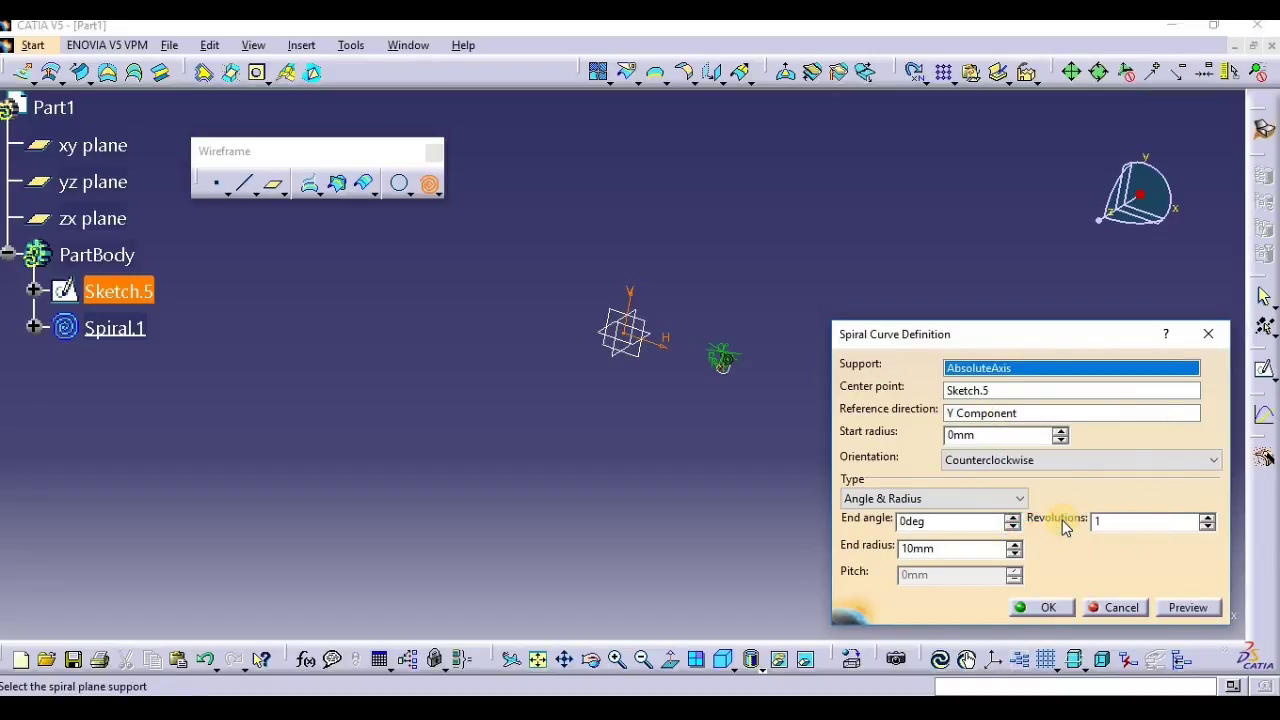
Preview the spiral with a start radius of 20 mm and 20 revolutions.
{"action": "double_click", "coordinate": [991, 433]}
{"action": "left_click", "coordinate": [1187, 608]}
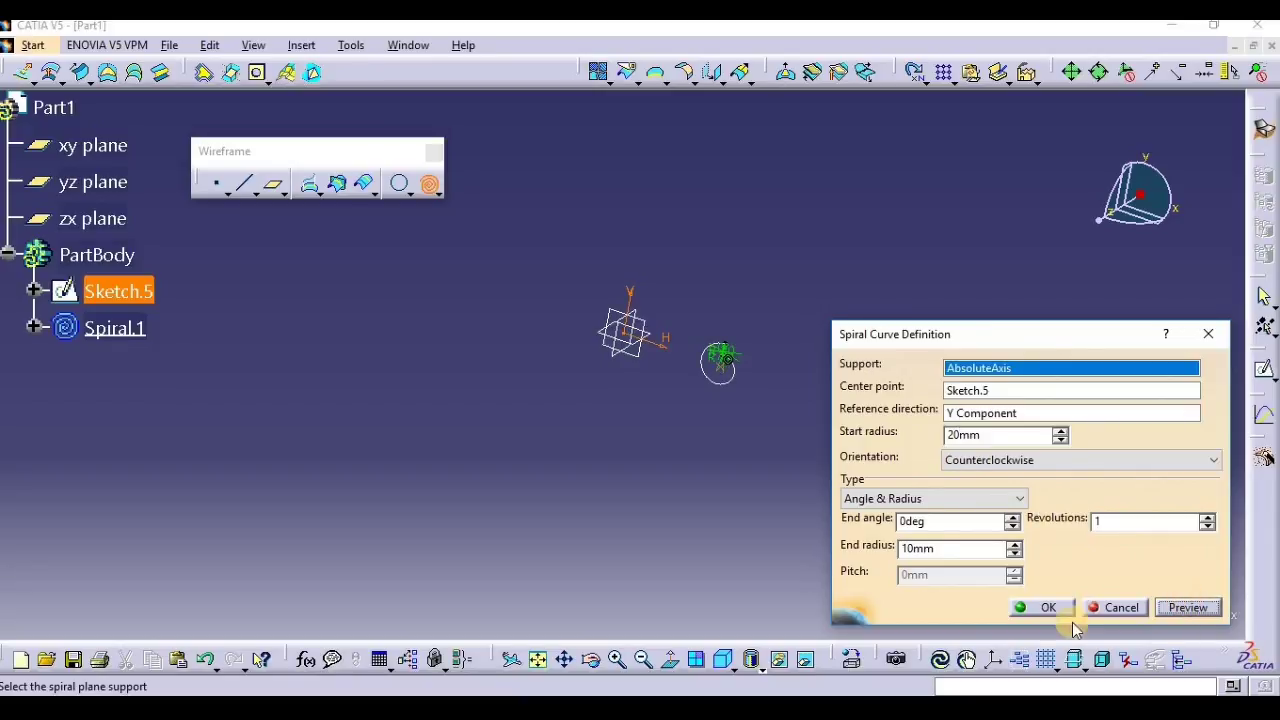
{"action": "double_click", "coordinate": [1100, 521]}
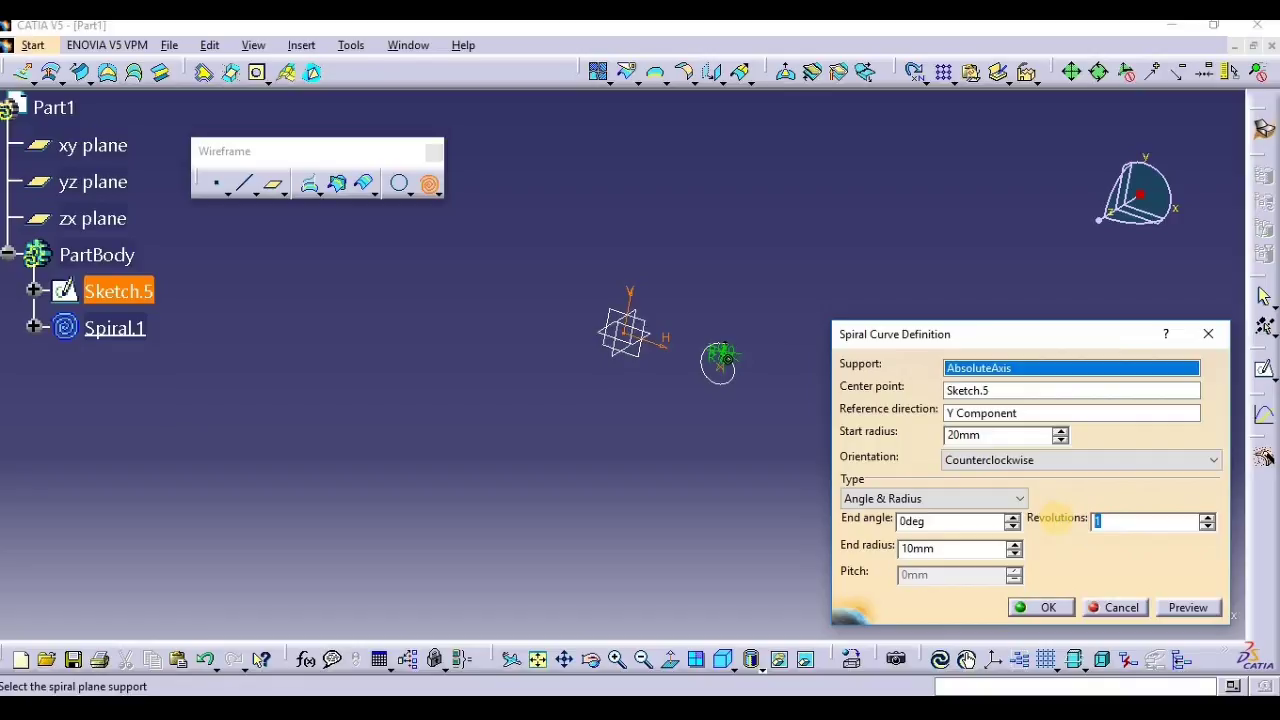
{"action": "left_click", "coordinate": [1197, 608]}
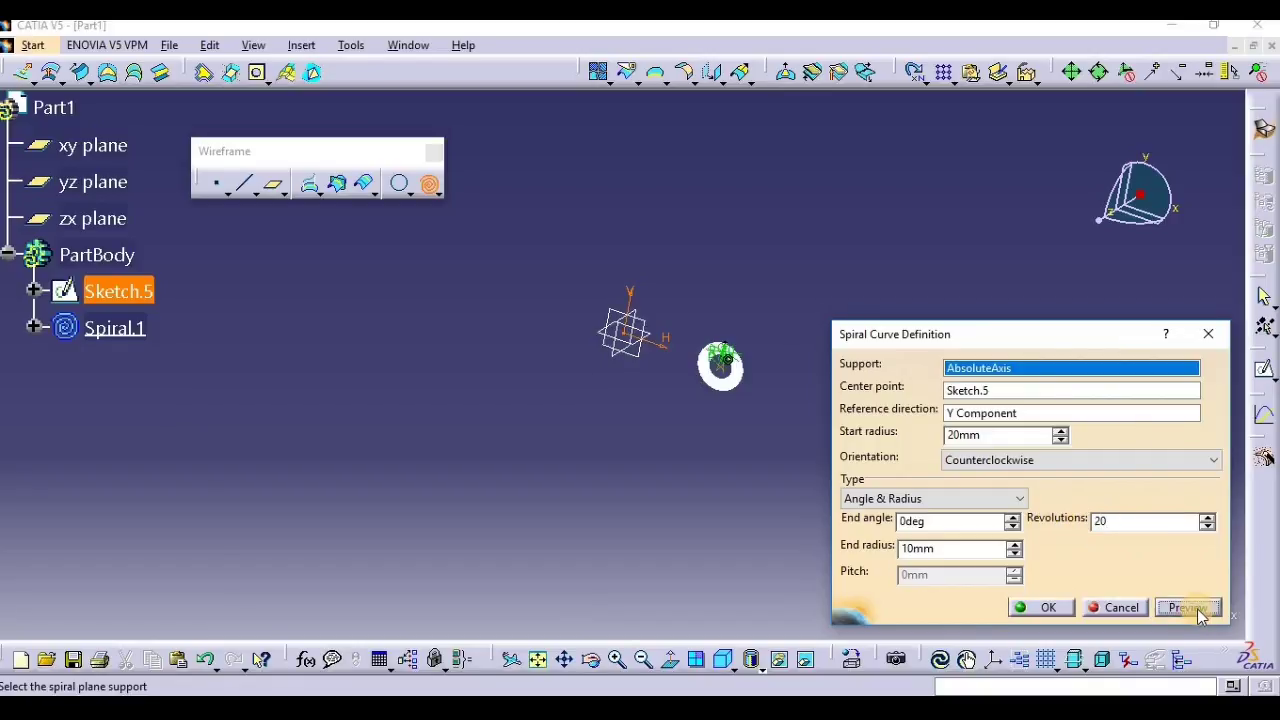
{"action": "middle_click_drag", "start_coordinate": [779, 400], "coordinate": [785, 425]}
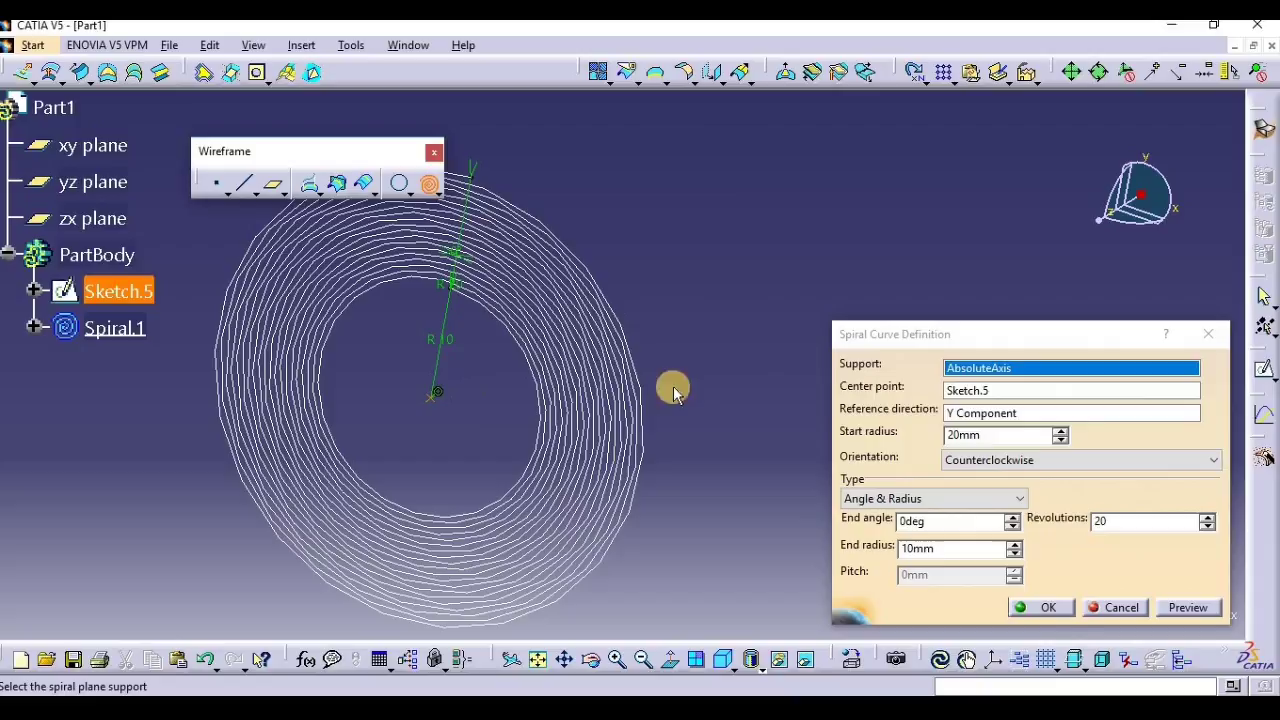
Return the spiral to 1 revolution and set its start radius to 0 mm.
{"action": "left_click", "coordinate": [968, 370]}
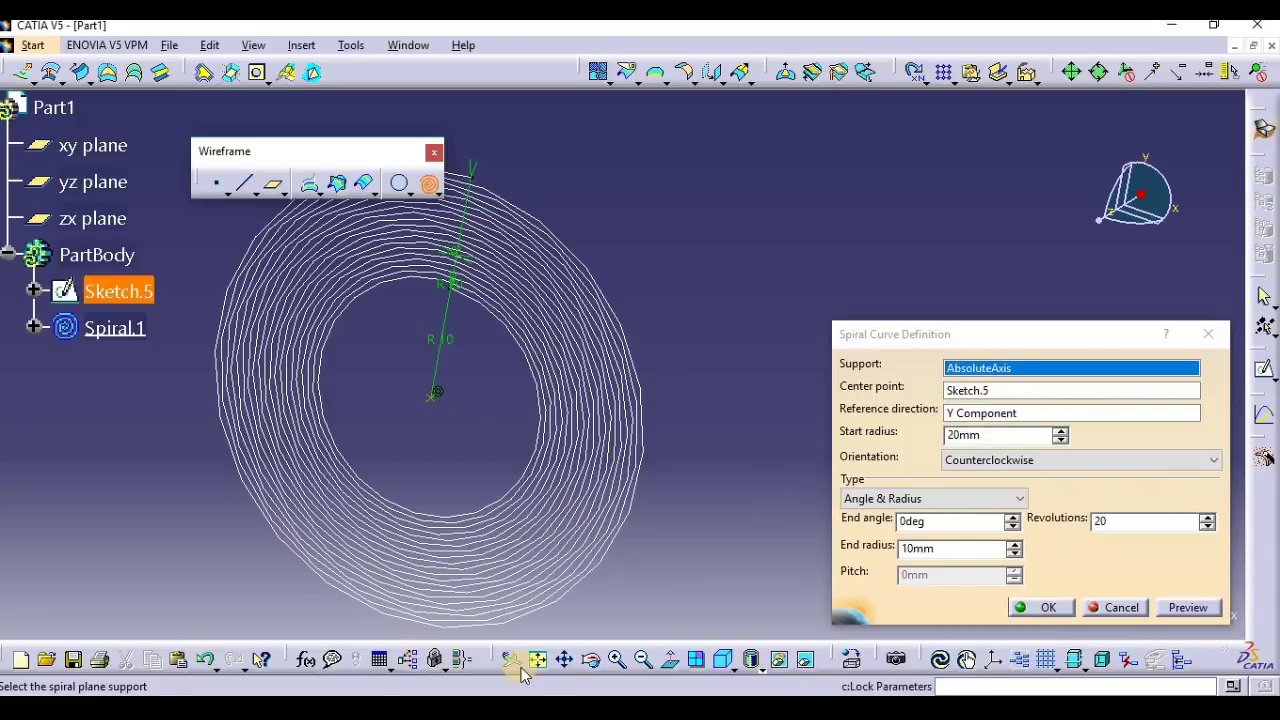
{"action": "left_click", "coordinate": [592, 658]}
{"action": "left_click", "coordinate": [475, 565]}
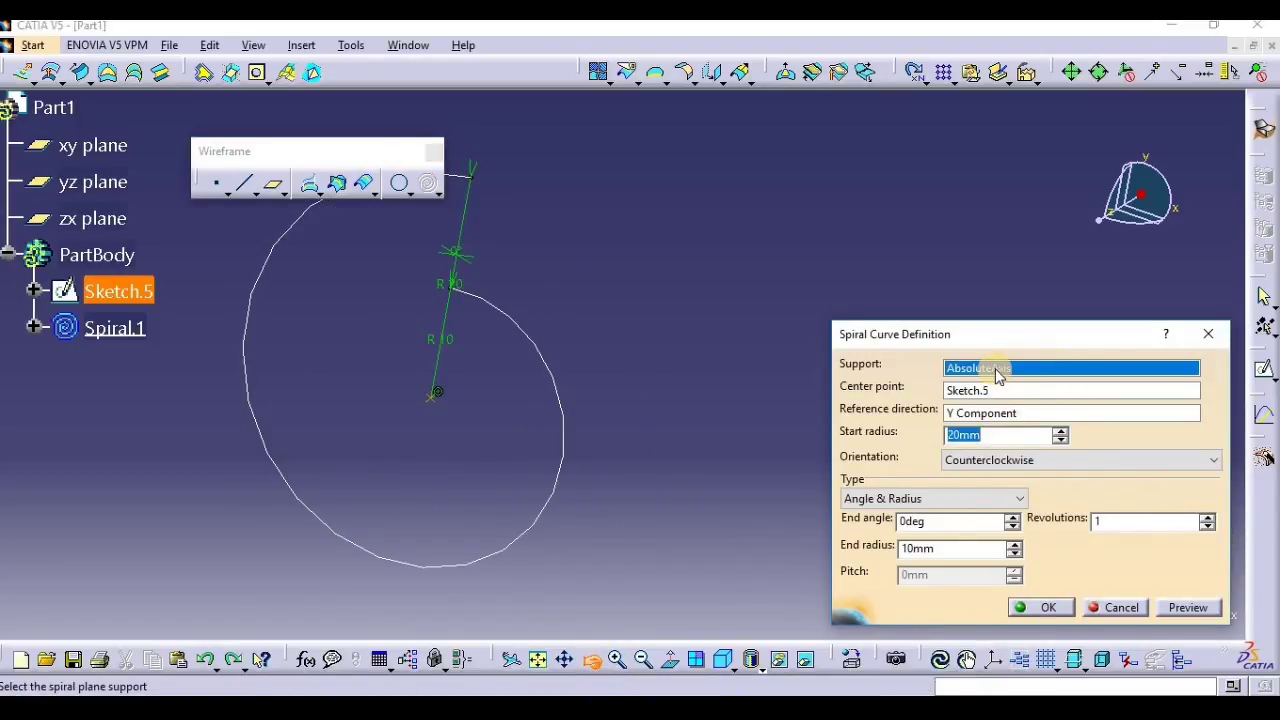
{"action": "type", "text": "0"}
{"action": "mouse_move", "coordinate": [777, 397]}
{"action": "middle_mouse_down"}
{"action": "mouse_move", "coordinate": [766, 500]}
{"action": "mouse_move", "coordinate": [571, 480]}
{"action": "middle_mouse_up"}
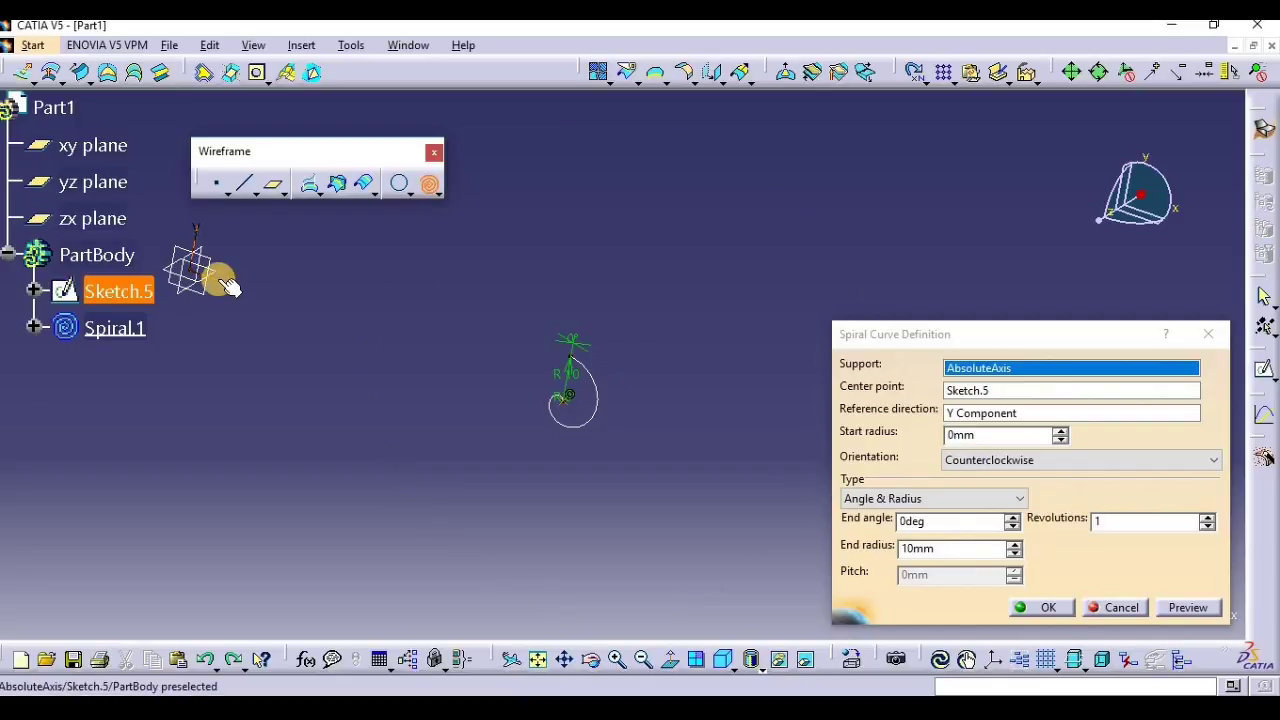
Set the spiral's start radius to 20 mm, its revolutions to 100 and its end angle to 30 deg, and preview it.
{"action": "left_click", "coordinate": [218, 279]}
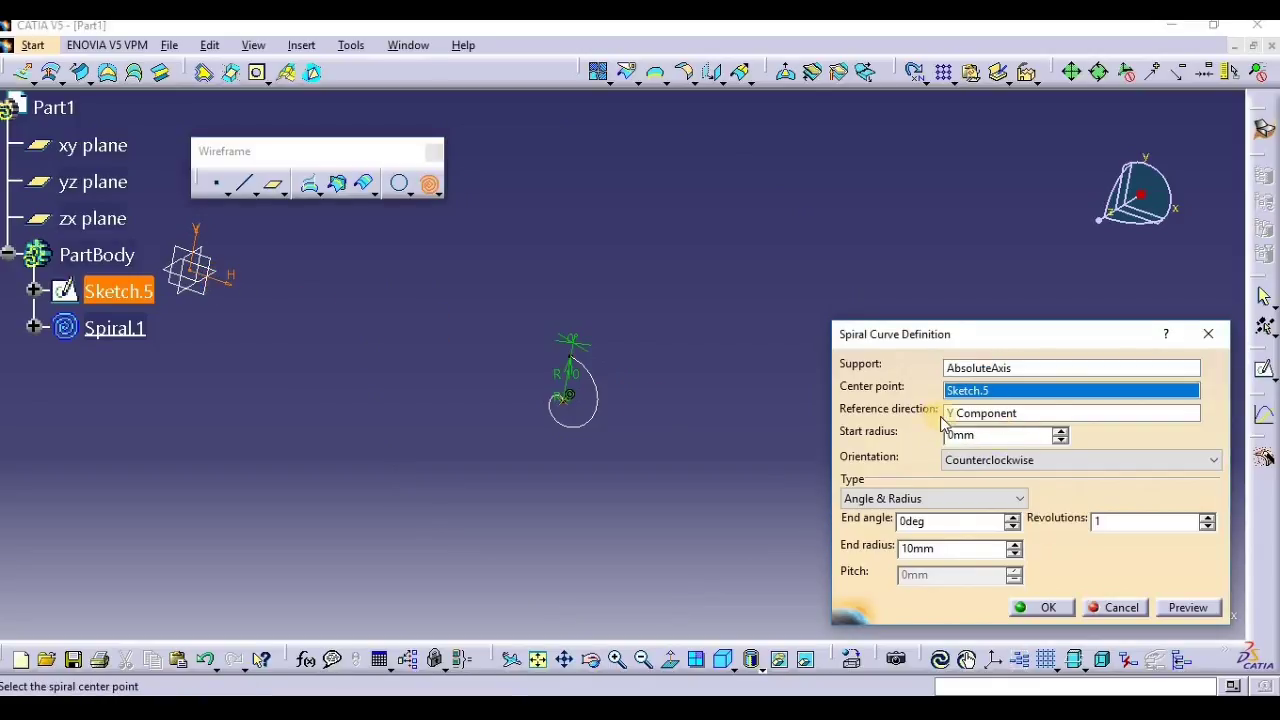
{"action": "left_click_drag", "start_coordinate": [996, 440], "coordinate": [836, 446]}
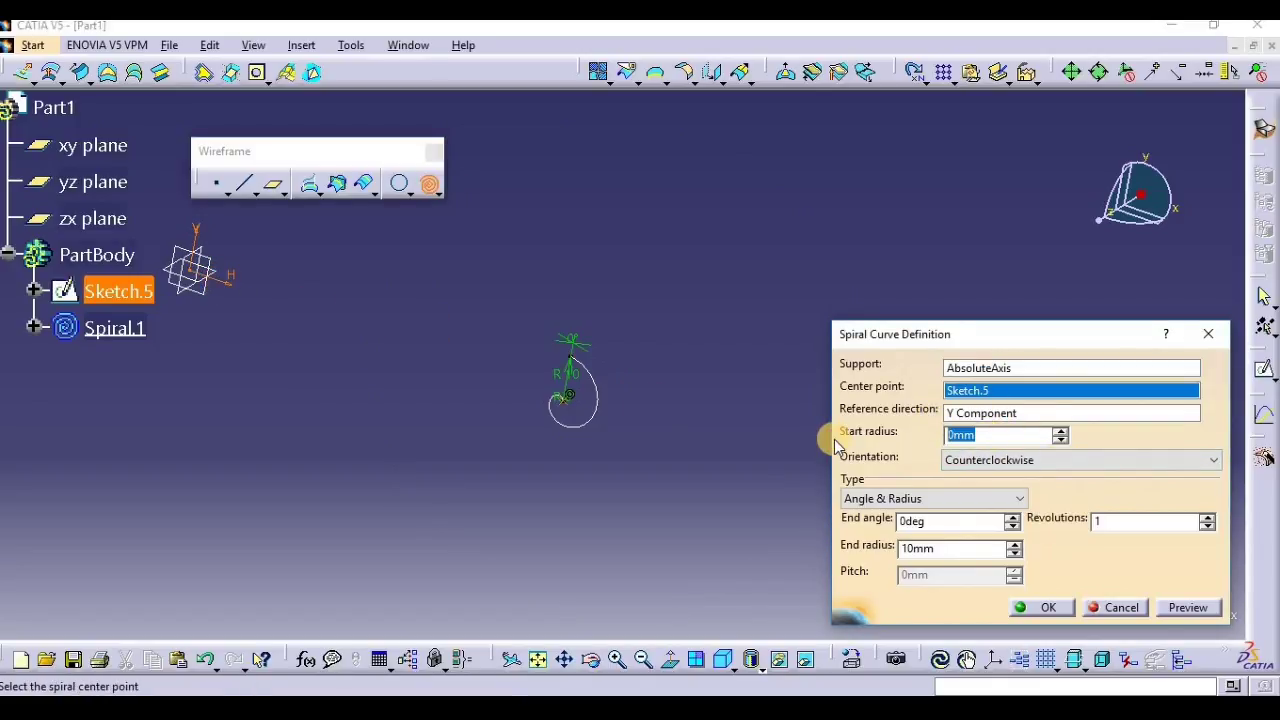
{"action": "double_click", "coordinate": [1140, 521]}
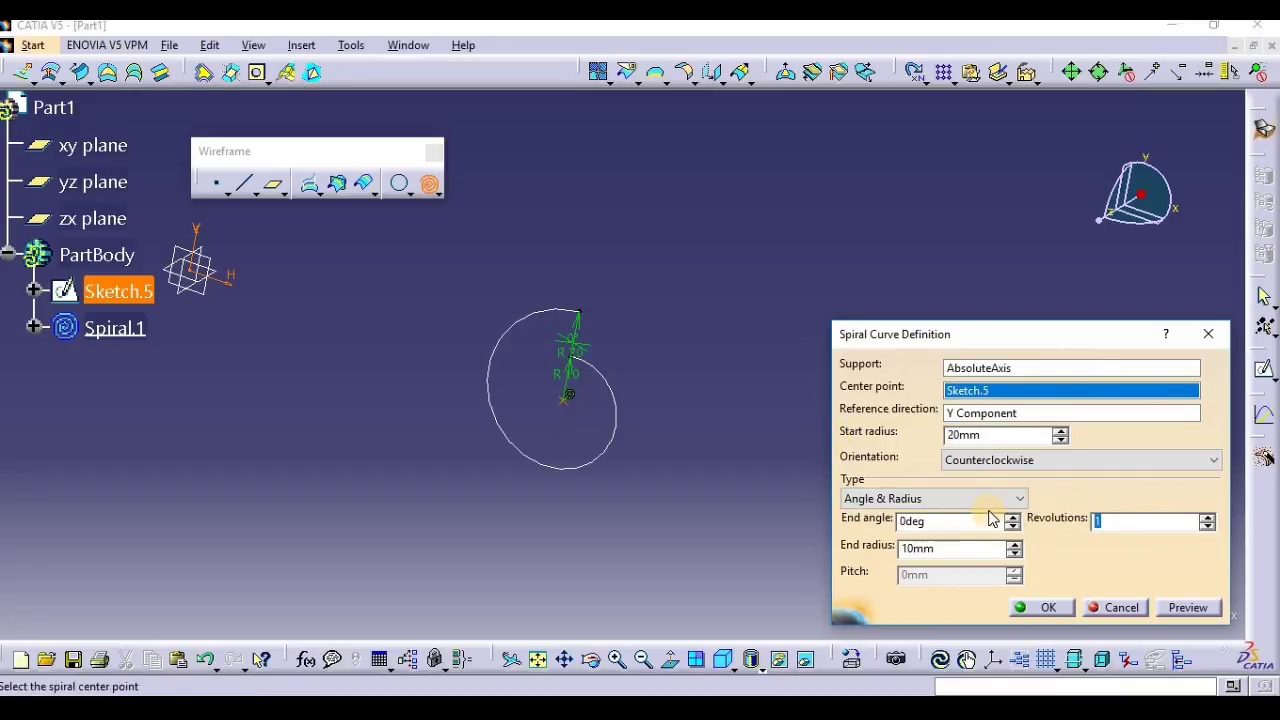
{"action": "type", "text": "100"}
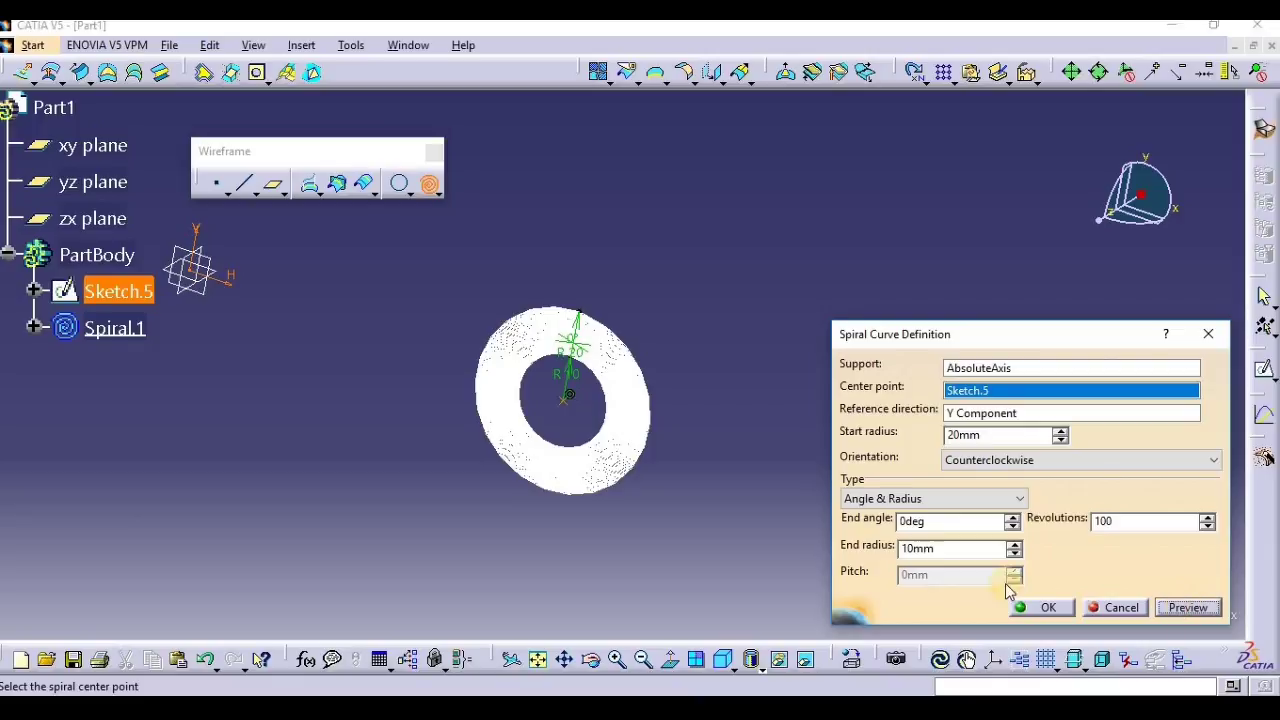
{"action": "middle_click_drag", "start_coordinate": [634, 509], "coordinate": [675, 541], "text": "ctrl"}
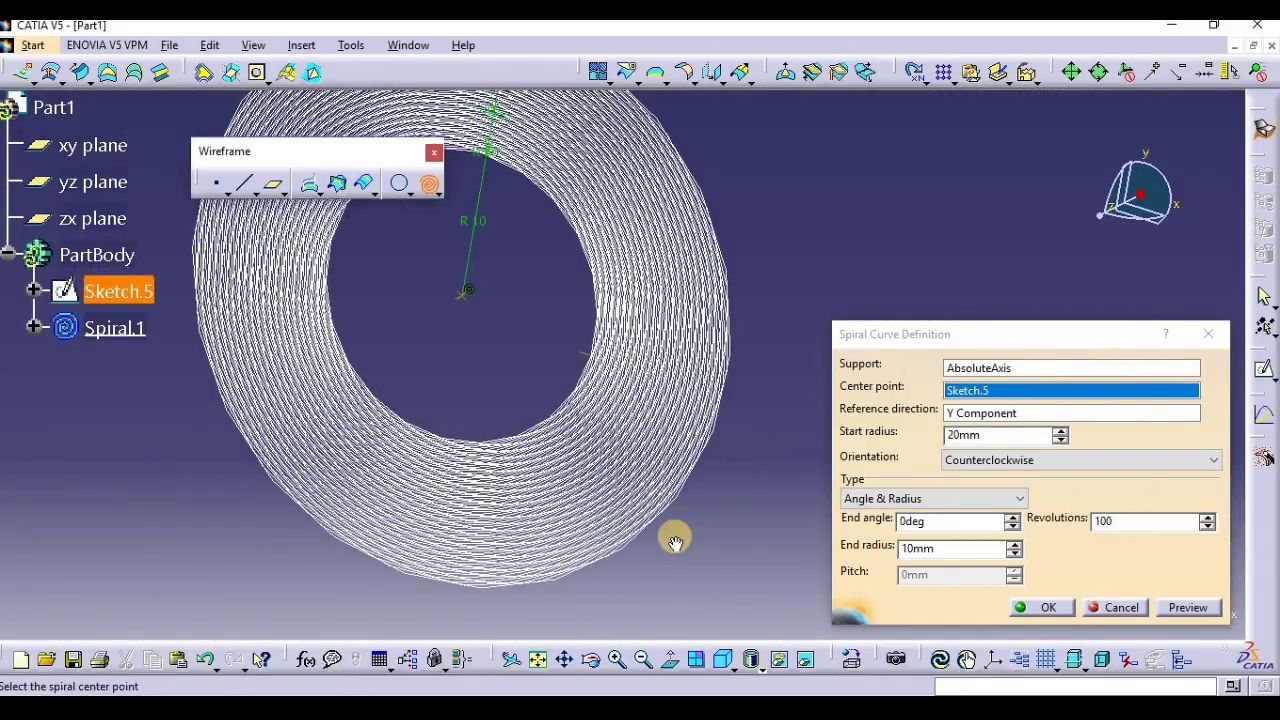
{"action": "left_click", "coordinate": [926, 522]}
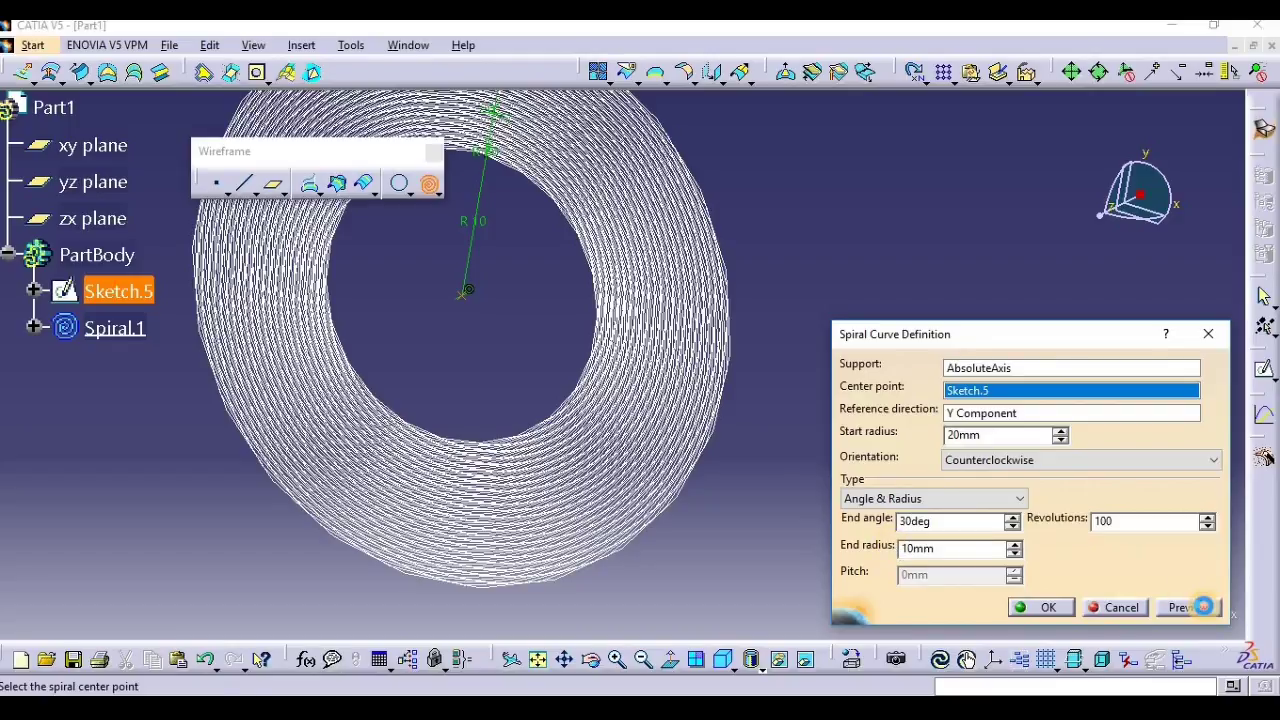
Examine the previewed spiral's windings and its end angle around the center point from several viewing angles.
{"action": "middle_click_drag", "start_coordinate": [503, 309], "coordinate": [270, 185], "text": "ctrl"}
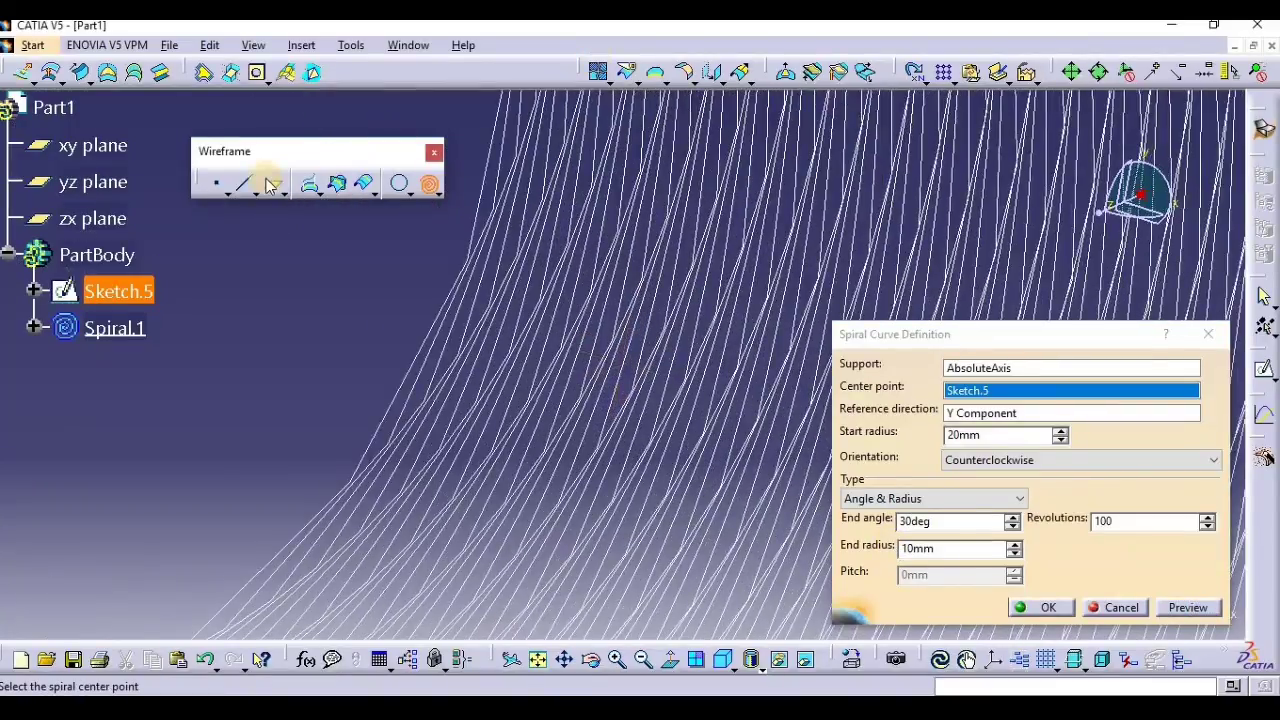
{"action": "middle_click_drag", "start_coordinate": [374, 429], "coordinate": [542, 500]}
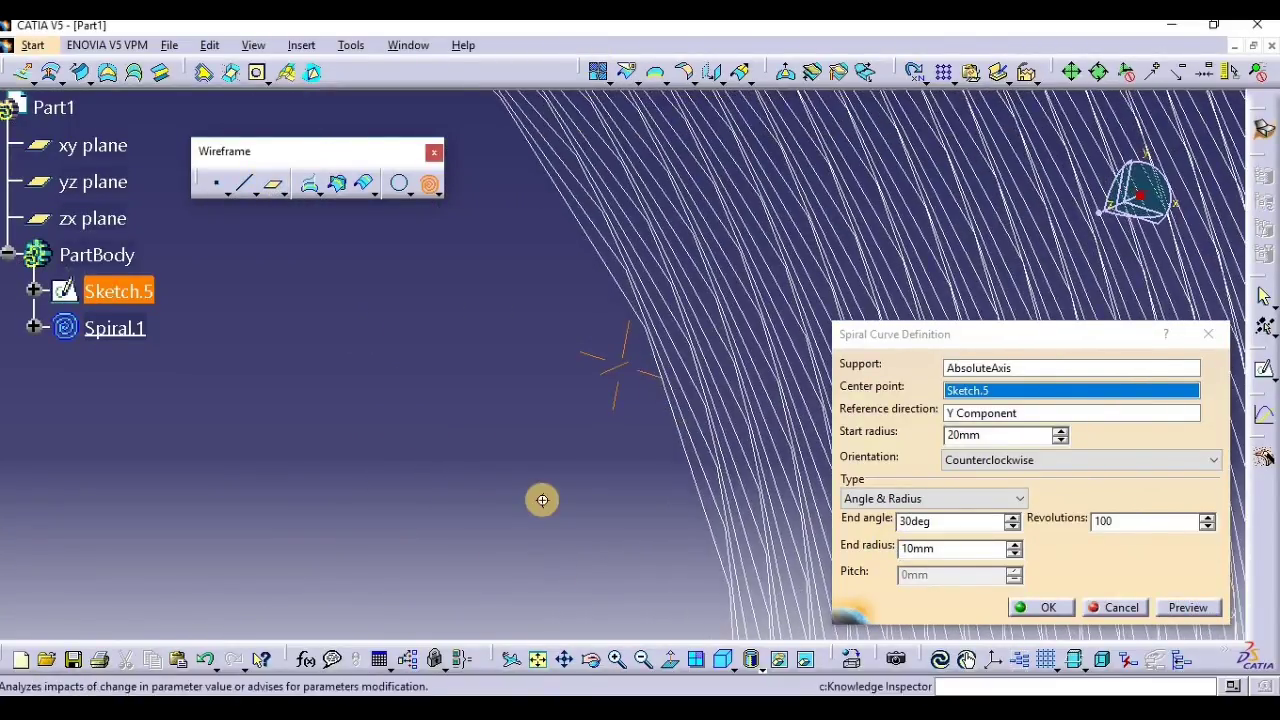
{"action": "left_click", "coordinate": [537, 659]}
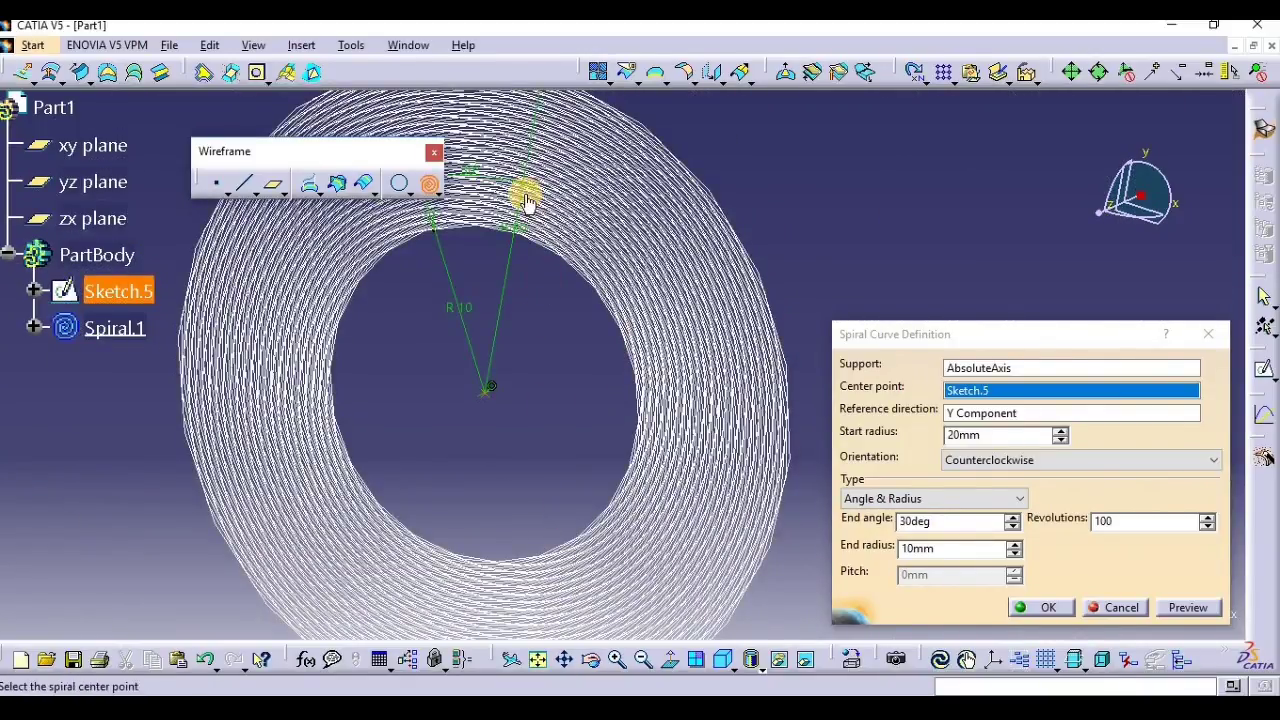
{"action": "left_click", "coordinate": [592, 660]}
{"action": "left_click_drag", "start_coordinate": [189, 586], "coordinate": [441, 371]}
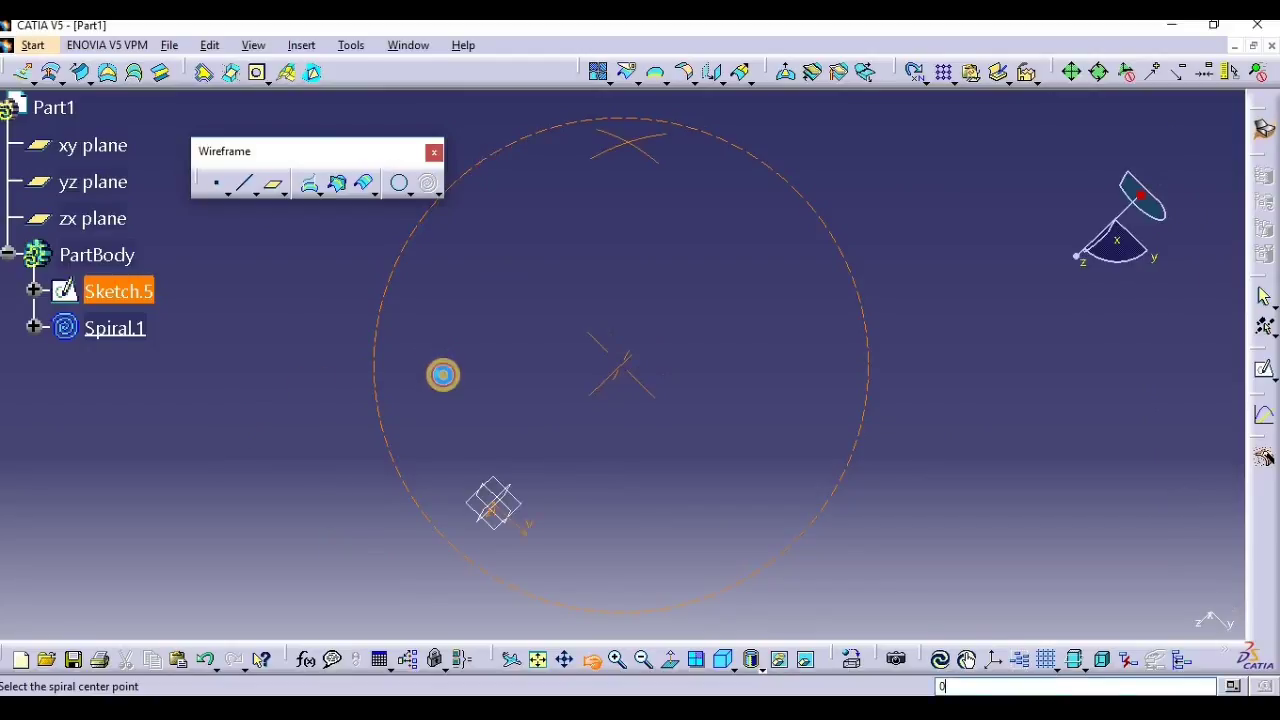
{"action": "left_click", "coordinate": [545, 659]}
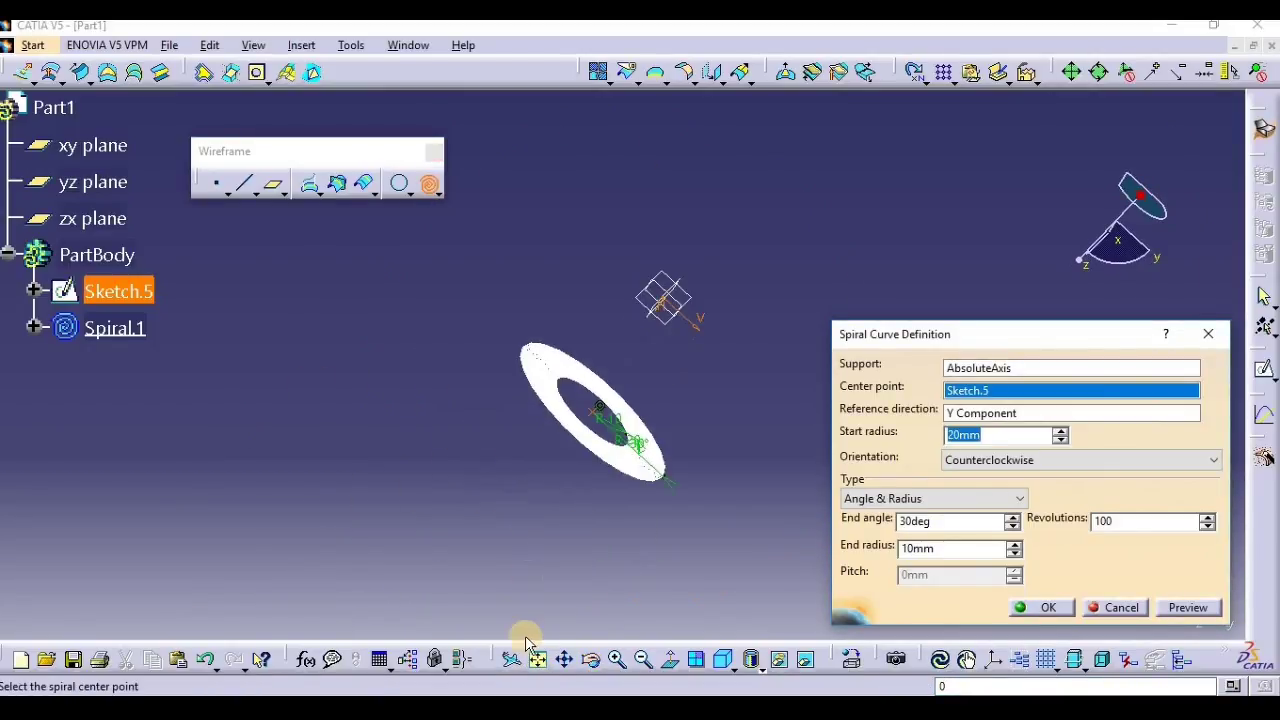
{"action": "left_click_drag", "start_coordinate": [507, 492], "coordinate": [620, 543]}
{"action": "middle_click_drag", "start_coordinate": [669, 284], "coordinate": [669, 268], "text": "ctrl"}
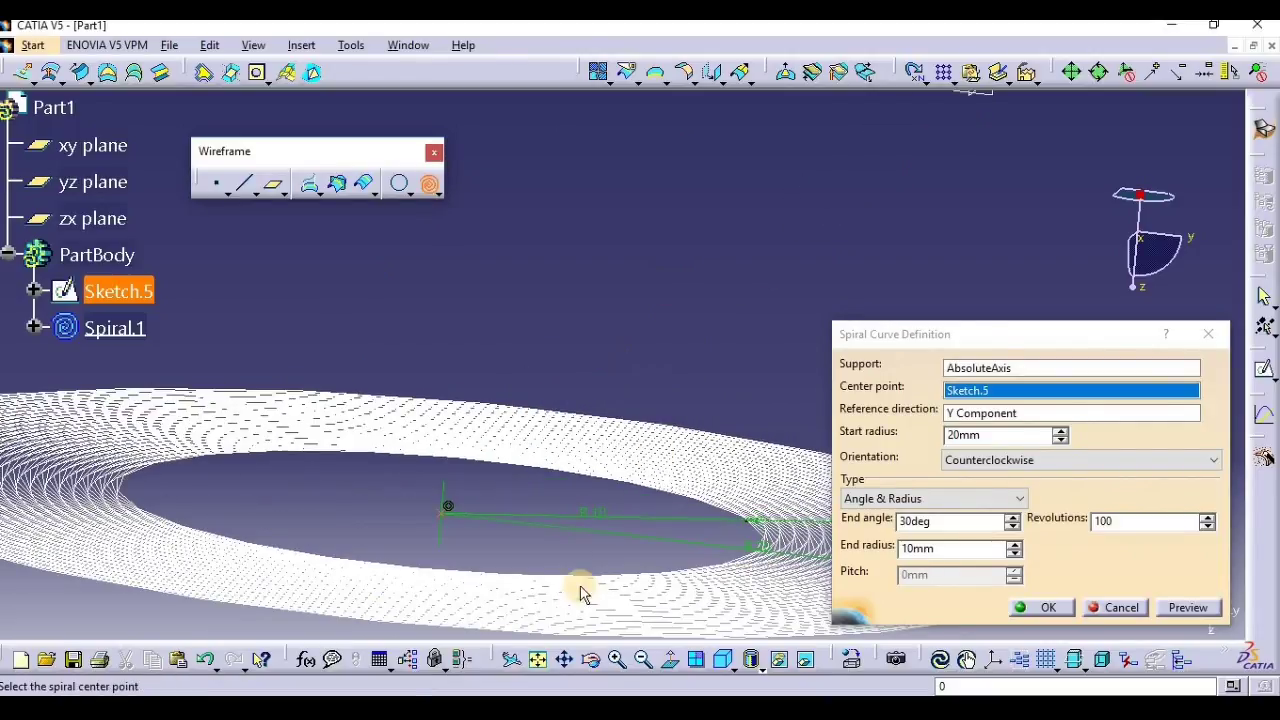
{"action": "middle_click_drag", "start_coordinate": [479, 482], "coordinate": [452, 408]}
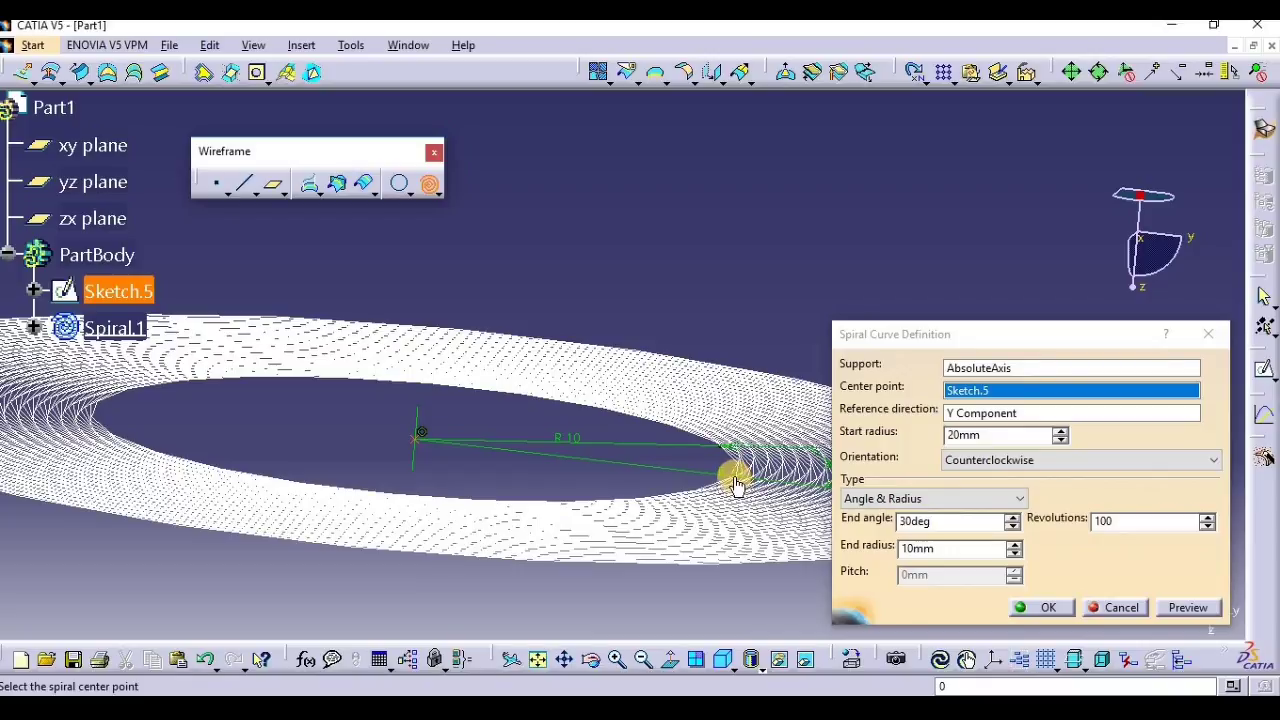
Change the spiral type to Angle & Pitch and set its pitch to 20 mm.
{"action": "left_click", "coordinate": [965, 499]}
{"action": "left_click", "coordinate": [908, 531]}
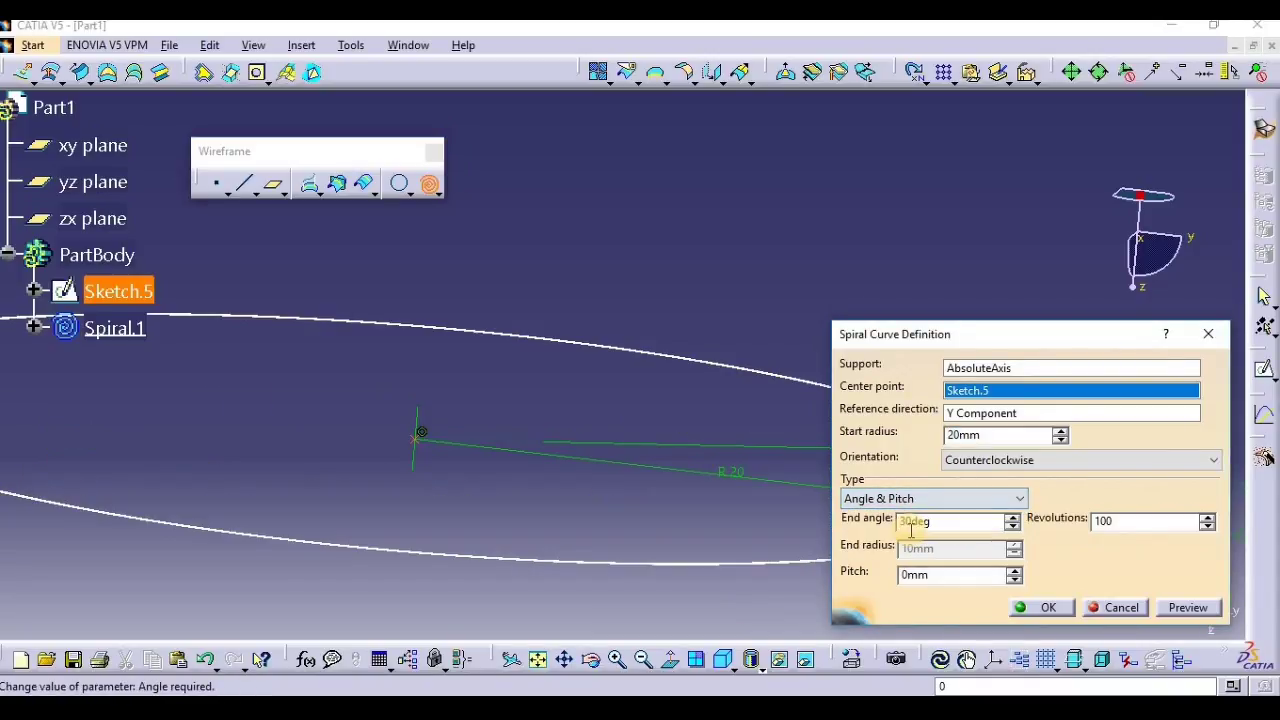
{"action": "middle_click_drag", "start_coordinate": [620, 518], "coordinate": [640, 623]}
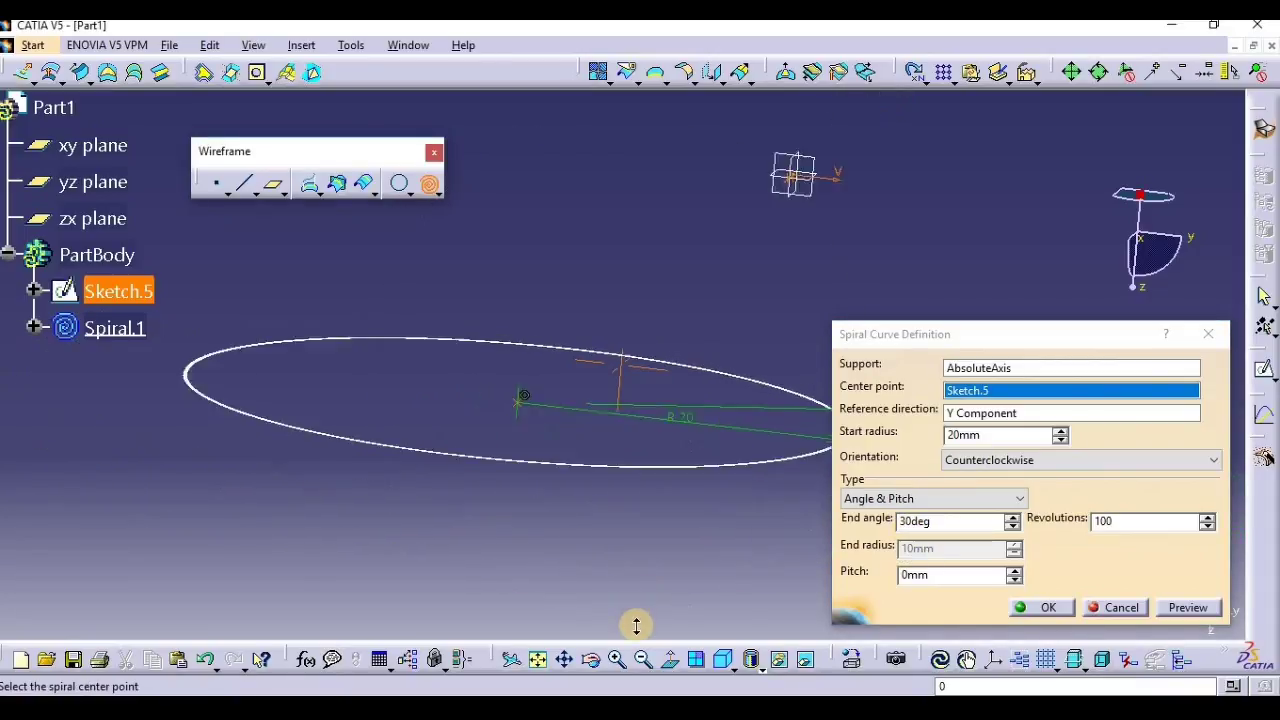
{"action": "left_click", "coordinate": [888, 569]}
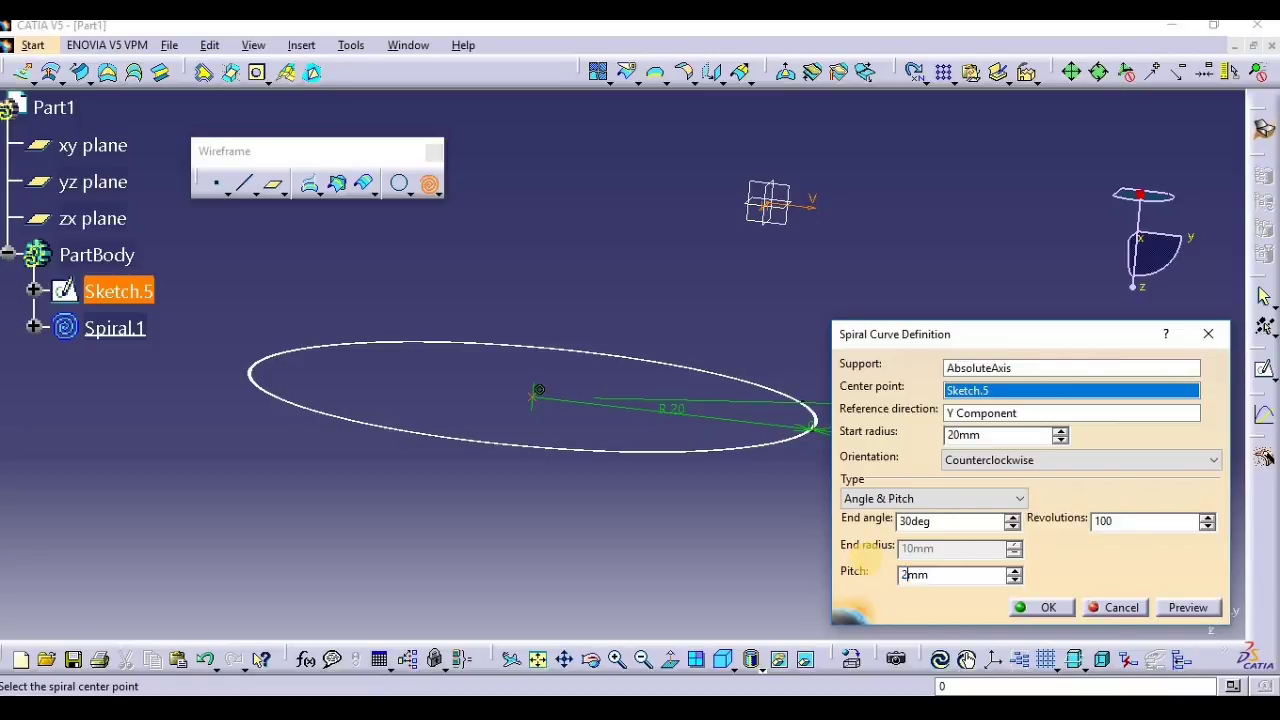
Set the spiral's revolutions to 50 and create the spiral.
{"action": "double_click", "coordinate": [1105, 520]}
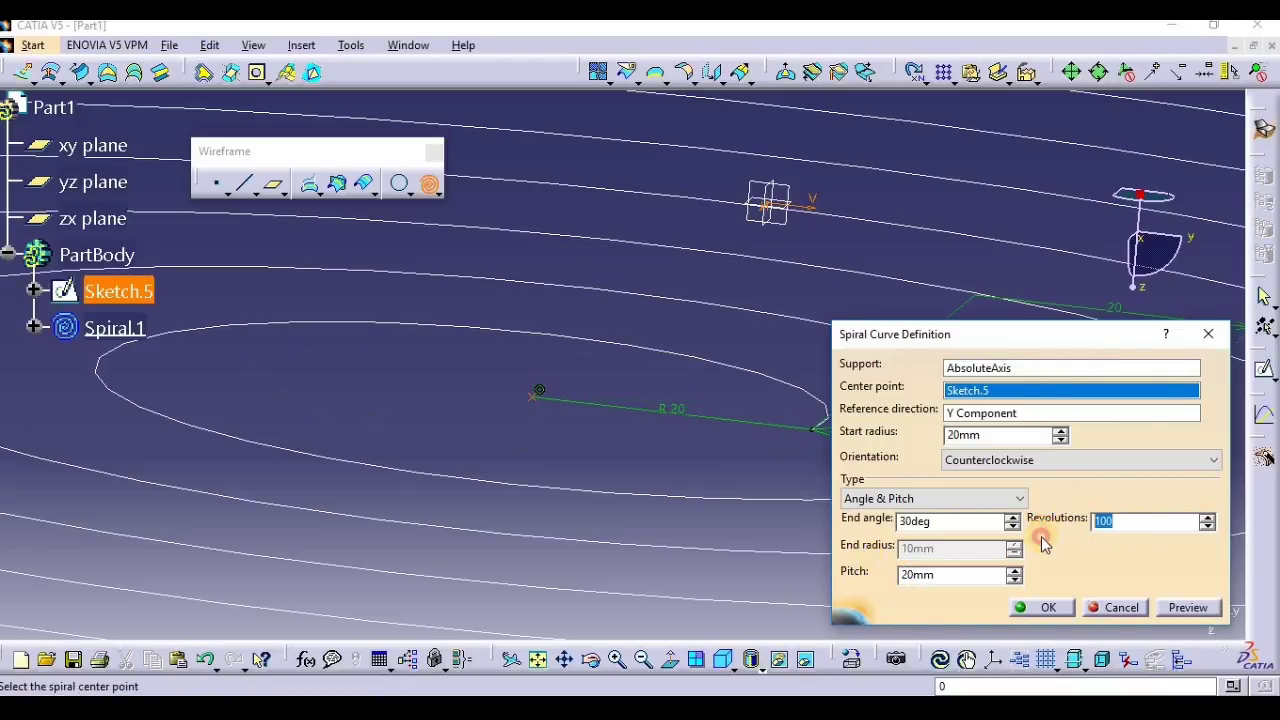
{"action": "type", "text": "50"}
{"action": "left_click", "coordinate": [680, 420]}
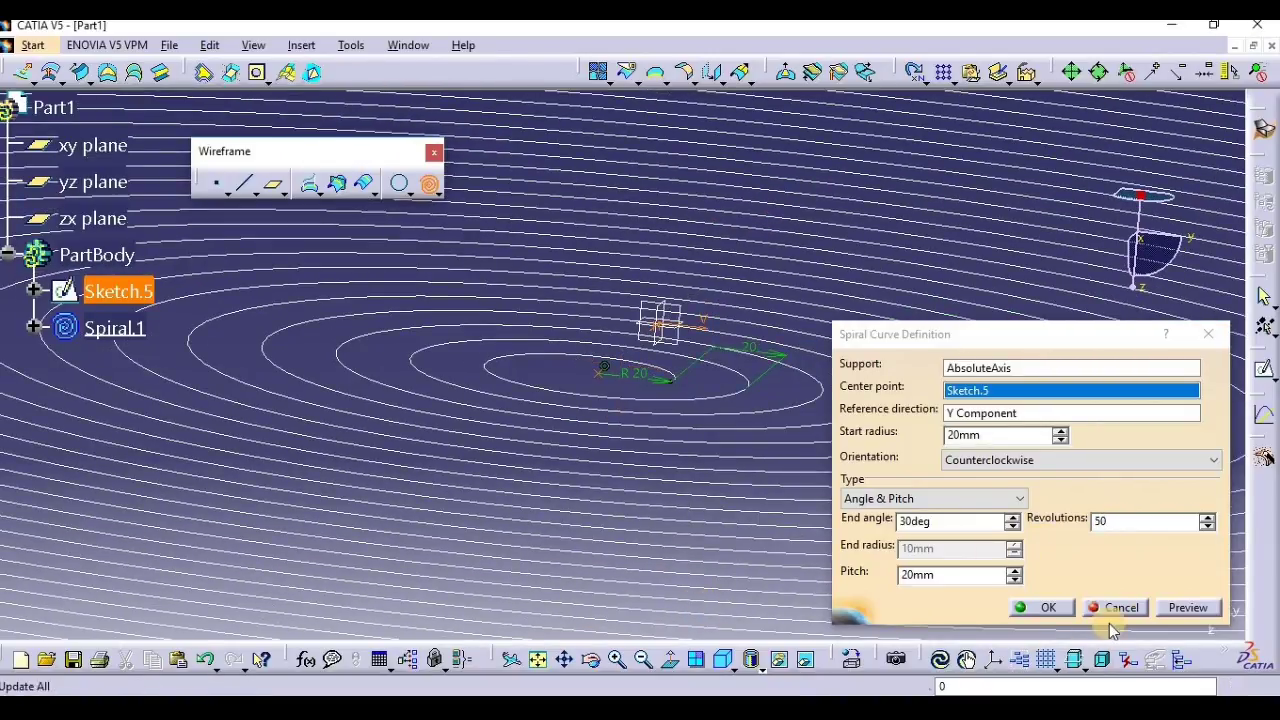
{"action": "left_click", "coordinate": [1040, 607]}
Reopen the spiral's definition, change its type to Radius & Pitch and preview it with a 10 mm end radius.
{"action": "middle_click_drag", "start_coordinate": [643, 400], "coordinate": [688, 585]}
{"action": "left_click", "coordinate": [595, 665]}
{"action": "left_click_drag", "start_coordinate": [774, 491], "coordinate": [528, 578]}
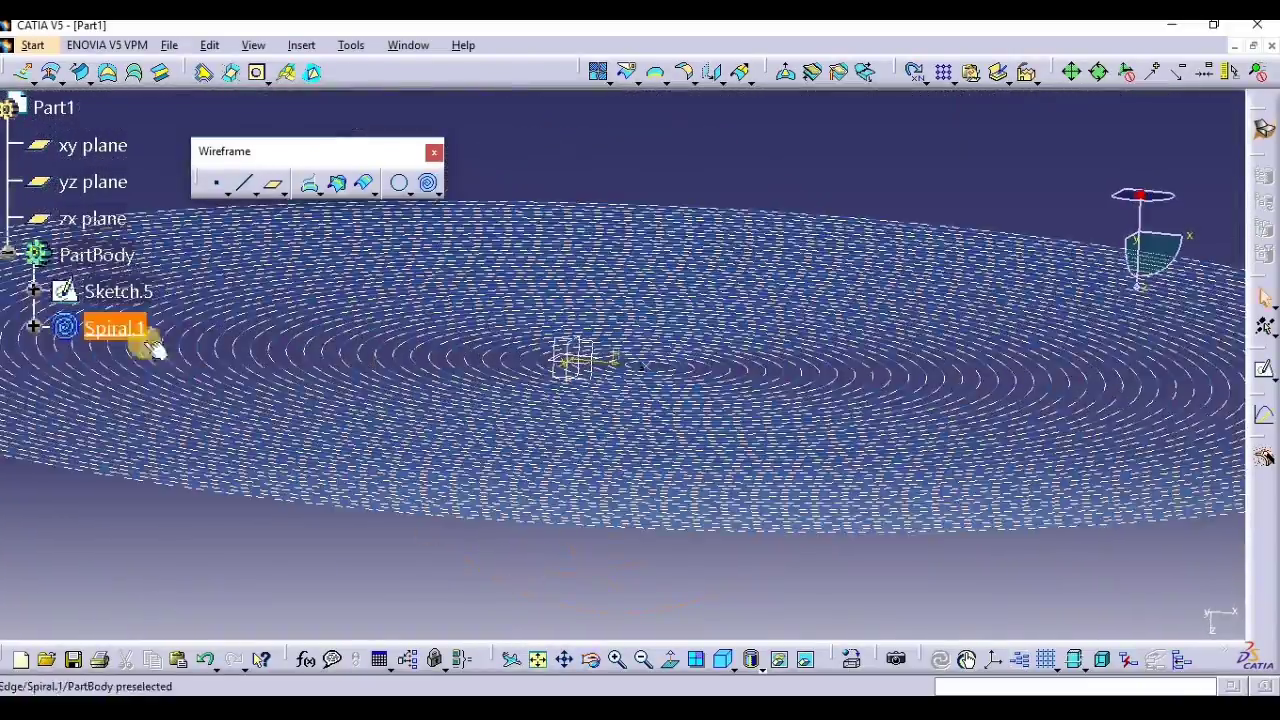
{"action": "double_click", "coordinate": [122, 332]}
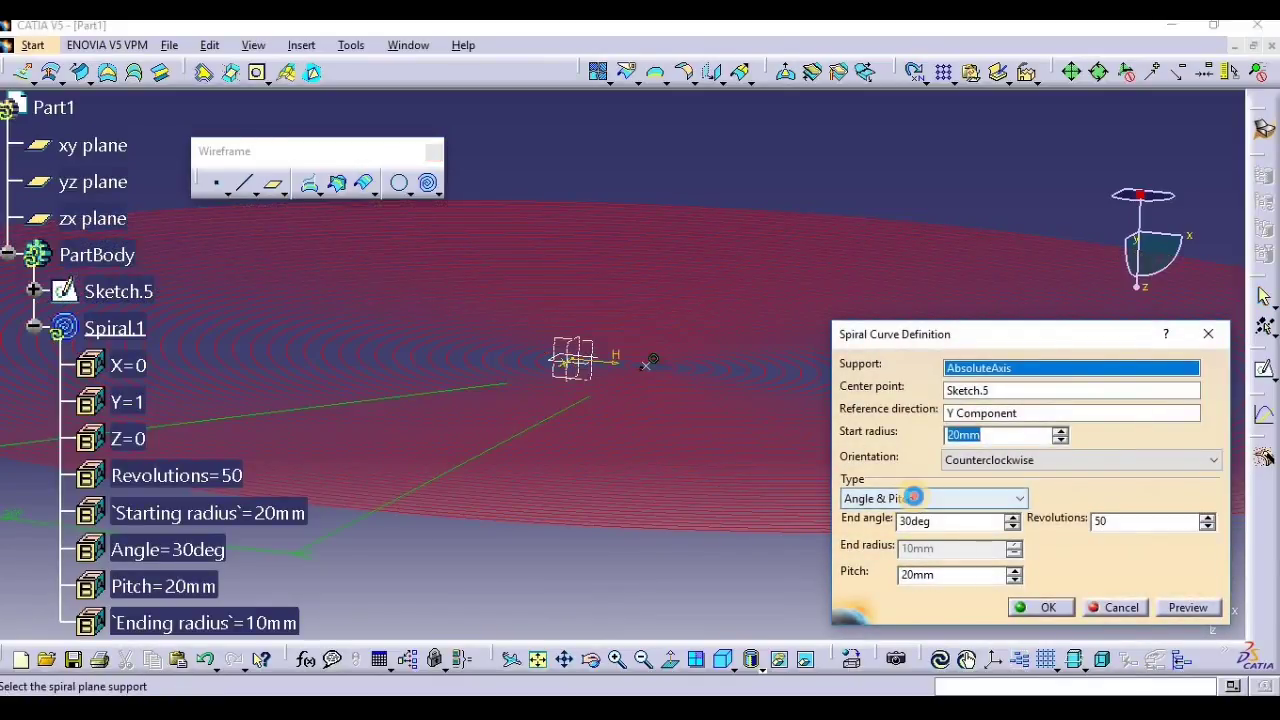
{"action": "left_click", "coordinate": [913, 497]}
{"action": "left_click", "coordinate": [905, 543]}
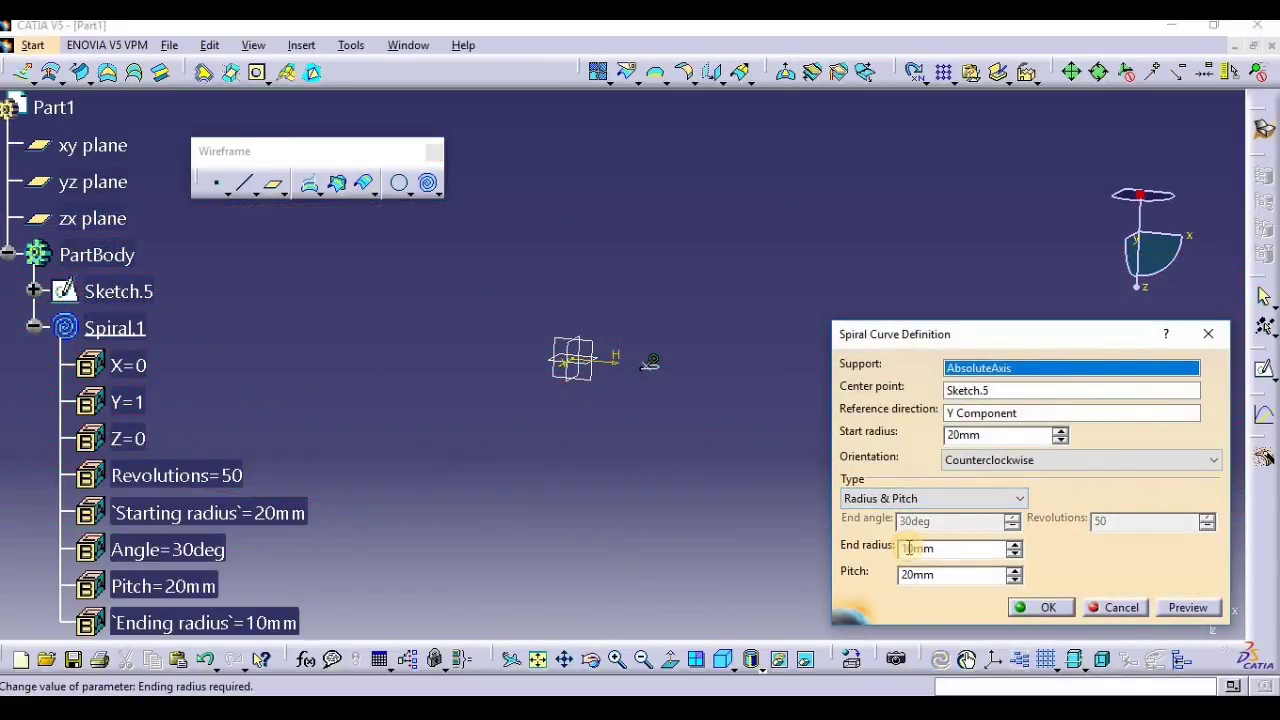
{"action": "left_click_drag", "start_coordinate": [916, 549], "coordinate": [884, 551]}
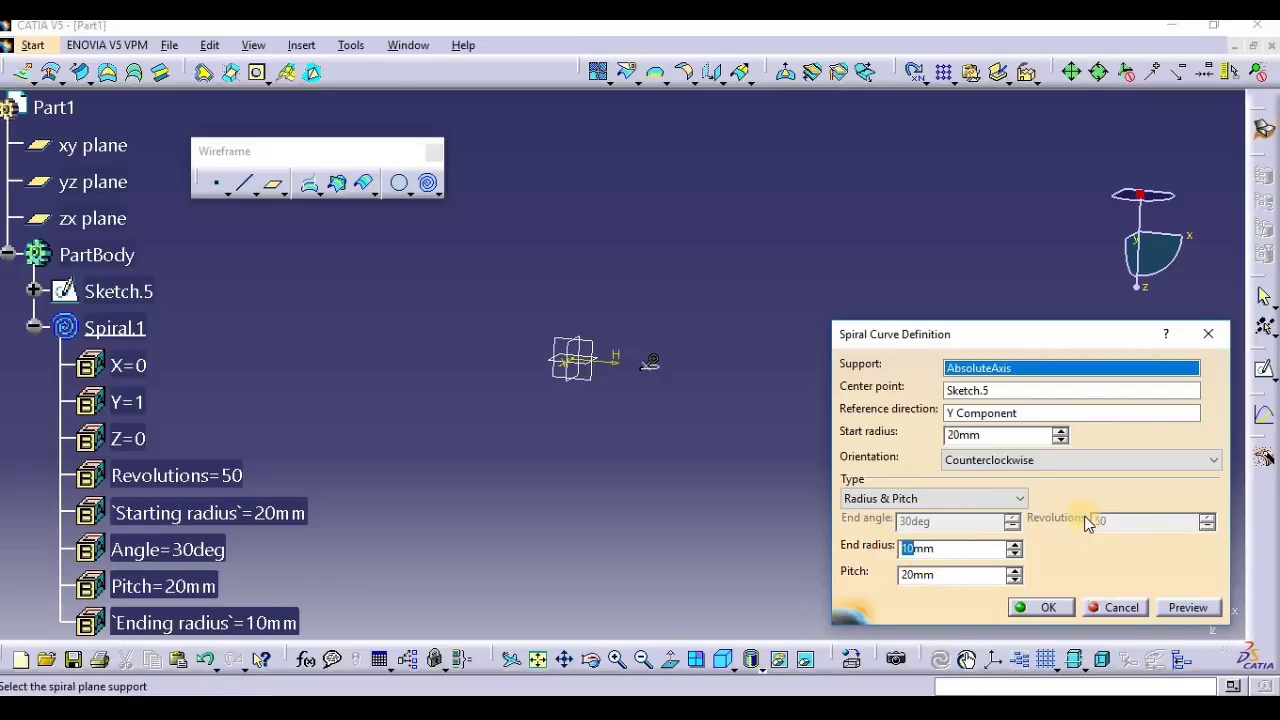
{"action": "left_click", "coordinate": [1188, 608]}
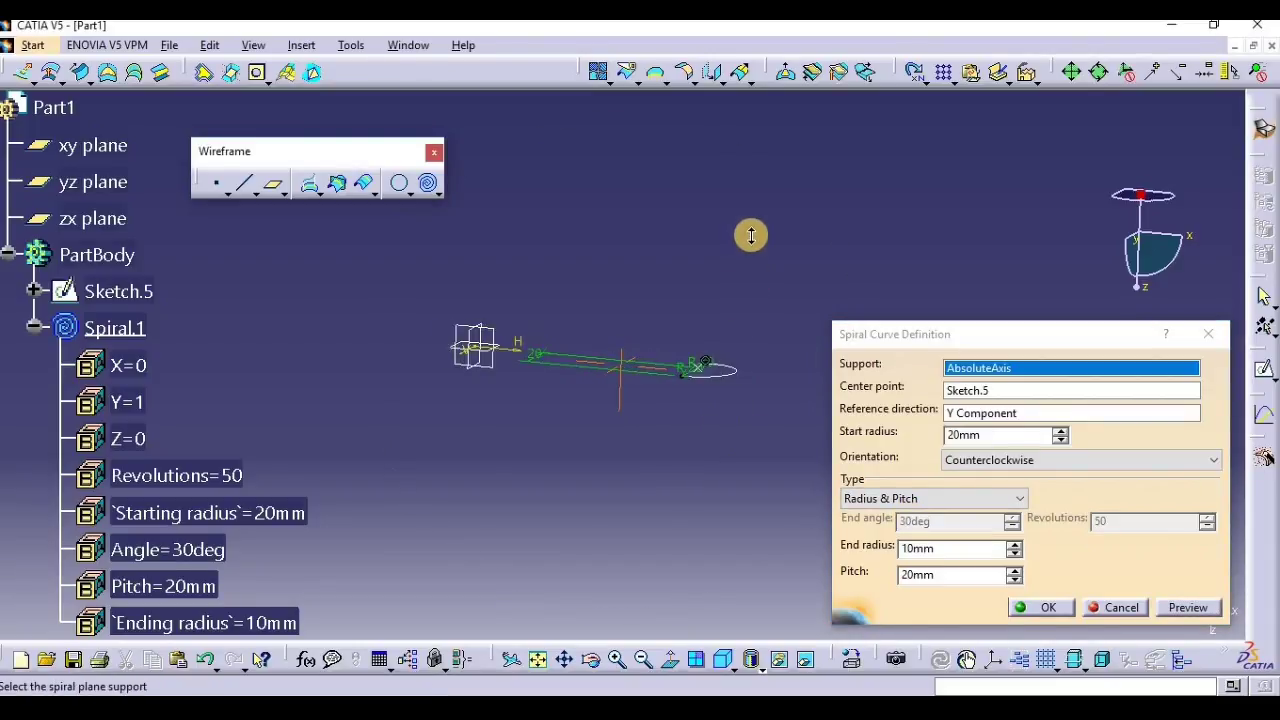
{"action": "middle_click_drag", "start_coordinate": [728, 473], "coordinate": [501, 328]}
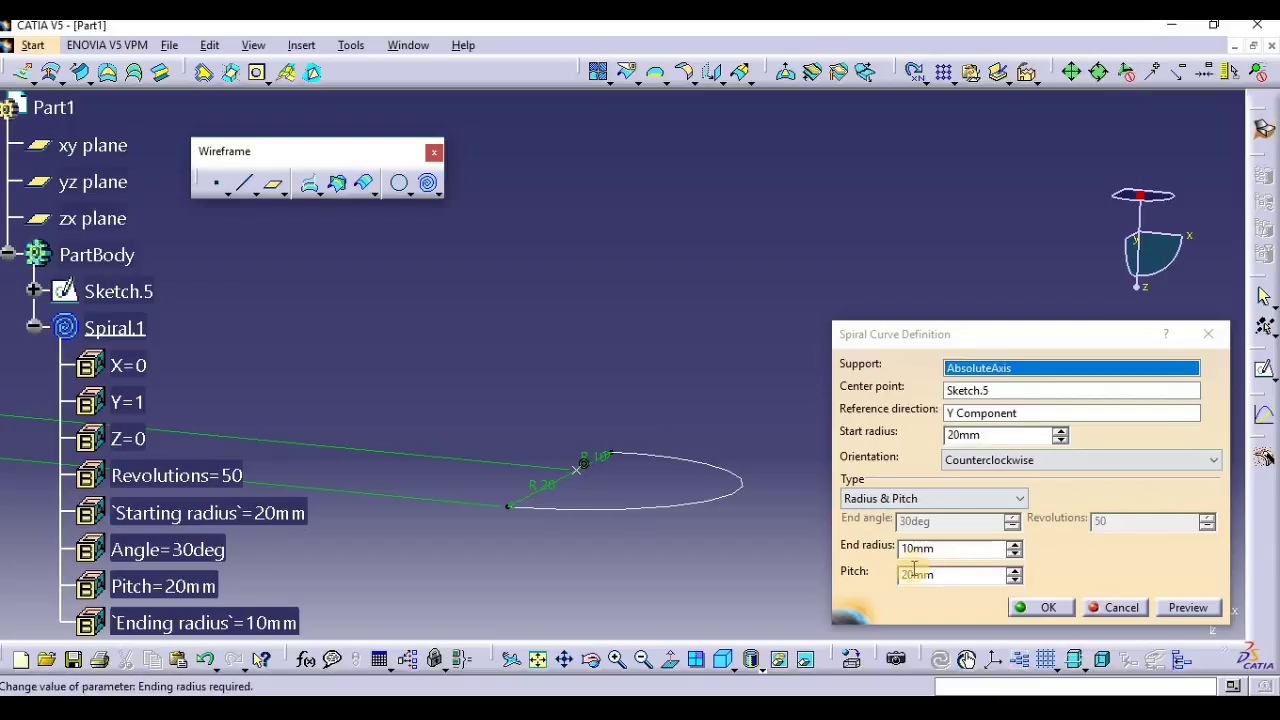
Preview the spiral with a pitch of 100 mm, and change its type to Angle & Pitch.
{"action": "left_click_drag", "start_coordinate": [913, 574], "coordinate": [834, 569]}
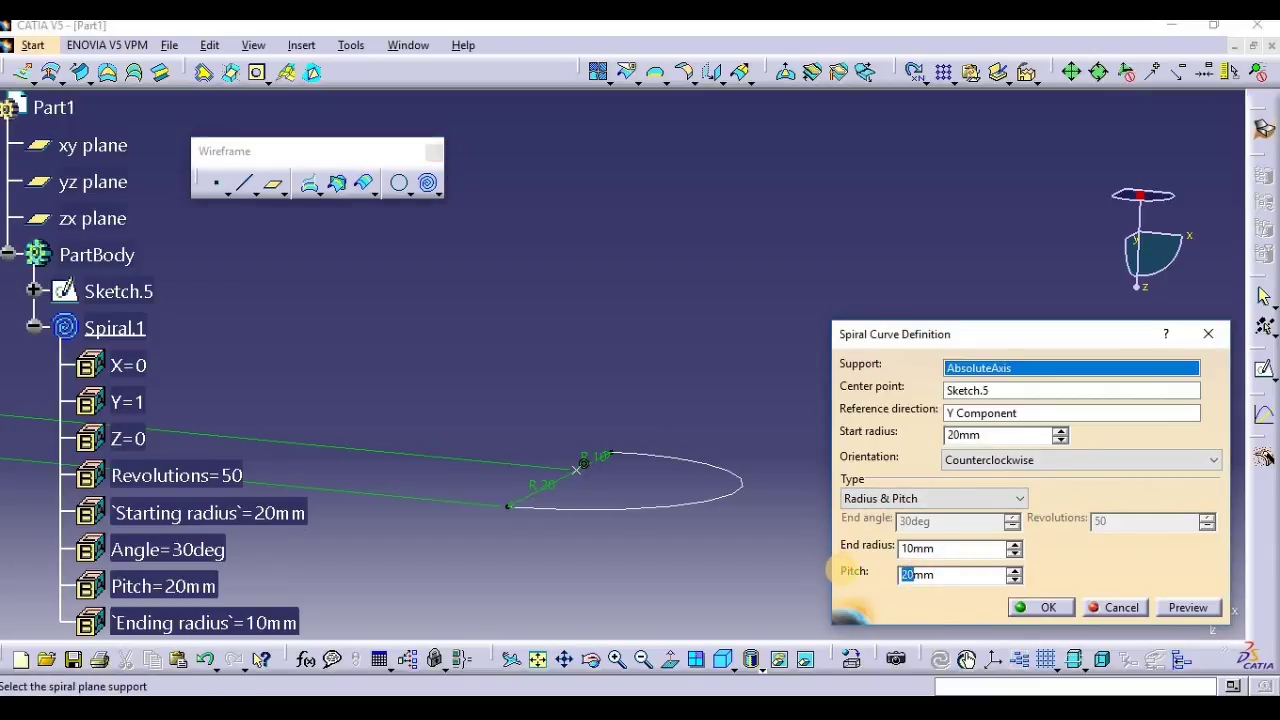
{"action": "left_click", "coordinate": [1193, 608]}
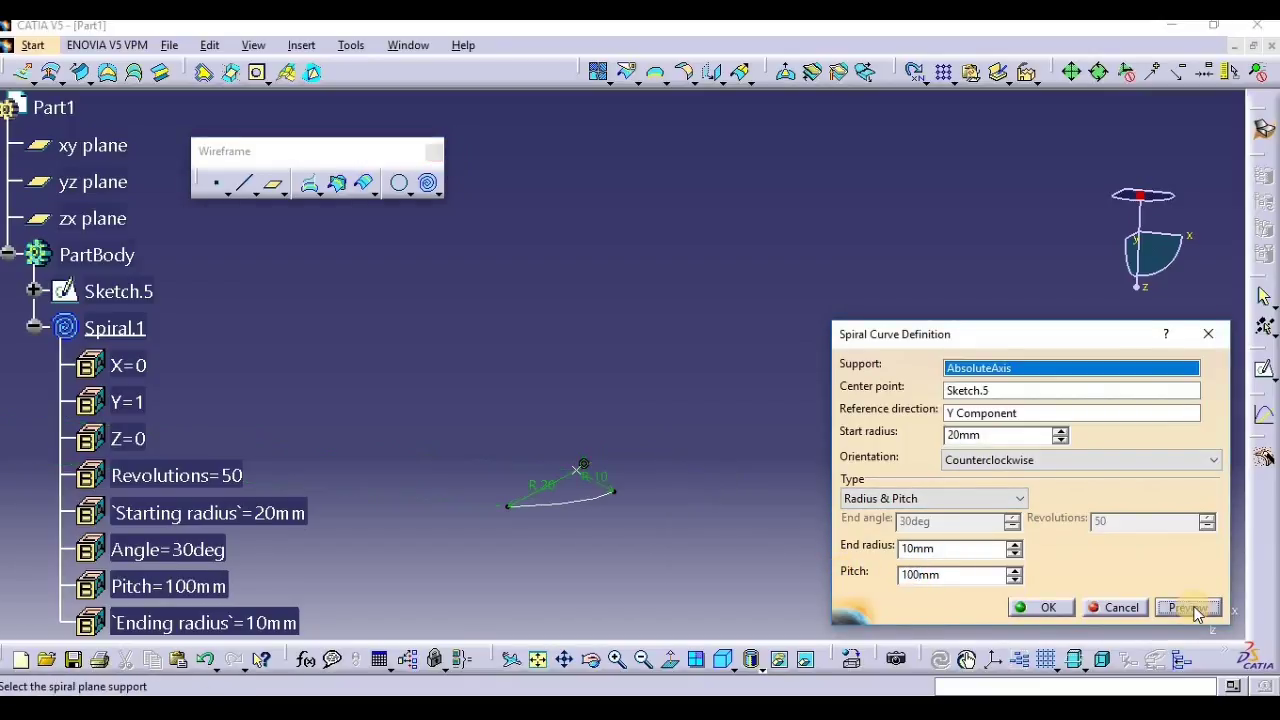
{"action": "left_click", "coordinate": [932, 498]}
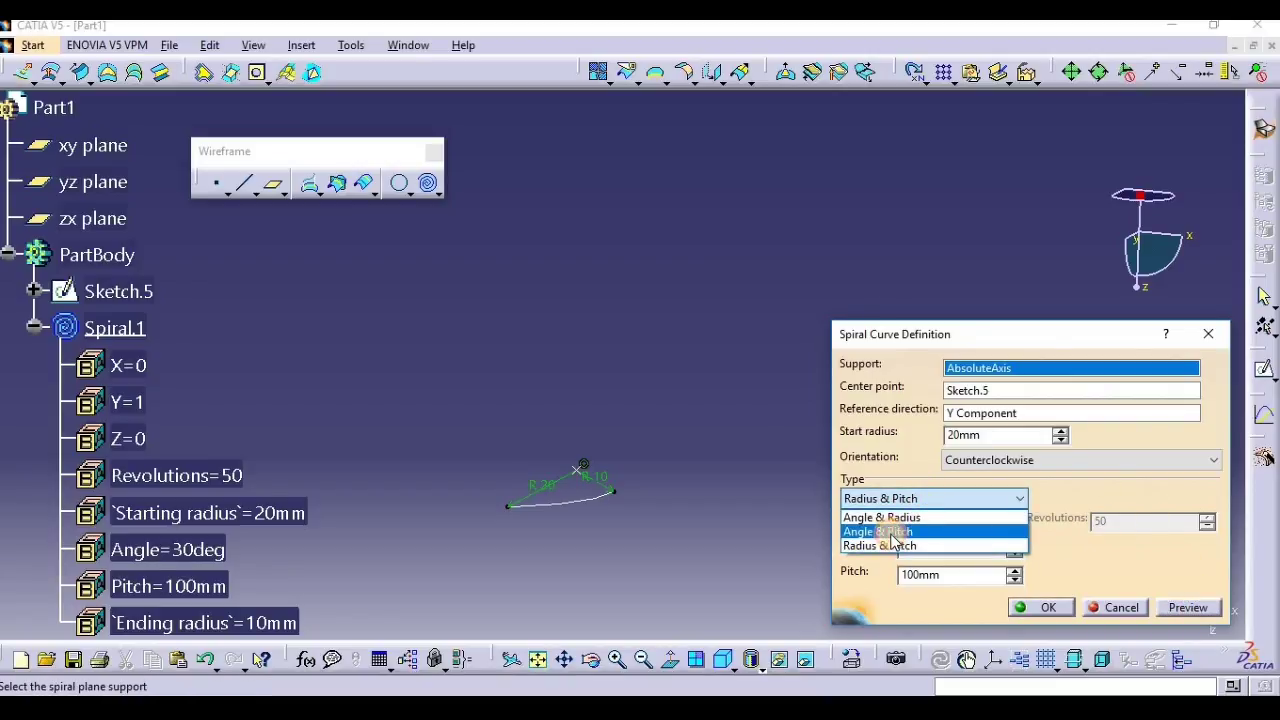
{"action": "left_click", "coordinate": [880, 532]}
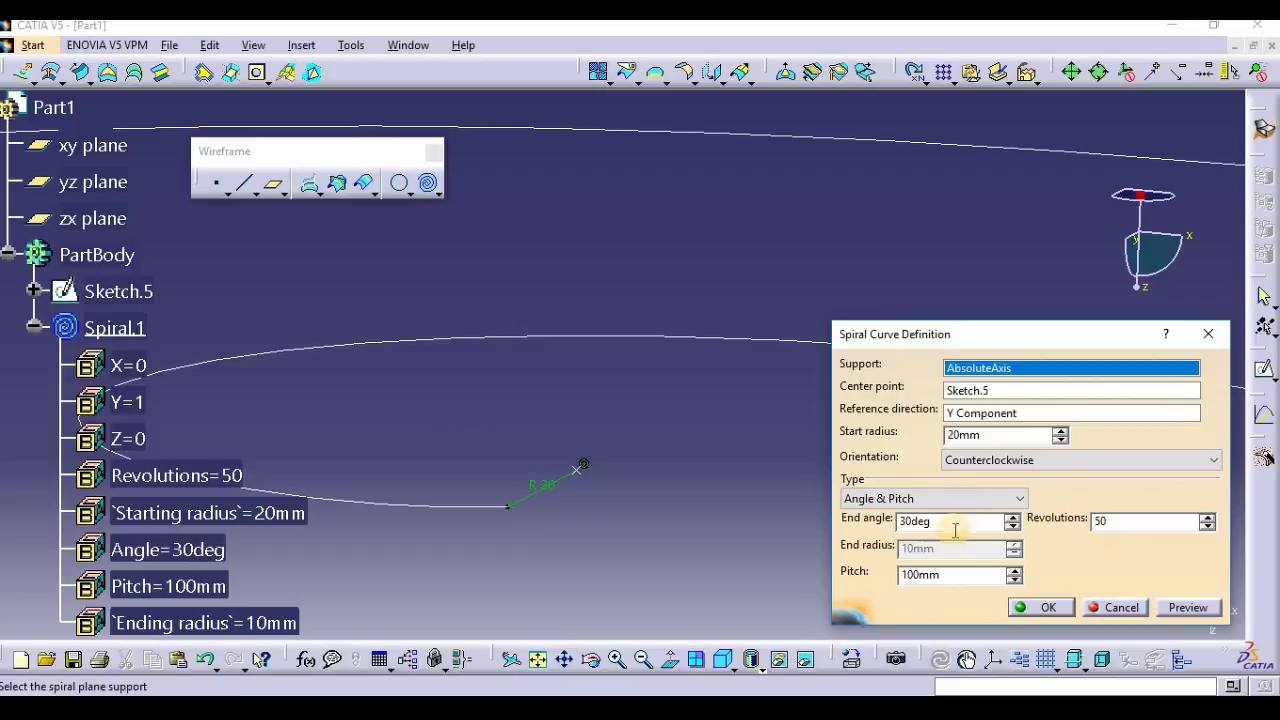
{"action": "middle_click_drag", "start_coordinate": [640, 514], "coordinate": [646, 680]}
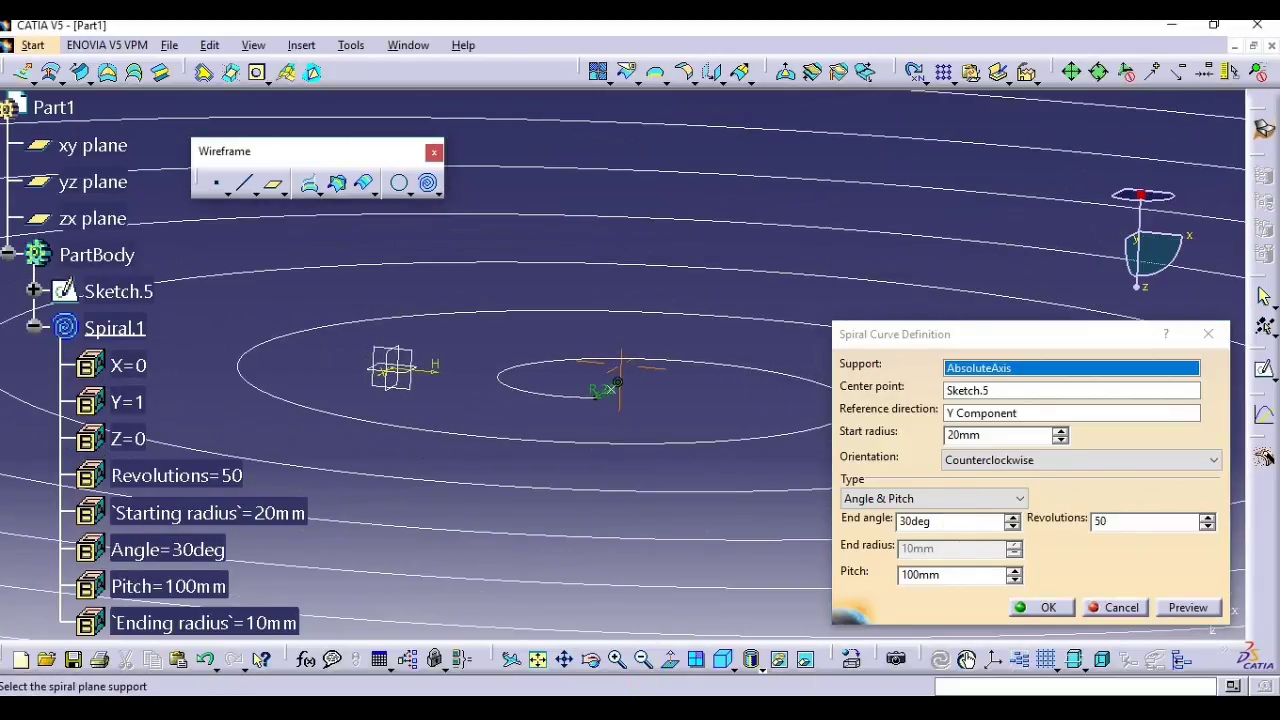
Set the spiral's pitch to 20 mm and preview its windings from above.
{"action": "double_click", "coordinate": [917, 574]}
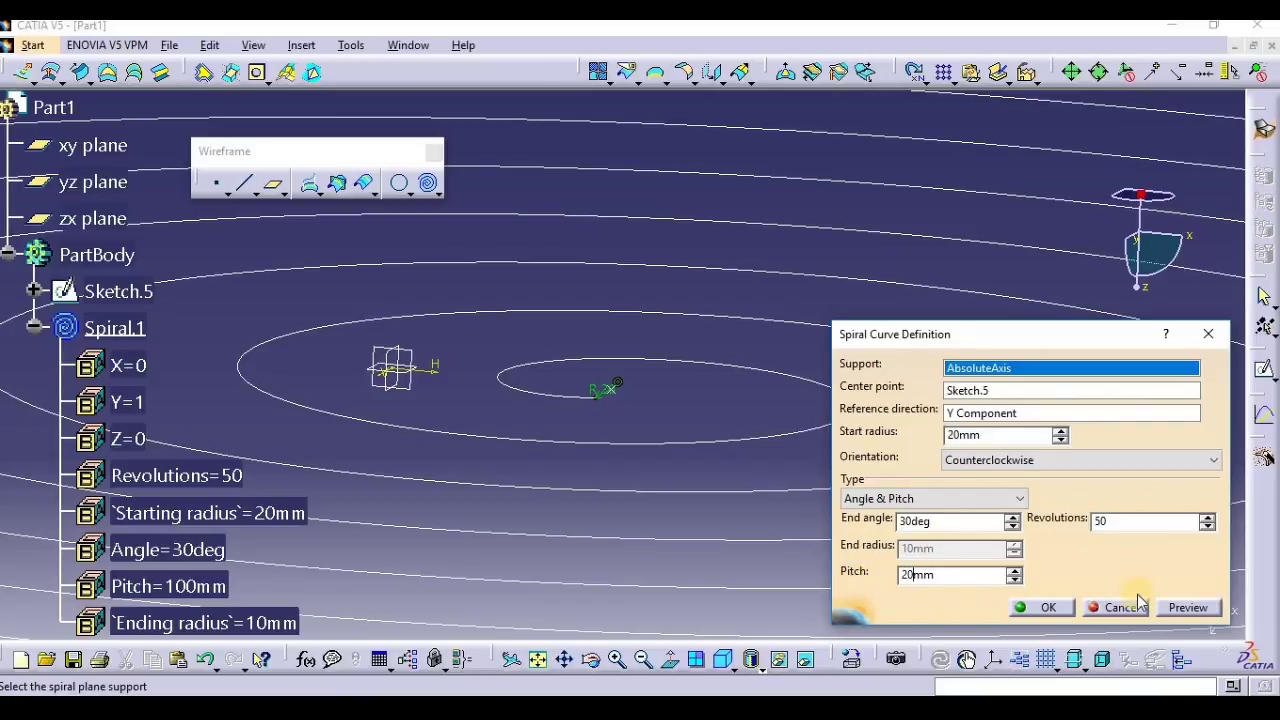
{"action": "left_click", "coordinate": [1187, 607]}
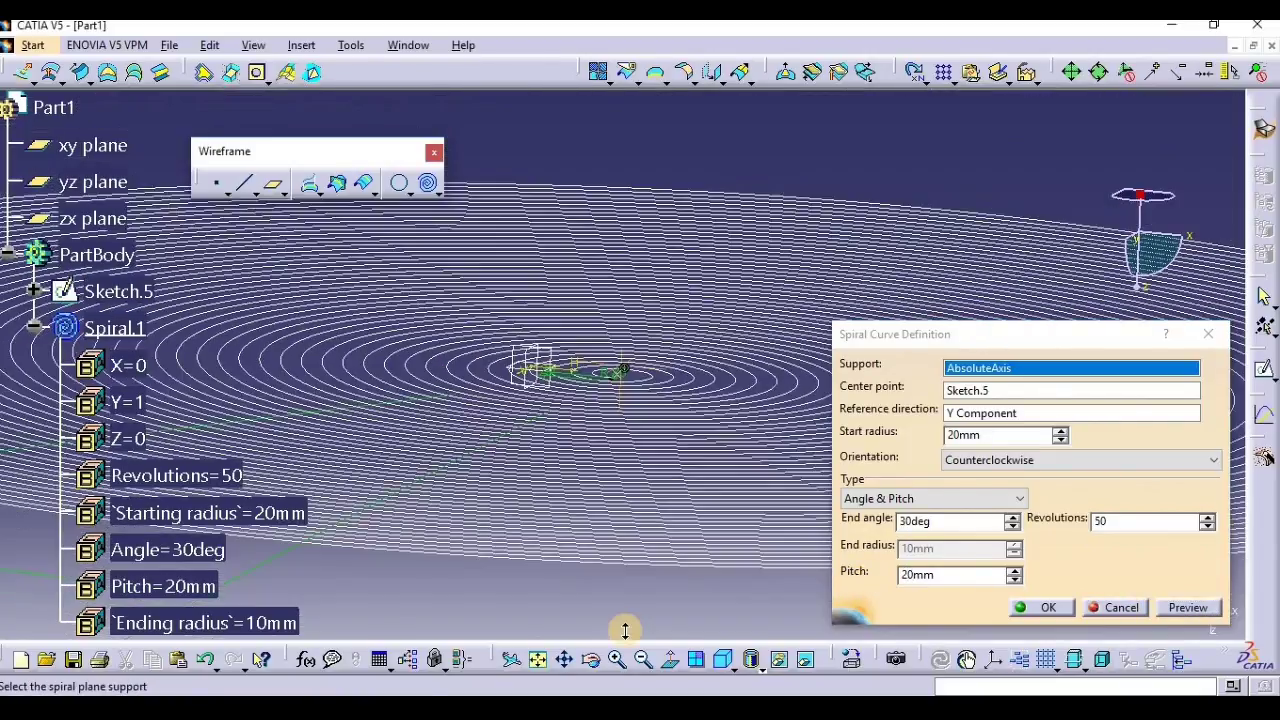
{"action": "left_click_drag", "start_coordinate": [604, 668], "coordinate": [580, 305]}
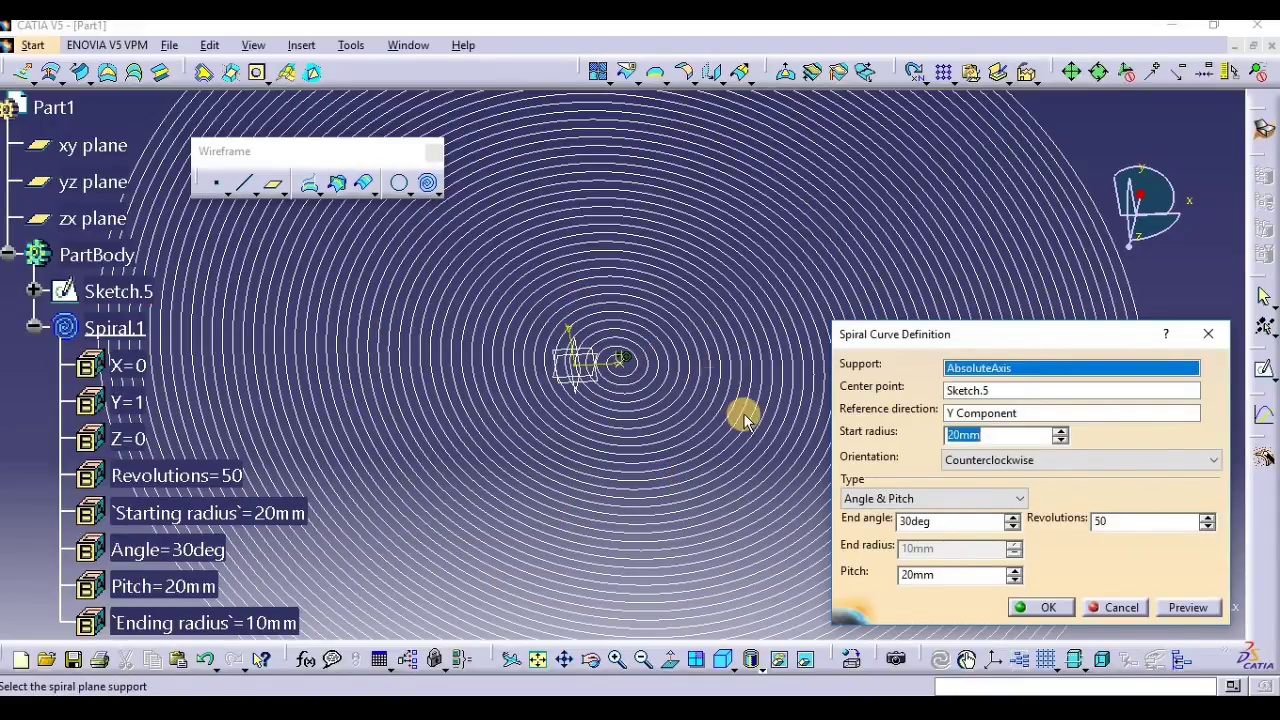
{"action": "mouse_move", "coordinate": [566, 320]}
{"action": "middle_mouse_down"}
{"action": "mouse_move", "coordinate": [567, 417]}
{"action": "mouse_move", "coordinate": [580, 383]}
{"action": "mouse_move", "coordinate": [494, 223]}
{"action": "middle_mouse_up"}
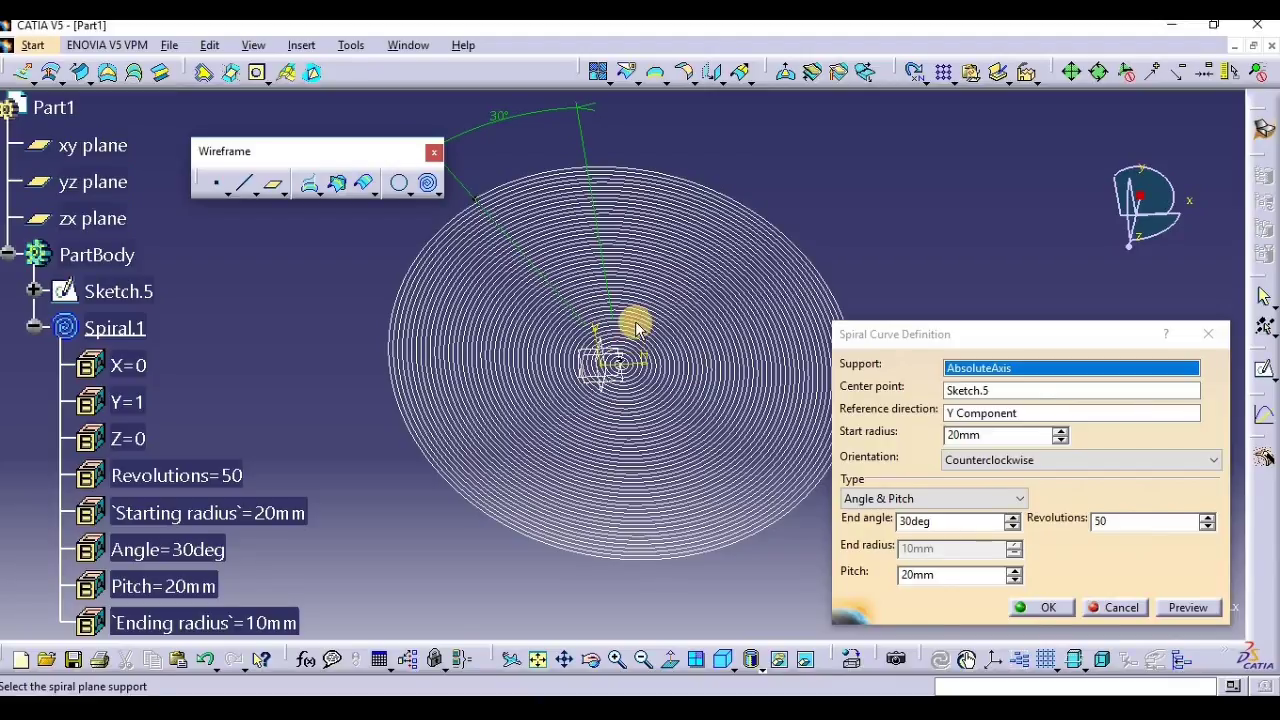
Change the spiral type to Angle & Radius and examine the windings between its start and end radius.
{"action": "left_click", "coordinate": [938, 496]}
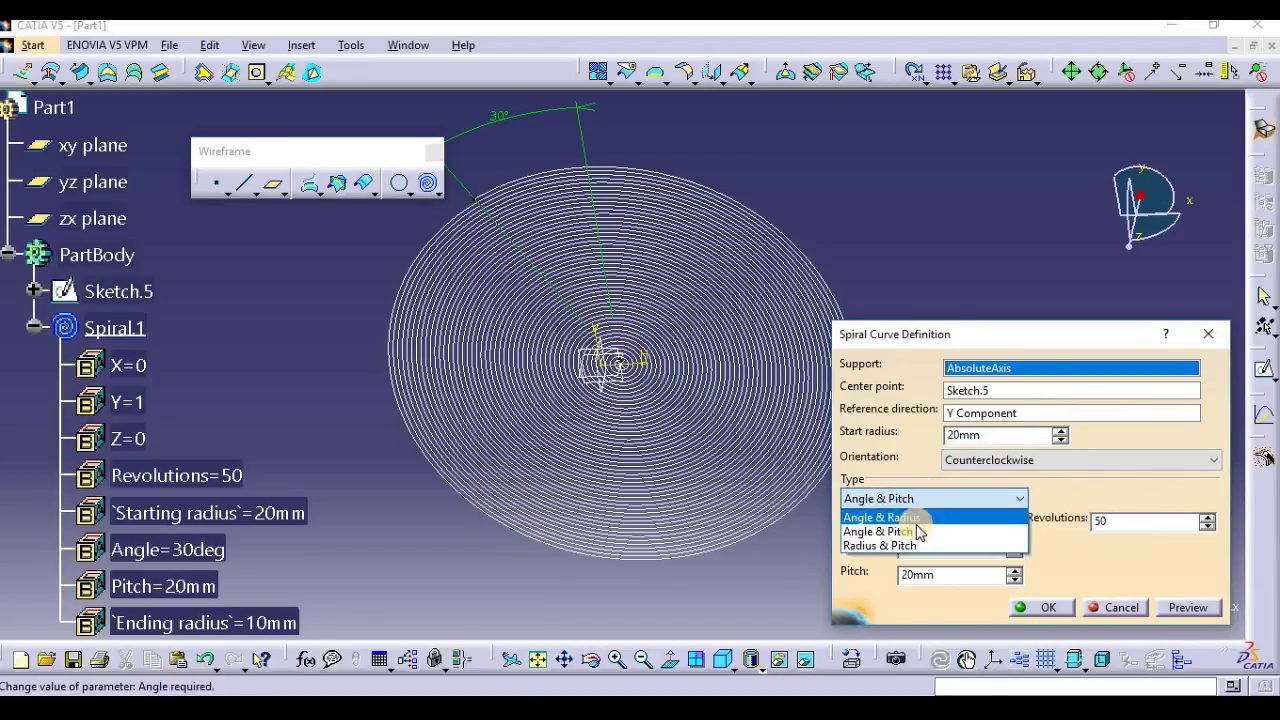
{"action": "left_click", "coordinate": [898, 518]}
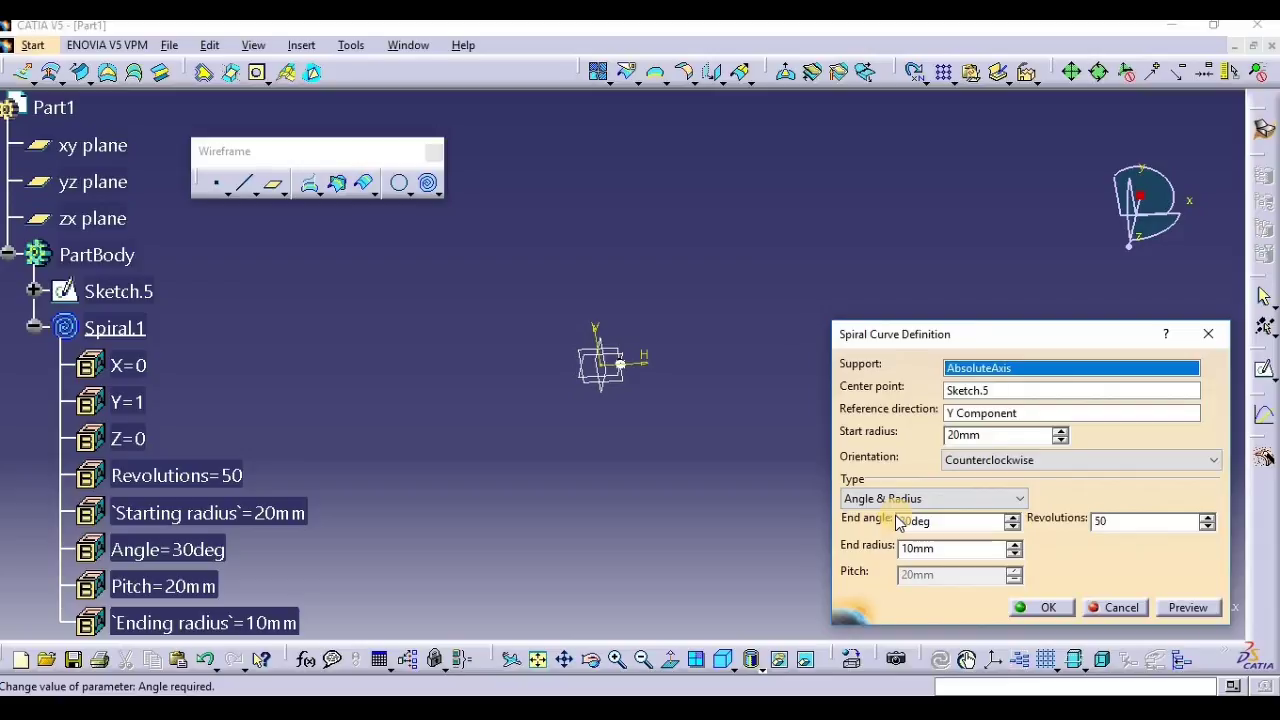
{"action": "left_click", "coordinate": [751, 418]}
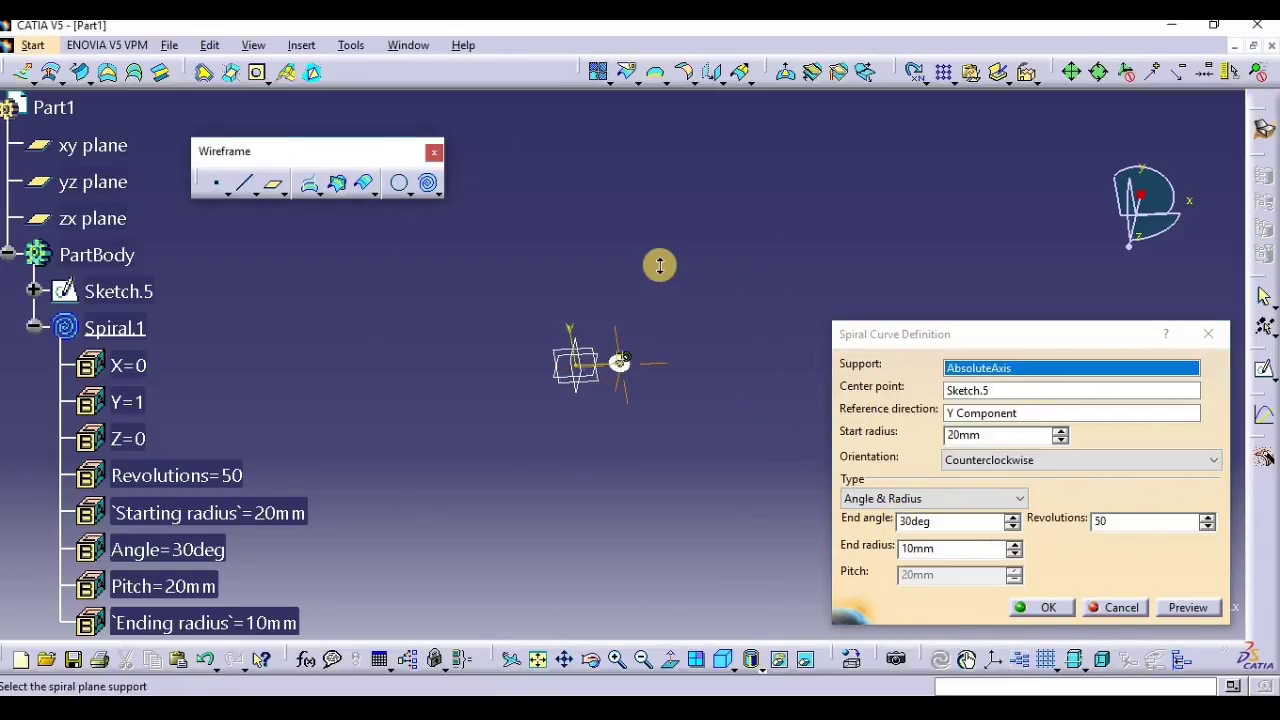
{"action": "mouse_move", "coordinate": [651, 491]}
{"action": "middle_mouse_down"}
{"action": "mouse_move", "coordinate": [655, 521]}
{"action": "mouse_move", "coordinate": [729, 309]}
{"action": "mouse_move", "coordinate": [743, 171]}
{"action": "mouse_move", "coordinate": [717, 237]}
{"action": "mouse_move", "coordinate": [703, 342]}
{"action": "mouse_move", "coordinate": [720, 349]}
{"action": "middle_mouse_up"}
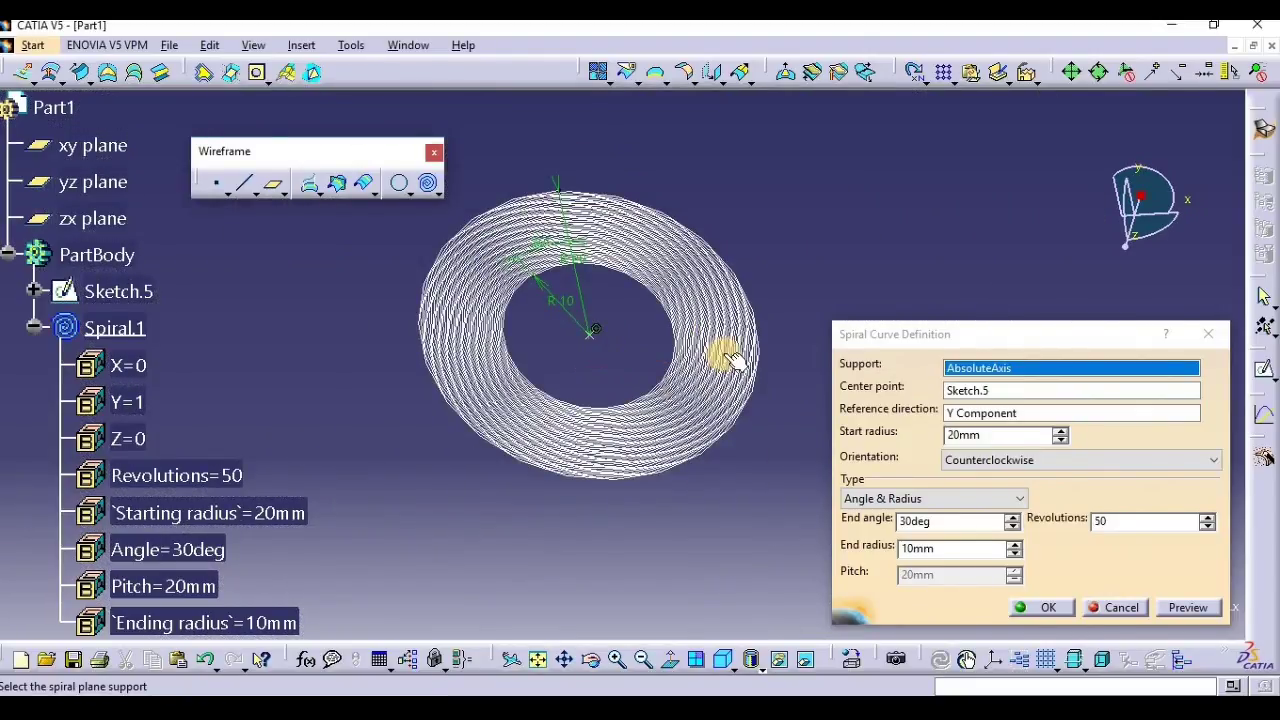
Return the spiral type to Angle & Pitch, preview it and apply the edited definition.
{"action": "left_click", "coordinate": [875, 498]}
{"action": "left_click", "coordinate": [880, 531]}
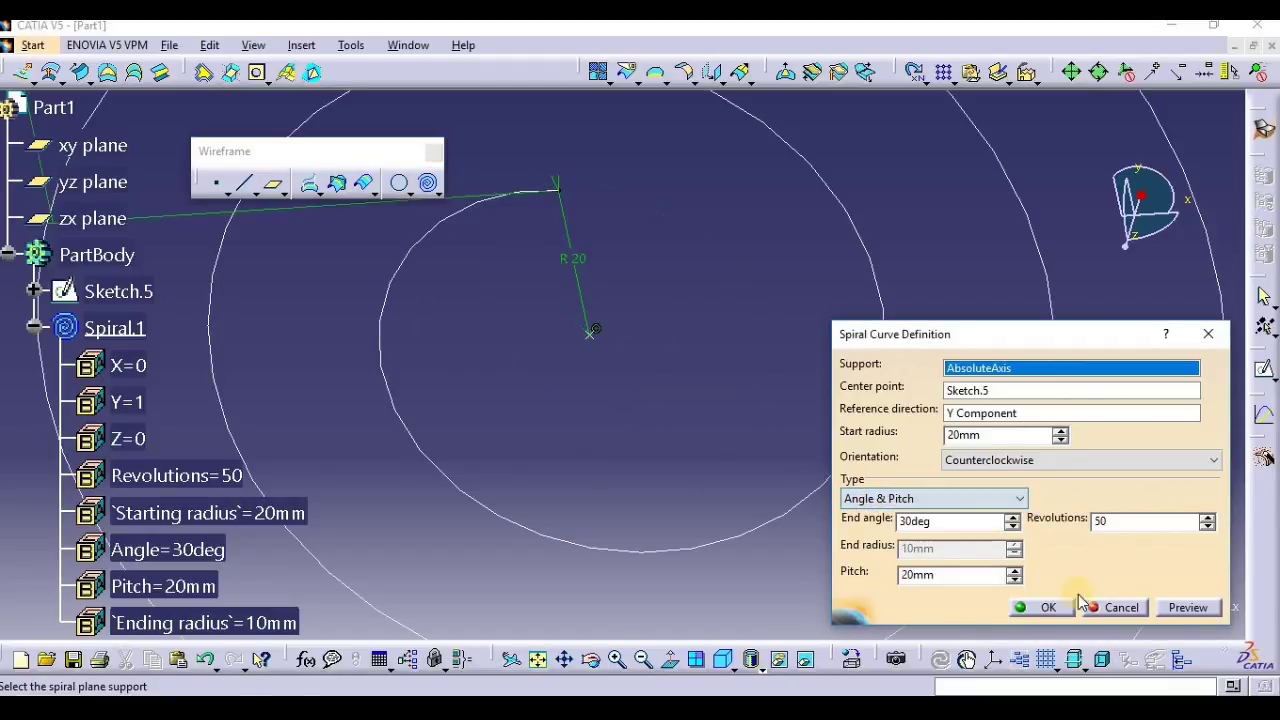
{"action": "middle_click_drag", "start_coordinate": [663, 366], "coordinate": [660, 546]}
{"action": "left_click", "coordinate": [670, 659]}
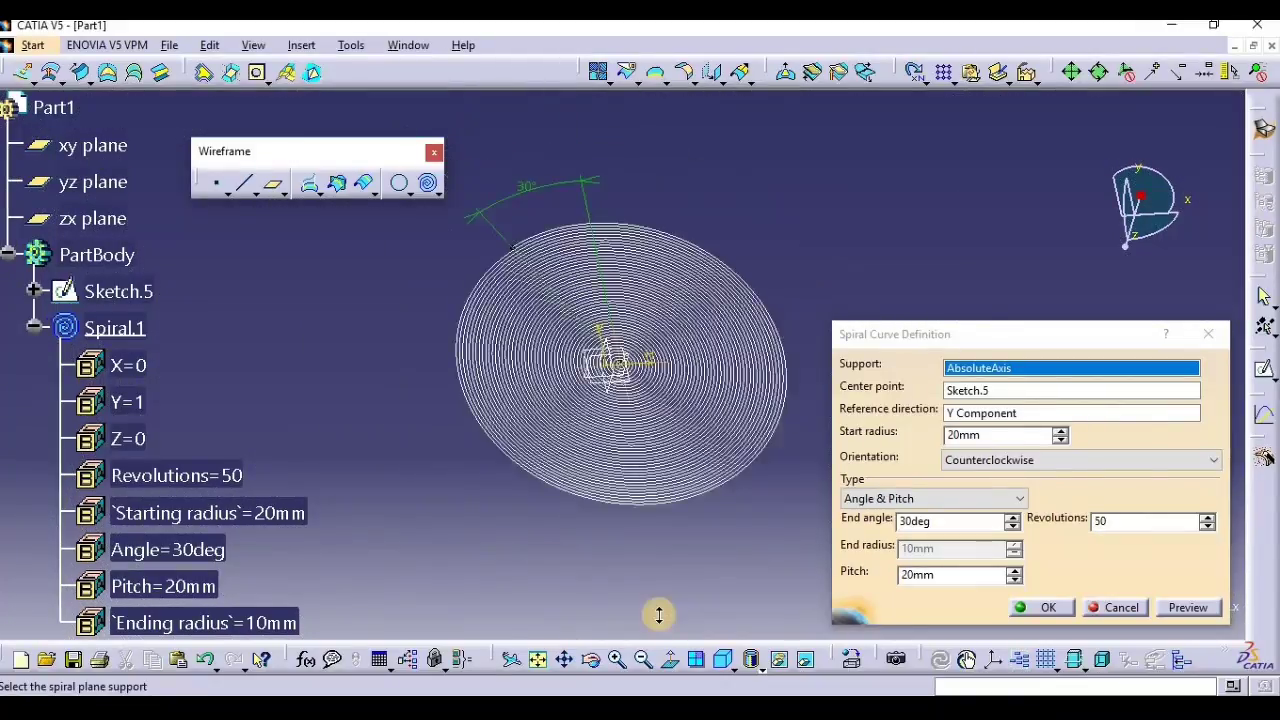
{"action": "left_click", "coordinate": [1183, 608]}
{"action": "left_click", "coordinate": [1027, 606]}
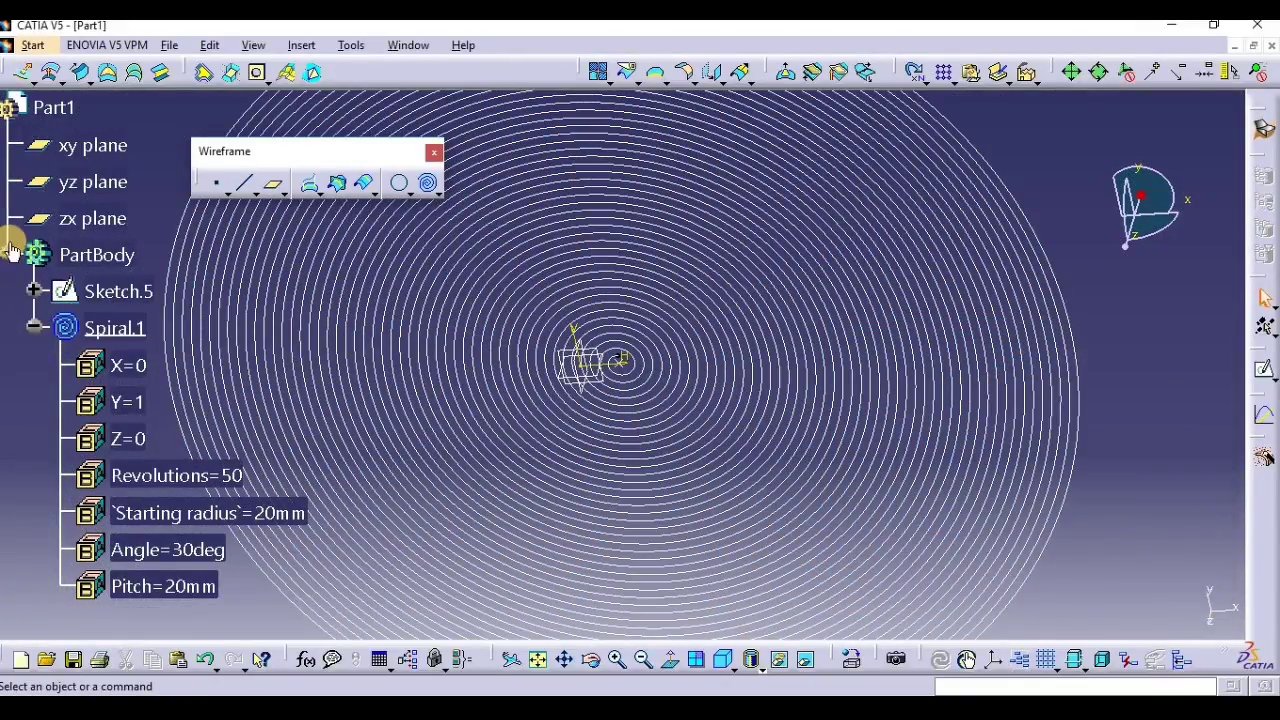
Delete Sketch.5 together with the spiral that depends on it.
{"action": "right_click", "coordinate": [105, 302]}
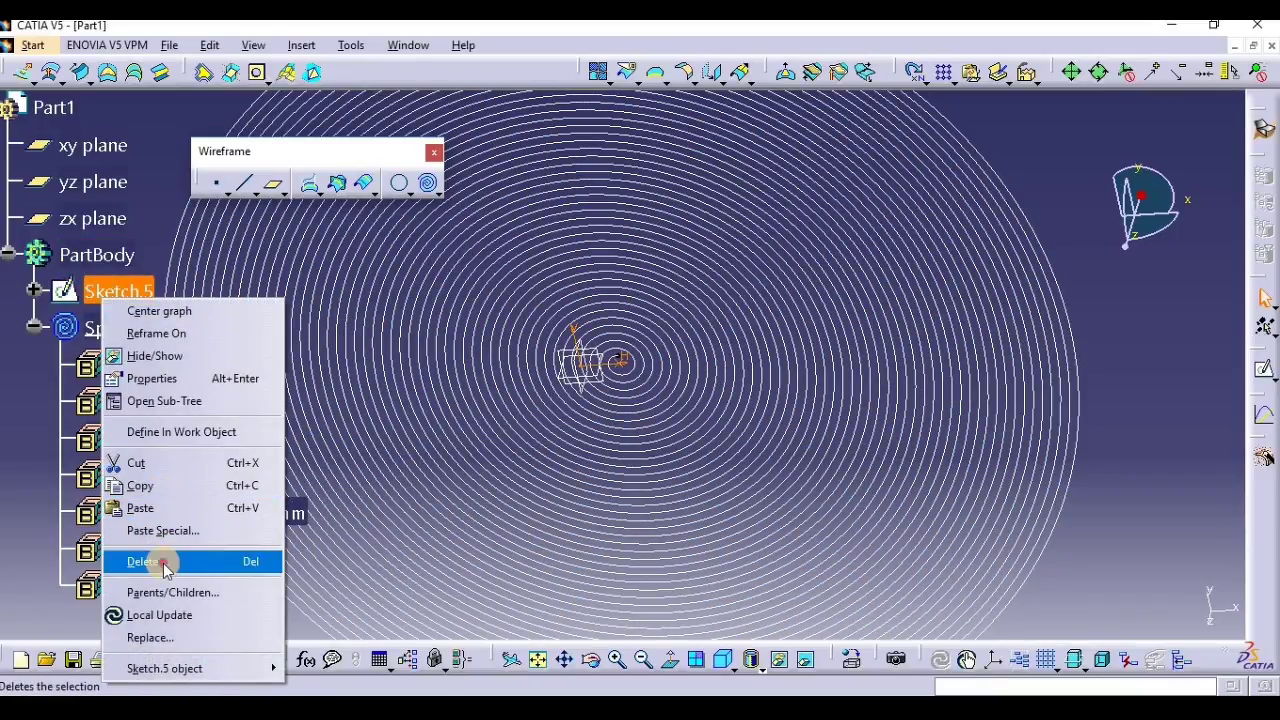
{"action": "left_click", "coordinate": [166, 562]}
{"action": "left_click", "coordinate": [1118, 608]}
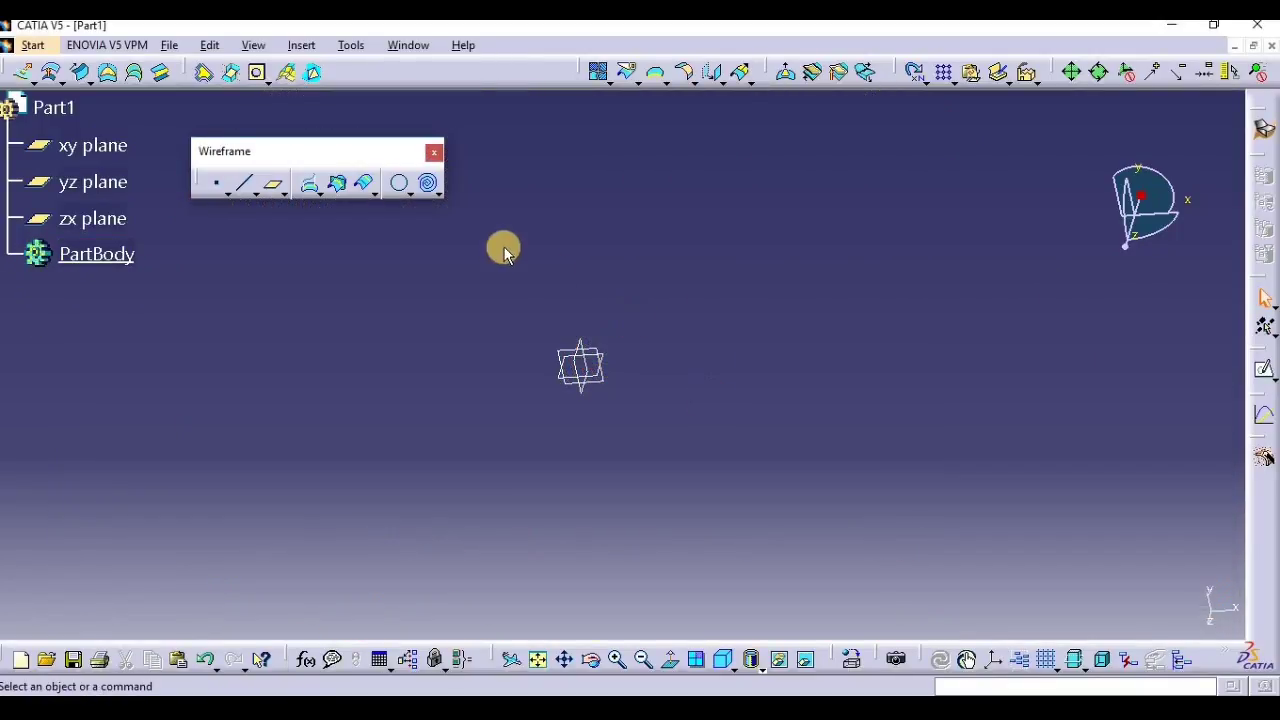
{"action": "left_click", "coordinate": [434, 192]}
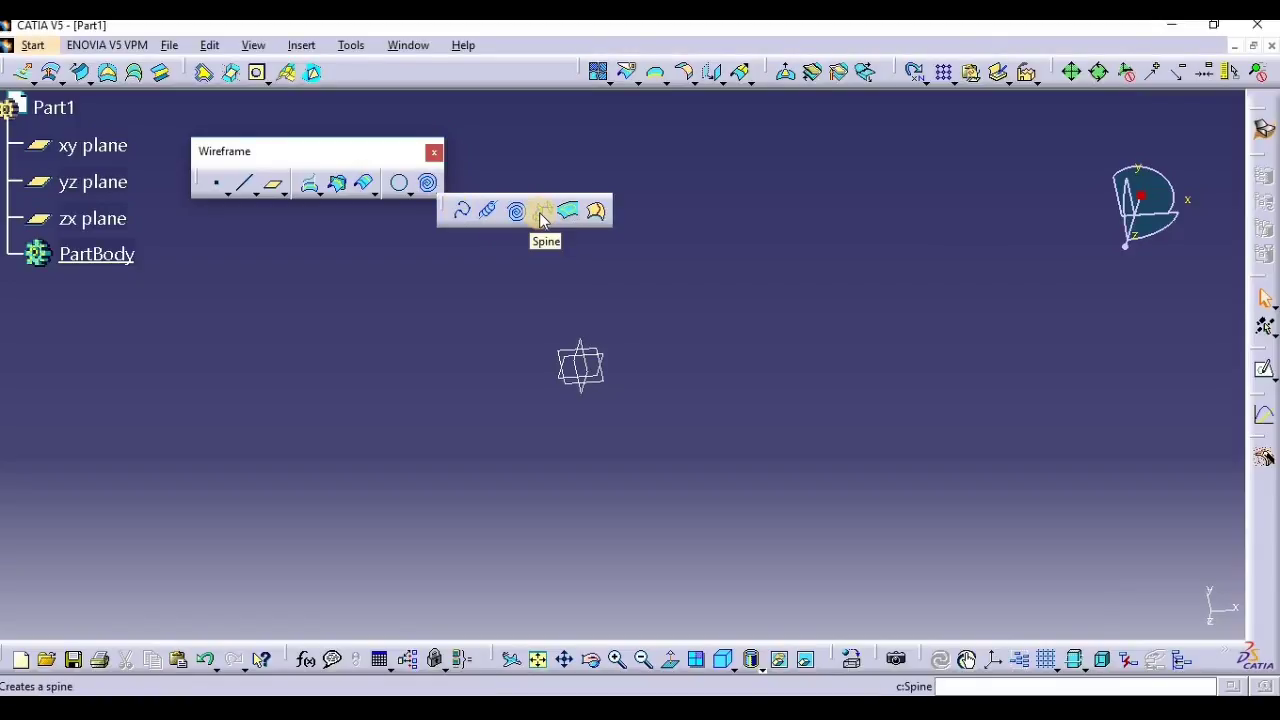
{"action": "left_click", "coordinate": [96, 150]}
{"action": "left_click", "coordinate": [1265, 370]}
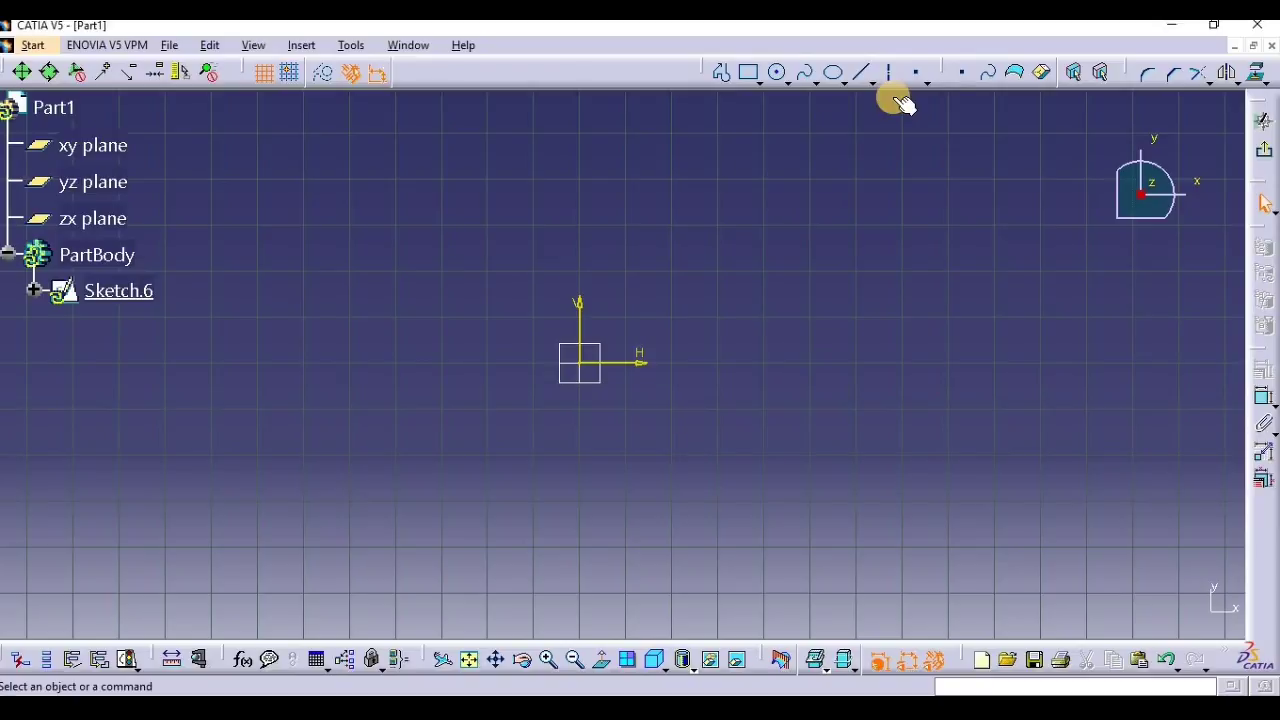
{"action": "left_click", "coordinate": [1264, 120]}
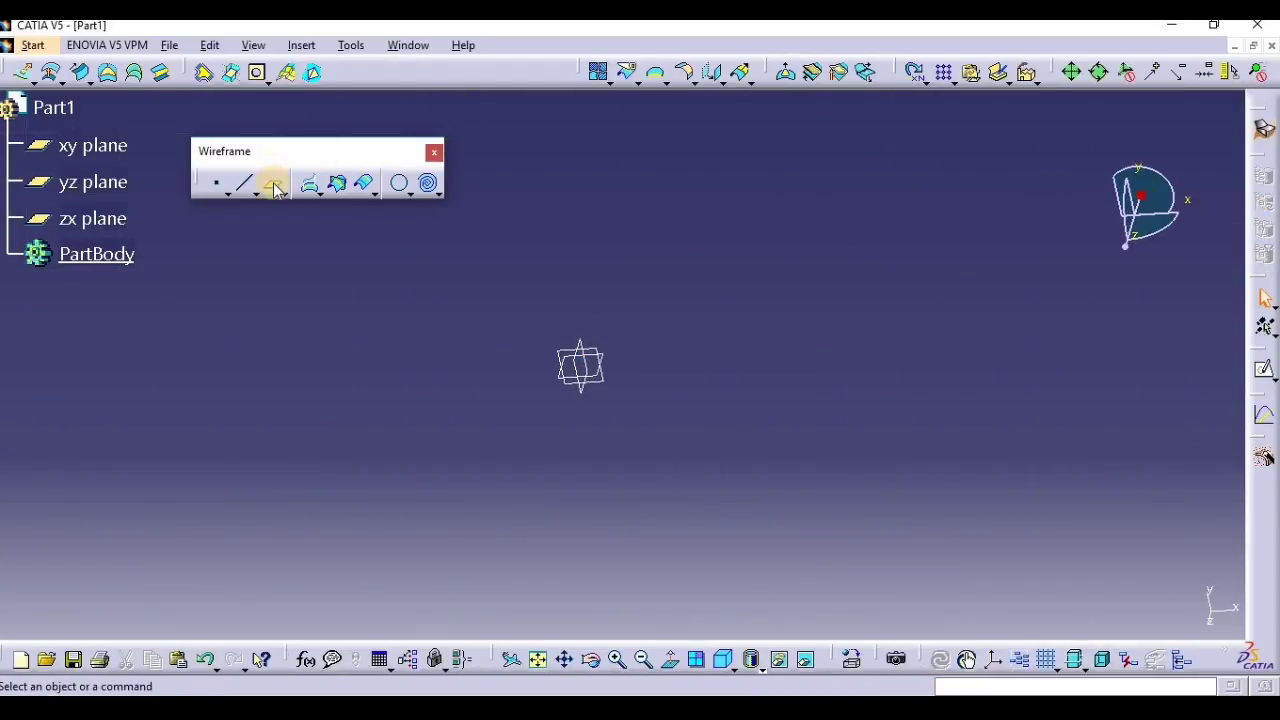
Create a plane offset 50 mm from the xy plane.
{"action": "left_click", "coordinate": [274, 187]}
{"action": "left_click", "coordinate": [591, 664]}
{"action": "left_click_drag", "start_coordinate": [537, 586], "coordinate": [611, 386]}
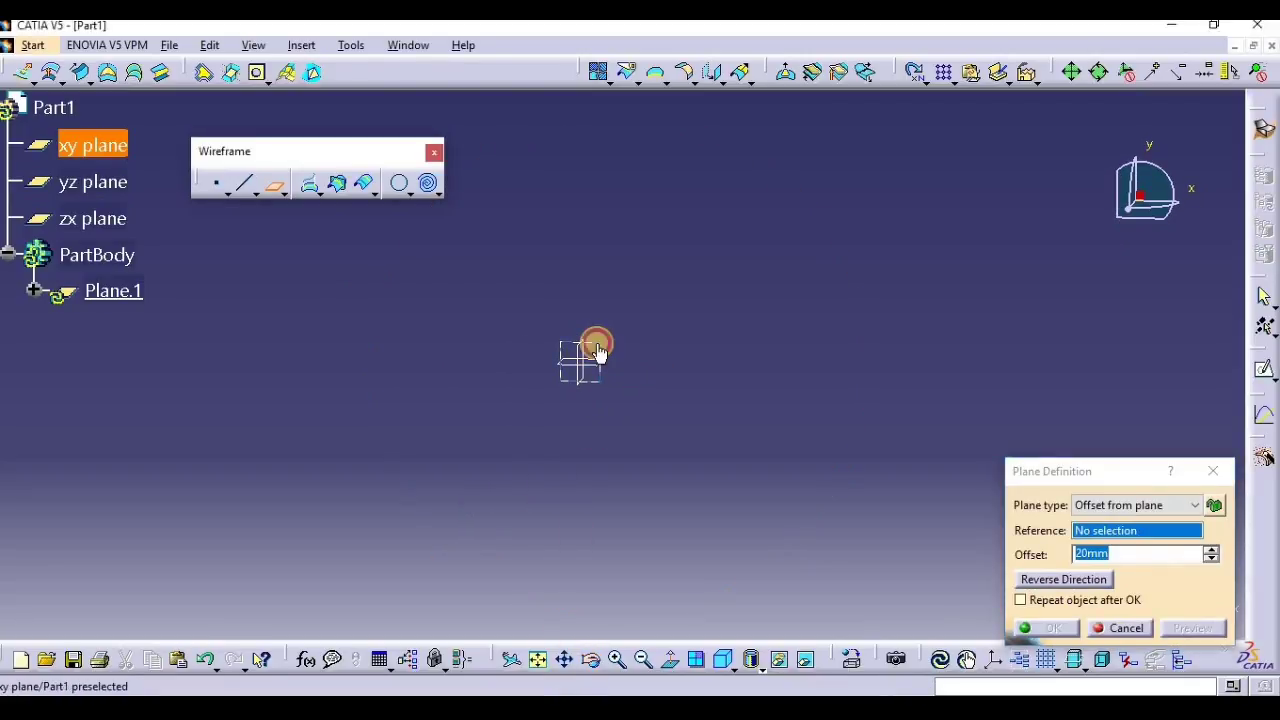
{"action": "left_click", "coordinate": [600, 348]}
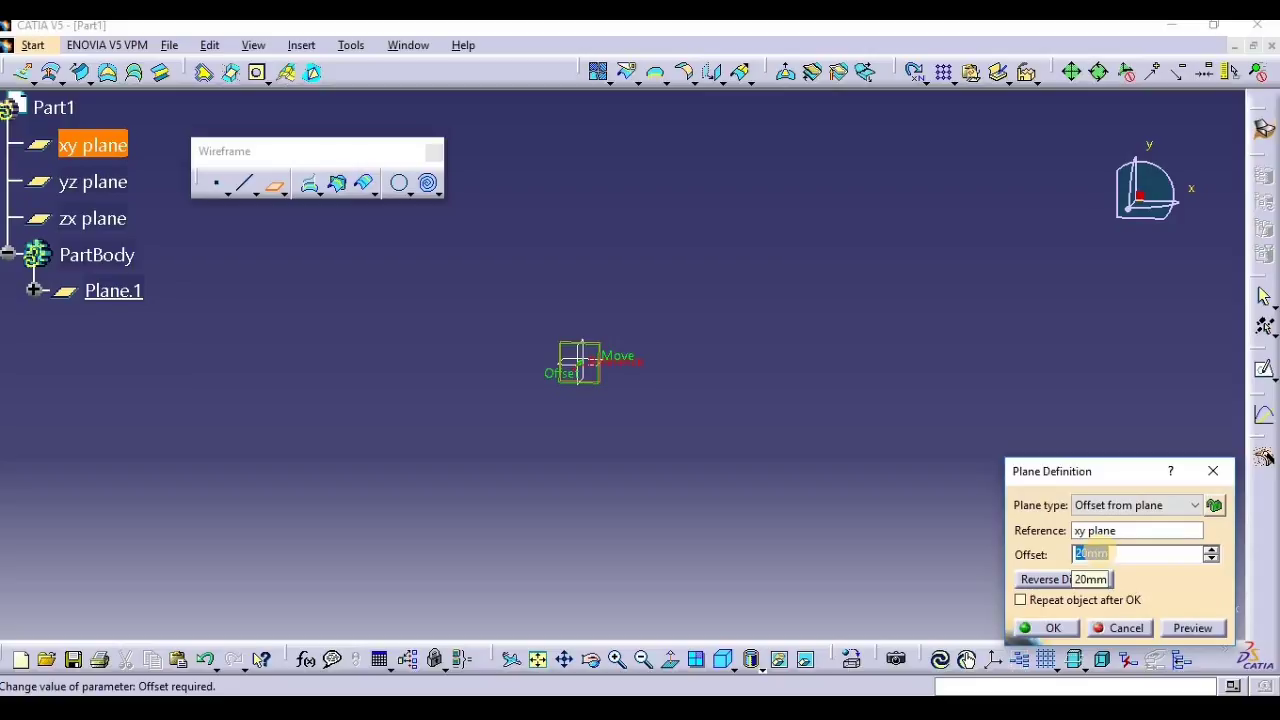
{"action": "left_click", "coordinate": [1090, 553]}
{"action": "type", "text": "50"}
{"action": "left_click", "coordinate": [1193, 628]}
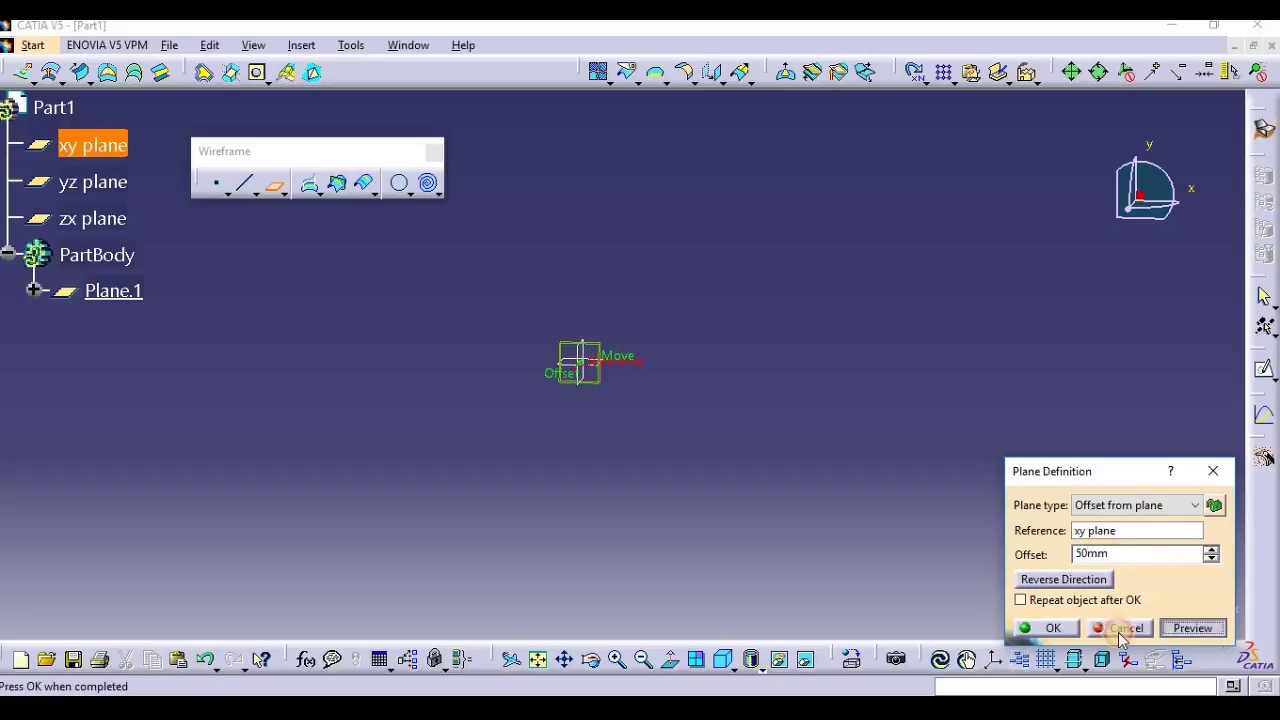
{"action": "left_click", "coordinate": [1045, 628]}
Create an Angle/Normal to plane reference plane rotated 60 degrees from the xy plane about the Y axis.
{"action": "left_click", "coordinate": [591, 660]}
{"action": "left_click_drag", "start_coordinate": [634, 514], "coordinate": [535, 370]}
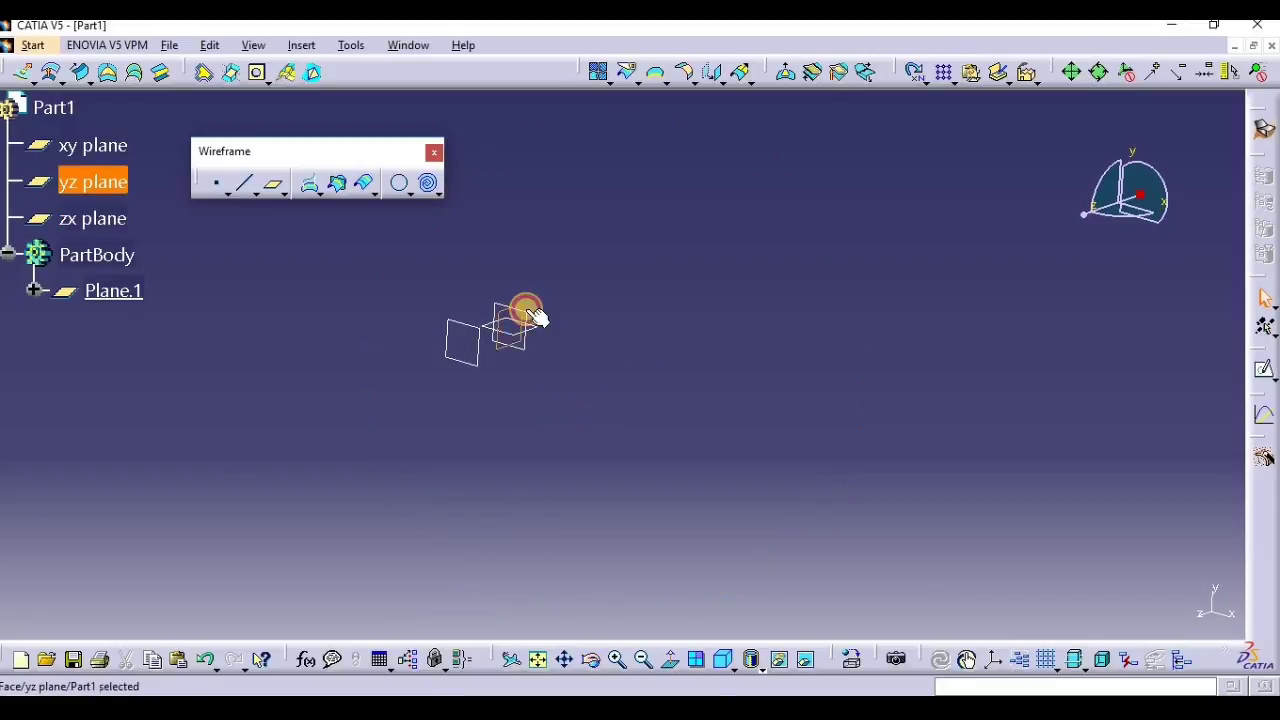
{"action": "left_click", "coordinate": [525, 318]}
{"action": "left_click", "coordinate": [272, 188]}
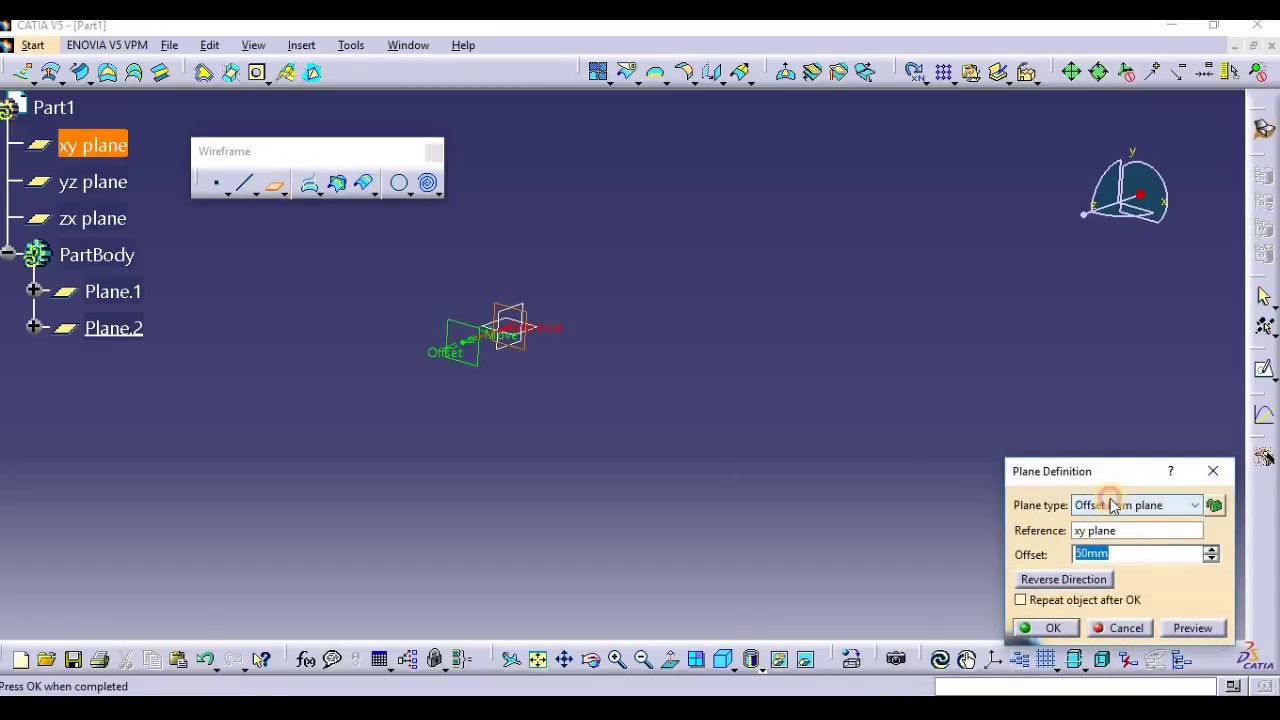
{"action": "left_click", "coordinate": [1115, 518]}
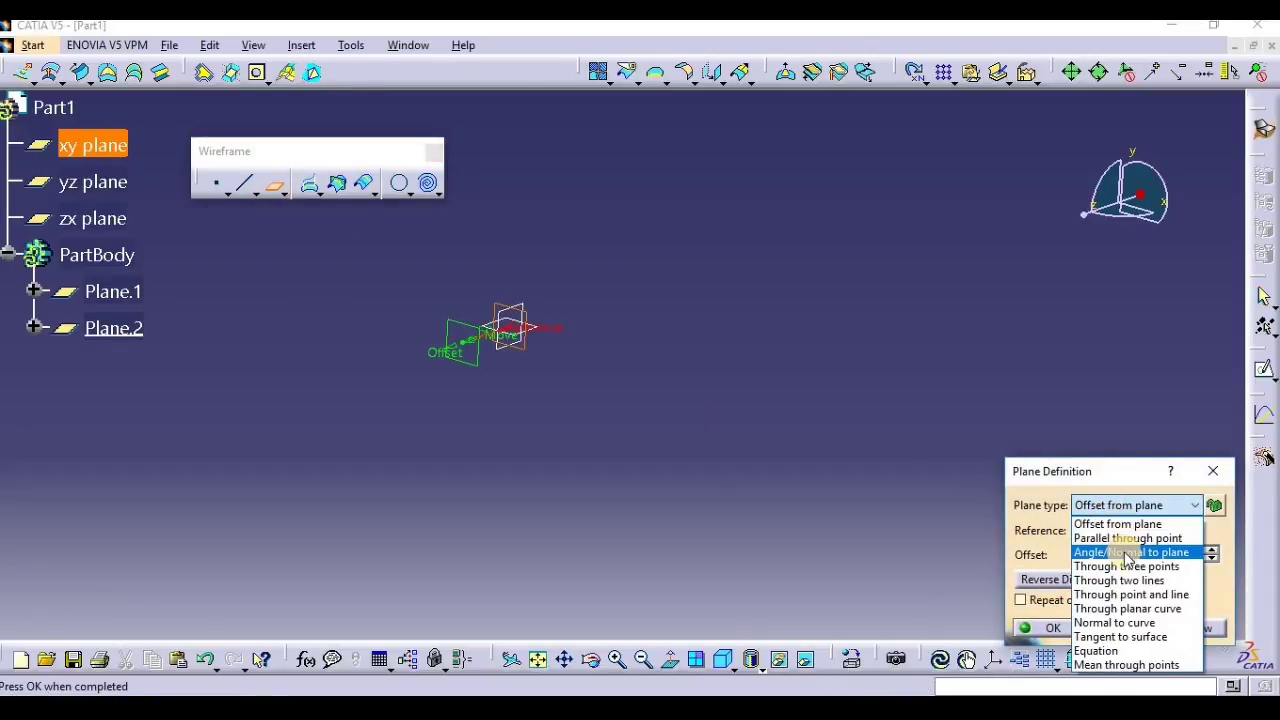
{"action": "left_click", "coordinate": [1123, 552]}
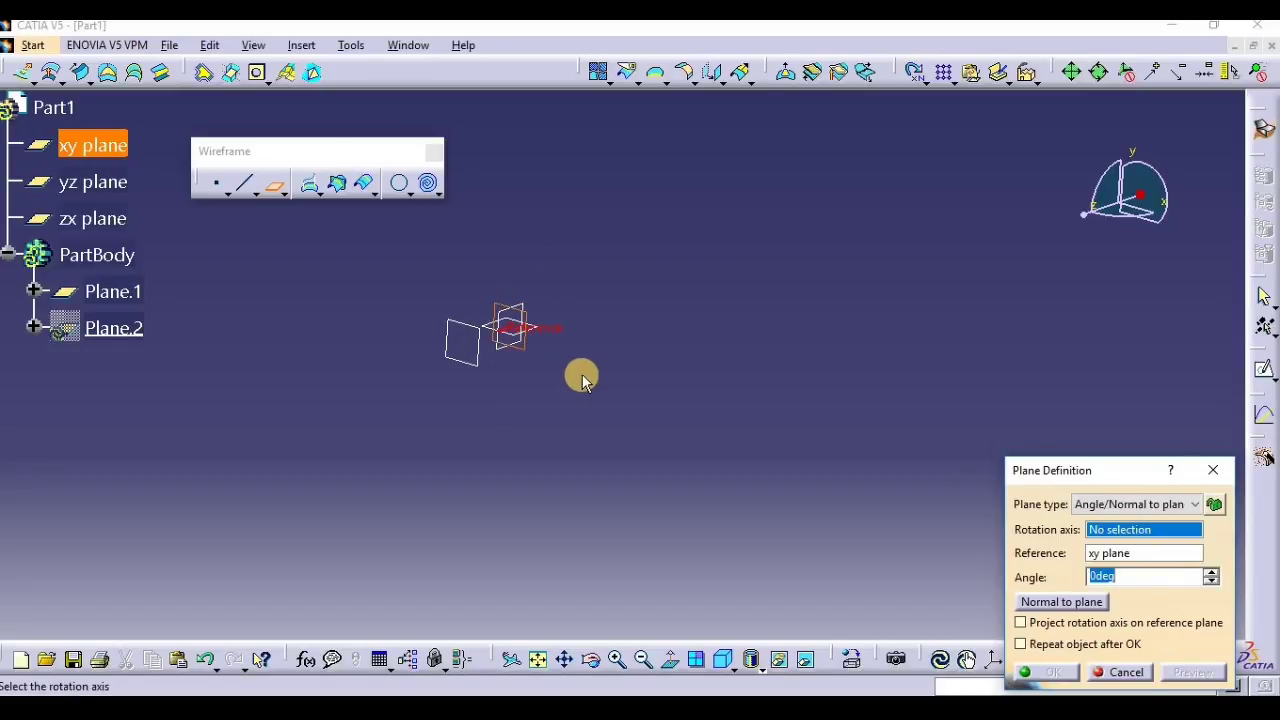
{"action": "right_click", "coordinate": [1177, 532]}
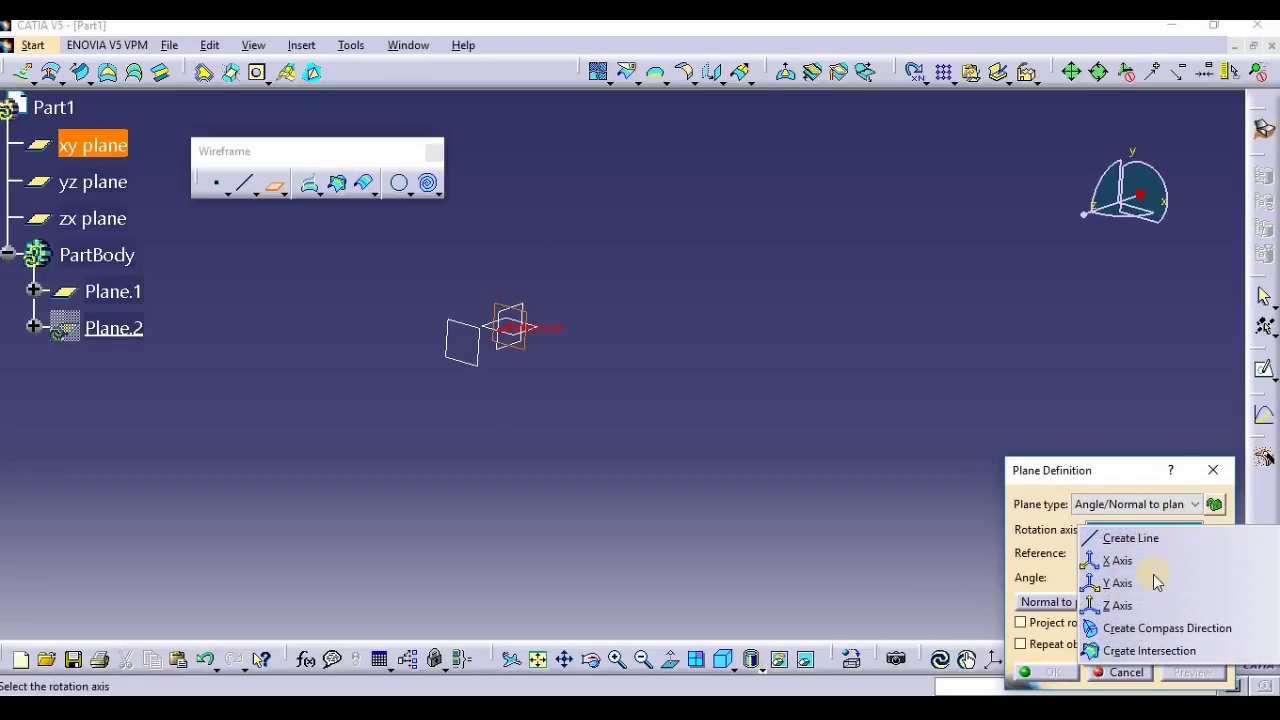
{"action": "left_click", "coordinate": [1152, 583]}
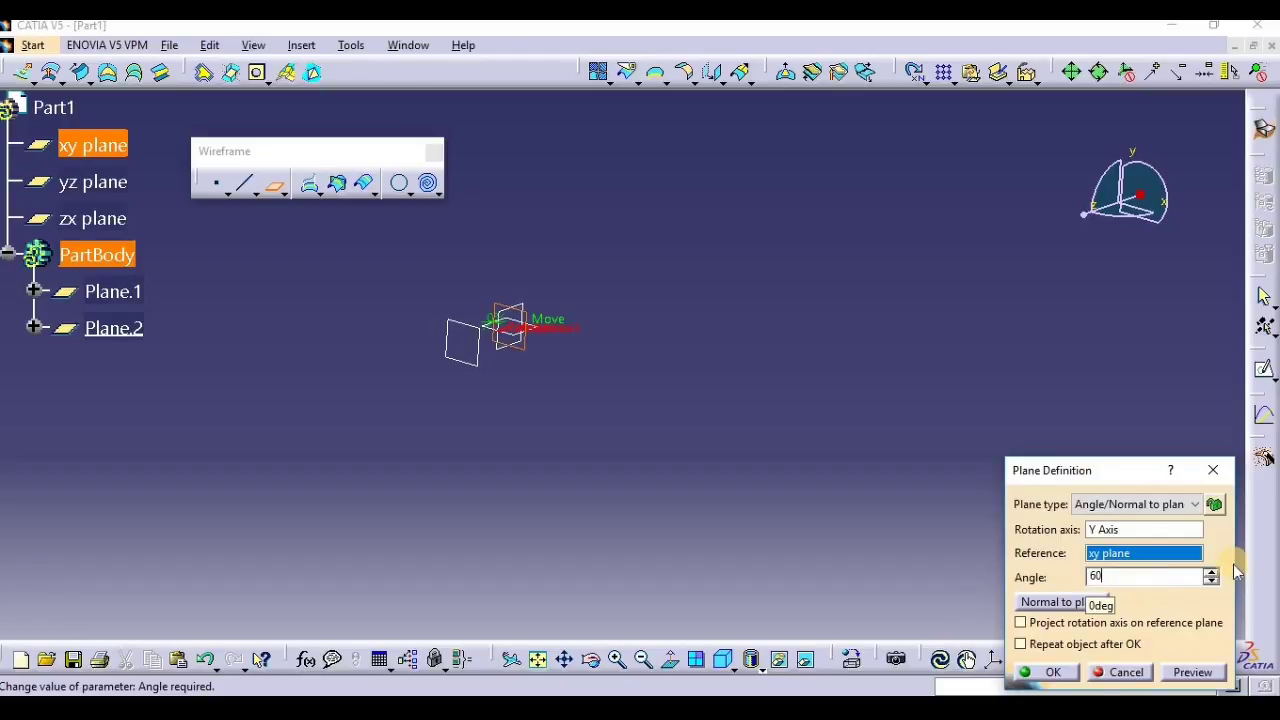
{"action": "left_click", "coordinate": [1053, 681]}
Create a plane offset 70 mm from the angled plane, Plane.2.
{"action": "middle_click_drag", "start_coordinate": [607, 500], "coordinate": [790, 570]}
{"action": "left_click", "coordinate": [134, 328]}
{"action": "left_click", "coordinate": [273, 187]}
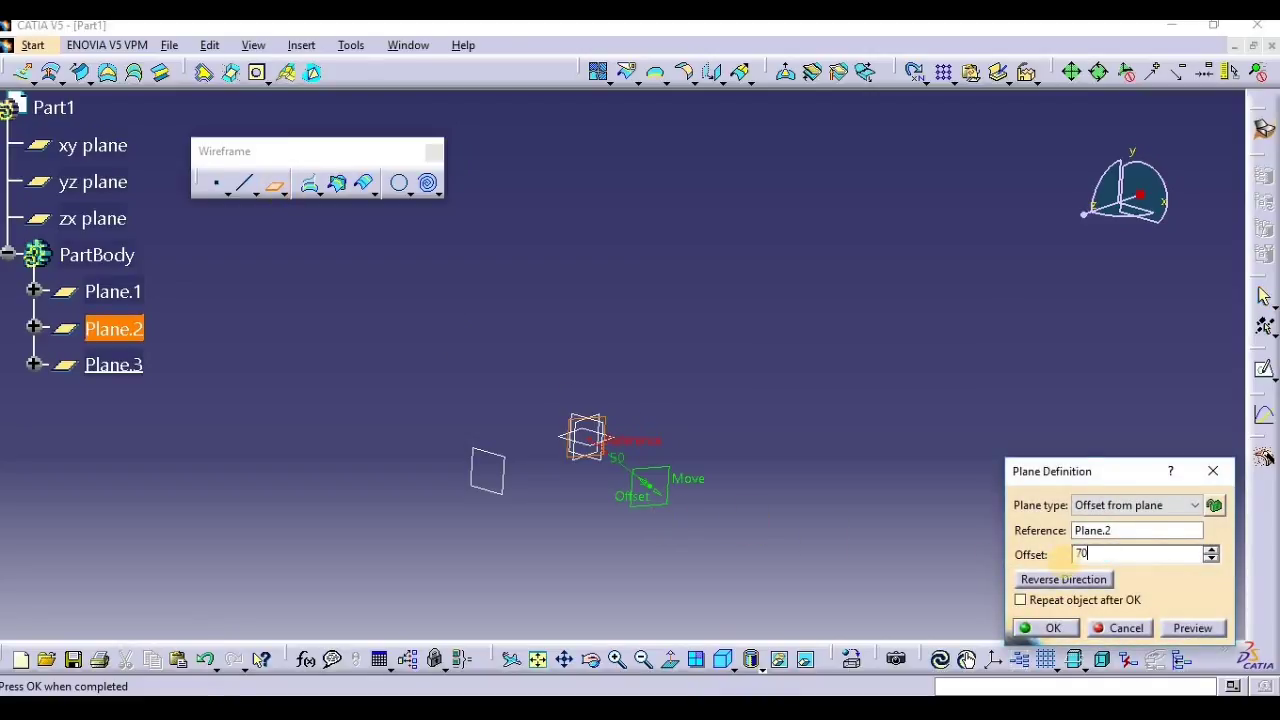
{"action": "left_click", "coordinate": [1186, 628]}
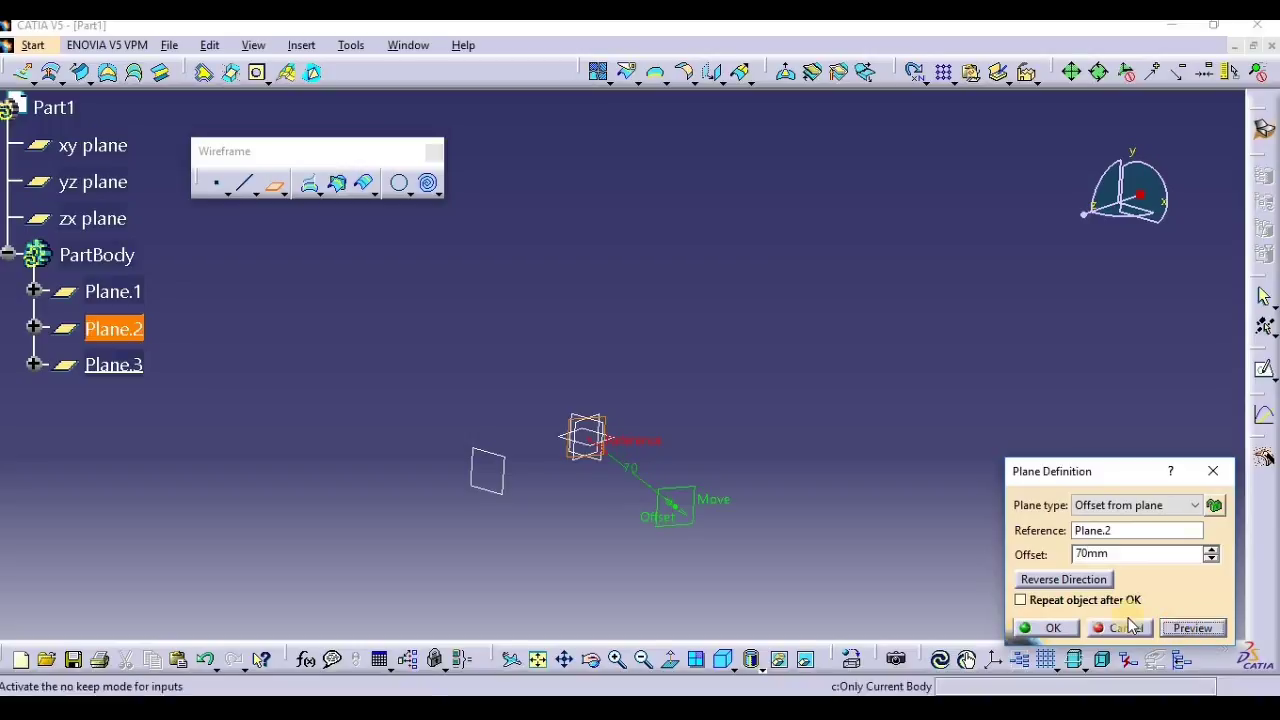
{"action": "left_click", "coordinate": [1042, 627]}
Hide the angled reference plane, Plane.2.
{"action": "middle_click_drag", "start_coordinate": [1105, 482], "coordinate": [1114, 500]}
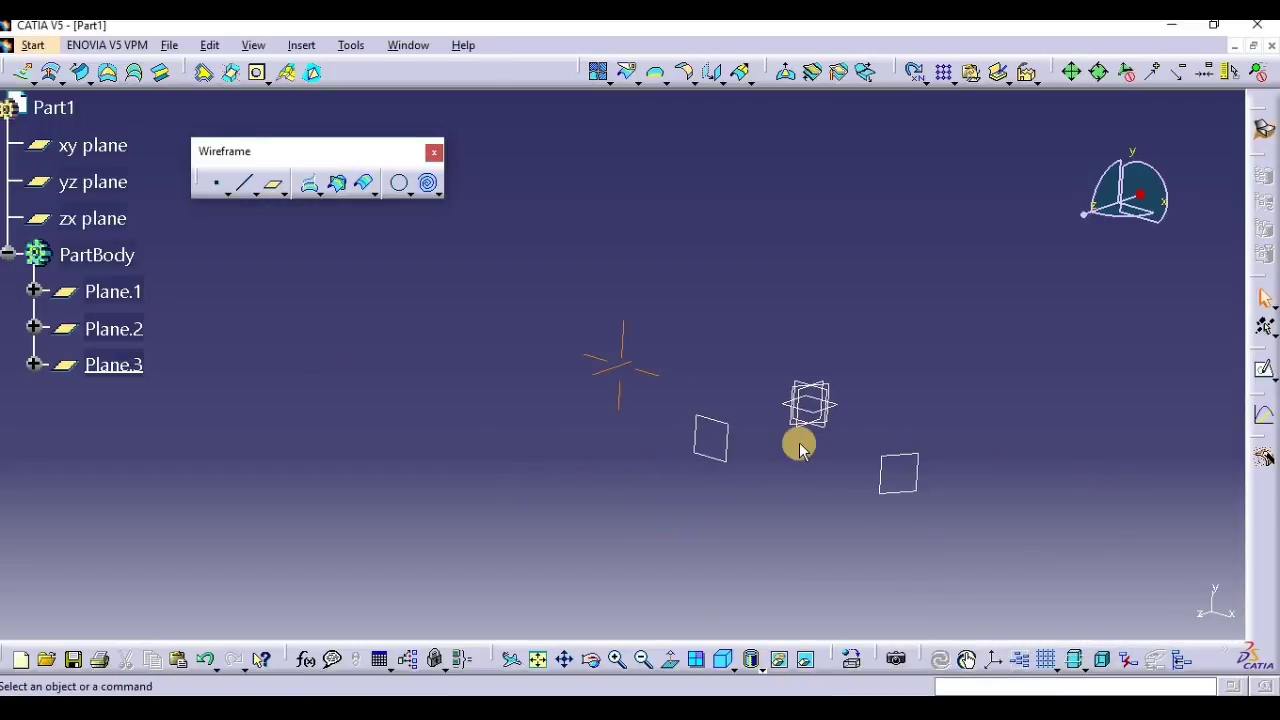
{"action": "right_click", "coordinate": [100, 335]}
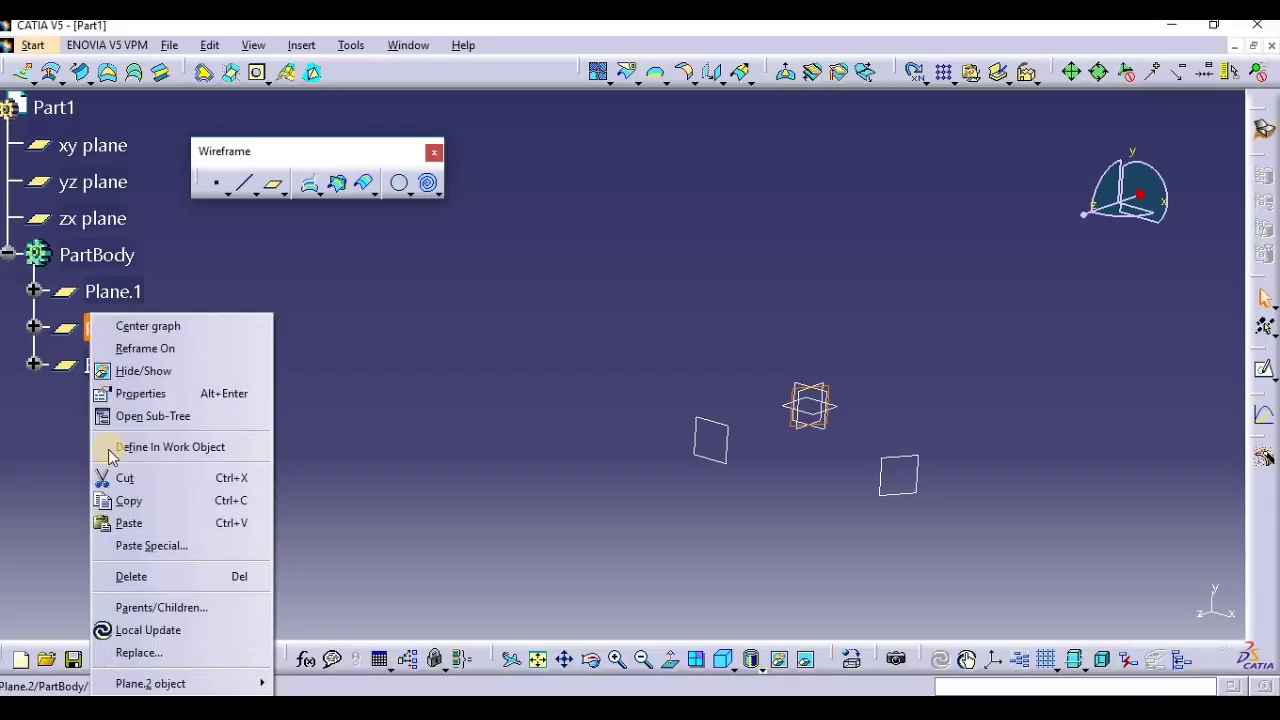
{"action": "left_click", "coordinate": [130, 372]}
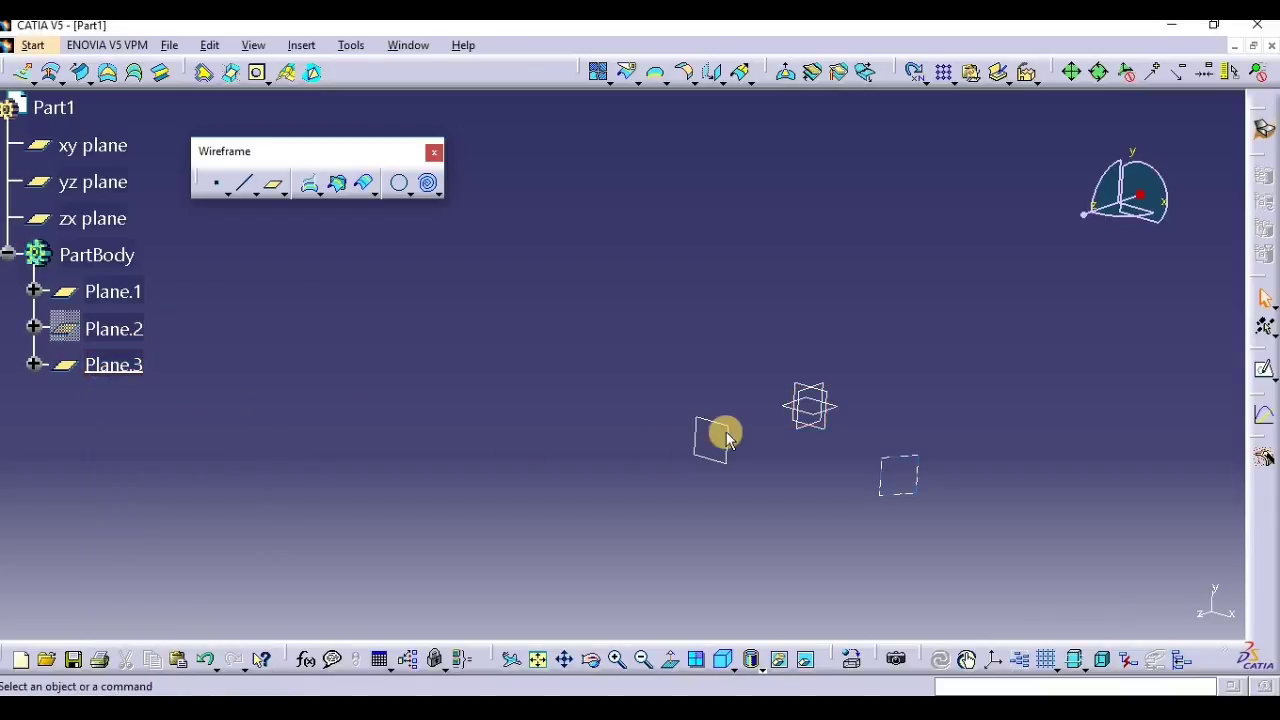
Create an Angle/Normal to plane reference plane rotated -30 degrees from the xy plane about the Y axis.
{"action": "left_click", "coordinate": [830, 405]}
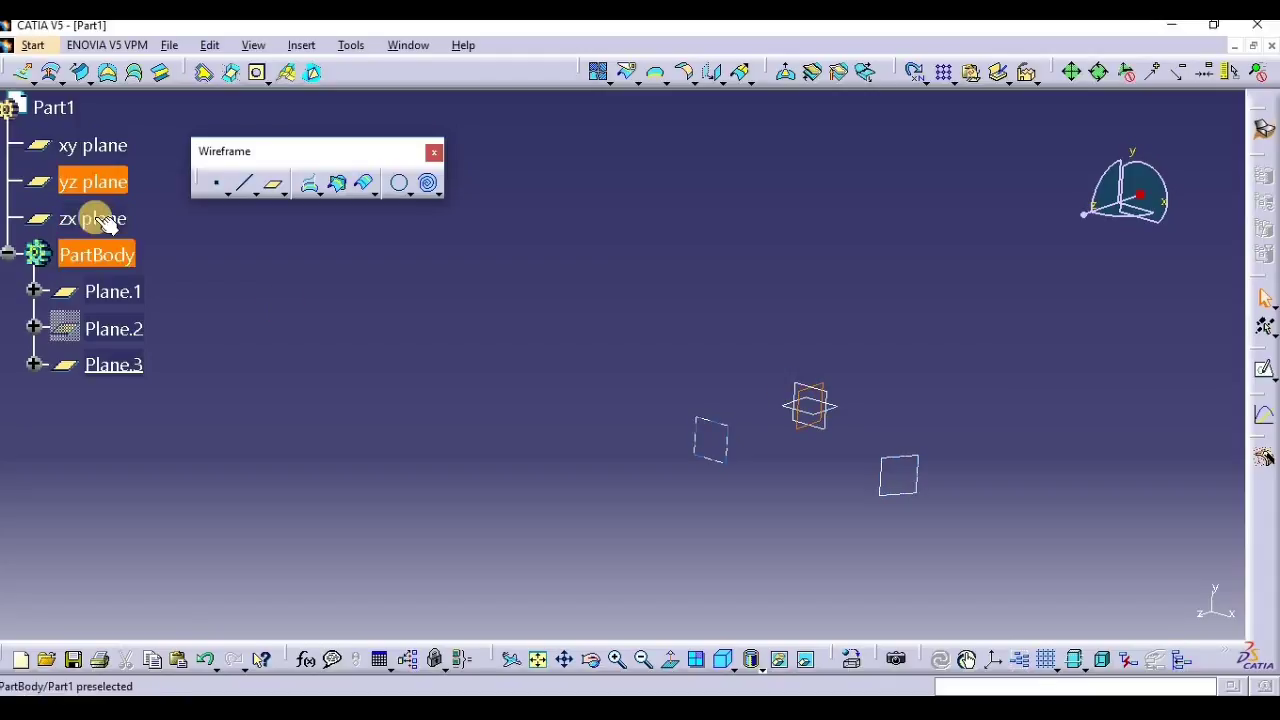
{"action": "left_click", "coordinate": [112, 146]}
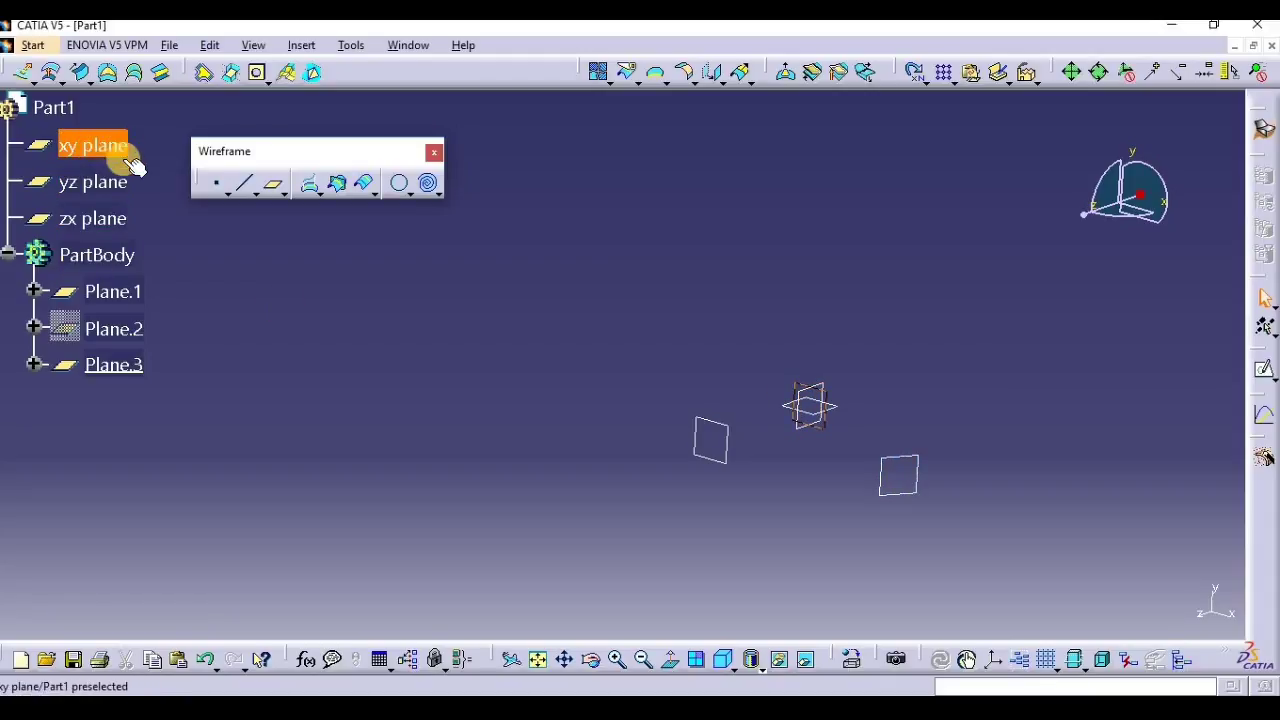
{"action": "left_click", "coordinate": [273, 189]}
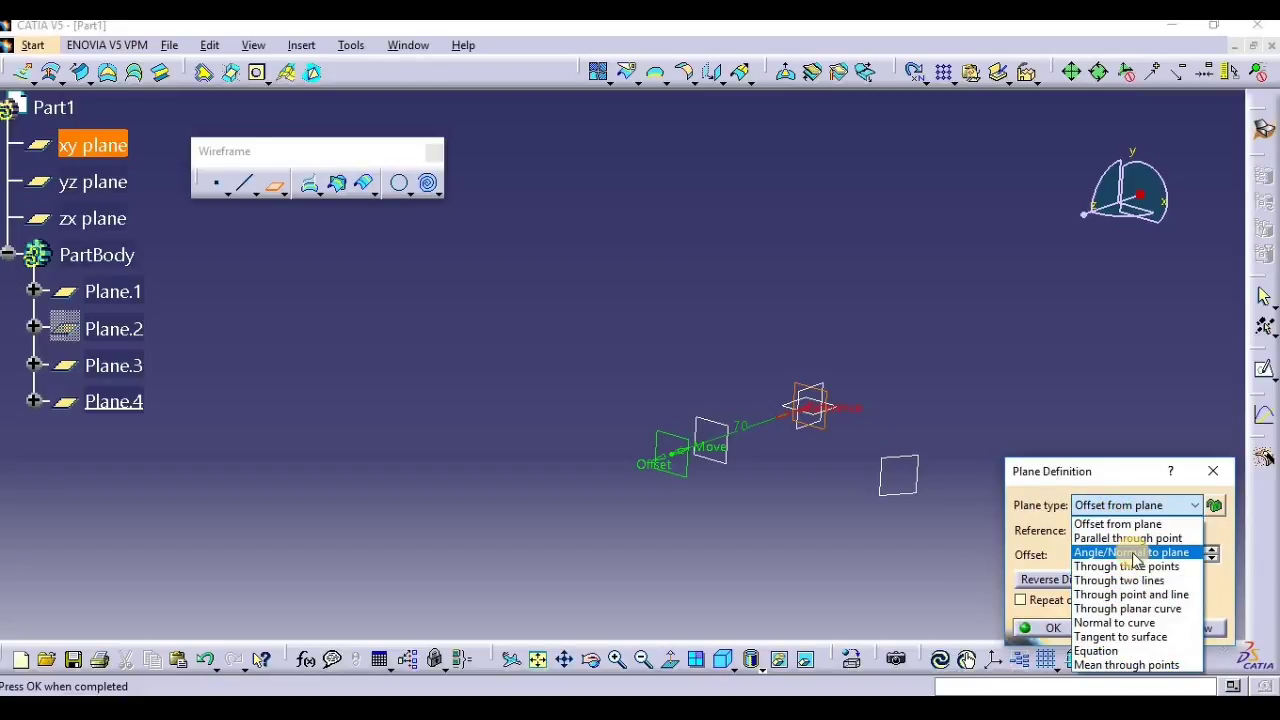
{"action": "left_click", "coordinate": [1128, 552]}
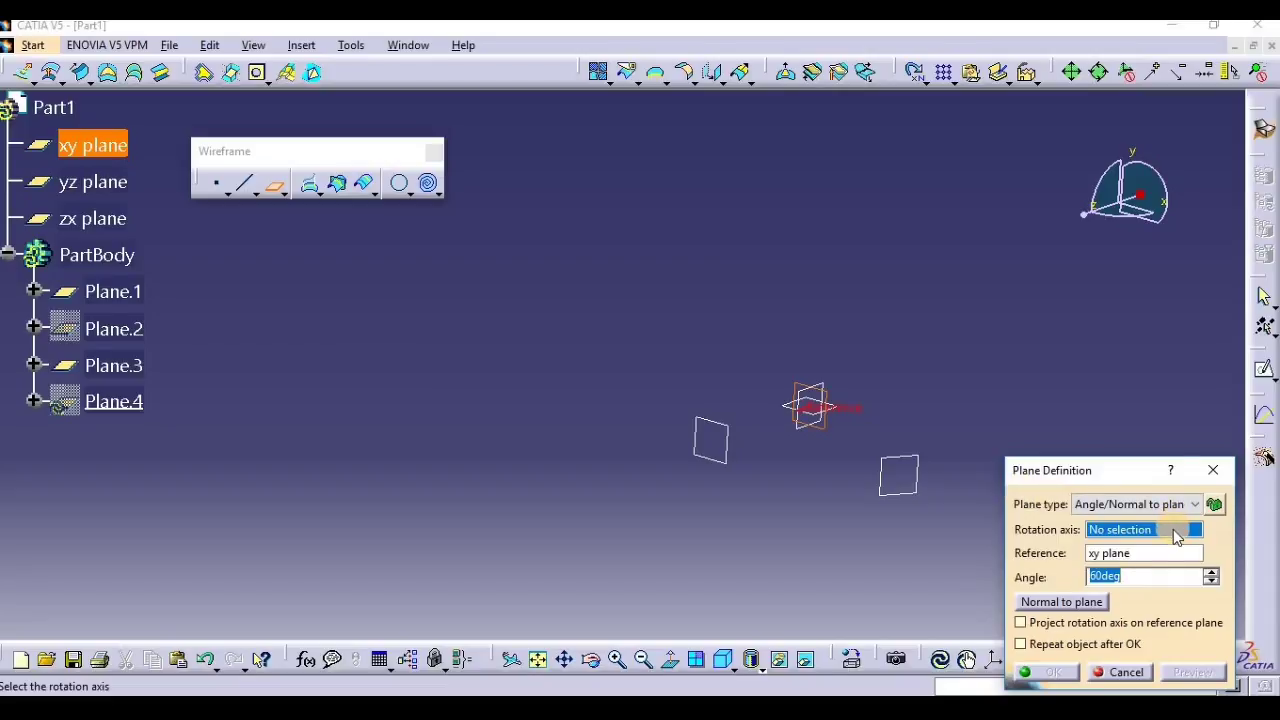
{"action": "right_click", "coordinate": [1175, 538]}
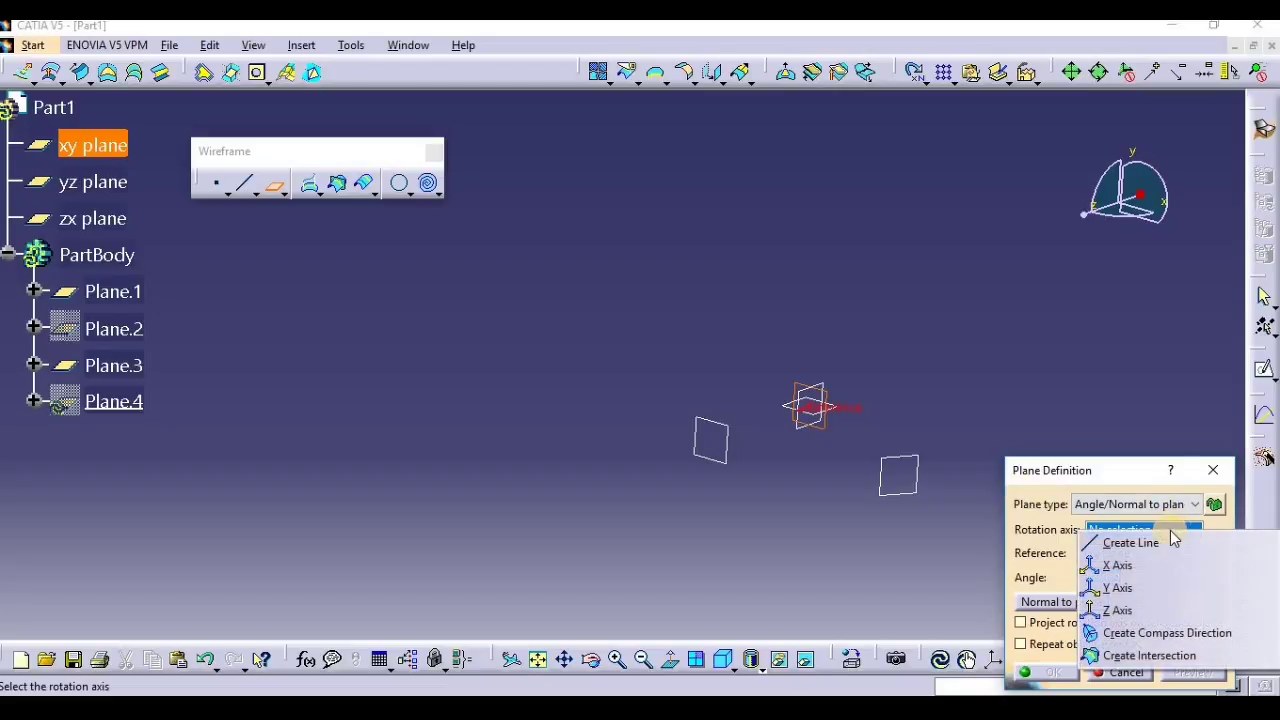
{"action": "left_click", "coordinate": [1130, 588]}
{"action": "left_click", "coordinate": [1140, 576]}
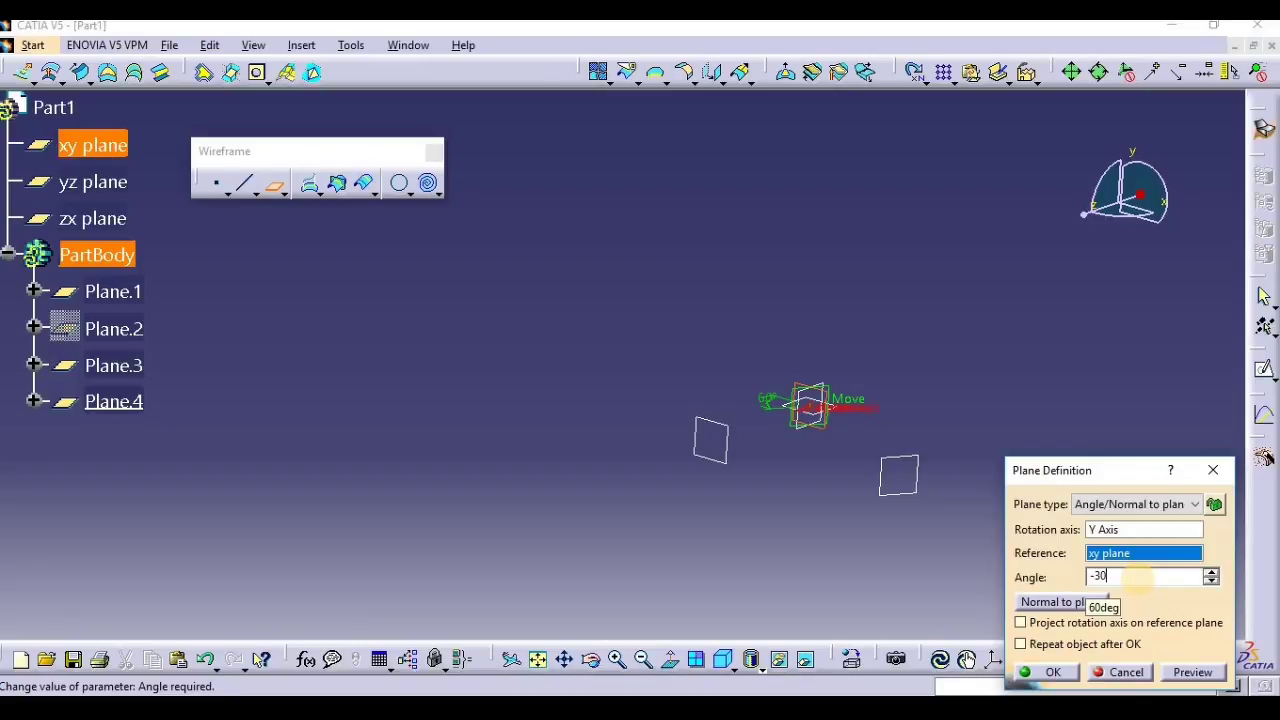
{"action": "left_click", "coordinate": [1187, 672]}
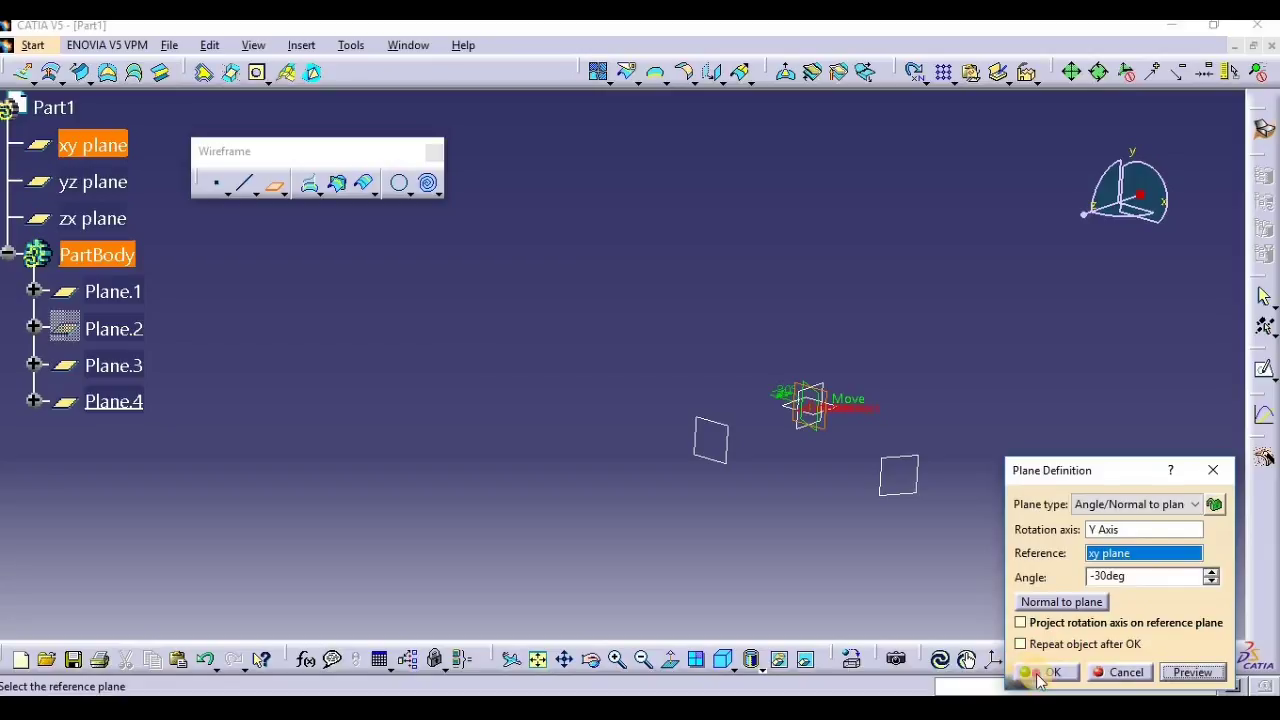
{"action": "left_click", "coordinate": [1040, 674]}
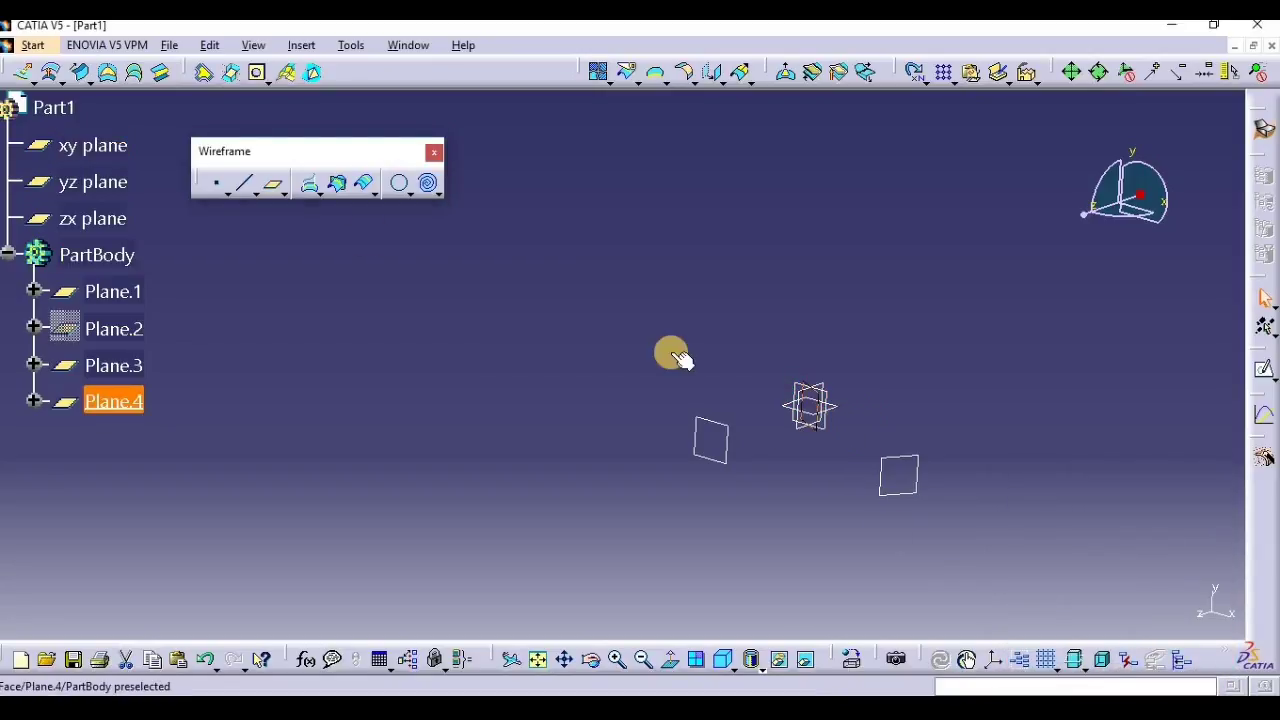
Create a plane offset 90 mm from the -30 degree plane, Plane.4.
{"action": "left_click", "coordinate": [272, 186]}
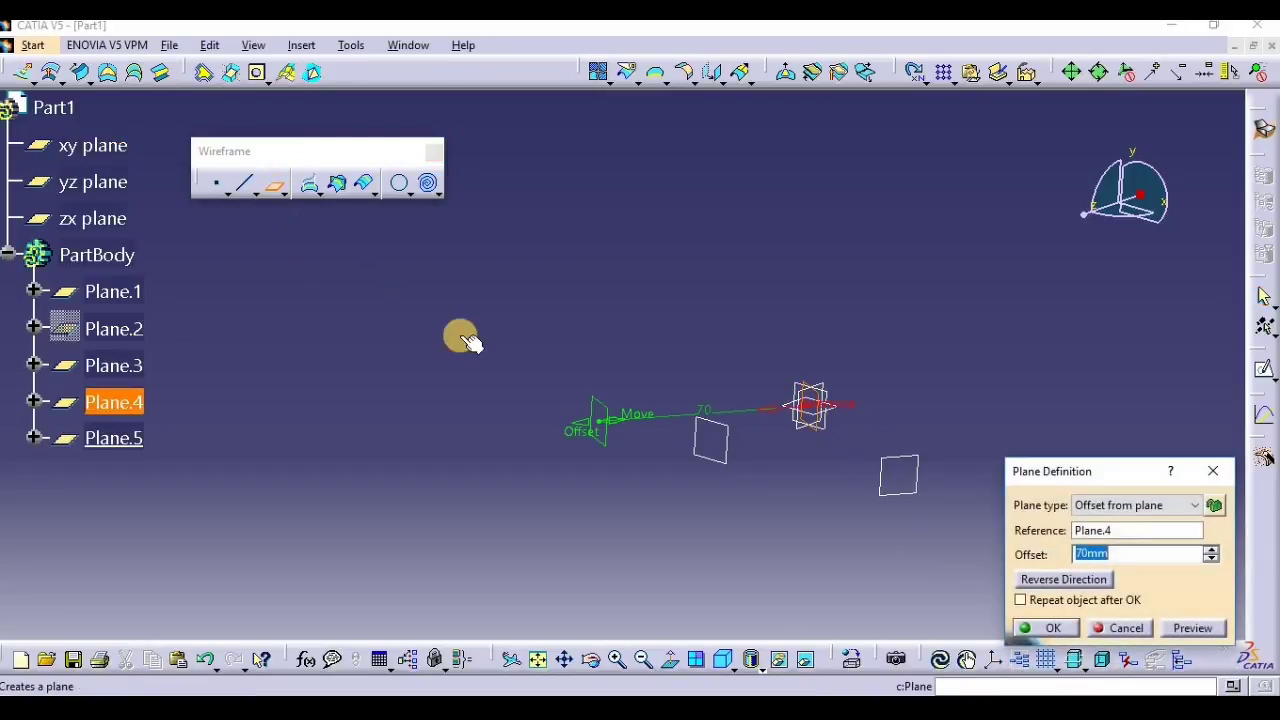
{"action": "type", "text": "90"}
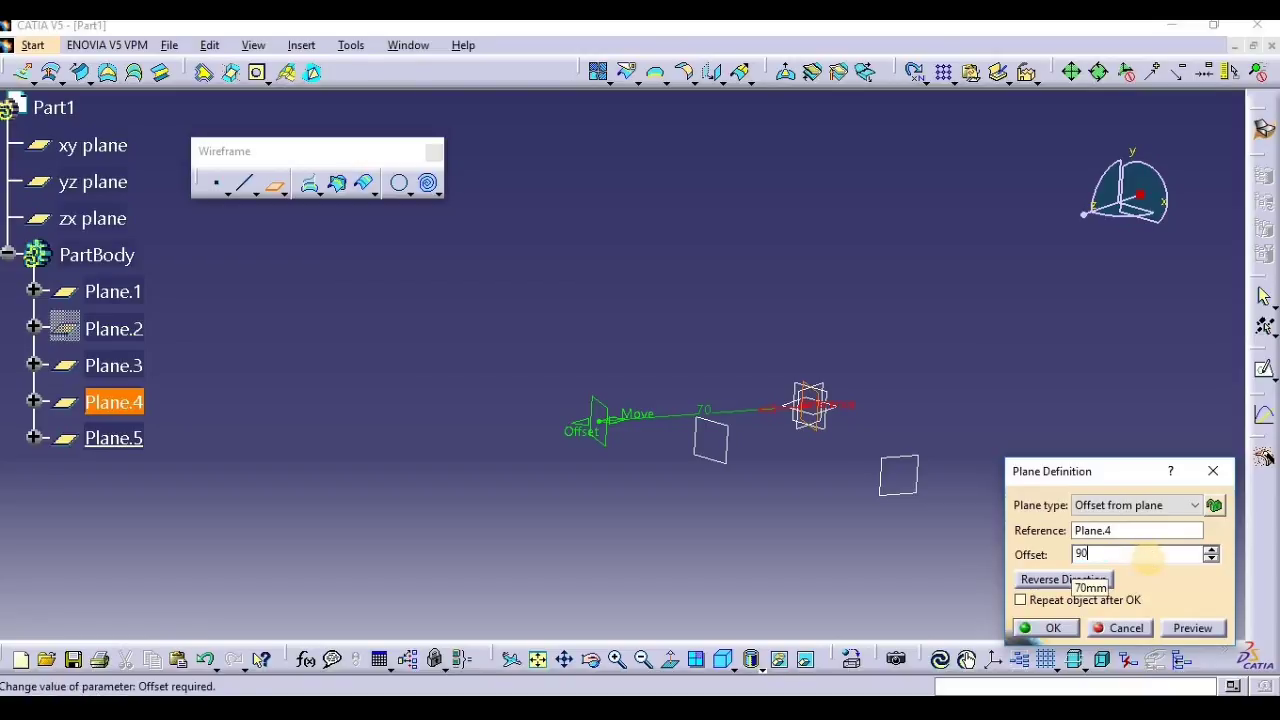
{"action": "left_click", "coordinate": [1172, 632]}
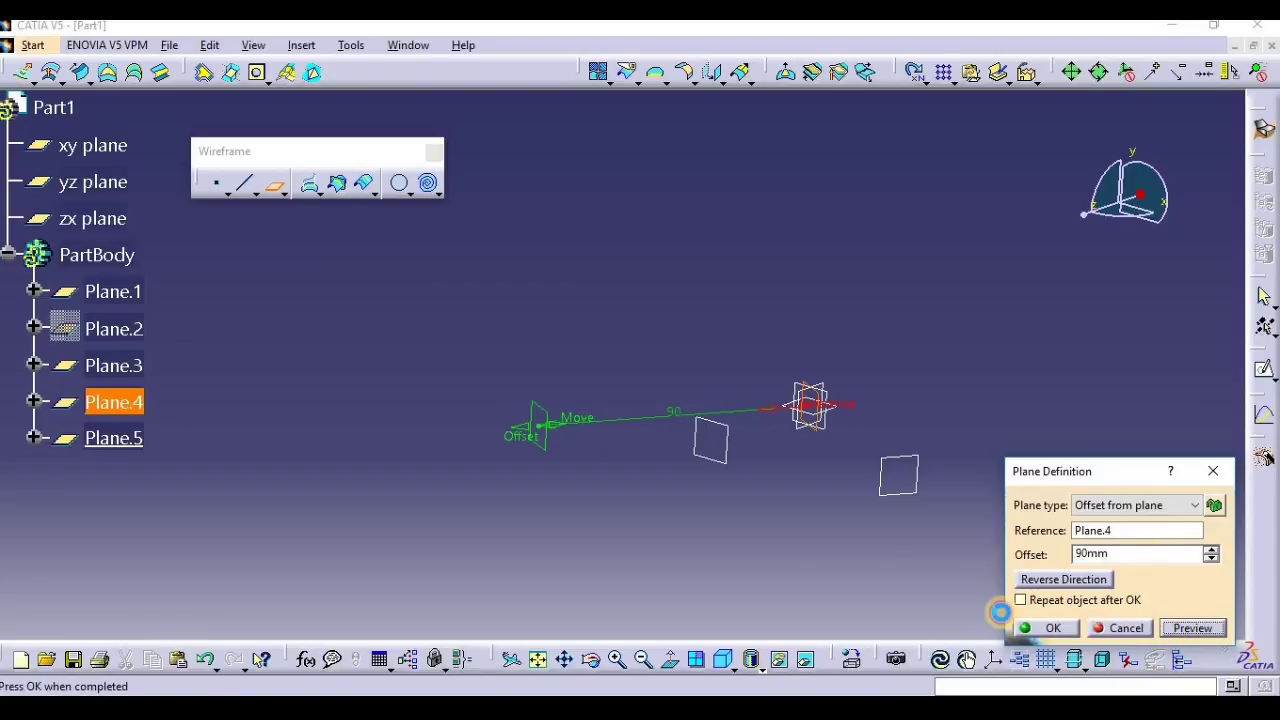
{"action": "left_click", "coordinate": [1040, 628]}
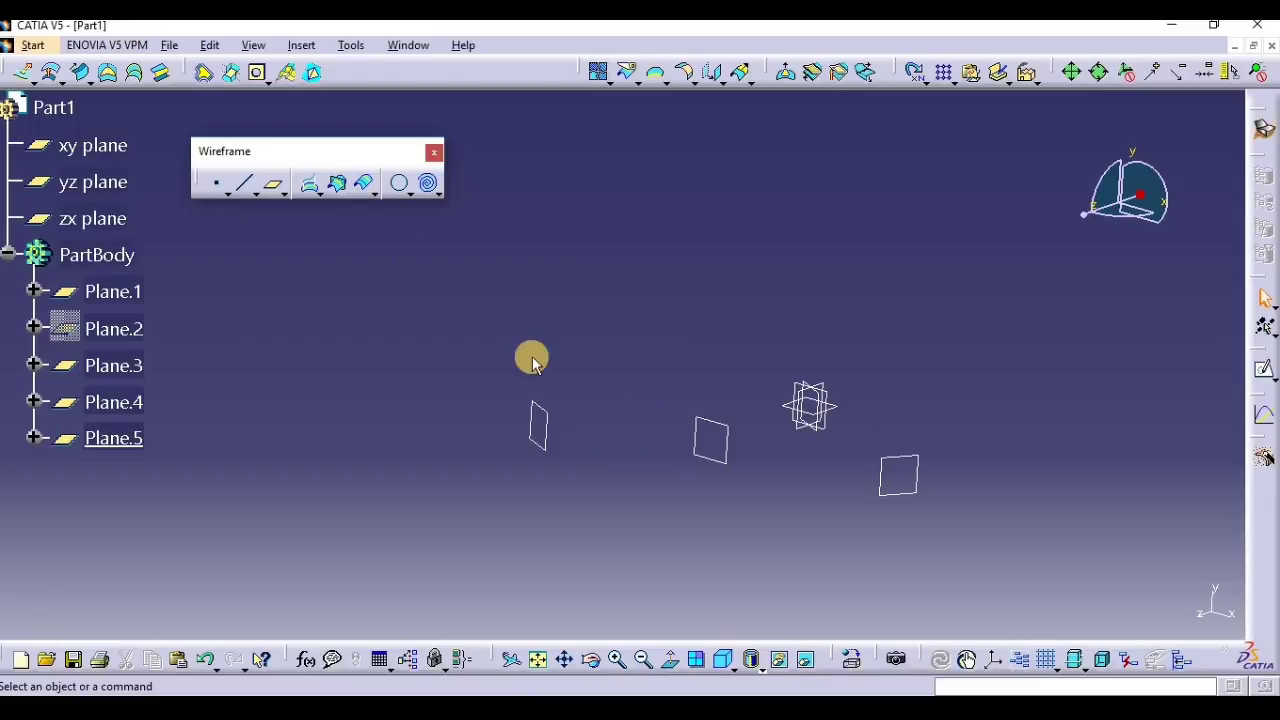
Start a spine curve and add the xy plane, Plane.3 and Plane.1 as its sections in that order.
{"action": "left_click", "coordinate": [441, 188]}
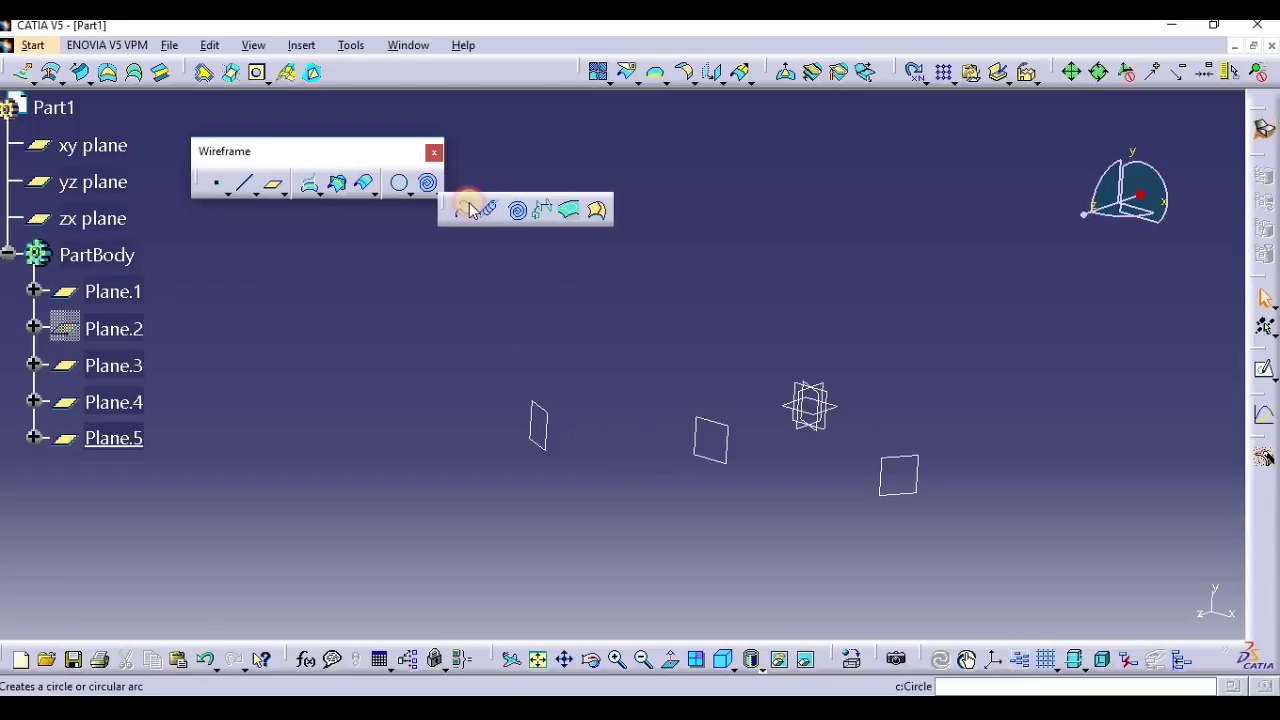
{"action": "left_click", "coordinate": [534, 212]}
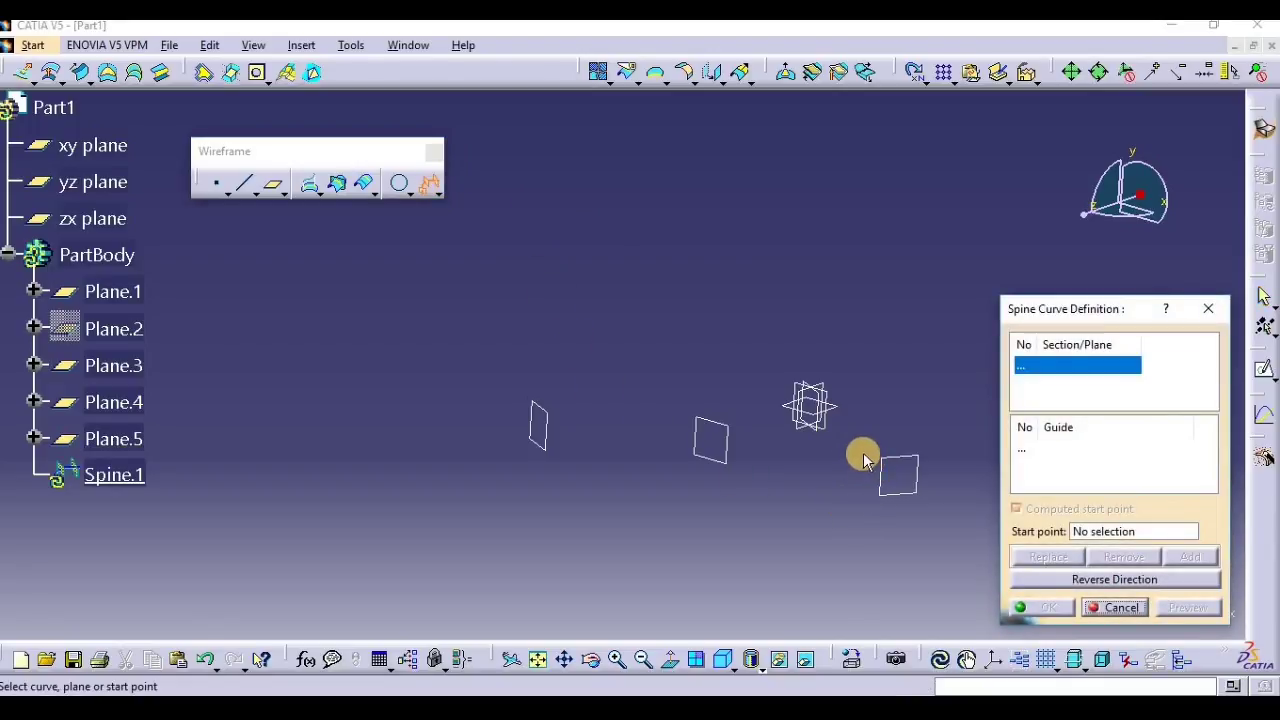
{"action": "left_click", "coordinate": [97, 145]}
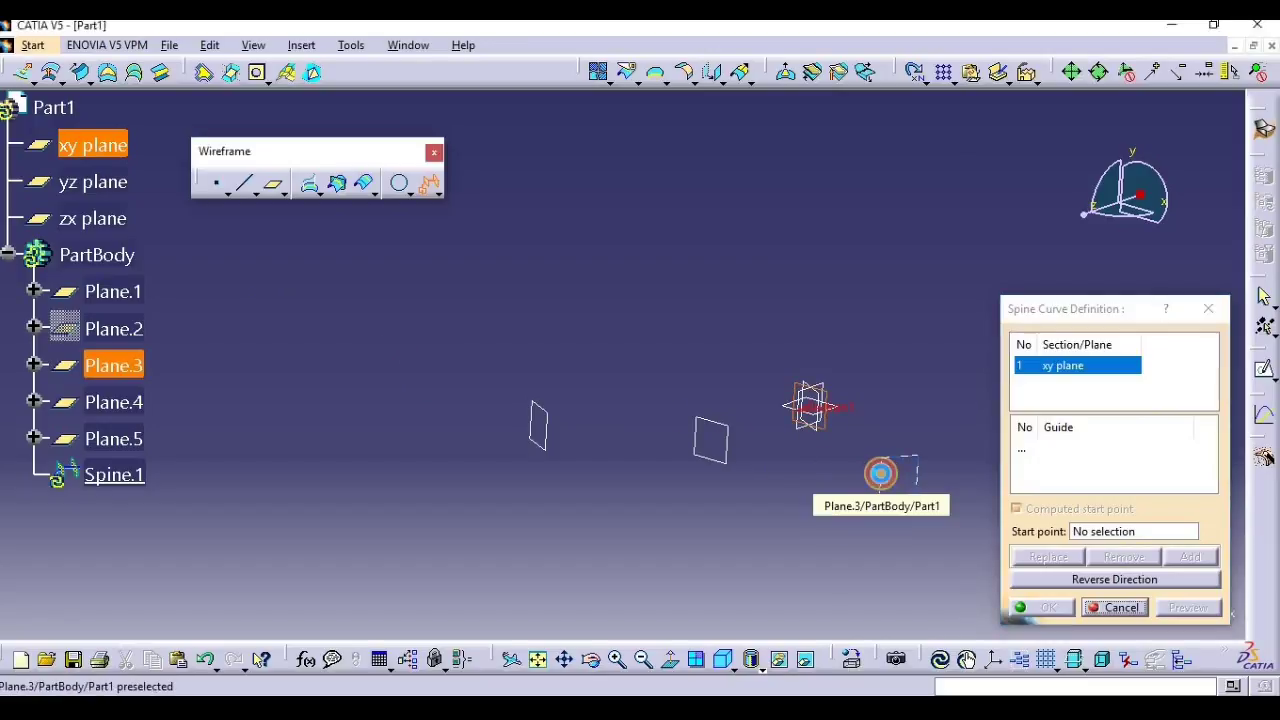
{"action": "left_click", "coordinate": [884, 472]}
{"action": "left_click", "coordinate": [725, 446]}
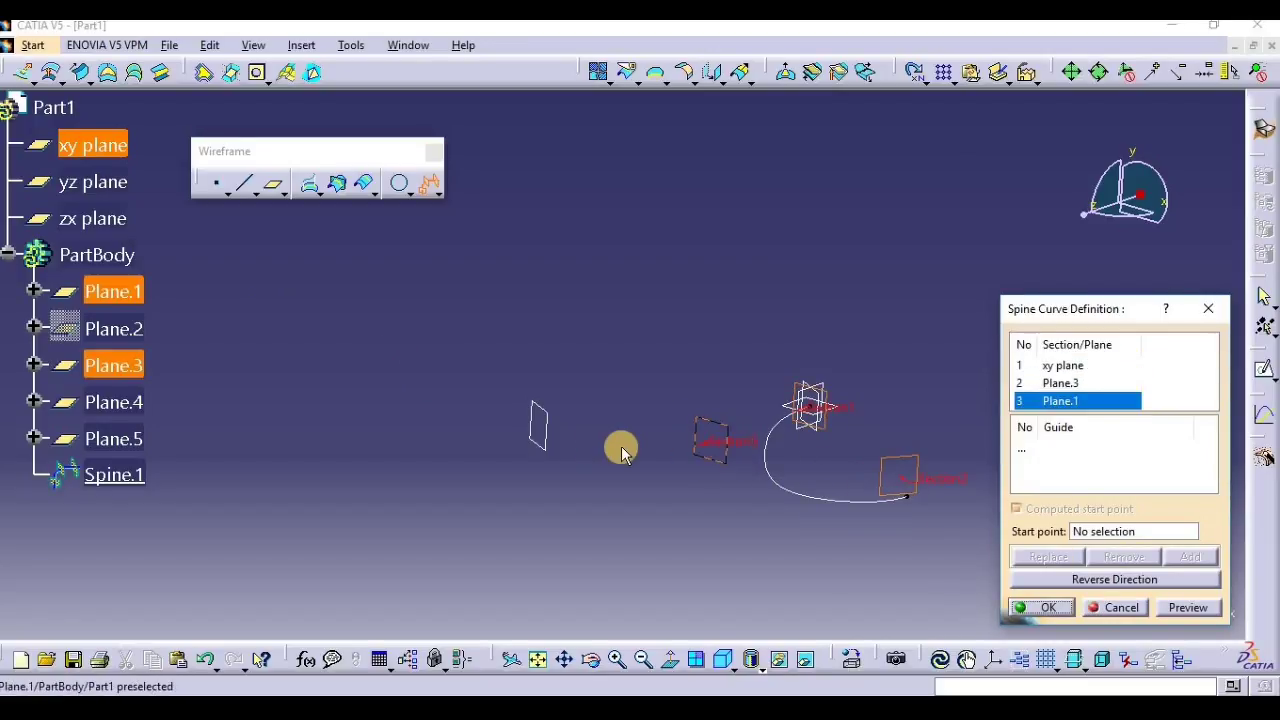
Add Plane.5 as the fourth section of the spine curve and create the spine.
{"action": "left_click", "coordinate": [543, 433]}
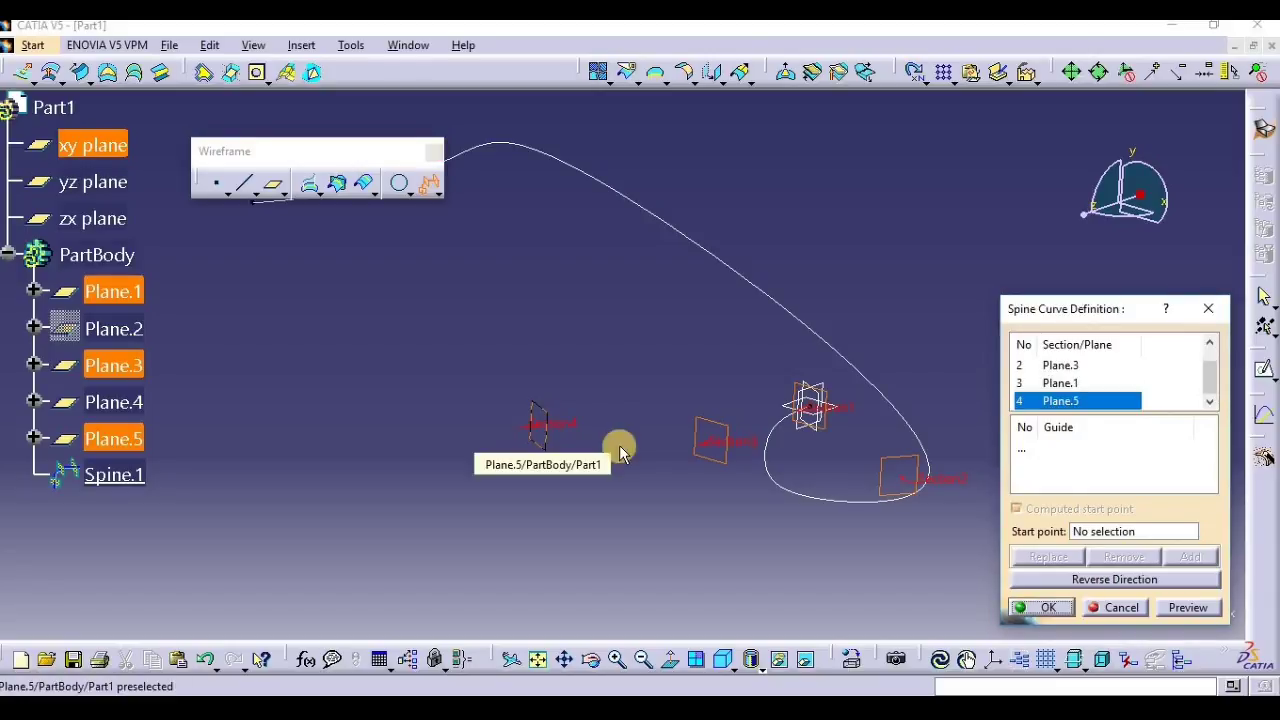
{"action": "left_click", "coordinate": [1192, 608]}
{"action": "left_click", "coordinate": [1040, 607]}
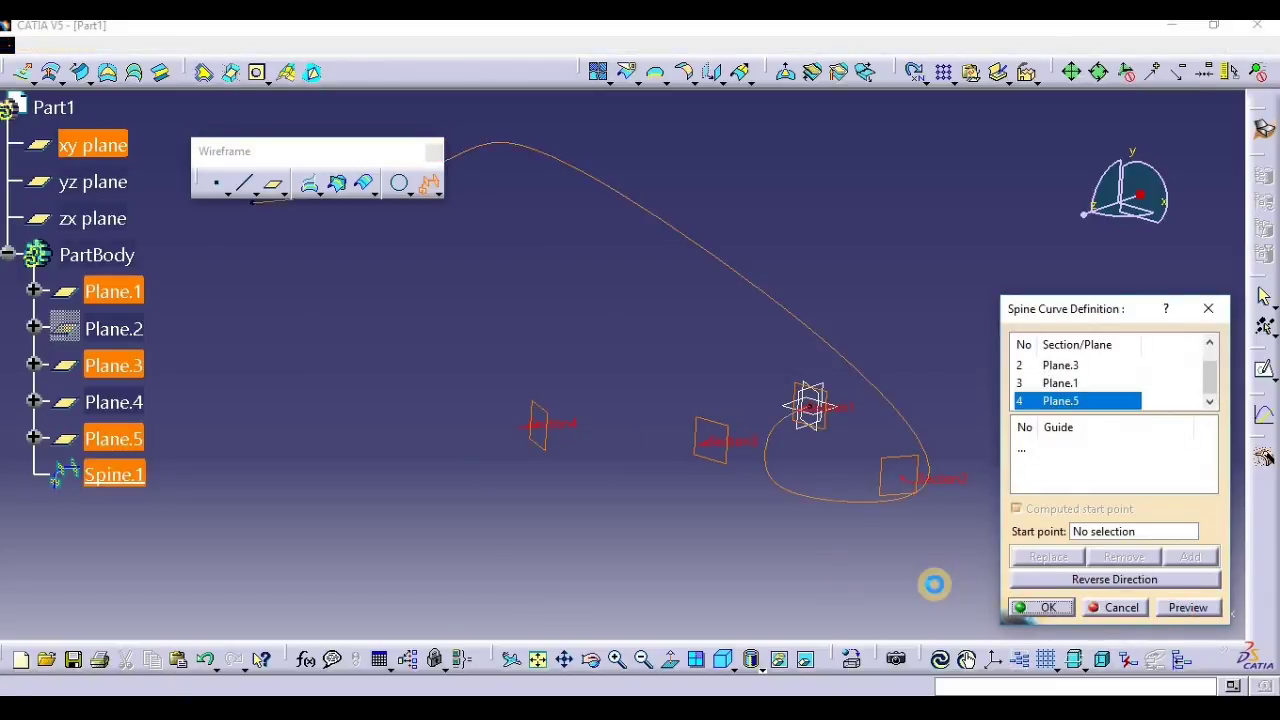
{"action": "middle_click_drag", "start_coordinate": [826, 563], "coordinate": [893, 600]}
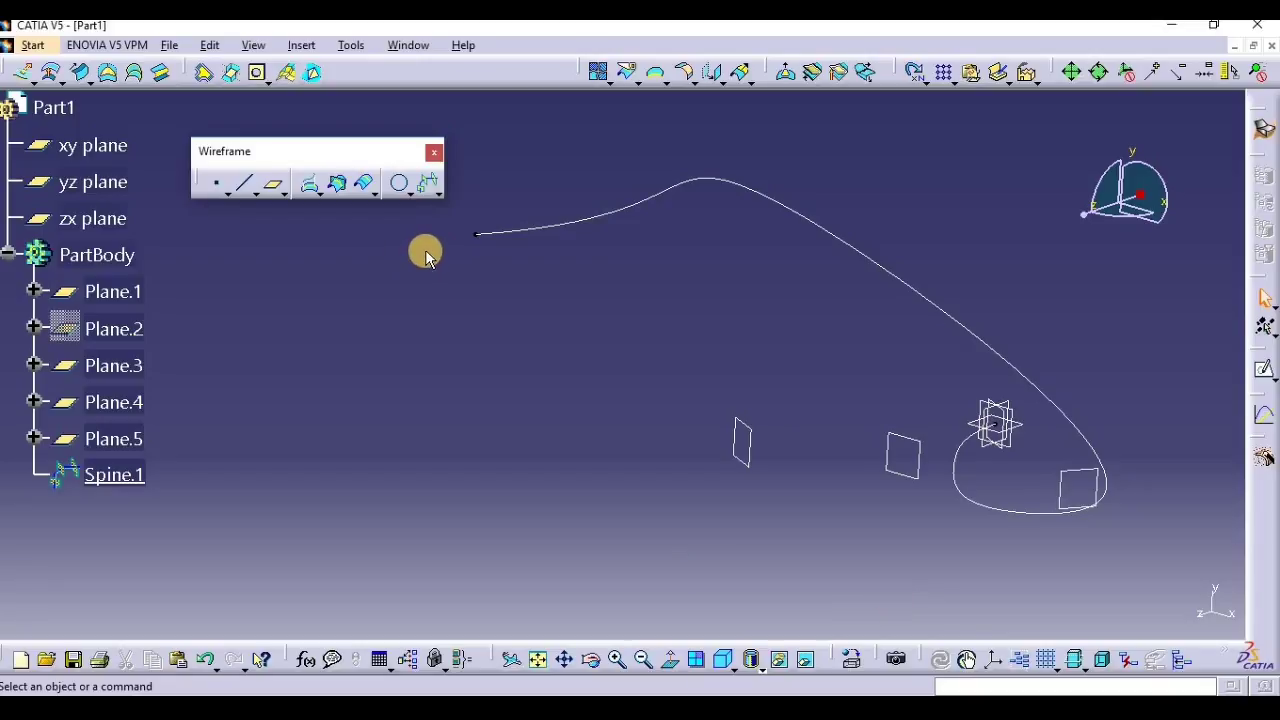
{"action": "middle_click_drag", "start_coordinate": [531, 314], "coordinate": [554, 369]}
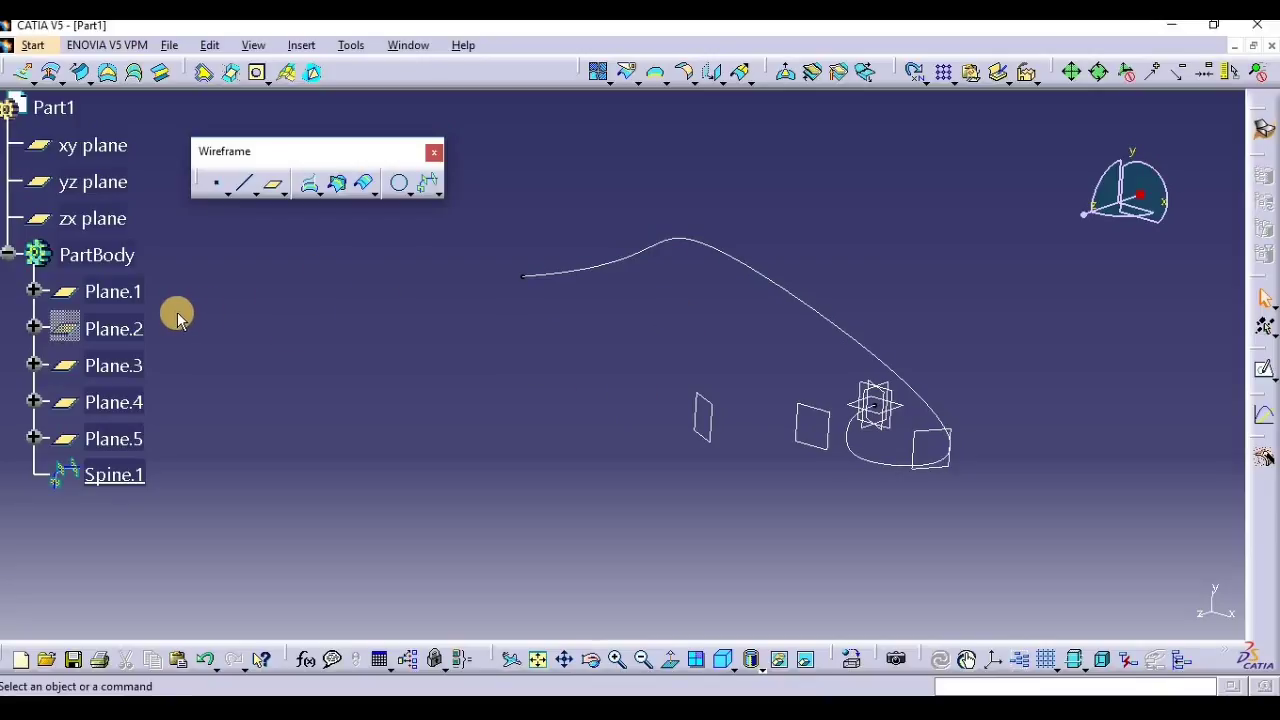
Delete Plane.1 and Plane.2 together with all their children.
{"action": "right_click", "coordinate": [120, 292]}
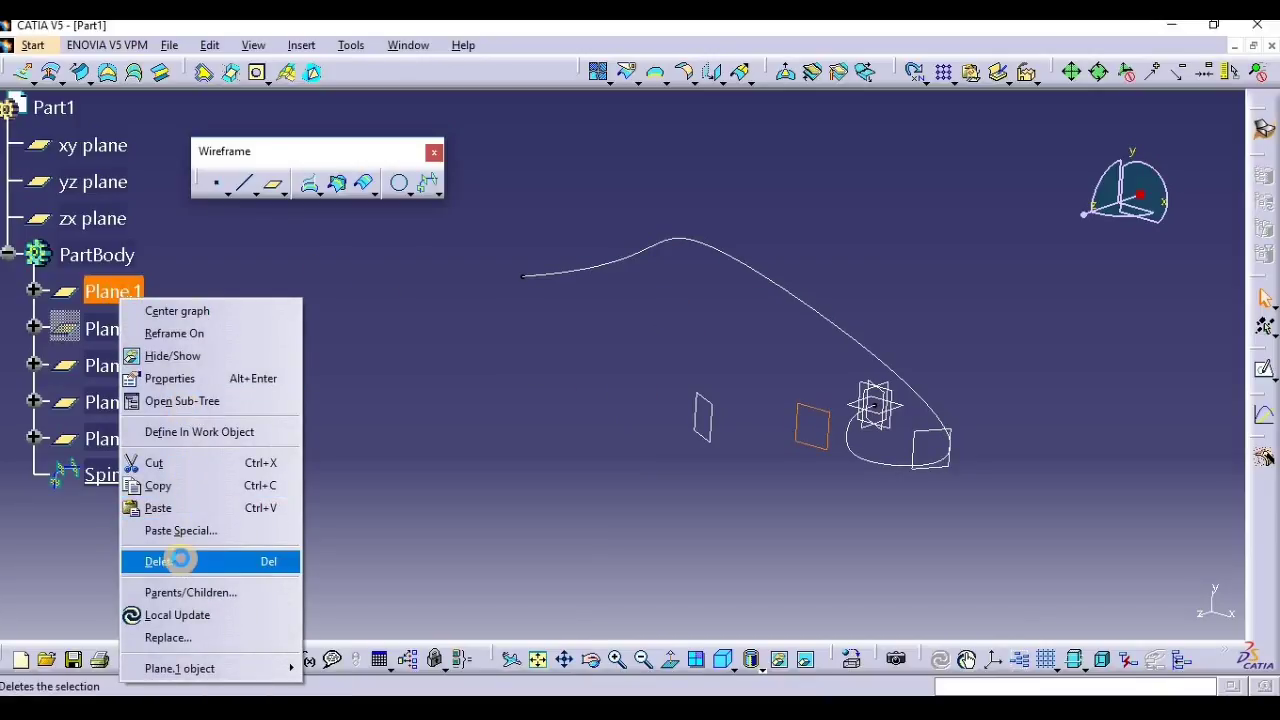
{"action": "left_click", "coordinate": [180, 560]}
{"action": "left_click", "coordinate": [1133, 612]}
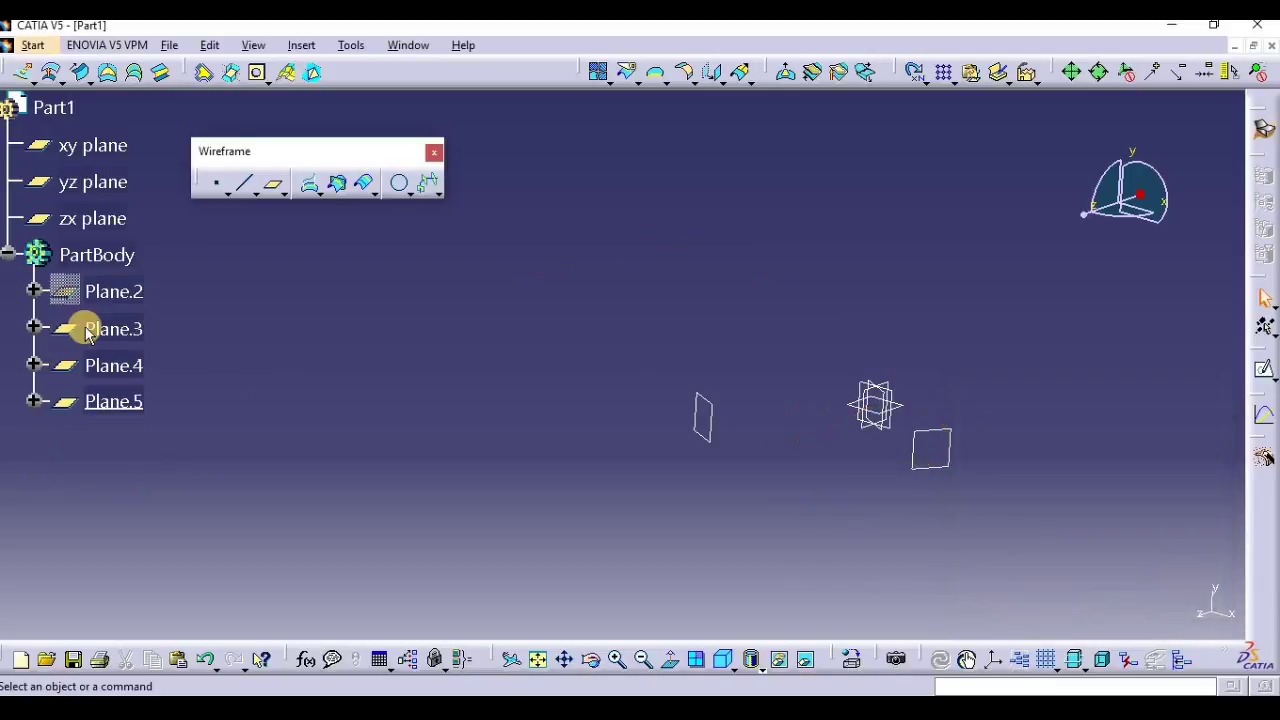
{"action": "left_click_drag", "start_coordinate": [211, 282], "coordinate": [46, 416]}
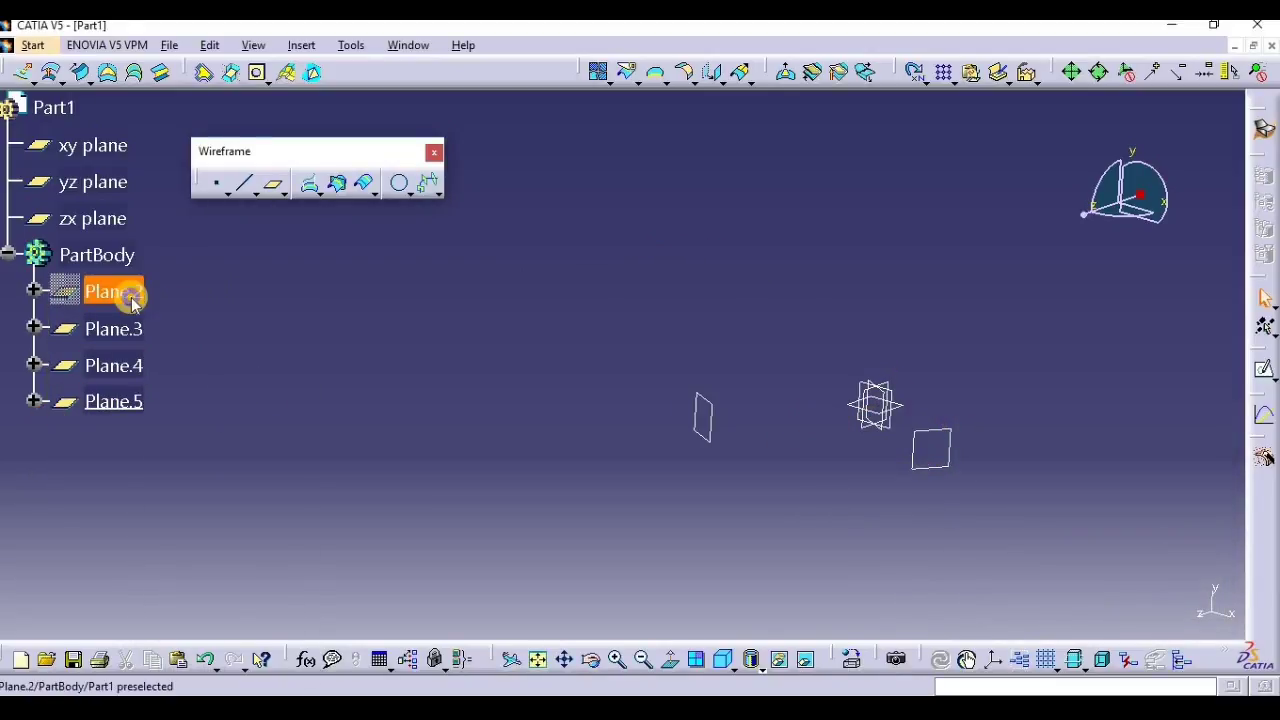
{"action": "right_click", "coordinate": [133, 303]}
{"action": "left_click", "coordinate": [180, 560]}
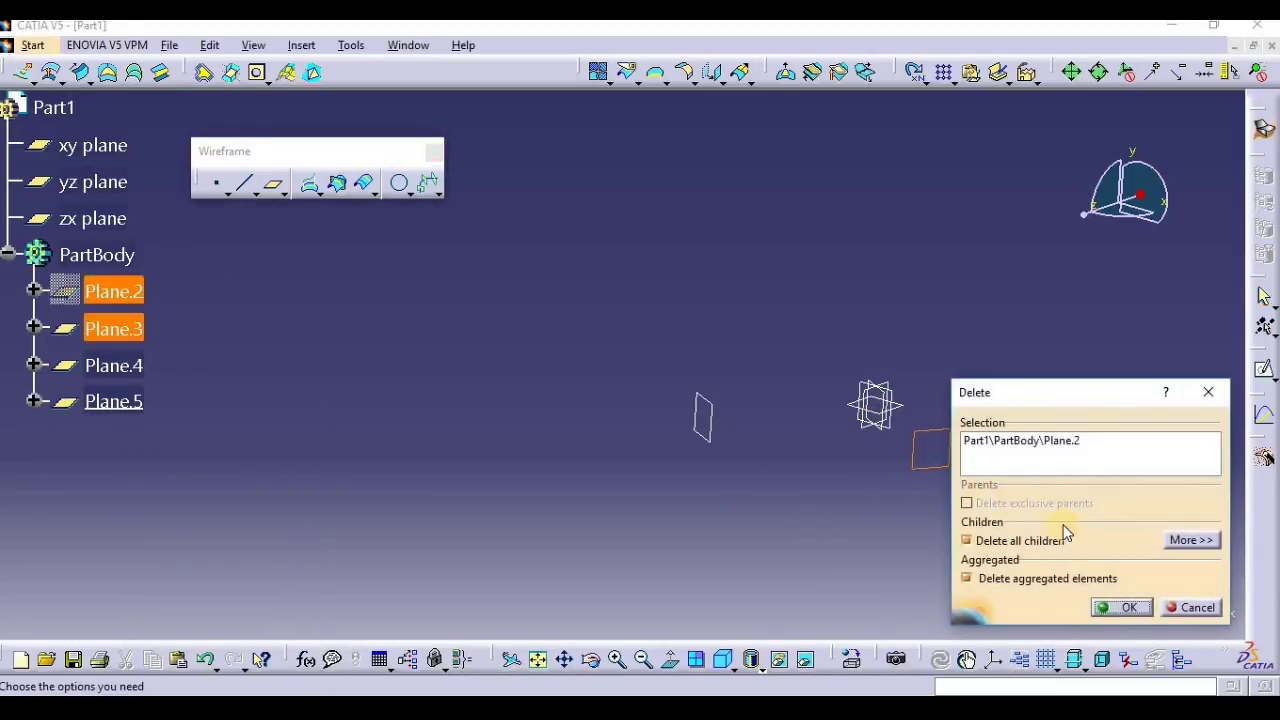
{"action": "left_click", "coordinate": [1115, 607]}
Delete the remaining constructed planes, Plane.4 and Plane.5.
{"action": "left_click_drag", "start_coordinate": [1168, 343], "coordinate": [539, 634]}
{"action": "key", "text": "Delete"}
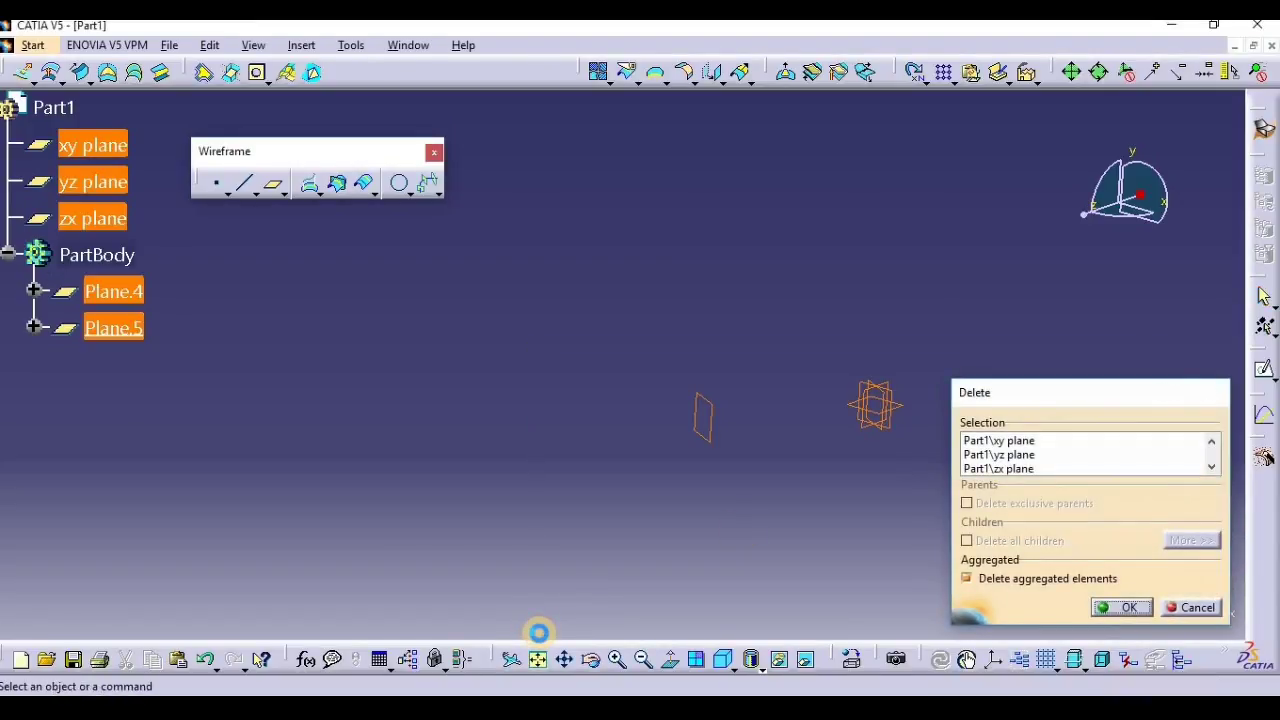
{"action": "key", "text": "Return"}
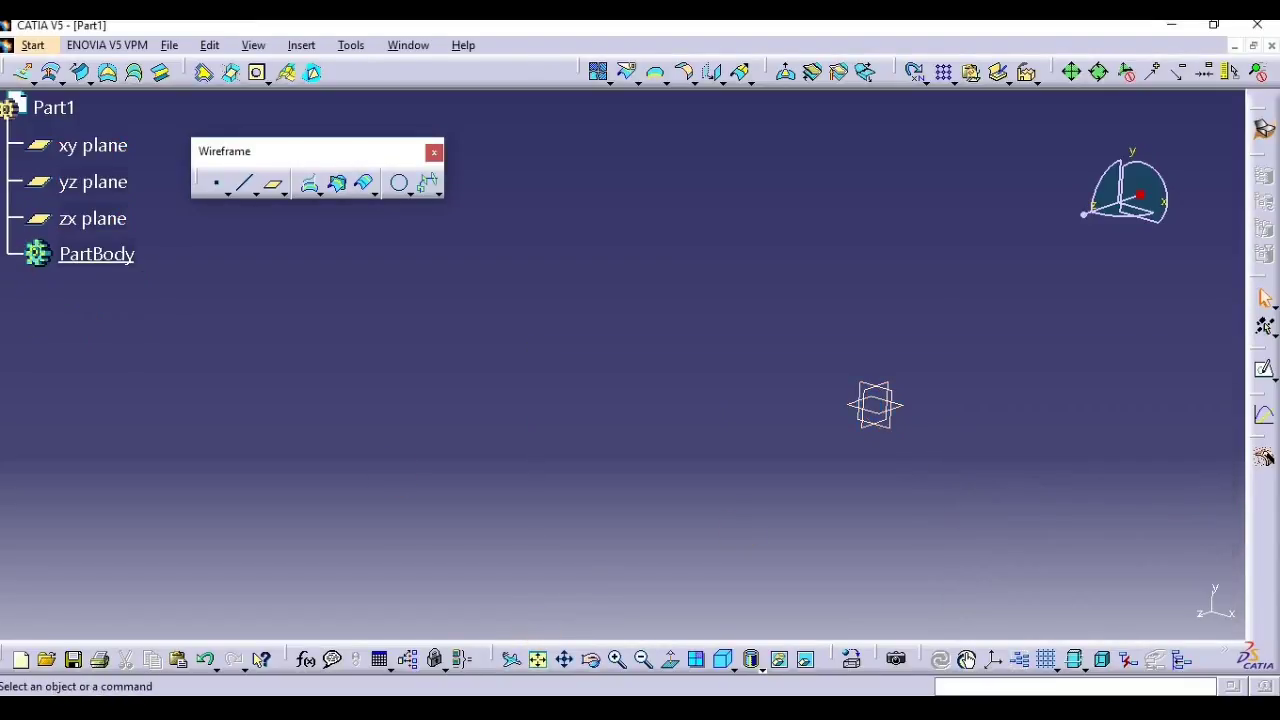
Sketch a wavy eight-point spline on the xy plane, ending at about H 403 mm, V 73 mm.
{"action": "left_click", "coordinate": [435, 192]}
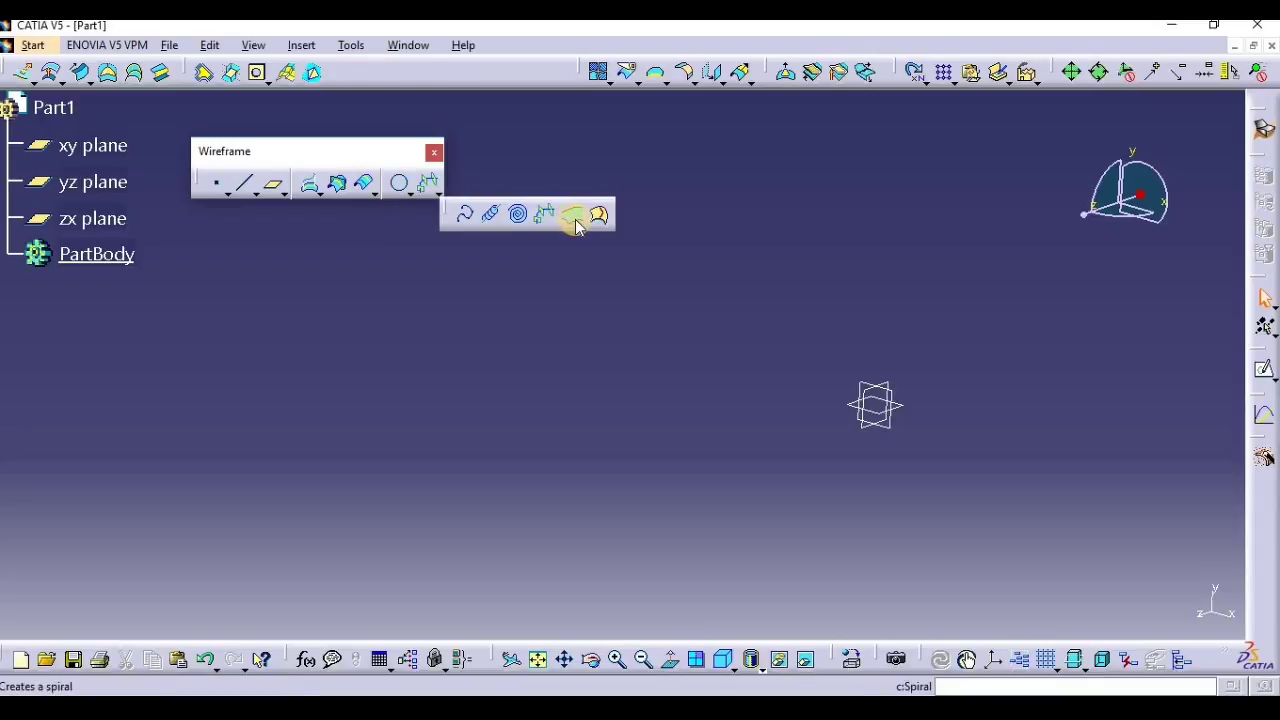
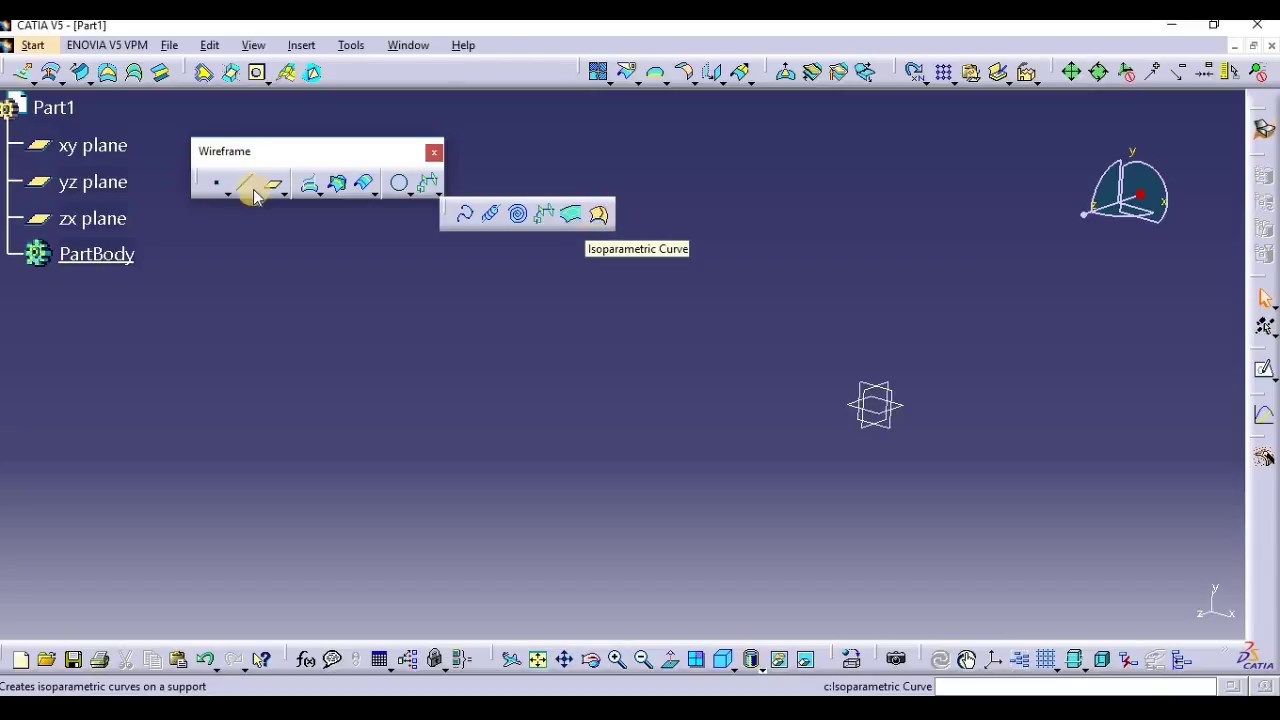
{"action": "left_click", "coordinate": [92, 147]}
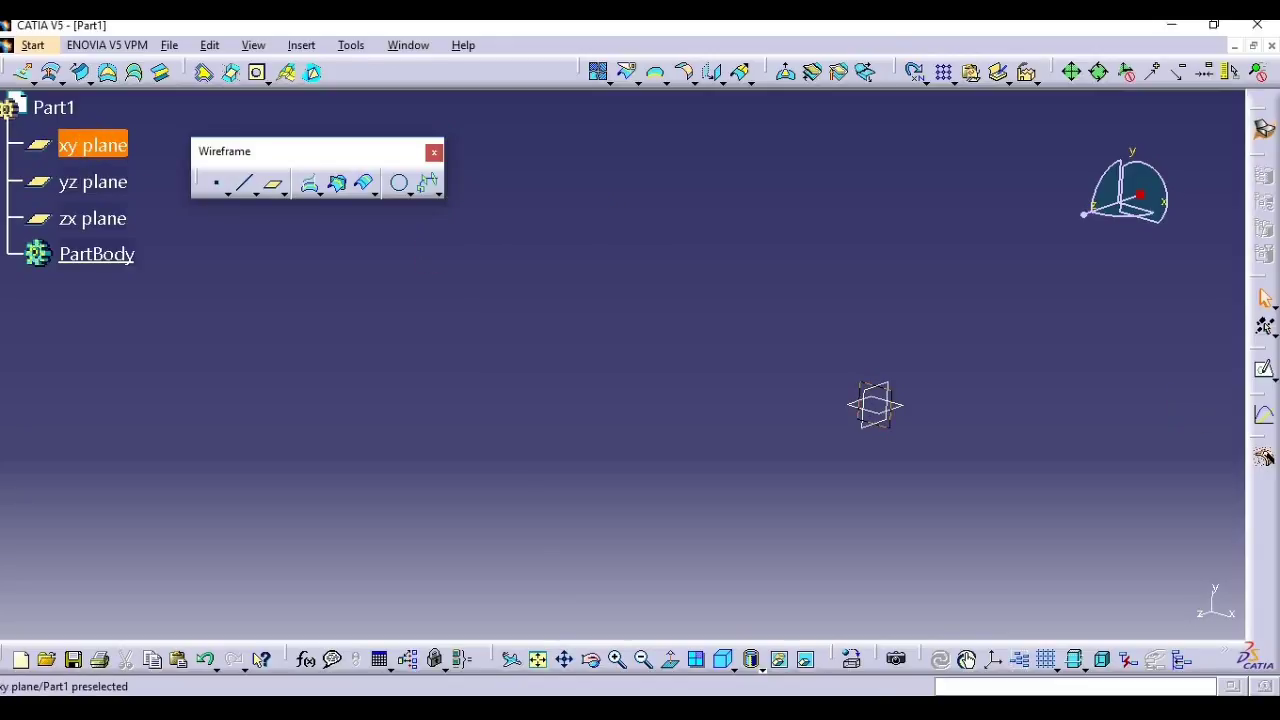
{"action": "left_click", "coordinate": [1262, 366]}
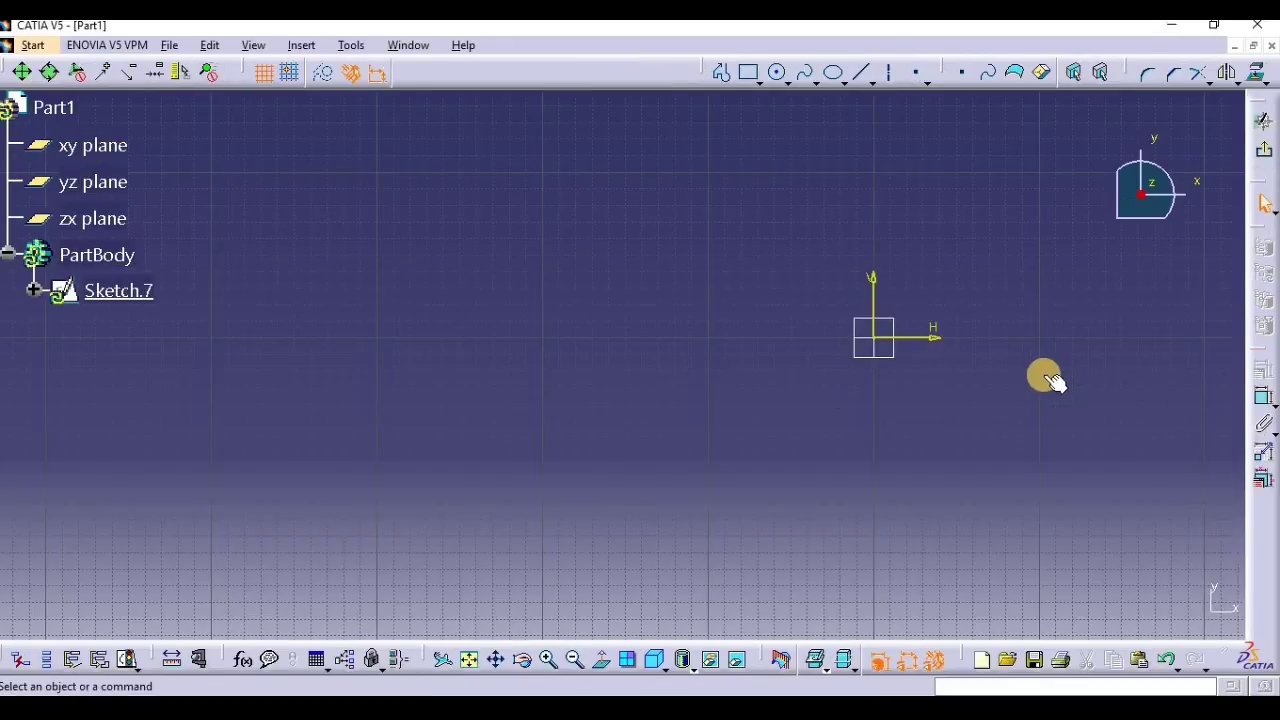
{"action": "left_click", "coordinate": [845, 72]}
{"action": "left_click", "coordinate": [800, 80]}
{"action": "left_click", "coordinate": [292, 505]}
{"action": "left_click", "coordinate": [323, 375]}
{"action": "left_click", "coordinate": [458, 480]}
{"action": "left_click", "coordinate": [565, 325]}
{"action": "left_click", "coordinate": [731, 480]}
{"action": "left_click", "coordinate": [864, 293]}
{"action": "left_click", "coordinate": [1166, 518]}
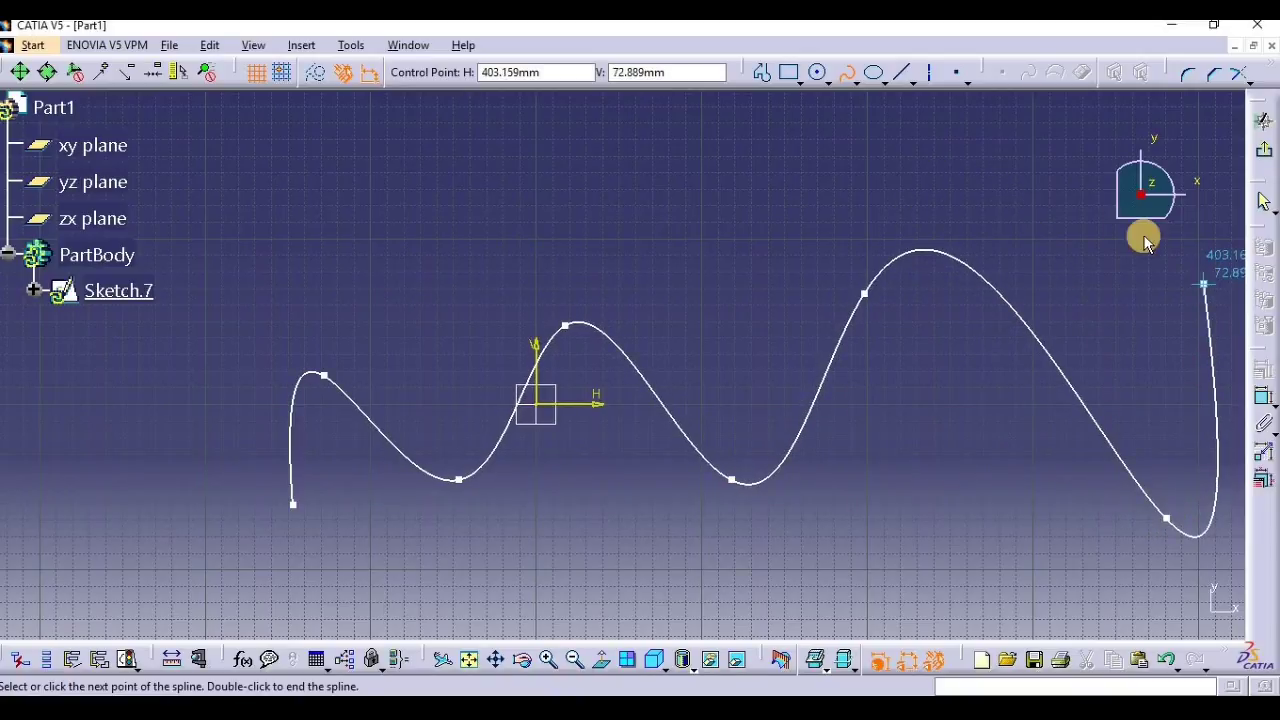
{"action": "left_click", "coordinate": [1204, 284]}
{"action": "key", "text": "Escape"}
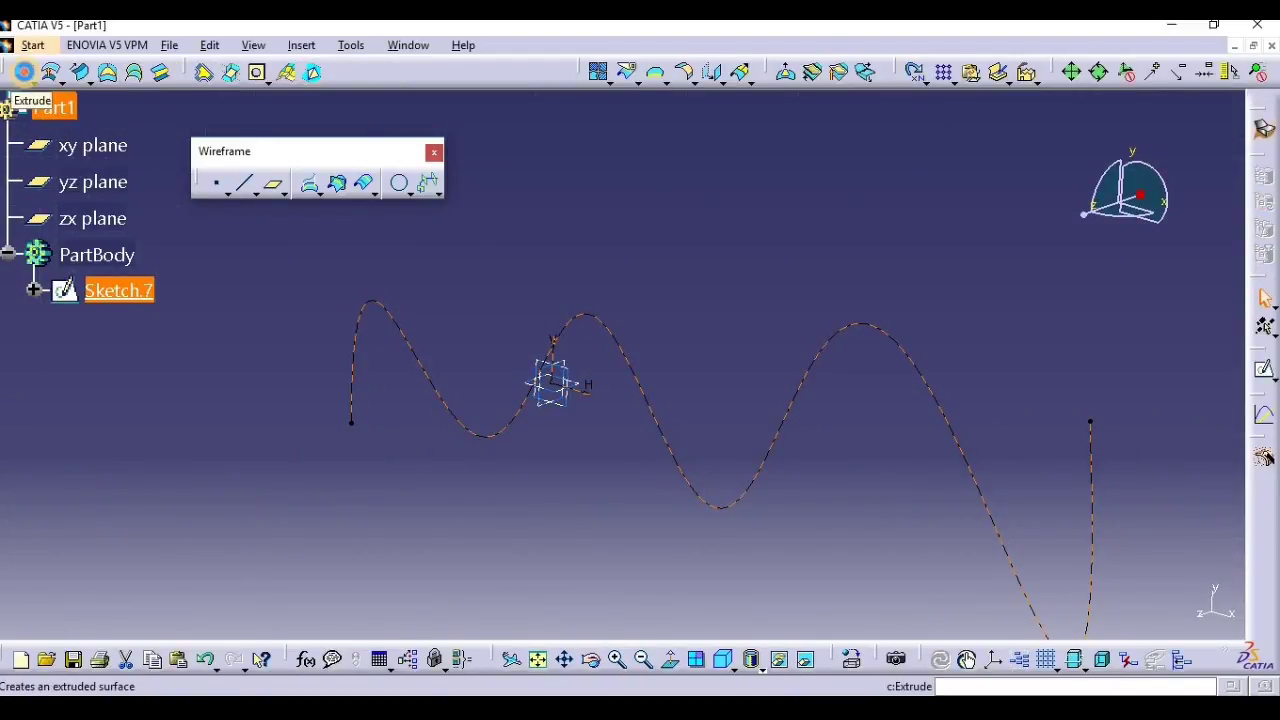
Extrude the spline sketch into a surface 50 mm deep along the sketch normal.
{"action": "left_click", "coordinate": [25, 73]}
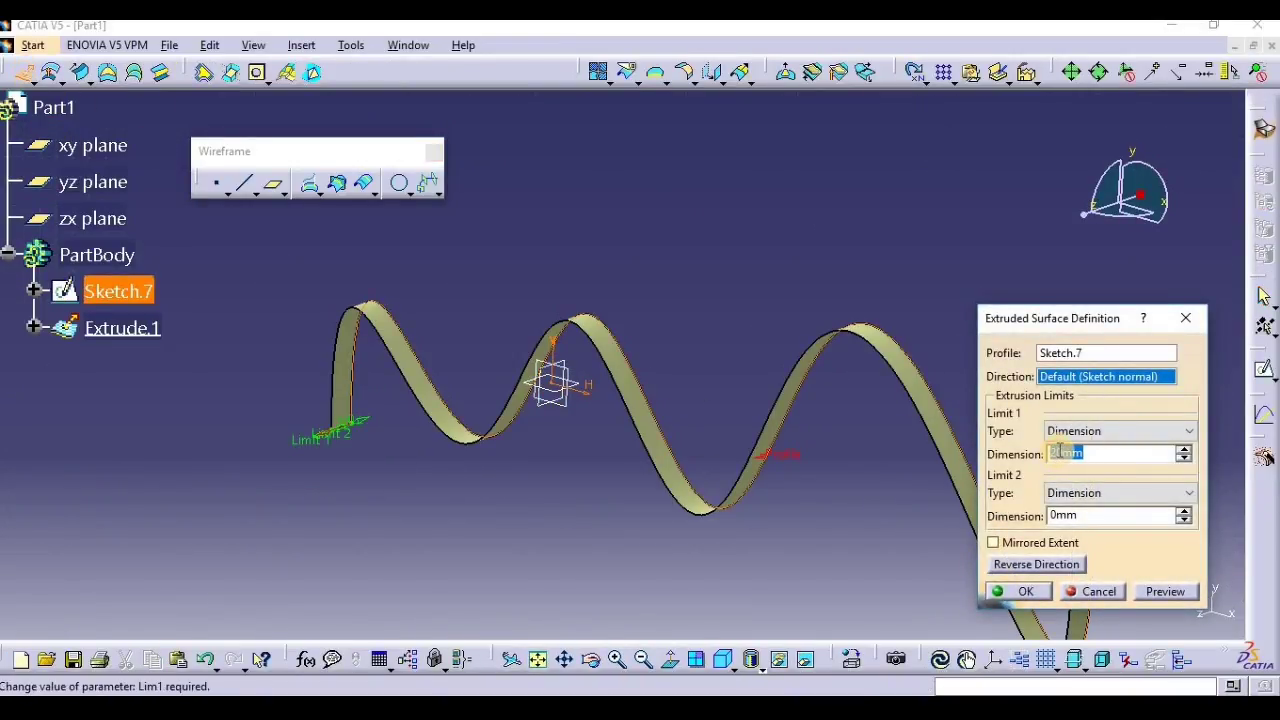
{"action": "type", "text": "50"}
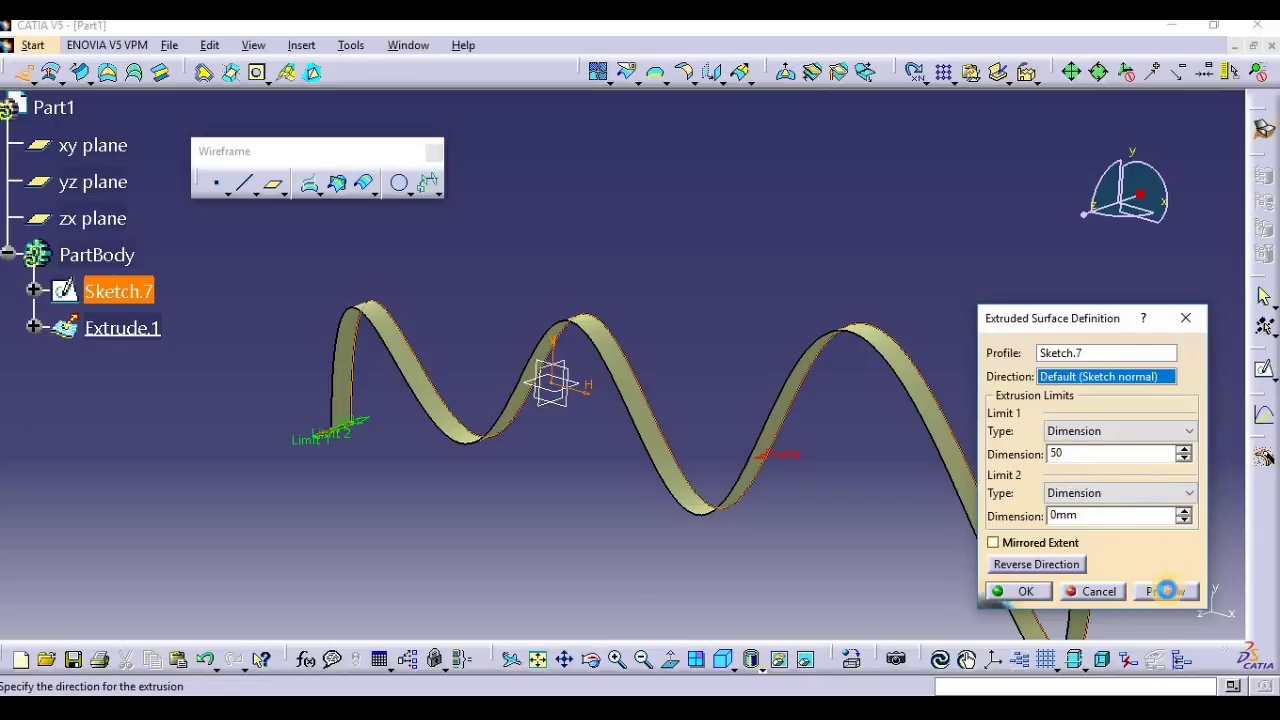
{"action": "left_click", "coordinate": [1020, 591]}
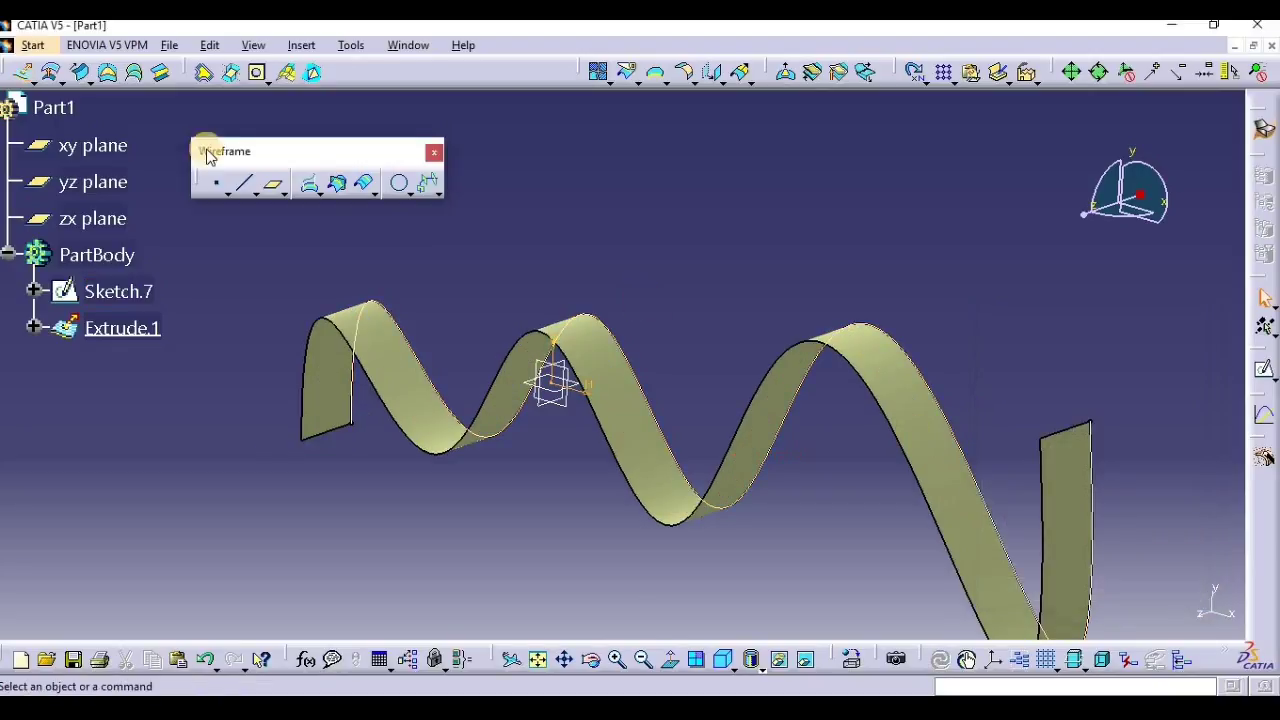
Create a second extruded surface from the same spline sketch with a dimension of 100 mm.
{"action": "left_click", "coordinate": [24, 72]}
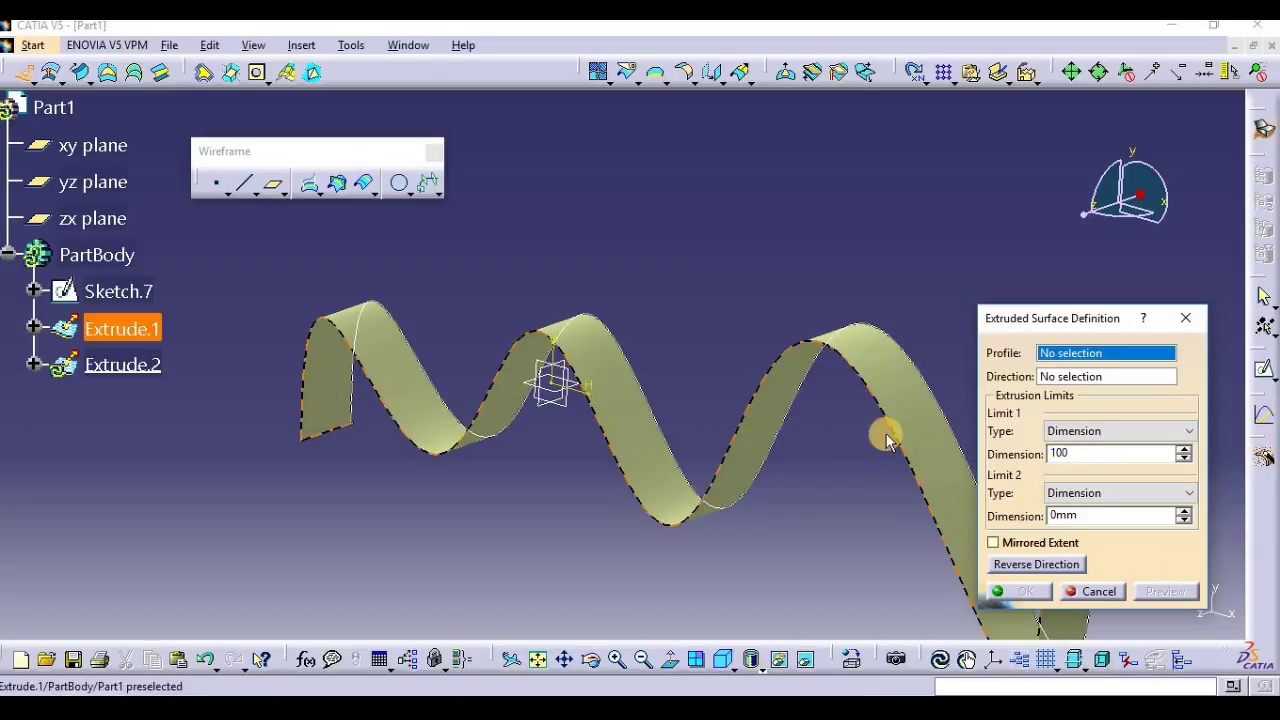
{"action": "left_click", "coordinate": [126, 287]}
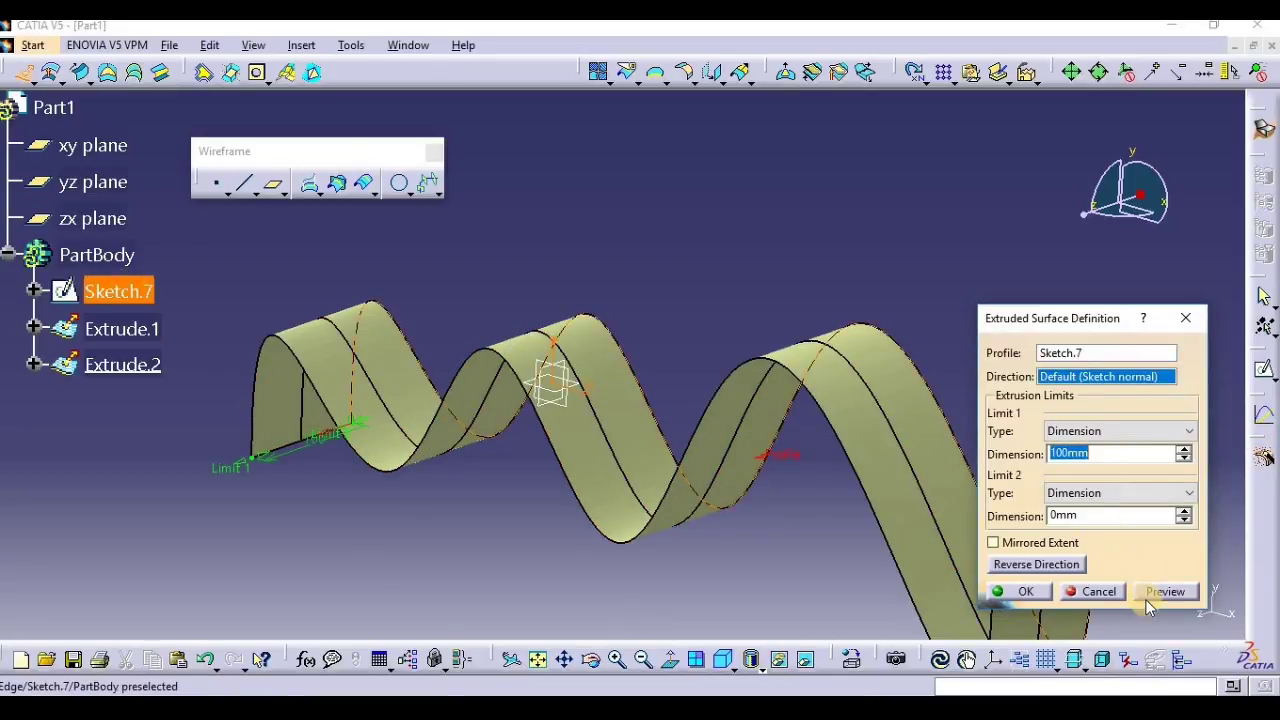
{"action": "left_click", "coordinate": [1162, 596]}
{"action": "left_click", "coordinate": [1022, 591]}
Place a point on the 100 mm extruded surface, about 31 mm from the surface's middle.
{"action": "middle_click_drag", "start_coordinate": [996, 382], "coordinate": [991, 440]}
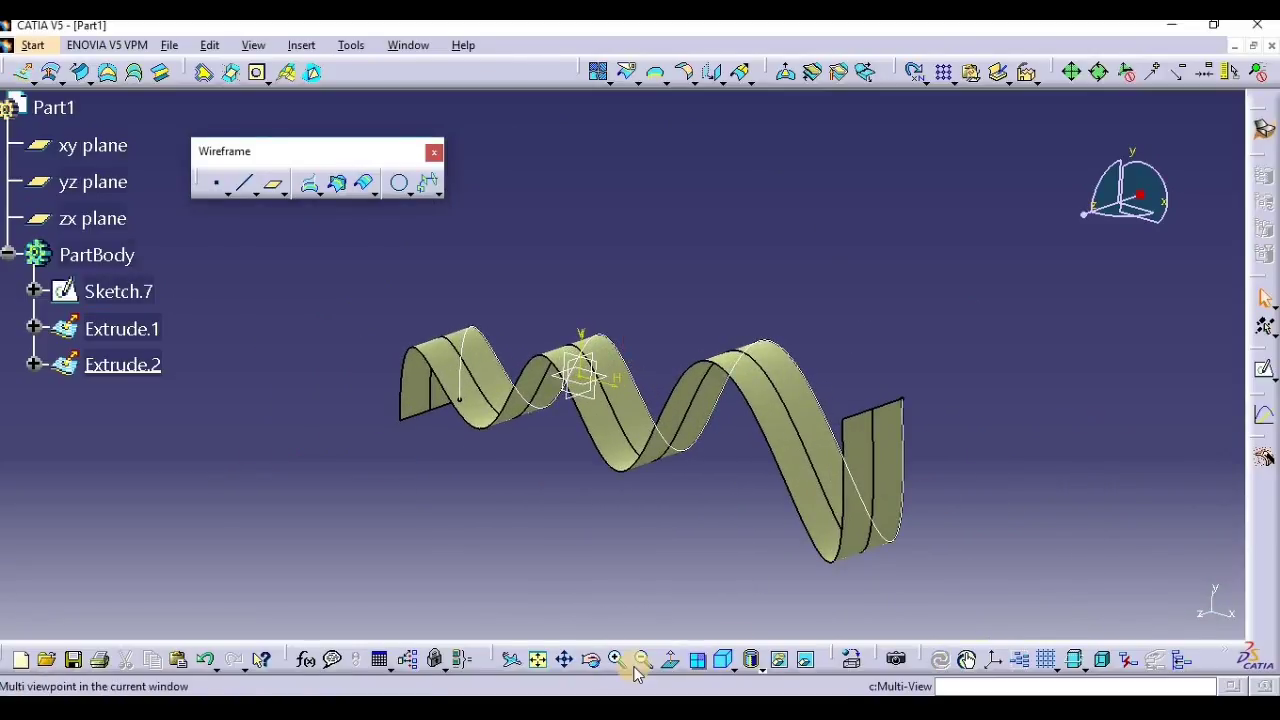
{"action": "left_click", "coordinate": [594, 654]}
{"action": "left_click_drag", "start_coordinate": [904, 352], "coordinate": [830, 250]}
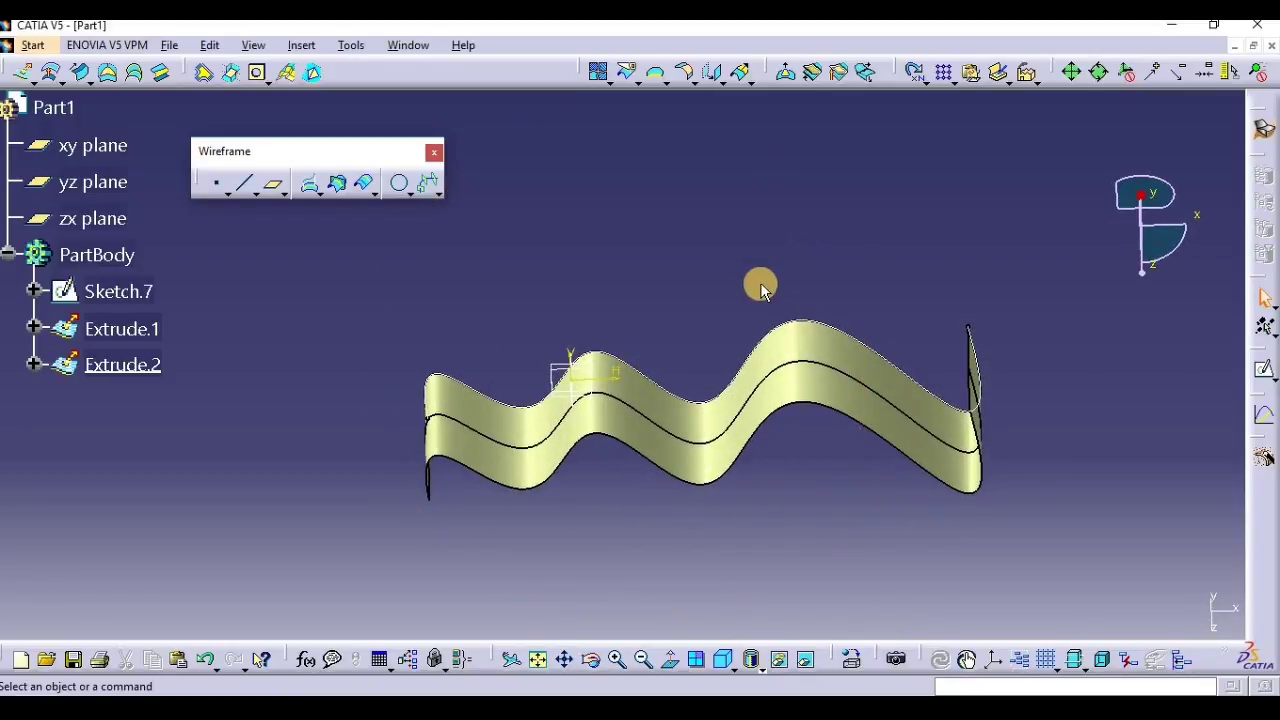
{"action": "left_click", "coordinate": [217, 186]}
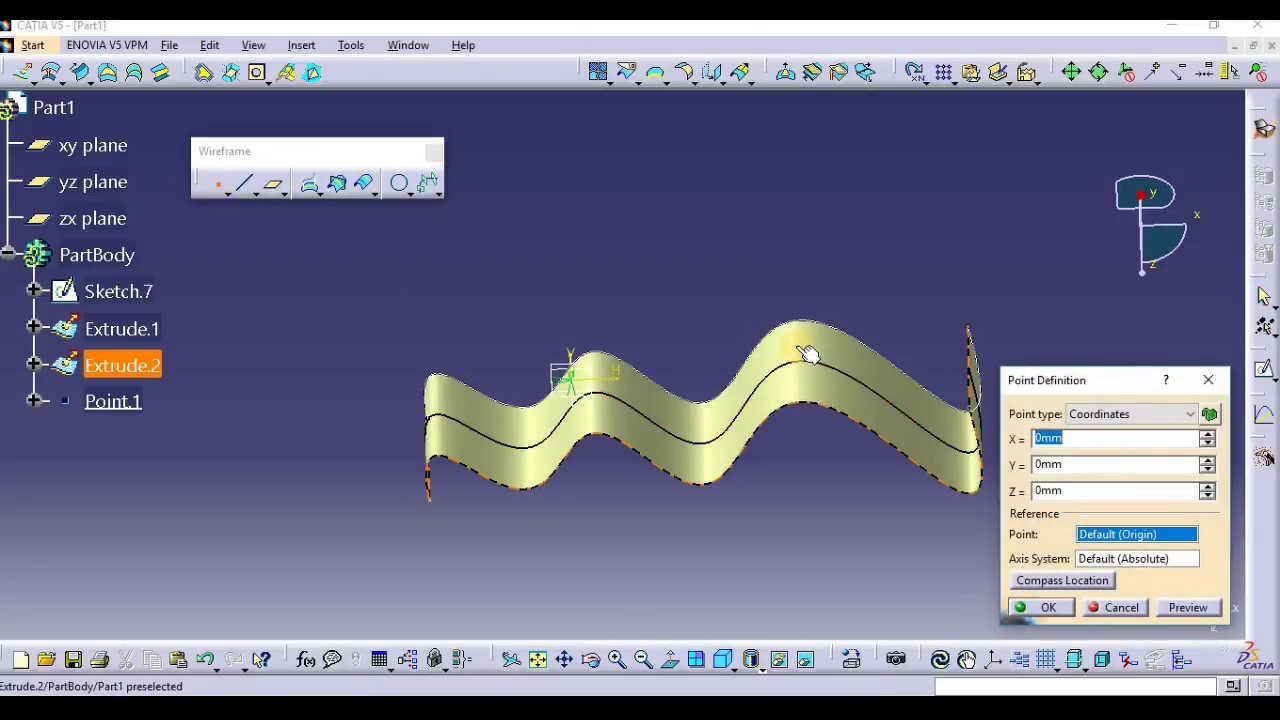
{"action": "left_click", "coordinate": [712, 428]}
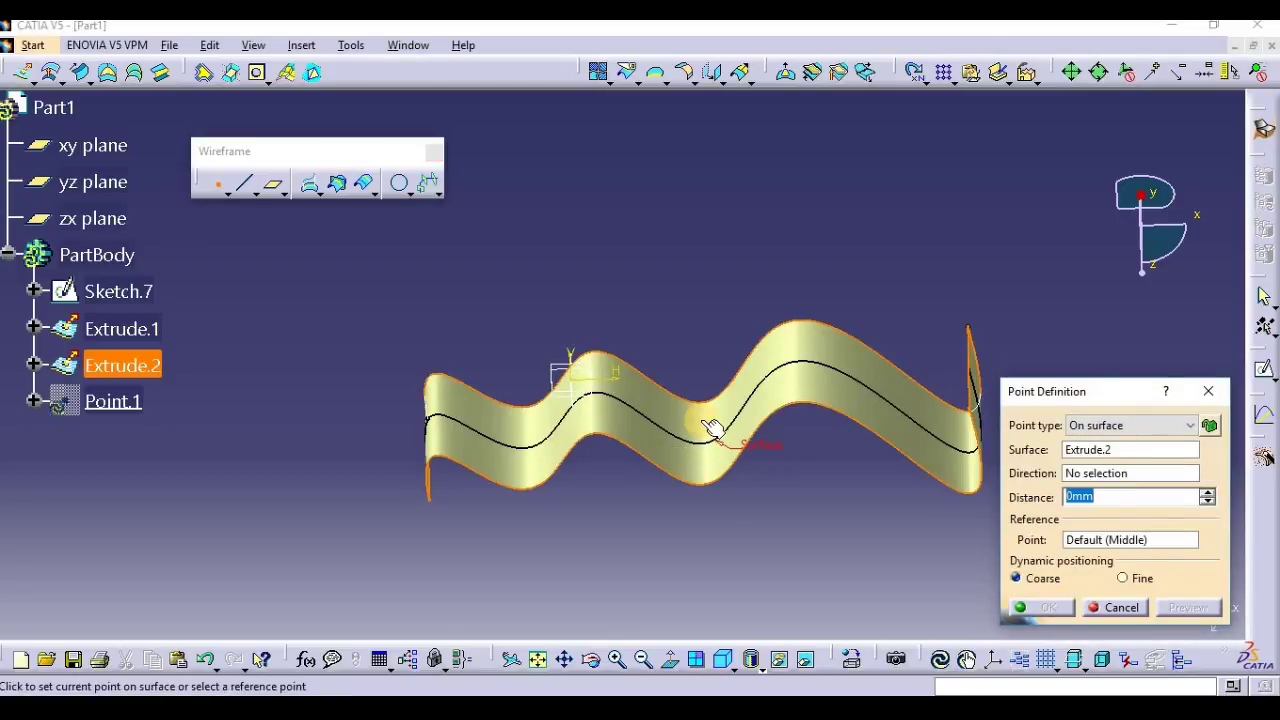
{"action": "left_click", "coordinate": [712, 428]}
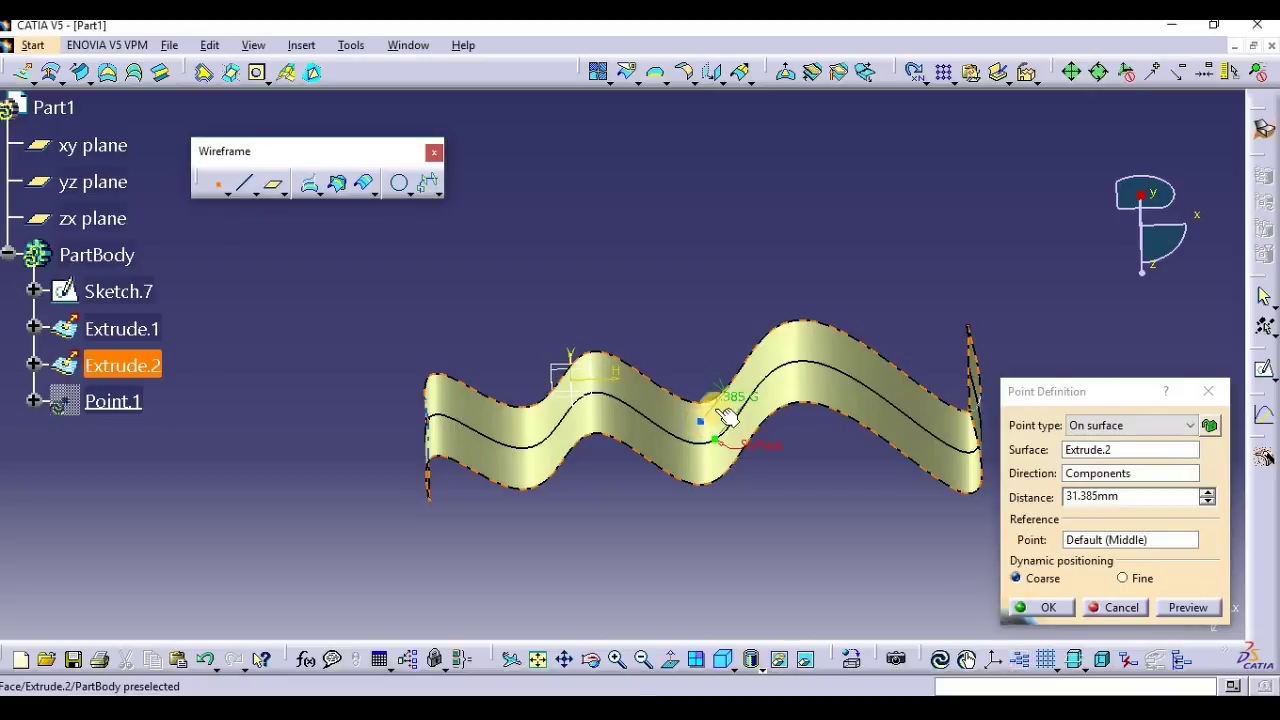
{"action": "left_click", "coordinate": [1181, 610]}
{"action": "left_click", "coordinate": [1066, 609]}
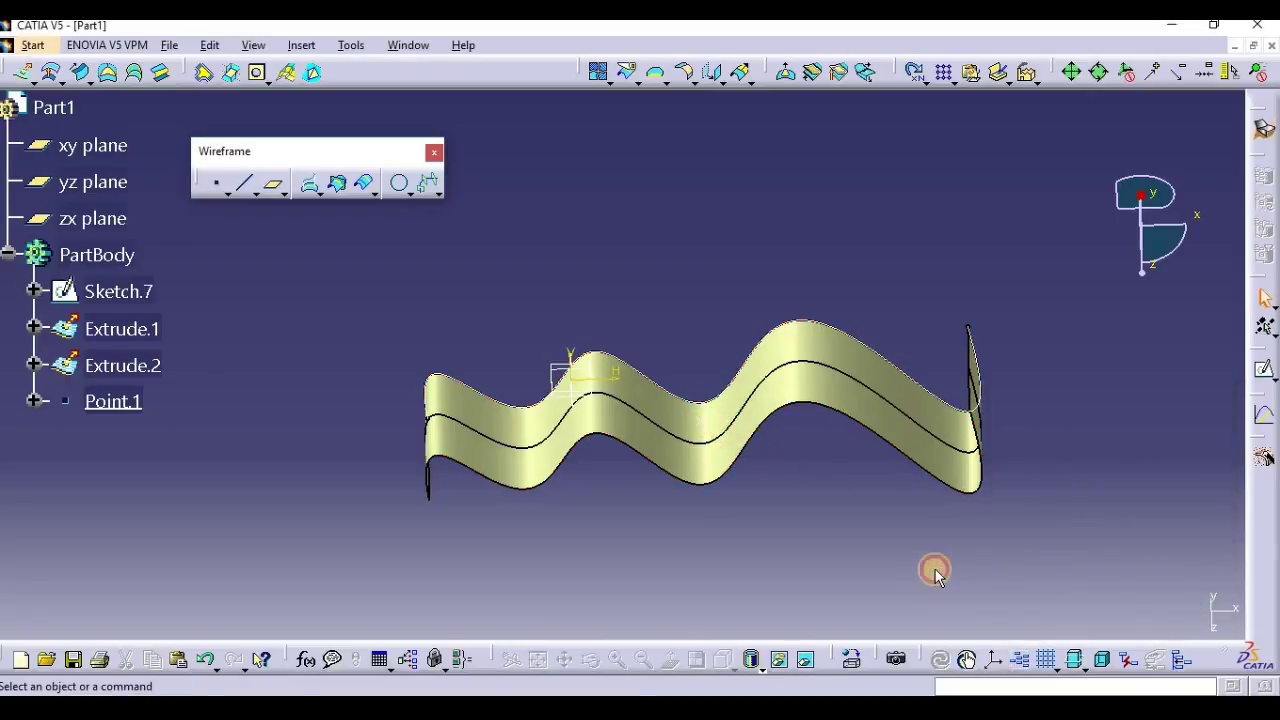
Start an isoparametric curve with Extrude.2 as its support and Point.1 as its point.
{"action": "left_click", "coordinate": [603, 668]}
{"action": "left_click_drag", "start_coordinate": [834, 511], "coordinate": [934, 429]}
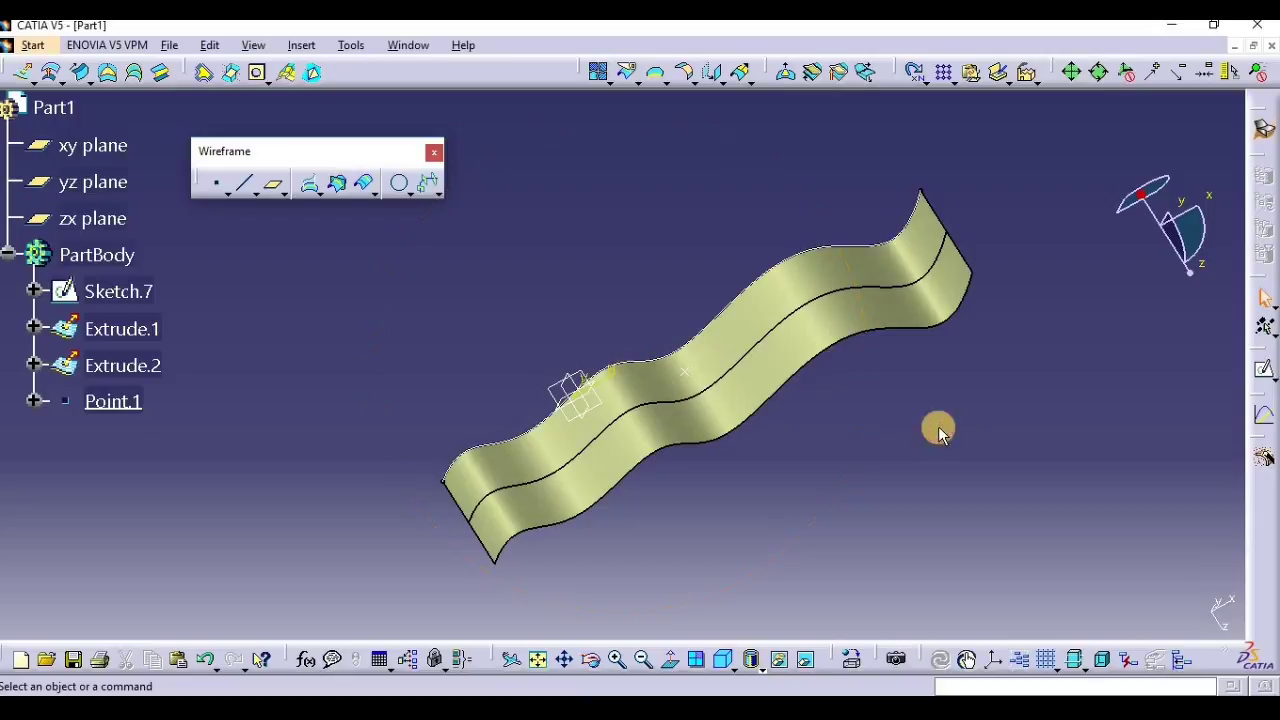
{"action": "left_click", "coordinate": [438, 192]}
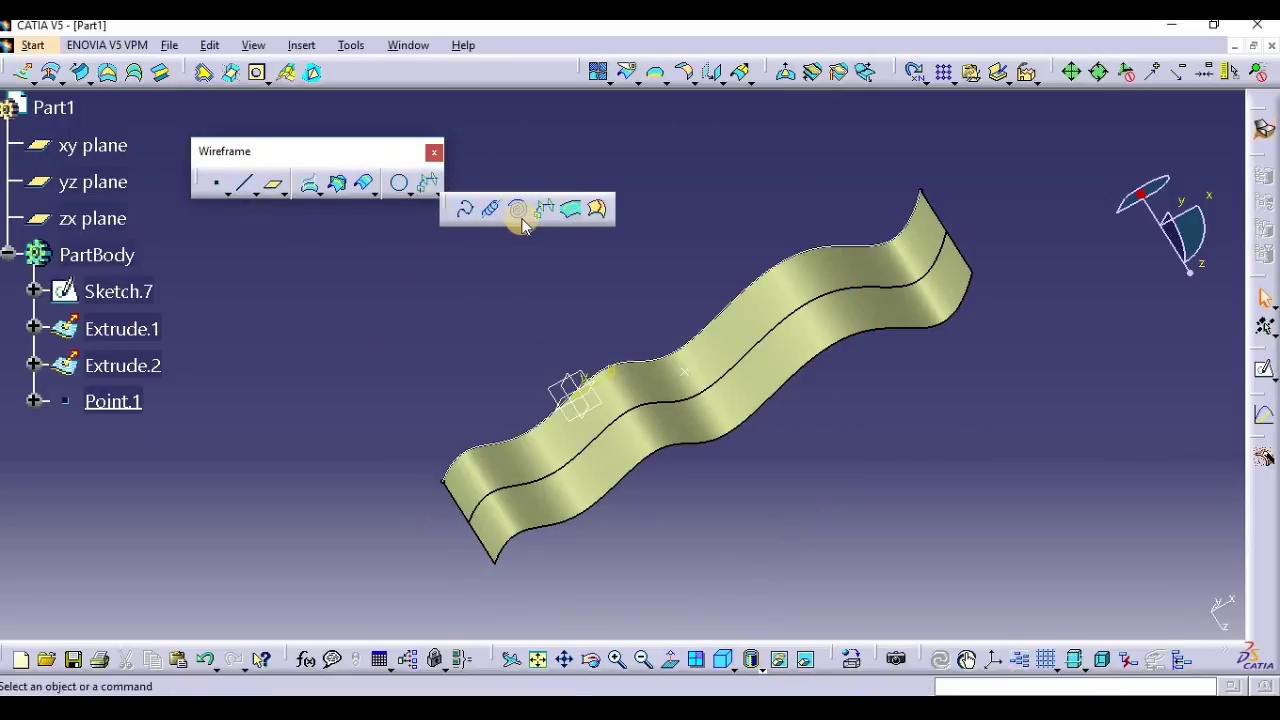
{"action": "left_click", "coordinate": [600, 211]}
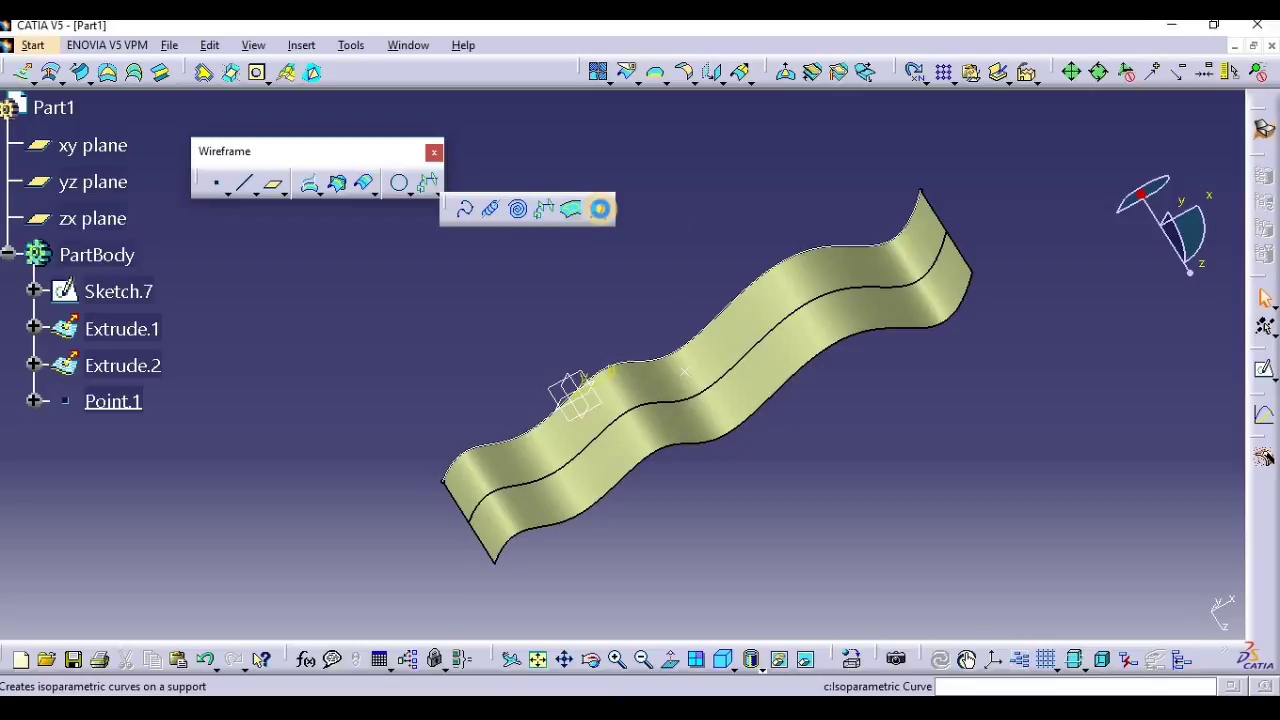
{"action": "left_click", "coordinate": [836, 314]}
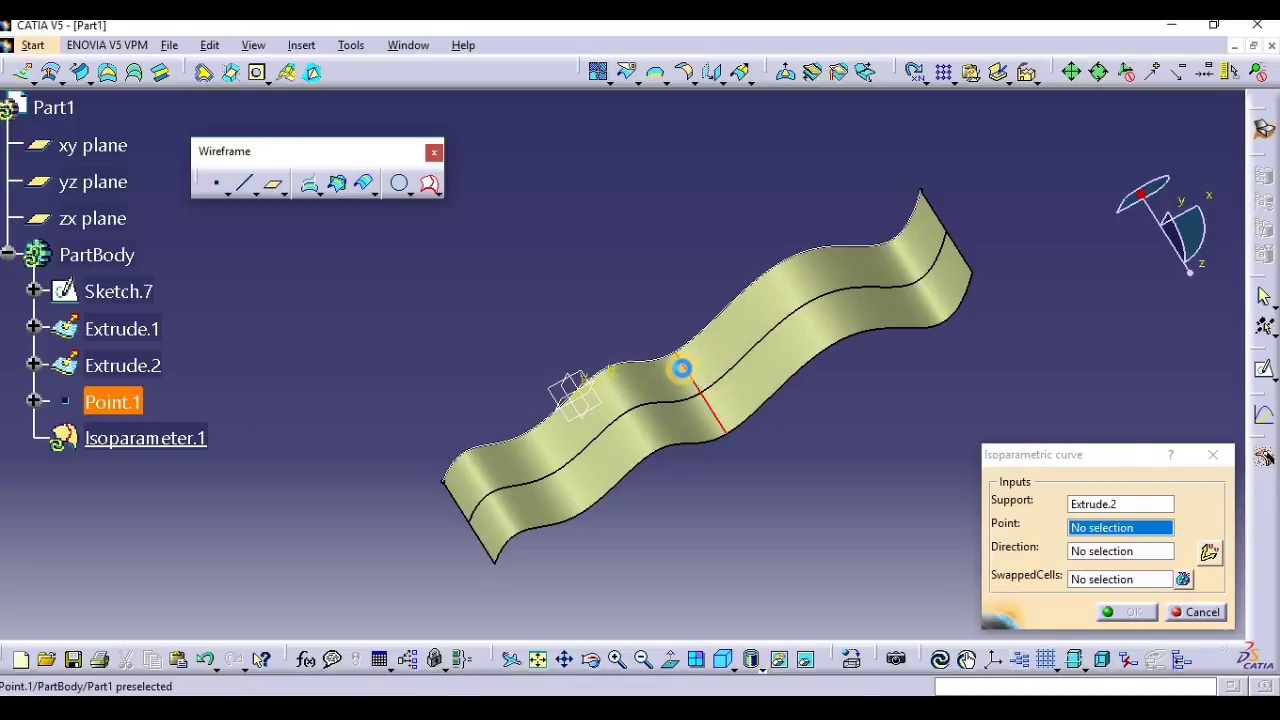
{"action": "left_click", "coordinate": [681, 369]}
Set the isoparametric curve's direction so that it runs lengthwise along the wavy surface.
{"action": "left_click", "coordinate": [697, 373]}
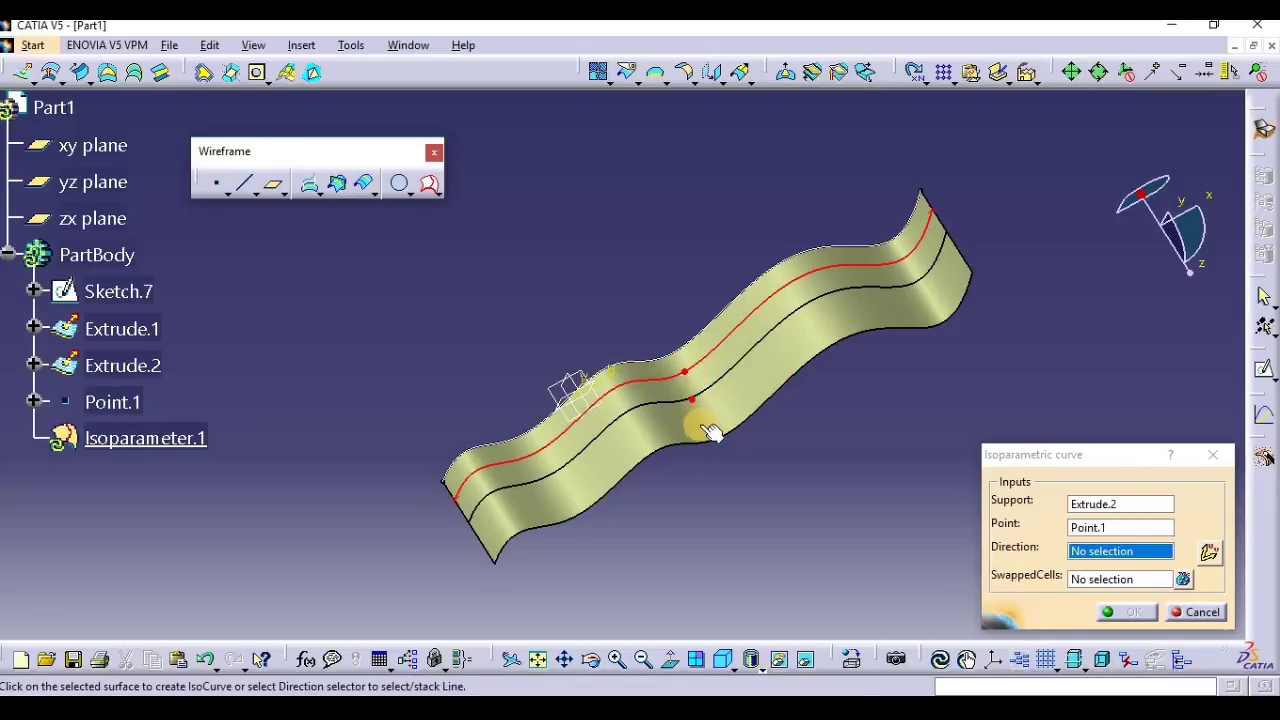
{"action": "left_click", "coordinate": [700, 395]}
{"action": "left_click", "coordinate": [701, 408]}
{"action": "left_click", "coordinate": [697, 382]}
{"action": "left_click", "coordinate": [694, 379]}
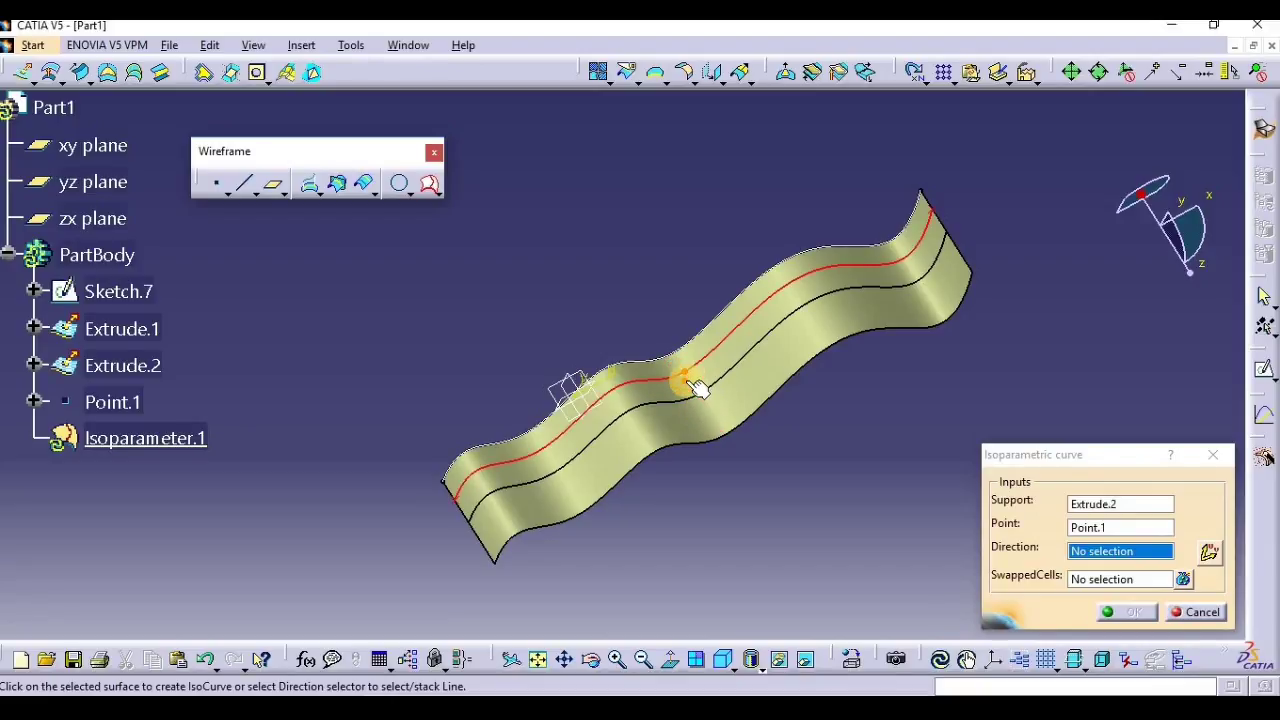
{"action": "left_click", "coordinate": [684, 378]}
{"action": "left_click", "coordinate": [693, 381]}
{"action": "left_click", "coordinate": [706, 372]}
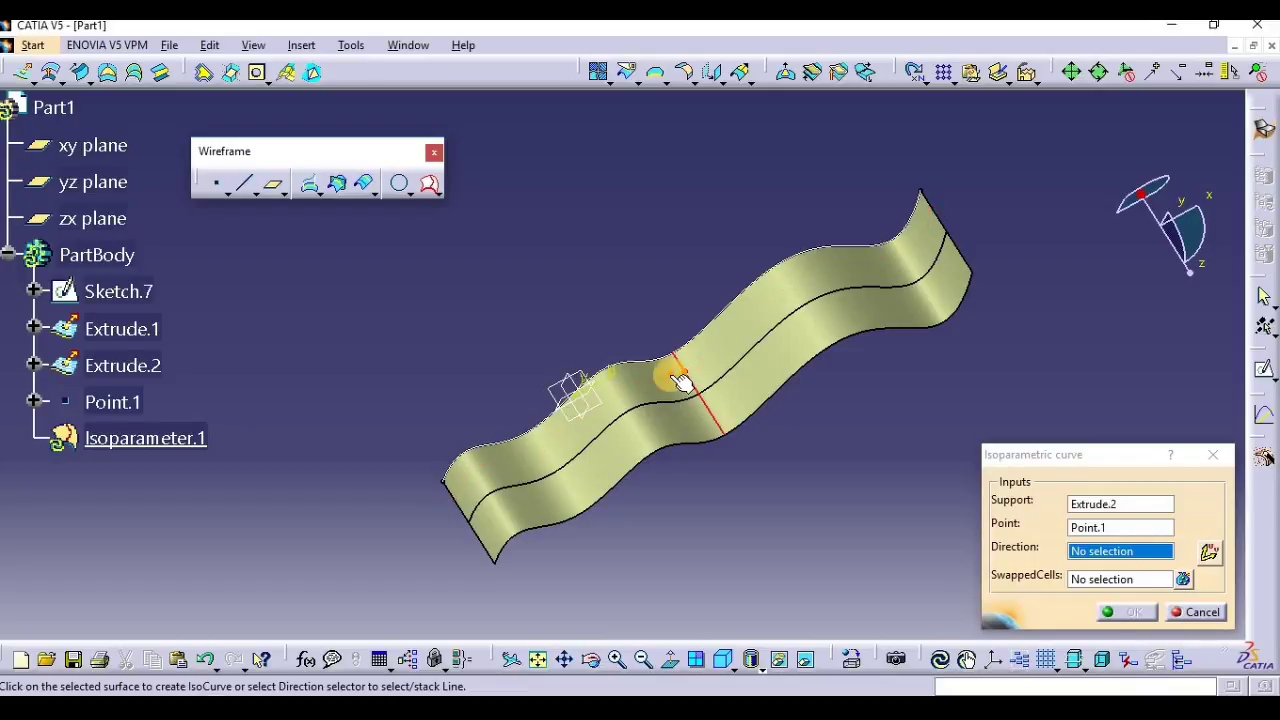
{"action": "left_click", "coordinate": [704, 378]}
{"action": "left_click", "coordinate": [699, 374]}
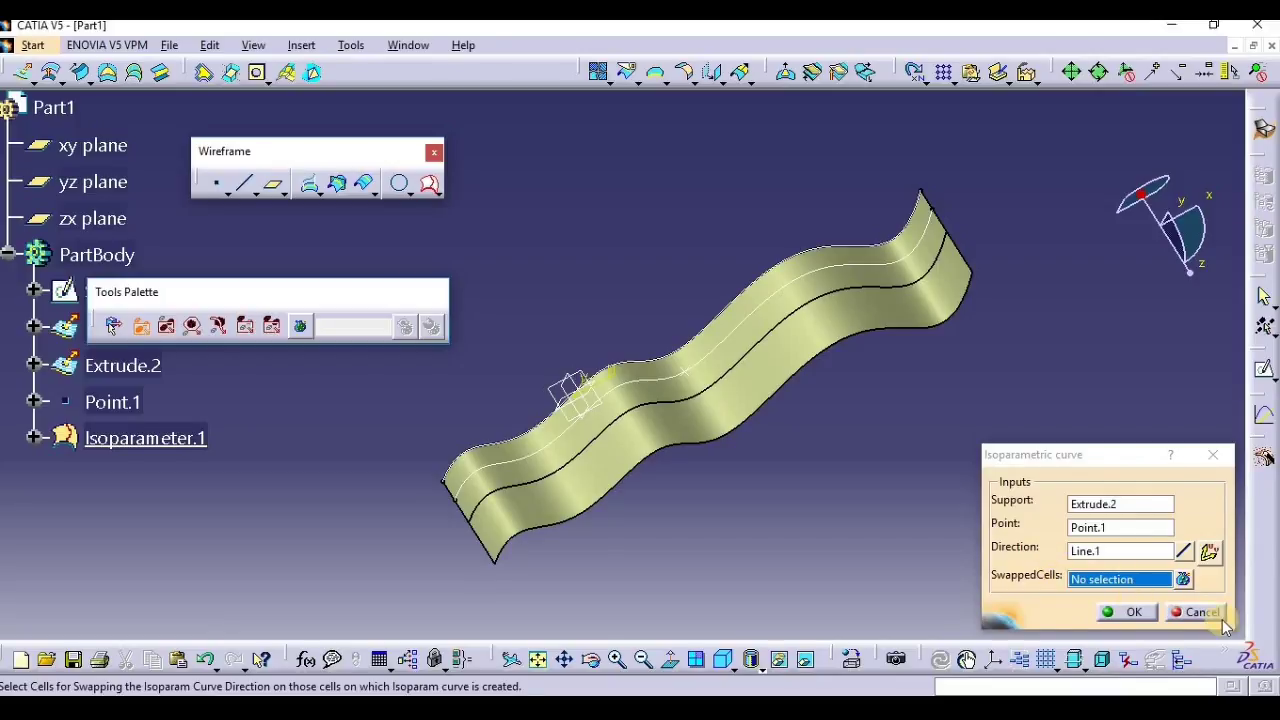
Complete the isoparametric curve, and hide the Extrude.1 and Extrude.2 surfaces.
{"action": "left_click", "coordinate": [1130, 612]}
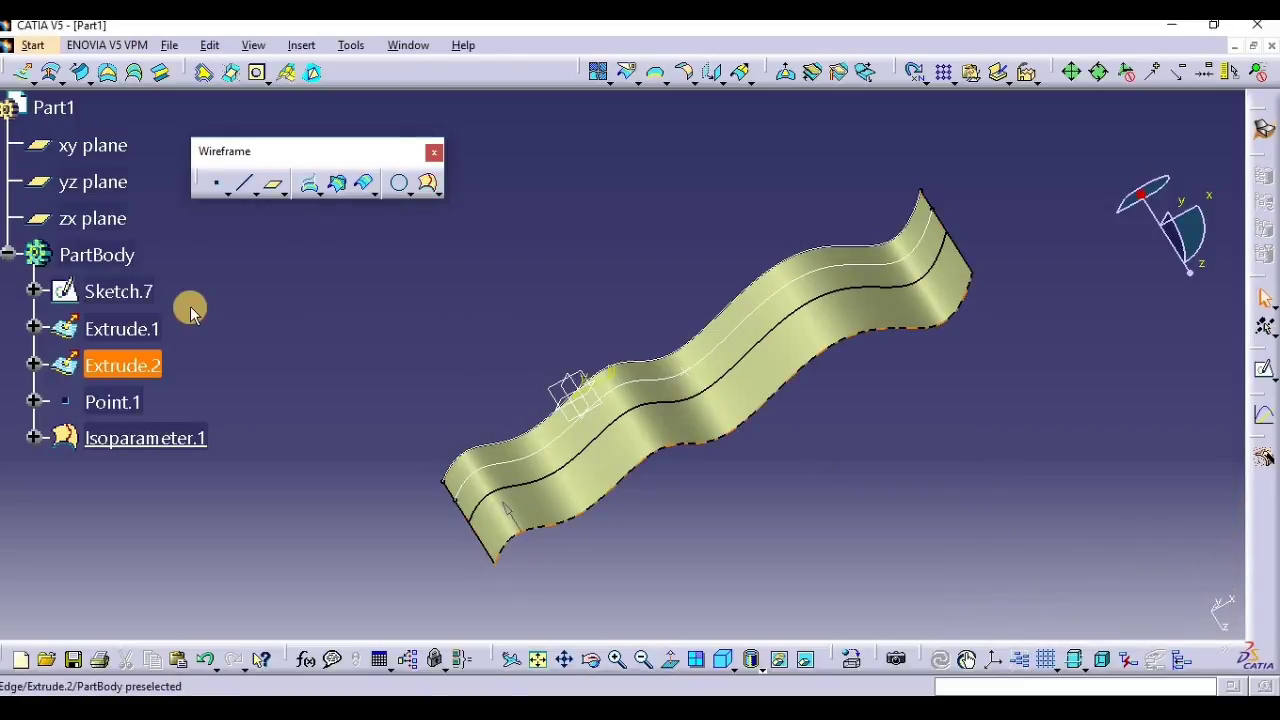
{"action": "right_click", "coordinate": [150, 327]}
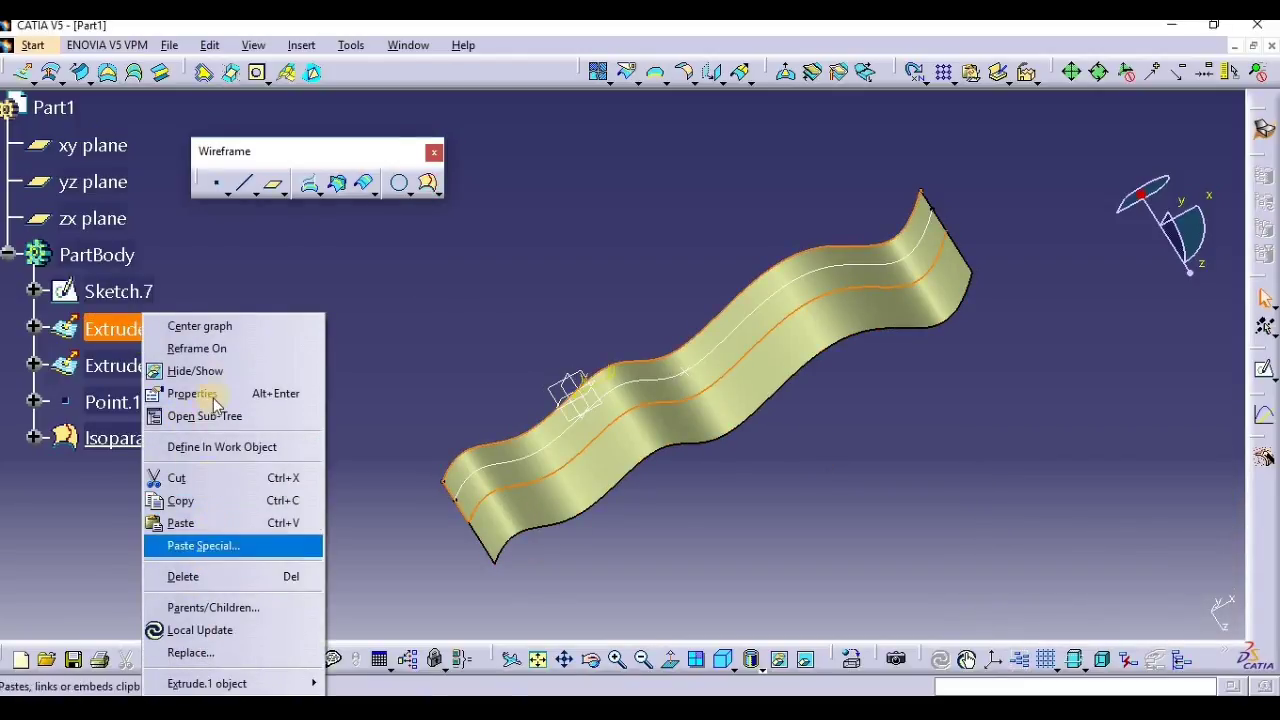
{"action": "left_click", "coordinate": [200, 371]}
{"action": "right_click", "coordinate": [78, 328]}
{"action": "left_click", "coordinate": [180, 346]}
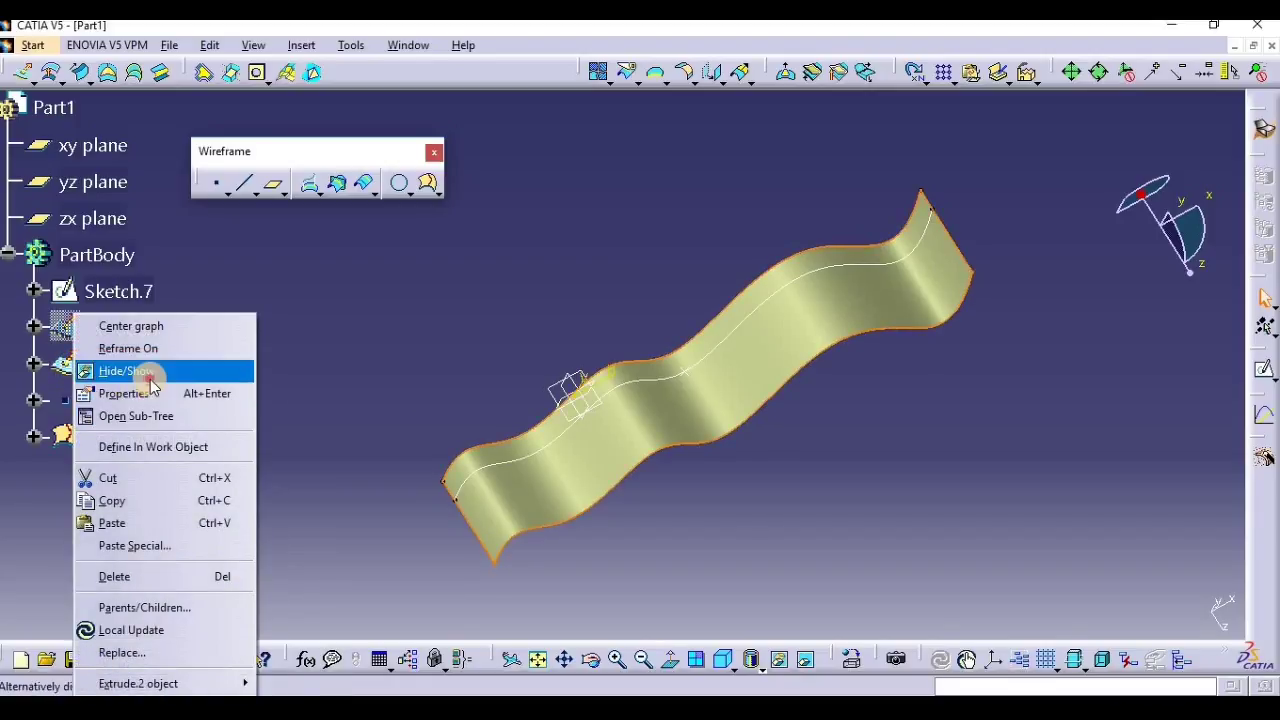
{"action": "left_click", "coordinate": [143, 371]}
{"action": "left_click_drag", "start_coordinate": [597, 667], "coordinate": [865, 463]}
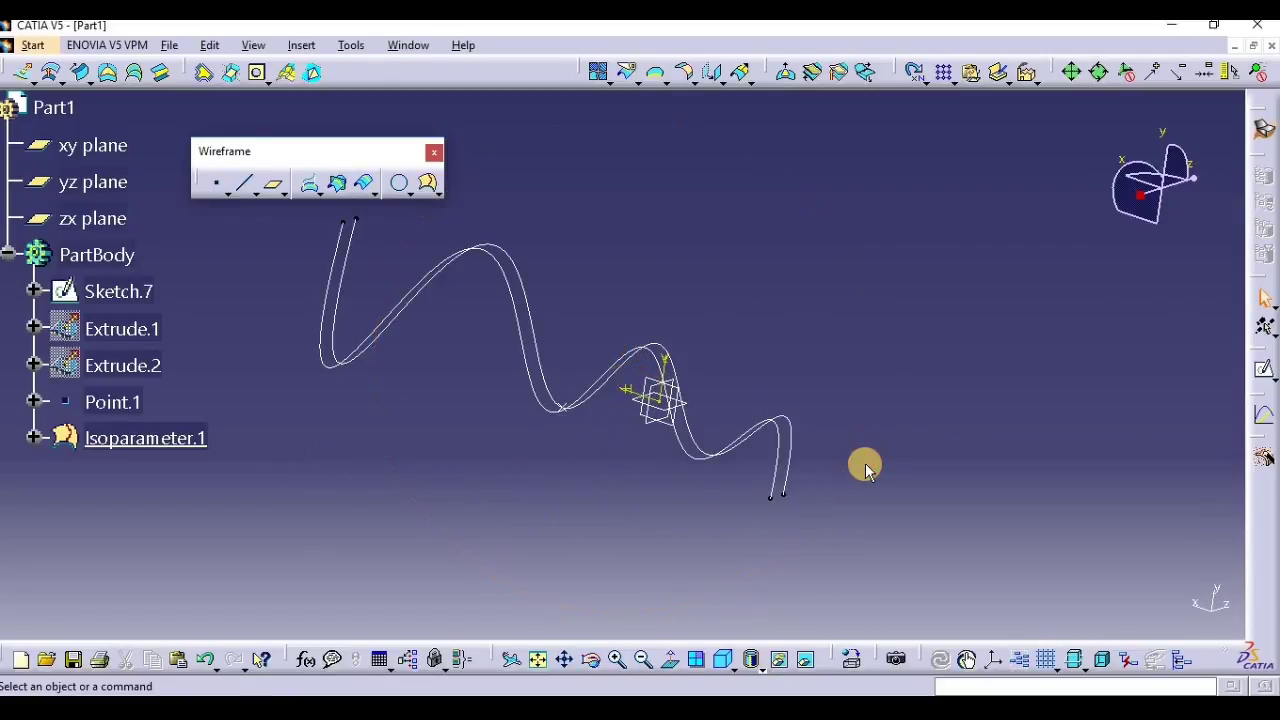
Delete all existing geometry from the part and start a new sketch on the xy plane.
{"action": "left_click_drag", "start_coordinate": [1002, 260], "coordinate": [181, 636]}
{"action": "left_click_drag", "start_coordinate": [1043, 237], "coordinate": [3, 630]}
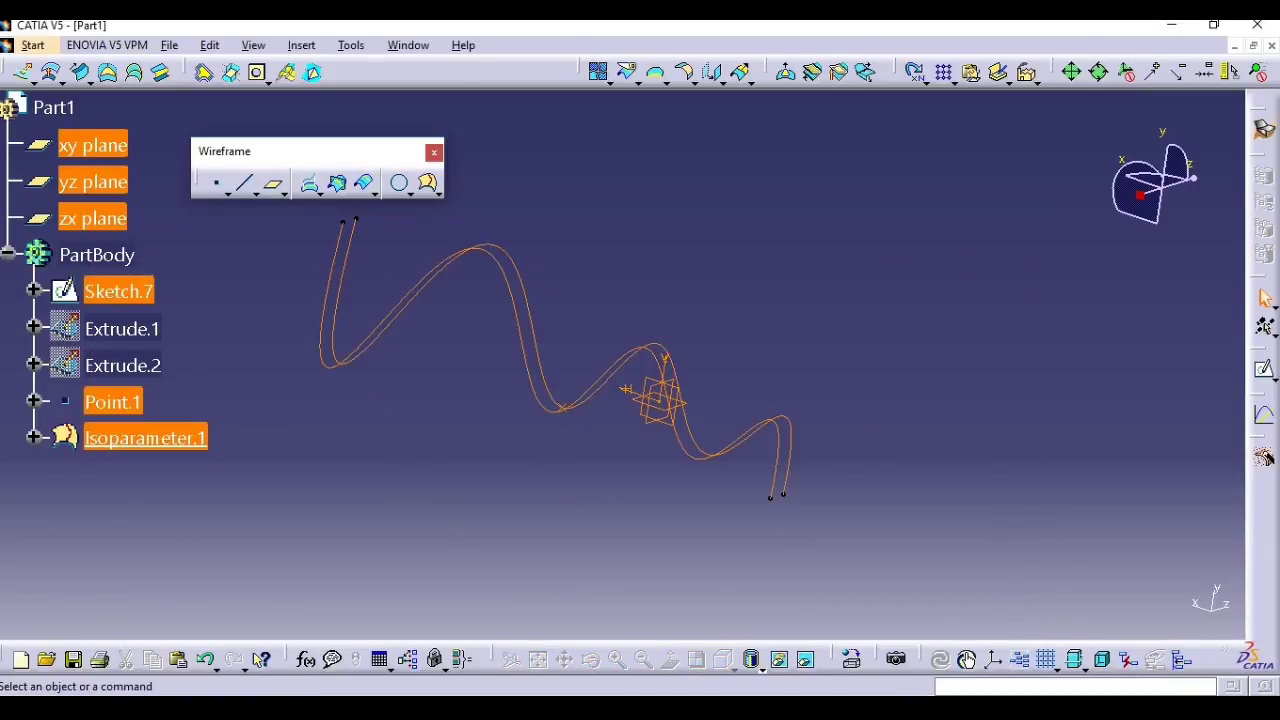
{"action": "key", "text": "Delete"}
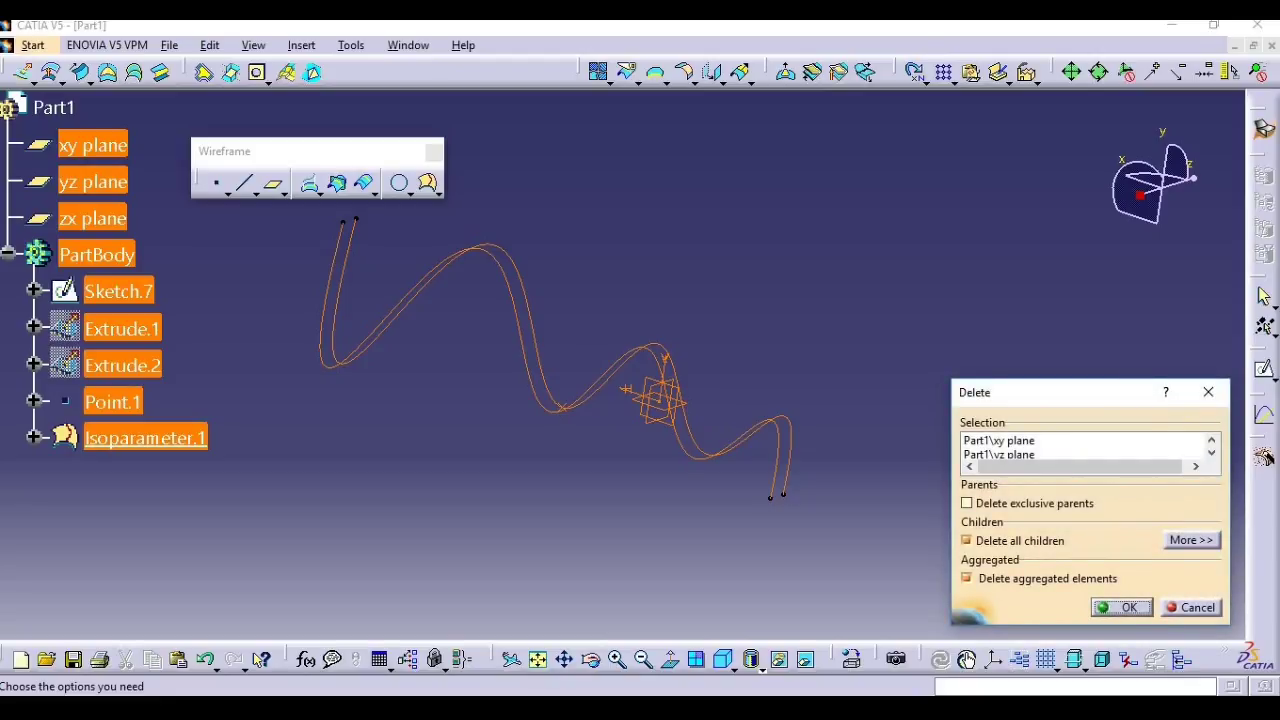
{"action": "key", "text": "Return"}
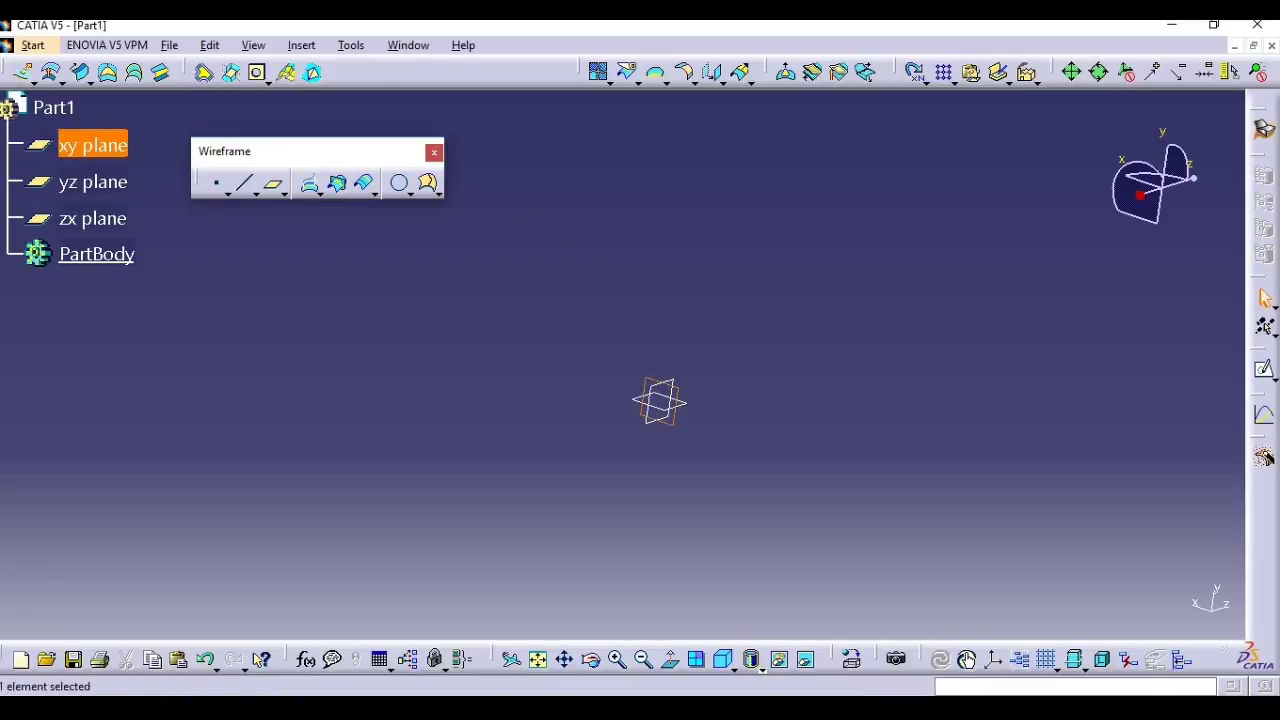
{"action": "left_click", "coordinate": [1265, 369]}
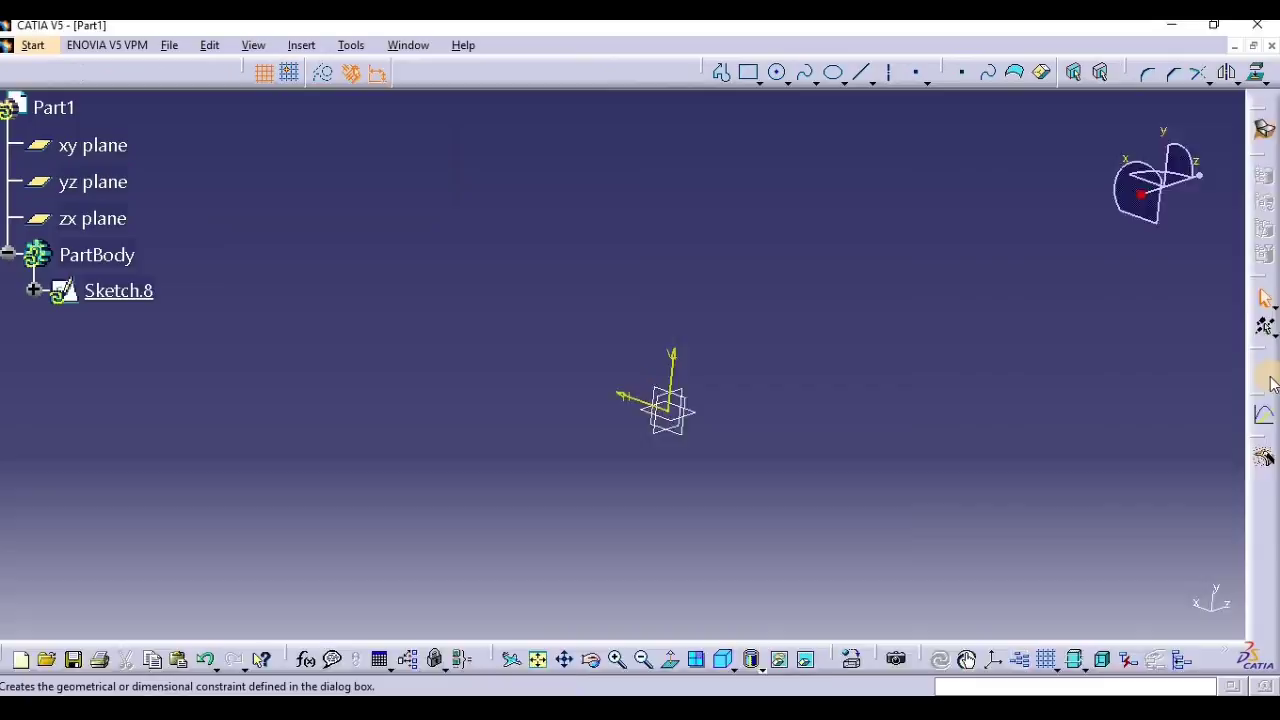
{"action": "left_click", "coordinate": [816, 84]}
{"action": "left_click", "coordinate": [830, 68]}
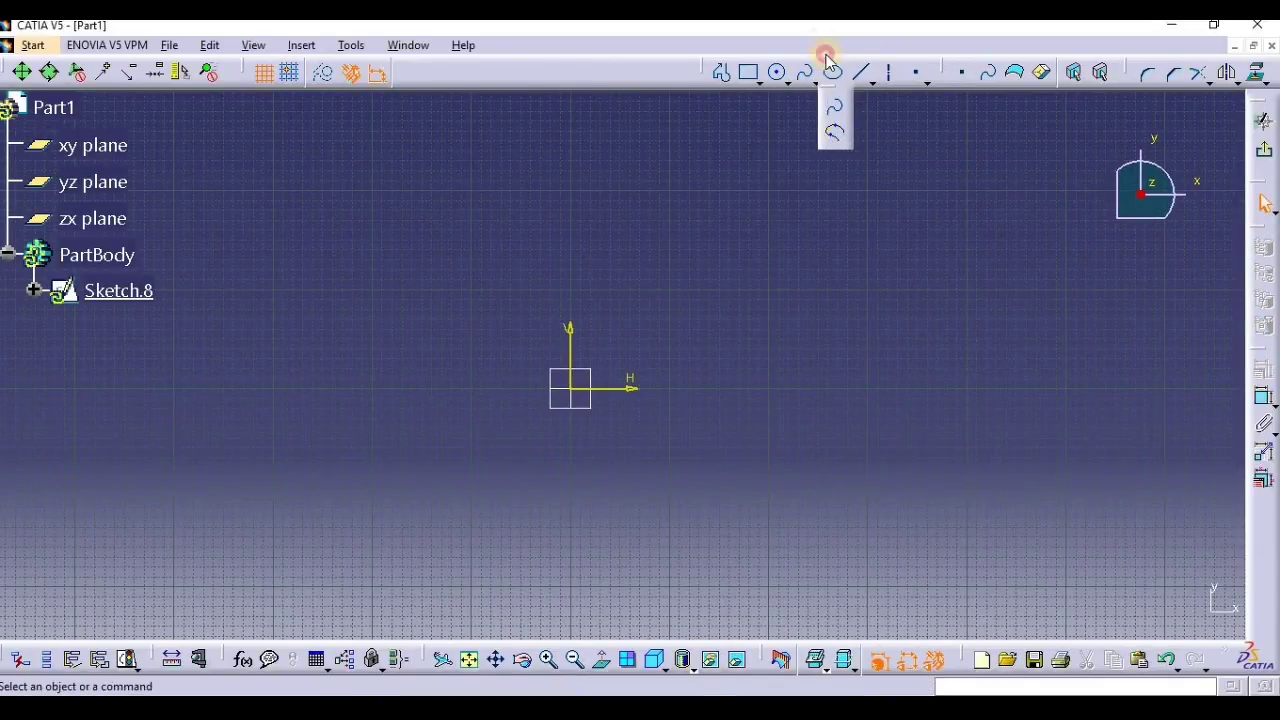
{"action": "left_click", "coordinate": [788, 84]}
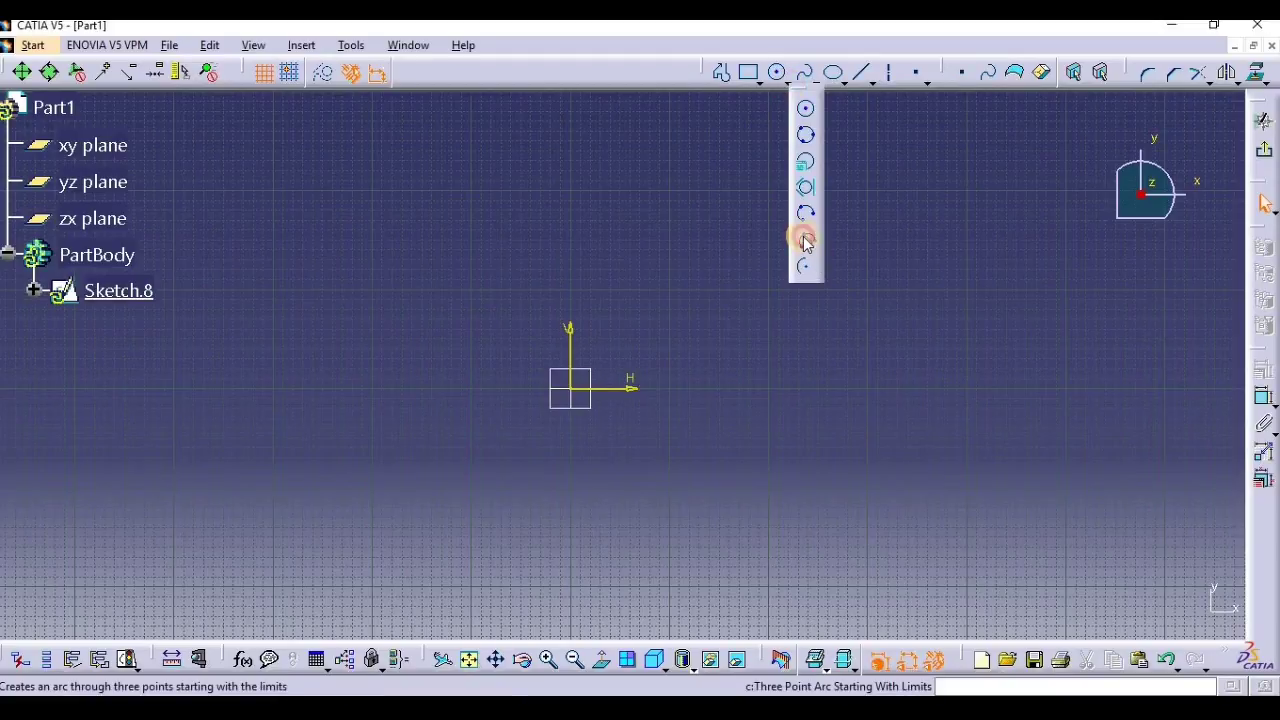
{"action": "left_click", "coordinate": [806, 240]}
{"action": "left_click", "coordinate": [493, 378]}
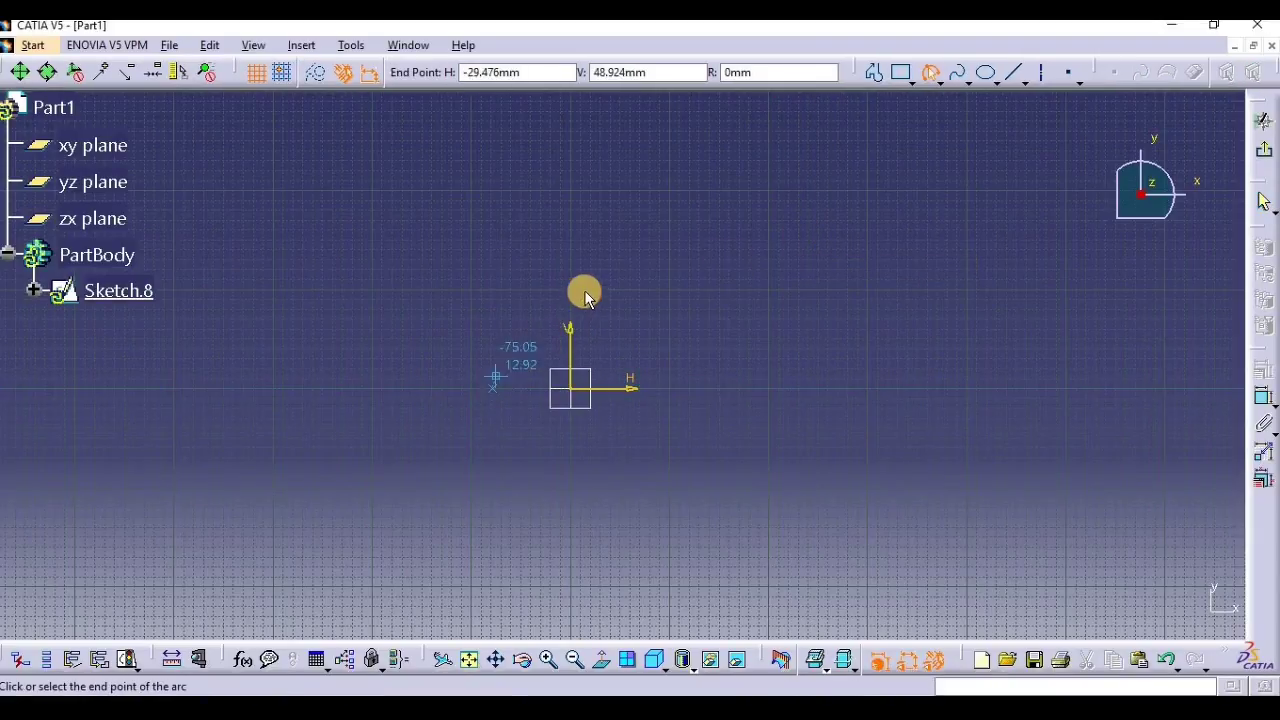
{"action": "left_click", "coordinate": [571, 290]}
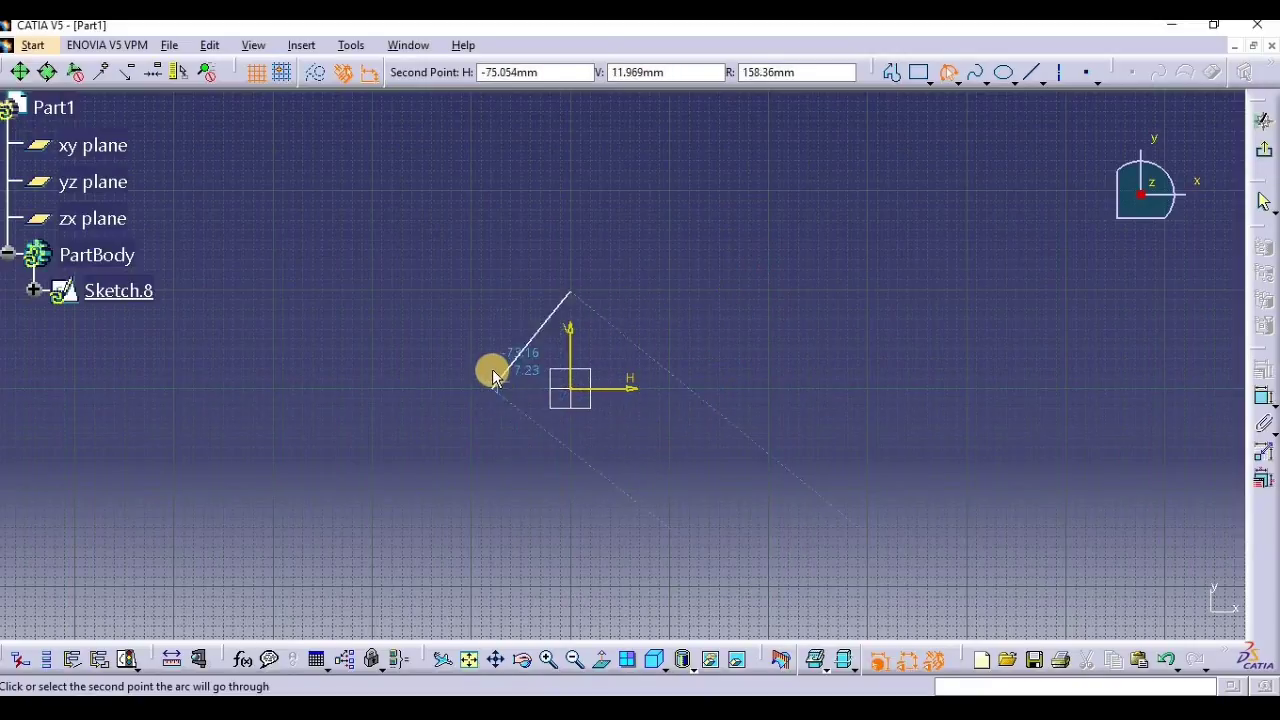
{"action": "left_click", "coordinate": [518, 282]}
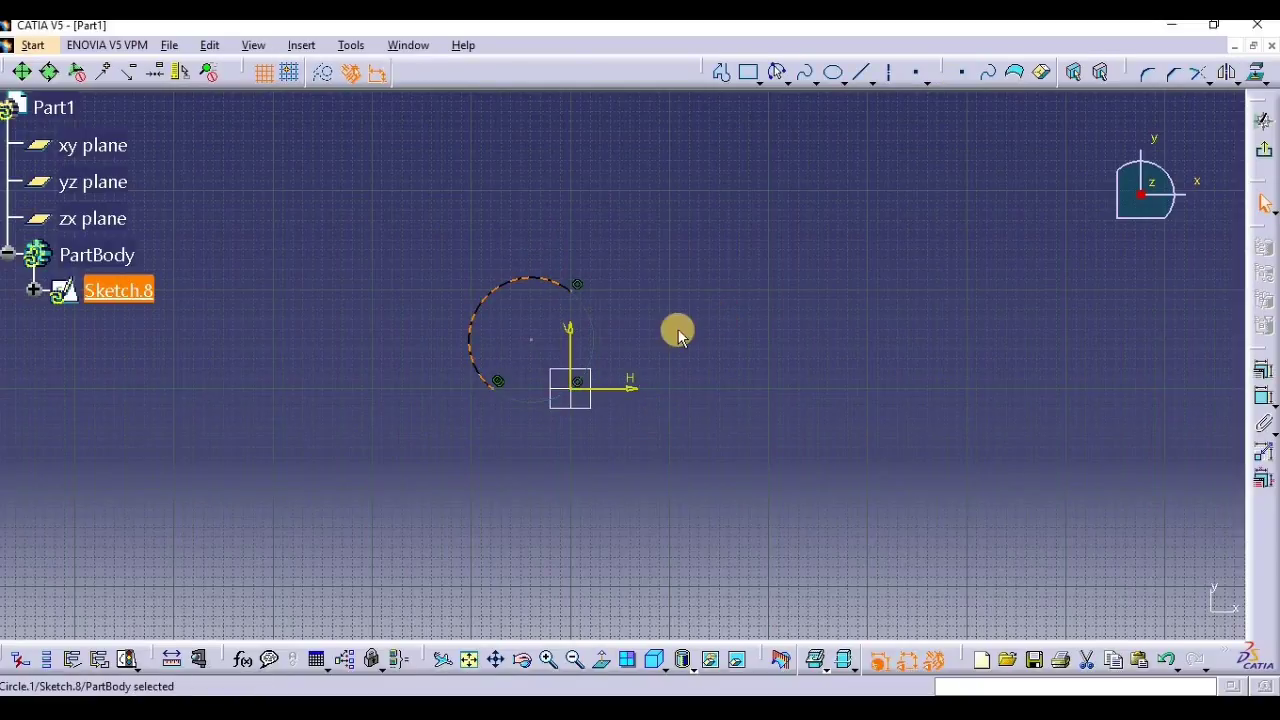
{"action": "left_click_drag", "start_coordinate": [735, 268], "coordinate": [226, 605]}
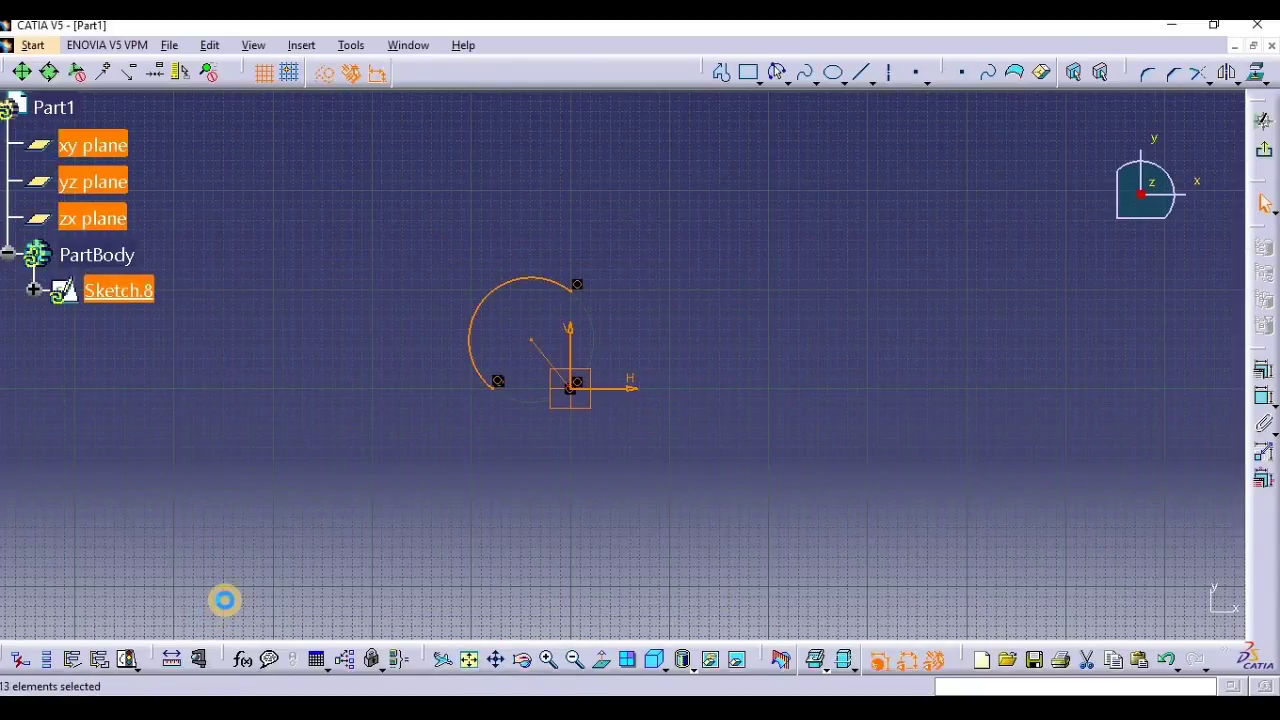
{"action": "key", "text": "Delete"}
{"action": "left_click", "coordinate": [806, 74]}
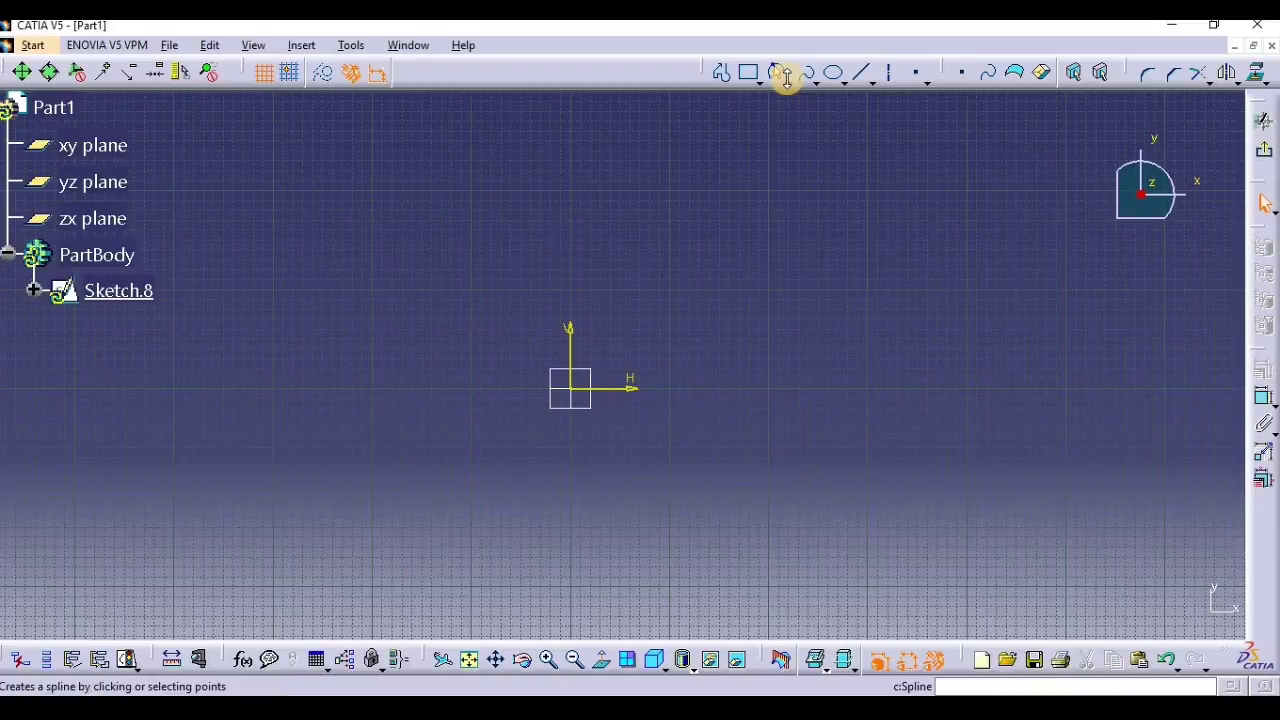
{"action": "left_click", "coordinate": [786, 77]}
{"action": "left_click", "coordinate": [808, 105]}
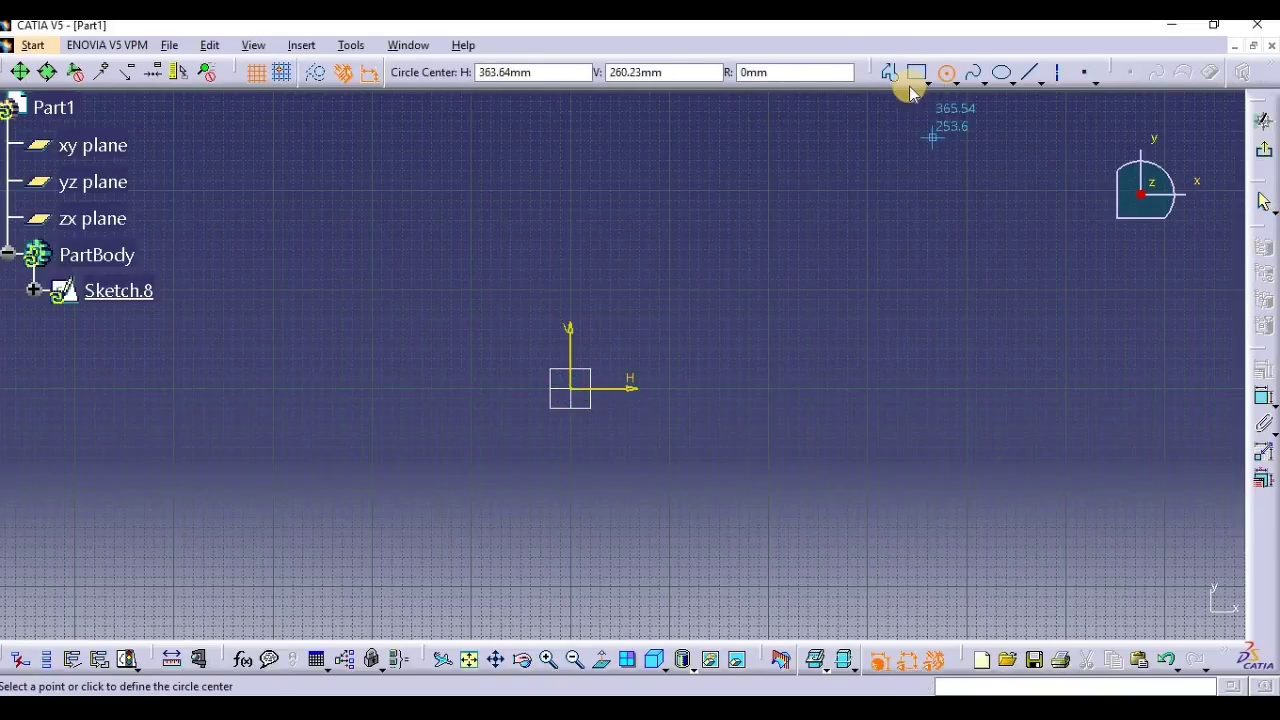
{"action": "left_click", "coordinate": [947, 75]}
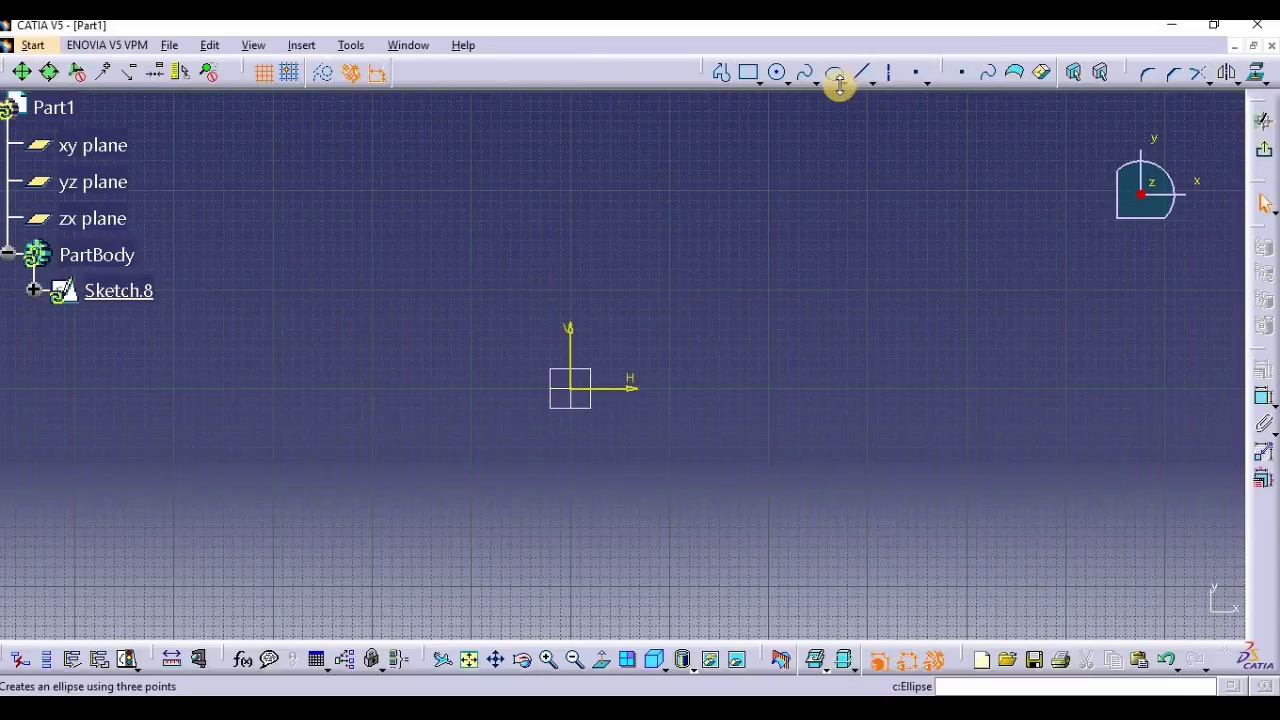
Sketch a horizontal ellipse centred on the origin with a major radius of about 176 mm, and join its major-axis ends with a line.
{"action": "left_click", "coordinate": [570, 390]}
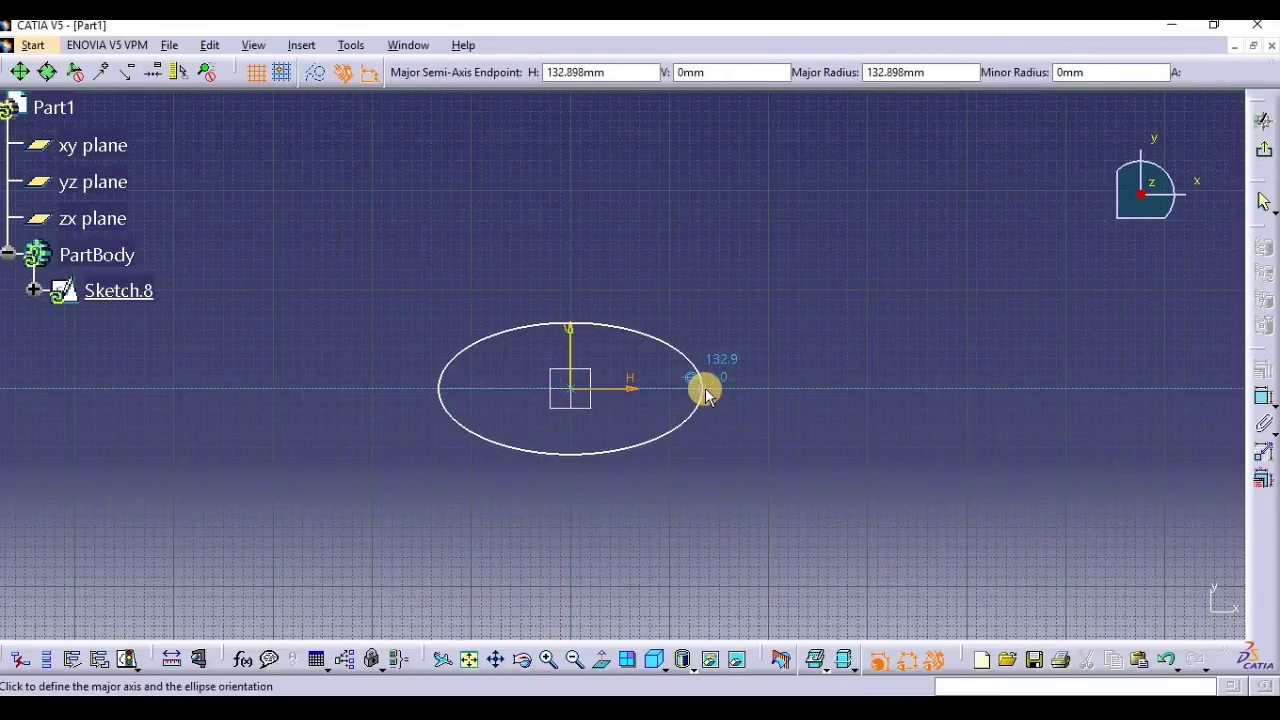
{"action": "left_click", "coordinate": [747, 392]}
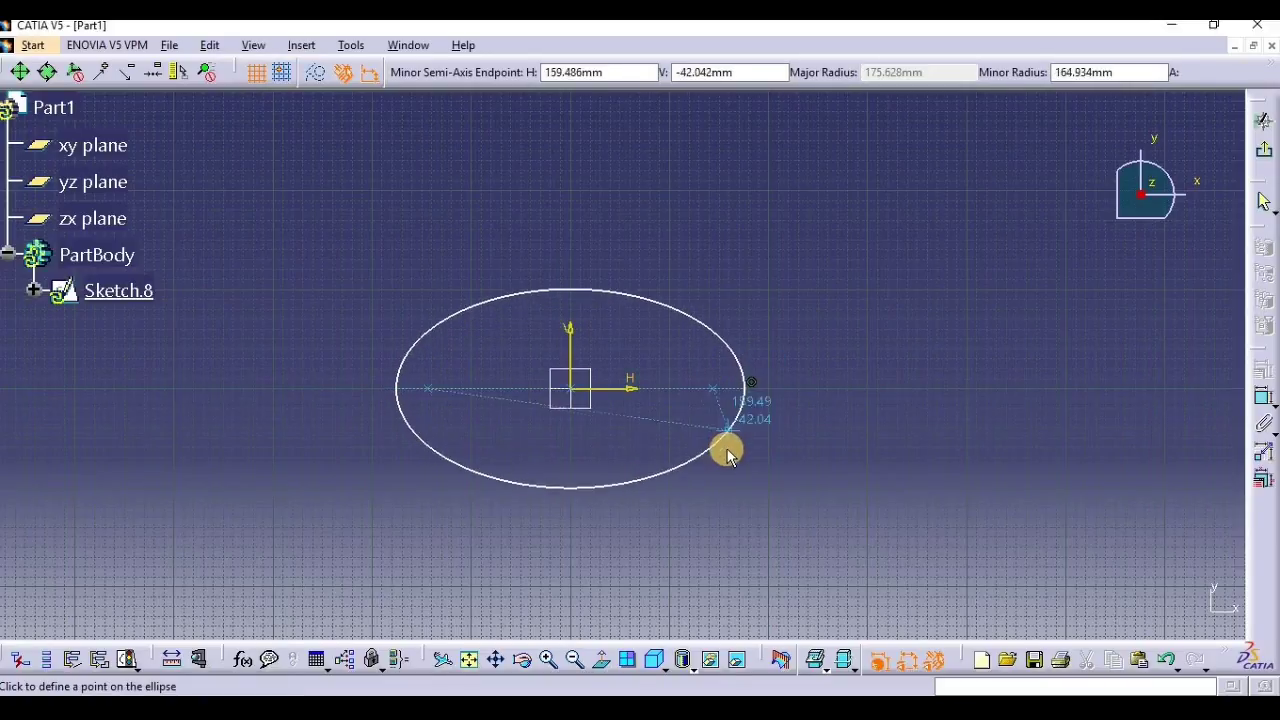
{"action": "left_click", "coordinate": [722, 433]}
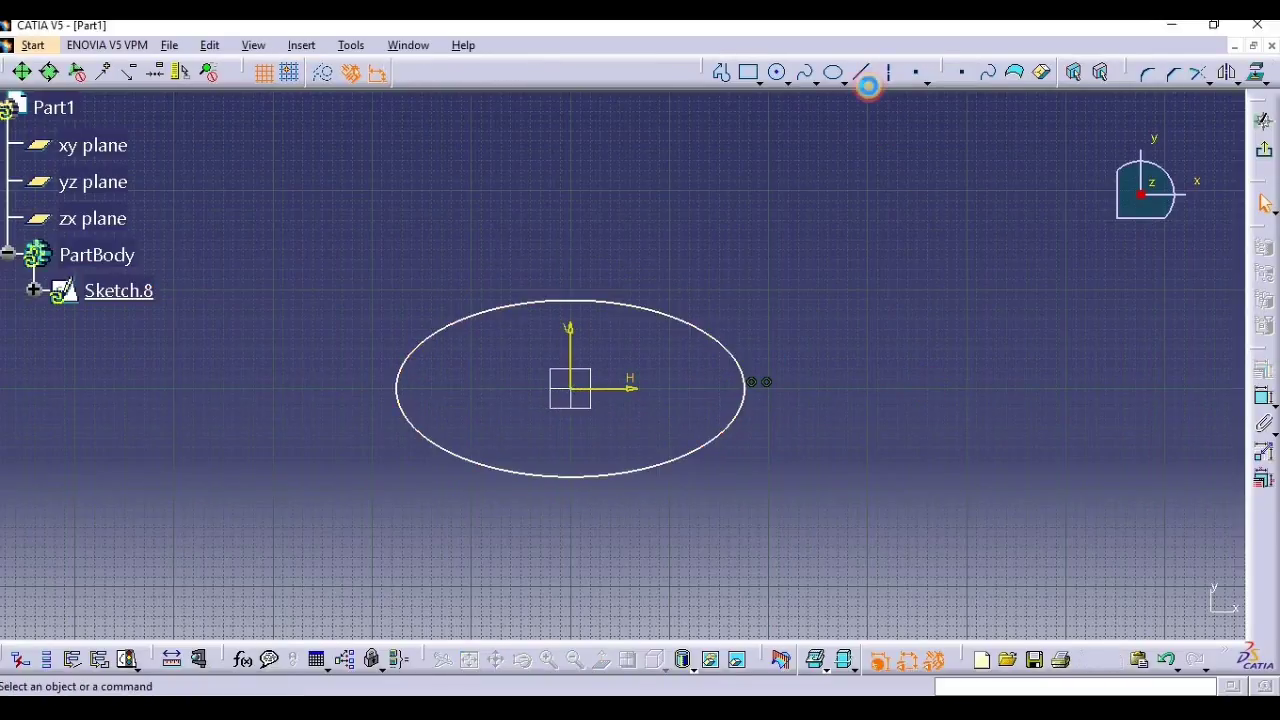
{"action": "left_click", "coordinate": [857, 77]}
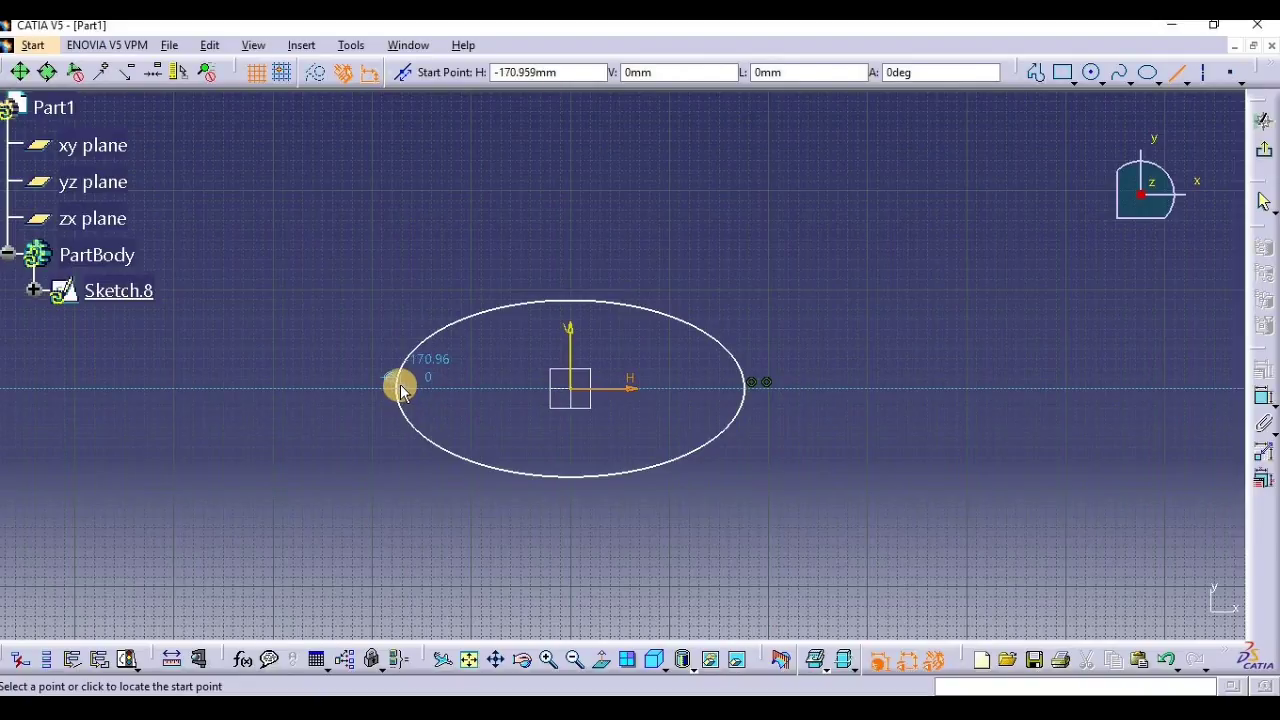
{"action": "left_click", "coordinate": [394, 389]}
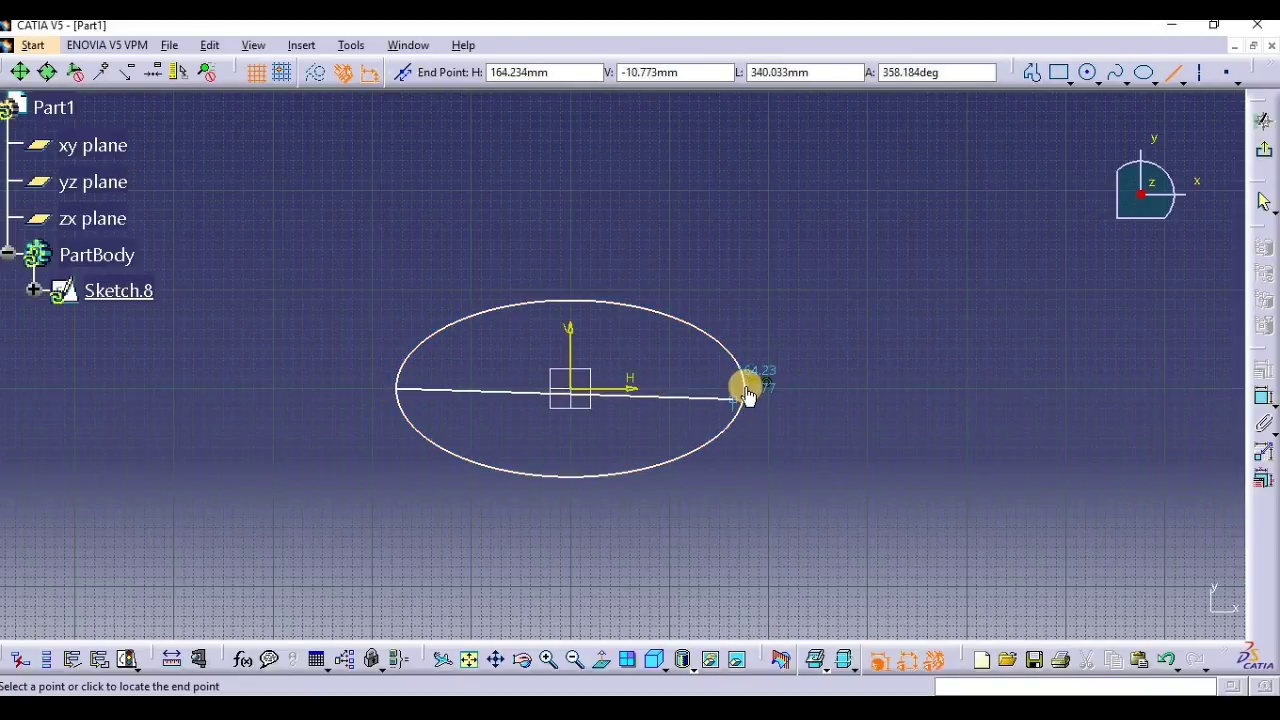
{"action": "left_click", "coordinate": [746, 389]}
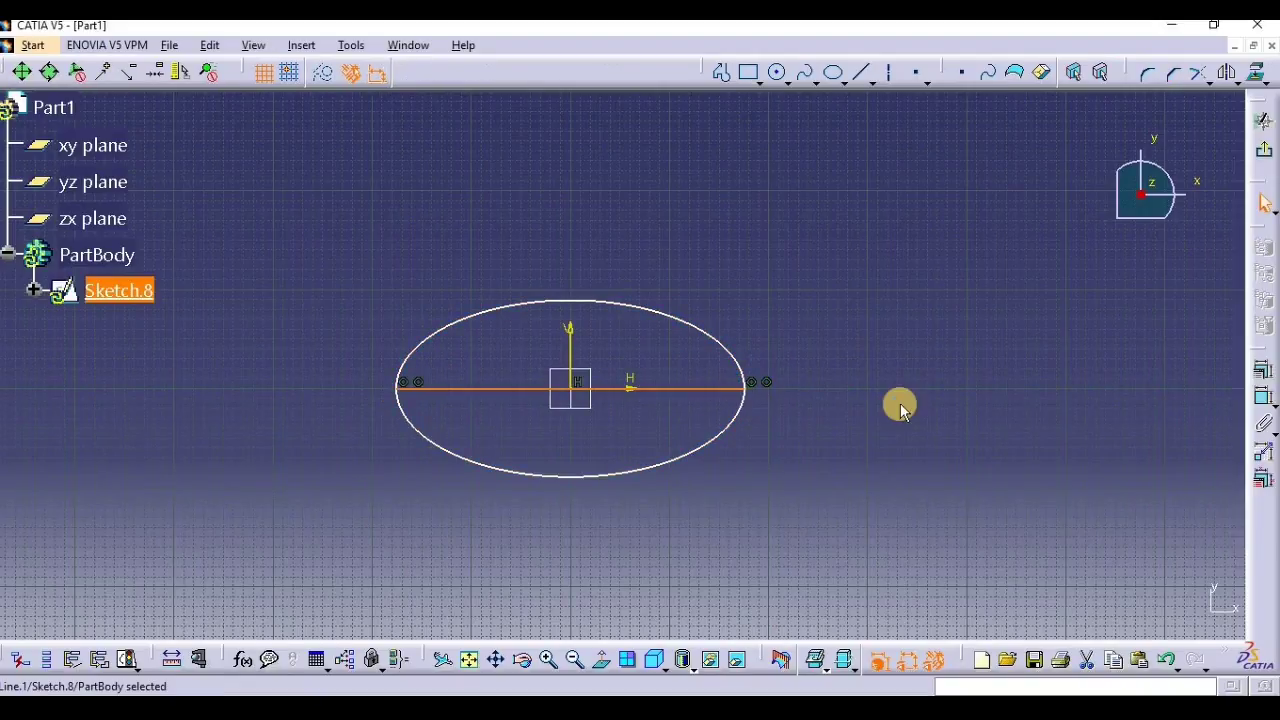
Trim away the lower half of the ellipse with Quick Trim and exit the sketch.
{"action": "left_click", "coordinate": [1230, 83]}
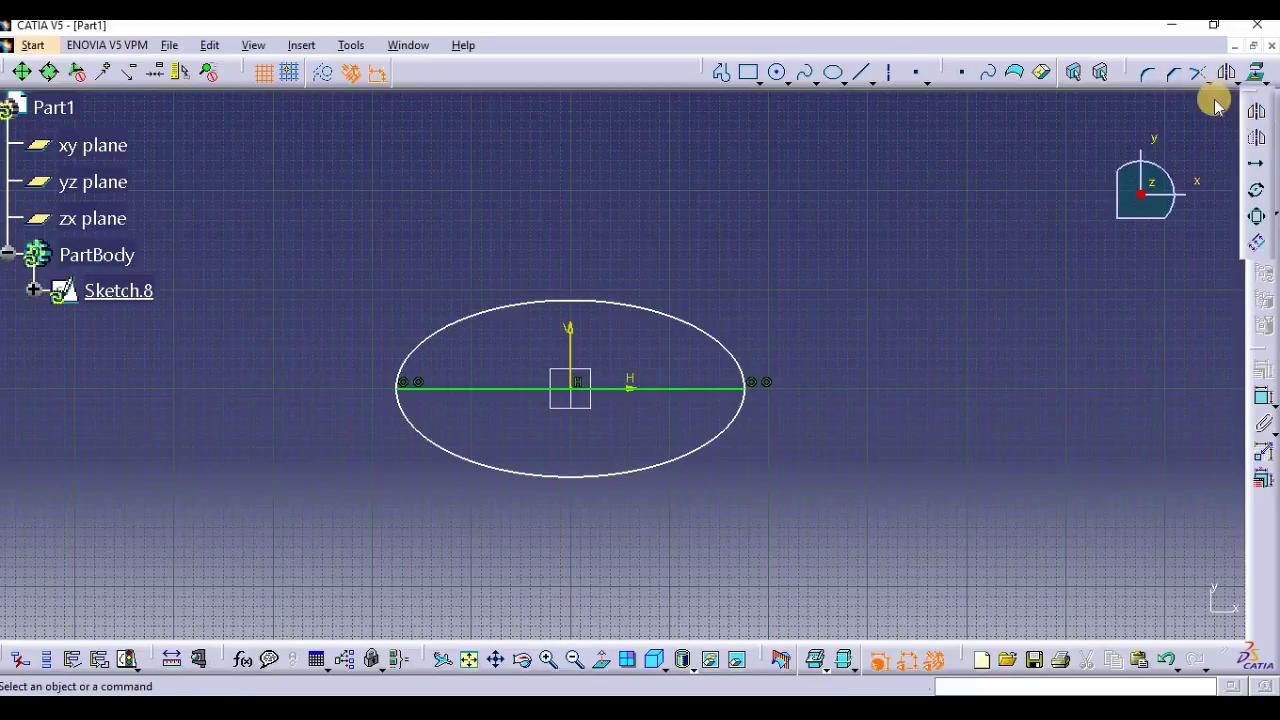
{"action": "left_click", "coordinate": [1210, 86]}
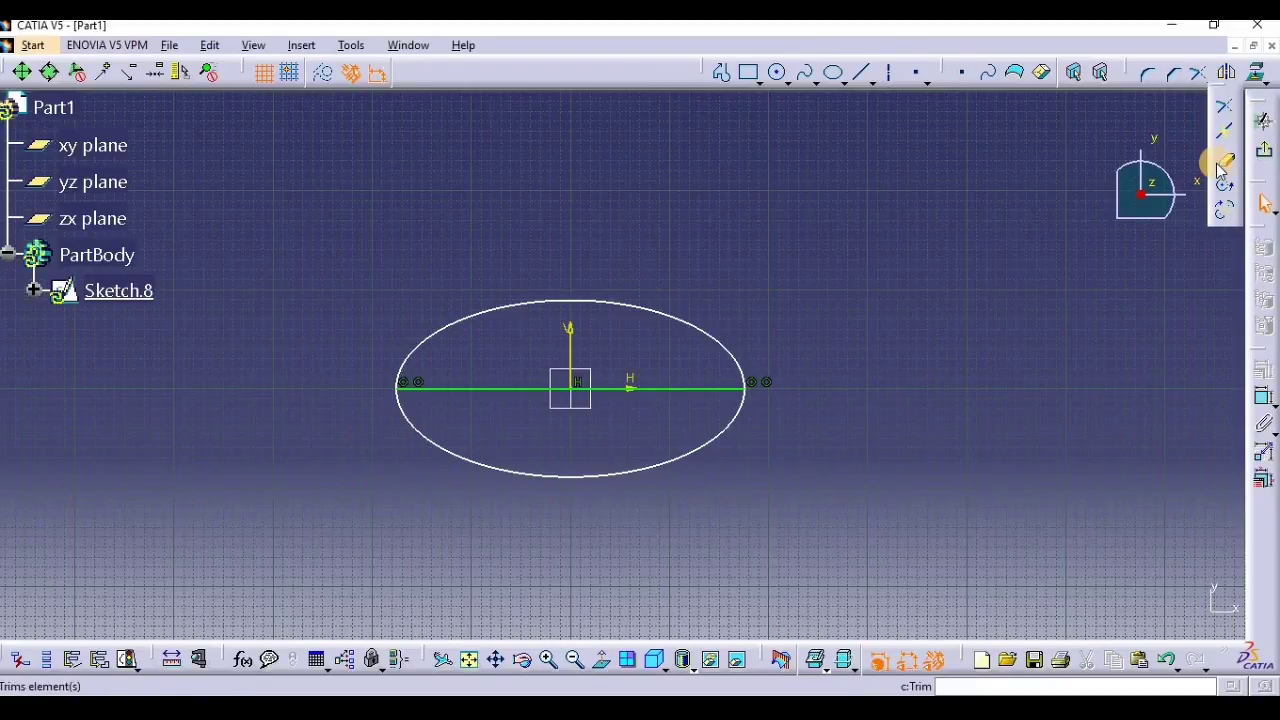
{"action": "left_click", "coordinate": [1220, 164]}
{"action": "left_click", "coordinate": [694, 452]}
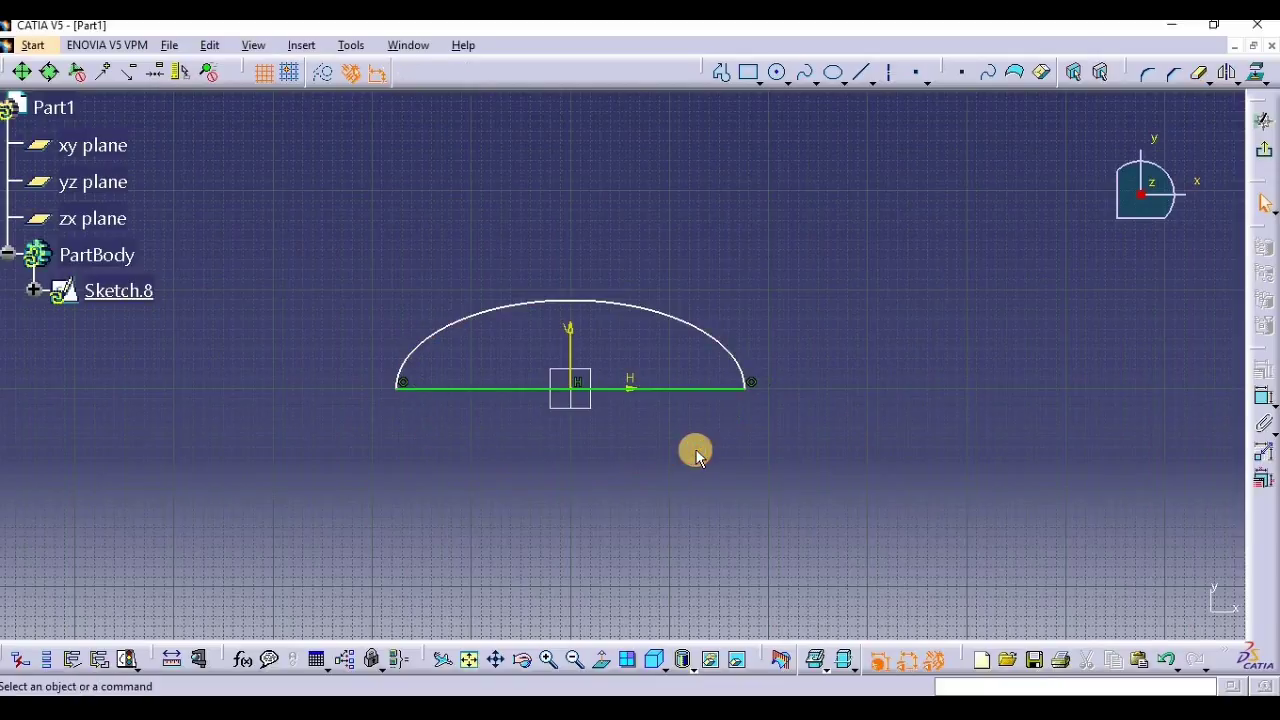
{"action": "left_click", "coordinate": [1259, 163]}
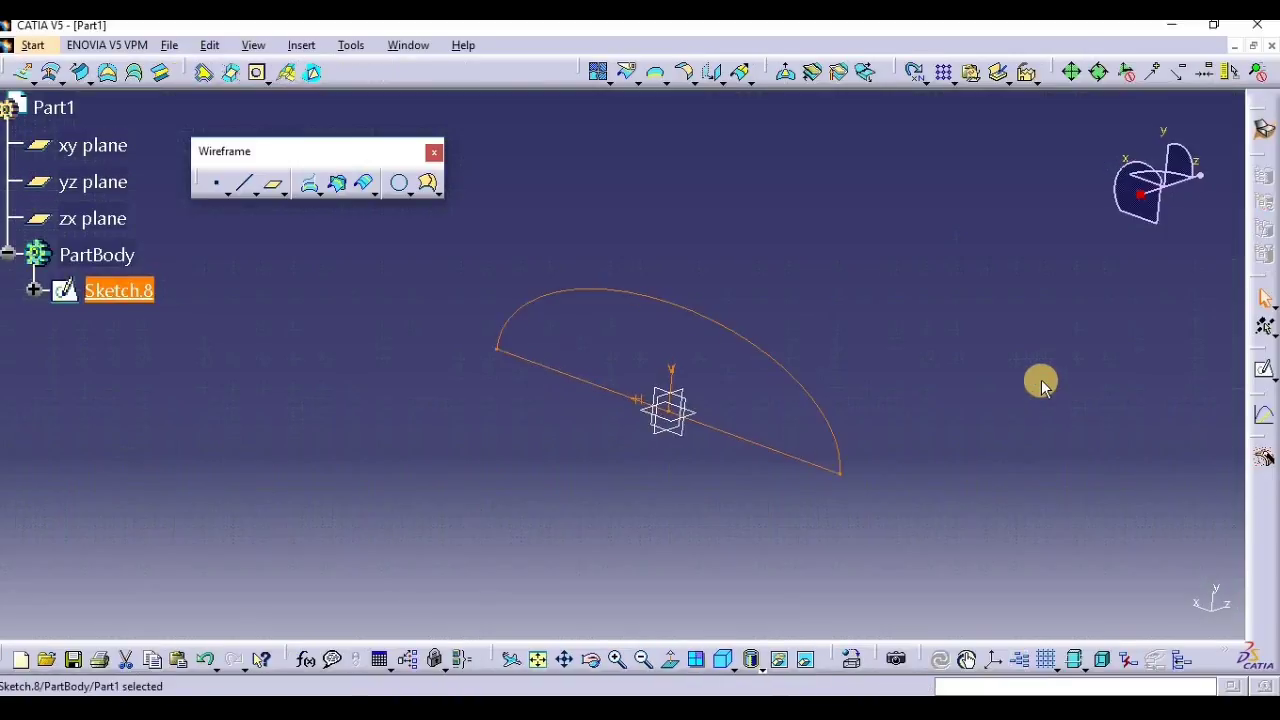
Revolve the half-ellipse sketch into a surface about its straight line with Angle 1 at 180 degrees and Angle 2 at 0 degrees.
{"action": "left_click", "coordinate": [591, 667]}
{"action": "mouse_move", "coordinate": [603, 506]}
{"action": "left_mouse_down"}
{"action": "mouse_move", "coordinate": [694, 369]}
{"action": "mouse_move", "coordinate": [883, 420]}
{"action": "mouse_move", "coordinate": [844, 462]}
{"action": "mouse_move", "coordinate": [754, 477]}
{"action": "mouse_move", "coordinate": [714, 506]}
{"action": "mouse_move", "coordinate": [817, 420]}
{"action": "mouse_move", "coordinate": [810, 320]}
{"action": "mouse_move", "coordinate": [838, 452]}
{"action": "left_mouse_up"}
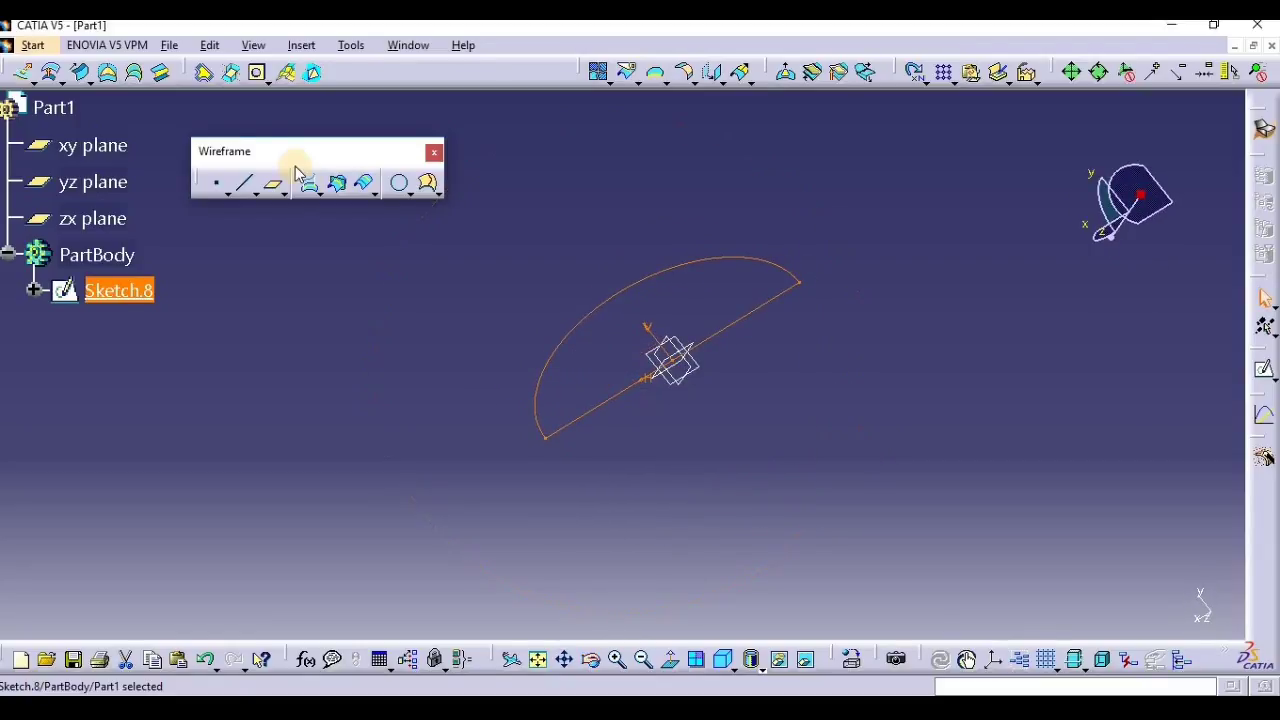
{"action": "left_click", "coordinate": [38, 86]}
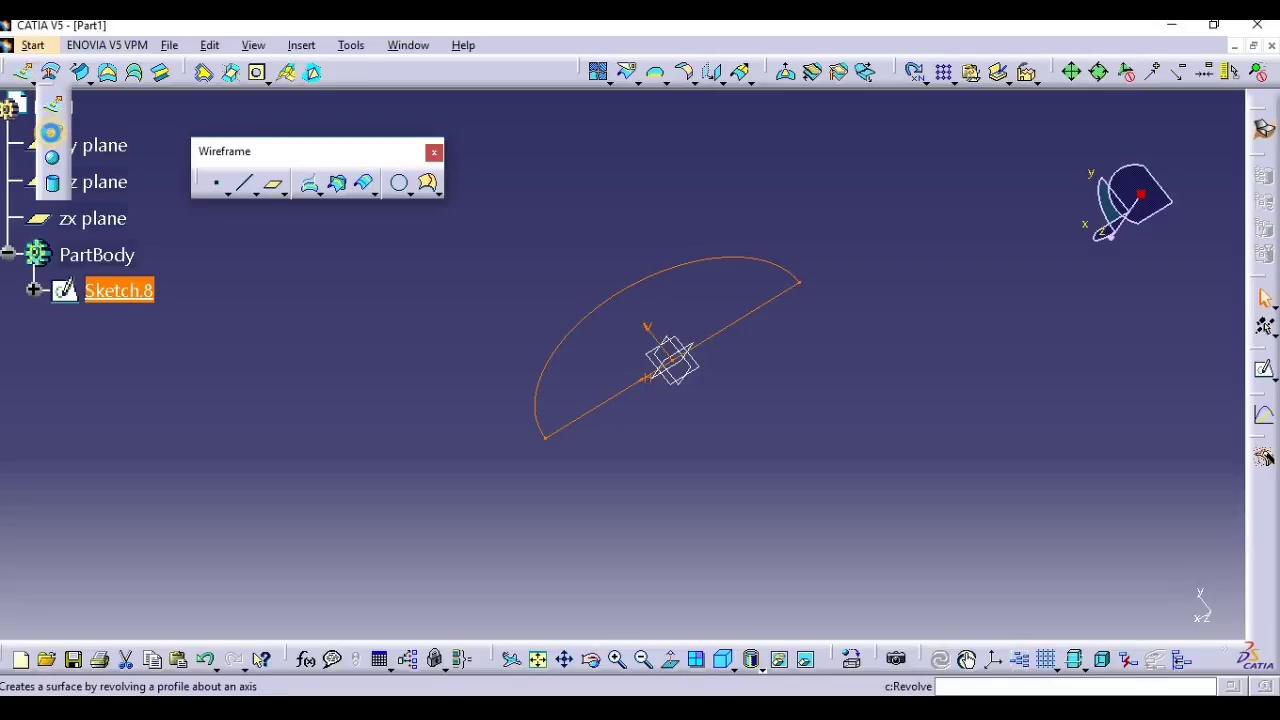
{"action": "left_click", "coordinate": [50, 132]}
{"action": "left_click", "coordinate": [726, 326]}
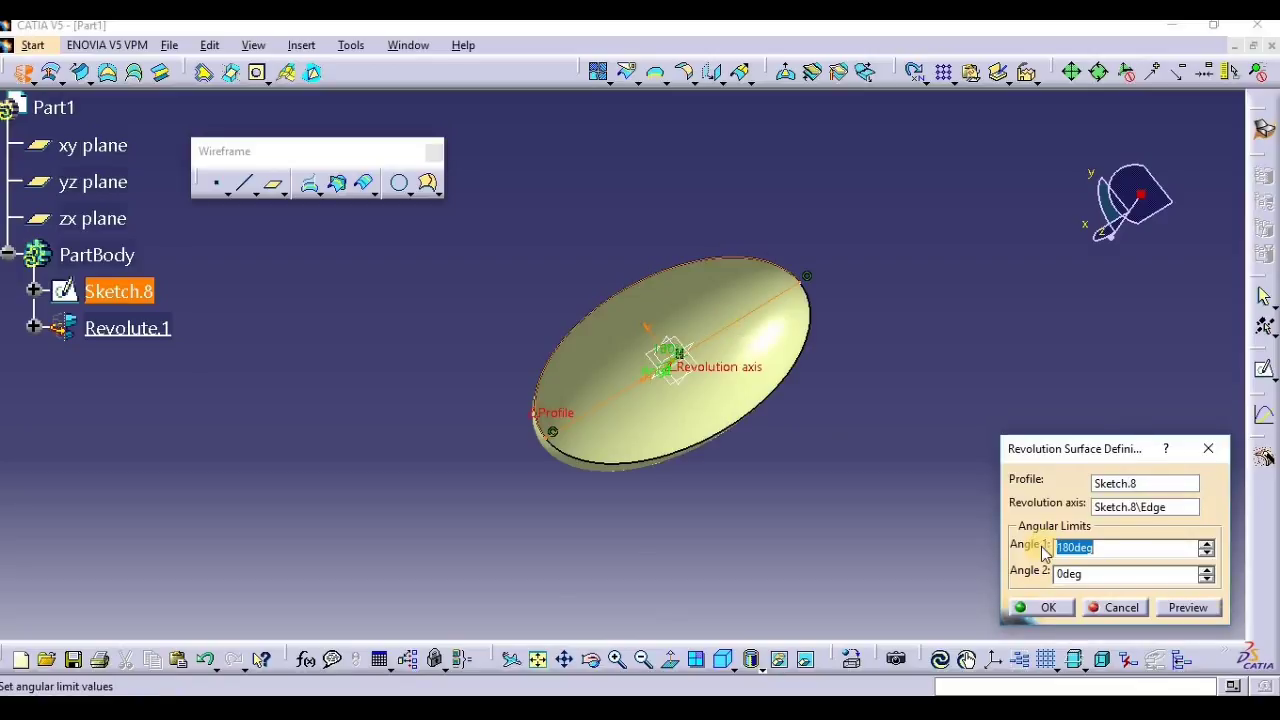
{"action": "left_click", "coordinate": [1031, 606]}
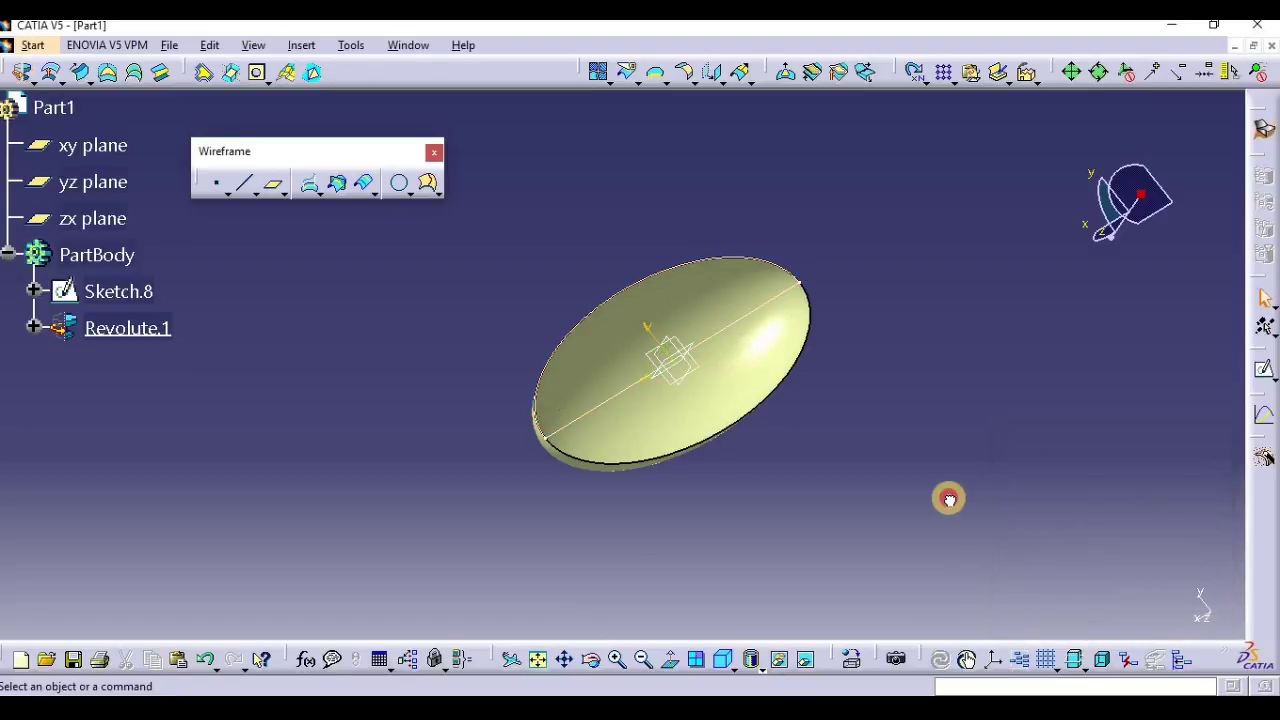
{"action": "left_click", "coordinate": [506, 337]}
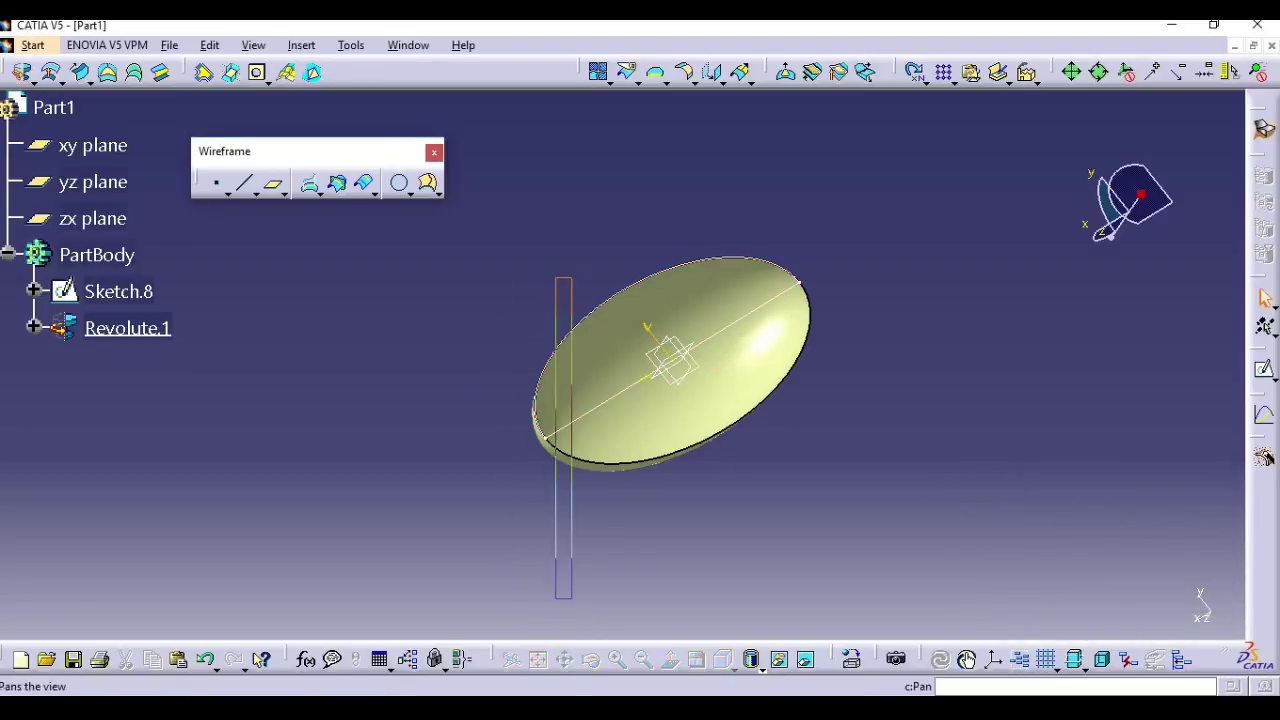
{"action": "left_click_drag", "start_coordinate": [645, 615], "coordinate": [201, 546]}
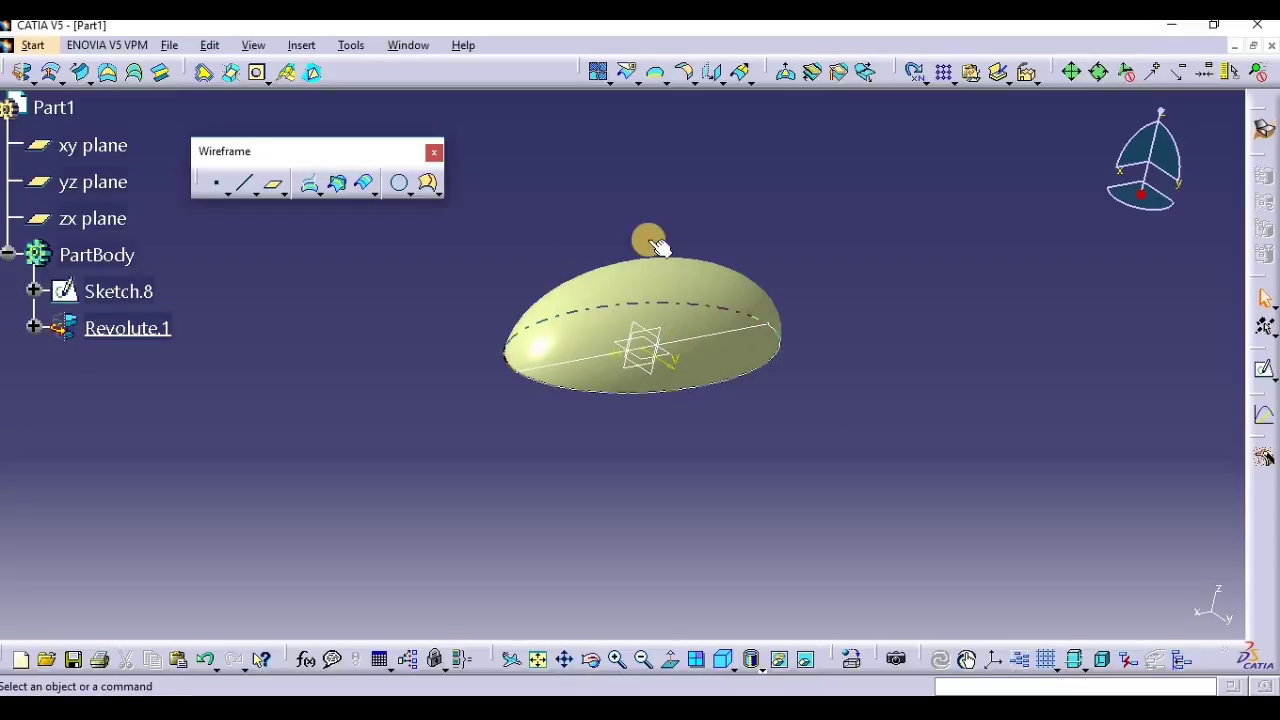
{"action": "left_click", "coordinate": [648, 279]}
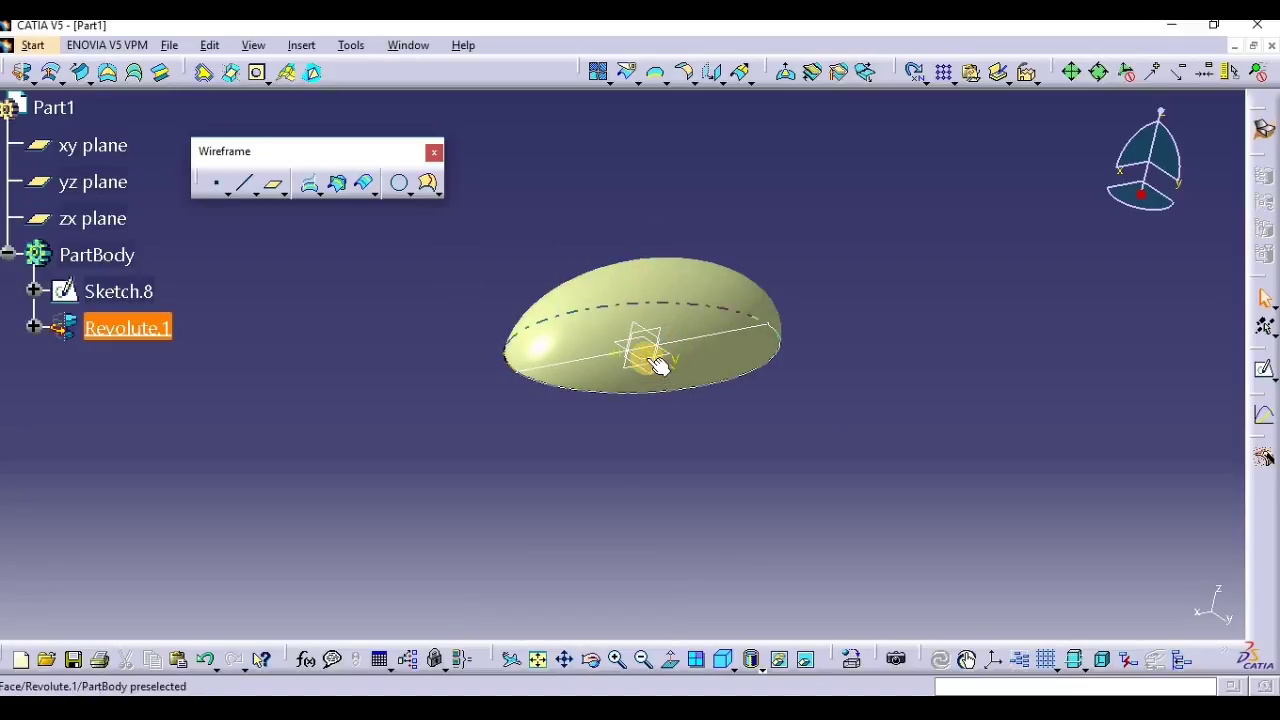
{"action": "left_click", "coordinate": [718, 420]}
{"action": "mouse_move", "coordinate": [605, 655]}
{"action": "left_mouse_down"}
{"action": "mouse_move", "coordinate": [663, 543]}
{"action": "mouse_move", "coordinate": [551, 517]}
{"action": "mouse_move", "coordinate": [565, 487]}
{"action": "left_mouse_up"}
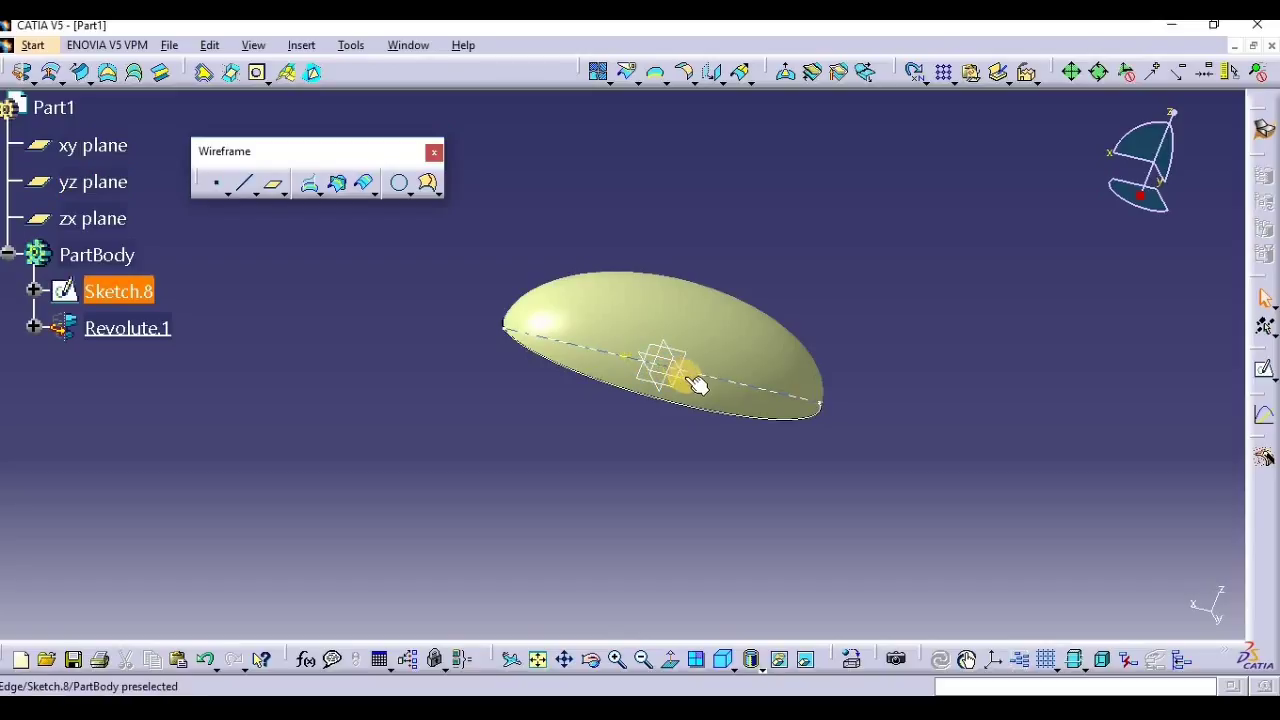
Create a reference plane offset 120 mm from the xy plane, above the half-ellipsoid surface.
{"action": "left_click", "coordinate": [1262, 374]}
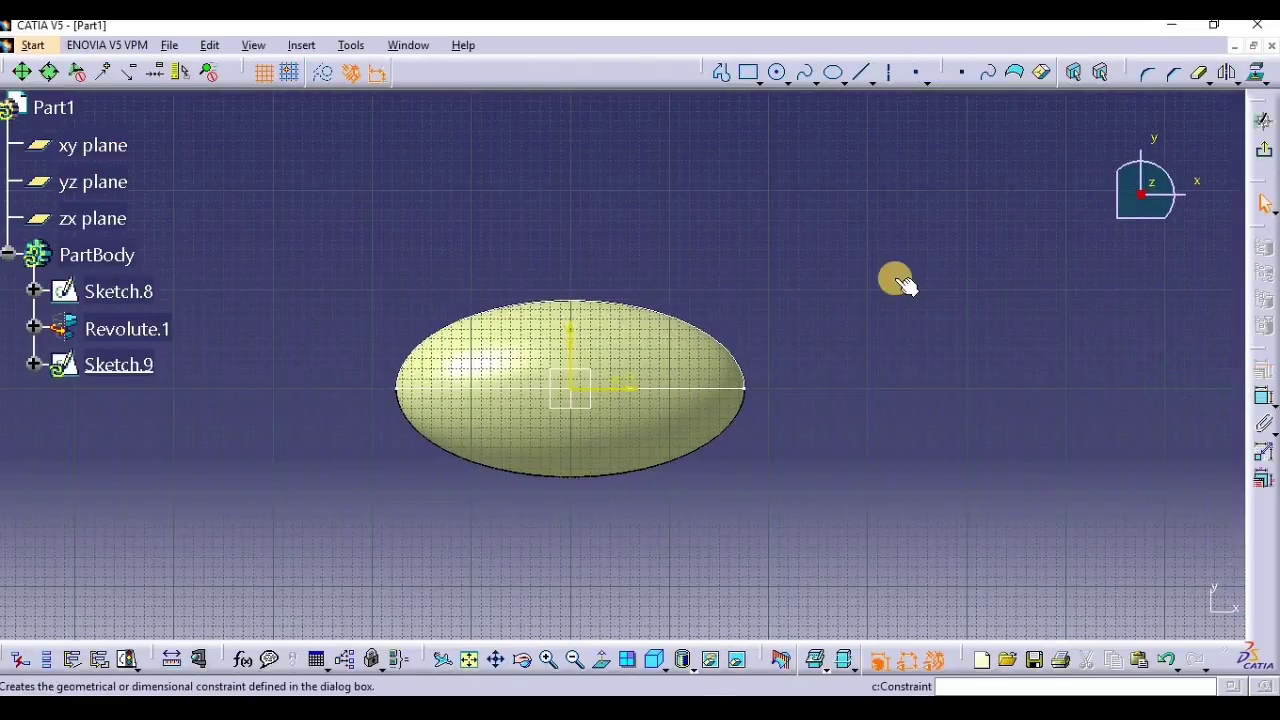
{"action": "left_click", "coordinate": [1259, 158]}
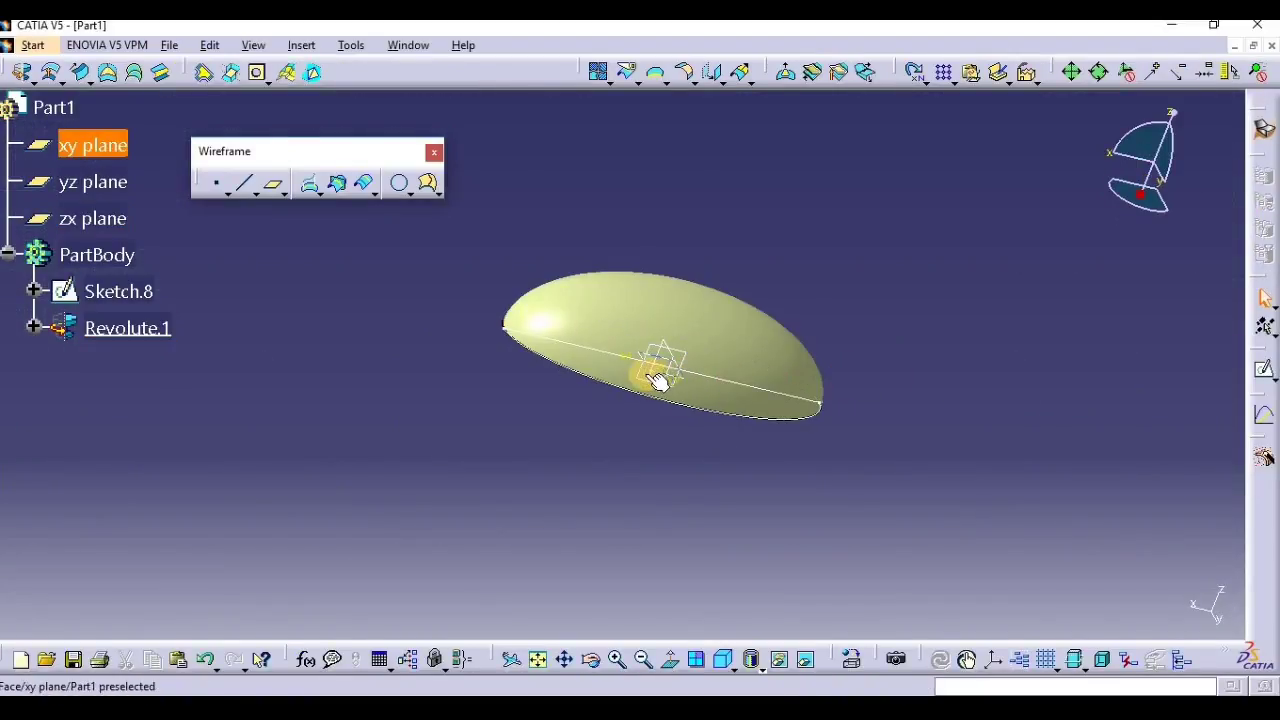
{"action": "left_click", "coordinate": [87, 143]}
{"action": "left_click", "coordinate": [271, 194]}
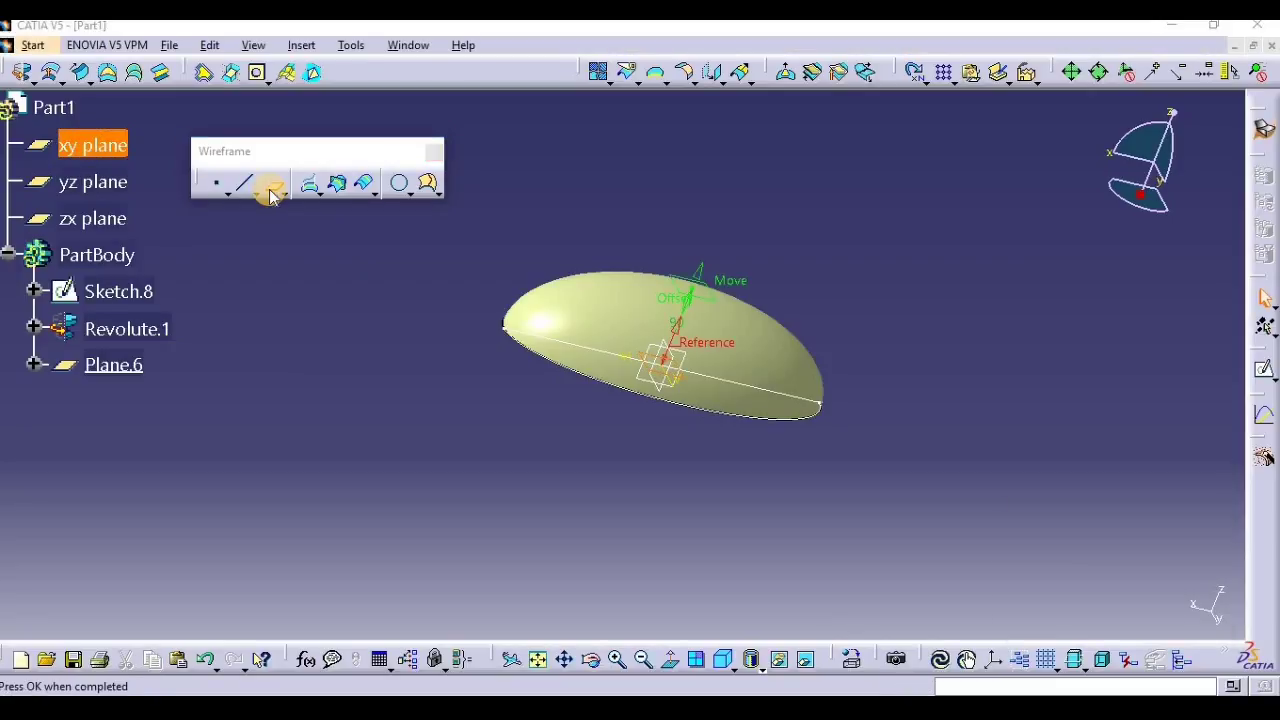
{"action": "left_click", "coordinate": [590, 657]}
{"action": "left_click_drag", "start_coordinate": [589, 571], "coordinate": [649, 451]}
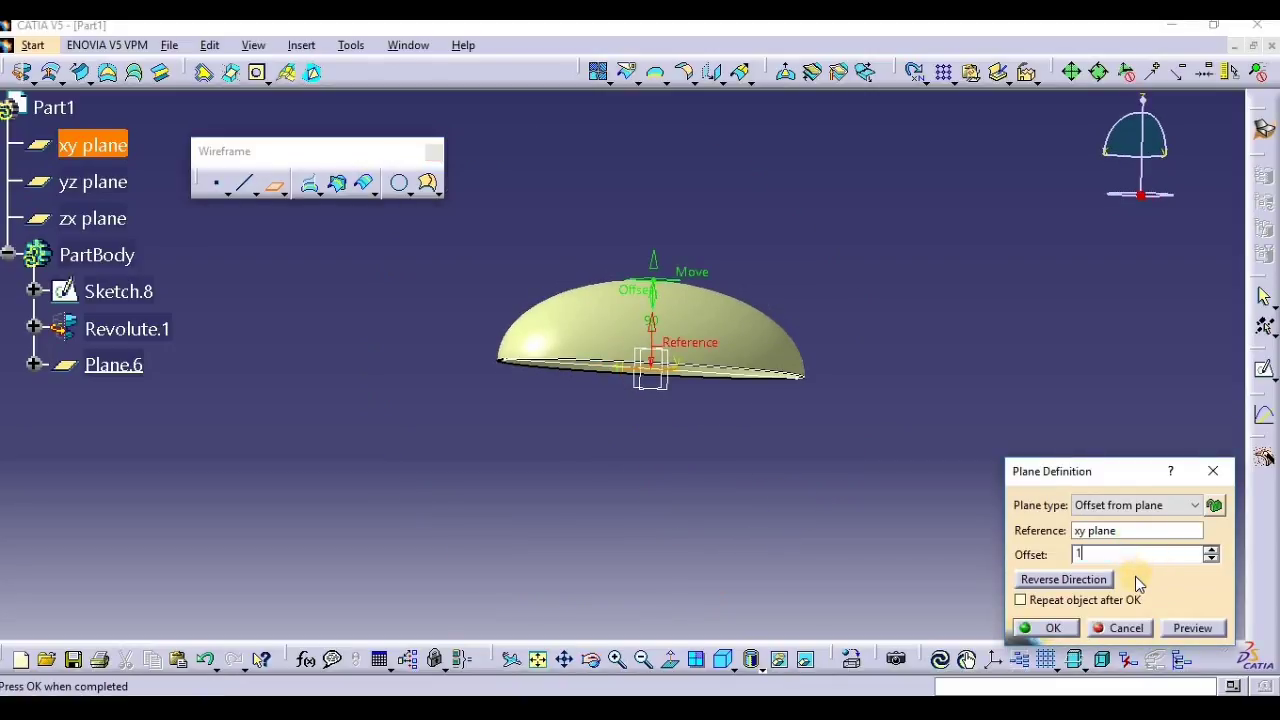
{"action": "type", "text": "120"}
{"action": "left_click", "coordinate": [1192, 630]}
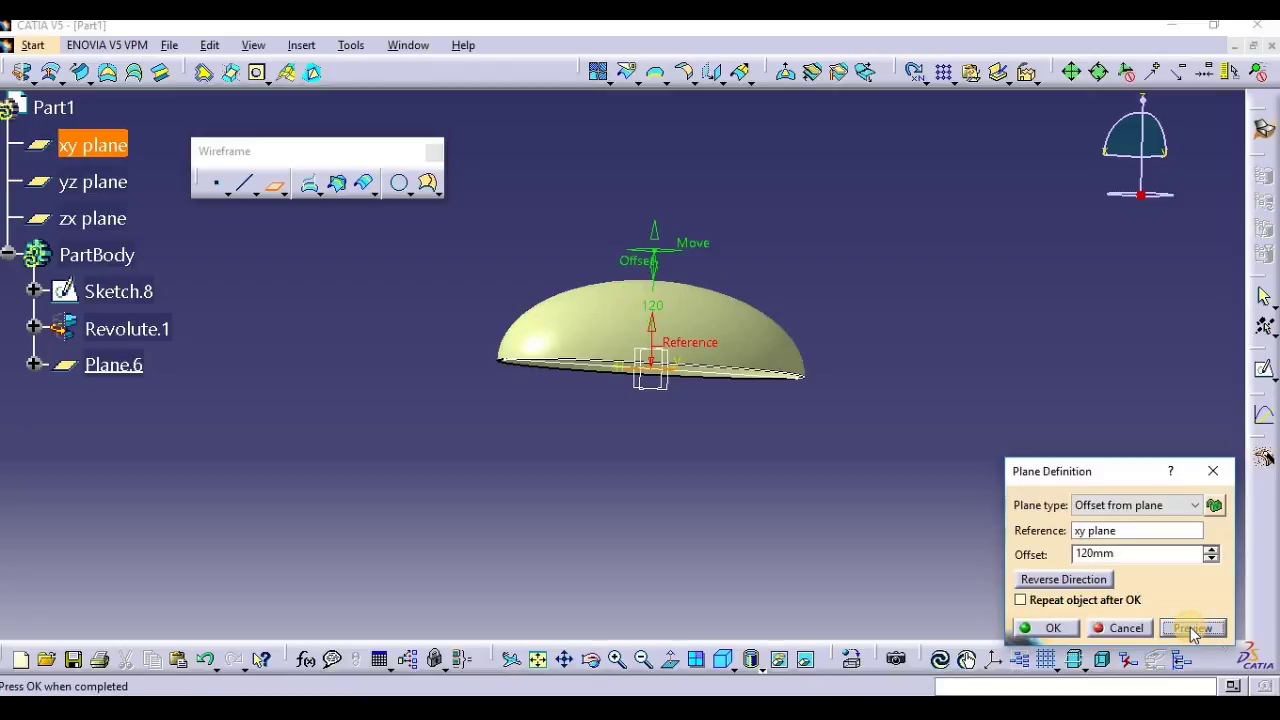
{"action": "left_click", "coordinate": [1062, 628]}
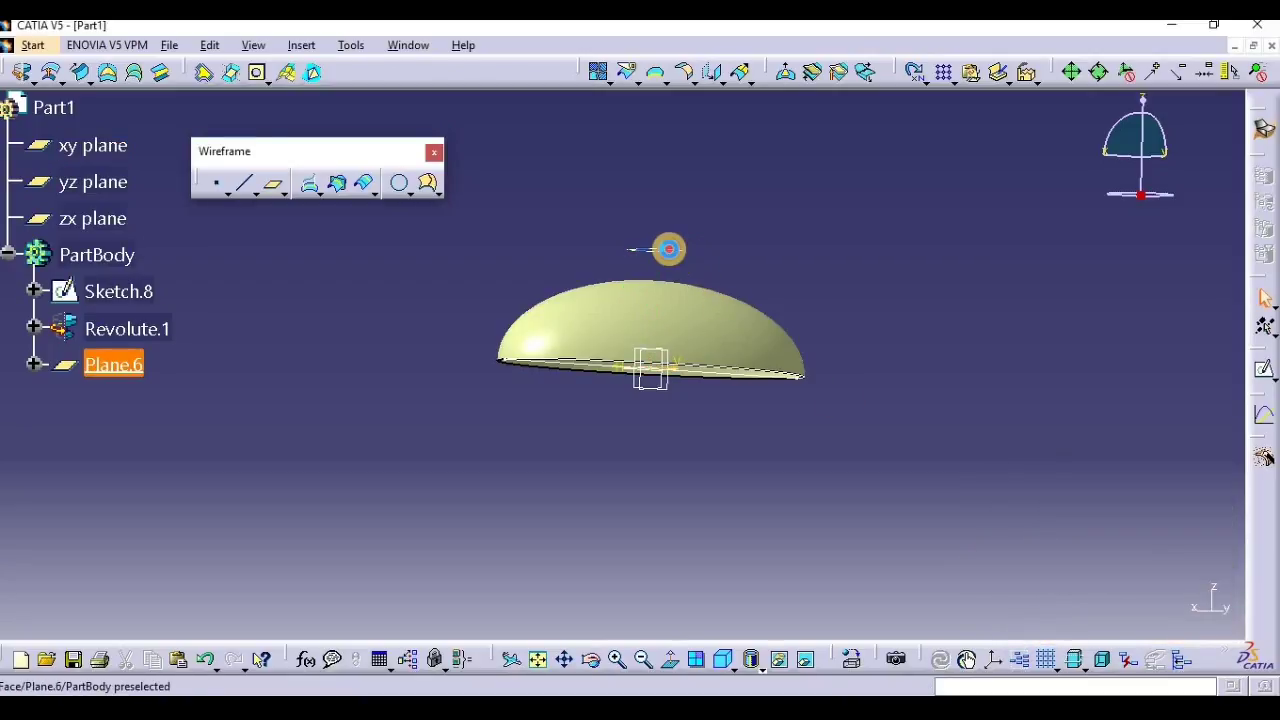
Sketch a circle of about 43 mm radius centred on the origin on the new offset plane, and exit the sketch.
{"action": "left_click", "coordinate": [1266, 369]}
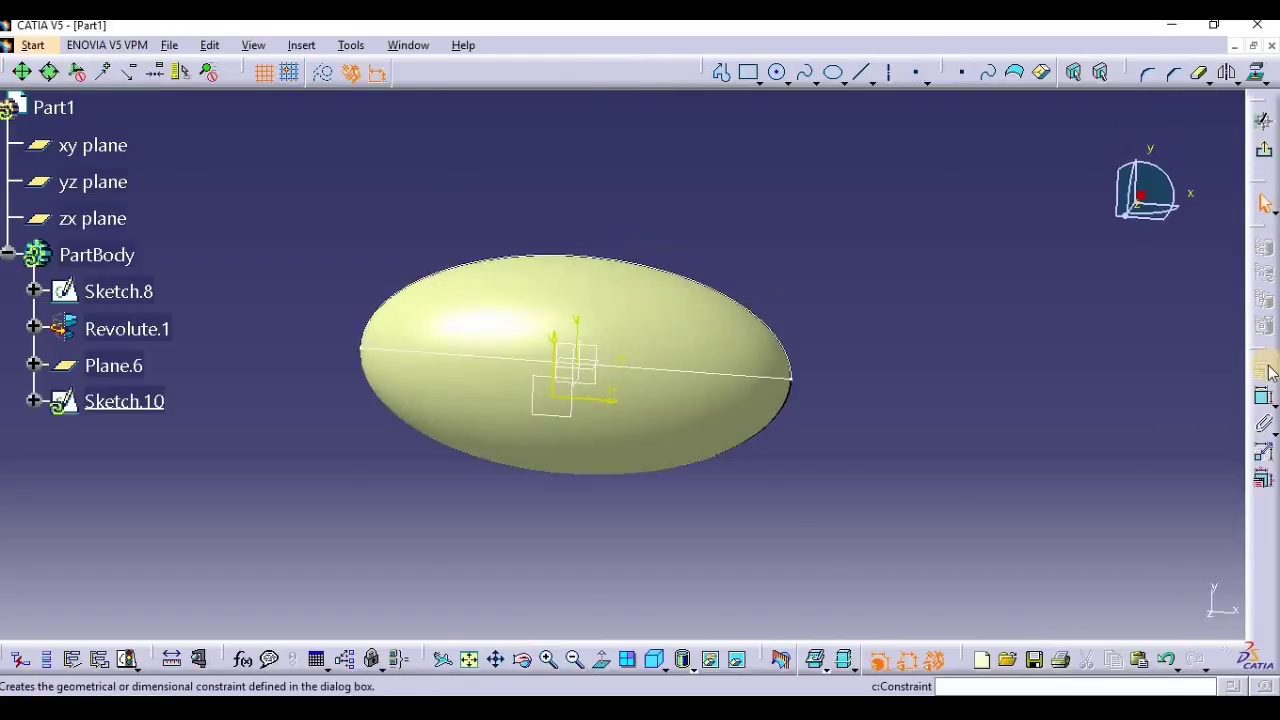
{"action": "left_click", "coordinate": [772, 70]}
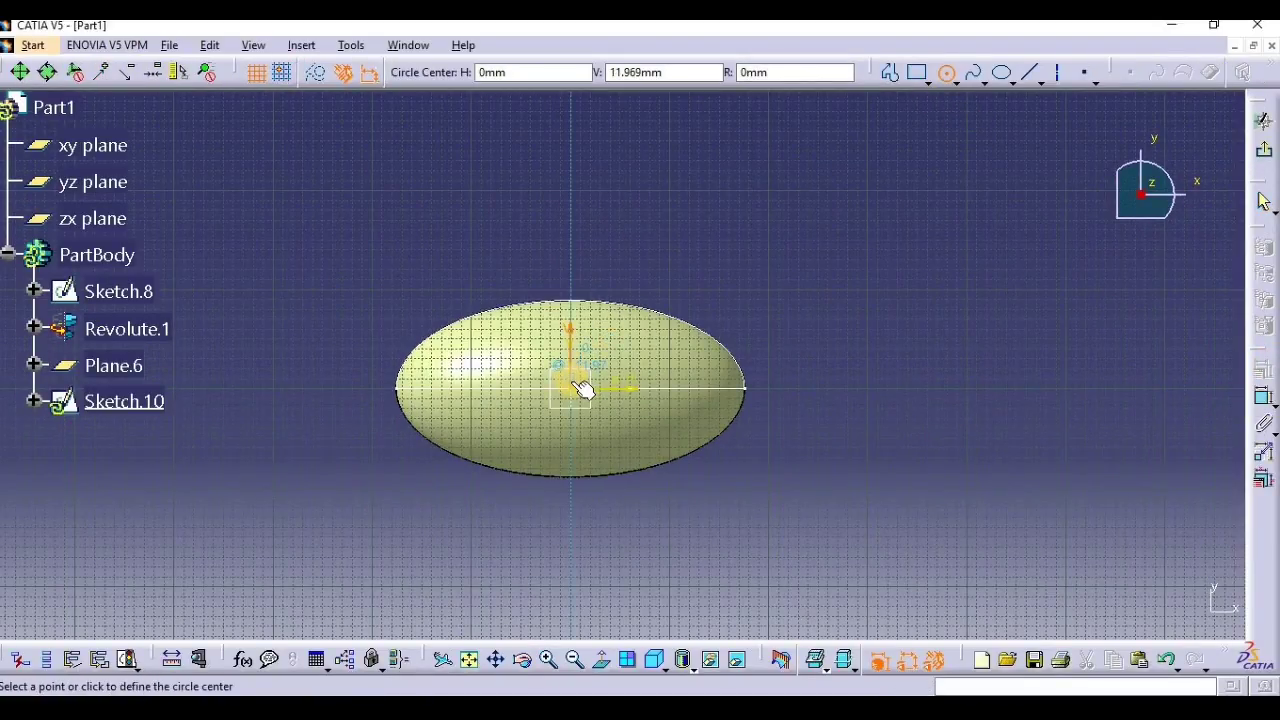
{"action": "left_click", "coordinate": [571, 389]}
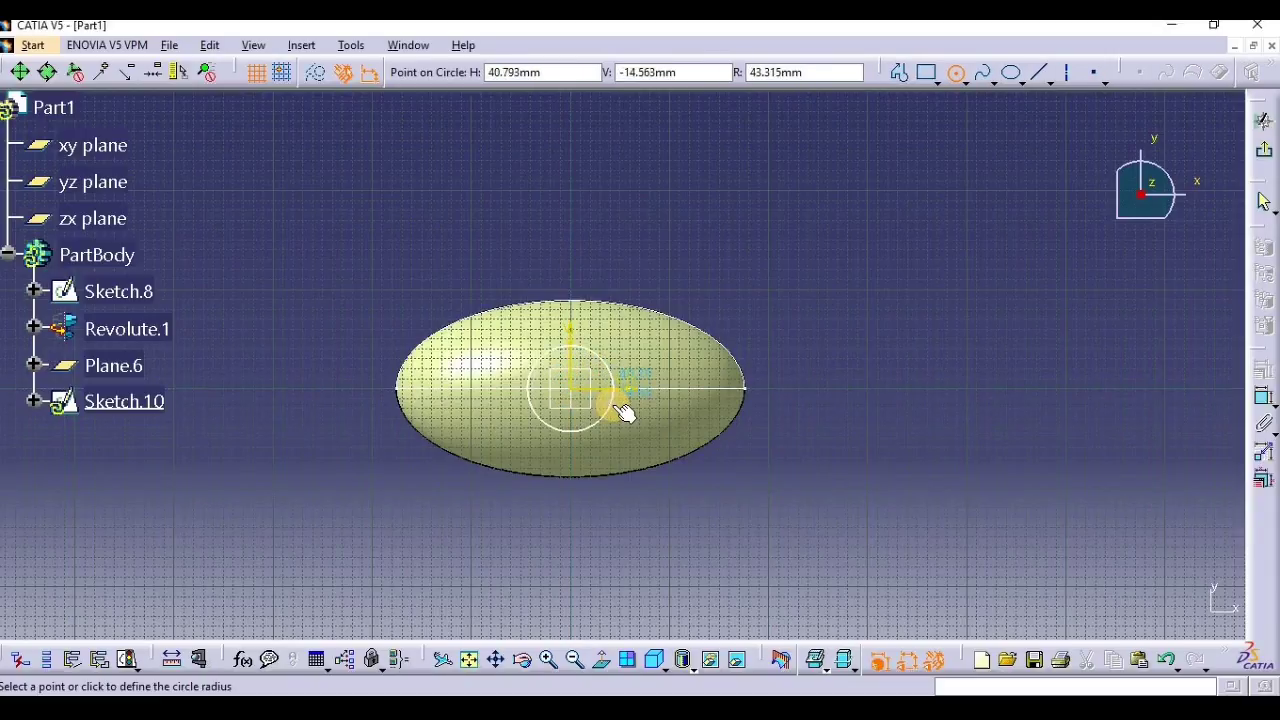
{"action": "left_click", "coordinate": [610, 404]}
{"action": "left_click", "coordinate": [1264, 120]}
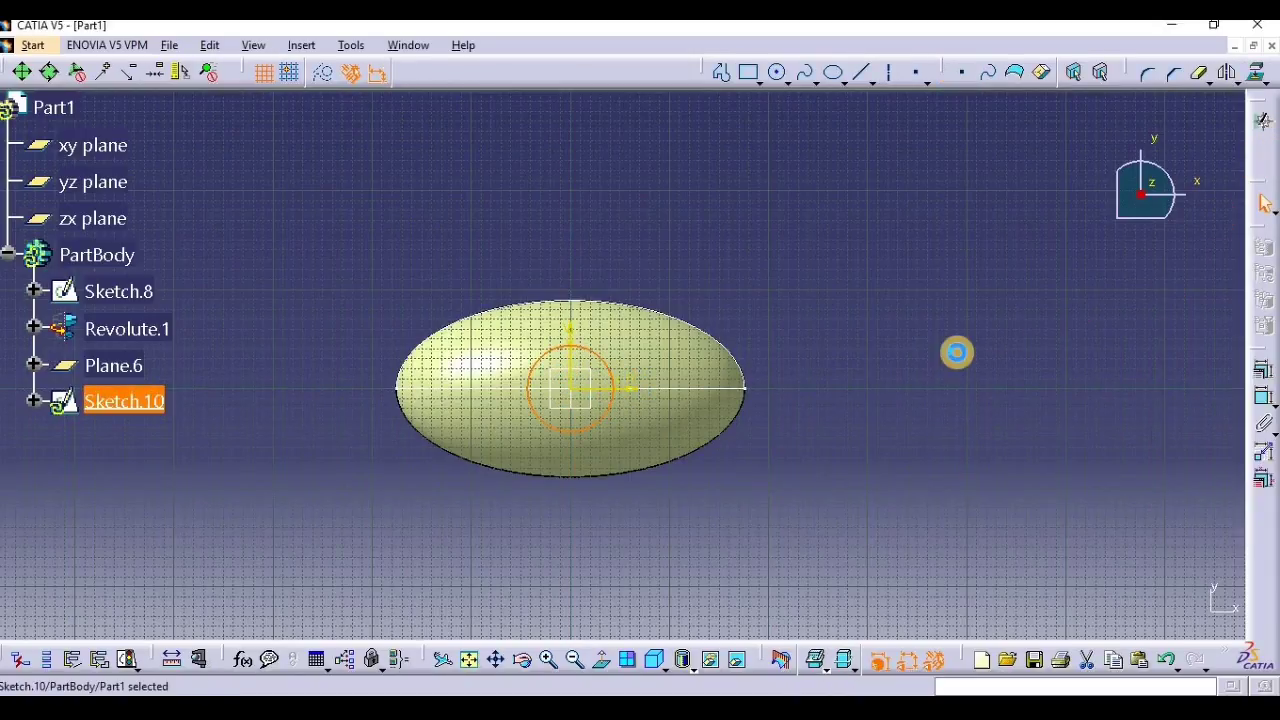
{"action": "left_click_drag", "start_coordinate": [552, 440], "coordinate": [846, 394]}
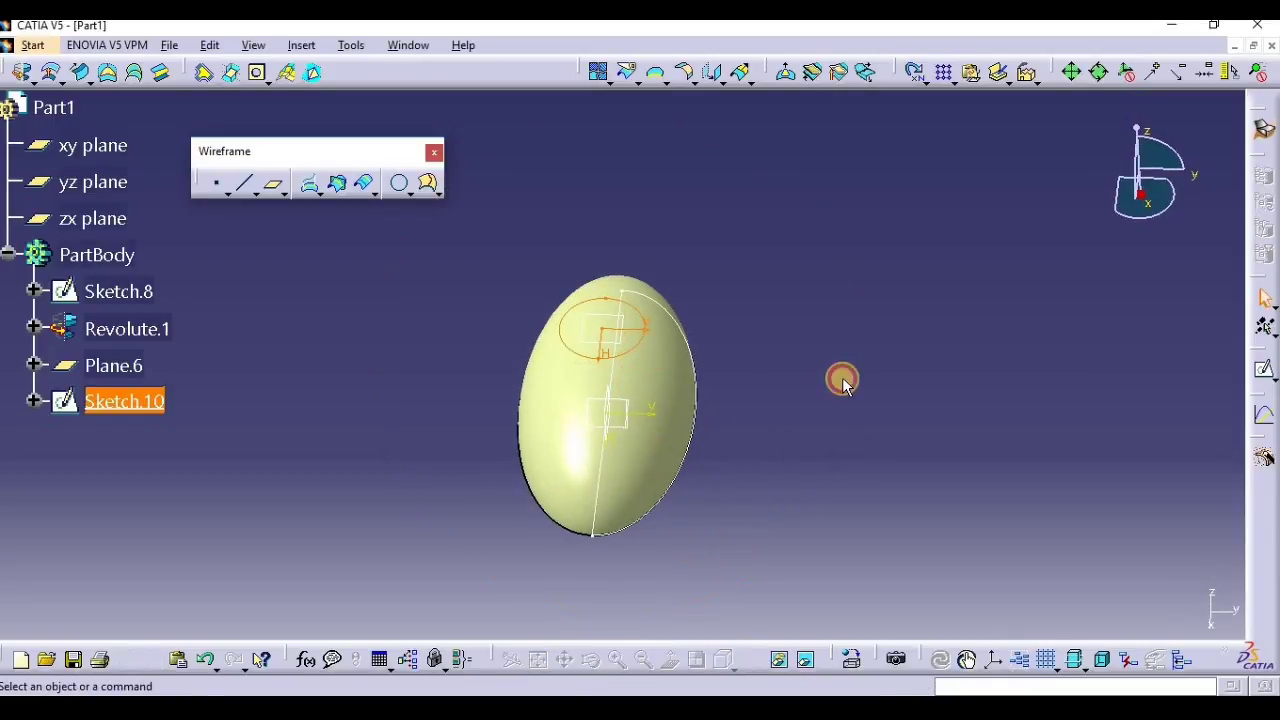
{"action": "left_click", "coordinate": [827, 384]}
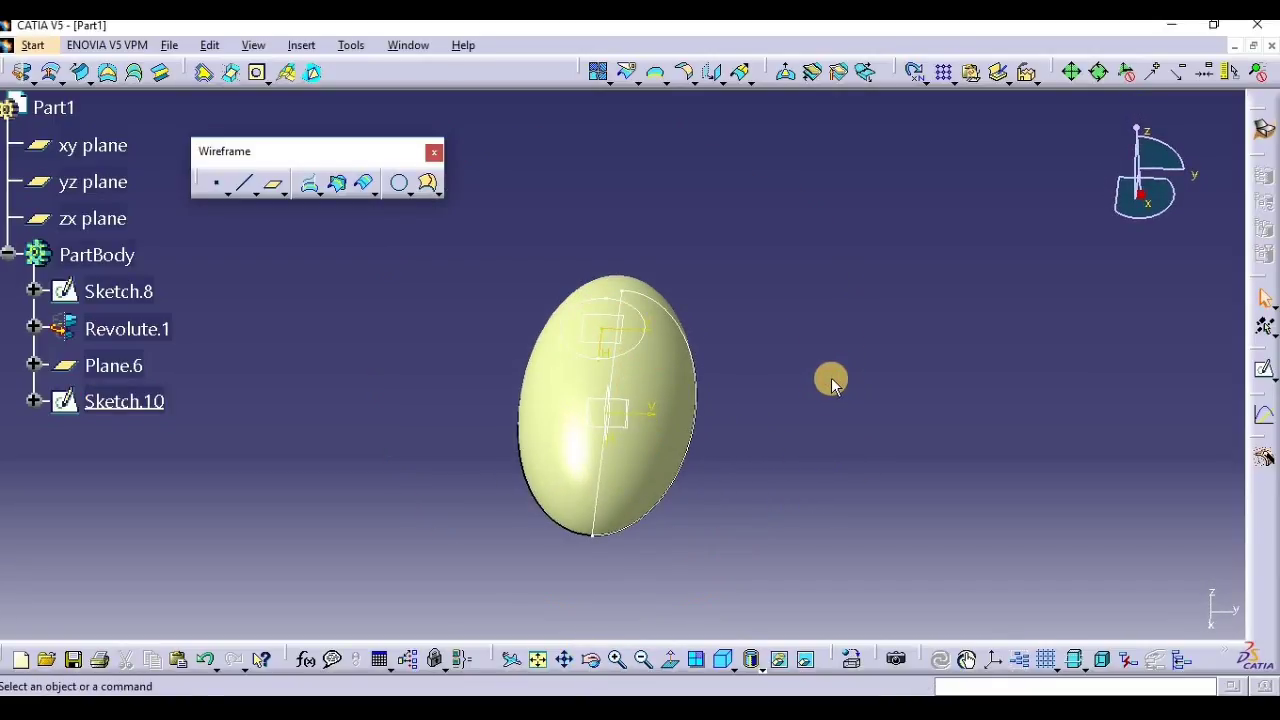
Project the circle sketch onto the revolved surface with projection type Normal and no smoothing.
{"action": "left_click", "coordinate": [310, 188]}
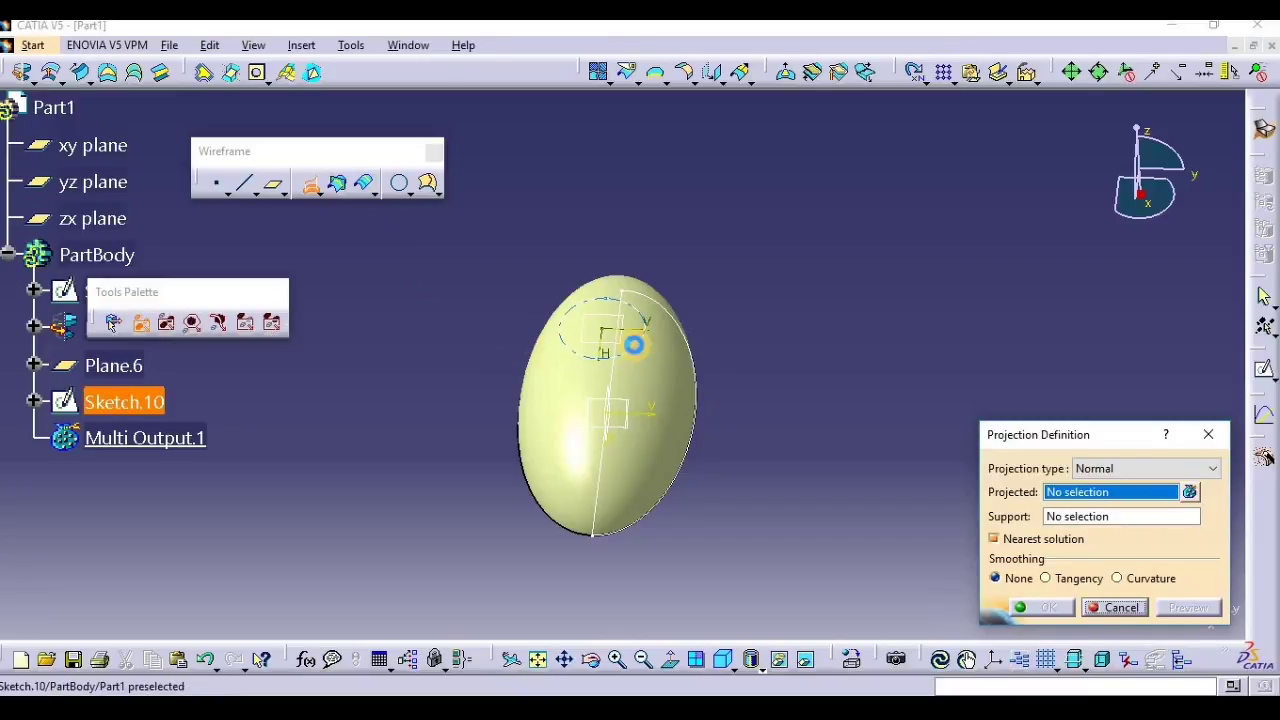
{"action": "left_click", "coordinate": [634, 344]}
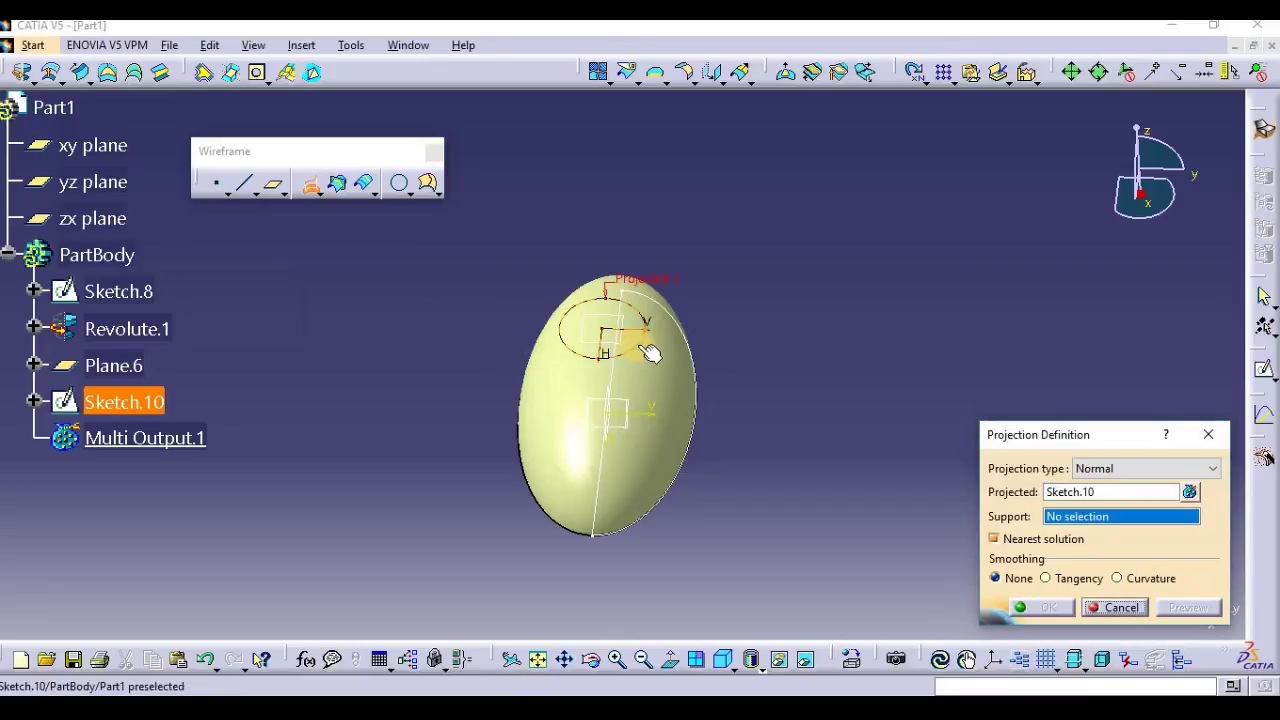
{"action": "left_click", "coordinate": [621, 470]}
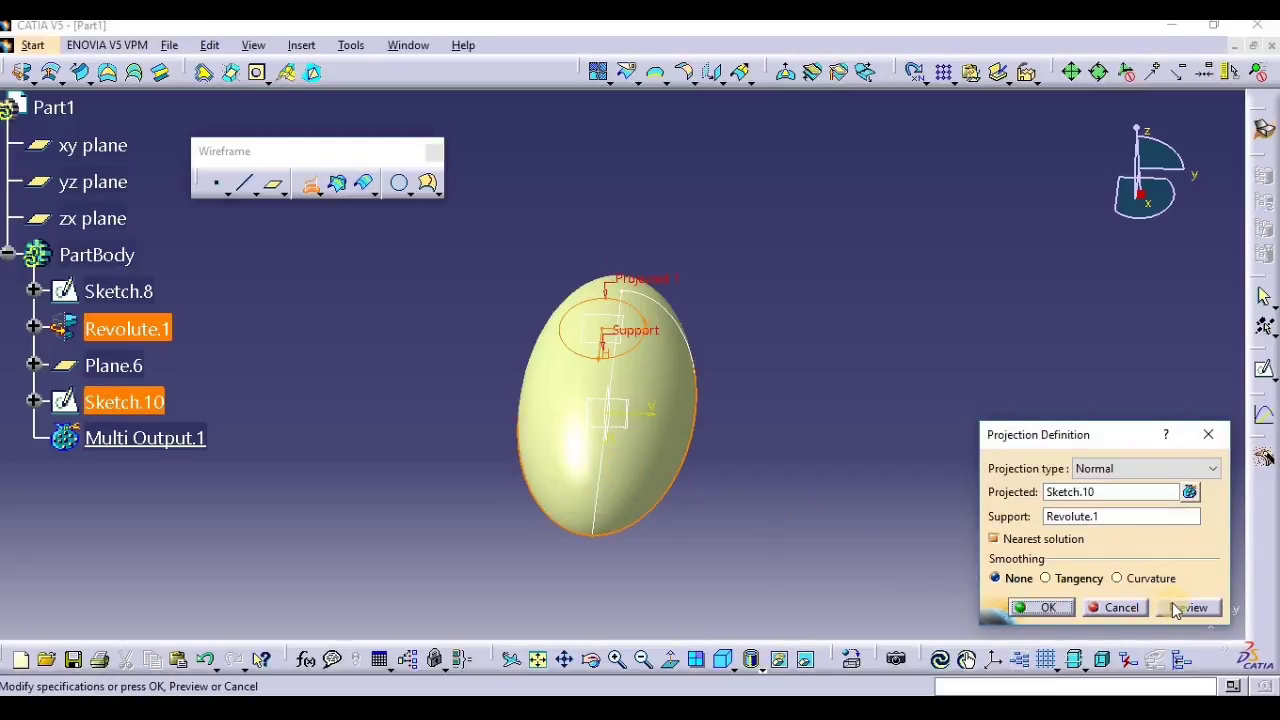
{"action": "left_click", "coordinate": [1178, 608]}
{"action": "left_click", "coordinate": [1043, 613]}
{"action": "middle_click_drag", "start_coordinate": [851, 440], "coordinate": [897, 397]}
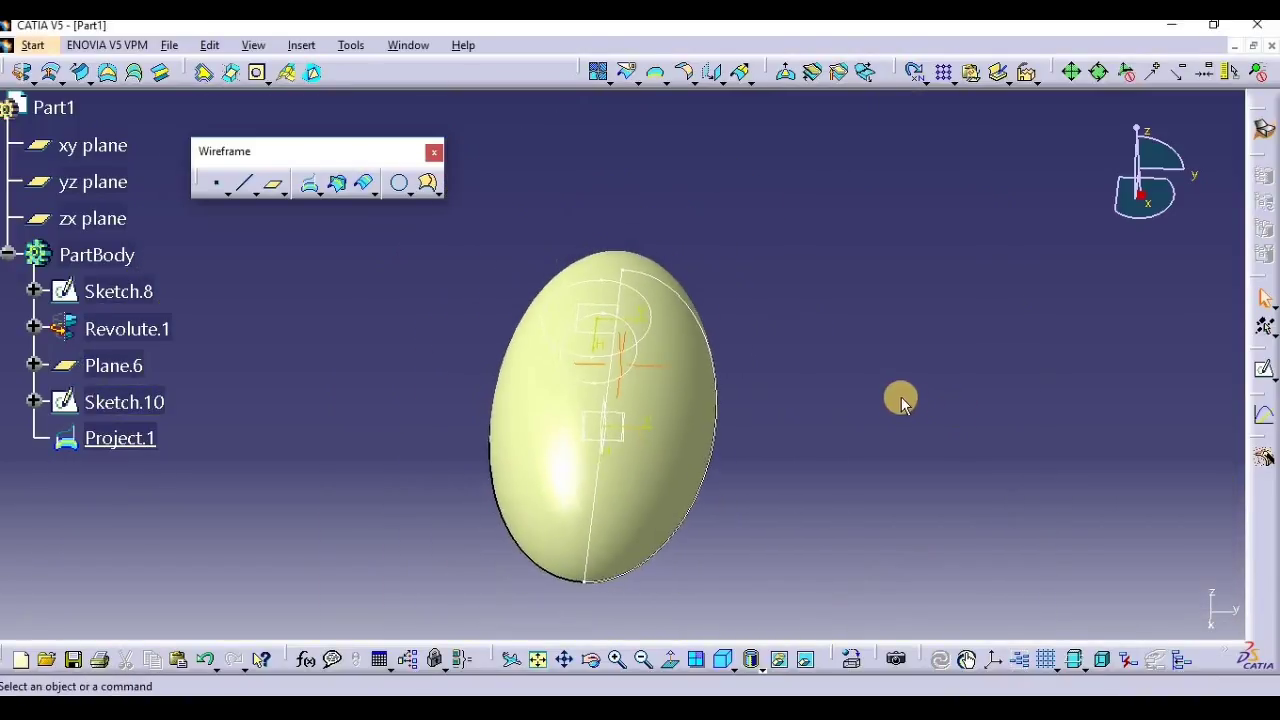
Hide the circle sketch and the offset plane, leaving the projected curve shown on the surface.
{"action": "right_click", "coordinate": [130, 408]}
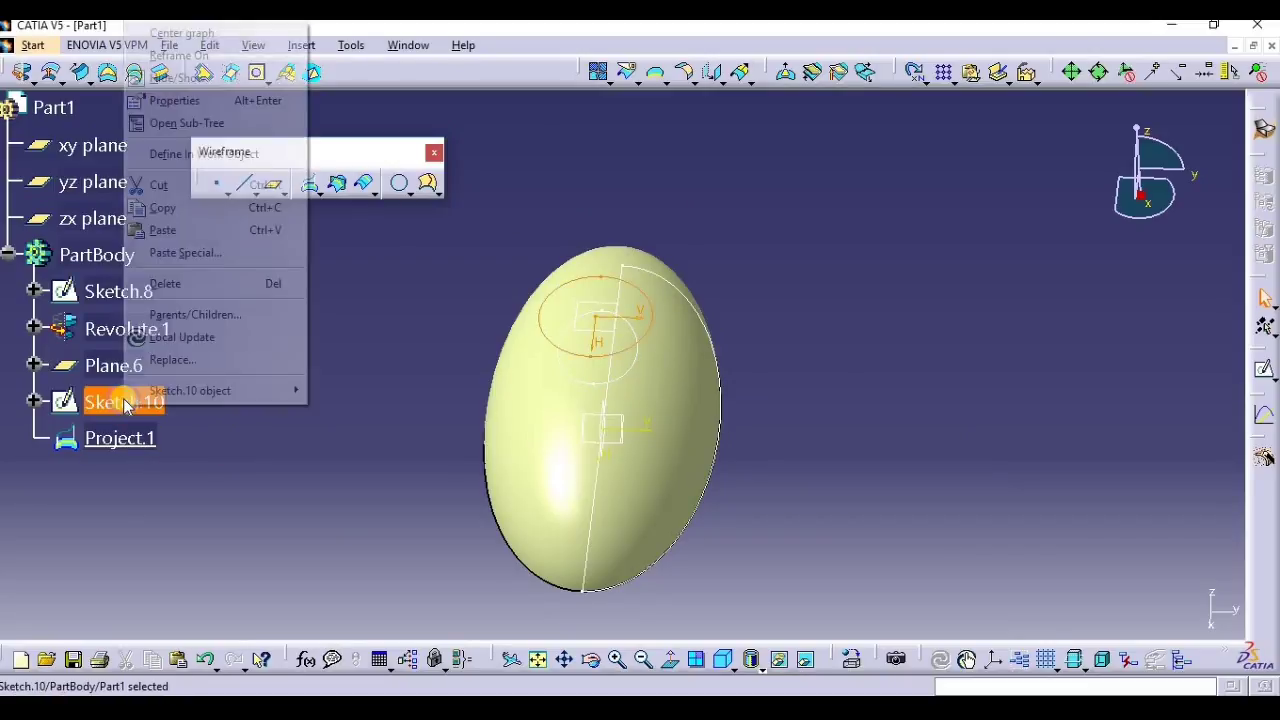
{"action": "left_click", "coordinate": [175, 78]}
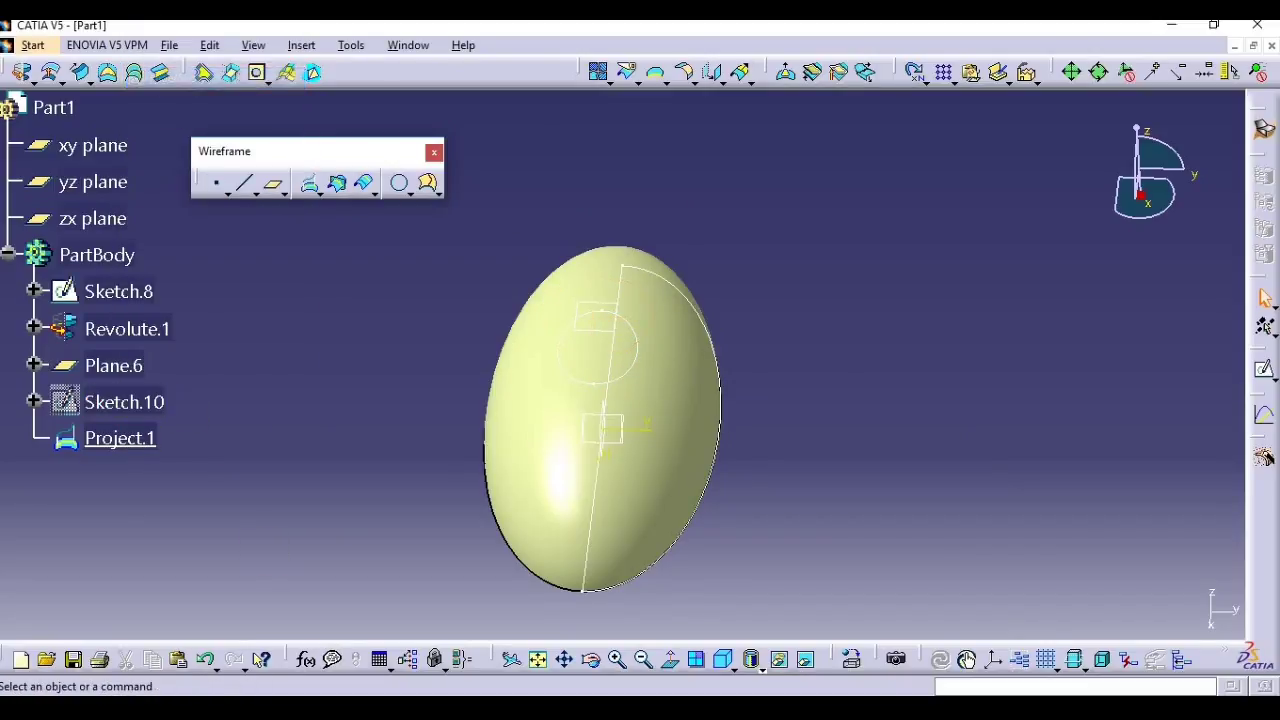
{"action": "right_click", "coordinate": [594, 333]}
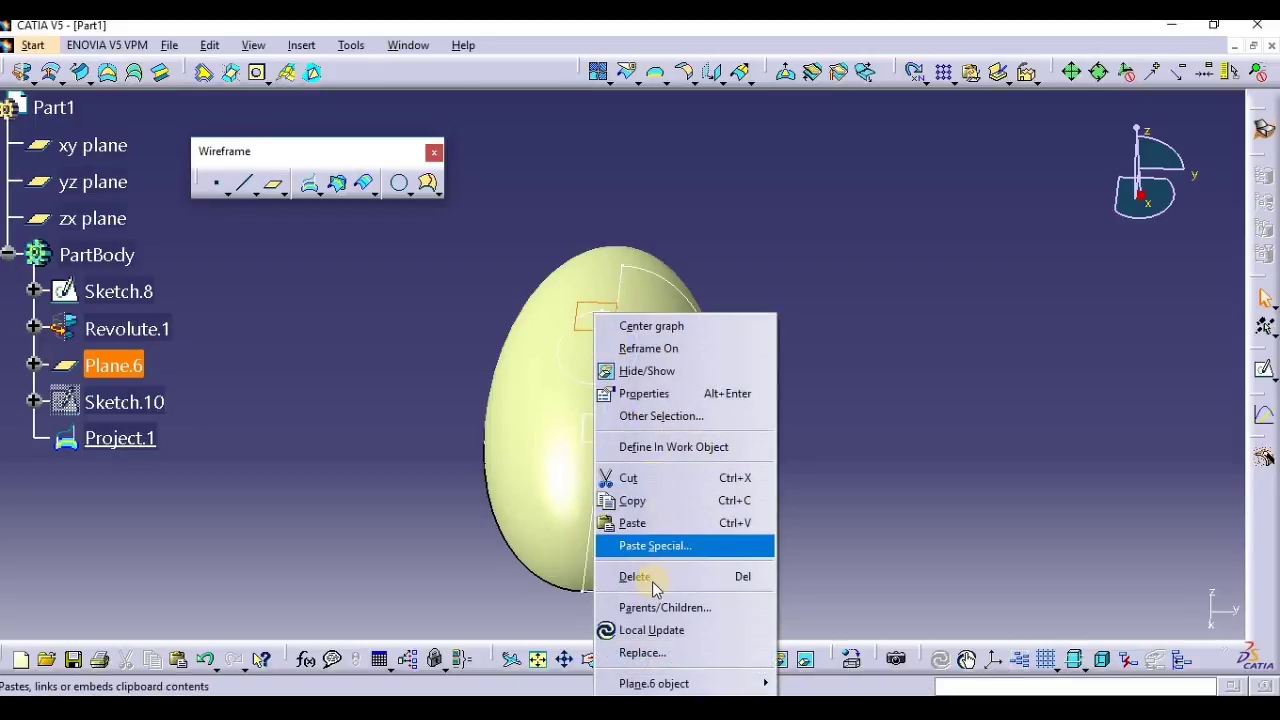
{"action": "left_click", "coordinate": [662, 369]}
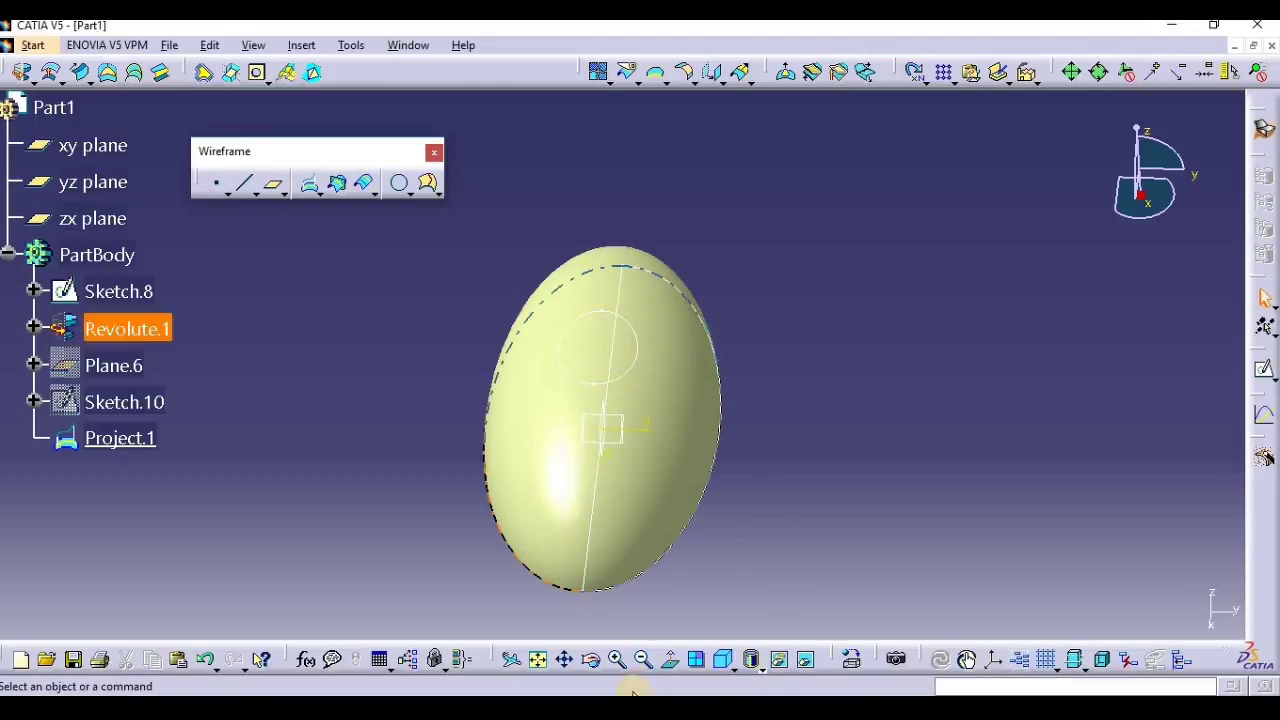
{"action": "middle_click_drag", "start_coordinate": [440, 470], "coordinate": [843, 492]}
Delete all geometry from the part including its children, and undo the deletion.
{"action": "left_click_drag", "start_coordinate": [940, 176], "coordinate": [85, 625]}
{"action": "key", "text": "Delete"}
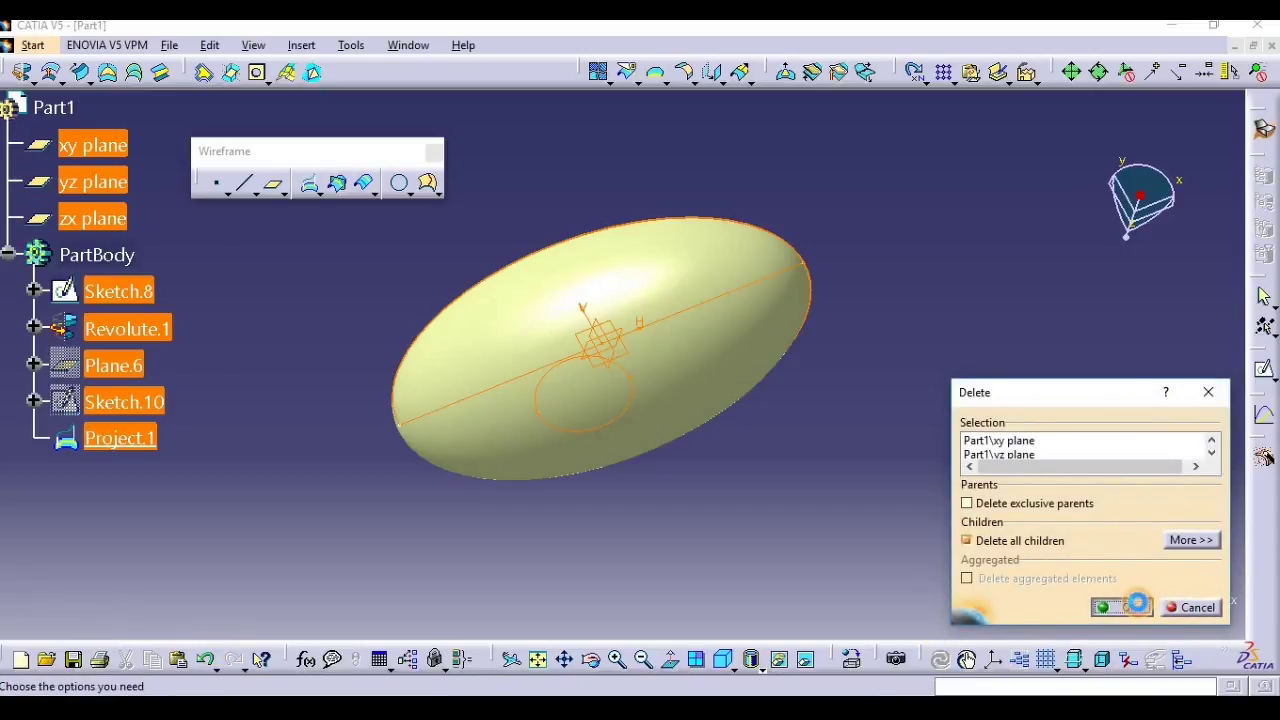
{"action": "middle_click_drag", "start_coordinate": [545, 526], "coordinate": [1022, 557]}
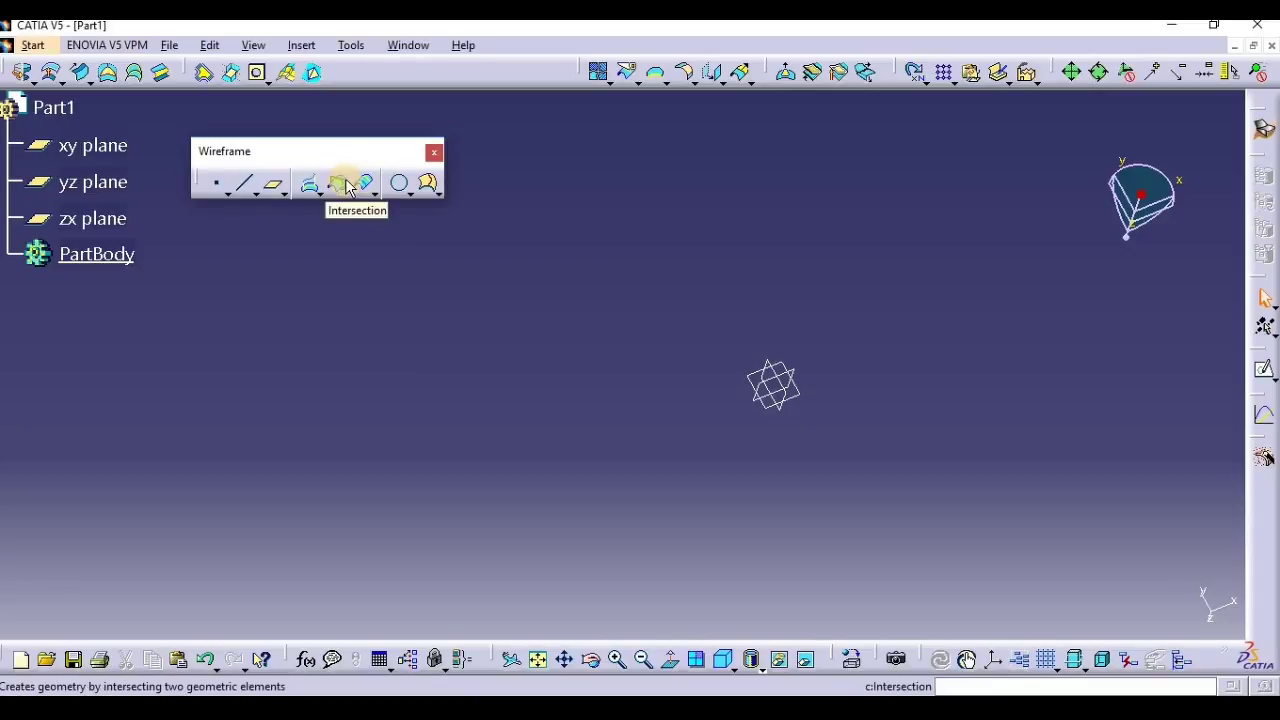
{"action": "key", "text": "ctrl+z"}
{"action": "left_click", "coordinate": [837, 543]}
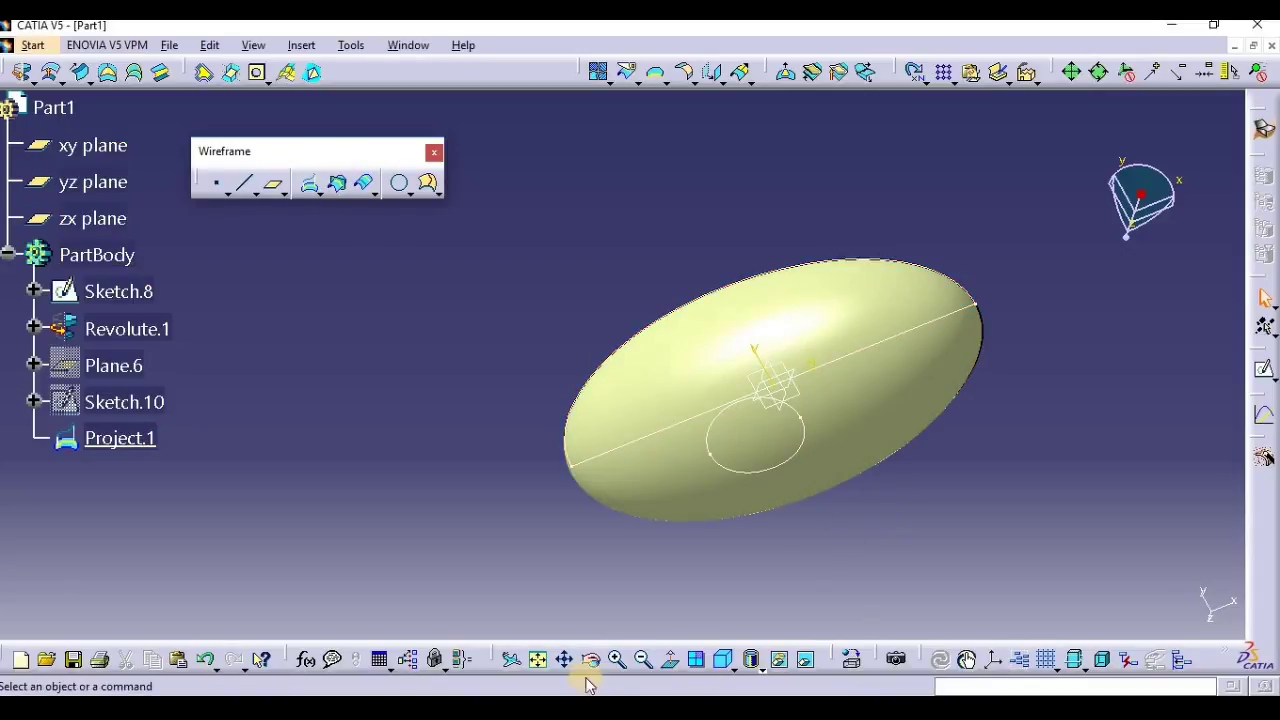
Start a sketch on the yz plane and draw a rectangle wider than the dome, extending below its base.
{"action": "middle_click_drag", "start_coordinate": [740, 588], "coordinate": [808, 425]}
{"action": "left_click", "coordinate": [583, 388]}
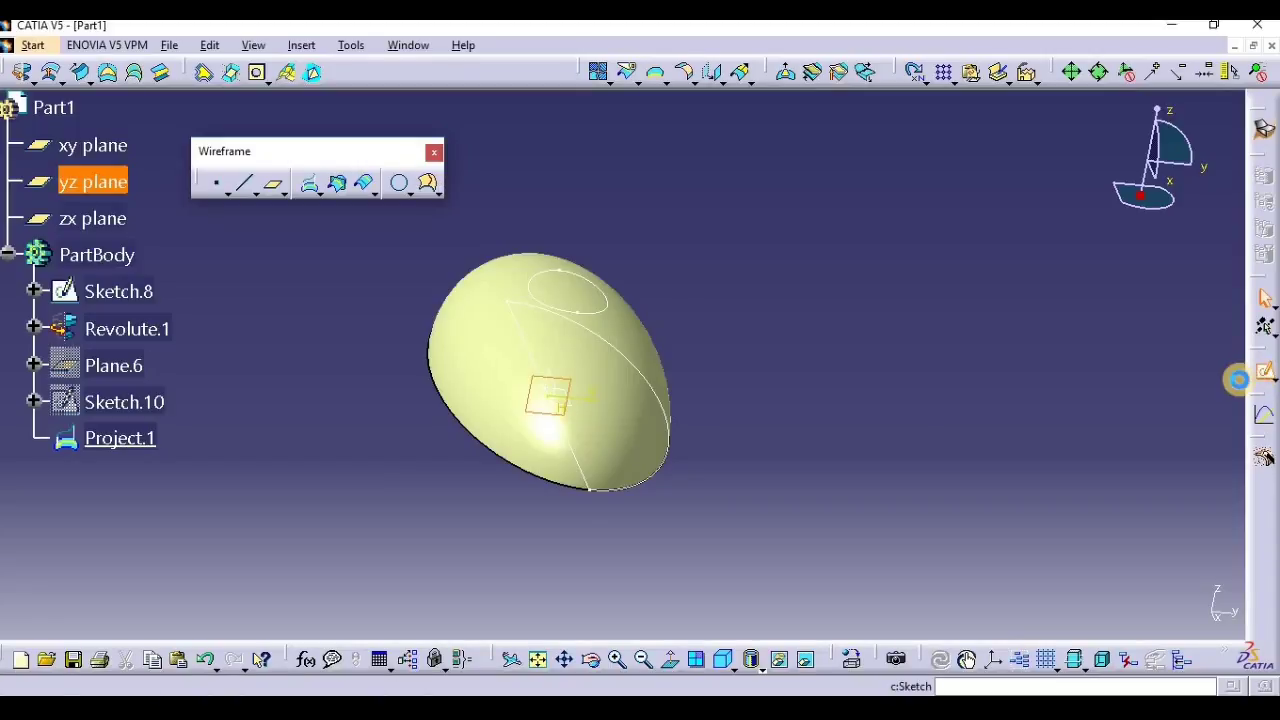
{"action": "left_click", "coordinate": [1264, 373]}
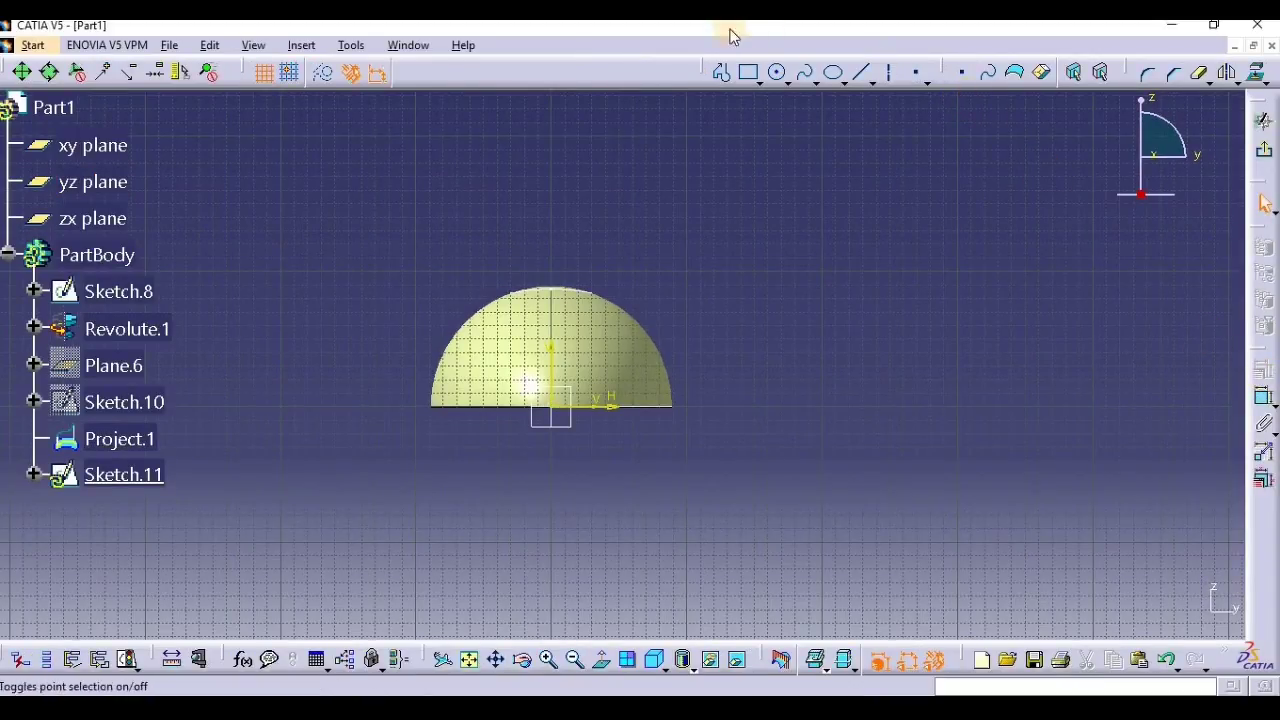
{"action": "left_click", "coordinate": [748, 72]}
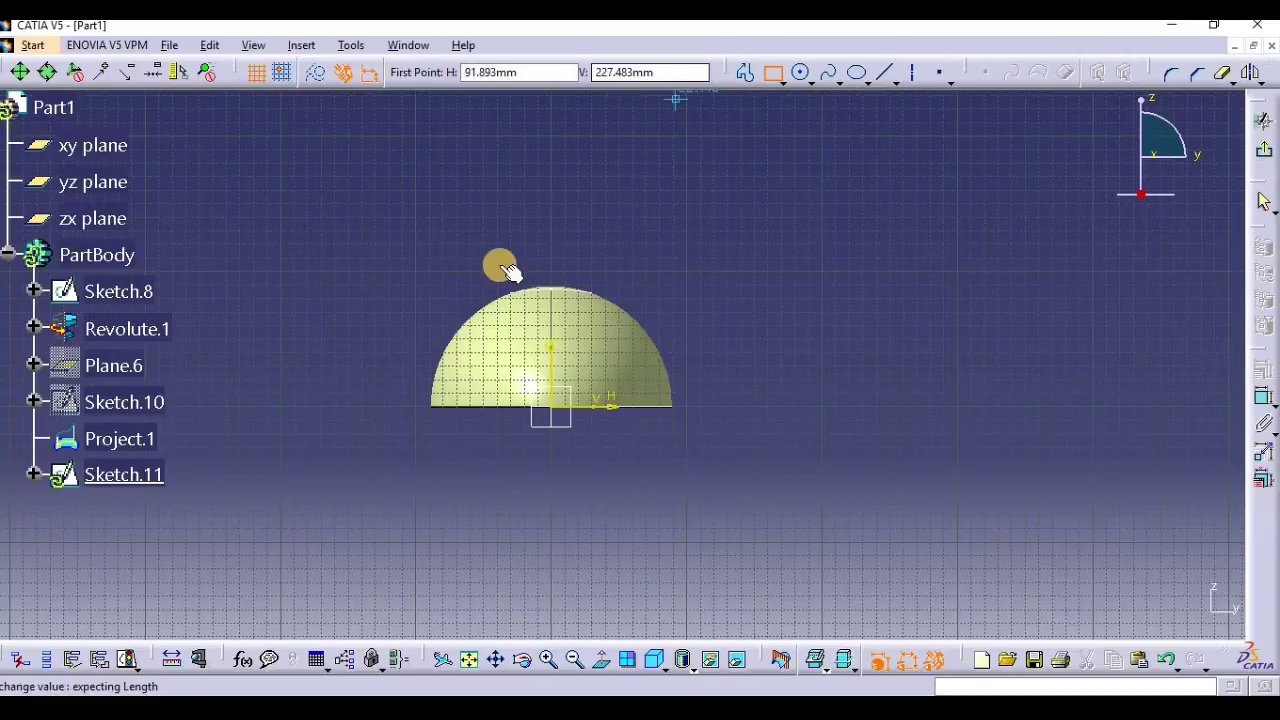
{"action": "left_click", "coordinate": [423, 315]}
{"action": "left_click", "coordinate": [717, 454]}
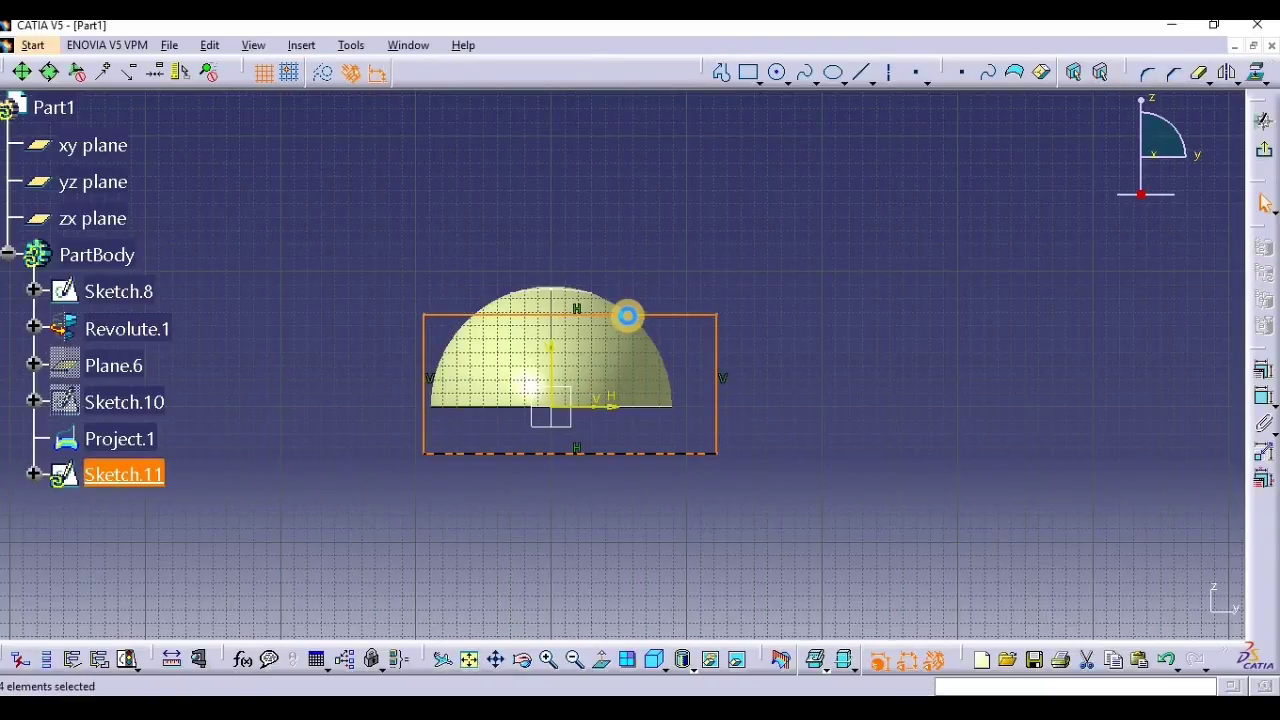
Move the rectangle up so it encloses the top of the dome, with its lower edge above the base, and exit the sketch.
{"action": "left_click_drag", "start_coordinate": [629, 306], "coordinate": [625, 238]}
{"action": "key", "text": "ctrl+z"}
{"action": "key", "text": "ctrl+y"}
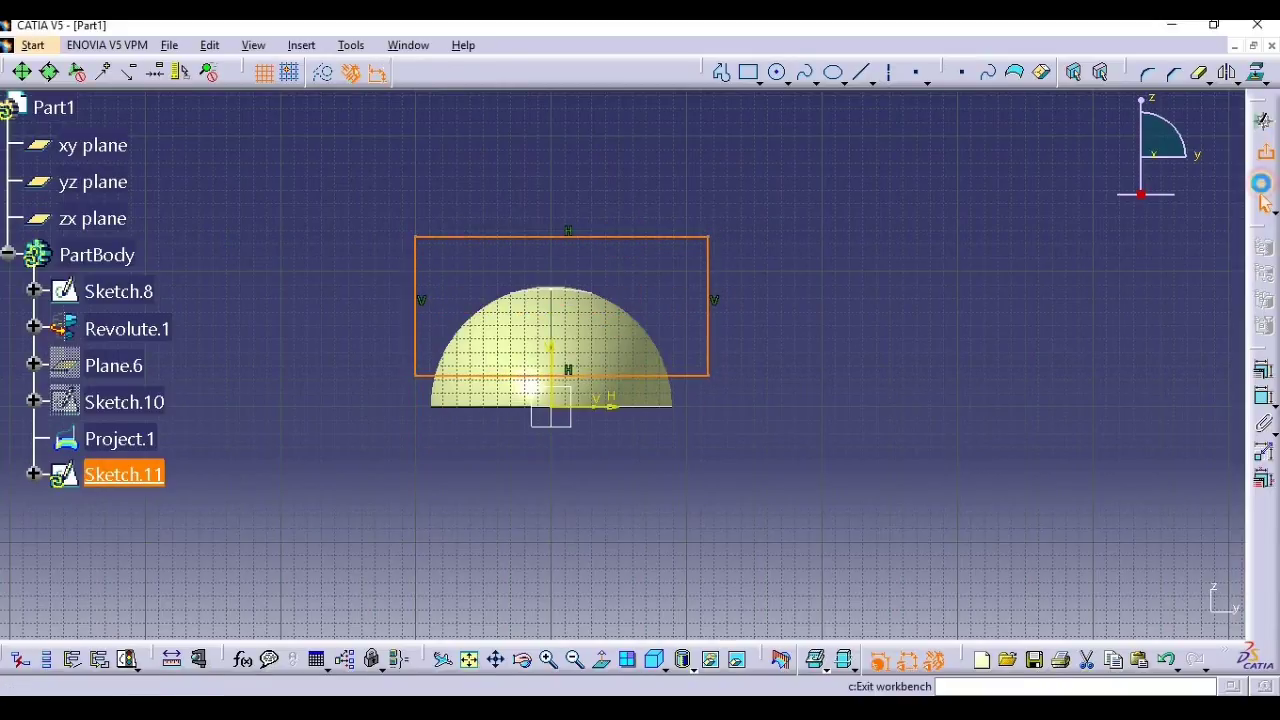
{"action": "left_click", "coordinate": [1262, 190]}
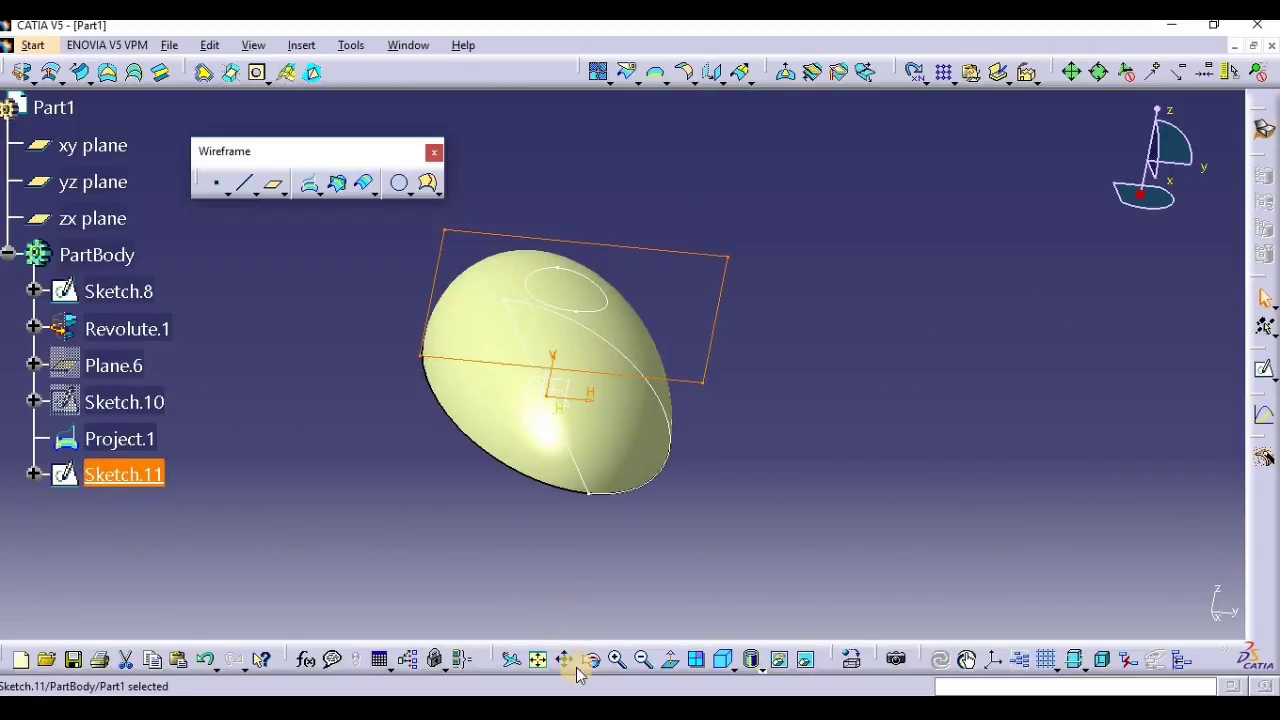
Extrude the rectangle sketch as a surface along its normal, with the first limit set to 10 mm.
{"action": "mouse_move", "coordinate": [458, 565]}
{"action": "left_mouse_down"}
{"action": "mouse_move", "coordinate": [520, 517]}
{"action": "mouse_move", "coordinate": [615, 514]}
{"action": "left_mouse_up"}
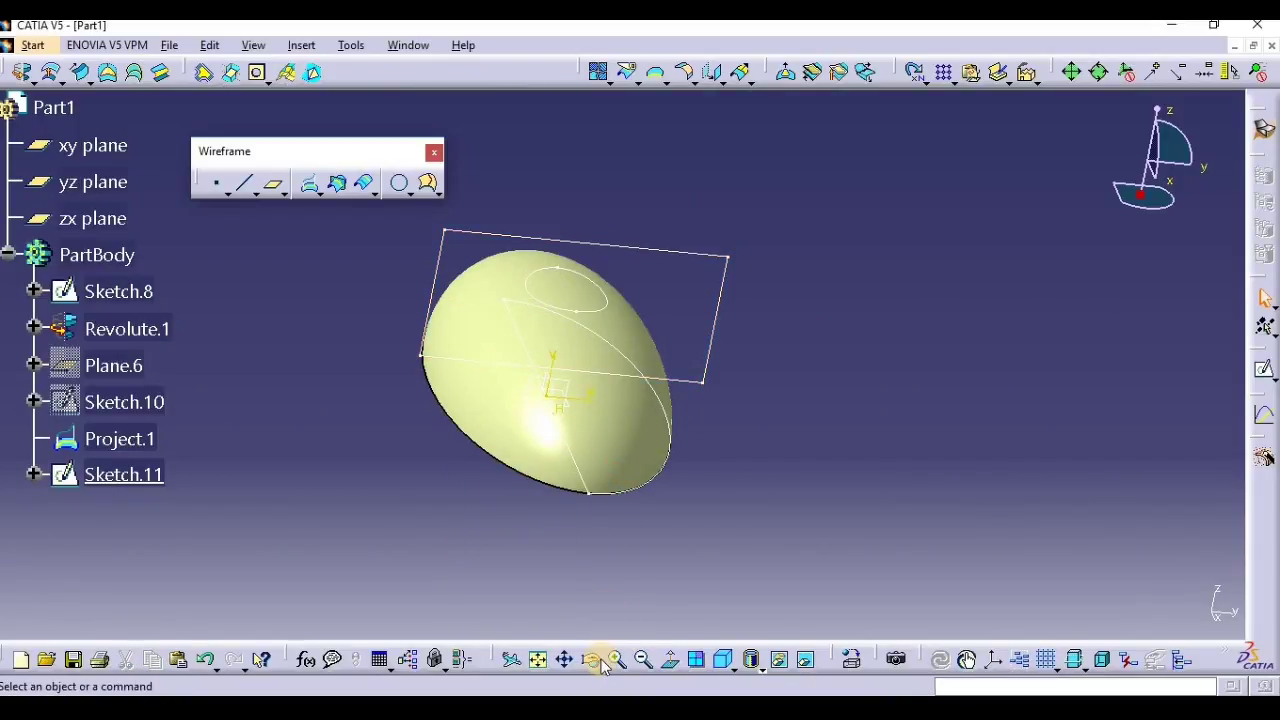
{"action": "left_click", "coordinate": [585, 657]}
{"action": "left_click_drag", "start_coordinate": [491, 514], "coordinate": [340, 300]}
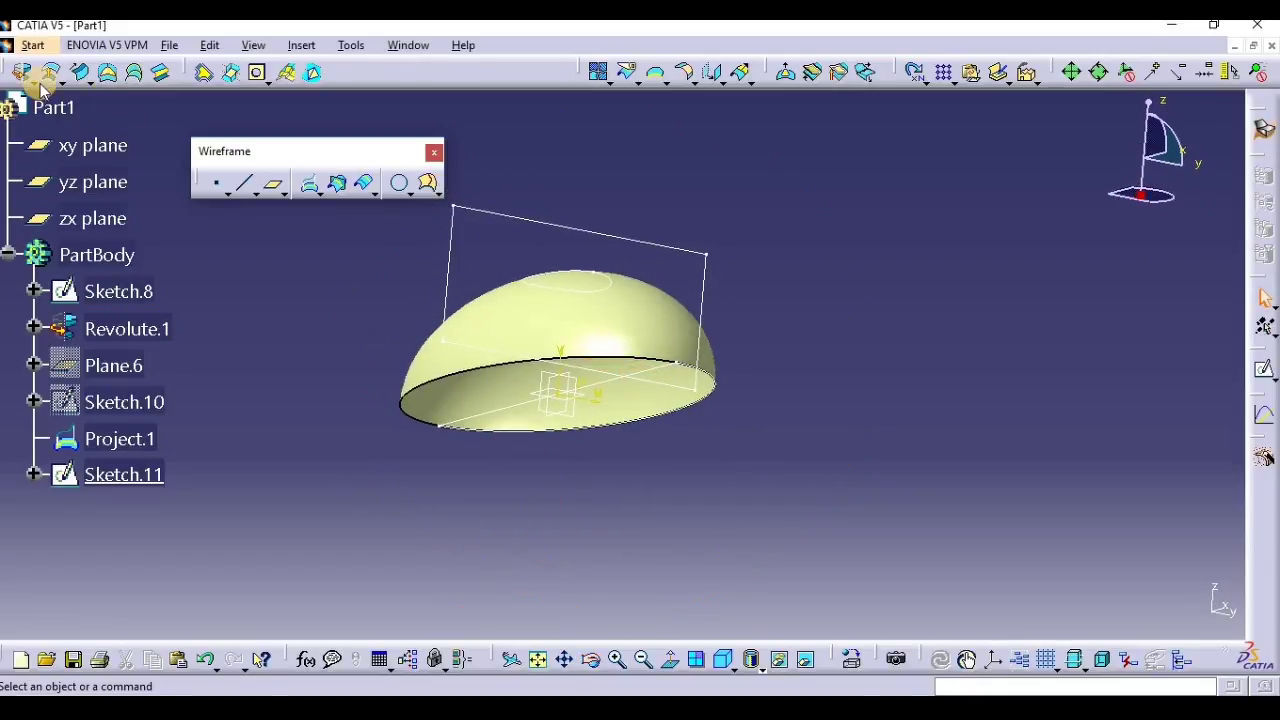
{"action": "left_click", "coordinate": [33, 80]}
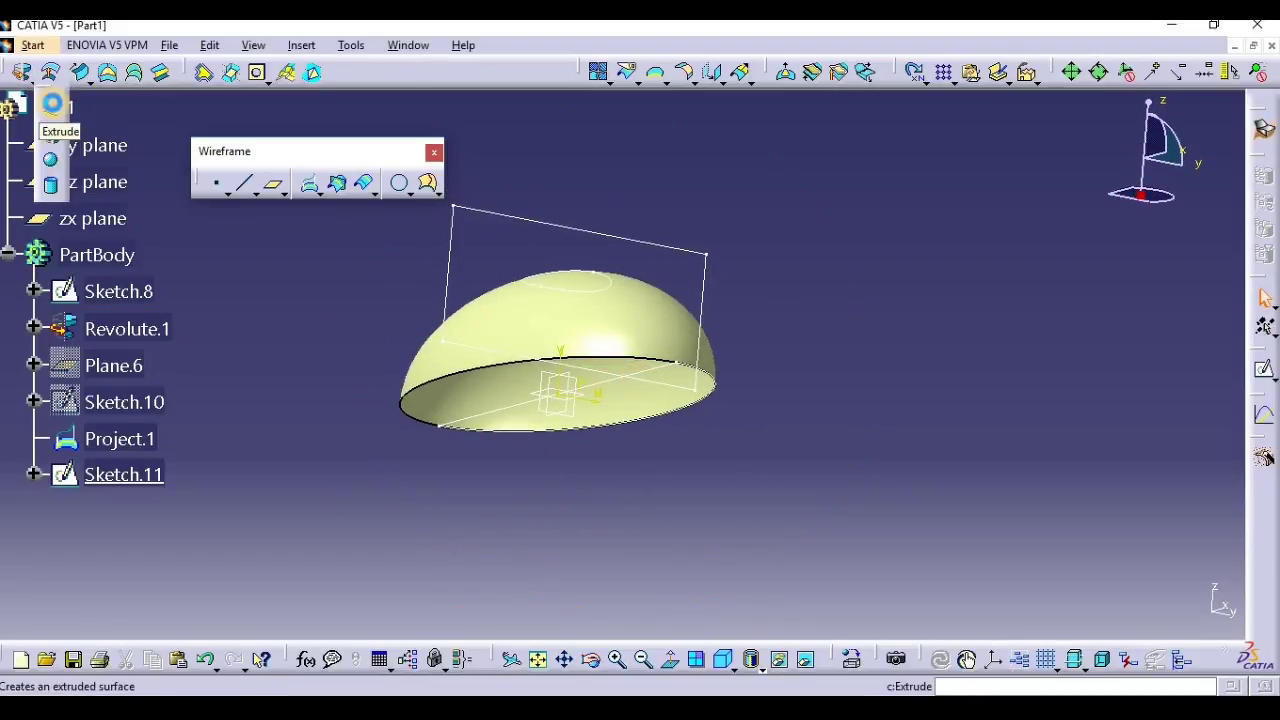
{"action": "left_click", "coordinate": [50, 106]}
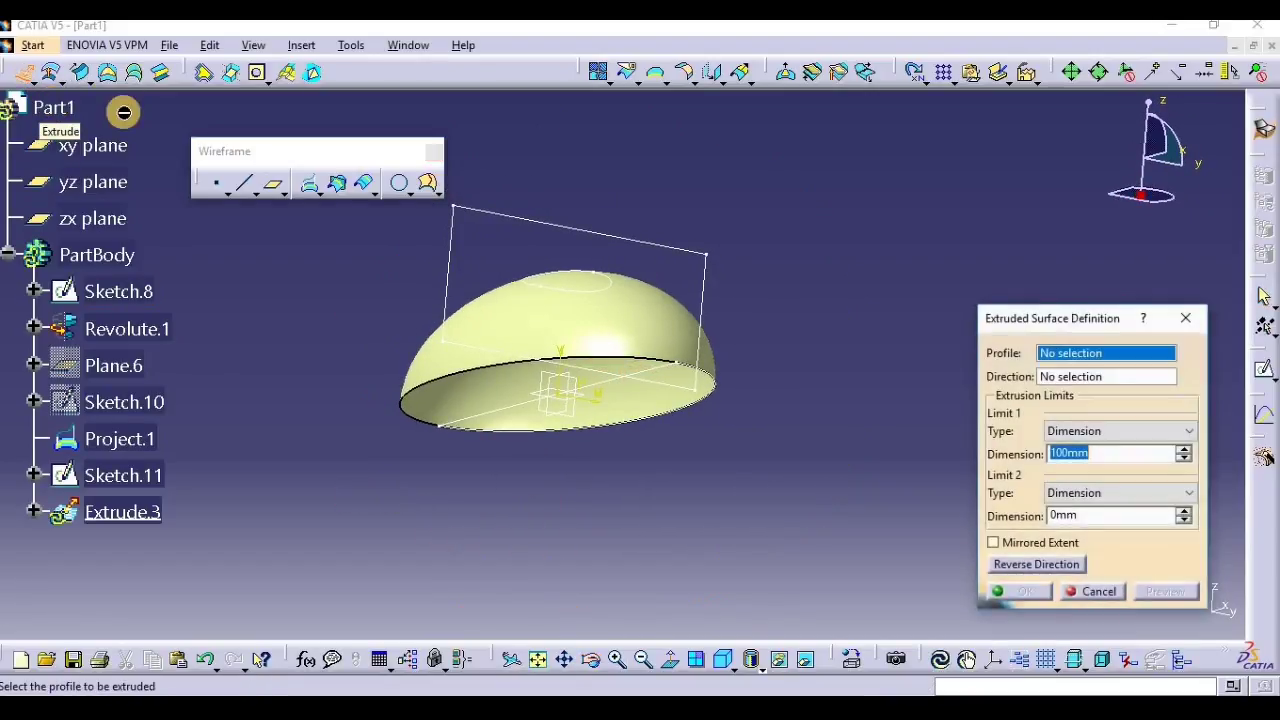
{"action": "left_click", "coordinate": [640, 245]}
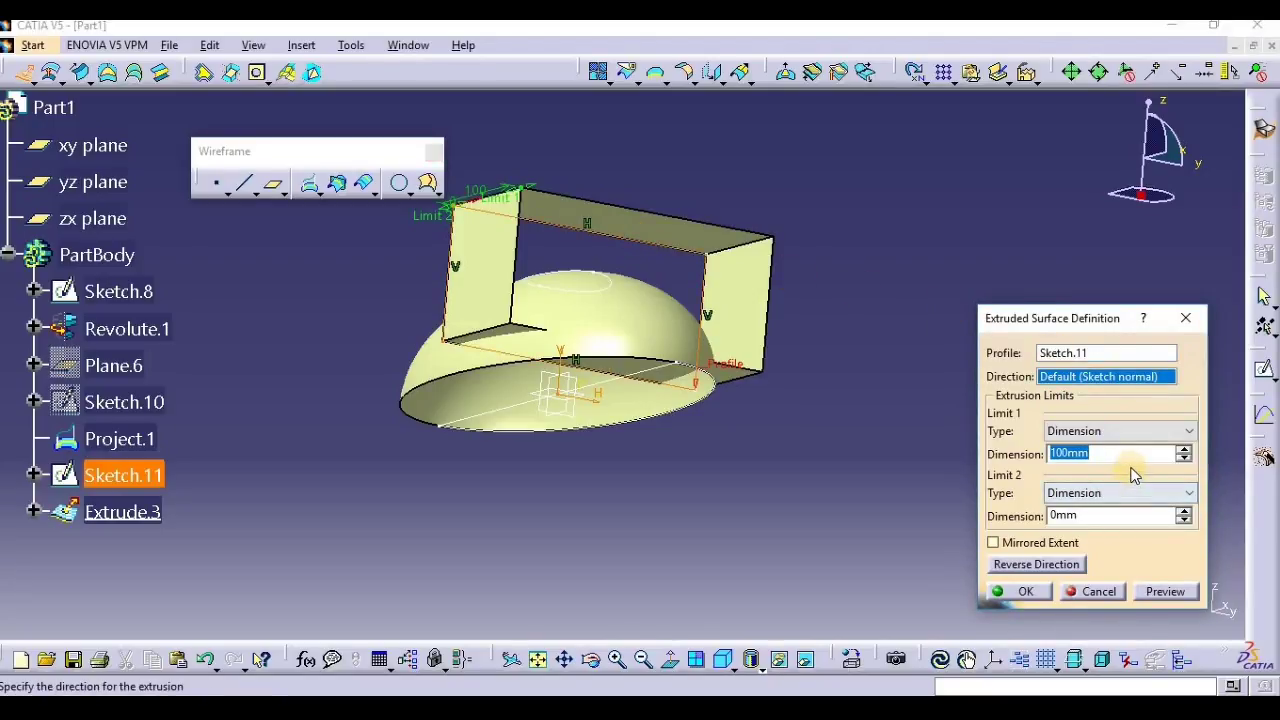
{"action": "type", "text": "10"}
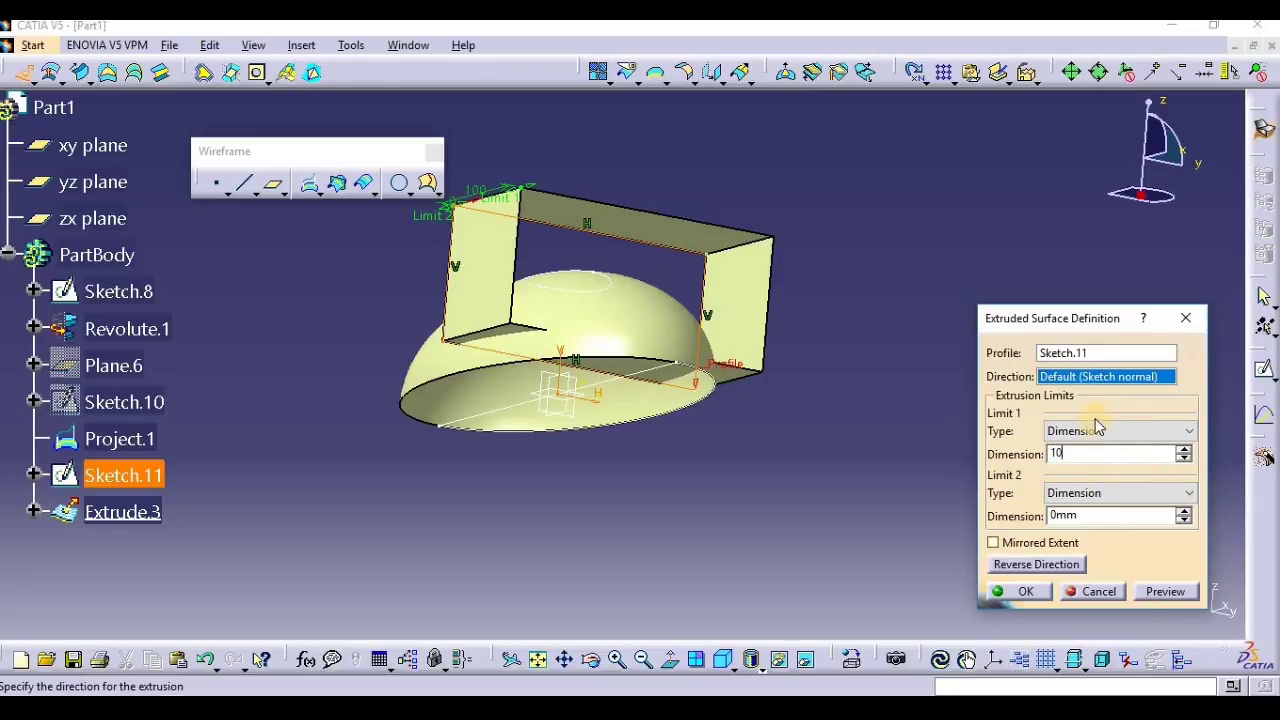
{"action": "left_click", "coordinate": [1165, 591]}
{"action": "left_click", "coordinate": [1016, 591]}
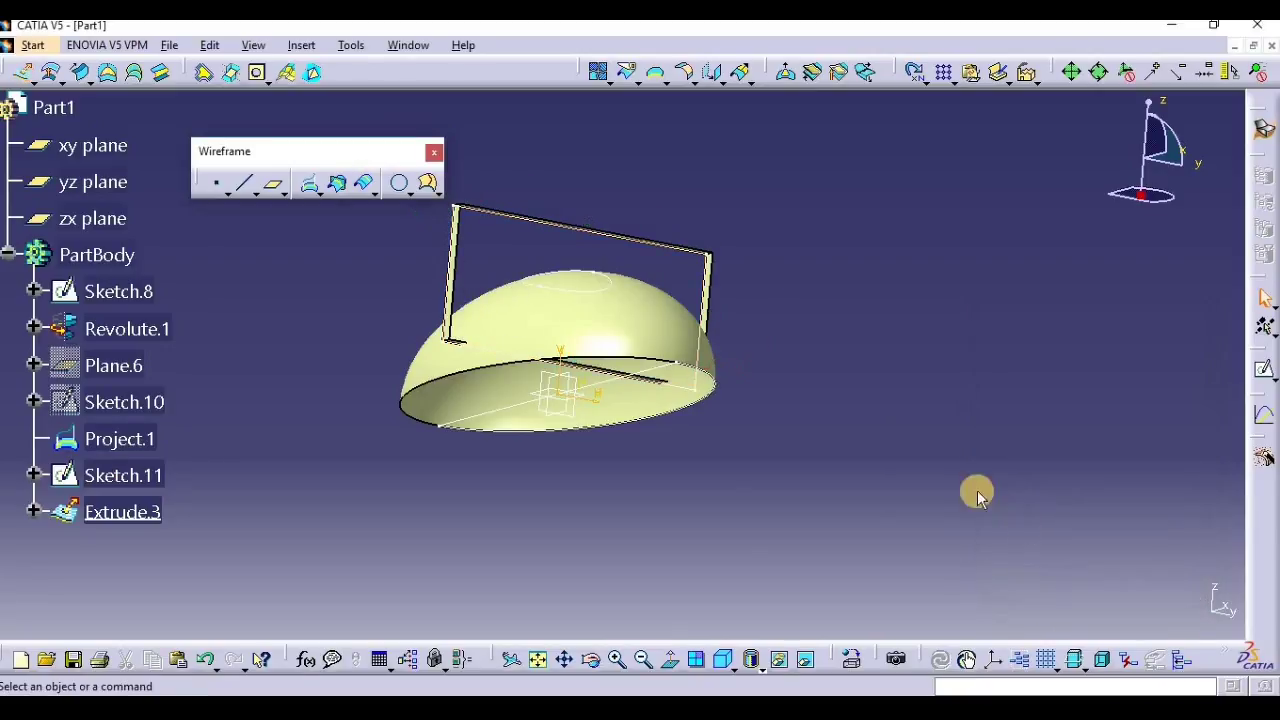
Delete the extruded surface made from the rectangle, keeping its sketch.
{"action": "right_click", "coordinate": [135, 512]}
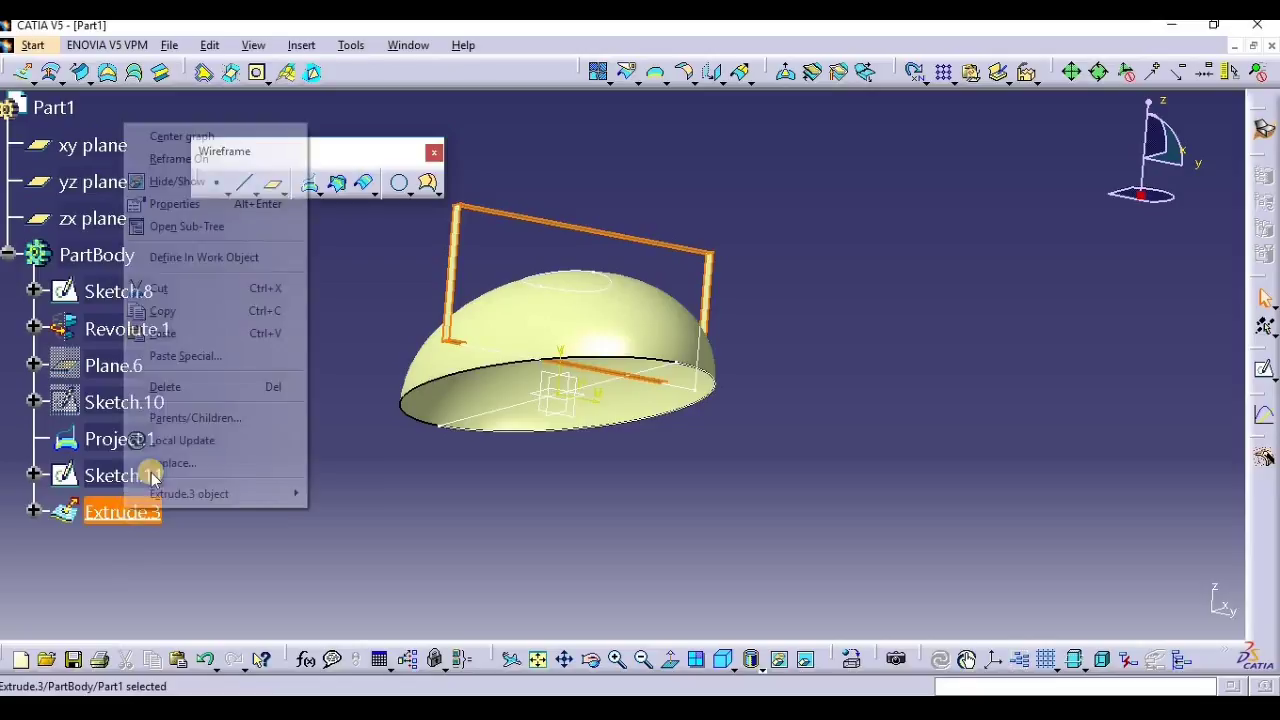
{"action": "left_click", "coordinate": [185, 388]}
{"action": "left_click", "coordinate": [1122, 603]}
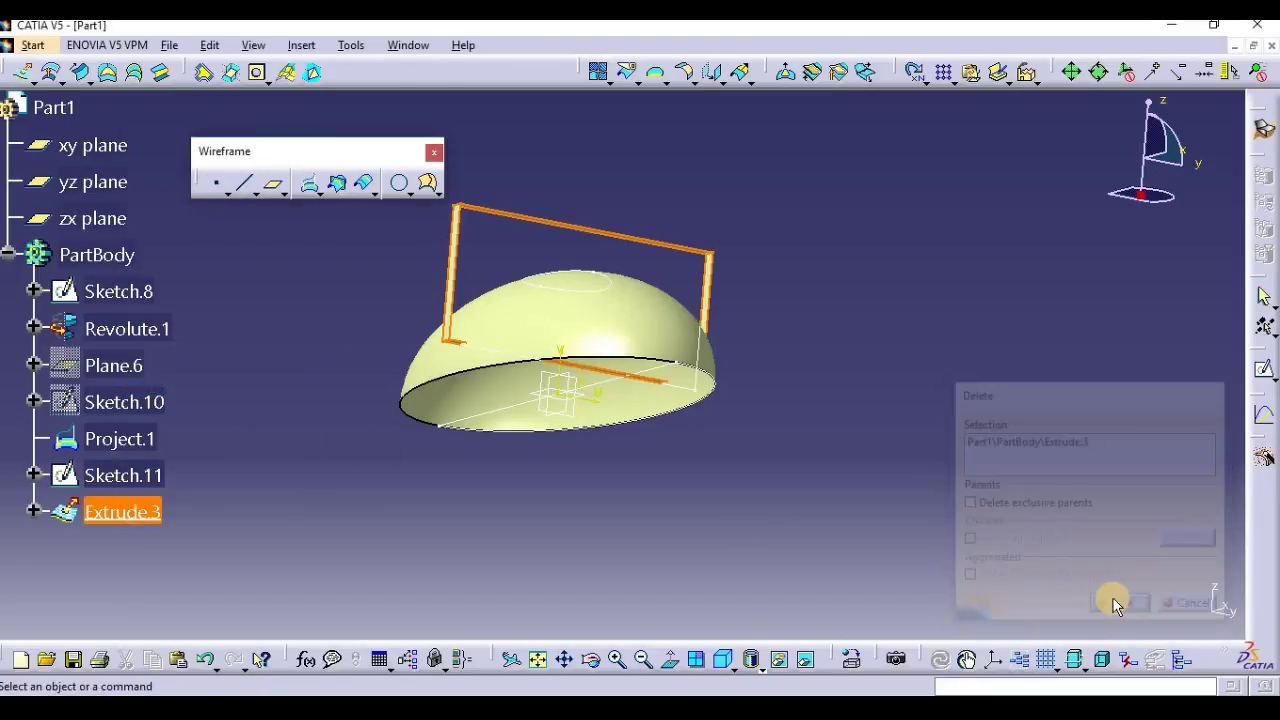
Create a fill surface bounded by the rectangle sketch crossing the dome.
{"action": "left_click", "coordinate": [109, 72]}
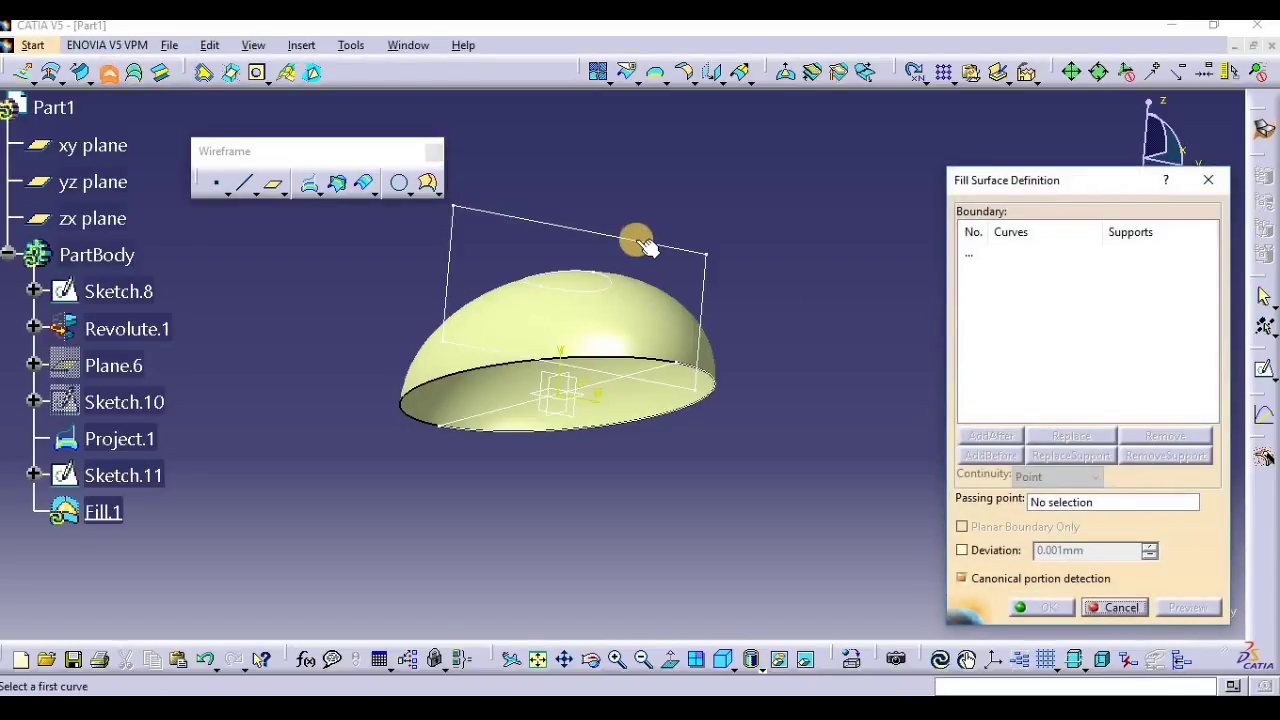
{"action": "left_click", "coordinate": [640, 245]}
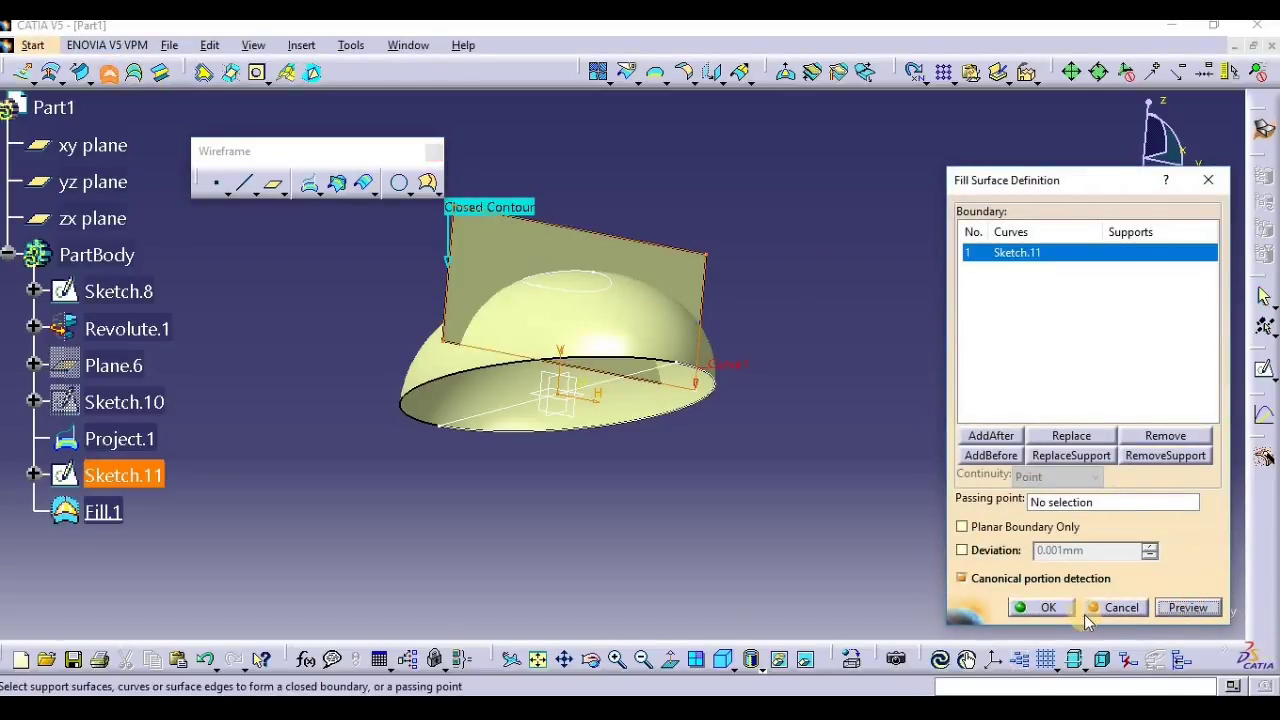
{"action": "left_click", "coordinate": [1054, 610]}
Create the intersection curve between the rectangular fill surface and the revolved dome.
{"action": "left_click", "coordinate": [590, 660]}
{"action": "left_click_drag", "start_coordinate": [758, 447], "coordinate": [434, 500]}
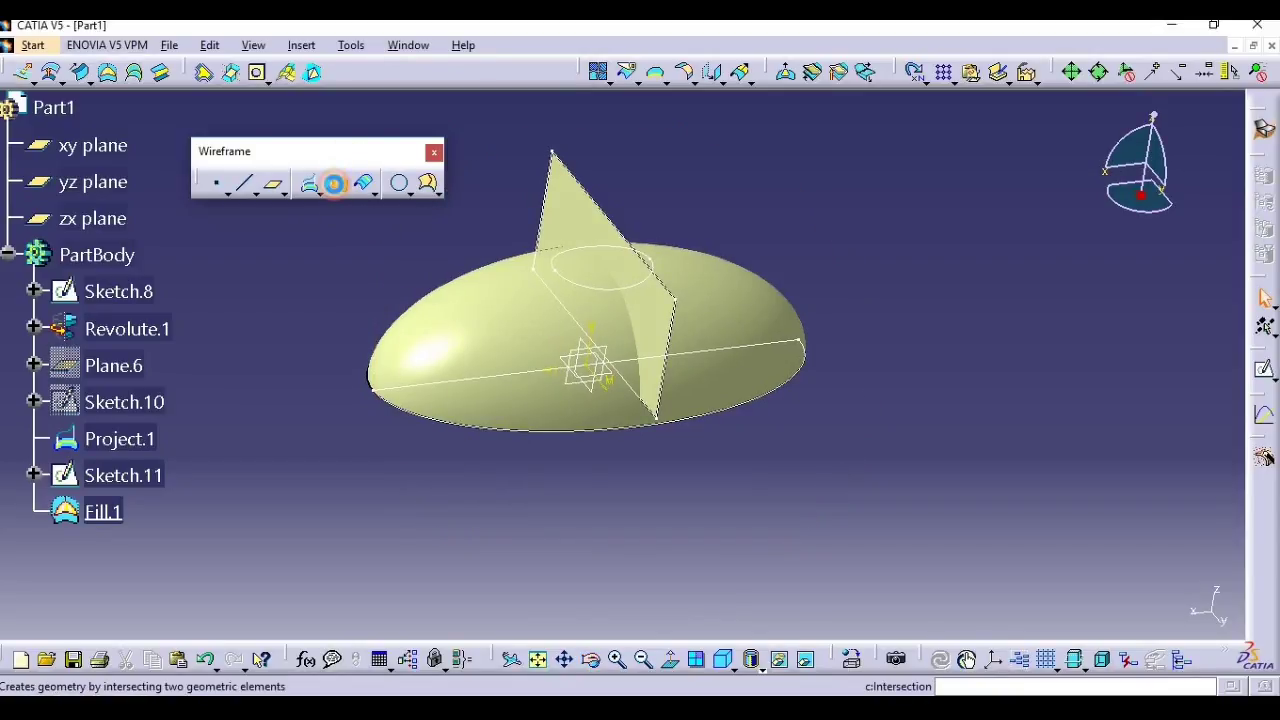
{"action": "left_click", "coordinate": [334, 183]}
{"action": "left_click", "coordinate": [652, 310]}
{"action": "left_click", "coordinate": [502, 342]}
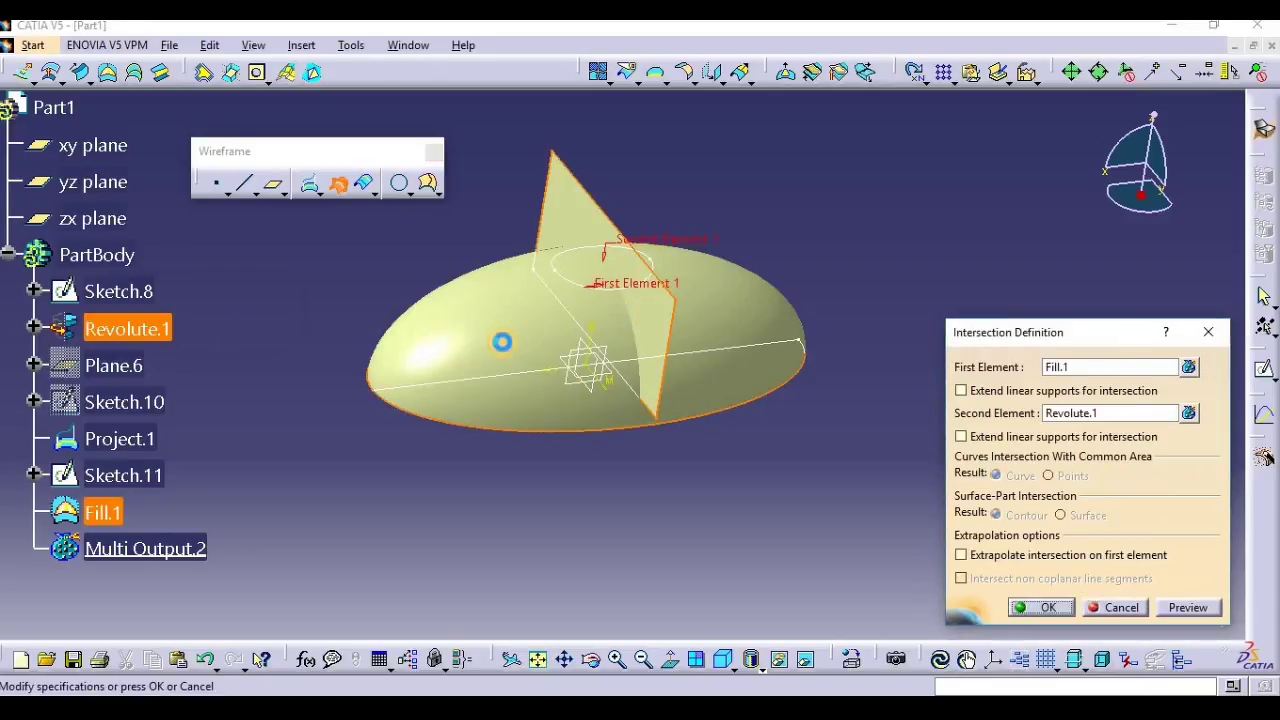
{"action": "left_click", "coordinate": [1048, 607]}
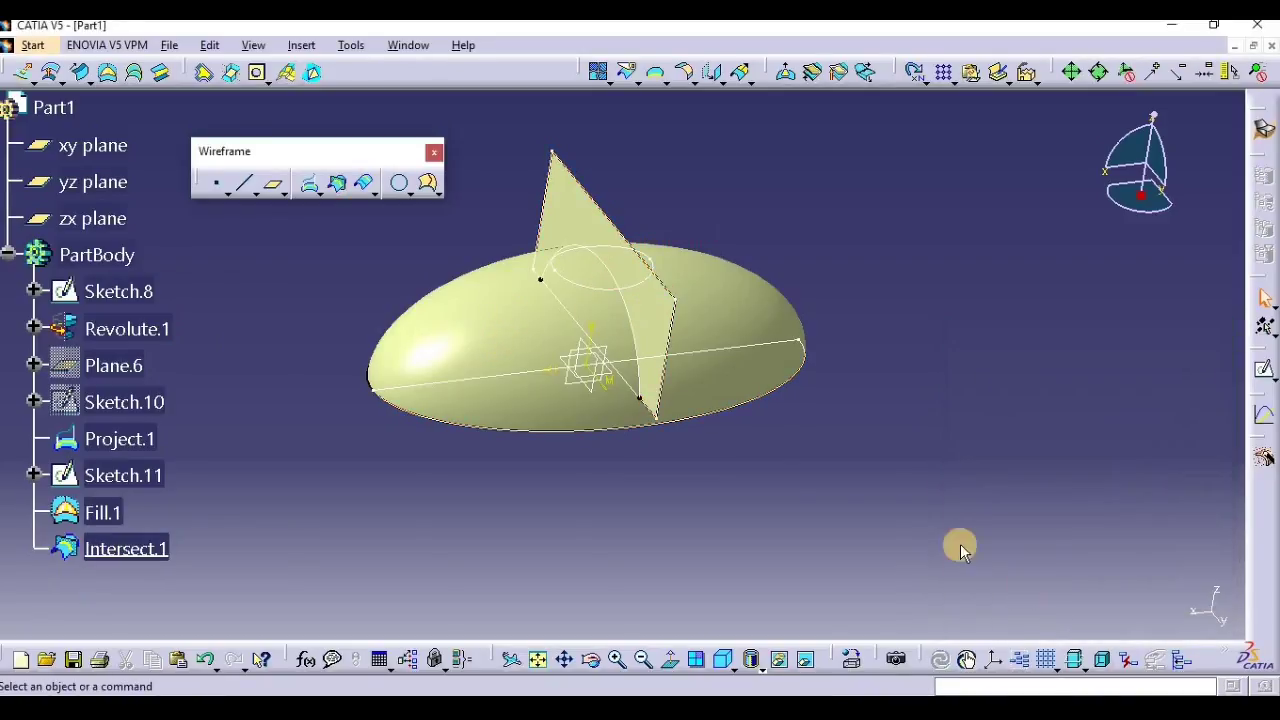
Hide the fill surface and the rectangle sketch, leaving the intersection curve shown on the dome.
{"action": "right_click", "coordinate": [128, 550]}
{"action": "left_click", "coordinate": [105, 512]}
{"action": "right_click", "coordinate": [105, 512]}
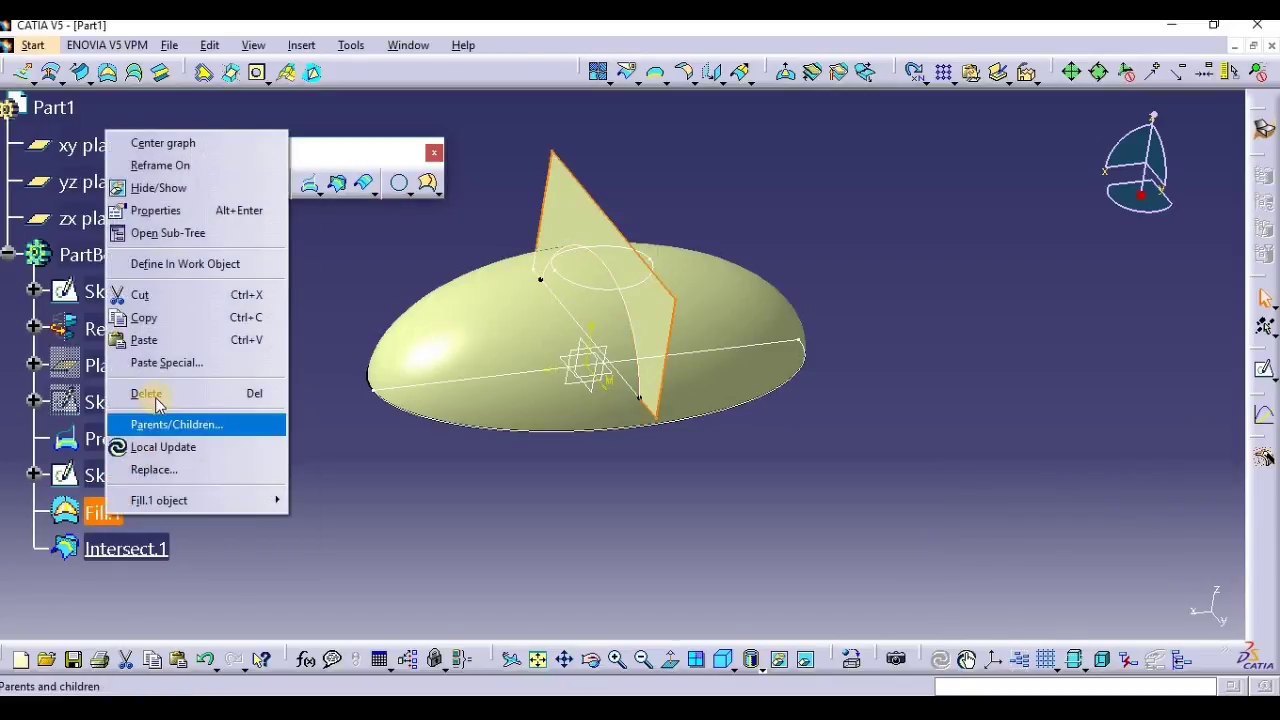
{"action": "left_click", "coordinate": [158, 188]}
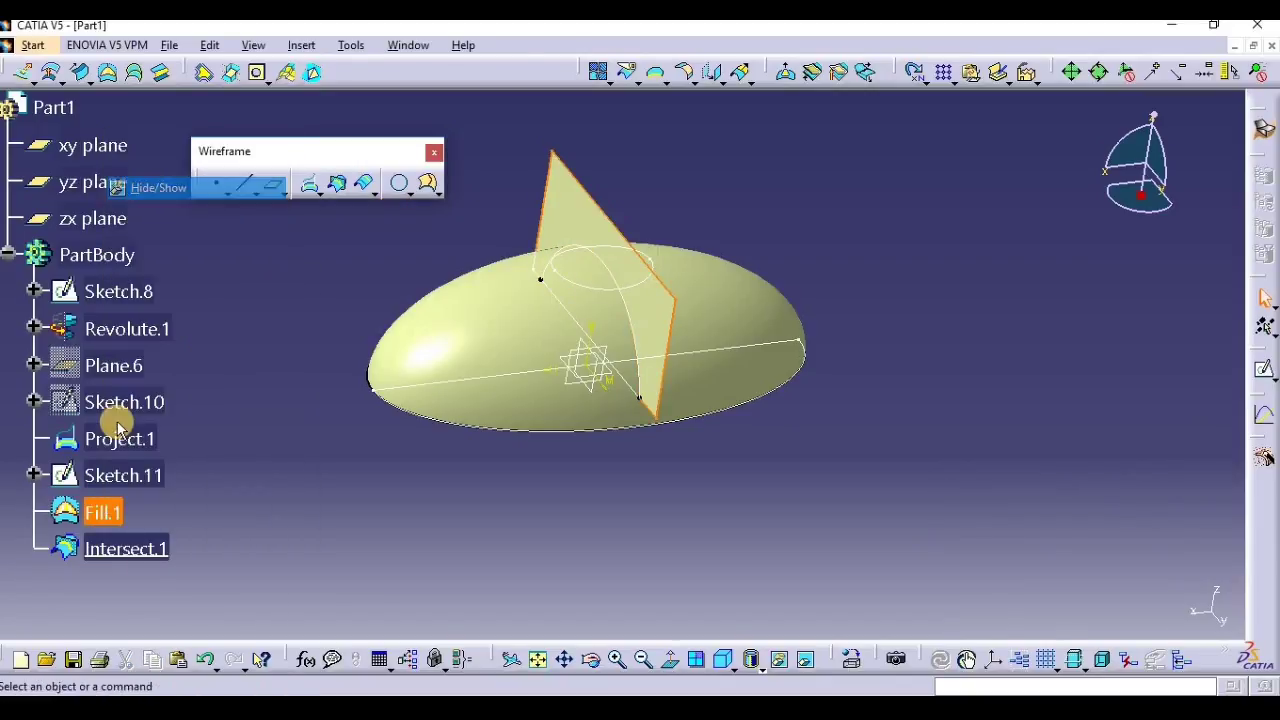
{"action": "left_click", "coordinate": [175, 474]}
{"action": "right_click", "coordinate": [130, 476]}
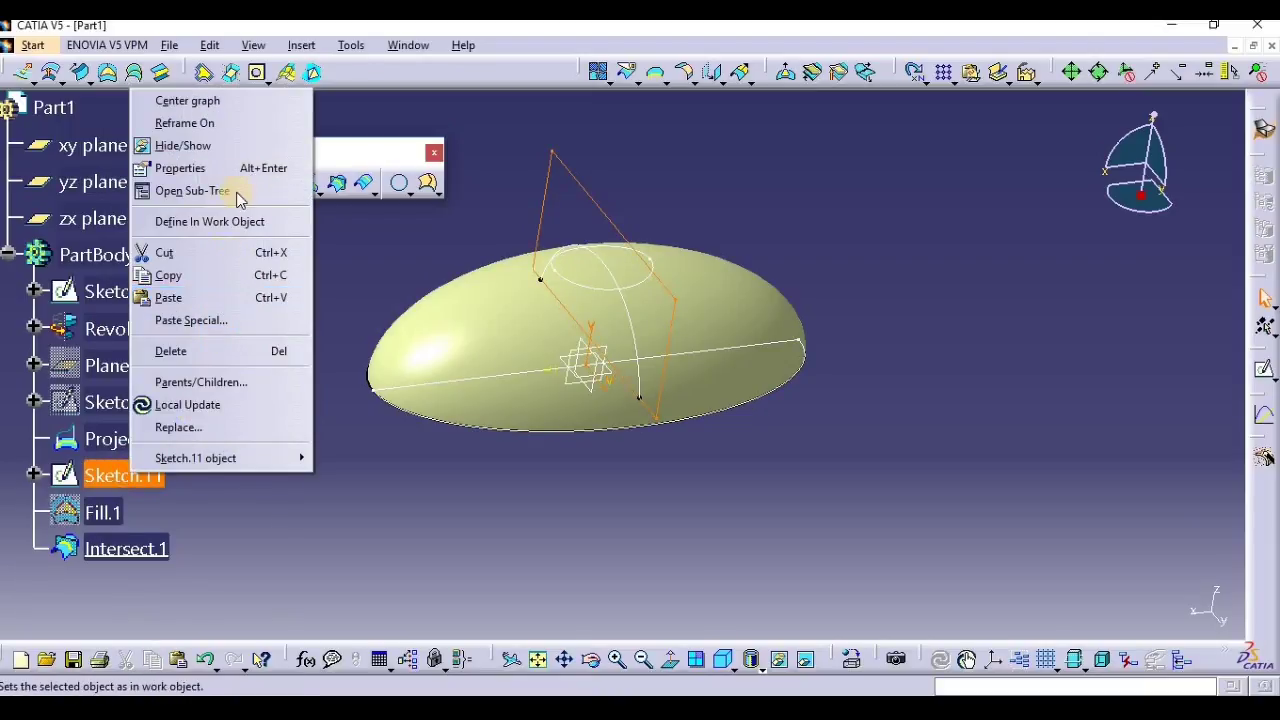
{"action": "left_click", "coordinate": [212, 145]}
{"action": "left_click", "coordinate": [590, 659]}
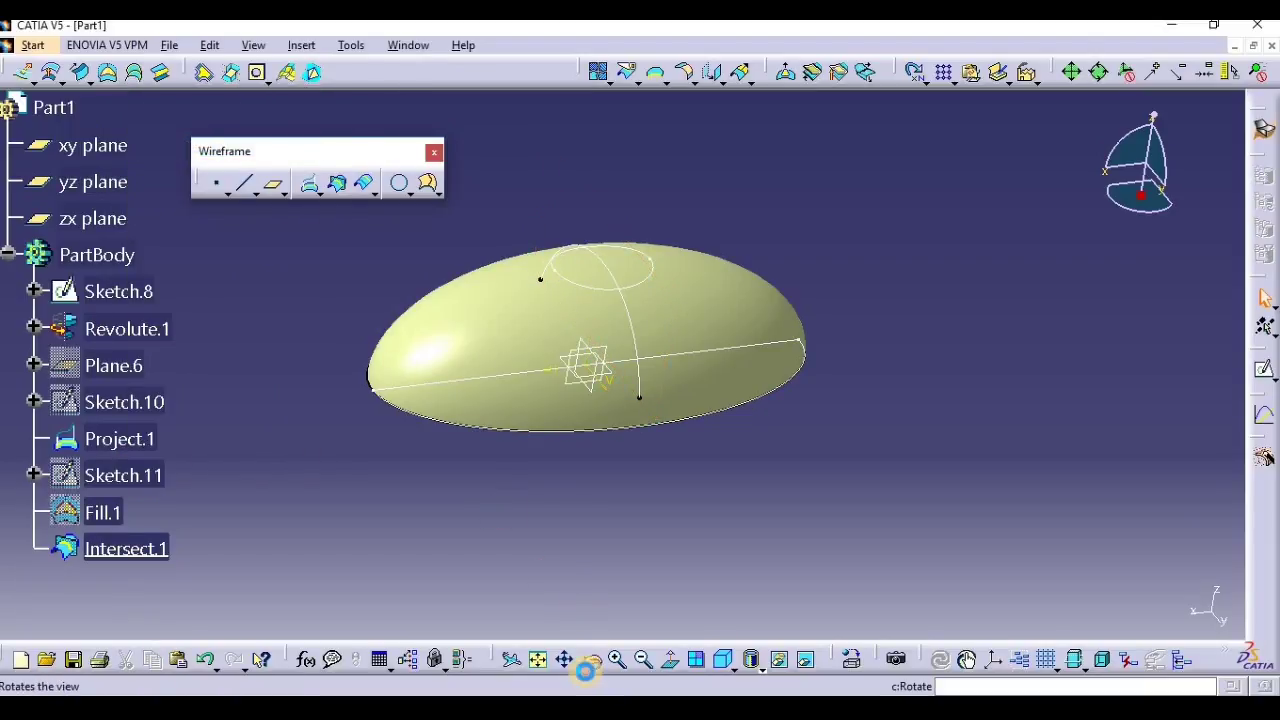
{"action": "mouse_move", "coordinate": [689, 485]}
{"action": "left_mouse_down"}
{"action": "mouse_move", "coordinate": [765, 487]}
{"action": "mouse_move", "coordinate": [826, 563]}
{"action": "mouse_move", "coordinate": [740, 543]}
{"action": "left_mouse_up"}
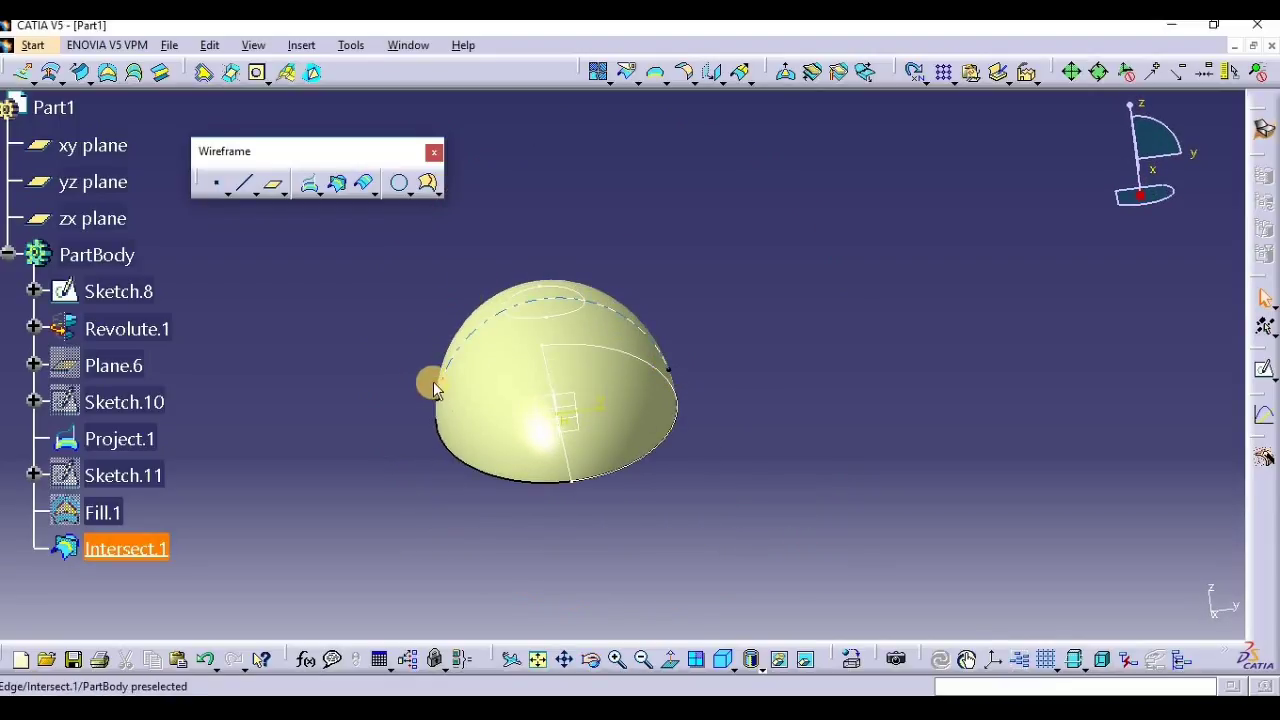
Try to create a parallel curve of the intersection curve on the default plane support, with a 97 mm offset.
{"action": "left_click", "coordinate": [361, 185]}
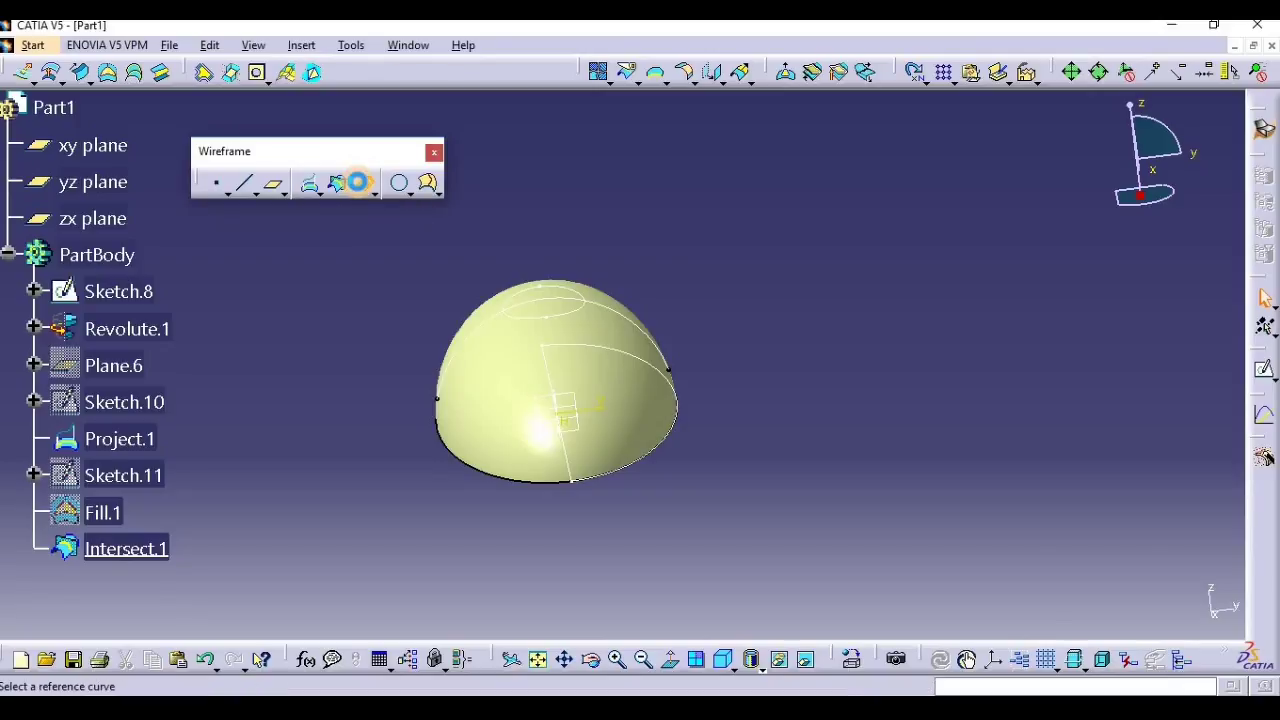
{"action": "left_click", "coordinate": [620, 313]}
{"action": "left_click_drag", "start_coordinate": [543, 276], "coordinate": [531, 197]}
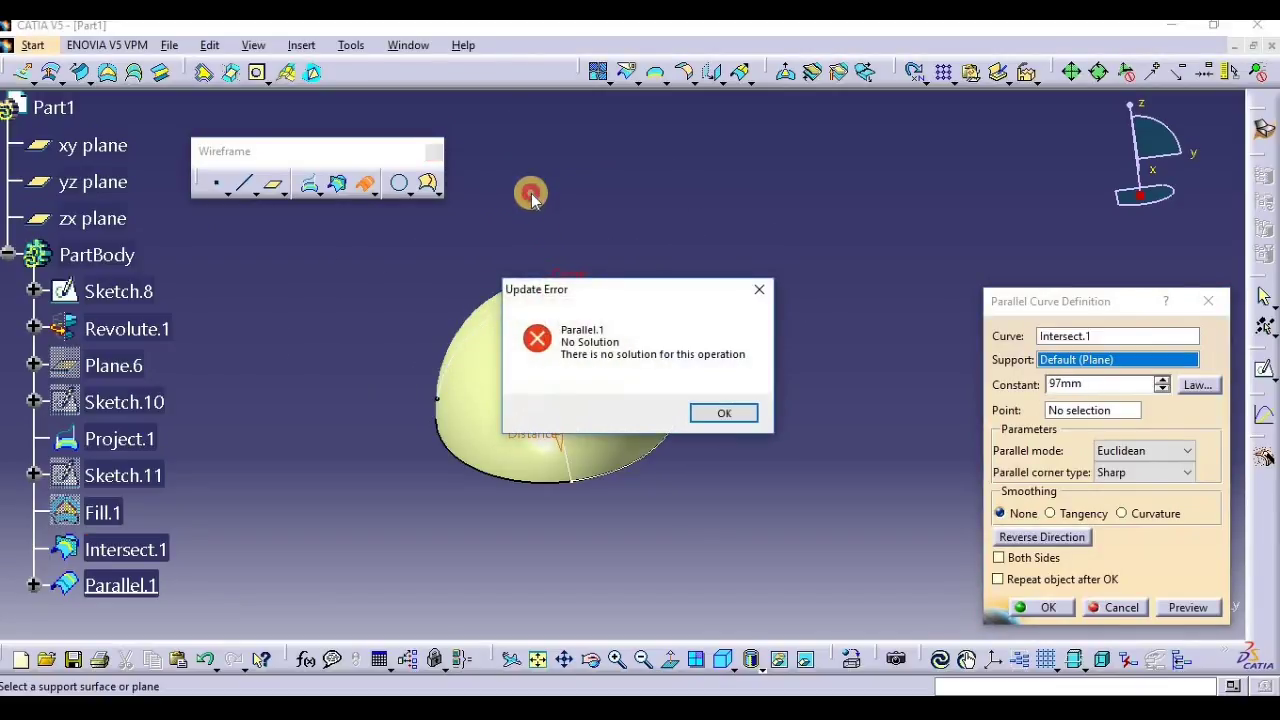
{"action": "left_click", "coordinate": [715, 414]}
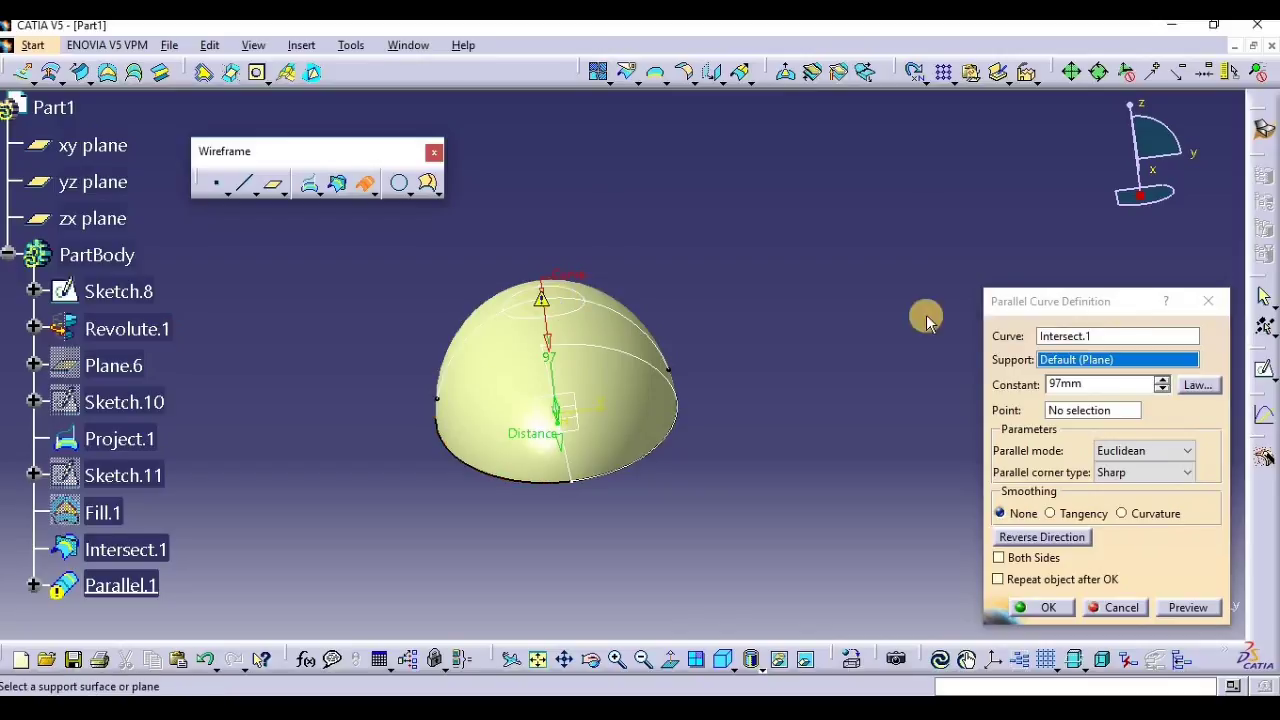
{"action": "left_click", "coordinate": [1208, 301]}
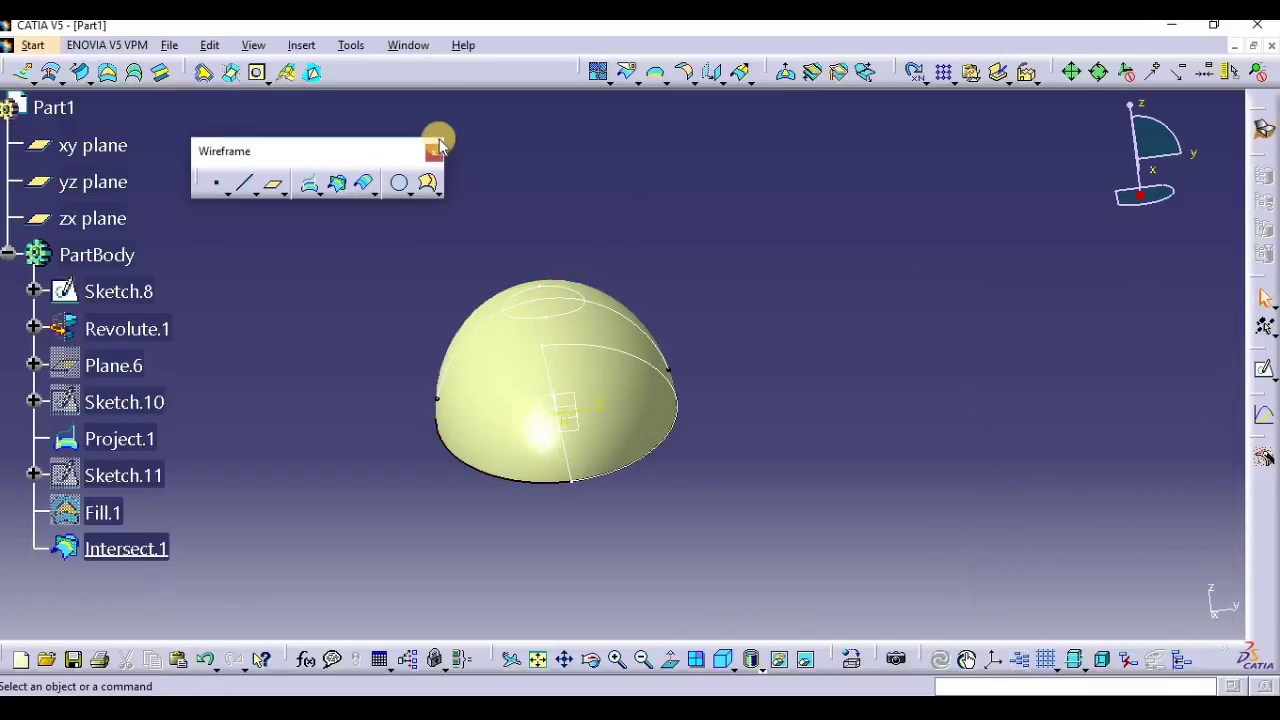
Restart the Parallel Curve command on the intersection curve and pull its offset distance in the view.
{"action": "left_click", "coordinate": [364, 182]}
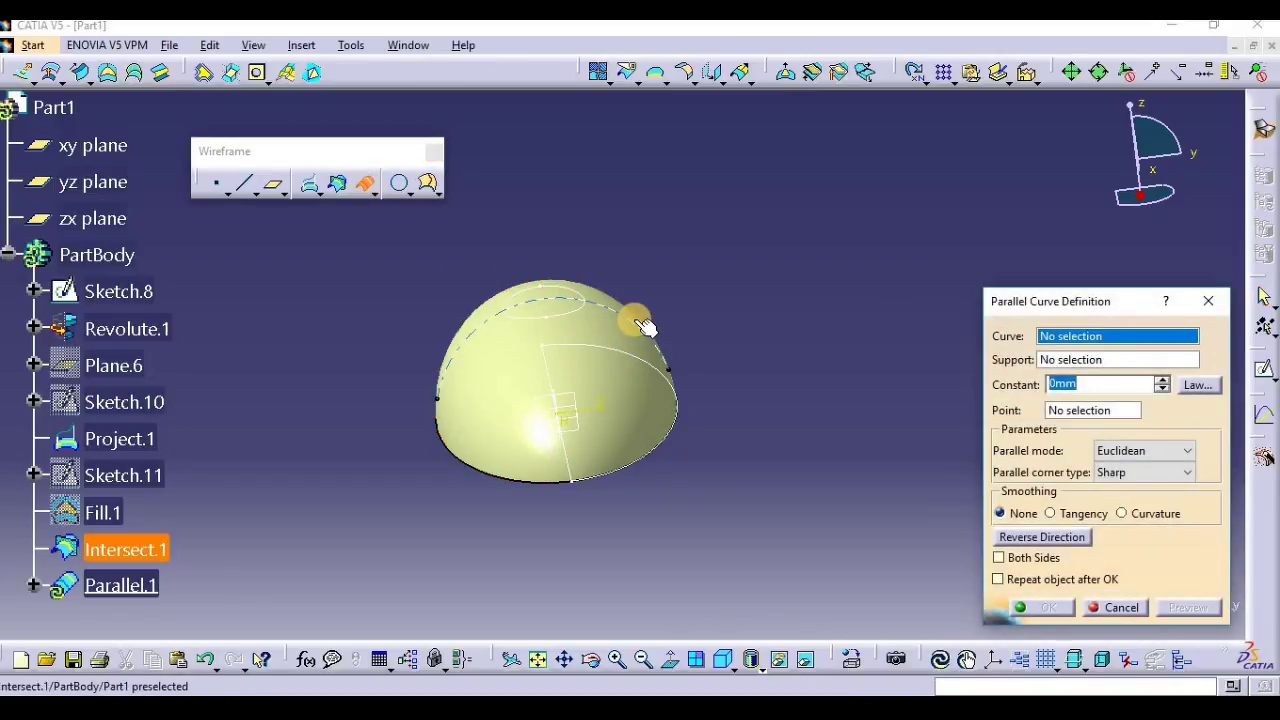
{"action": "left_click", "coordinate": [649, 323]}
{"action": "left_click_drag", "start_coordinate": [543, 282], "coordinate": [523, 200]}
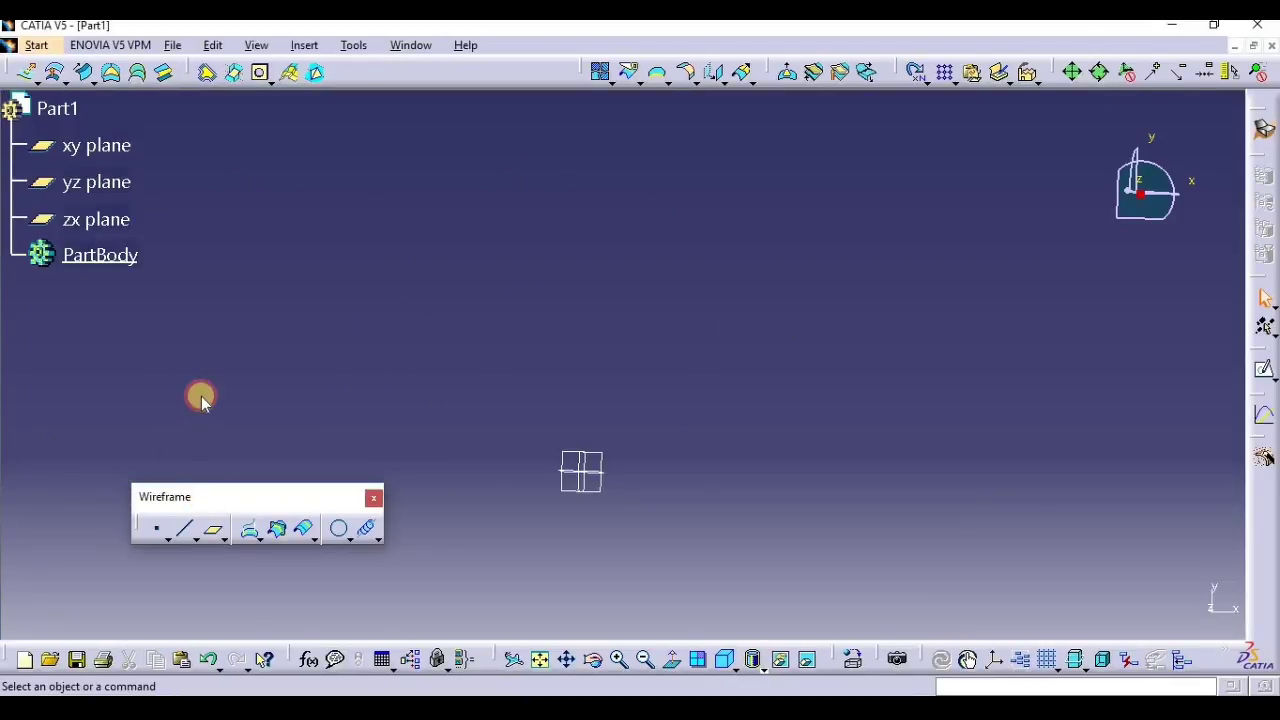
{"action": "left_click_drag", "start_coordinate": [222, 496], "coordinate": [221, 404]}
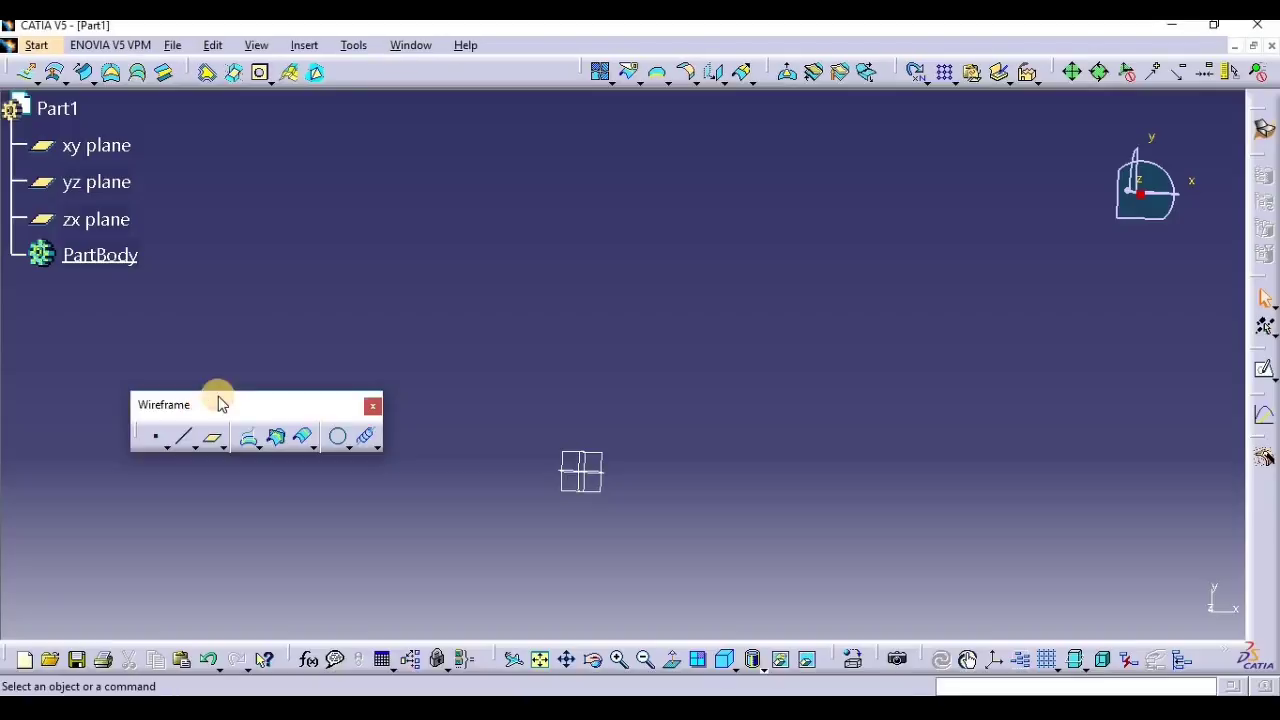
{"action": "left_click", "coordinate": [350, 450]}
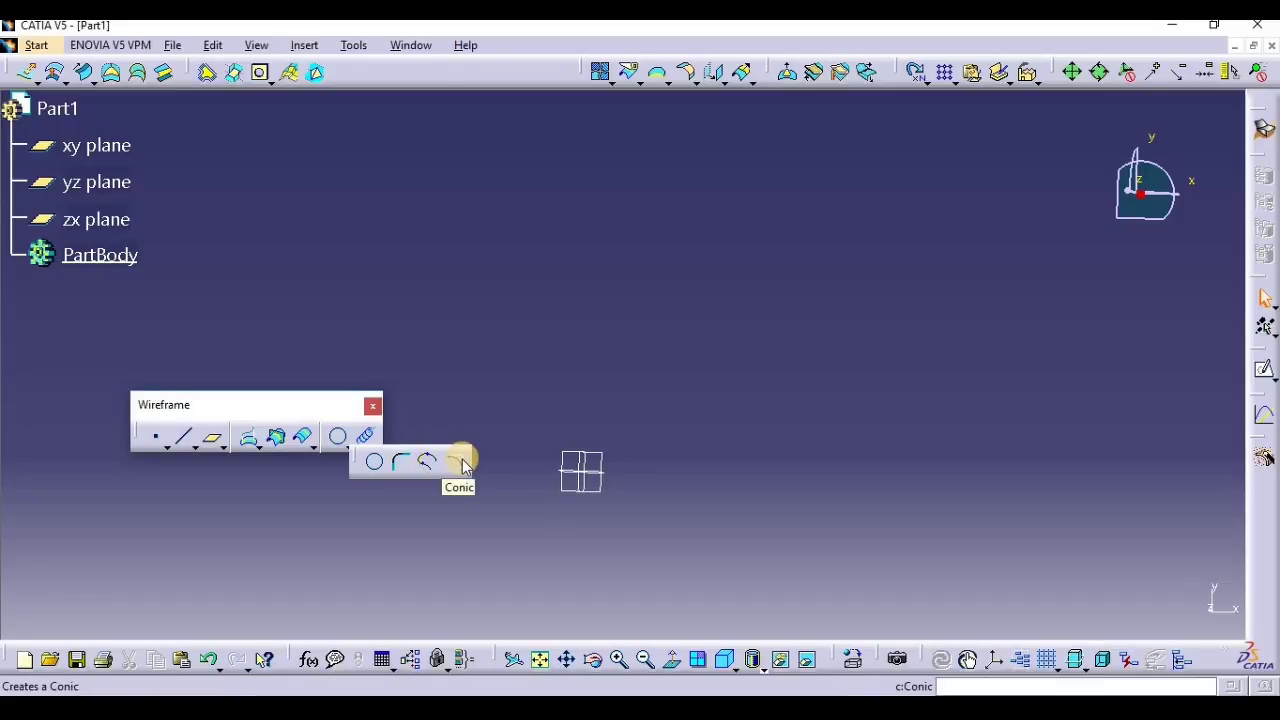
{"action": "left_click", "coordinate": [530, 412]}
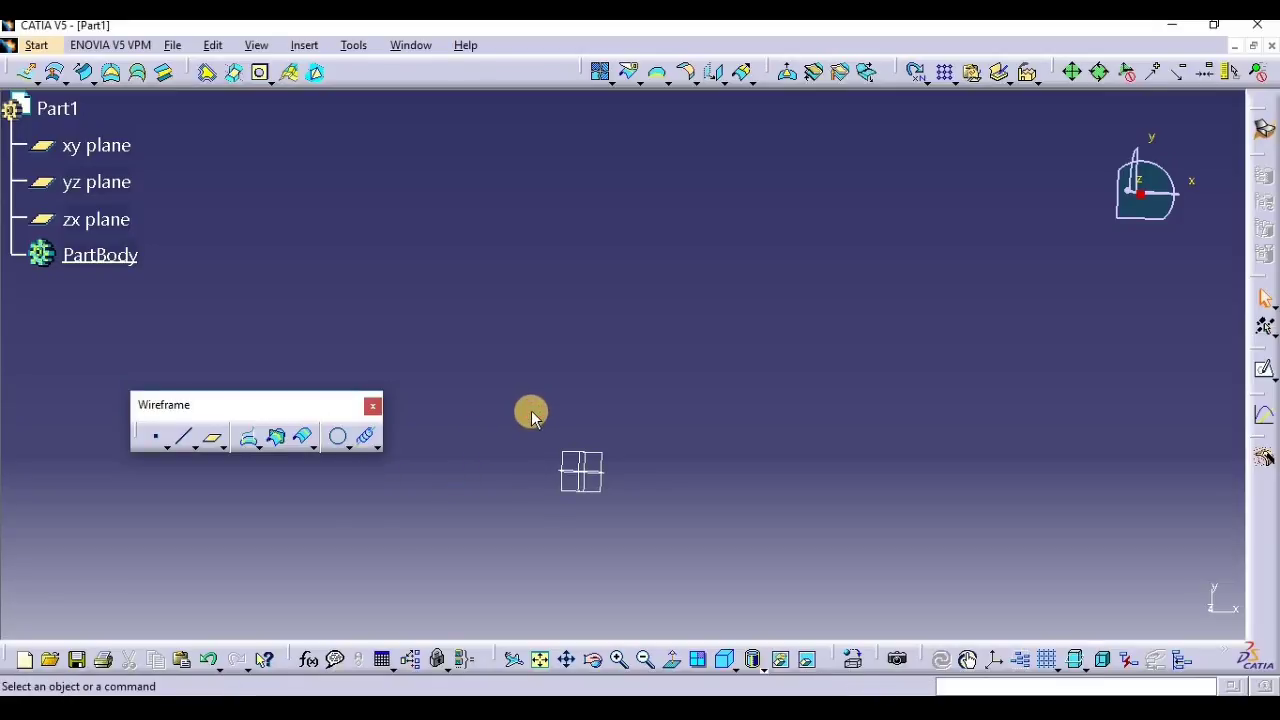
Sketch a single point on the xy plane, on the horizontal axis just beyond the origin, and exit the sketch.
{"action": "left_click", "coordinate": [100, 150]}
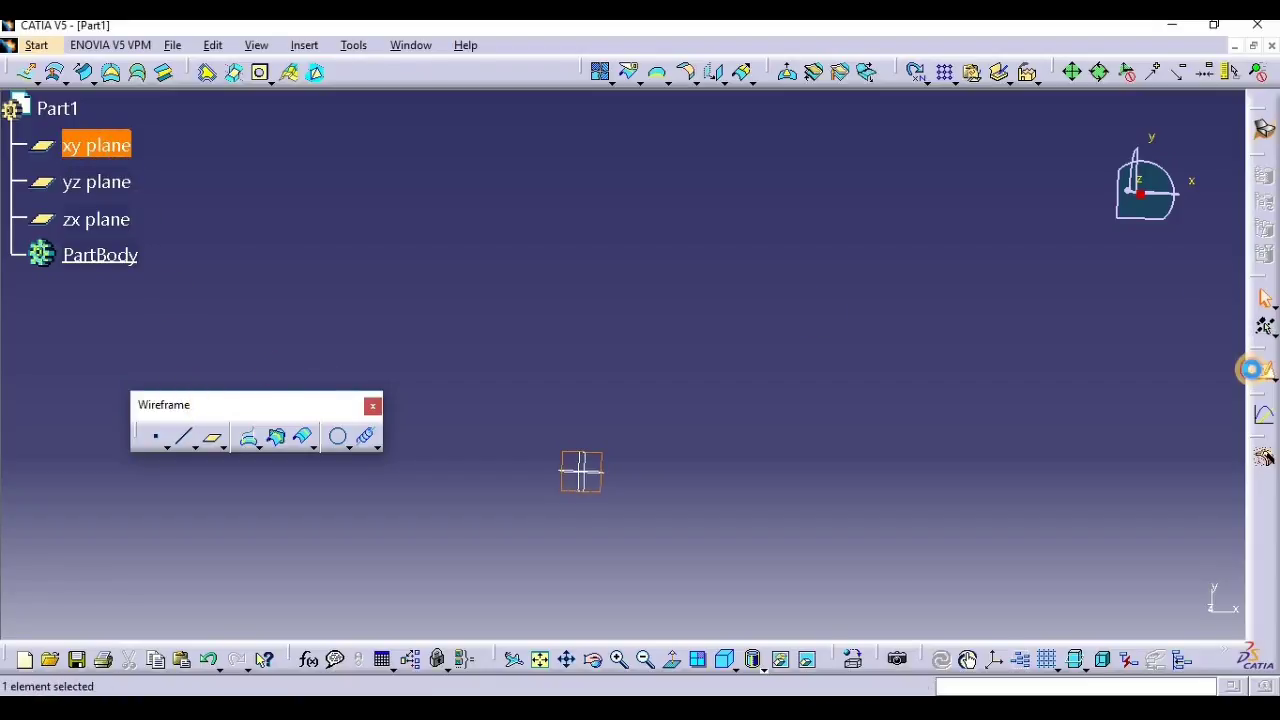
{"action": "left_click", "coordinate": [1263, 371]}
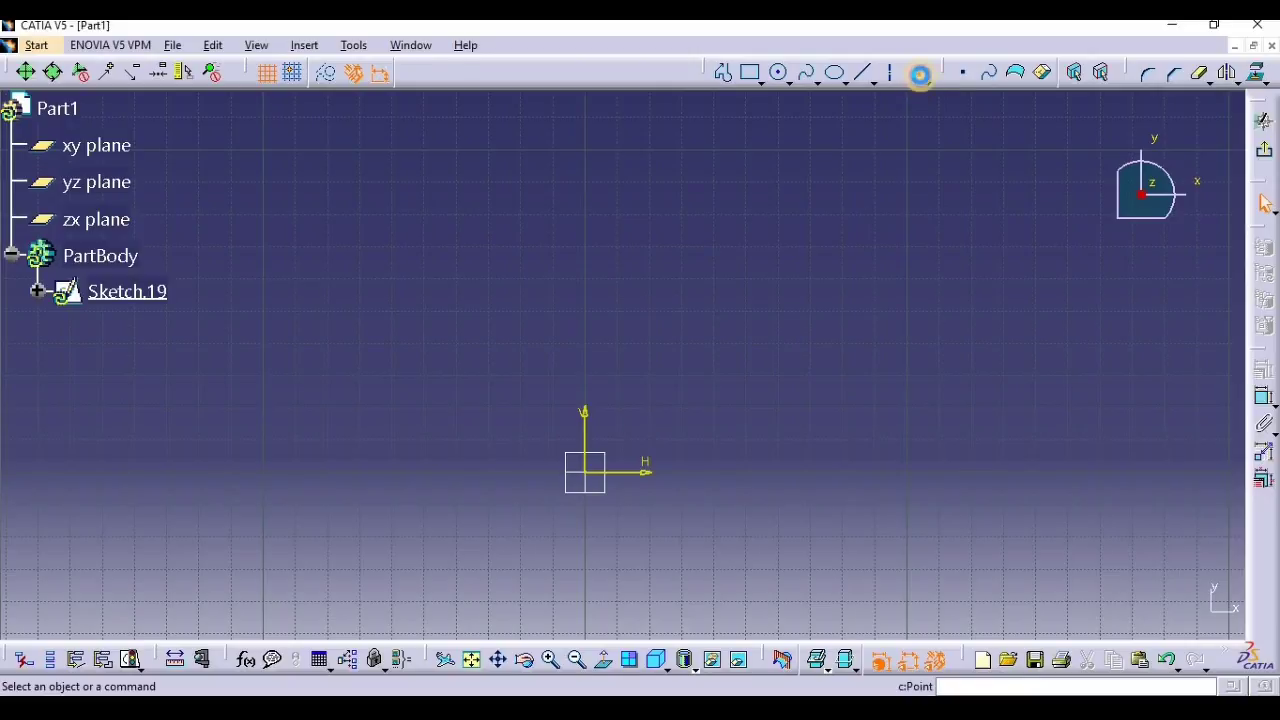
{"action": "left_click", "coordinate": [668, 470]}
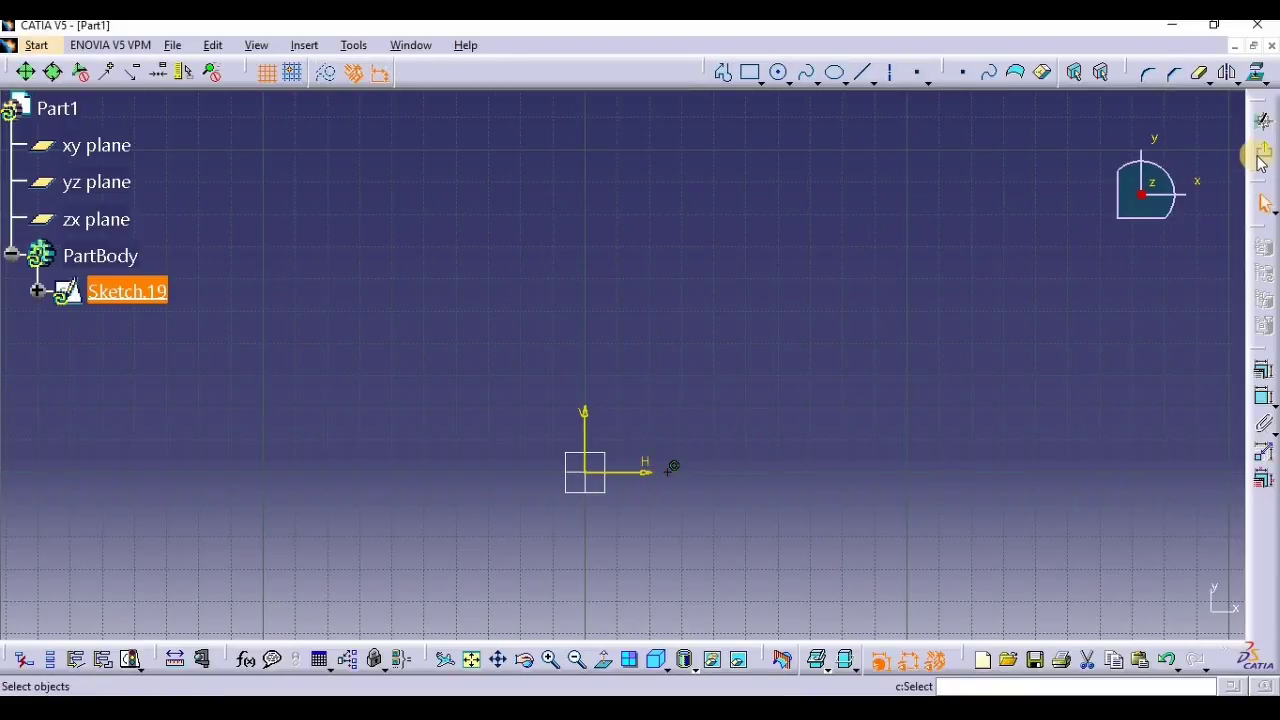
{"action": "left_click", "coordinate": [1262, 158]}
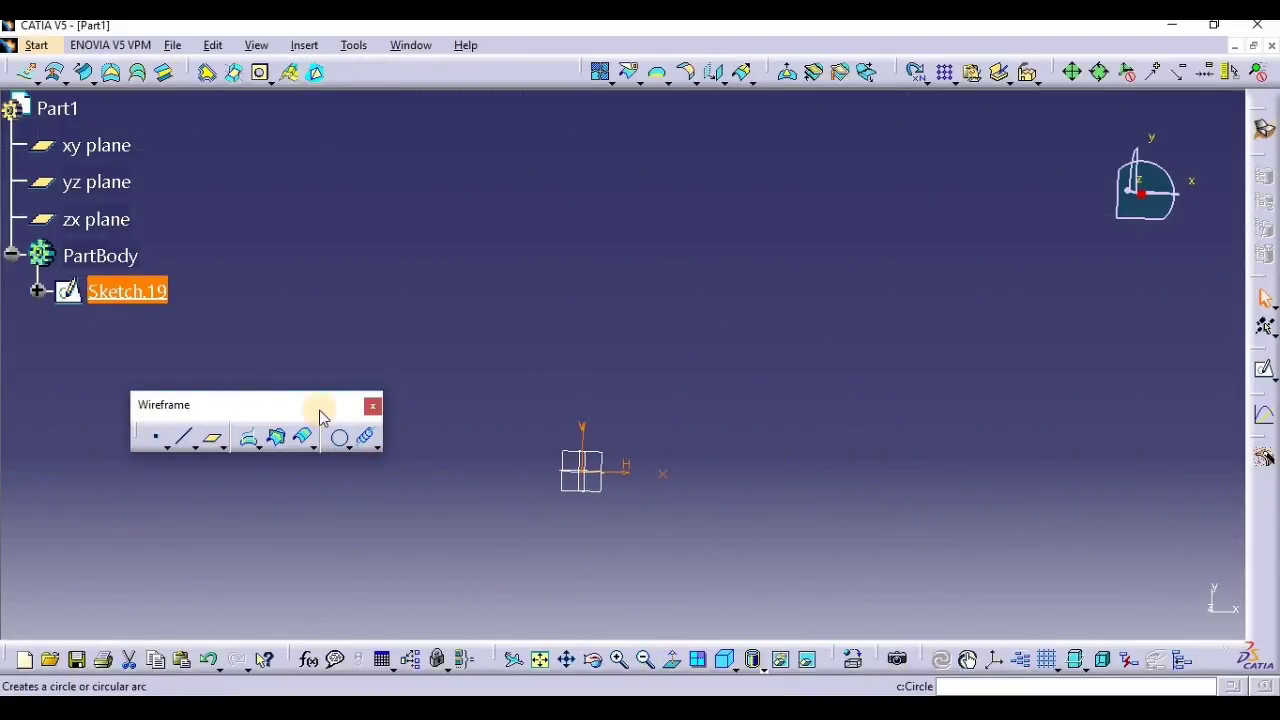
Define a center-and-radius circle at the sketched point, supported on the xy plane, with a 50 mm radius.
{"action": "left_click_drag", "start_coordinate": [337, 404], "coordinate": [331, 327]}
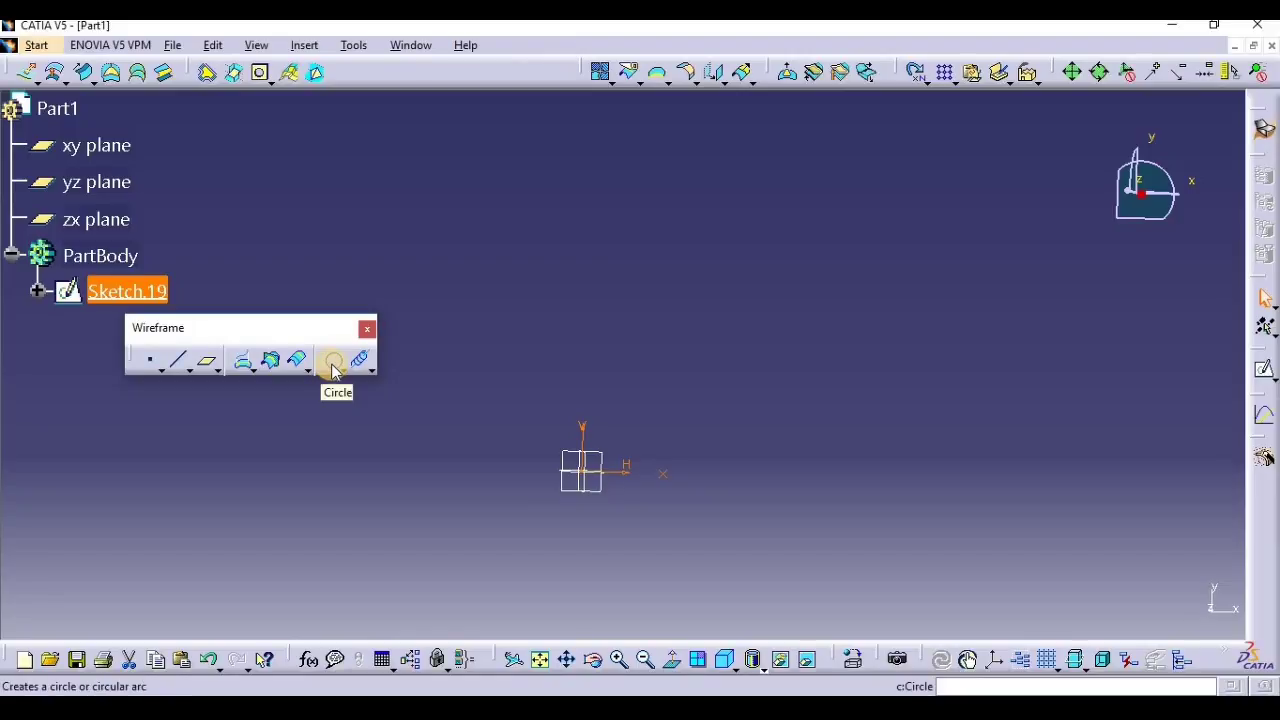
{"action": "left_click", "coordinate": [334, 368]}
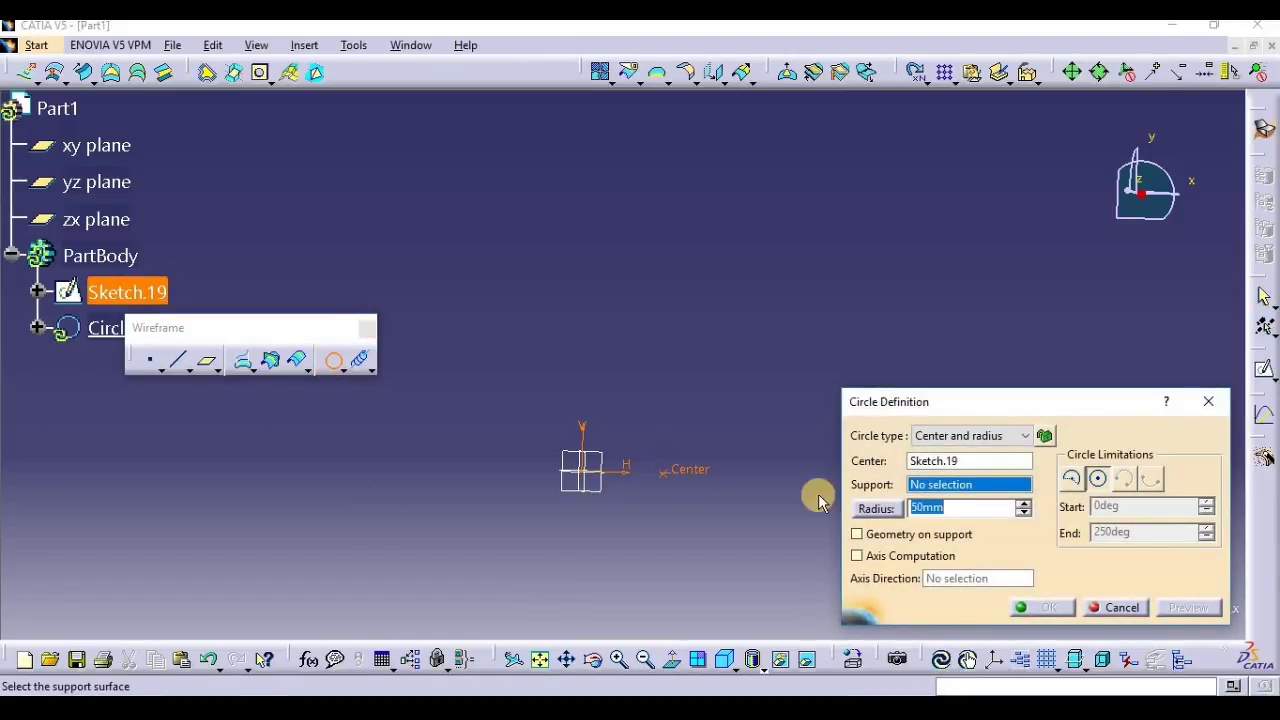
{"action": "right_click", "coordinate": [934, 490]}
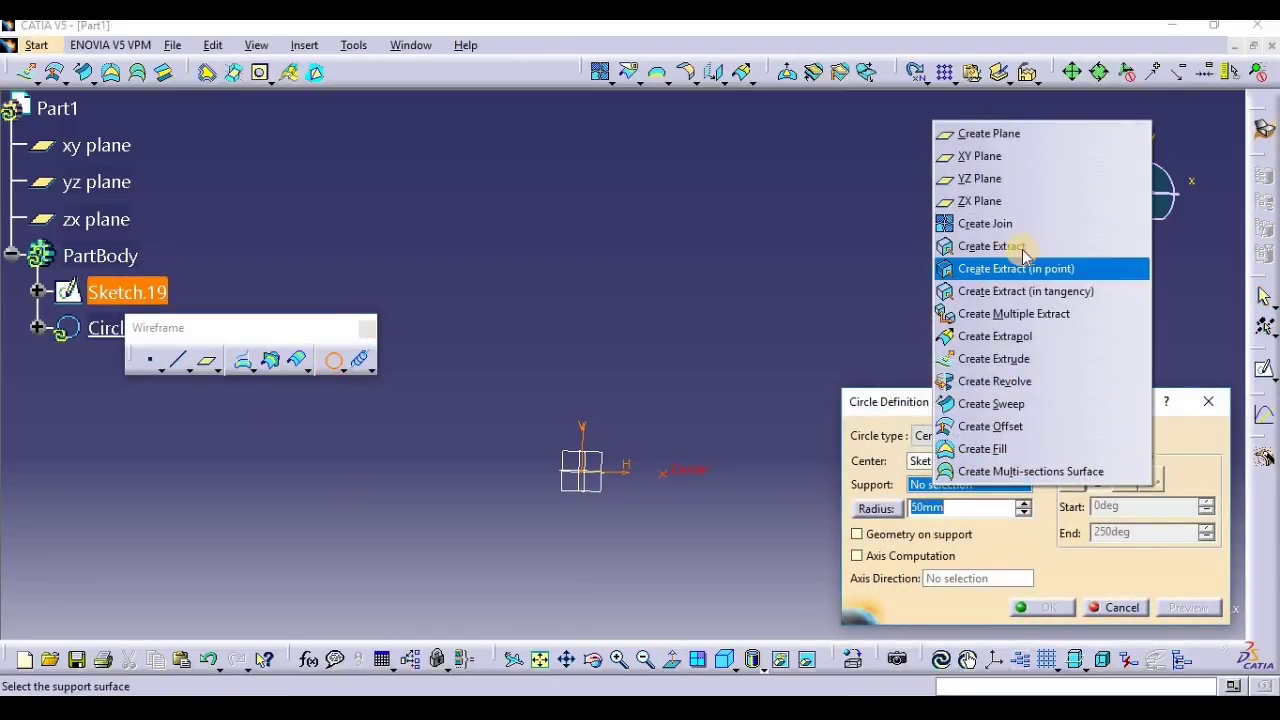
{"action": "left_click", "coordinate": [1014, 160]}
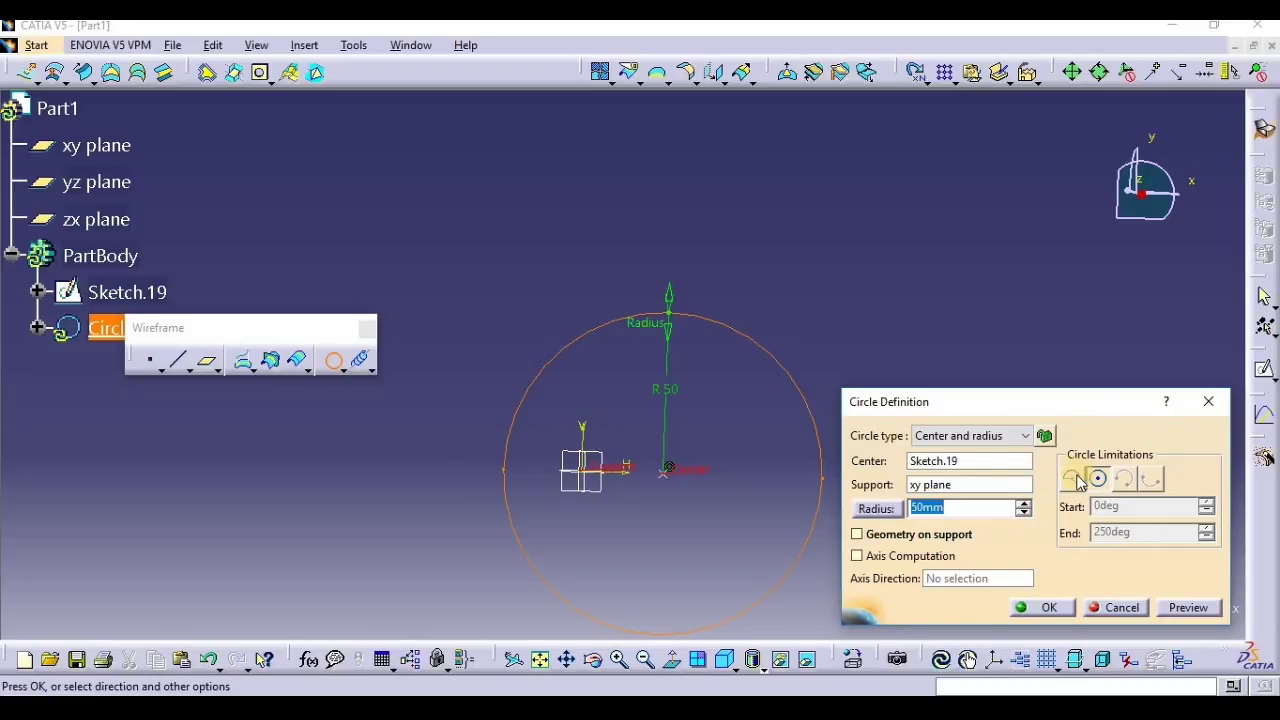
{"action": "left_click", "coordinate": [927, 508]}
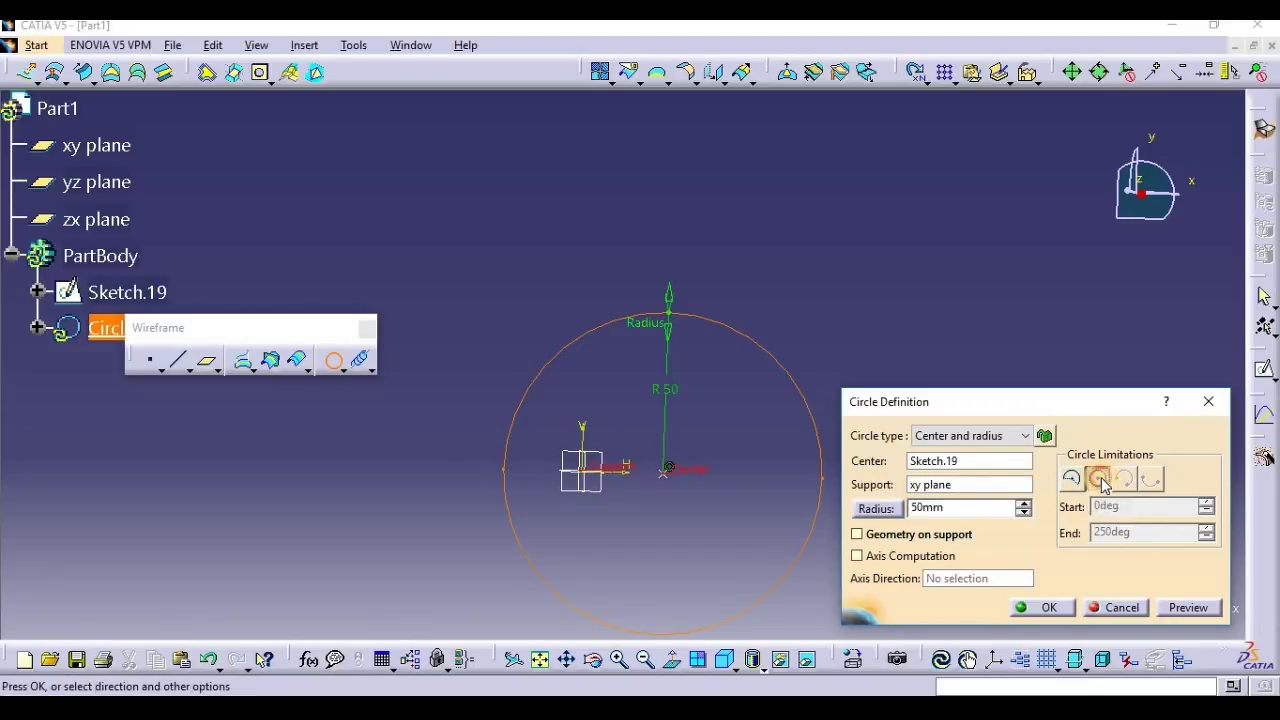
{"action": "middle_click_drag", "start_coordinate": [815, 408], "coordinate": [806, 266]}
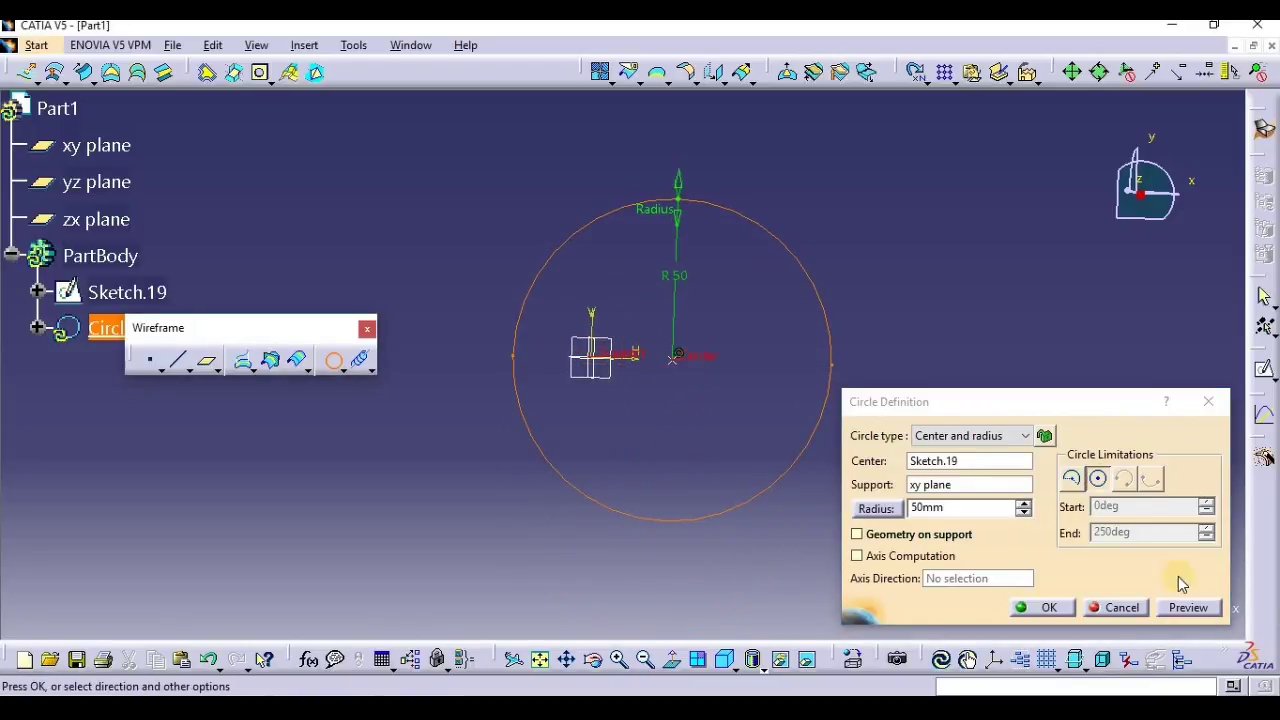
Try the part-arc limitation on the circle with end angles of 180 and 200 degrees.
{"action": "left_click", "coordinate": [1070, 480]}
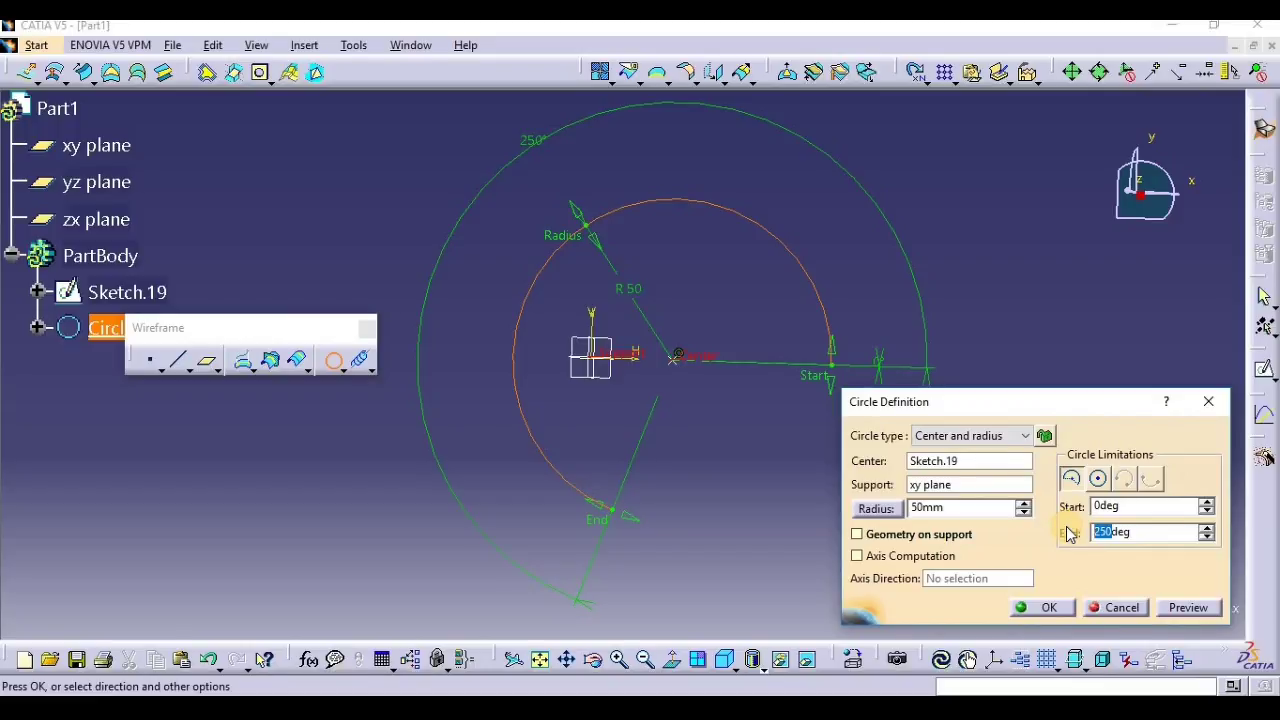
{"action": "left_click_drag", "start_coordinate": [1066, 399], "coordinate": [1160, 404]}
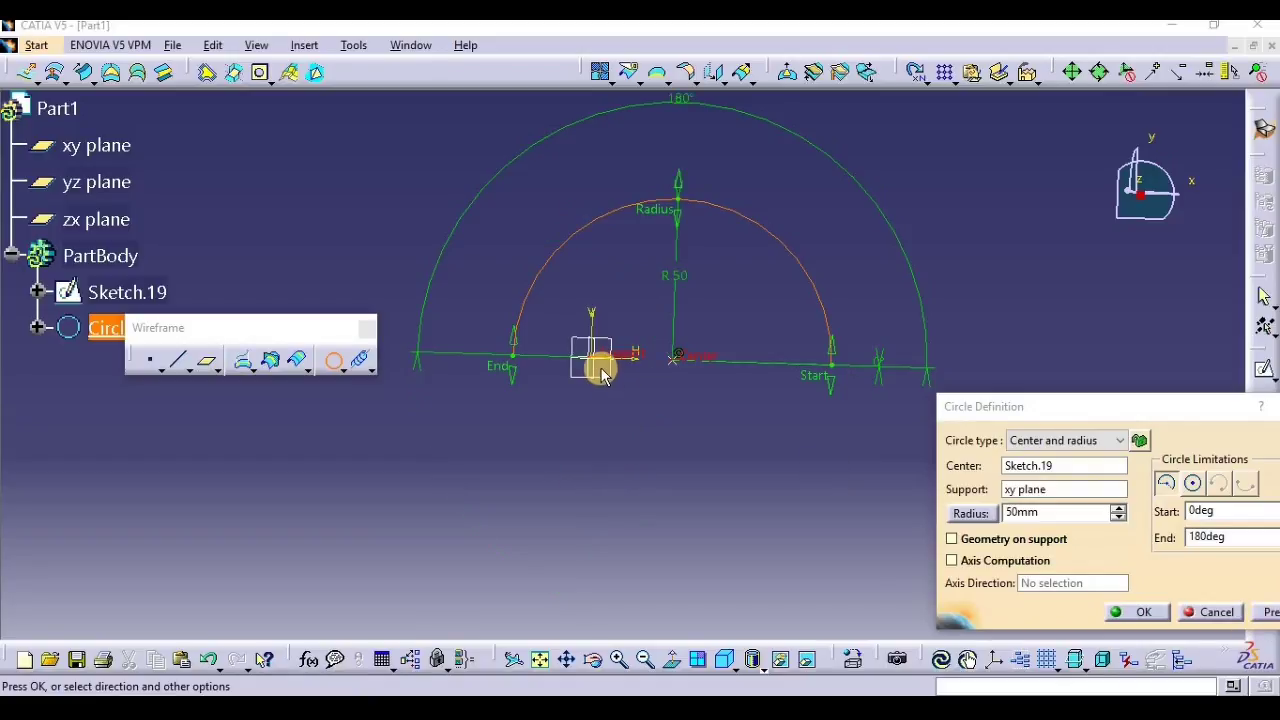
{"action": "left_click", "coordinate": [1168, 540]}
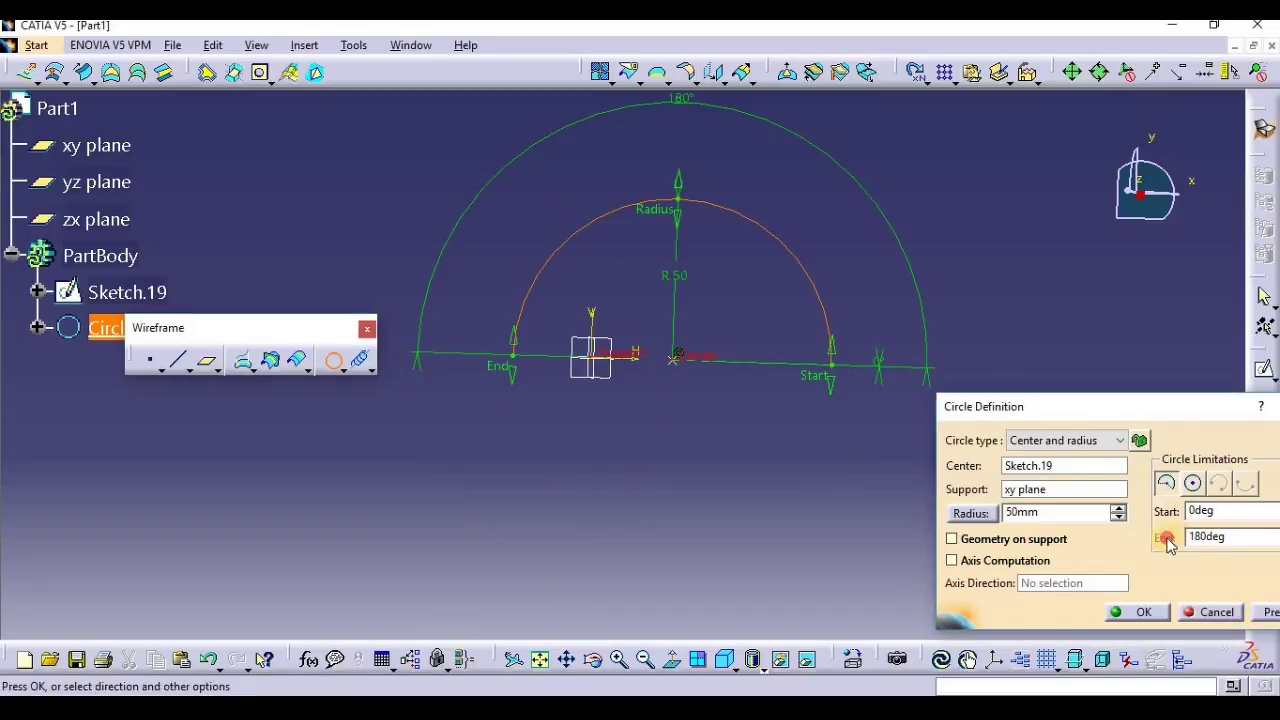
{"action": "left_click", "coordinate": [1207, 536]}
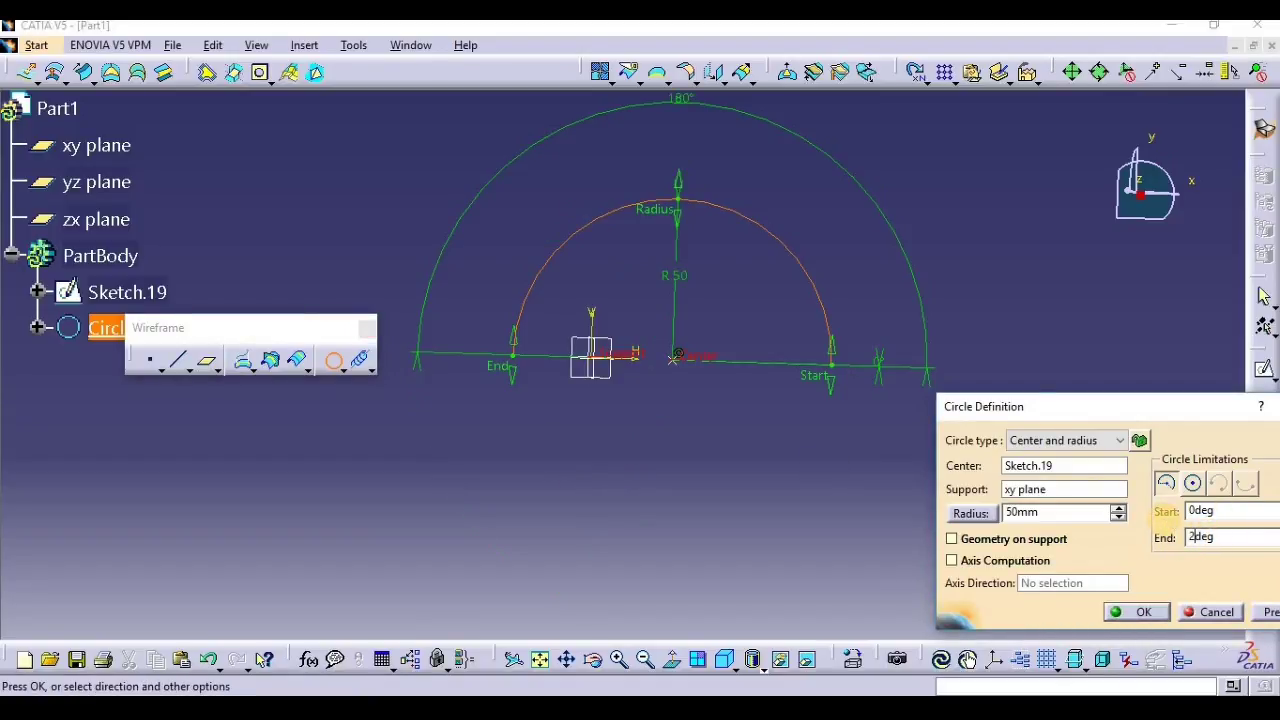
{"action": "key", "text": "Return"}
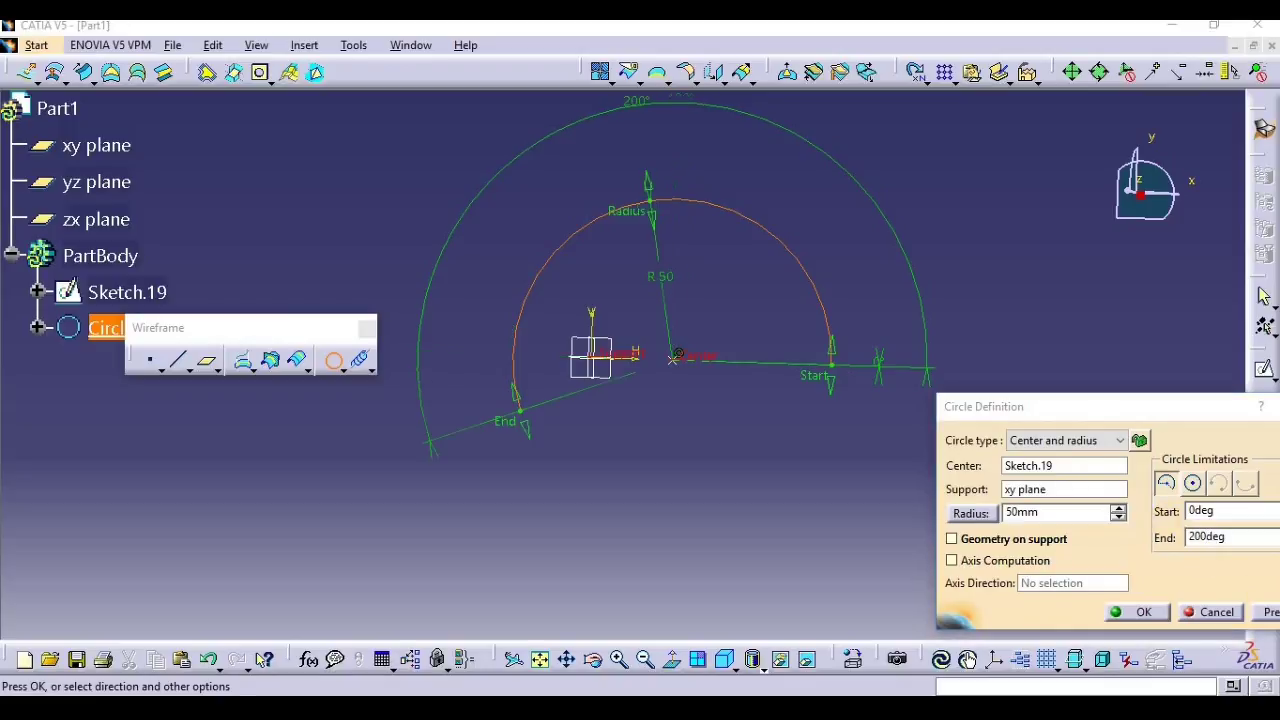
Restore the whole-circle limitation and create the circle.
{"action": "left_click", "coordinate": [1193, 485]}
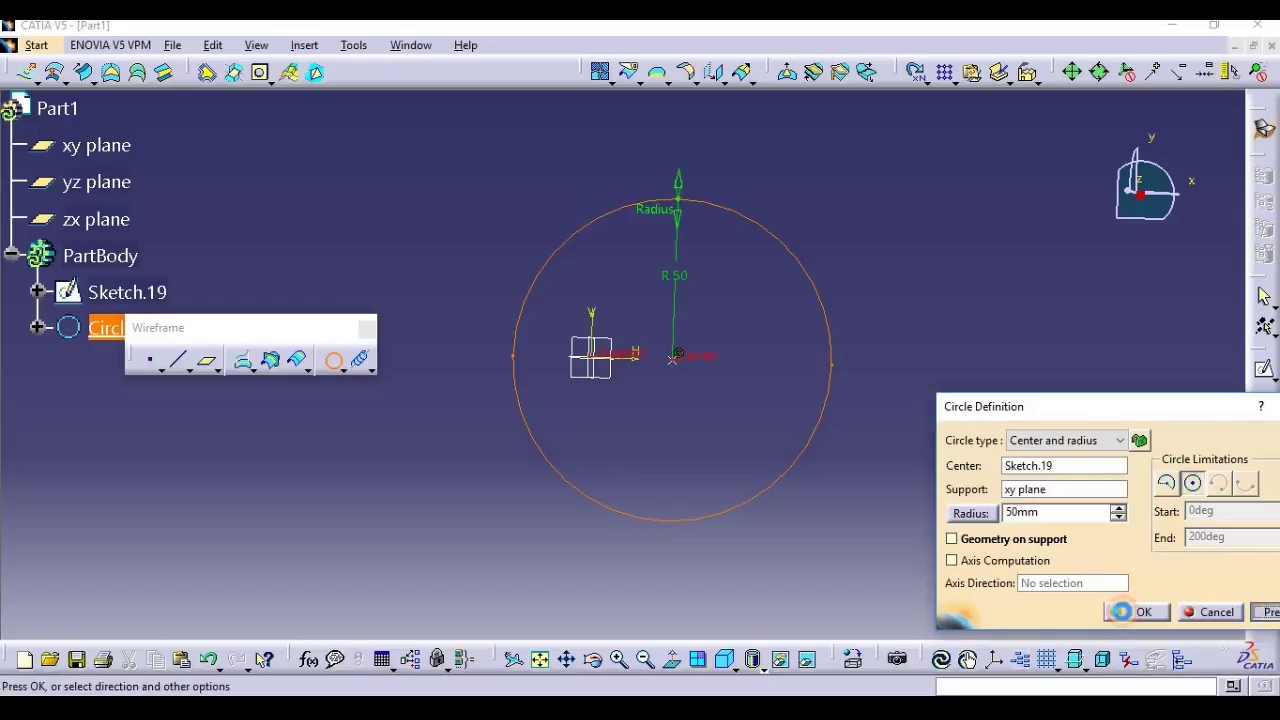
{"action": "left_click", "coordinate": [1123, 616]}
Delete the circle and its center-point sketch, including all children.
{"action": "left_click", "coordinate": [771, 371]}
{"action": "left_click_drag", "start_coordinate": [1043, 206], "coordinate": [414, 624]}
{"action": "key", "text": "Delete"}
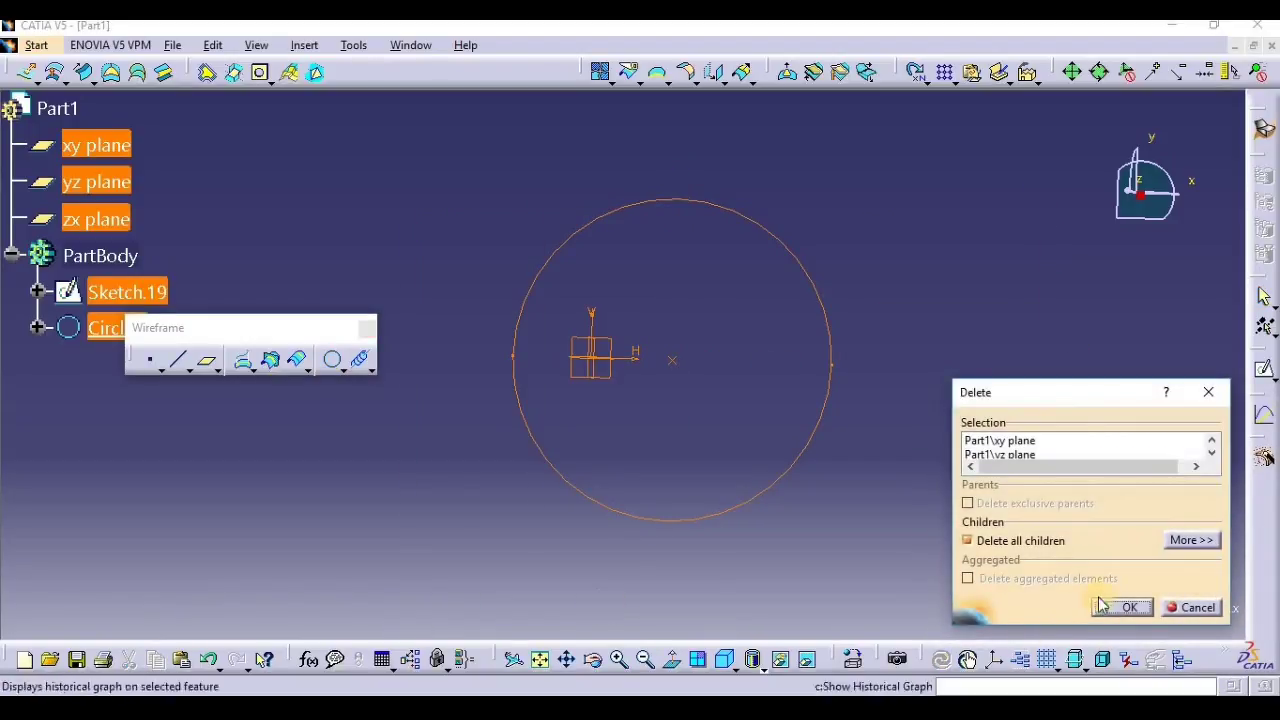
{"action": "left_click", "coordinate": [1118, 614]}
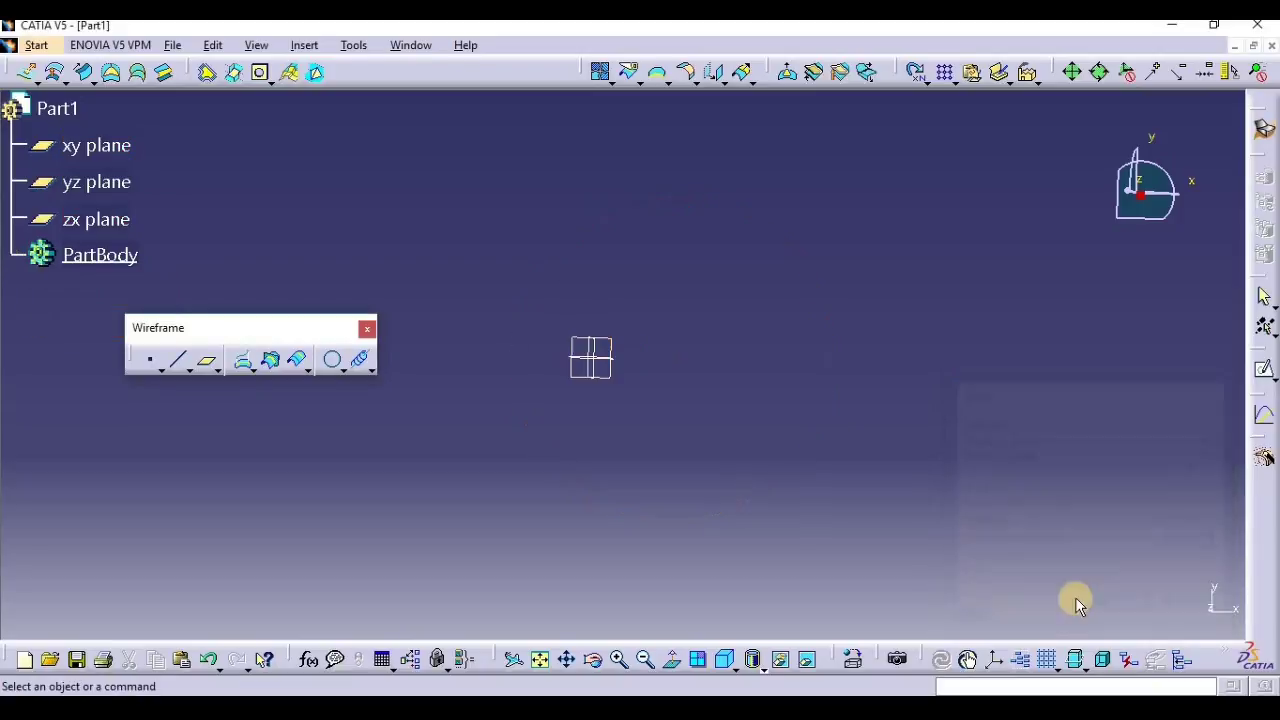
Sketch a single point on the xy plane, on the horizontal axis just beyond the H arrow, and exit the sketch.
{"action": "left_click", "coordinate": [367, 370]}
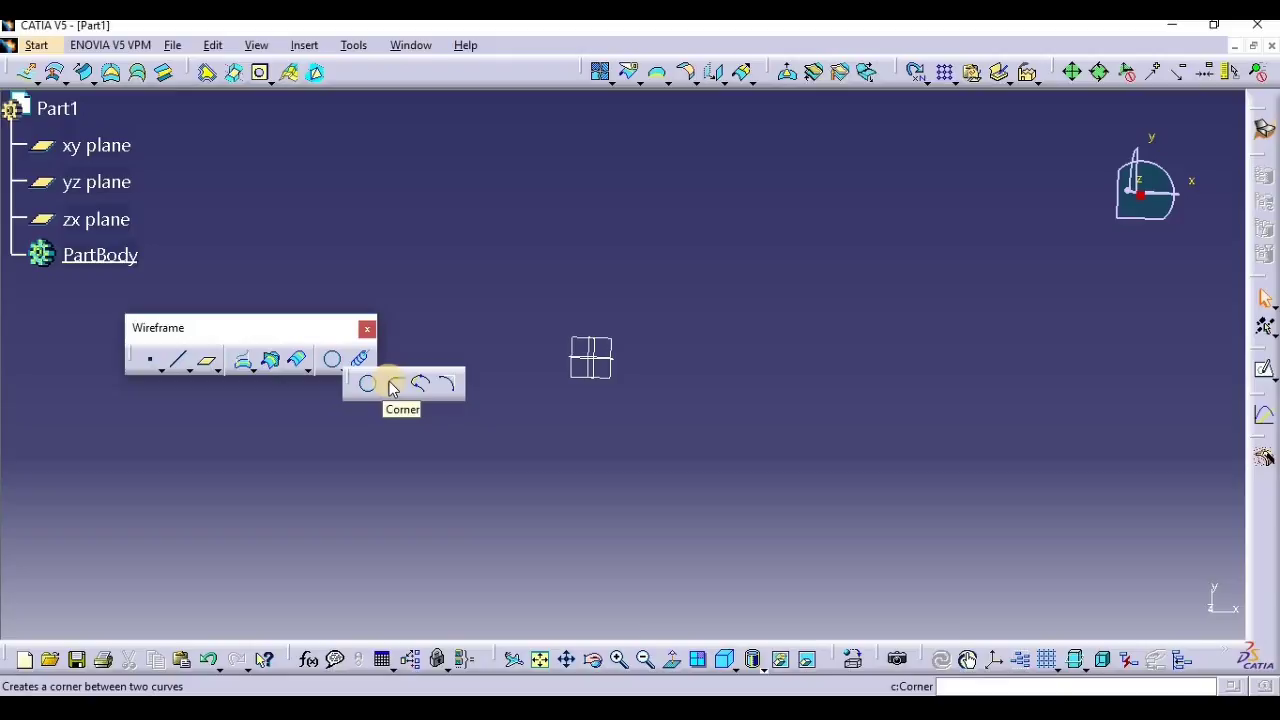
{"action": "left_click", "coordinate": [132, 108]}
{"action": "left_click", "coordinate": [93, 143]}
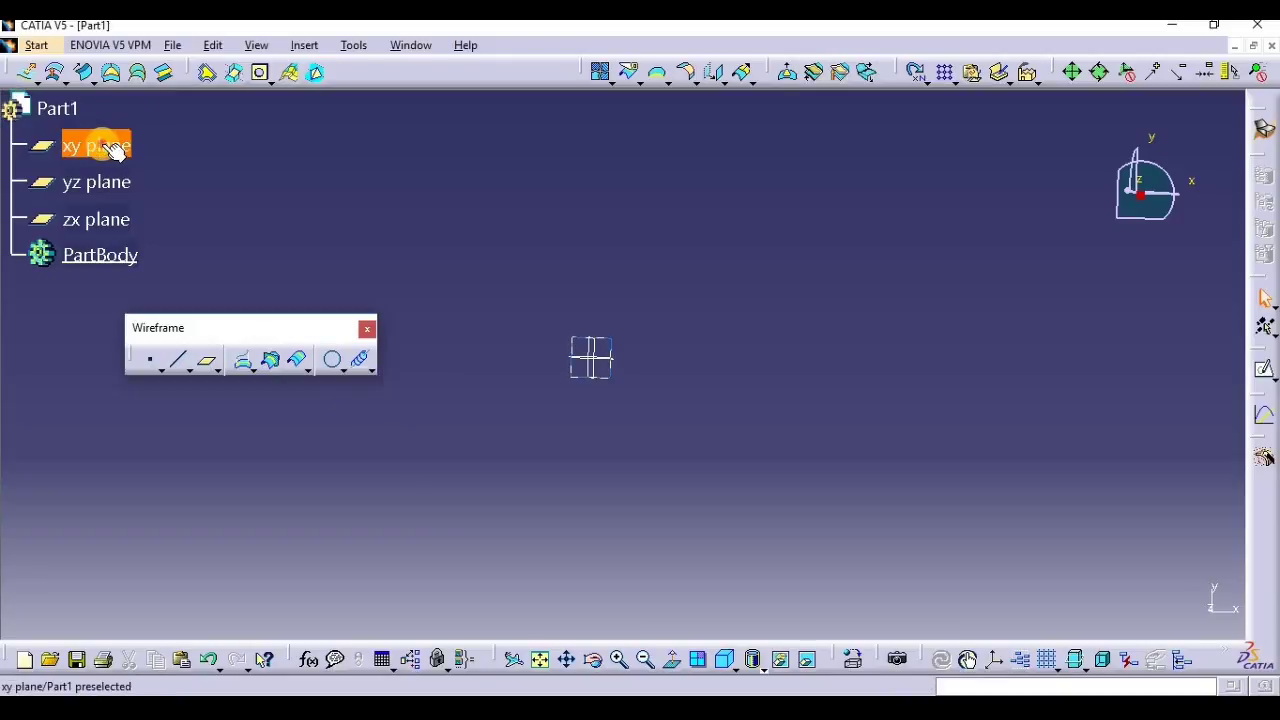
{"action": "left_click", "coordinate": [1264, 372]}
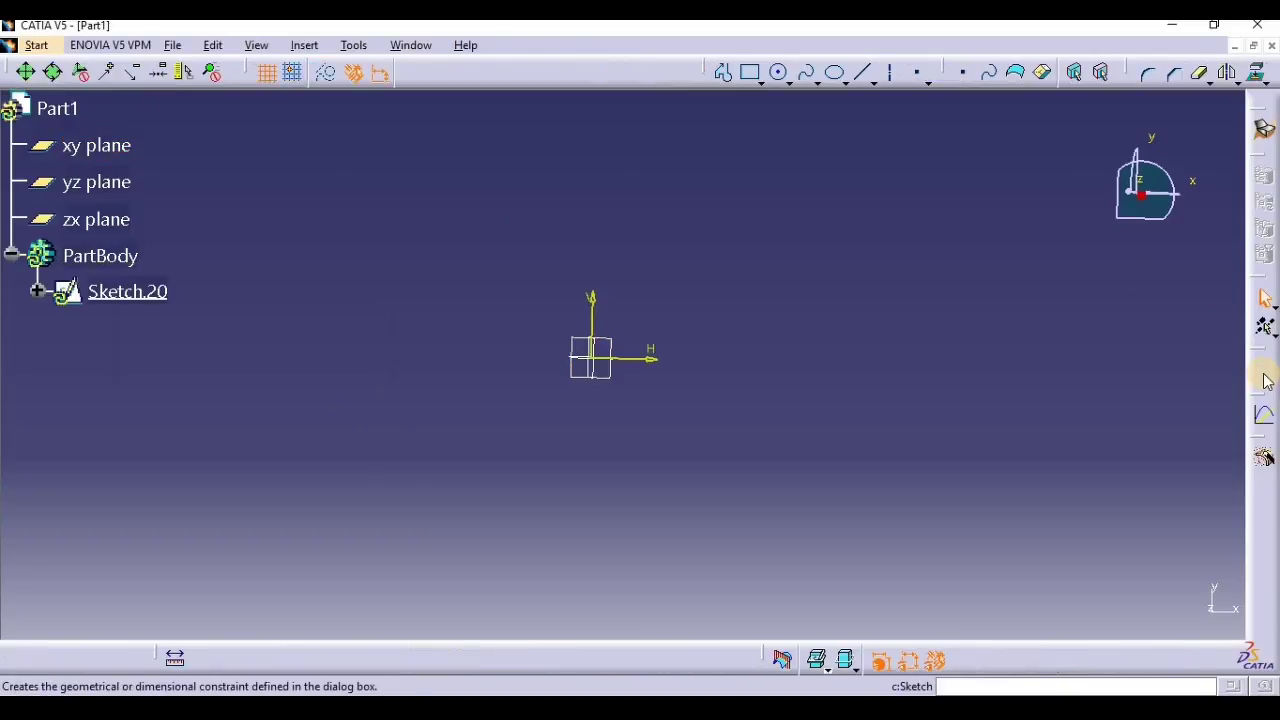
{"action": "left_click", "coordinate": [925, 70]}
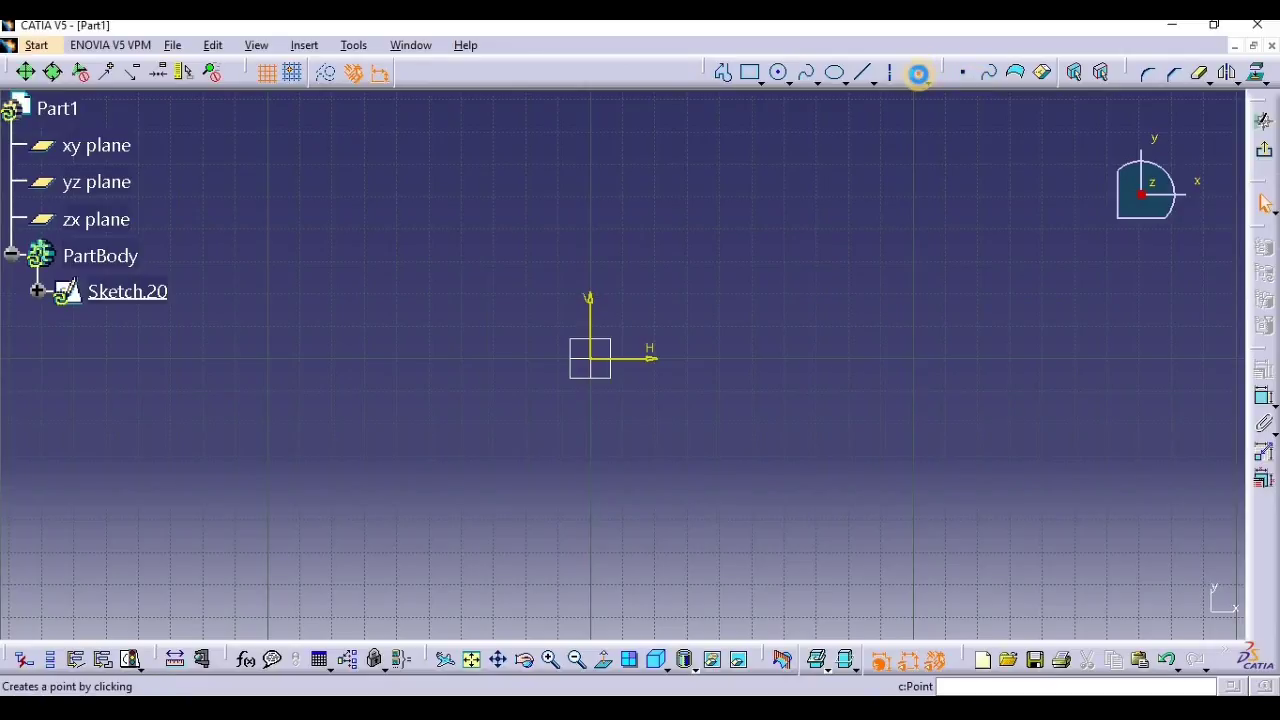
{"action": "left_click", "coordinate": [679, 352]}
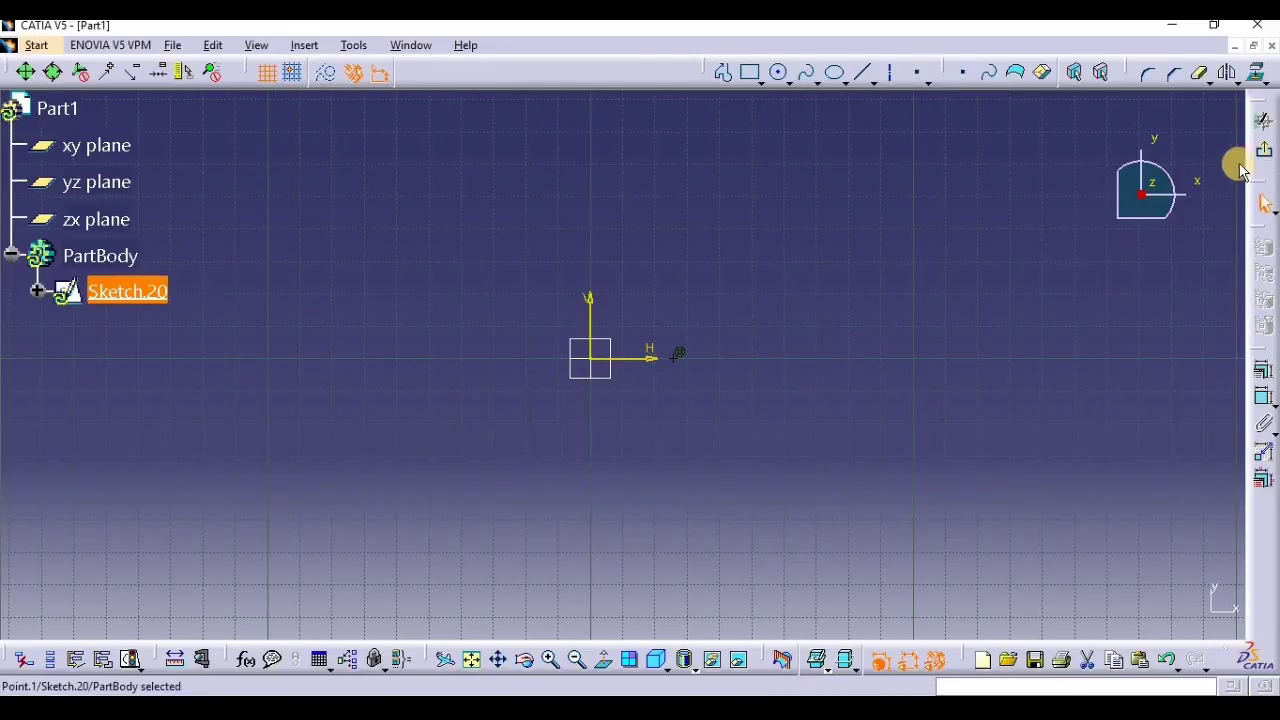
{"action": "left_click", "coordinate": [1268, 152]}
Create a counterclockwise helix starting at the sketched point, around the Y axis, with a 10 mm pitch and 100 mm height.
{"action": "left_click", "coordinate": [361, 362]}
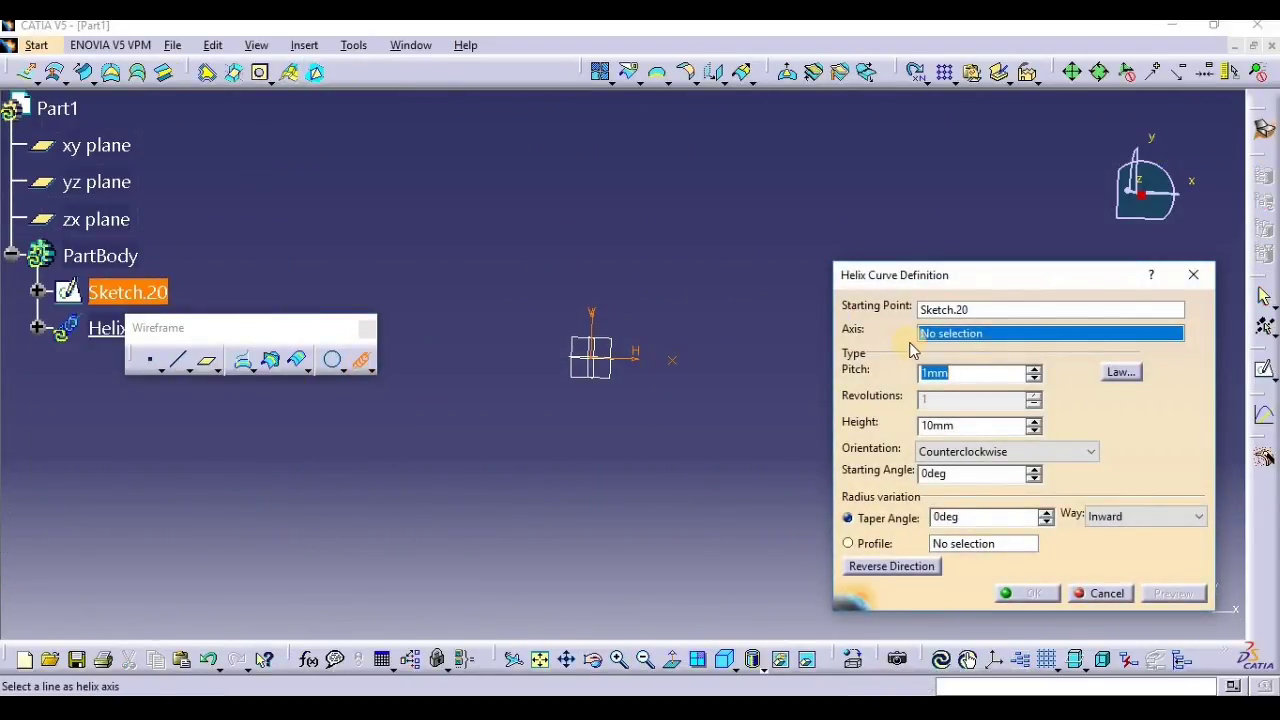
{"action": "right_click", "coordinate": [931, 340]}
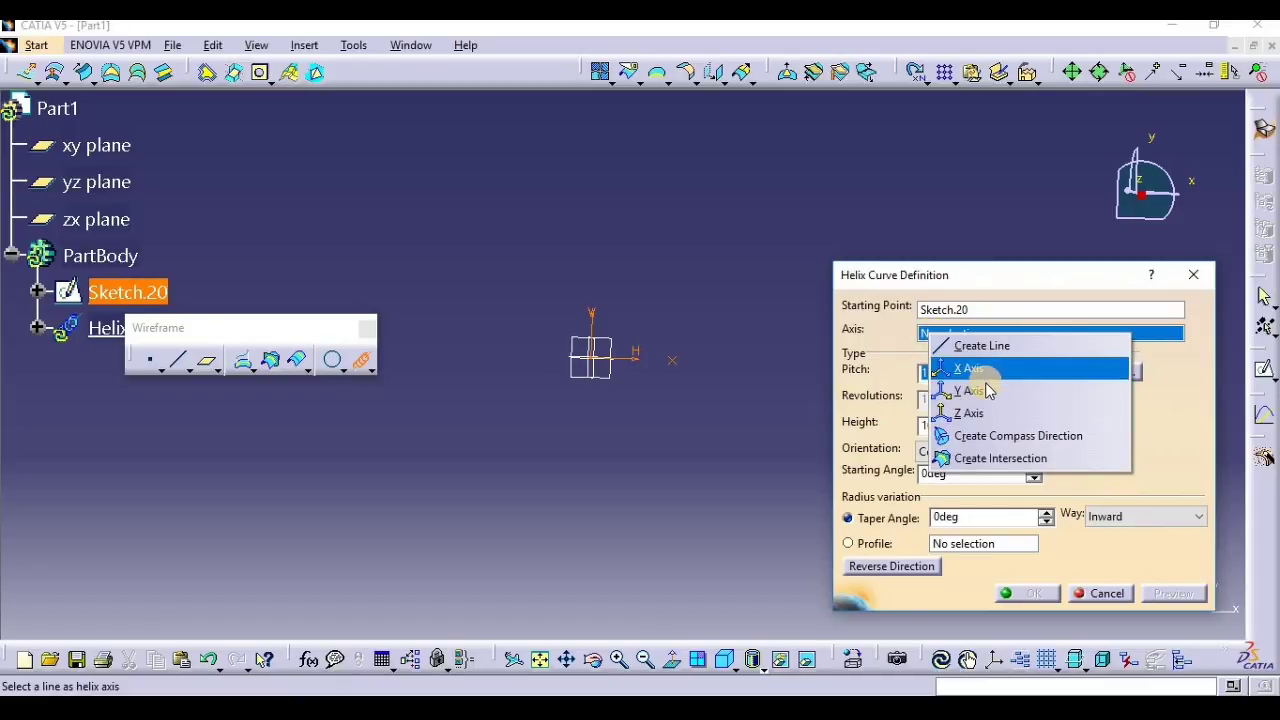
{"action": "left_click", "coordinate": [945, 390]}
{"action": "left_click", "coordinate": [900, 371]}
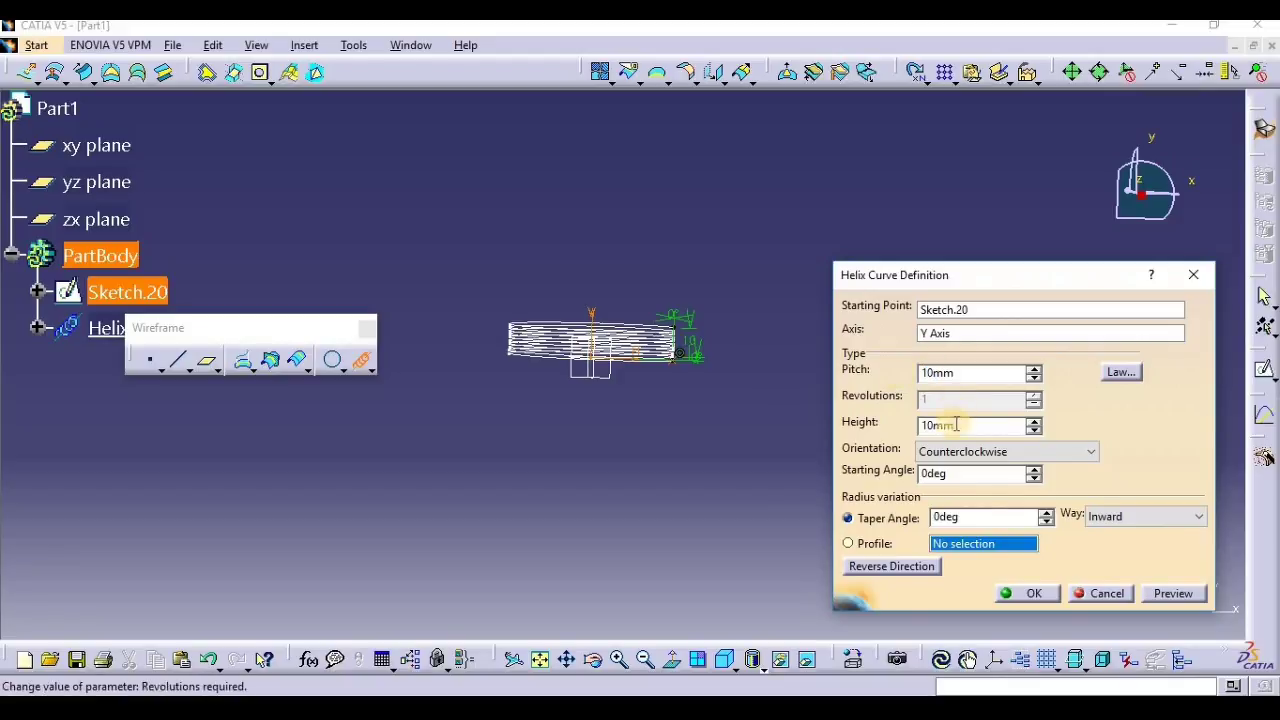
{"action": "left_click", "coordinate": [882, 427]}
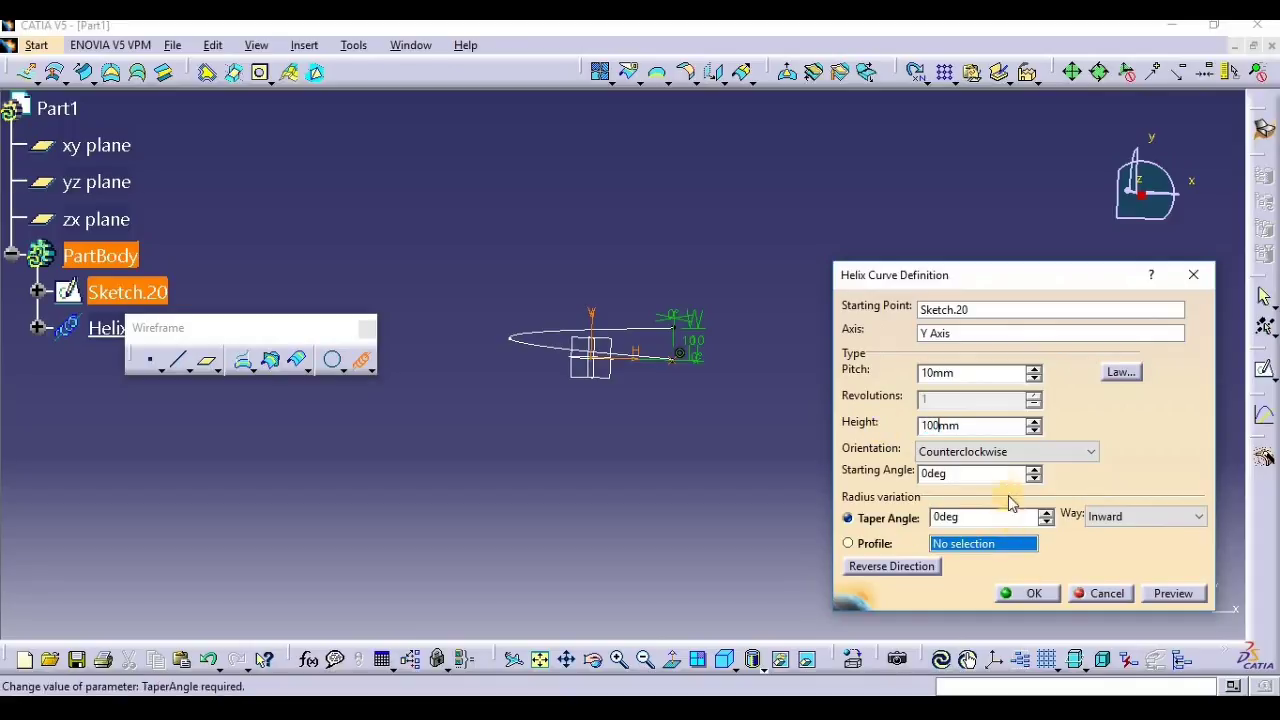
{"action": "left_click", "coordinate": [1168, 593]}
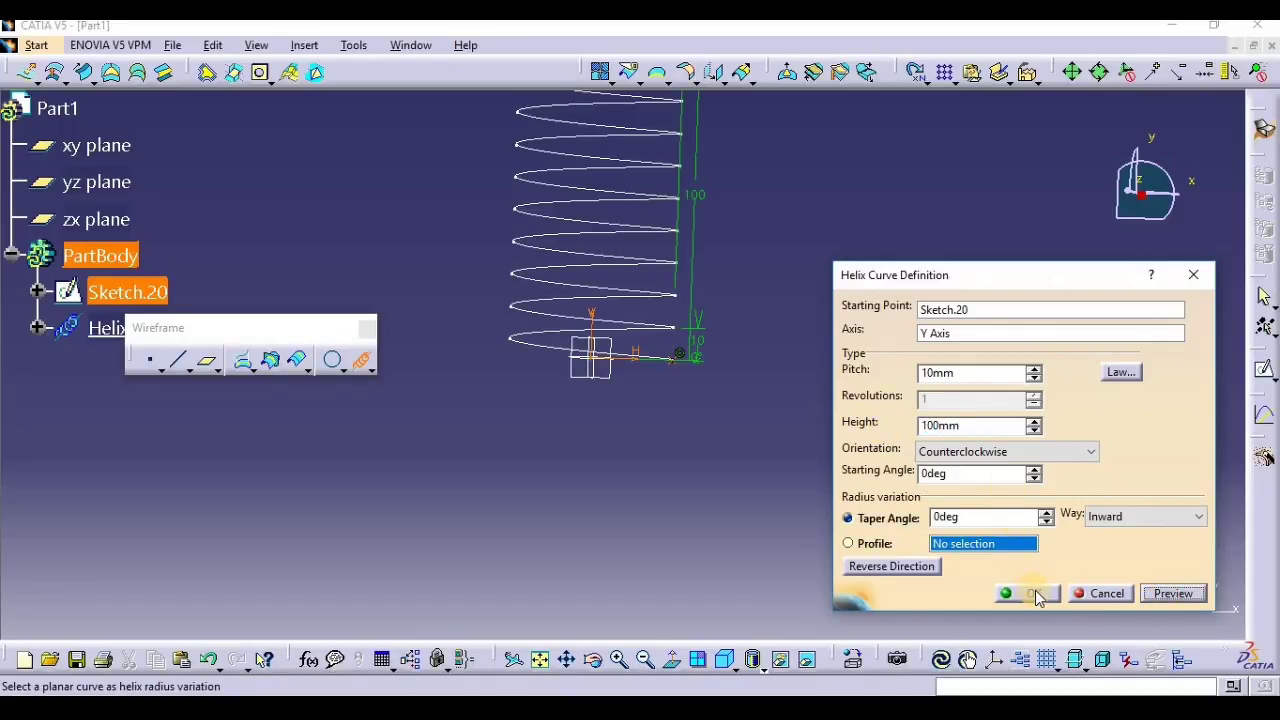
{"action": "left_click", "coordinate": [1030, 594]}
{"action": "middle_click_drag", "start_coordinate": [811, 423], "coordinate": [803, 380]}
{"action": "left_click", "coordinate": [811, 531]}
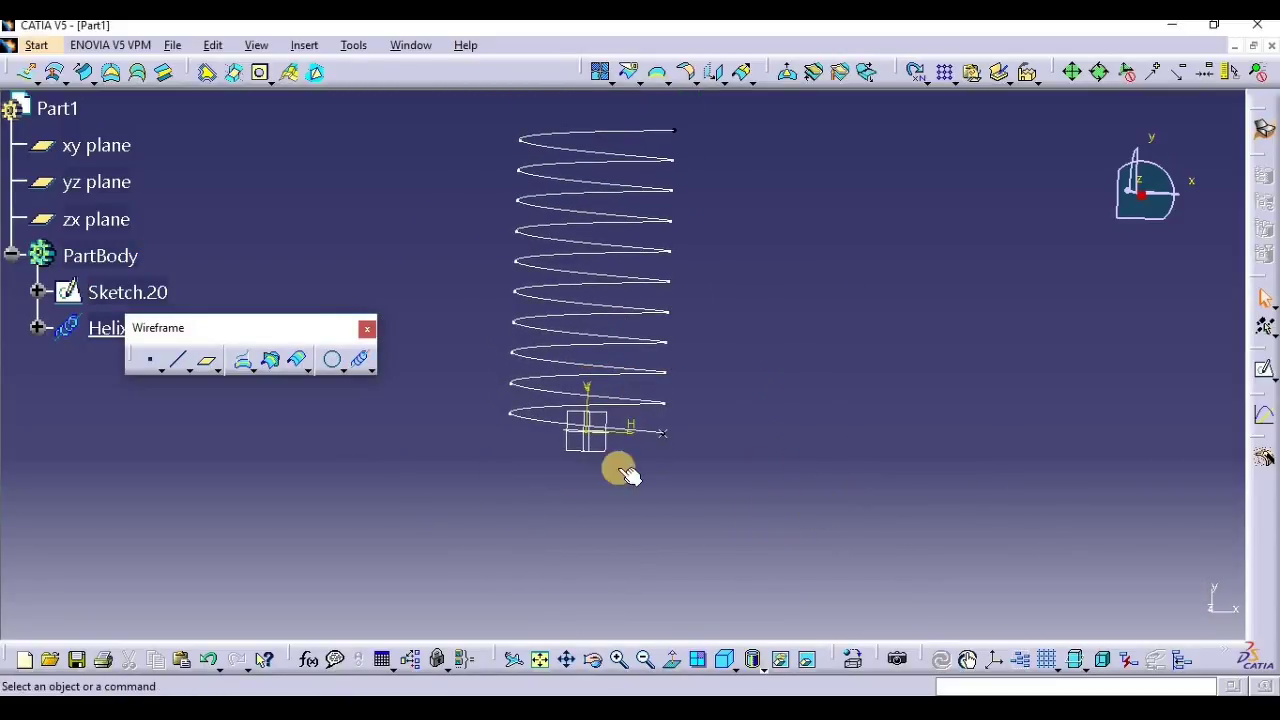
Sketch a vertical line on the xy plane just below the helix's starting point, at about H 28.5 mm, and exit the sketch.
{"action": "left_click", "coordinate": [100, 145]}
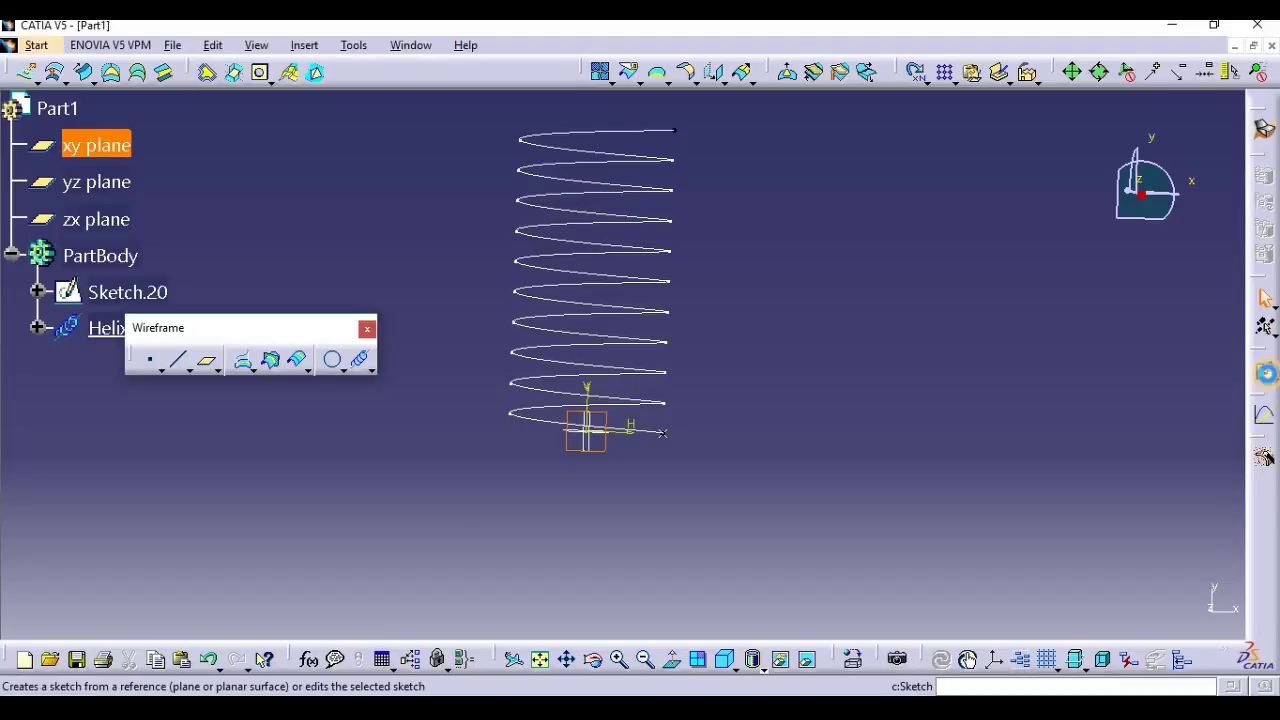
{"action": "left_click", "coordinate": [1266, 327]}
{"action": "mouse_move", "coordinate": [857, 446]}
{"action": "middle_mouse_down"}
{"action": "mouse_move", "coordinate": [870, 323]}
{"action": "mouse_move", "coordinate": [934, 374]}
{"action": "mouse_move", "coordinate": [889, 226]}
{"action": "mouse_move", "coordinate": [877, 317]}
{"action": "mouse_move", "coordinate": [885, 97]}
{"action": "middle_mouse_up"}
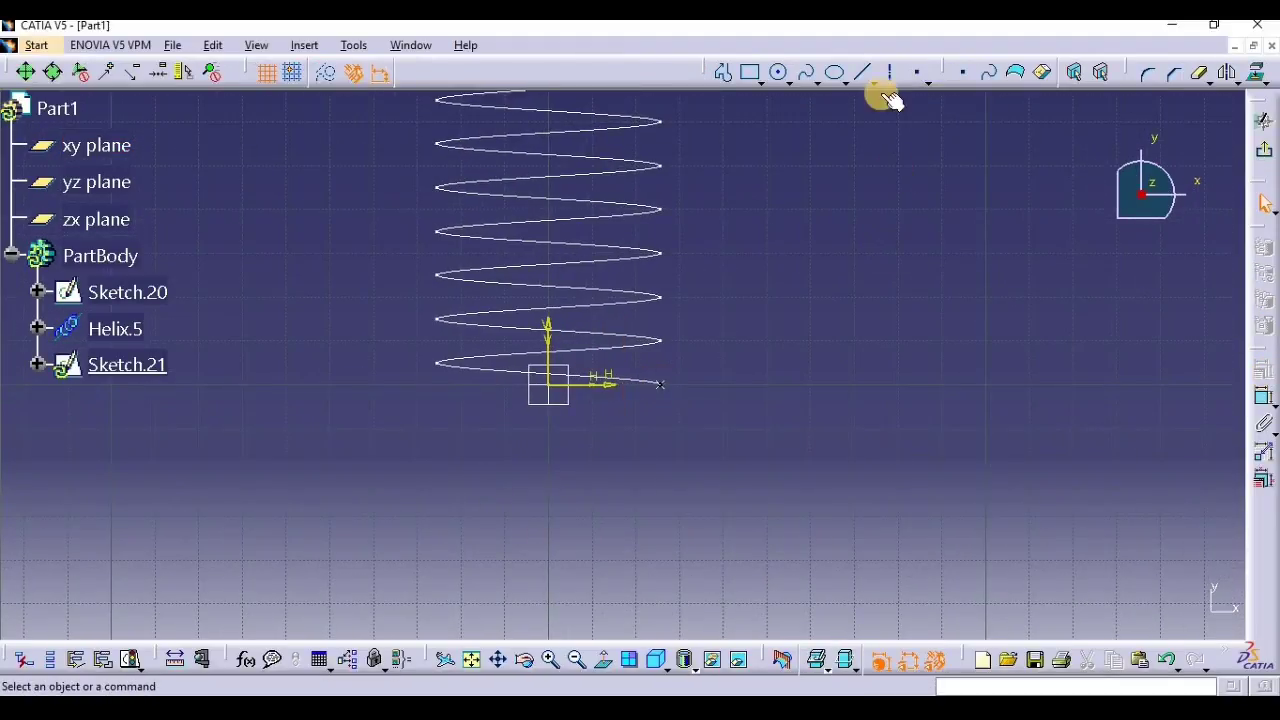
{"action": "left_click", "coordinate": [862, 72]}
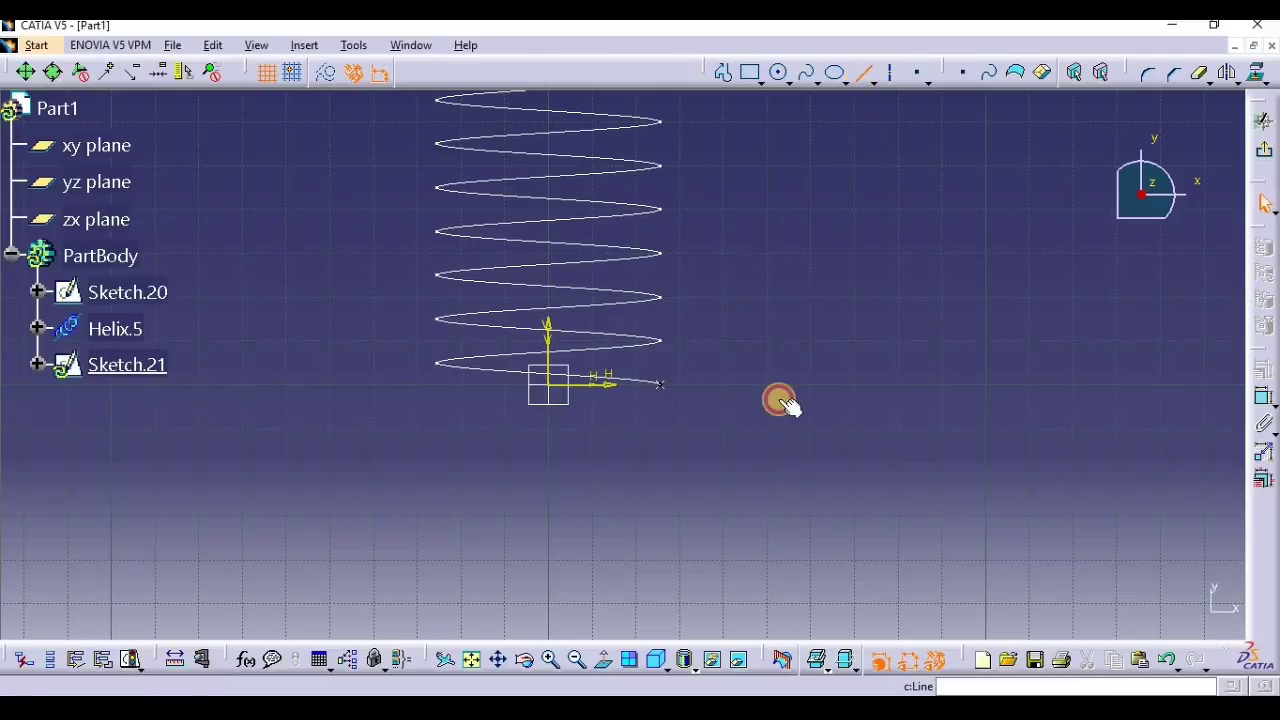
{"action": "left_click", "coordinate": [672, 429]}
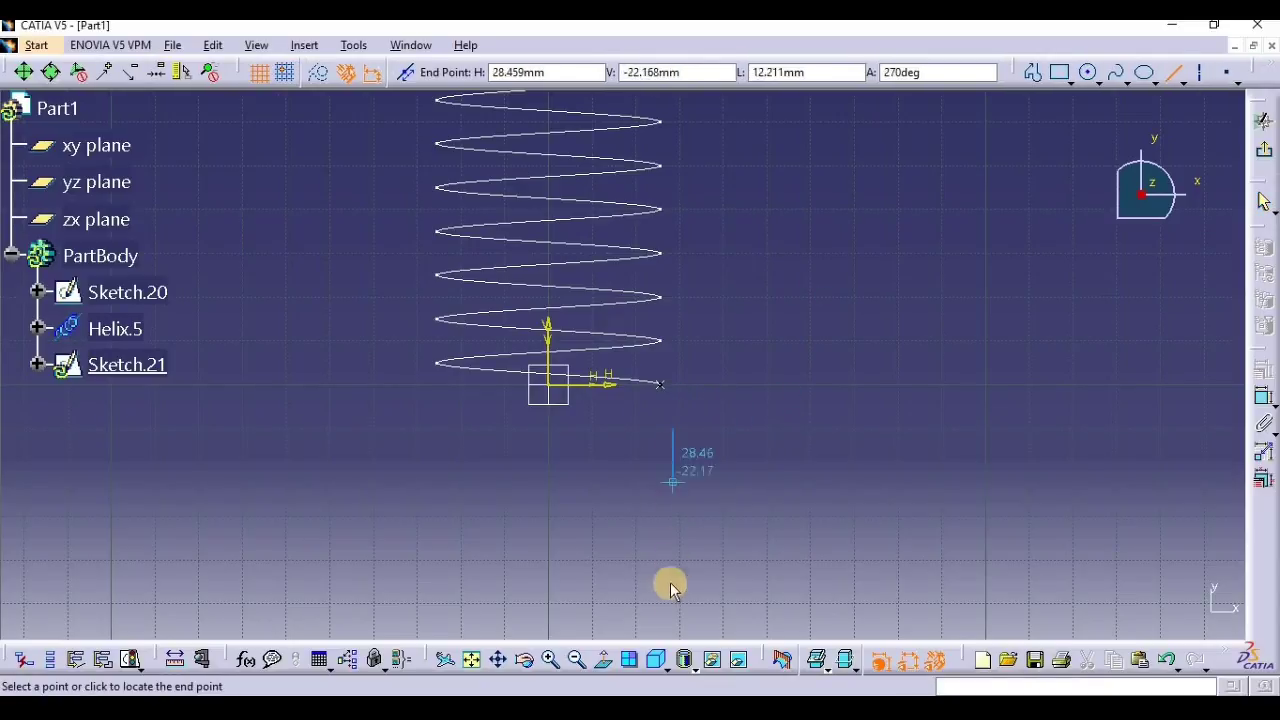
{"action": "left_click", "coordinate": [673, 622]}
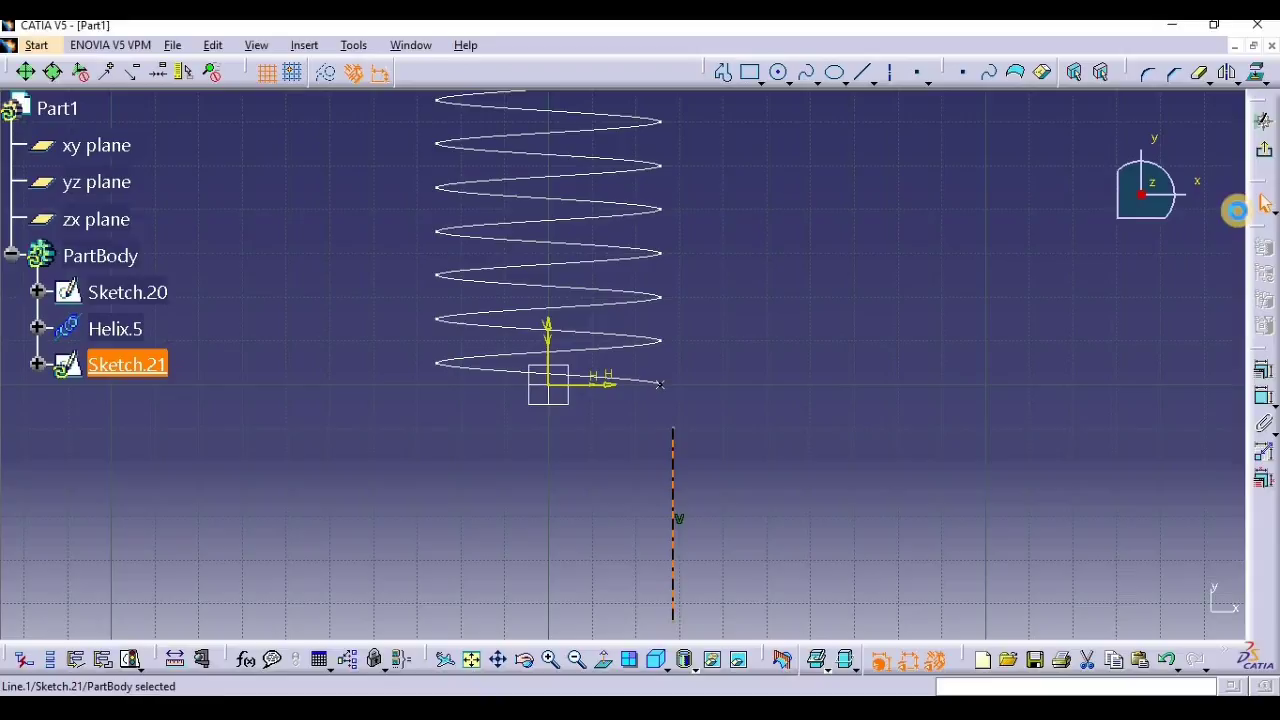
{"action": "left_click", "coordinate": [1264, 150]}
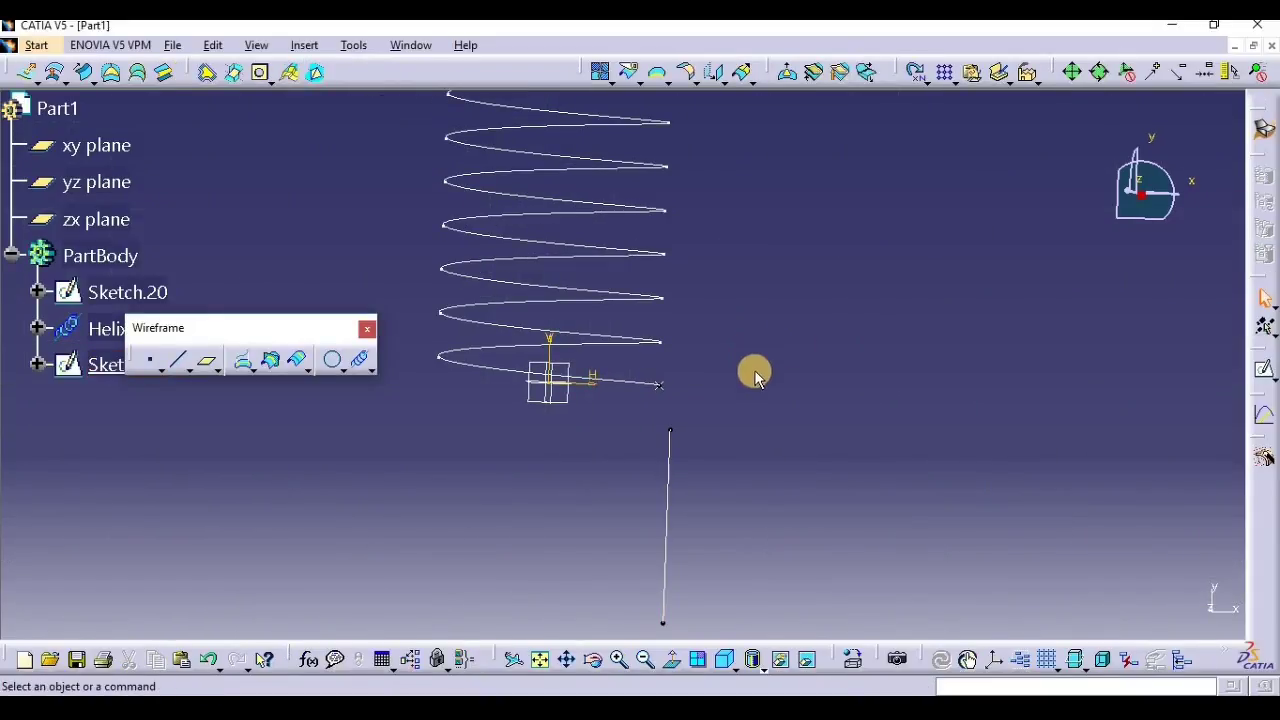
Start a corner definition using the 3D Corner type.
{"action": "left_click", "coordinate": [341, 370]}
{"action": "left_click_drag", "start_coordinate": [341, 370], "coordinate": [392, 380]}
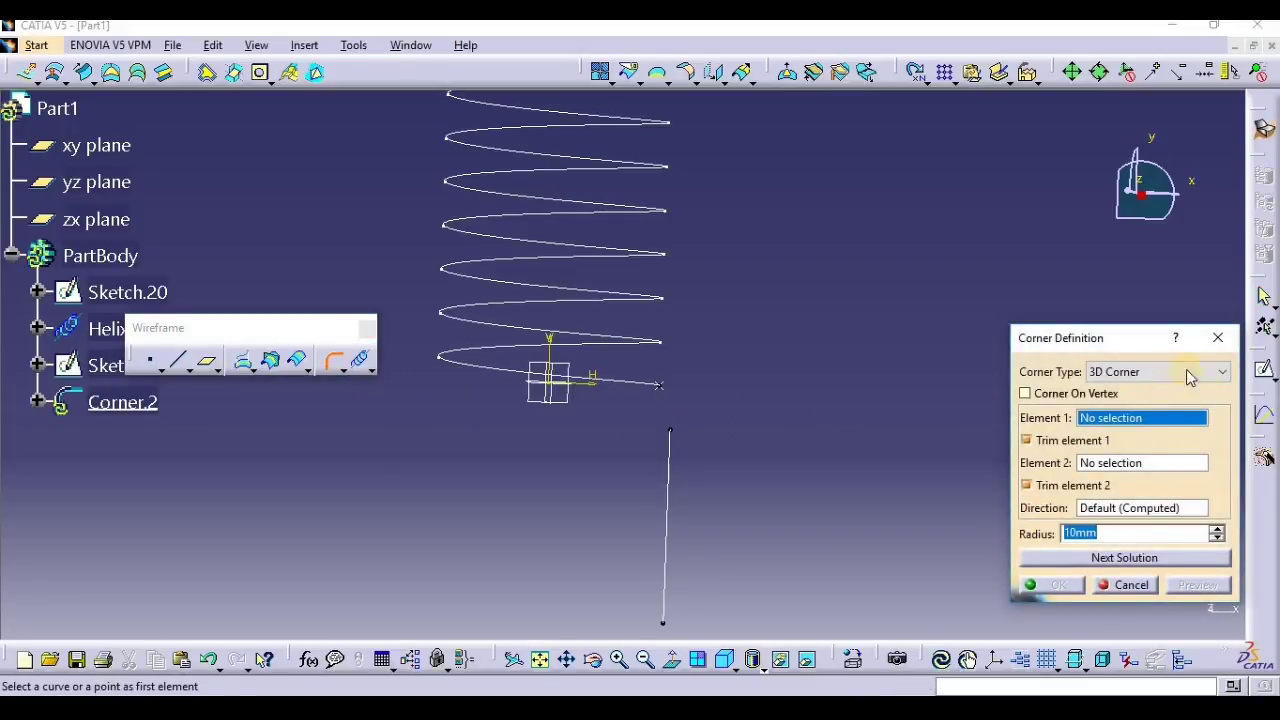
{"action": "left_click", "coordinate": [1120, 372]}
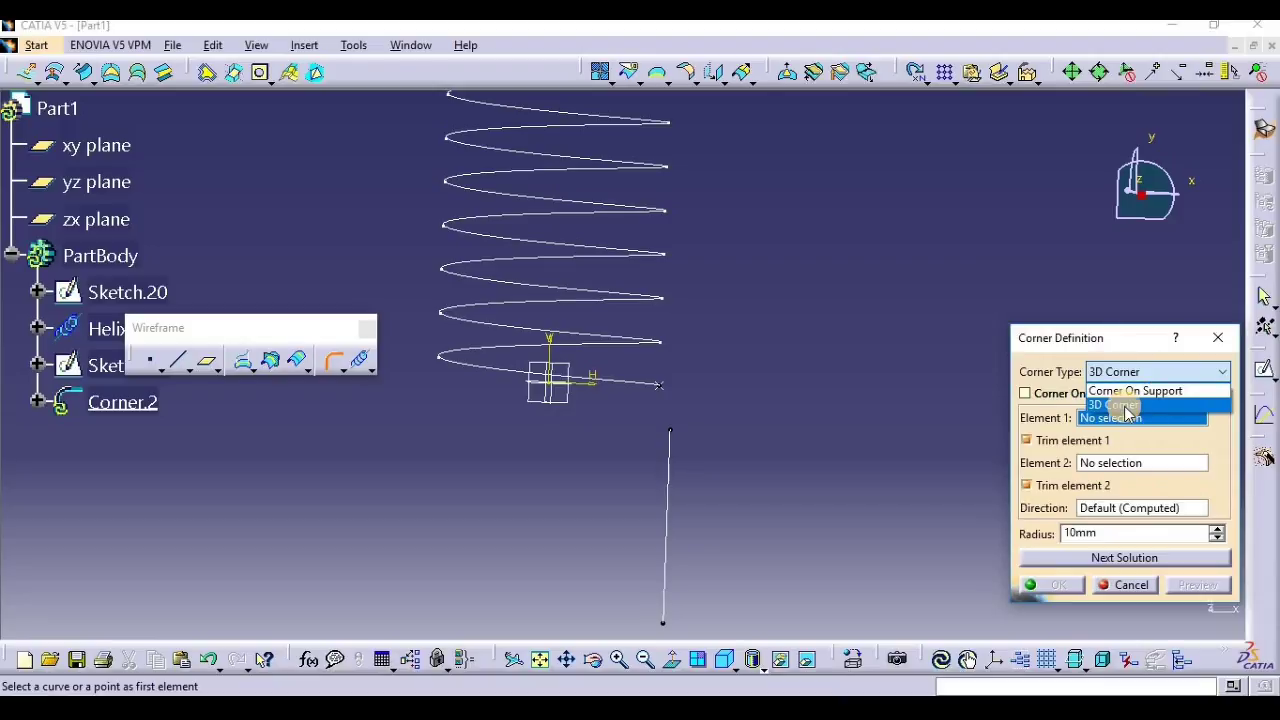
{"action": "left_click", "coordinate": [1097, 410]}
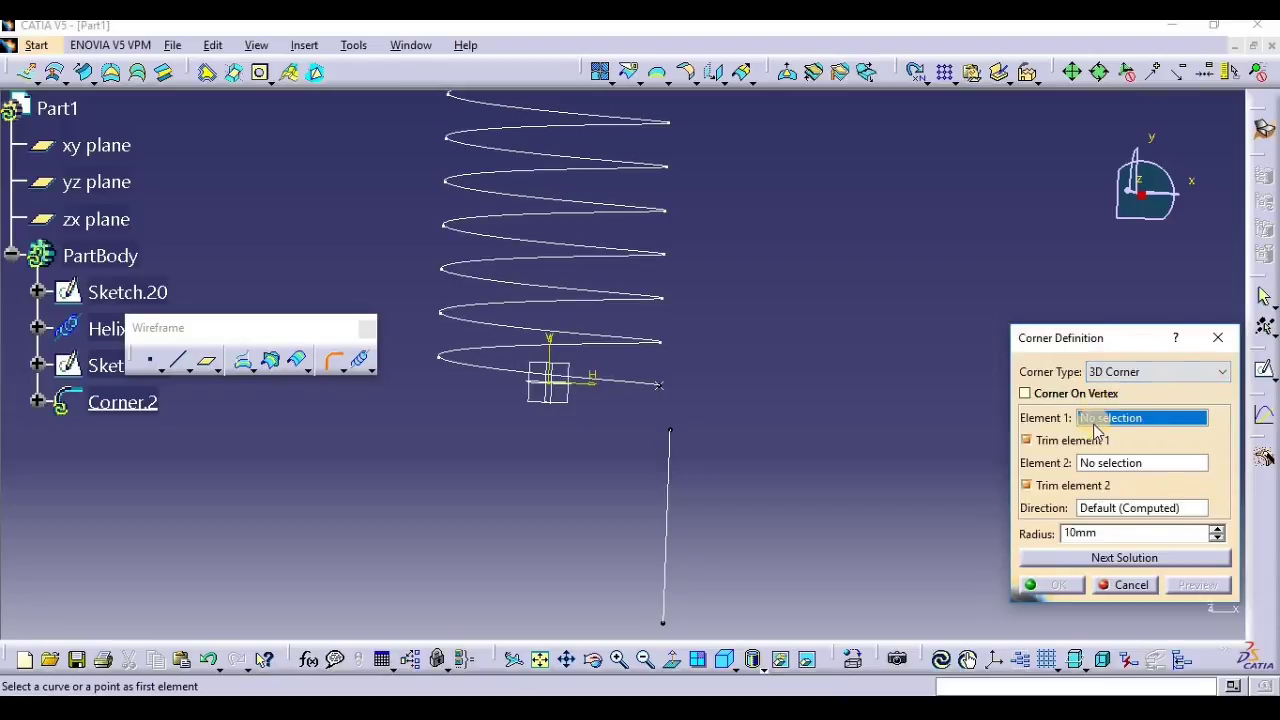
Try the Corner On Support type with element trimming off and a radius of 0, and return to 3D Corner.
{"action": "left_click", "coordinate": [1027, 441]}
{"action": "left_click", "coordinate": [1150, 372]}
{"action": "left_click", "coordinate": [1143, 396]}
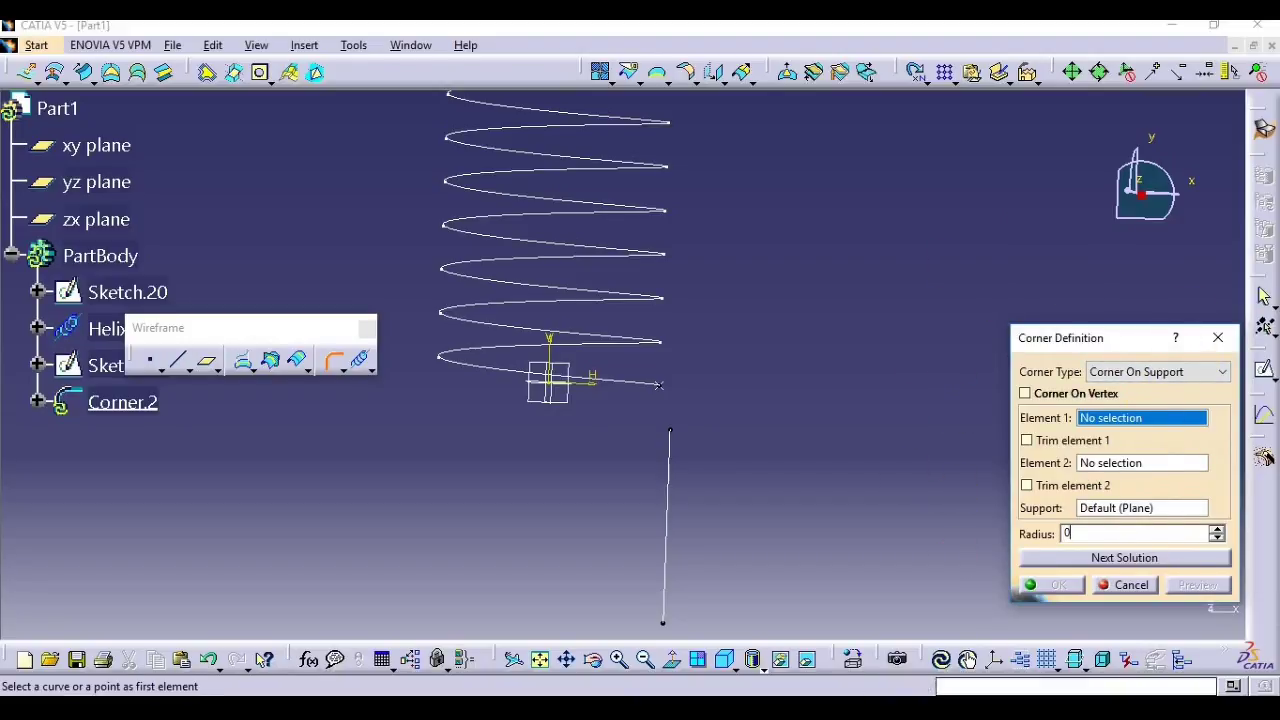
{"action": "left_click", "coordinate": [1189, 372]}
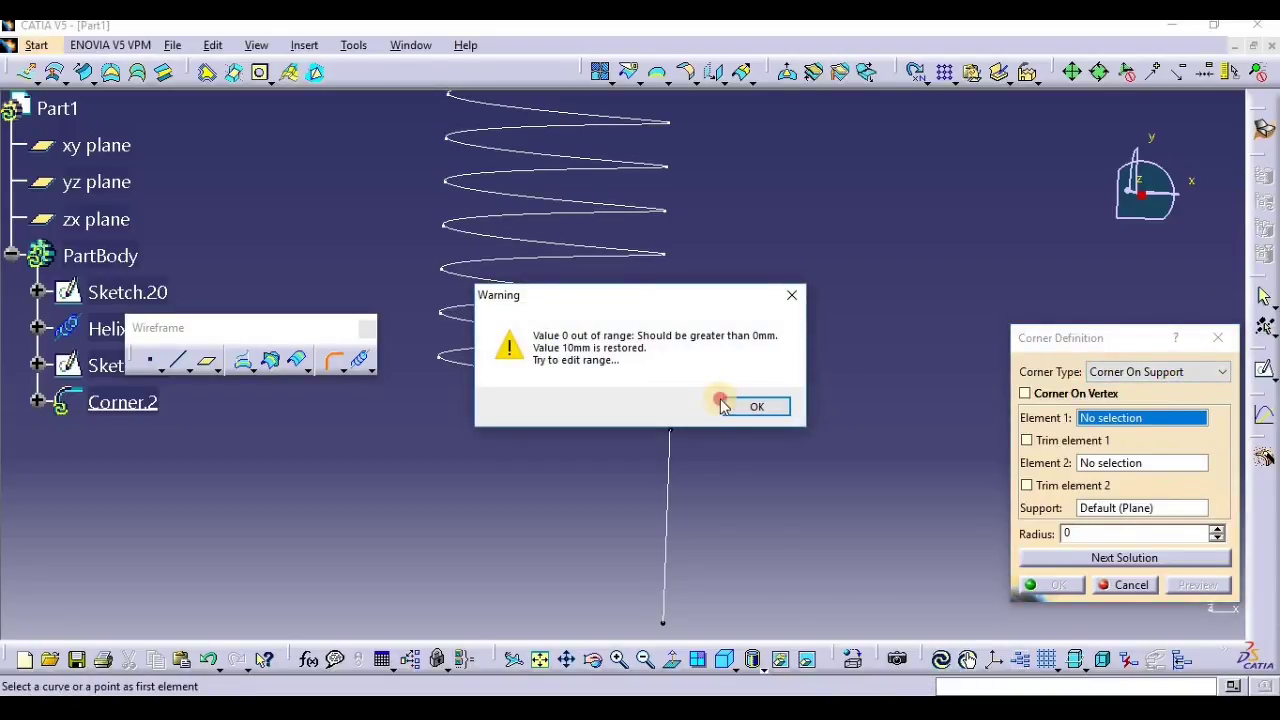
{"action": "left_click", "coordinate": [770, 408]}
{"action": "left_click", "coordinate": [1160, 372]}
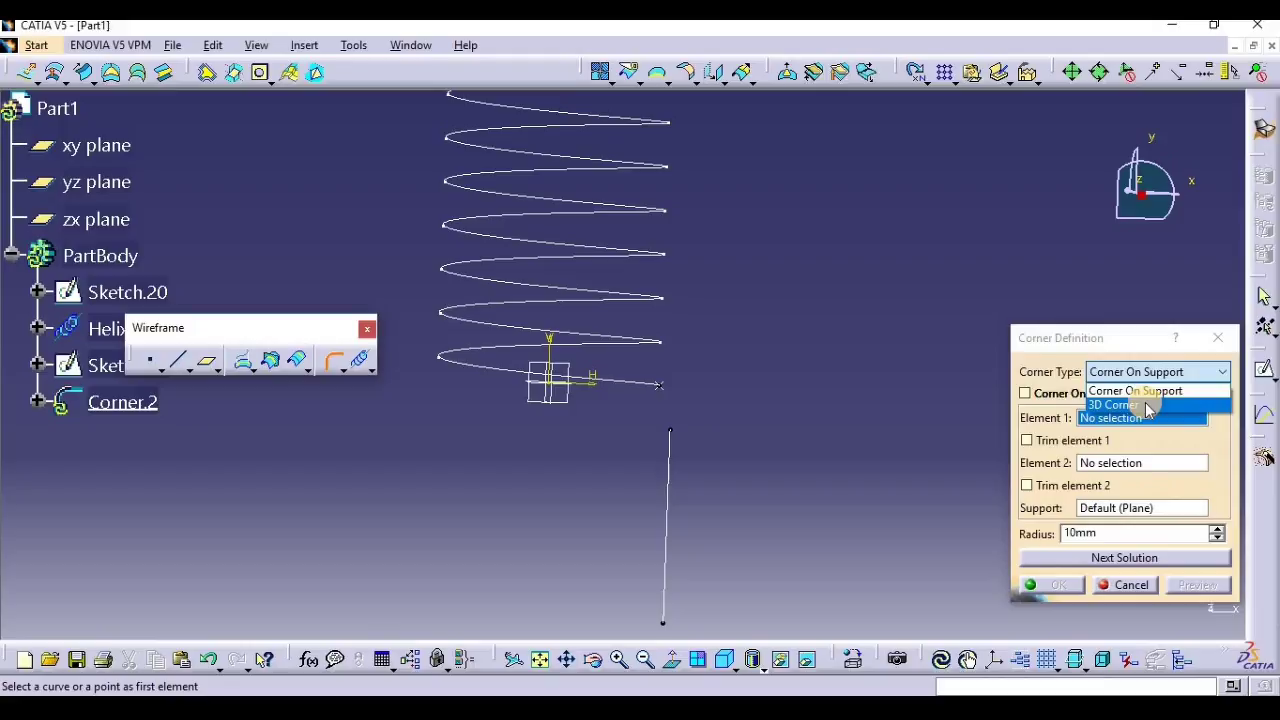
{"action": "left_click", "coordinate": [1145, 406]}
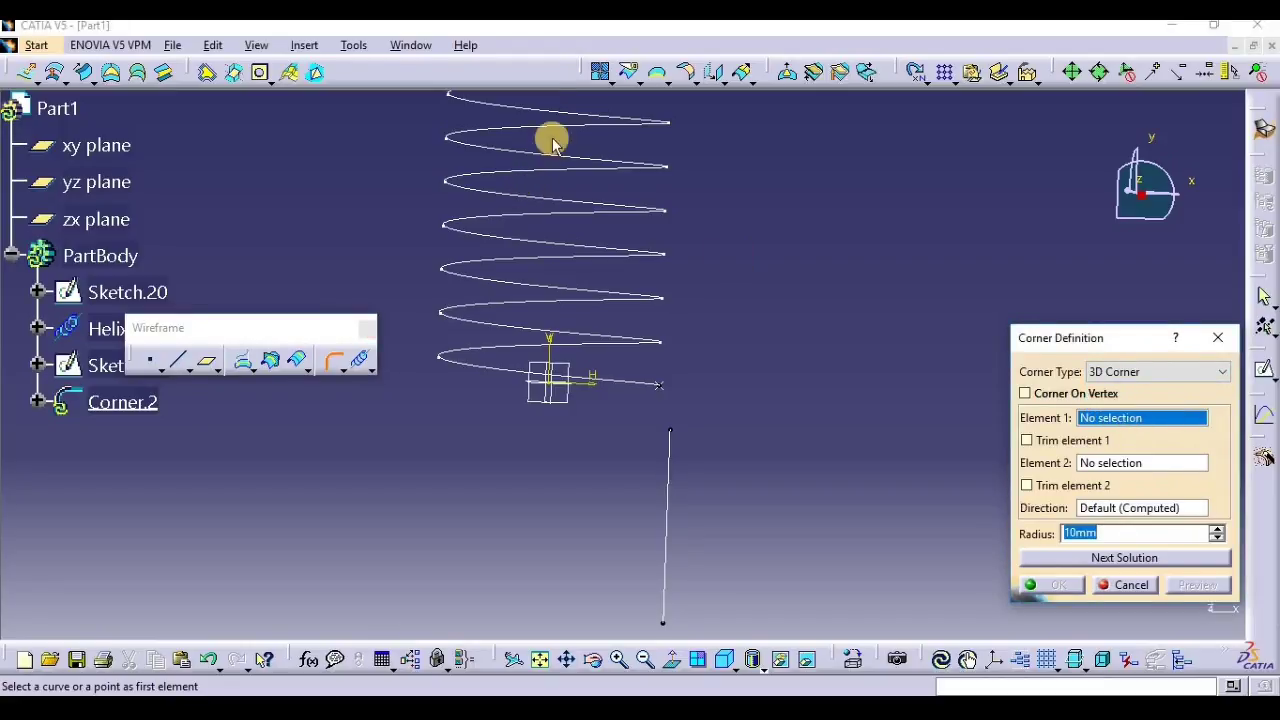
Set the helix as the corner's first element and the sketched line as its second, trimming both elements.
{"action": "left_click", "coordinate": [108, 330]}
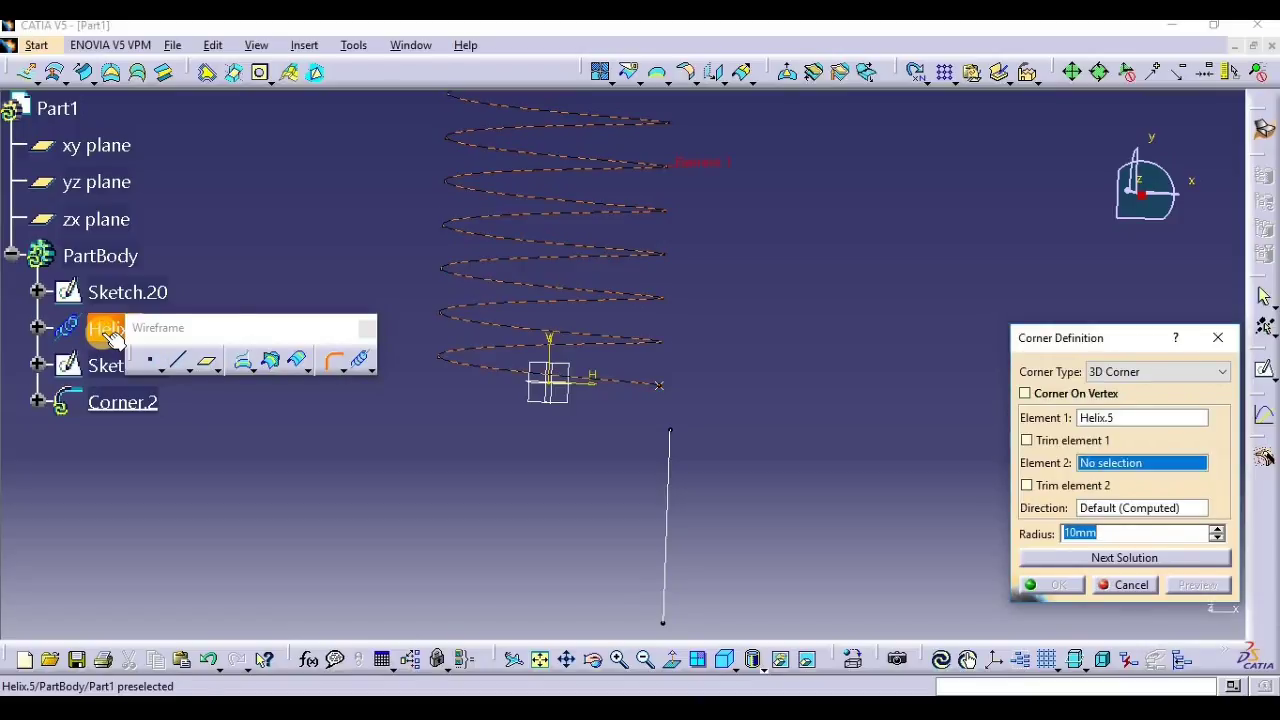
{"action": "left_click", "coordinate": [1026, 440]}
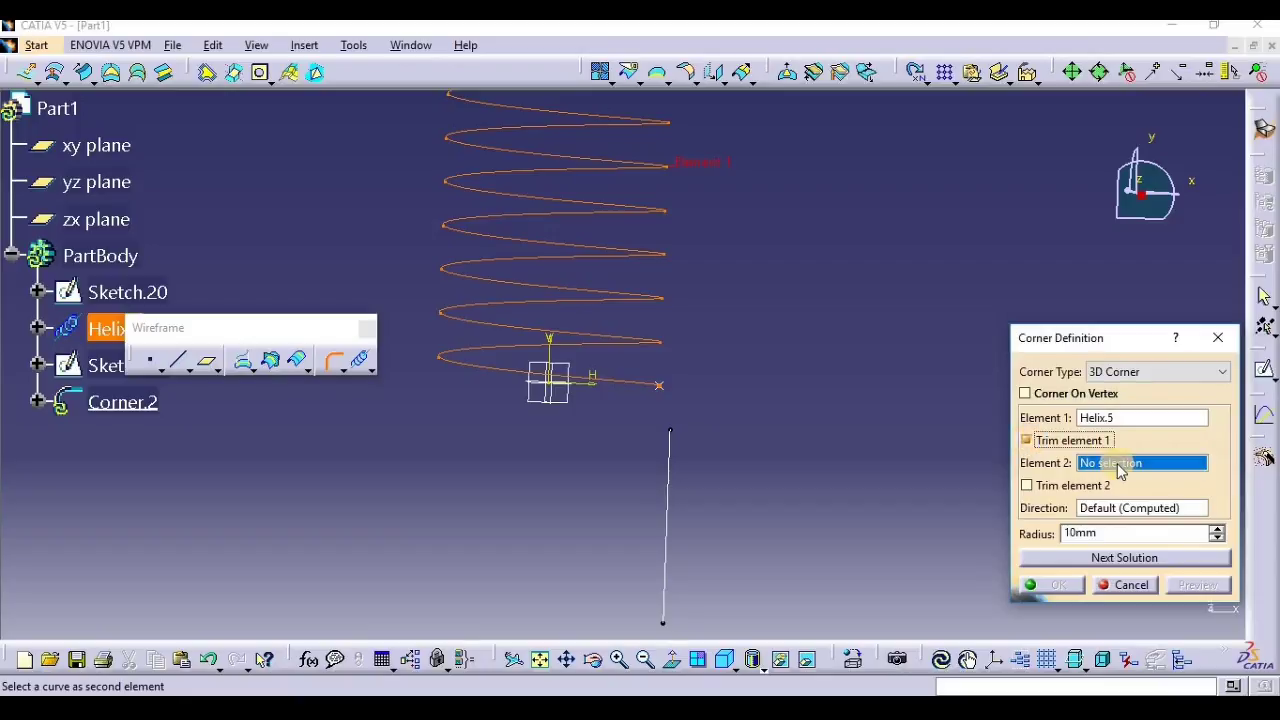
{"action": "left_click", "coordinate": [668, 512]}
{"action": "left_click", "coordinate": [743, 428]}
{"action": "left_click", "coordinate": [1028, 487]}
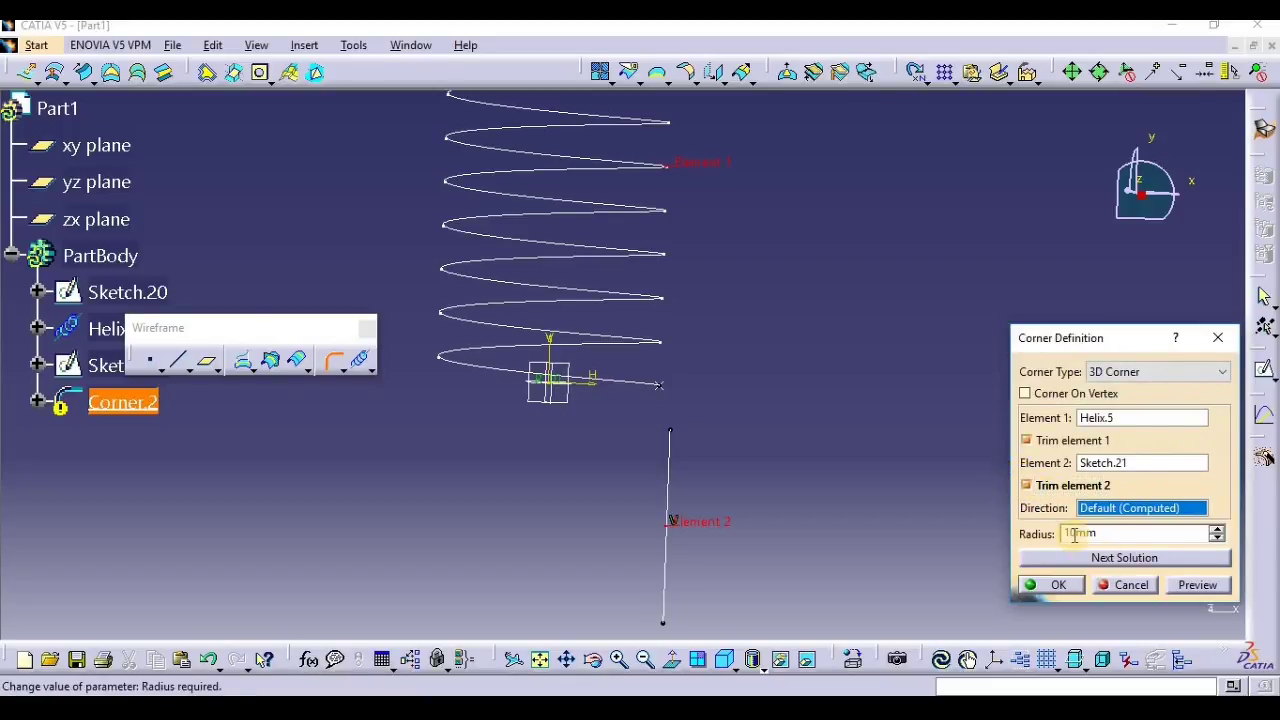
Try to preview the helix-to-line corner with radii of 10 mm and 5 mm.
{"action": "left_click", "coordinate": [1195, 586]}
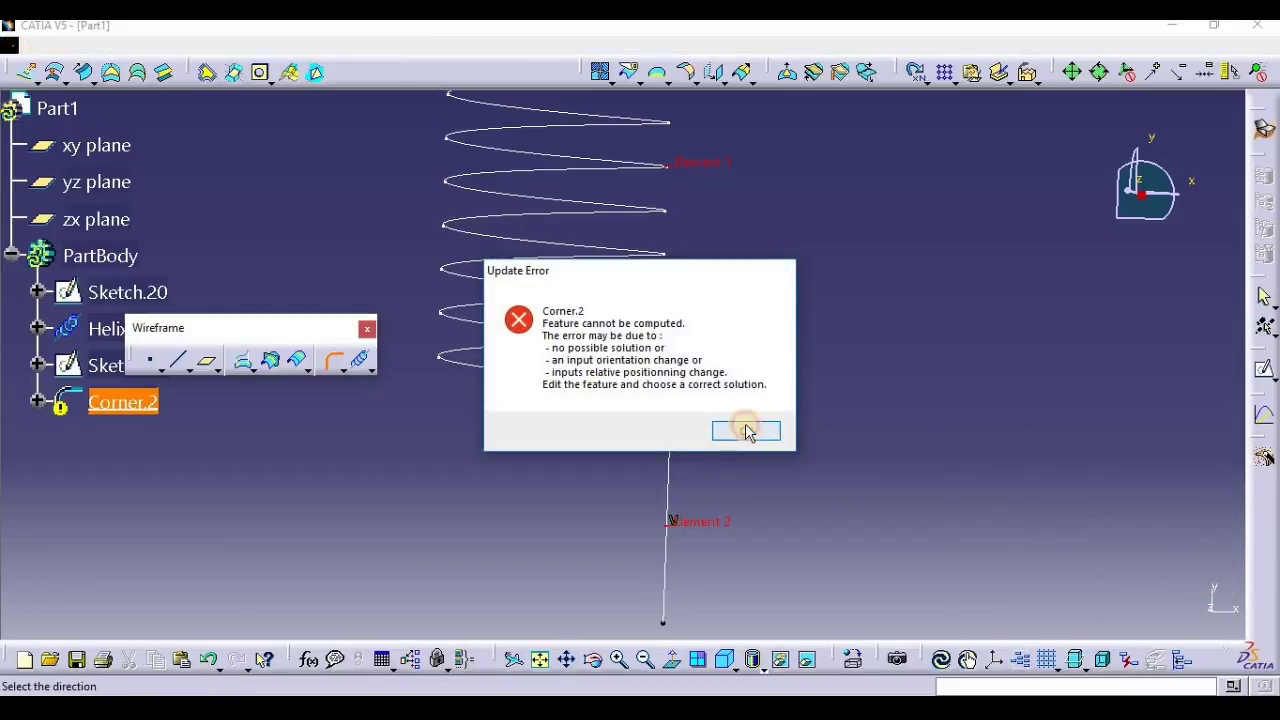
{"action": "left_click", "coordinate": [746, 431]}
{"action": "left_click", "coordinate": [989, 530]}
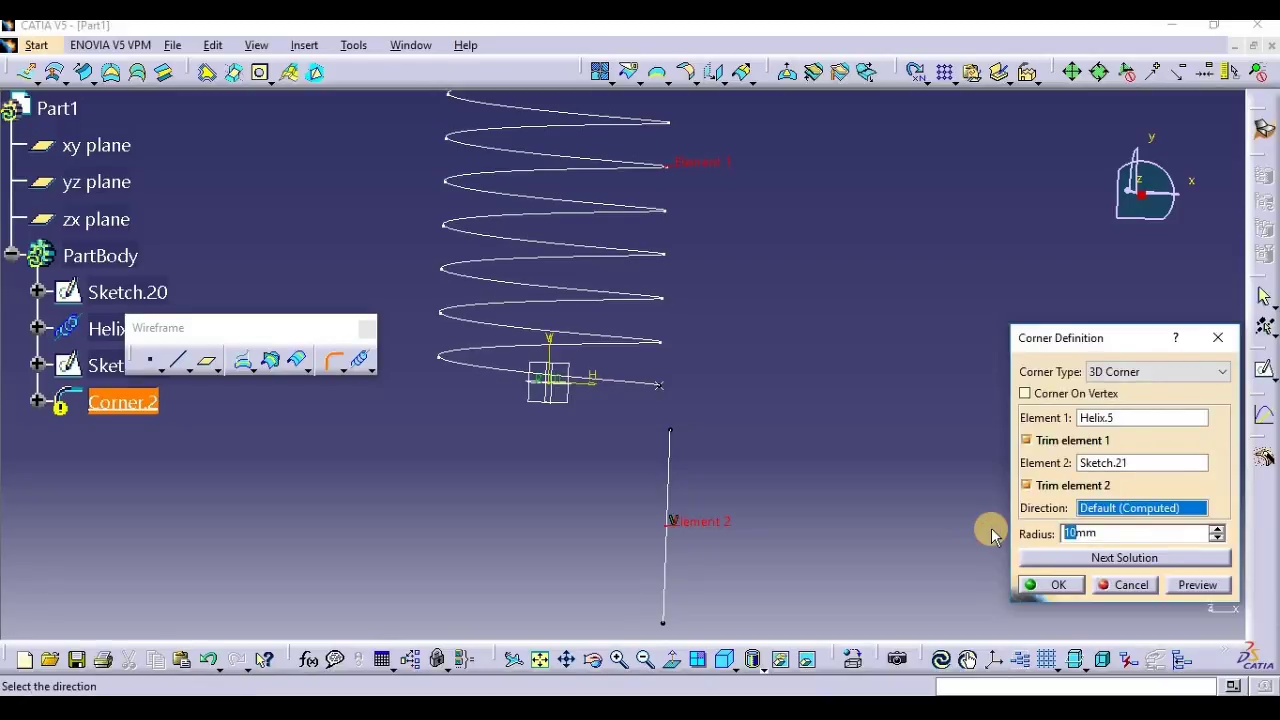
{"action": "type", "text": "5"}
{"action": "left_click", "coordinate": [1195, 586]}
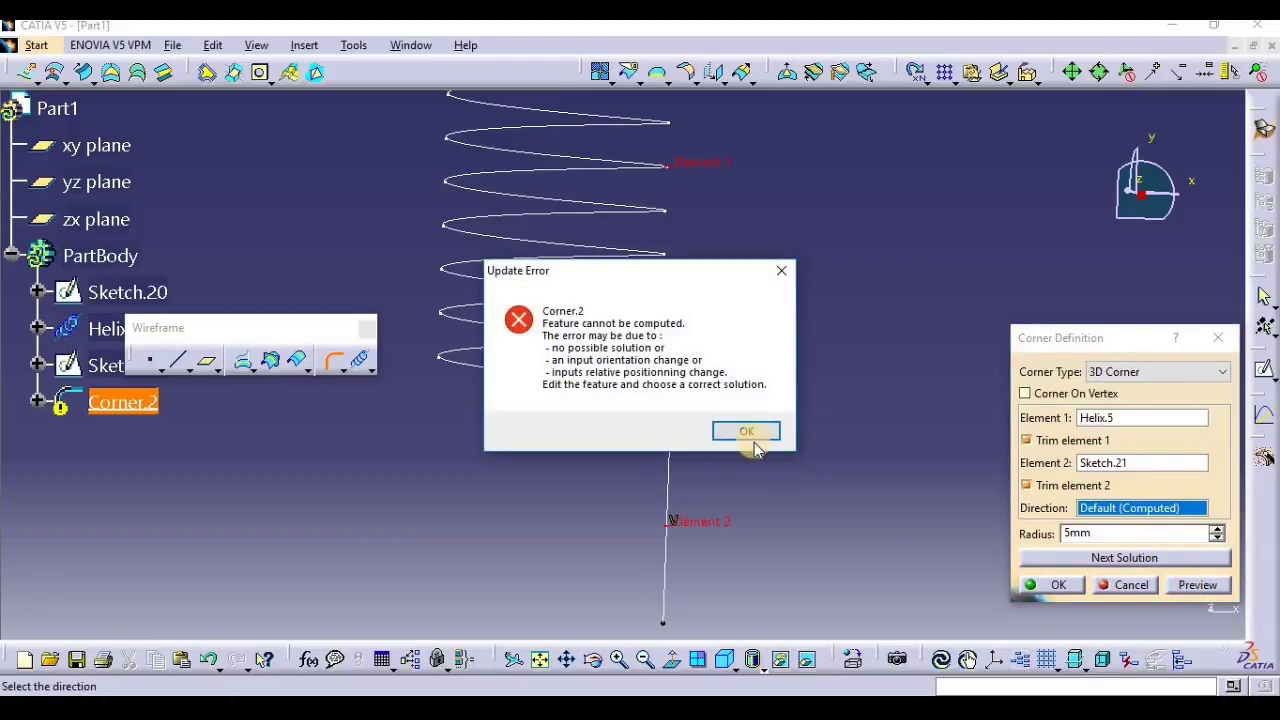
{"action": "left_click", "coordinate": [747, 432]}
Set the corner radius to 15 mm and preview the result.
{"action": "left_click", "coordinate": [1068, 533]}
{"action": "left_click", "coordinate": [945, 535]}
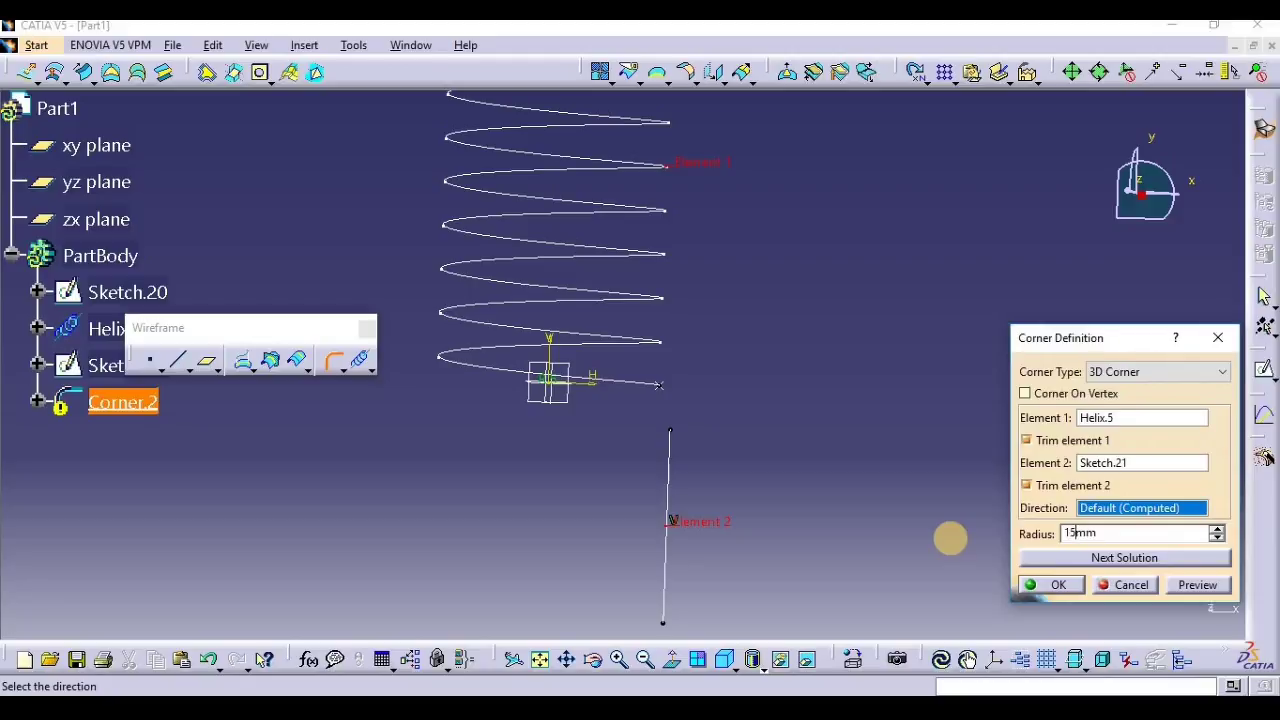
{"action": "left_click", "coordinate": [1199, 588]}
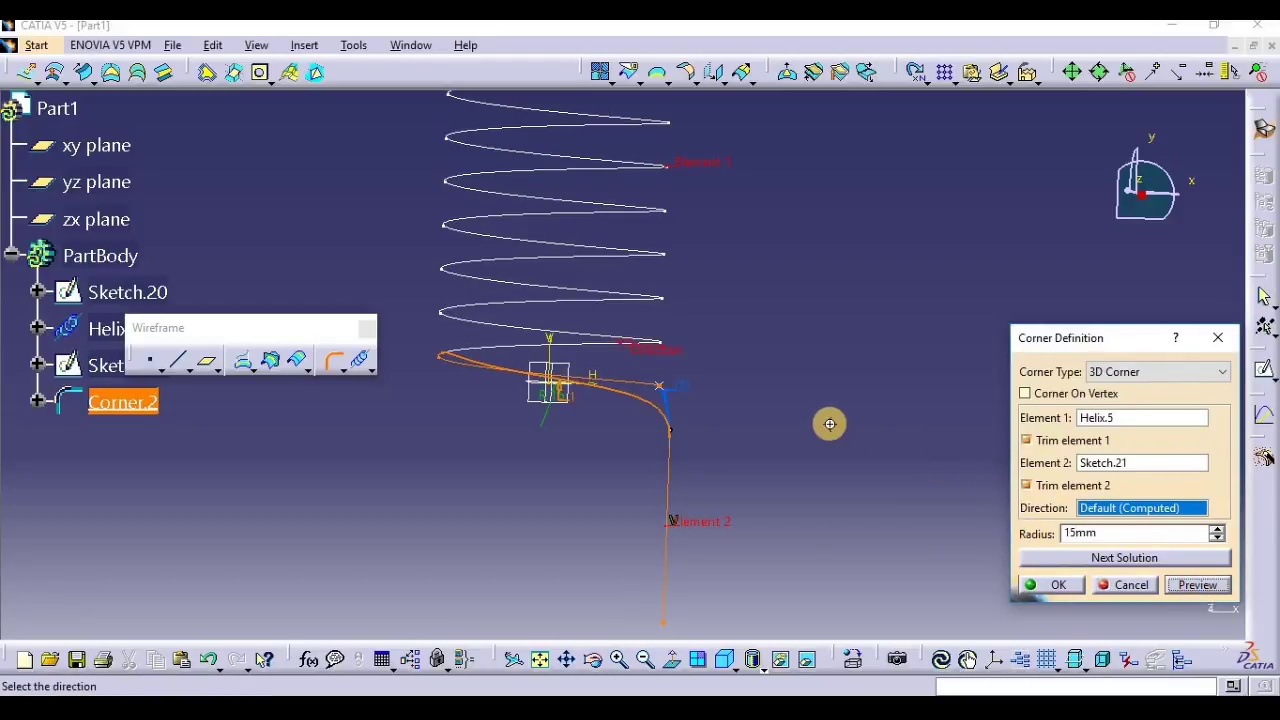
Choose corner solution 2, which joins the line close to the helix's starting point, and create the corner.
{"action": "middle_click_drag", "start_coordinate": [851, 354], "coordinate": [700, 480]}
{"action": "middle_click_drag", "start_coordinate": [666, 520], "coordinate": [864, 507]}
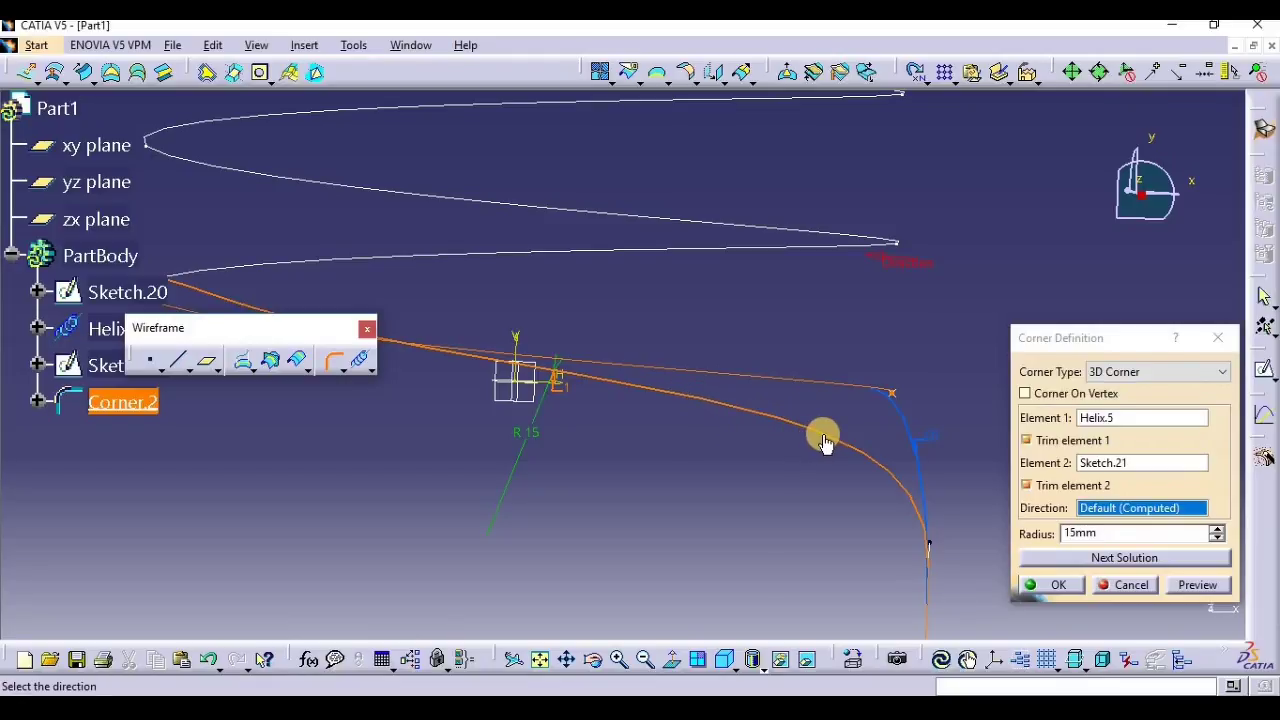
{"action": "left_click", "coordinate": [921, 478]}
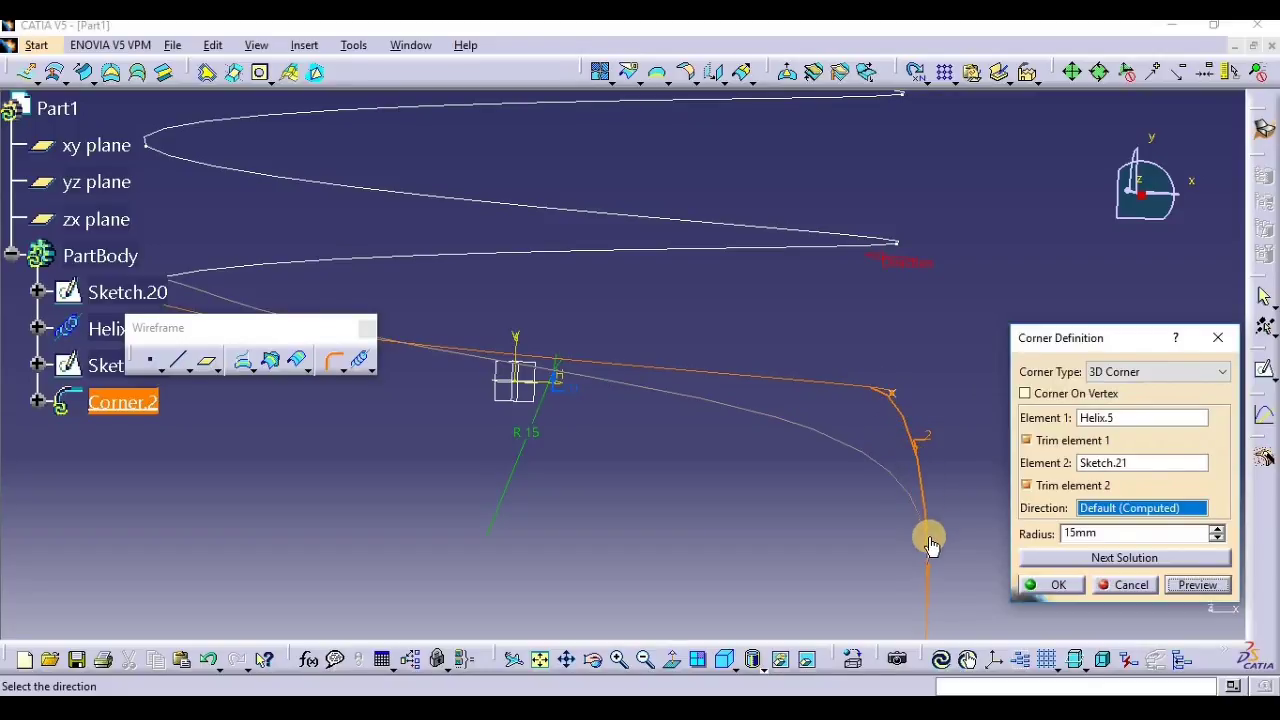
{"action": "left_click", "coordinate": [1190, 587]}
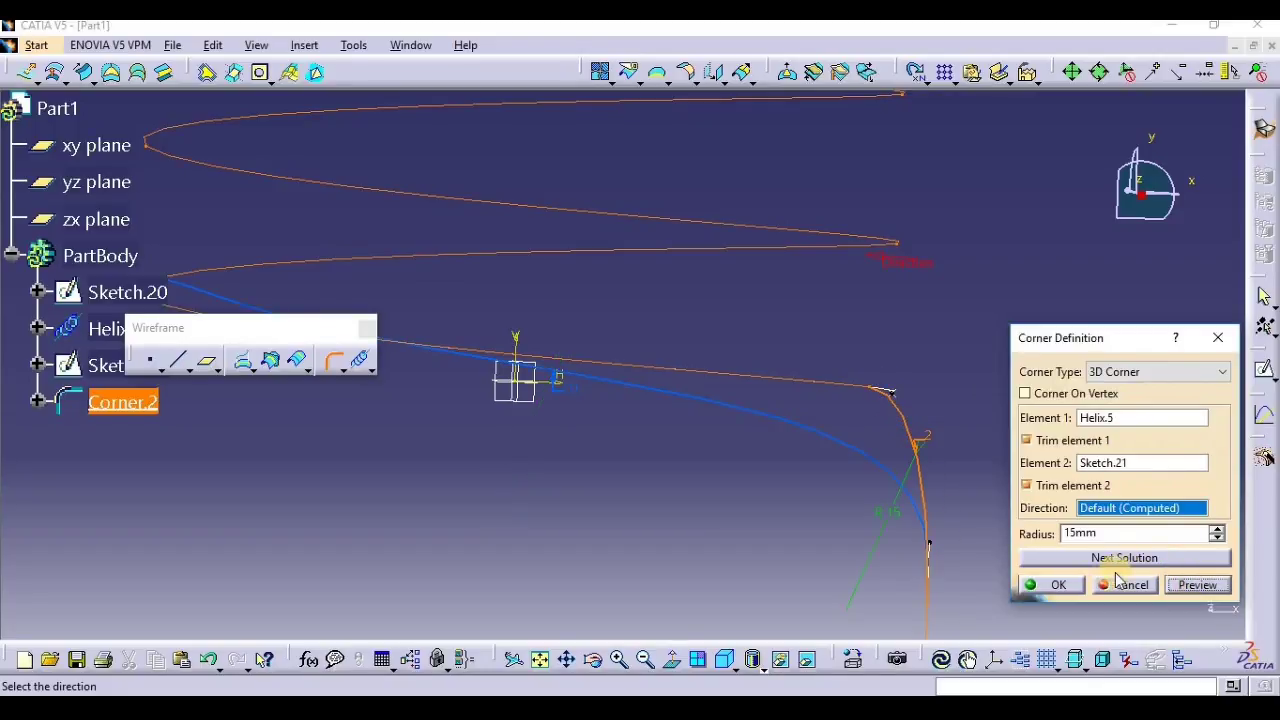
{"action": "left_click", "coordinate": [1050, 583]}
{"action": "middle_click_drag", "start_coordinate": [1020, 517], "coordinate": [954, 513]}
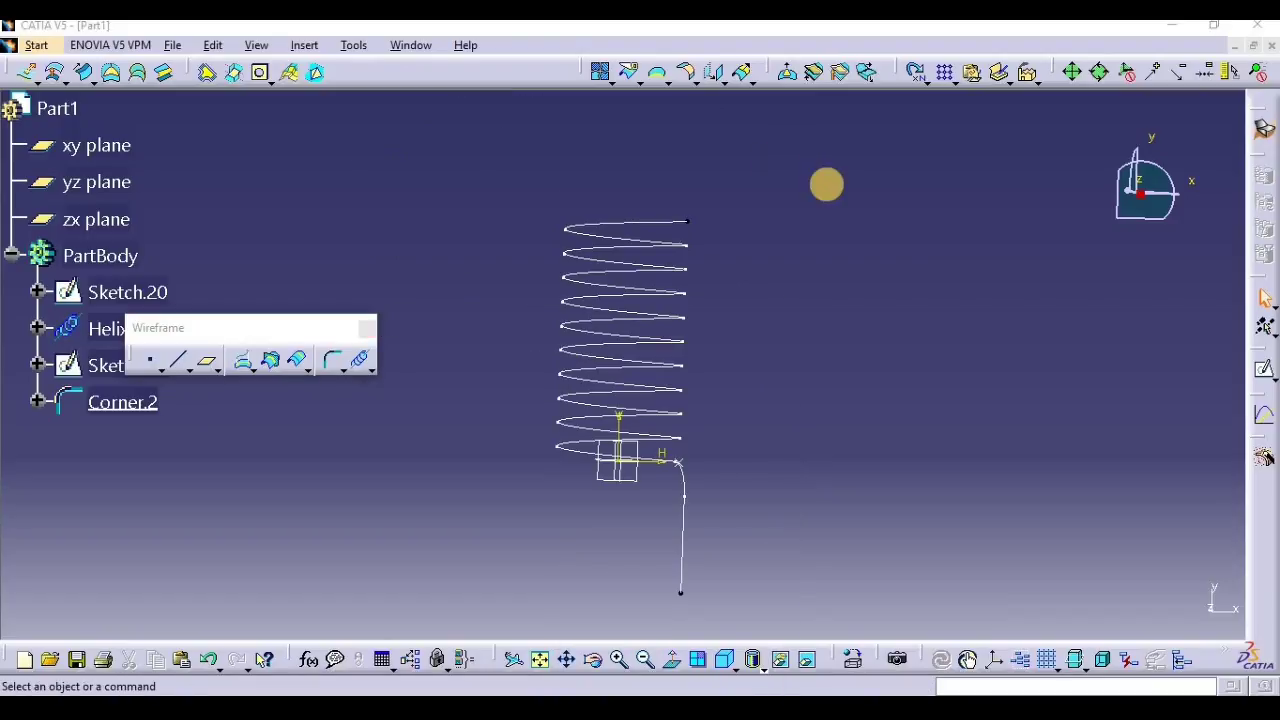
Delete the helix, the corner, and the point and line sketches together.
{"action": "left_click", "coordinate": [346, 377]}
{"action": "left_click", "coordinate": [340, 370]}
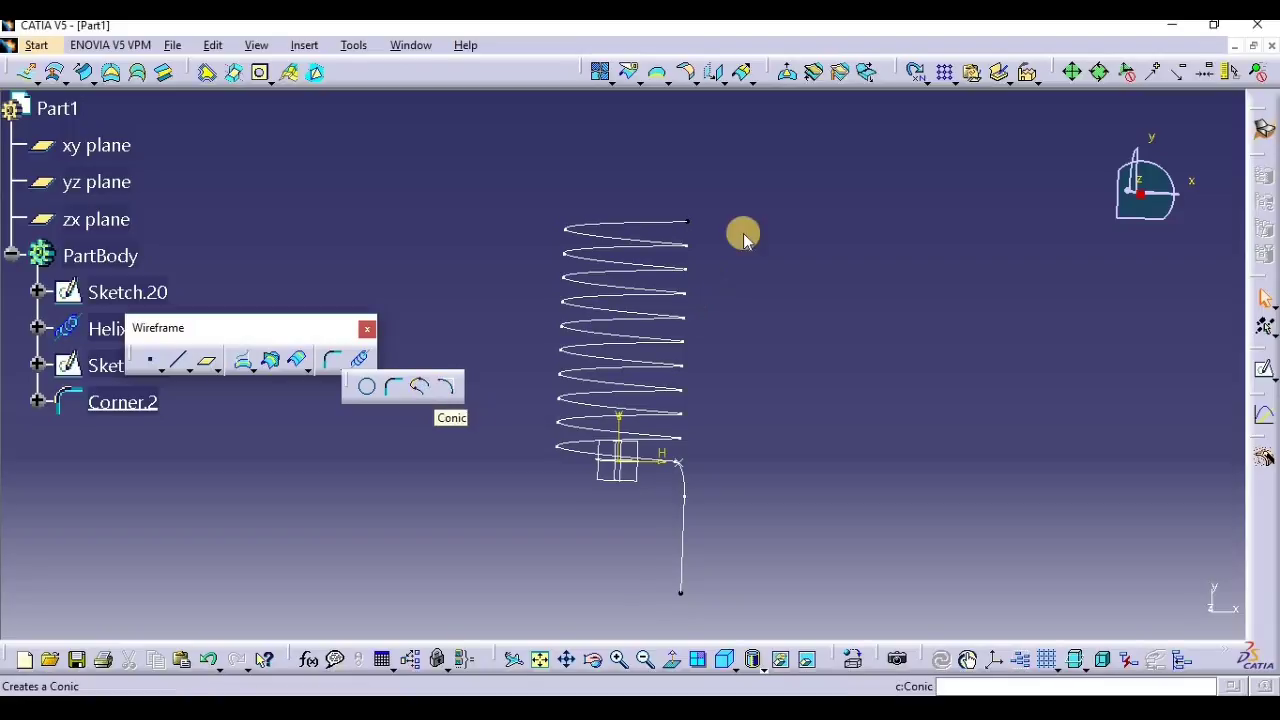
{"action": "left_click_drag", "start_coordinate": [794, 187], "coordinate": [517, 618]}
{"action": "key", "text": "Delete"}
{"action": "key", "text": "Return"}
Sketch an open five-point spline loop on the xy plane above the origin, leaving a gap between its ends, and exit the sketch.
{"action": "left_click", "coordinate": [80, 142]}
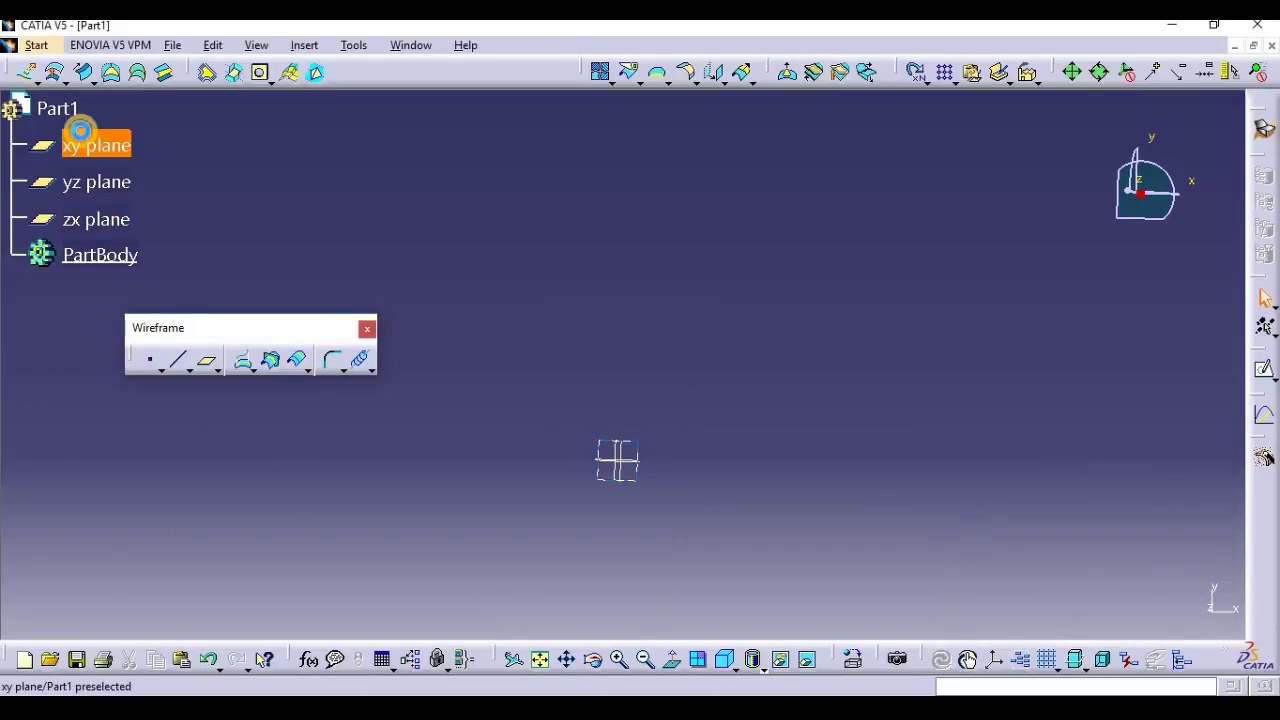
{"action": "left_click", "coordinate": [1264, 372]}
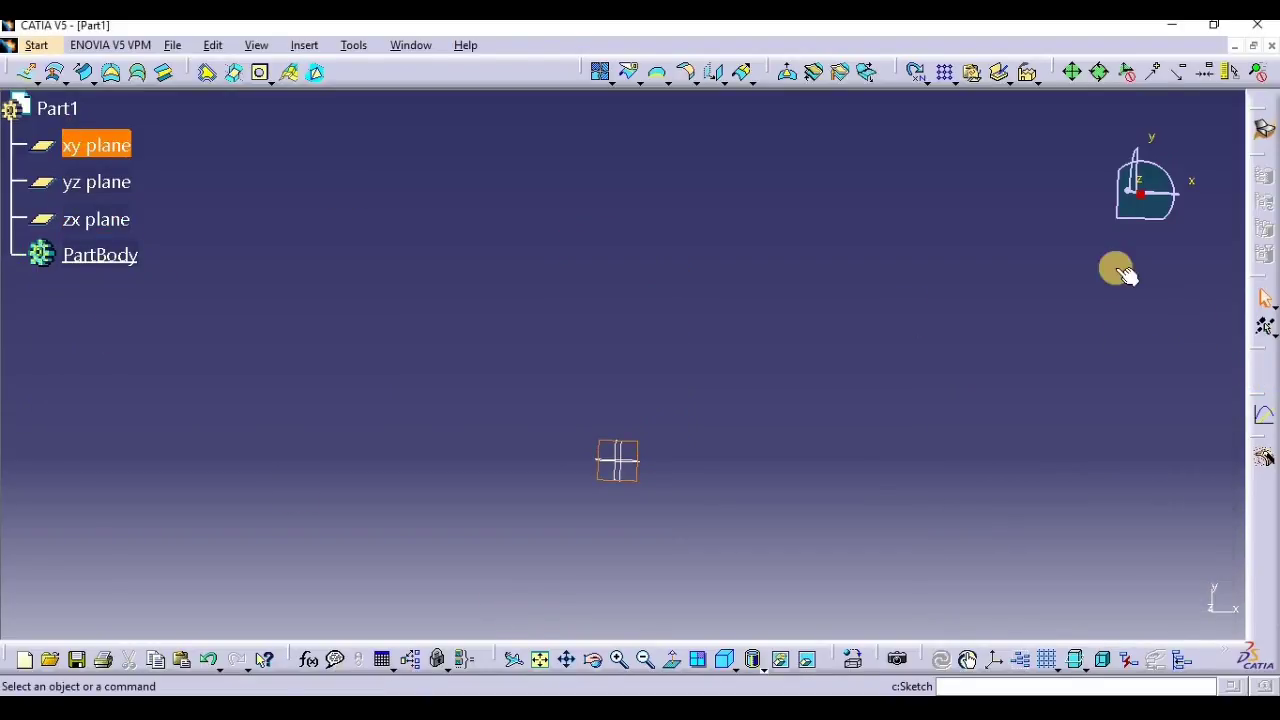
{"action": "left_click", "coordinate": [820, 72]}
{"action": "left_click", "coordinate": [803, 194]}
{"action": "left_click", "coordinate": [553, 229]}
{"action": "left_click", "coordinate": [801, 312]}
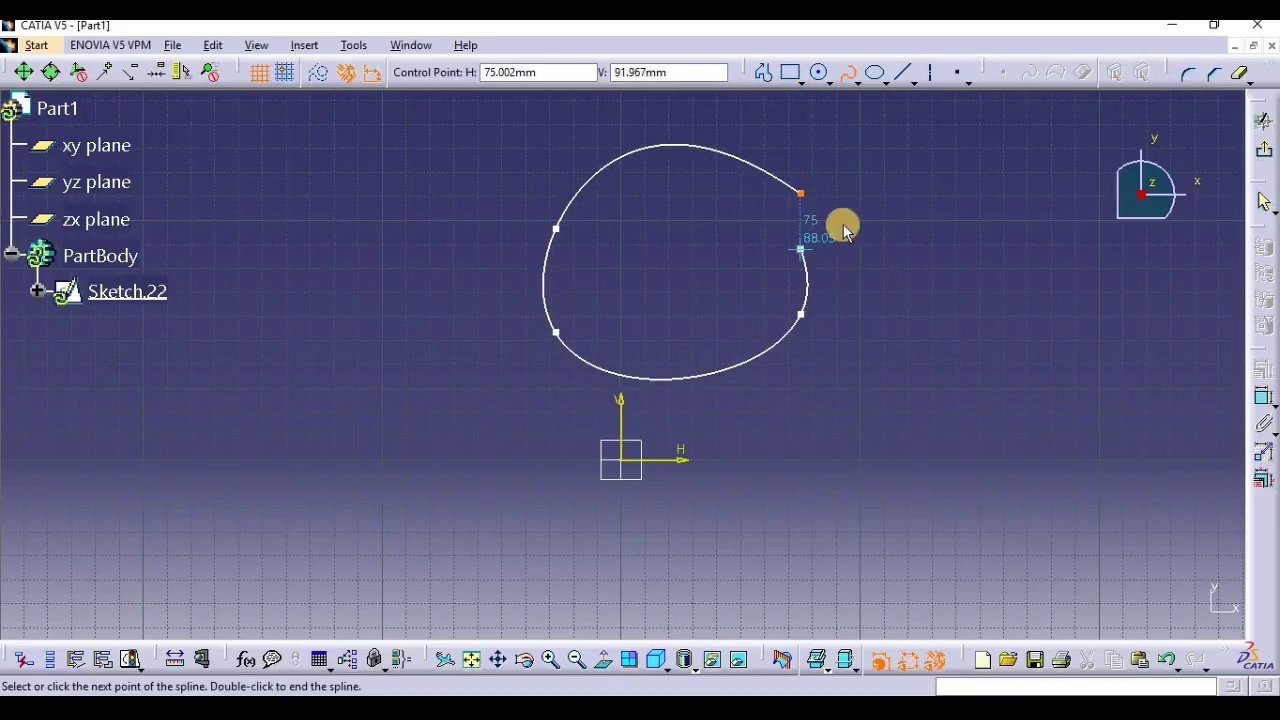
{"action": "left_click", "coordinate": [860, 231]}
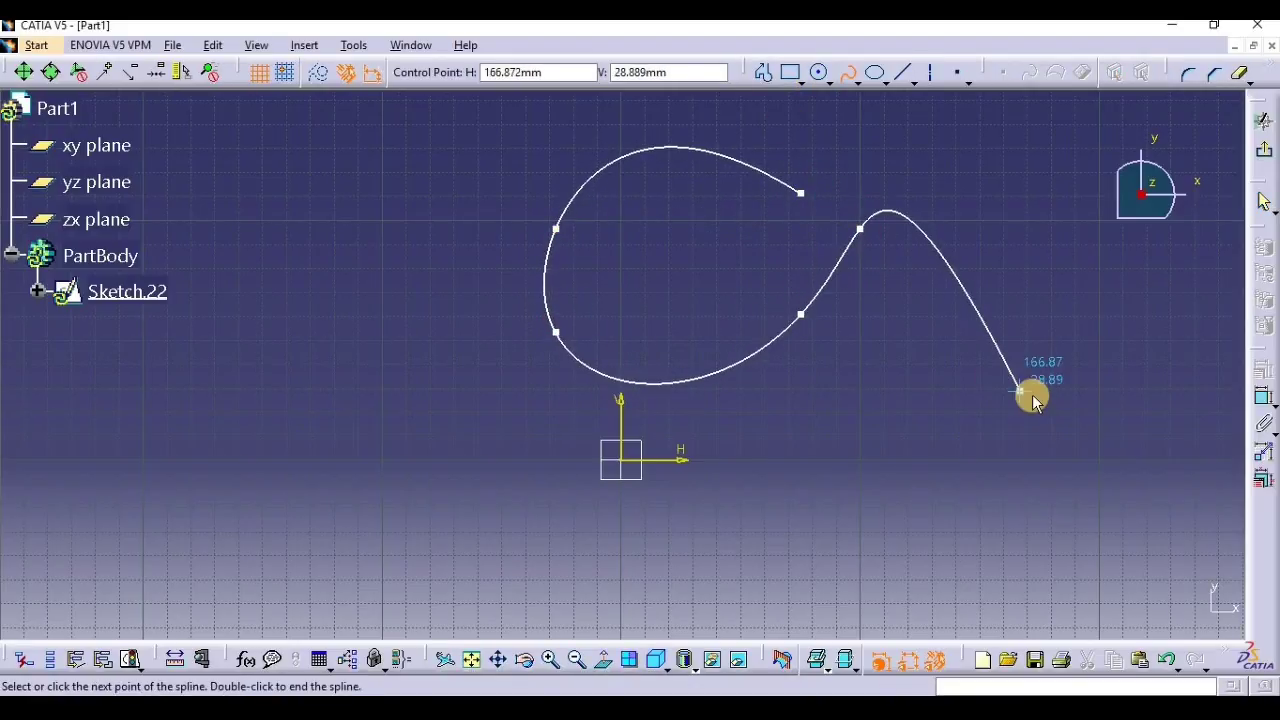
{"action": "key", "text": "Escape"}
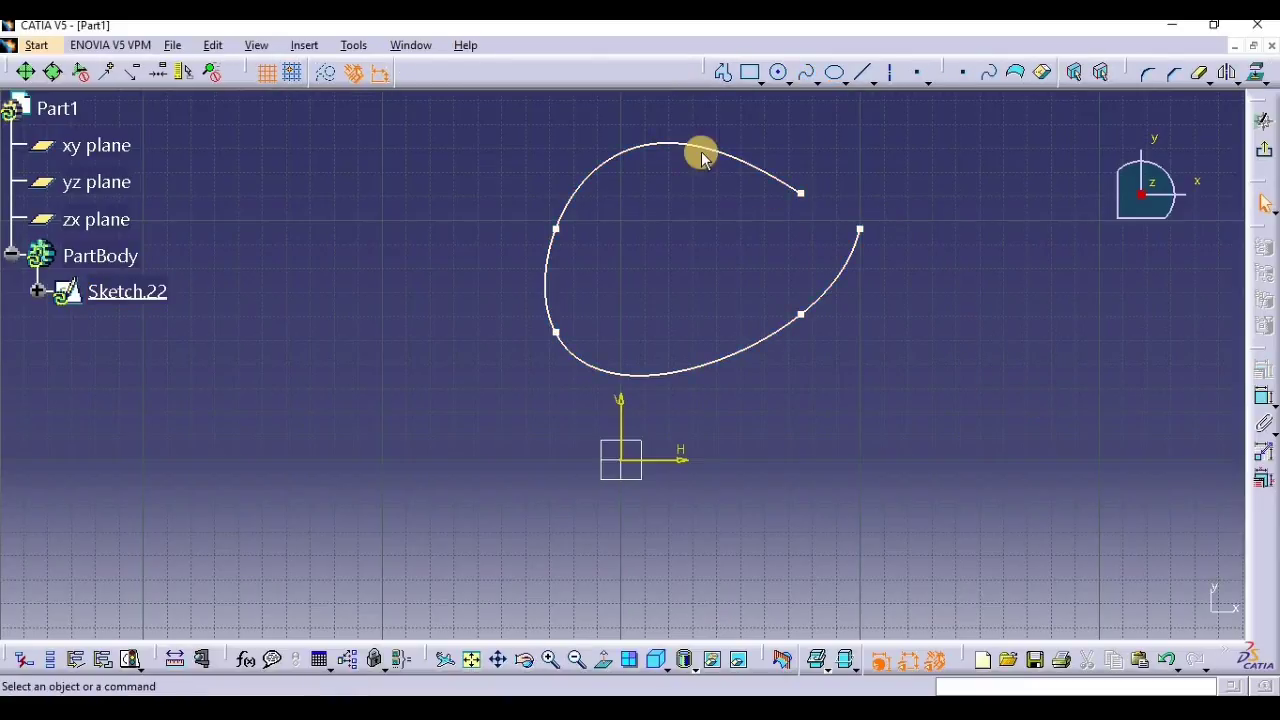
{"action": "left_click", "coordinate": [1263, 155]}
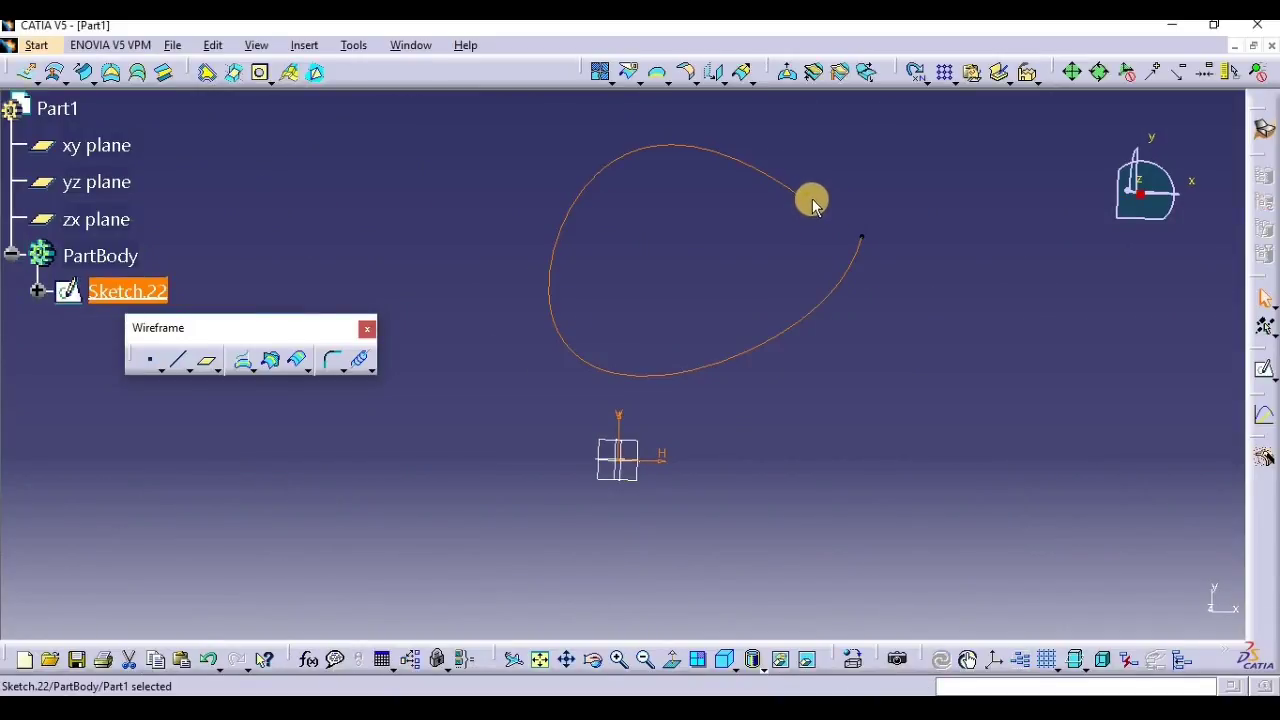
Define a Normal connect curve with tangency continuity between the spline's upper and lower open endpoints.
{"action": "left_click", "coordinate": [346, 370]}
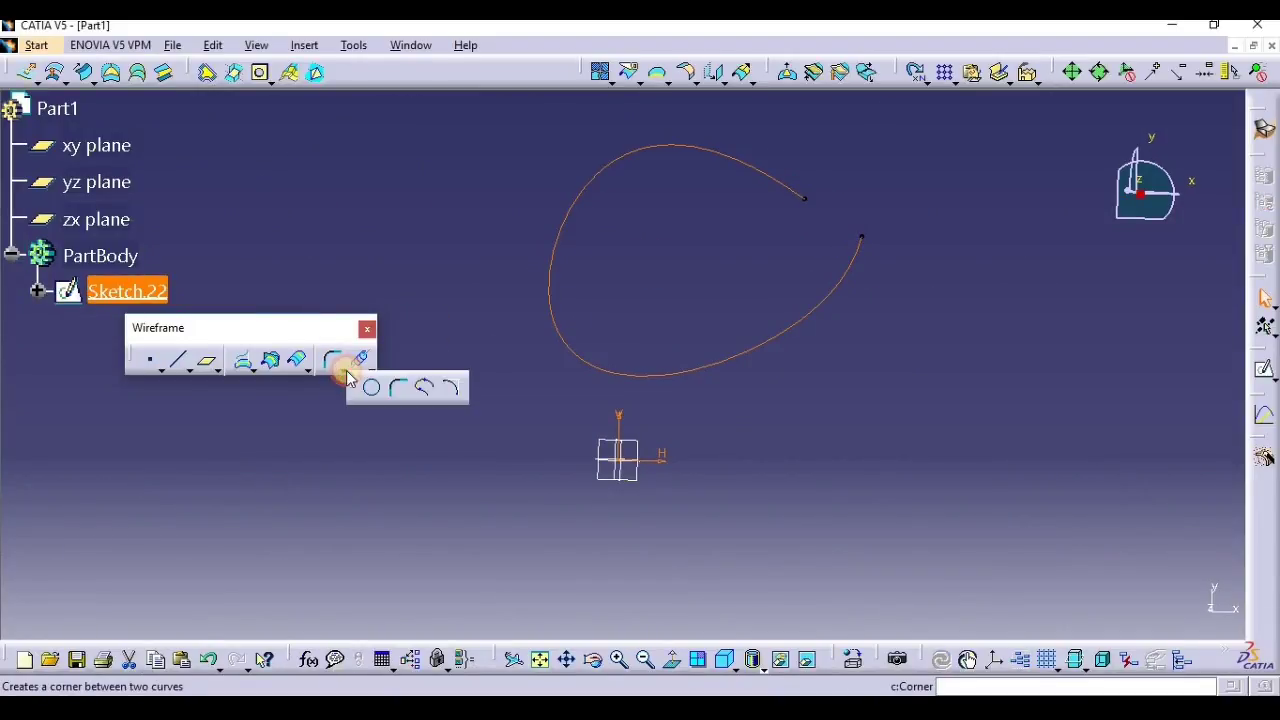
{"action": "left_click", "coordinate": [428, 390]}
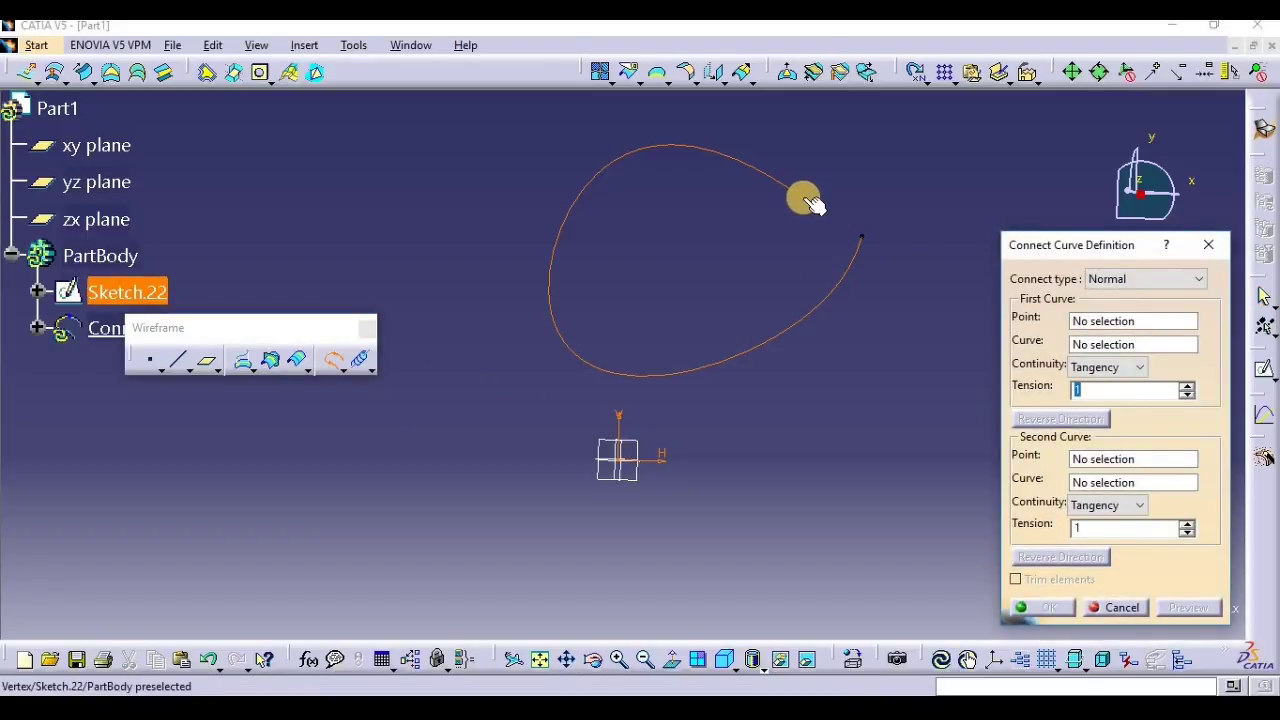
{"action": "left_click", "coordinate": [1099, 320]}
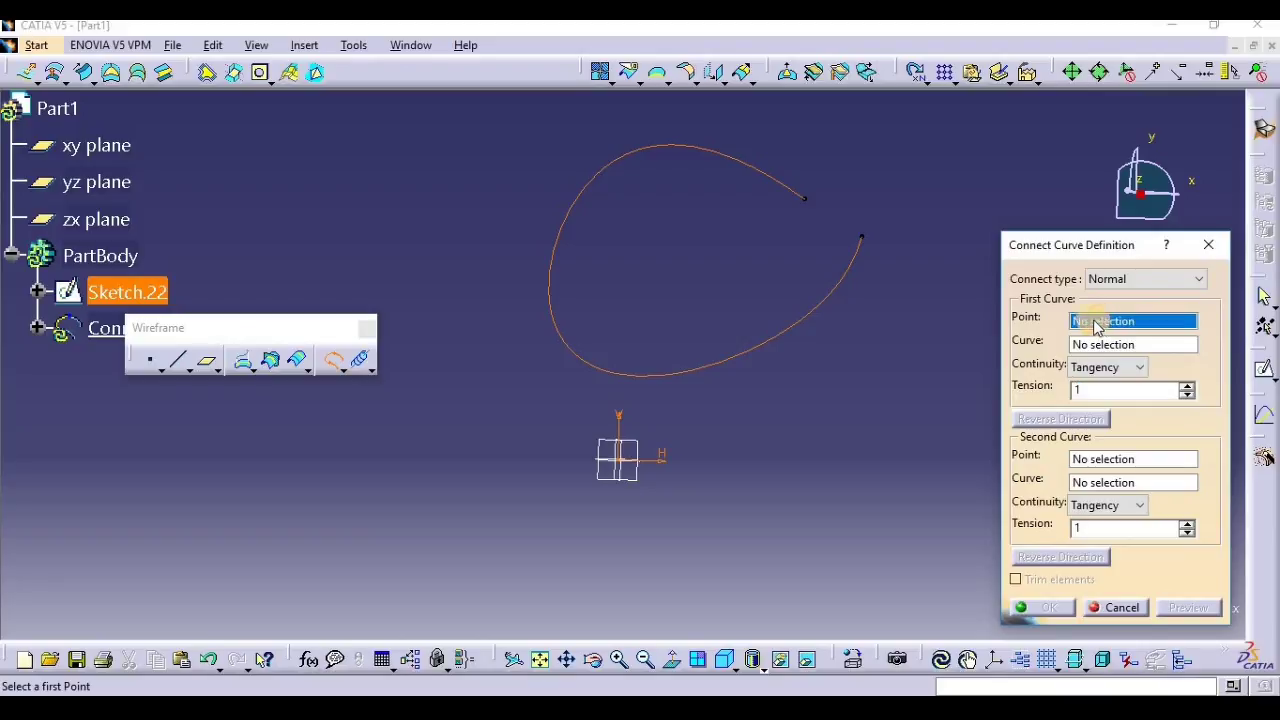
{"action": "left_click", "coordinate": [806, 203]}
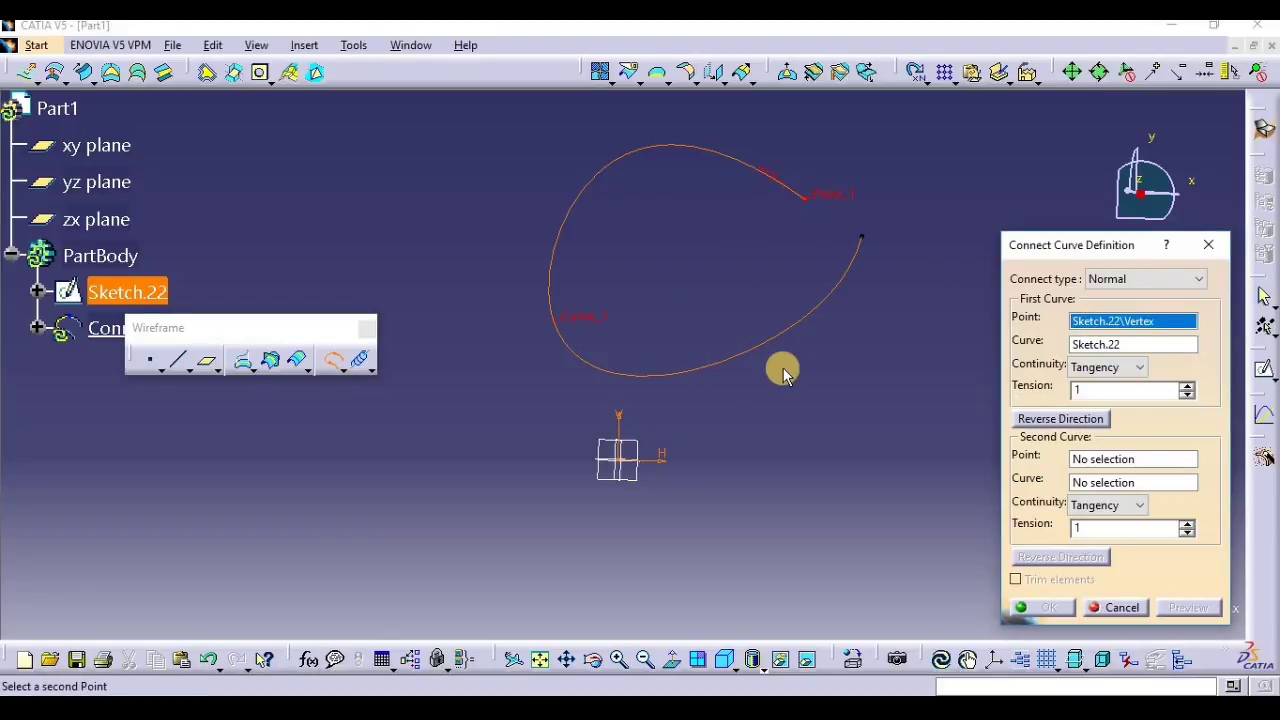
{"action": "left_click", "coordinate": [1108, 460]}
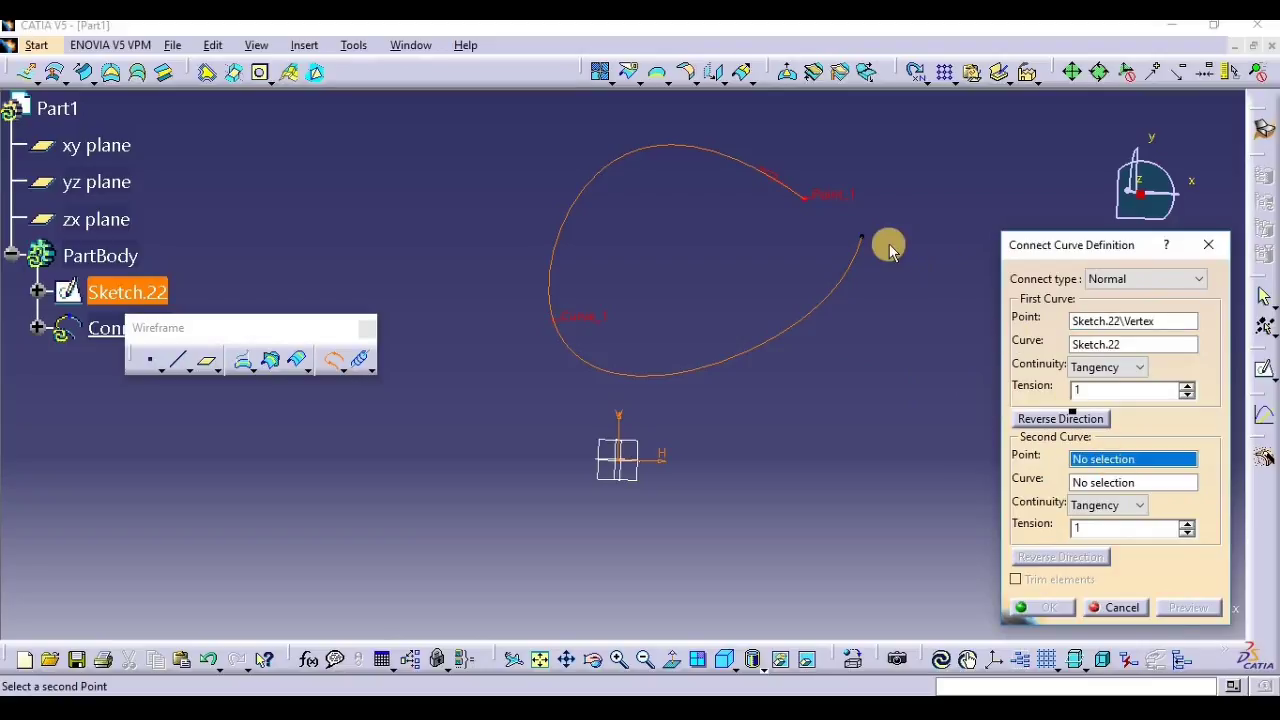
{"action": "left_click", "coordinate": [863, 236]}
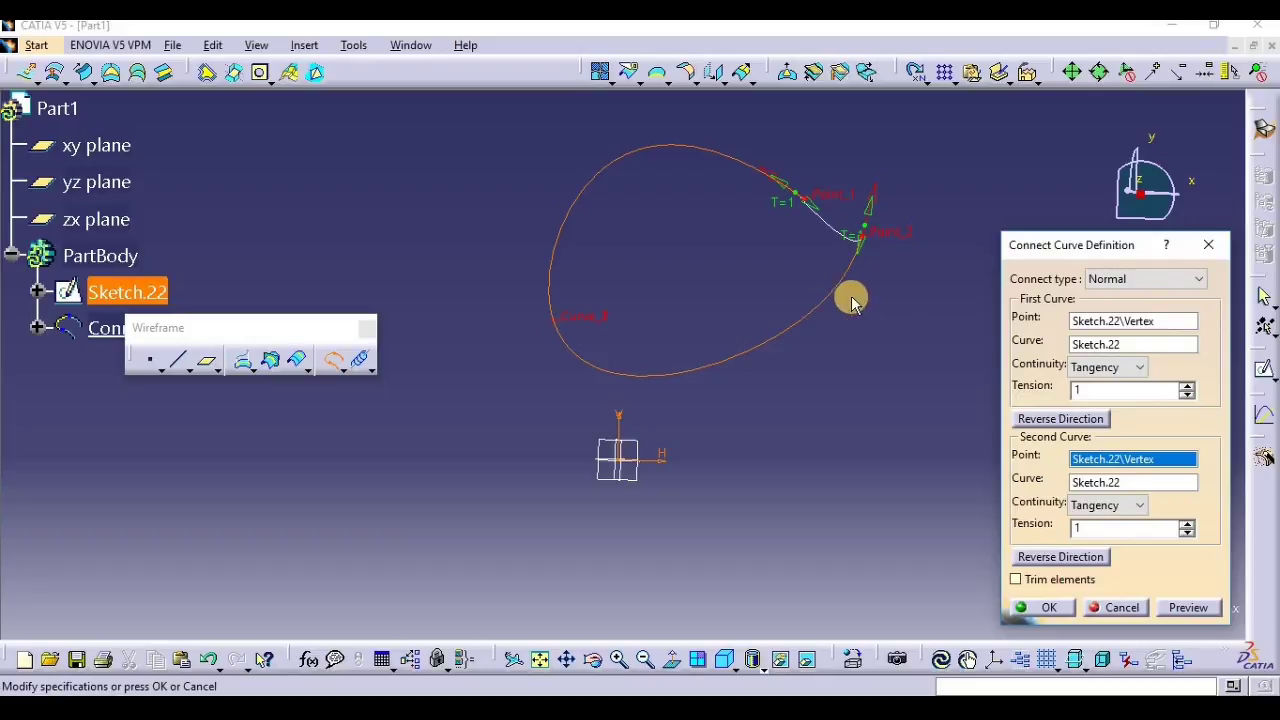
Reverse the connect curve's direction at both the first and second spline endpoints.
{"action": "middle_click_drag", "start_coordinate": [814, 283], "coordinate": [720, 420]}
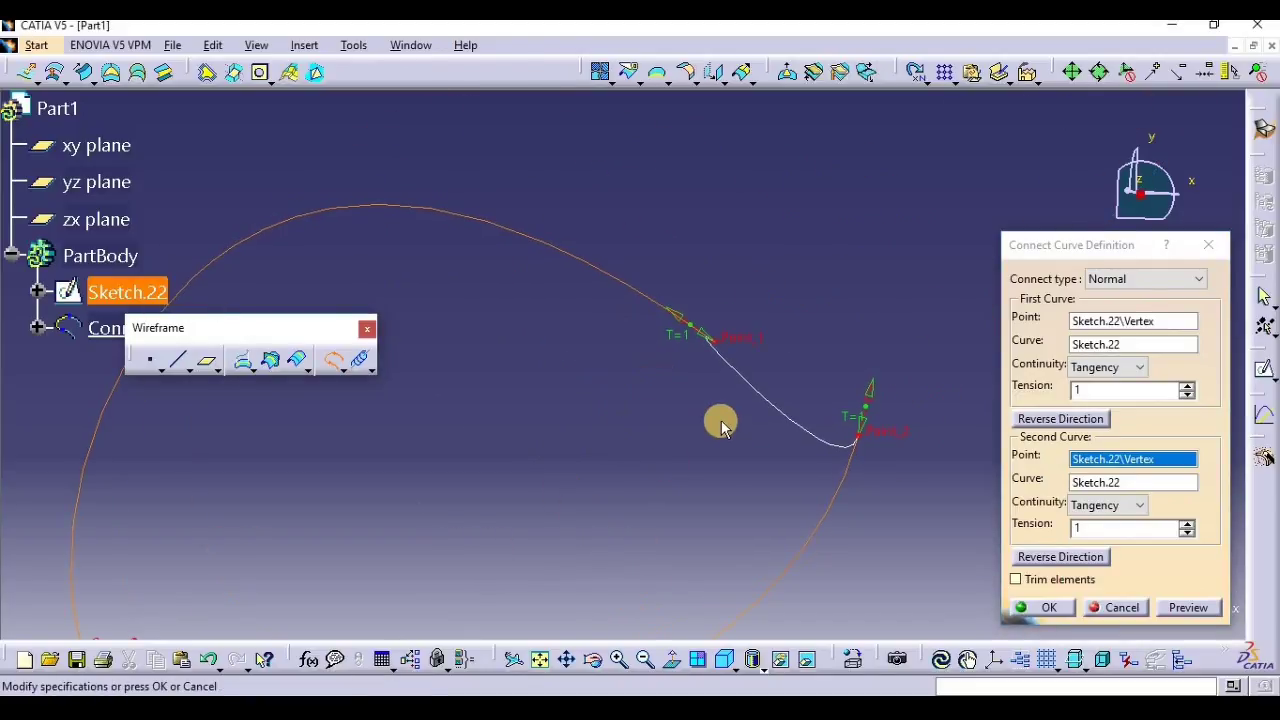
{"action": "left_click", "coordinate": [1038, 421]}
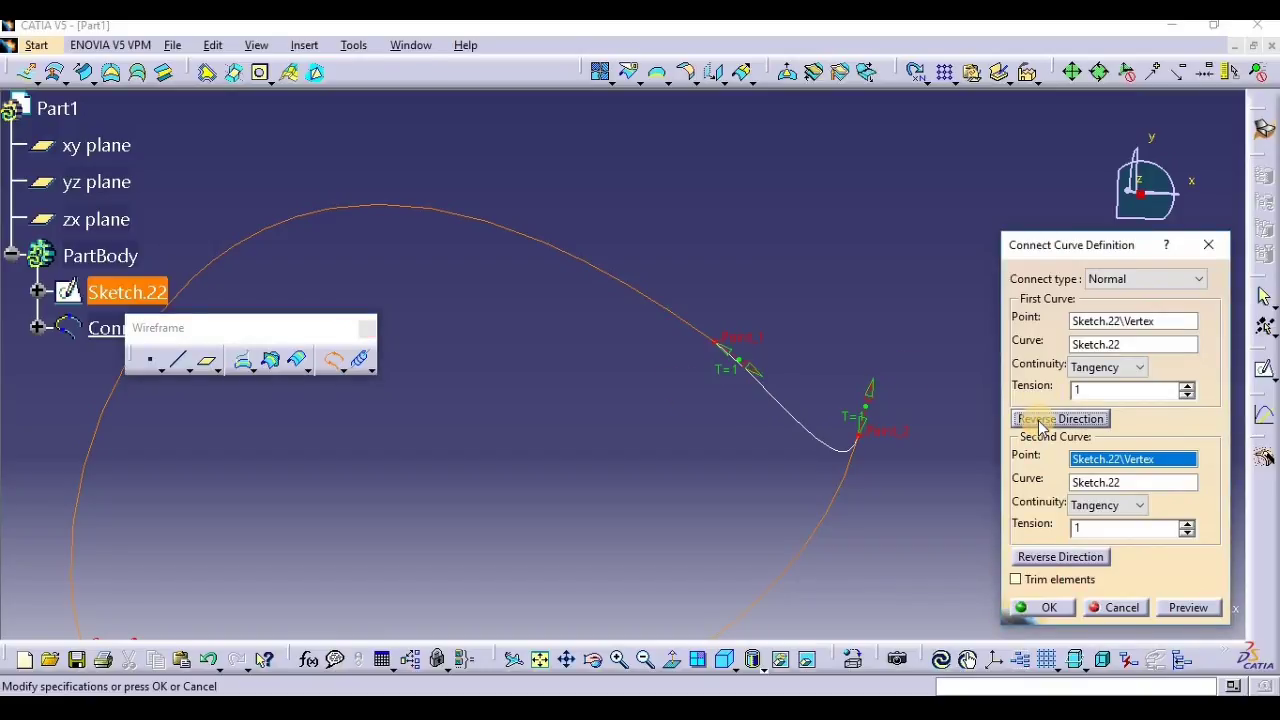
{"action": "left_click", "coordinate": [1056, 560]}
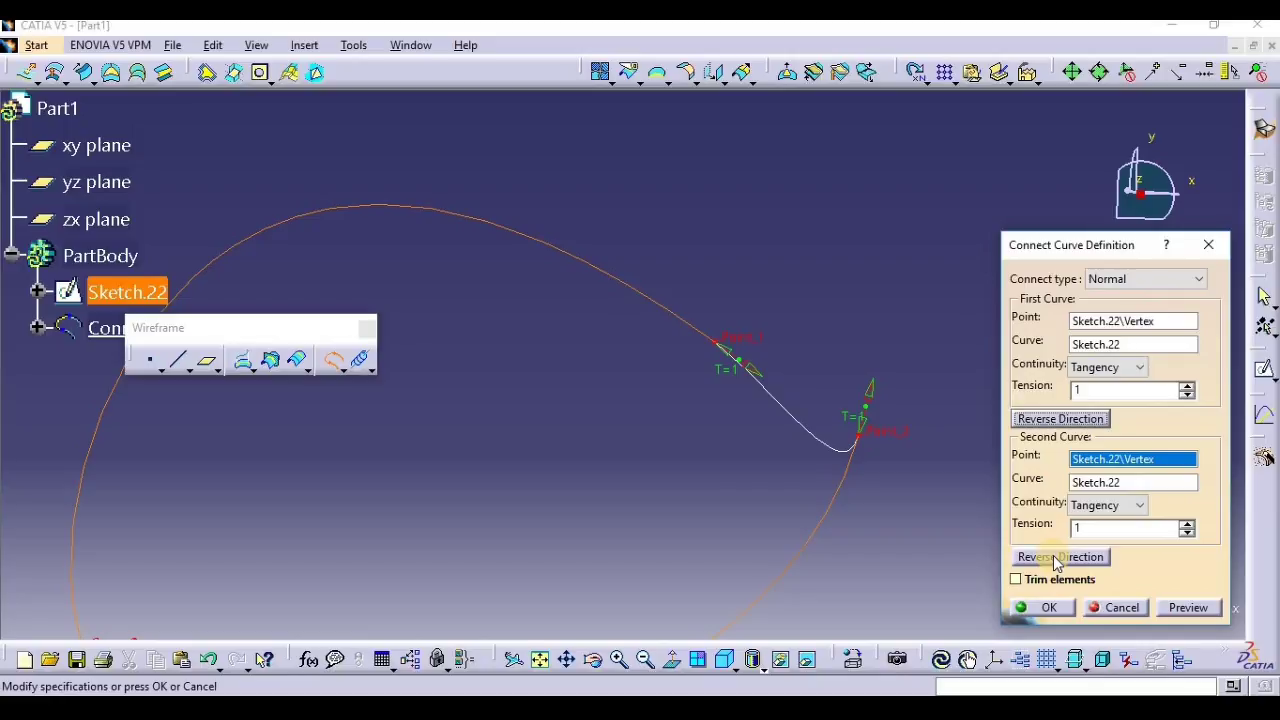
Set the tension to 3 for both the first and second curves and preview the connect curve.
{"action": "left_click_drag", "start_coordinate": [1100, 390], "coordinate": [935, 388]}
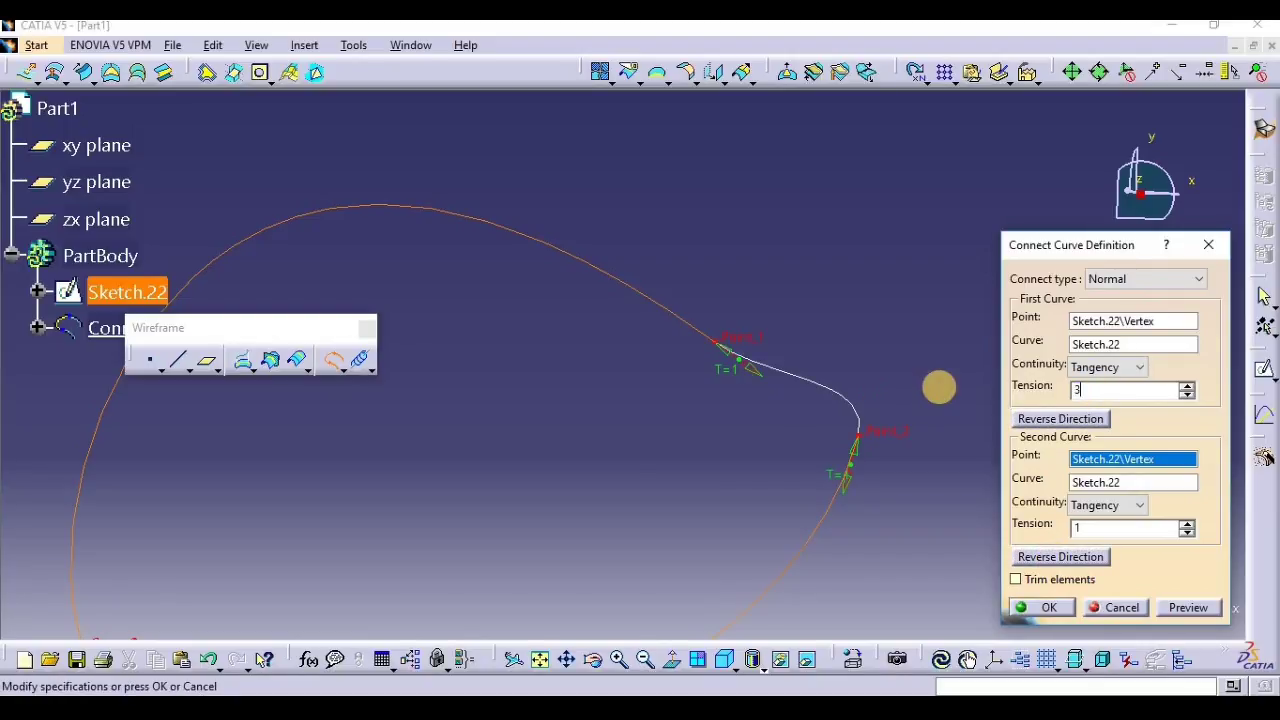
{"action": "left_click", "coordinate": [1100, 421]}
{"action": "left_click_drag", "start_coordinate": [1122, 528], "coordinate": [910, 525]}
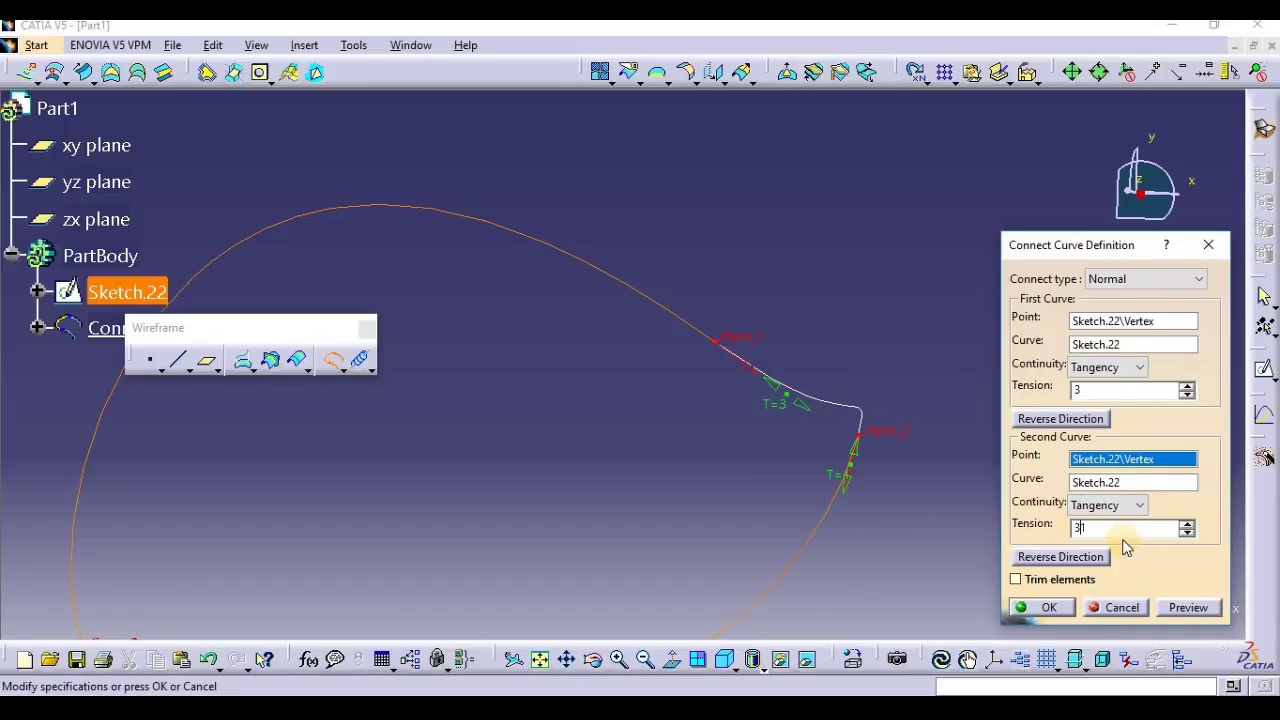
{"action": "left_click_drag", "start_coordinate": [1096, 526], "coordinate": [938, 510]}
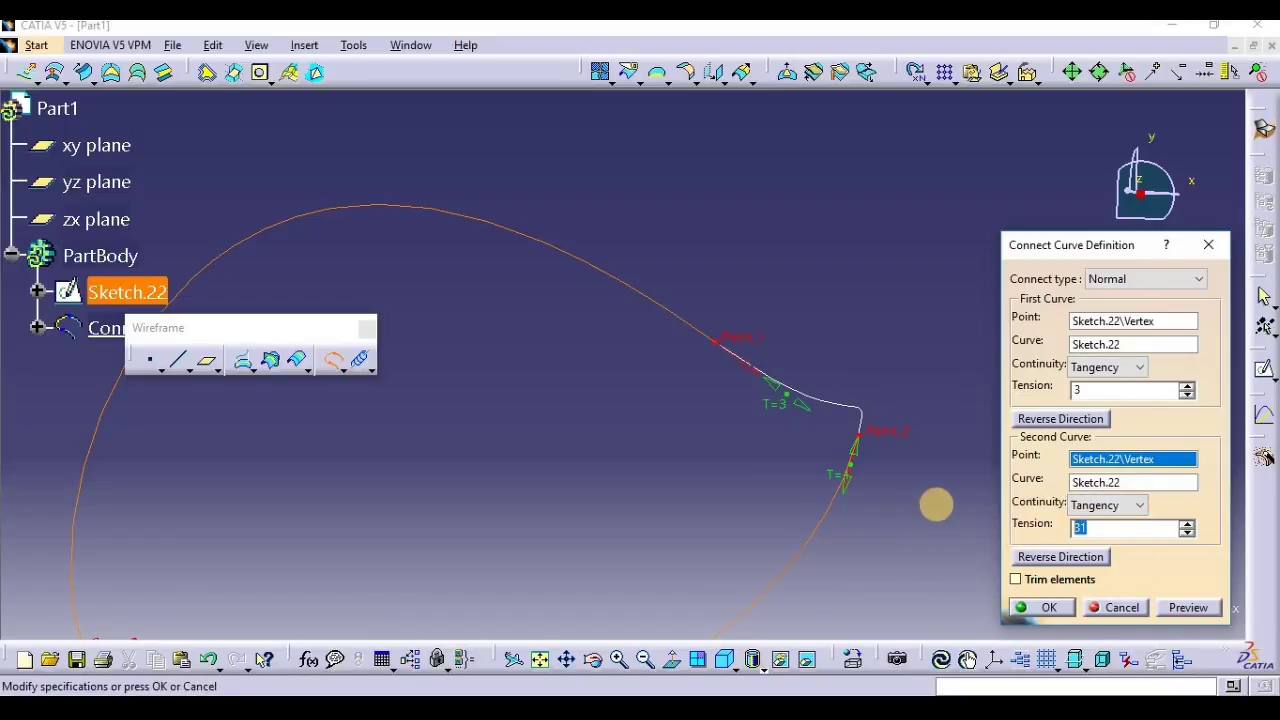
{"action": "left_click", "coordinate": [1183, 611]}
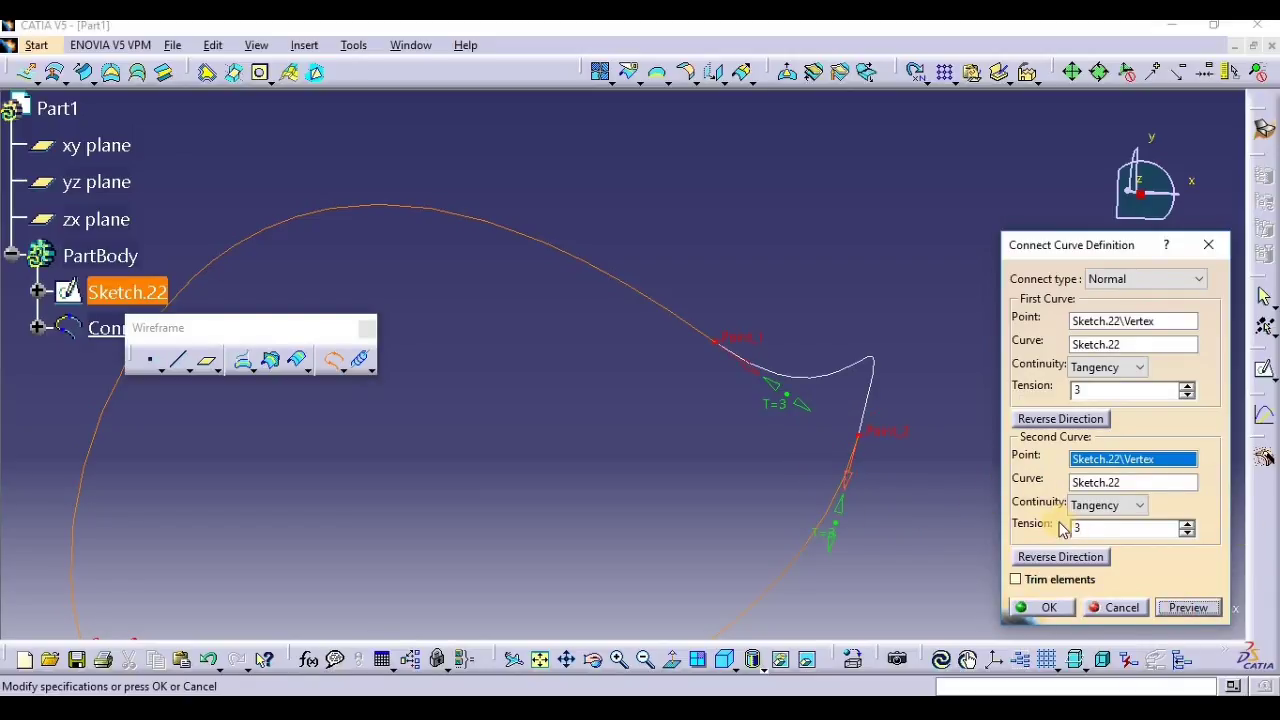
Try the second curve's tension at 2 and at 1, previewing the connect curve for each value.
{"action": "left_click_drag", "start_coordinate": [1082, 528], "coordinate": [1063, 531]}
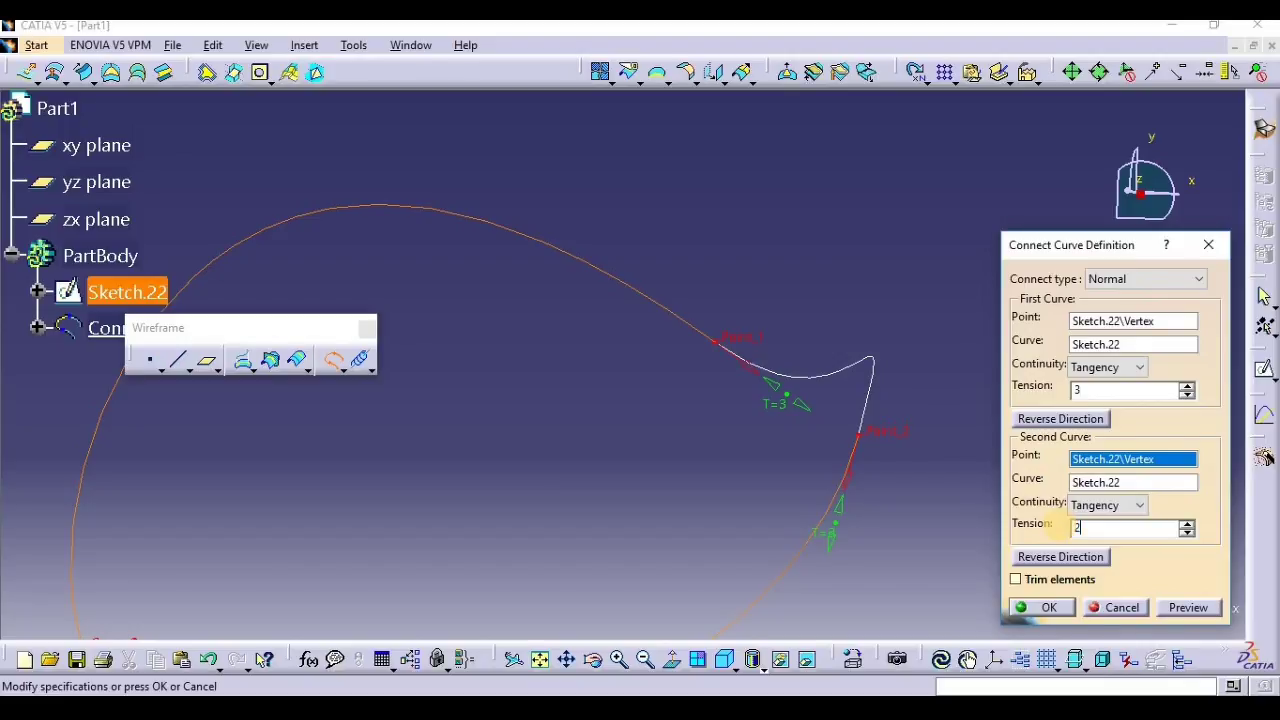
{"action": "left_click", "coordinate": [1197, 604]}
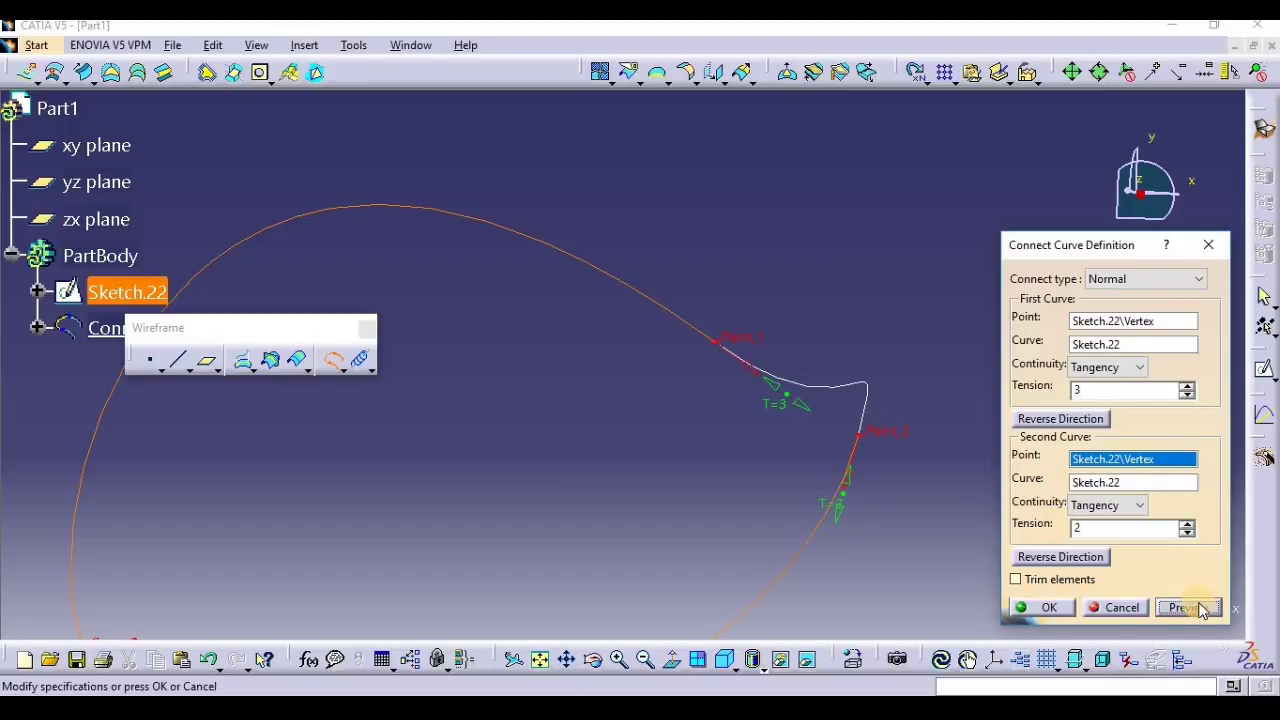
{"action": "left_click", "coordinate": [1043, 530]}
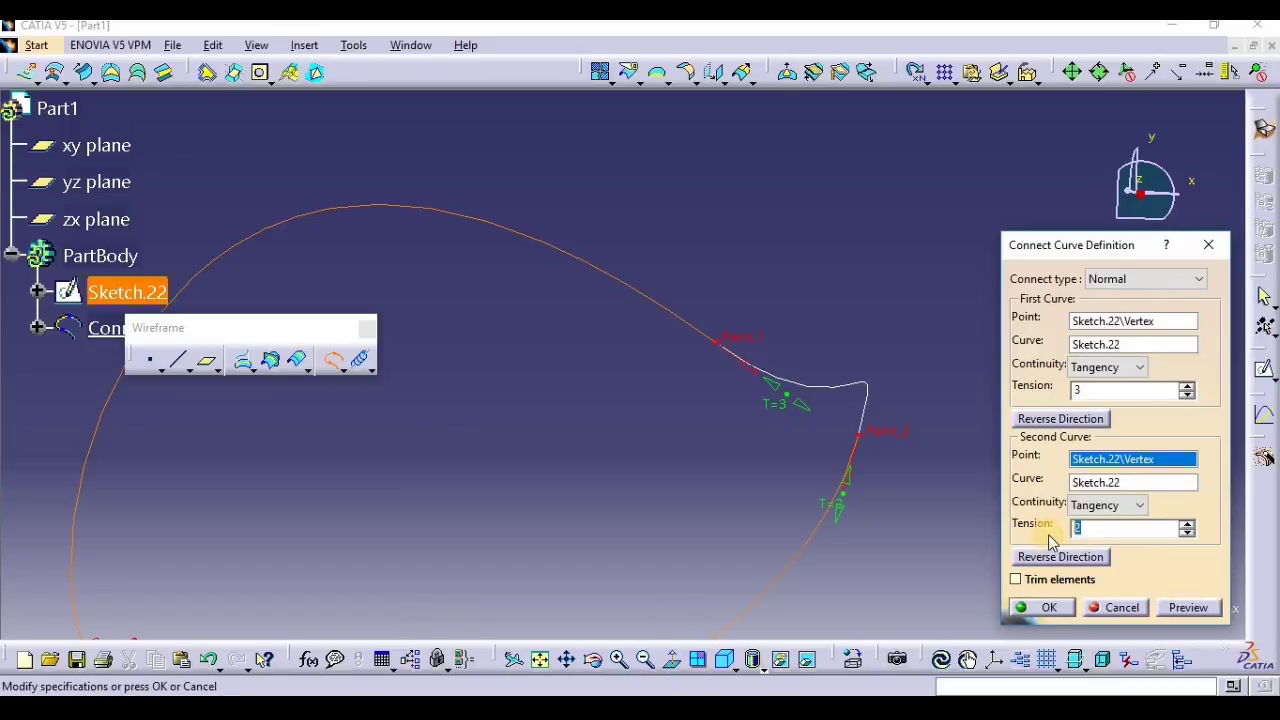
{"action": "type", "text": "1"}
{"action": "left_click", "coordinate": [1187, 609]}
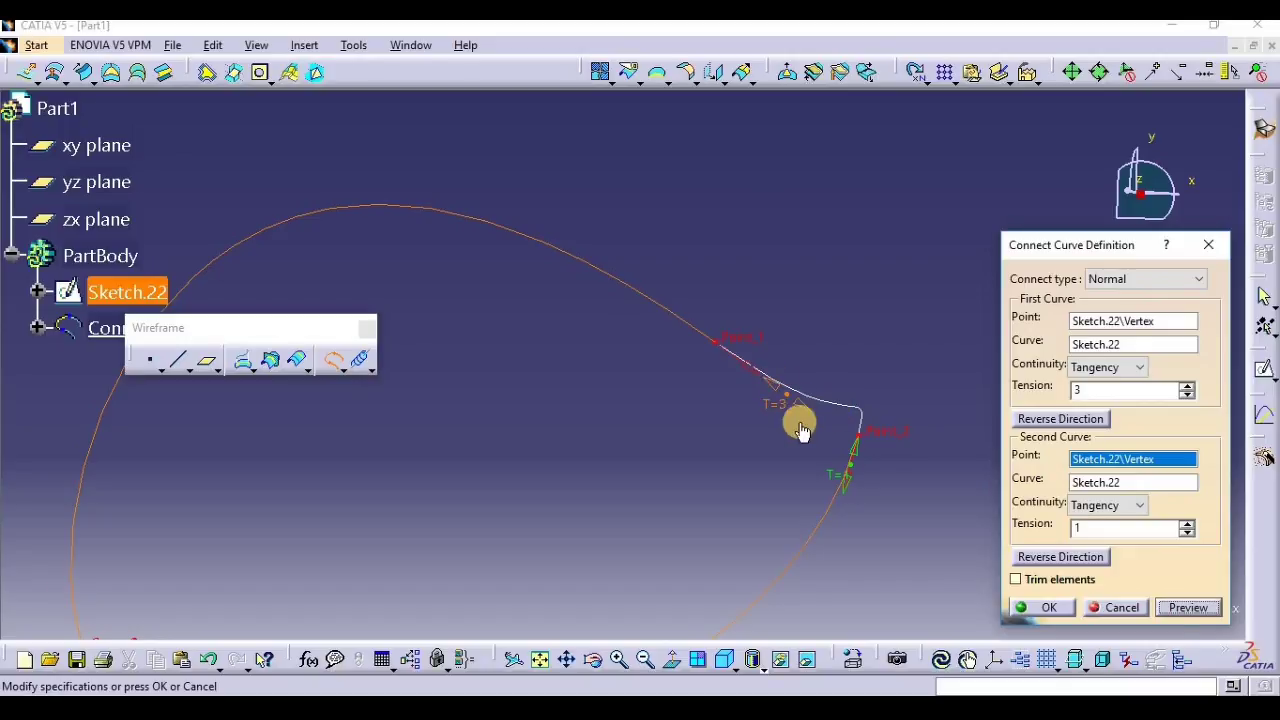
Set the first curve's tension to 2, preview the result and create the connect curve.
{"action": "left_click", "coordinate": [1034, 386]}
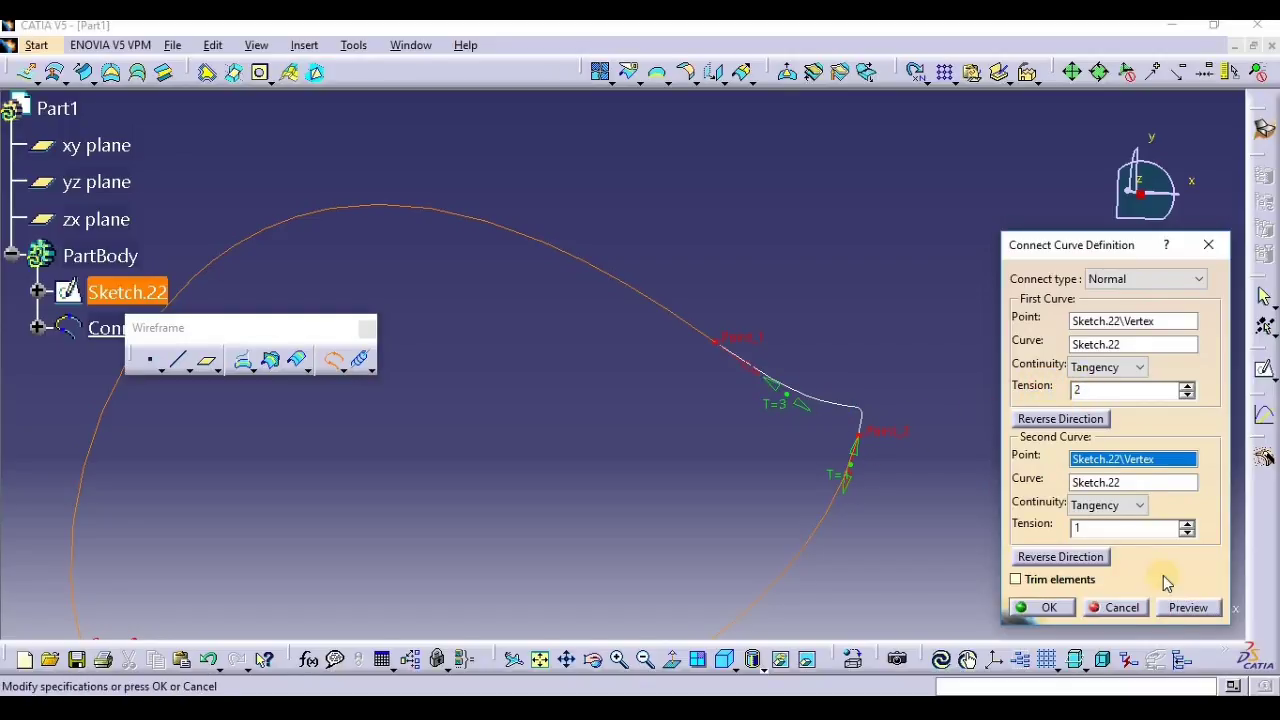
{"action": "left_click", "coordinate": [1185, 609]}
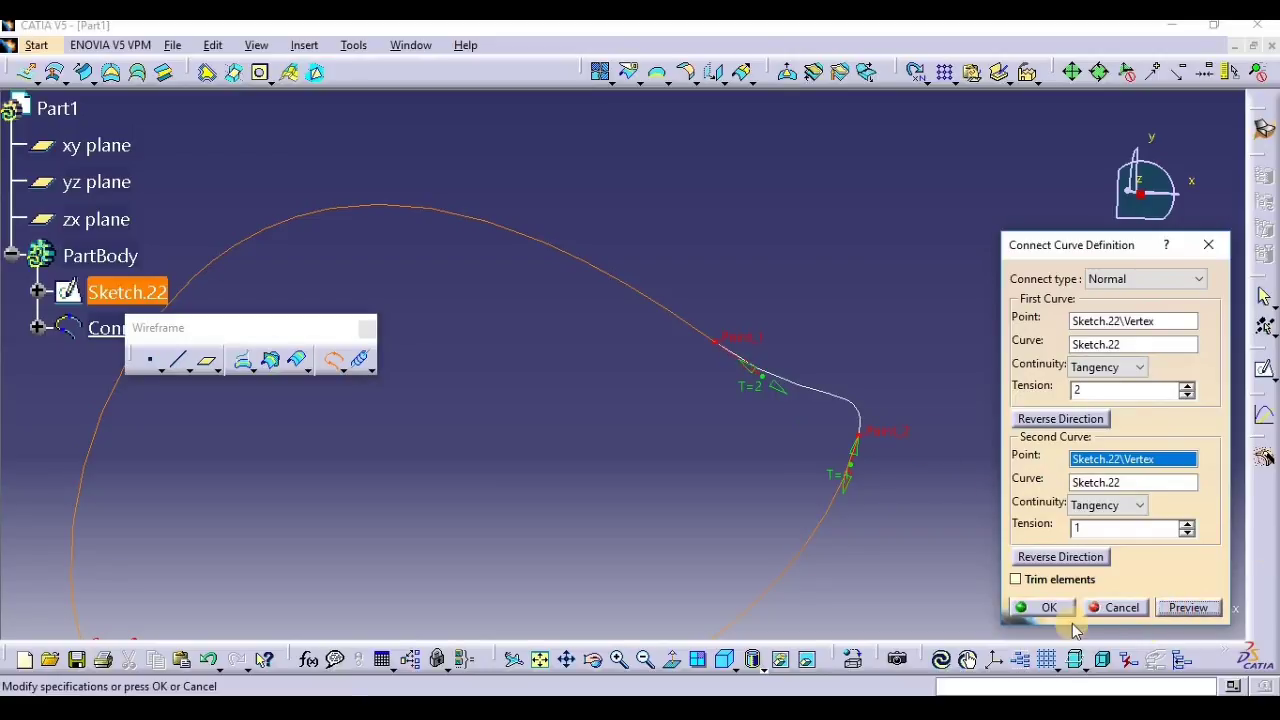
{"action": "left_click", "coordinate": [1047, 609]}
Undo the creation of the connect curve, leaving only the open spline sketch.
{"action": "middle_click_drag", "start_coordinate": [949, 551], "coordinate": [943, 583]}
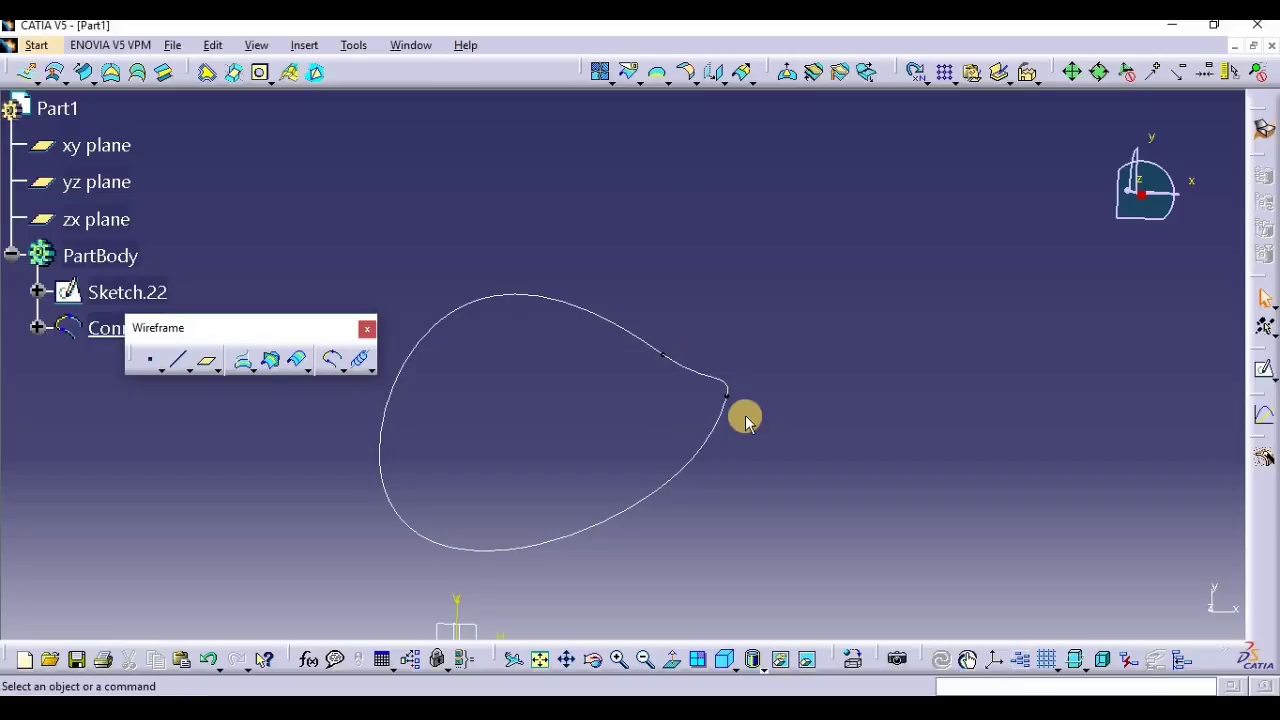
{"action": "left_click", "coordinate": [347, 371]}
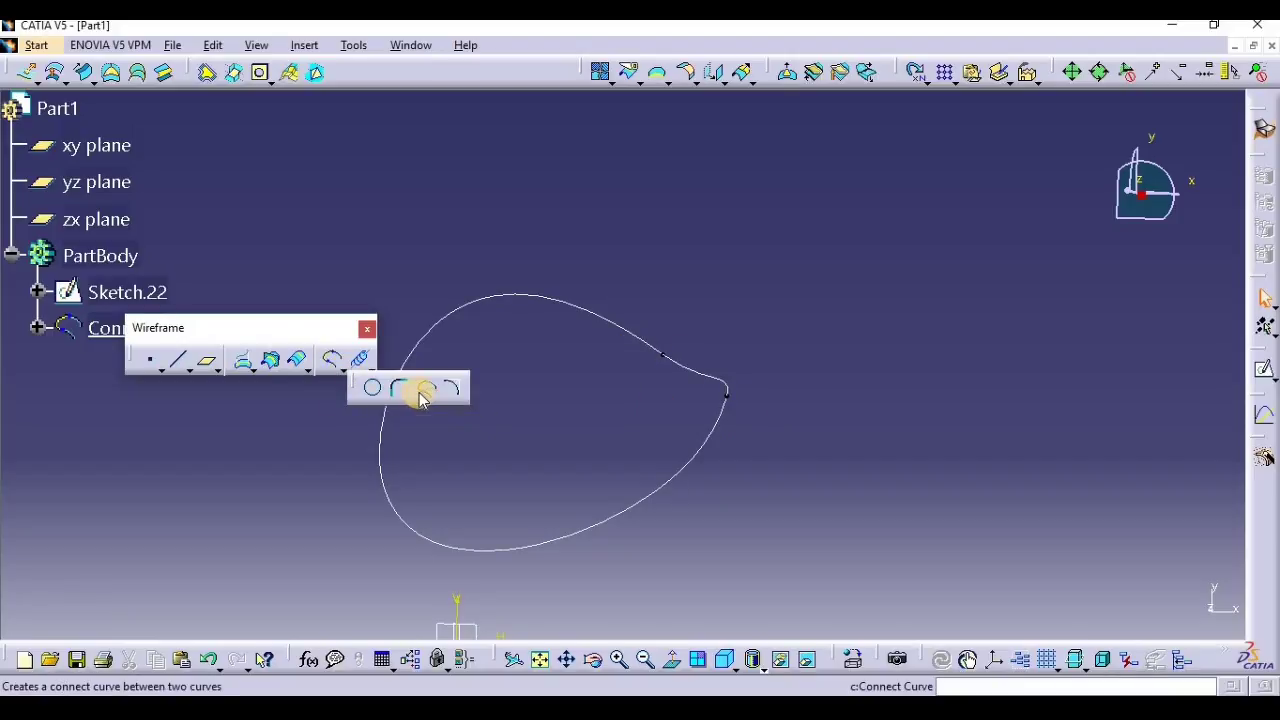
{"action": "key", "text": "ctrl+z"}
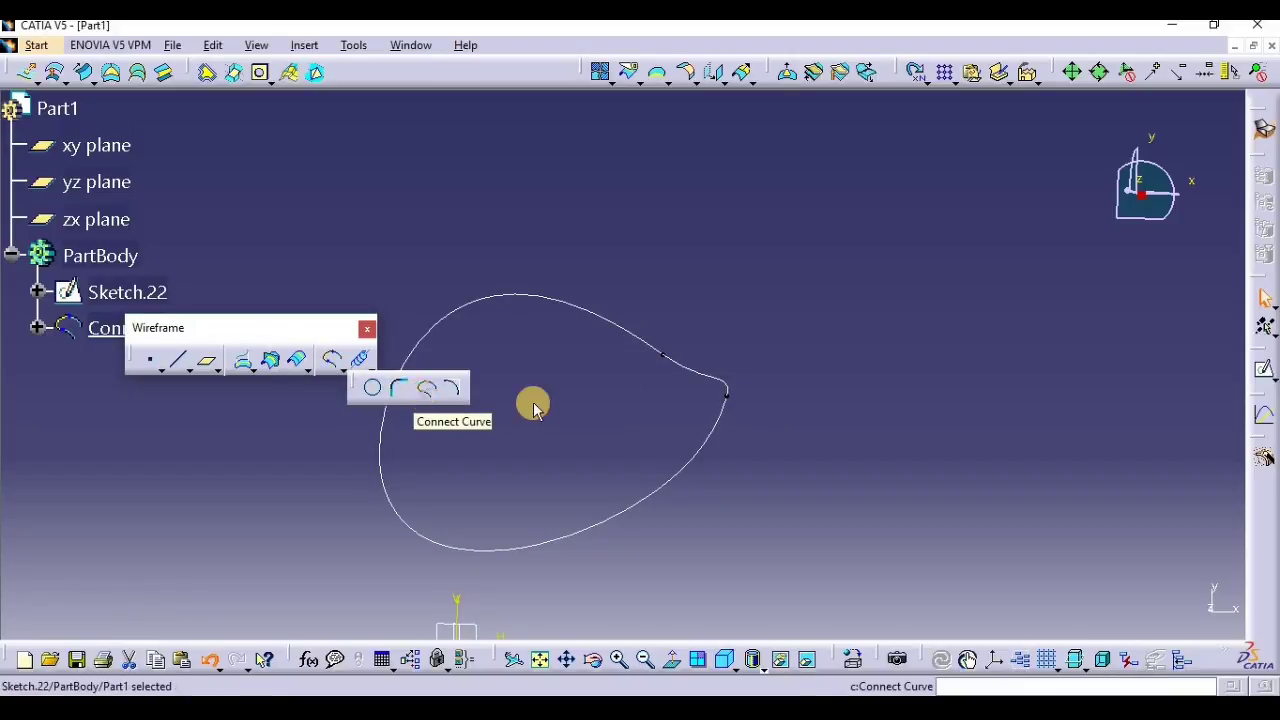
Define a Normal connect curve with tangency continuity from the open spline's upper endpoint to its lower endpoint.
{"action": "left_click", "coordinate": [334, 362]}
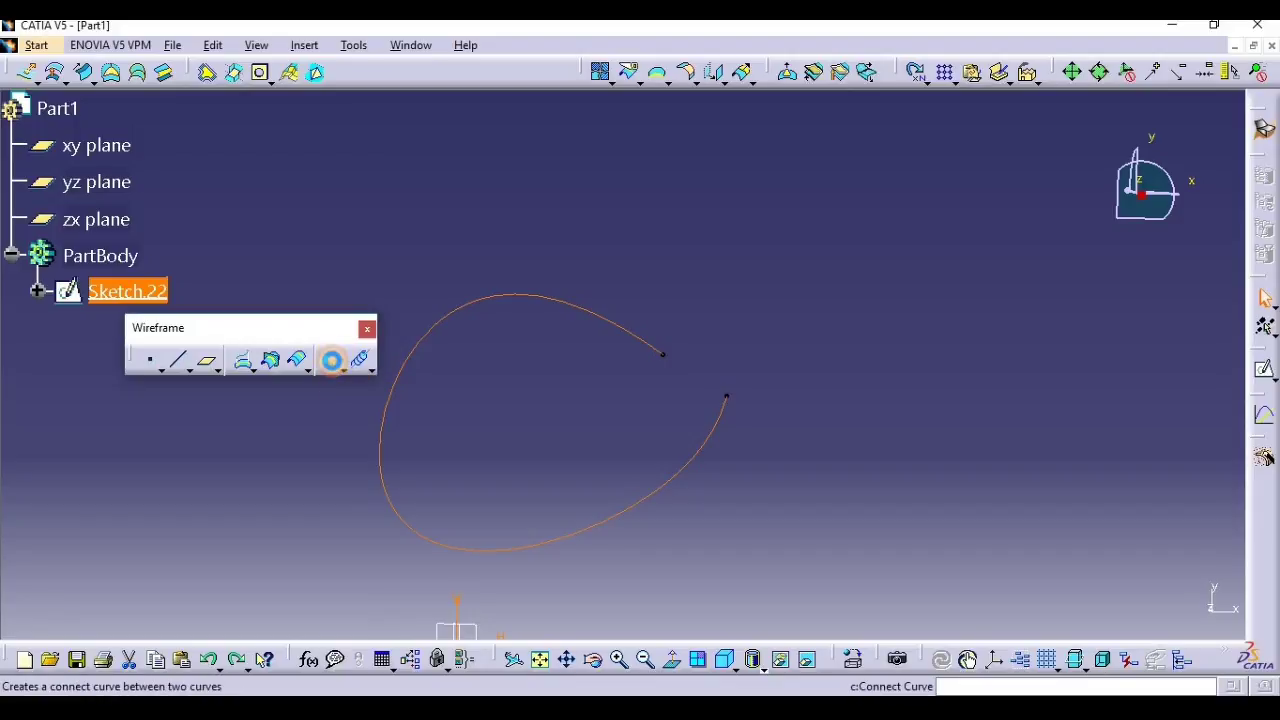
{"action": "left_click", "coordinate": [1138, 323]}
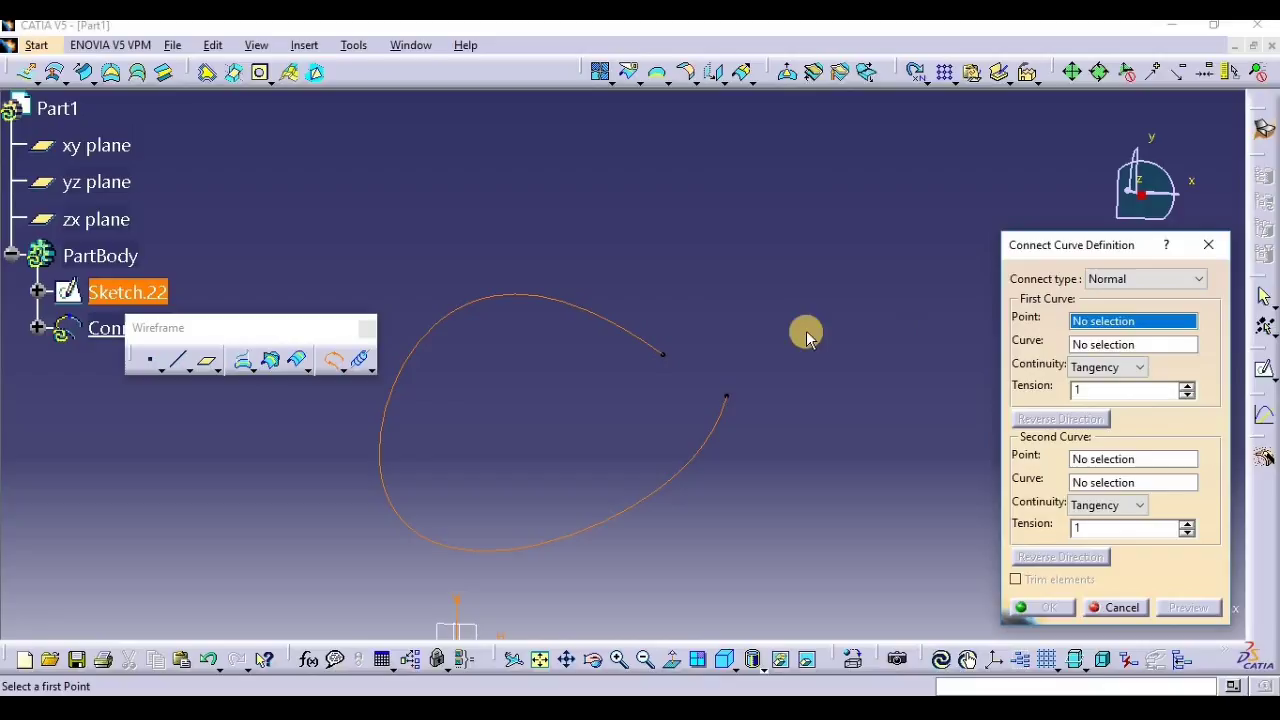
{"action": "left_click", "coordinate": [662, 356]}
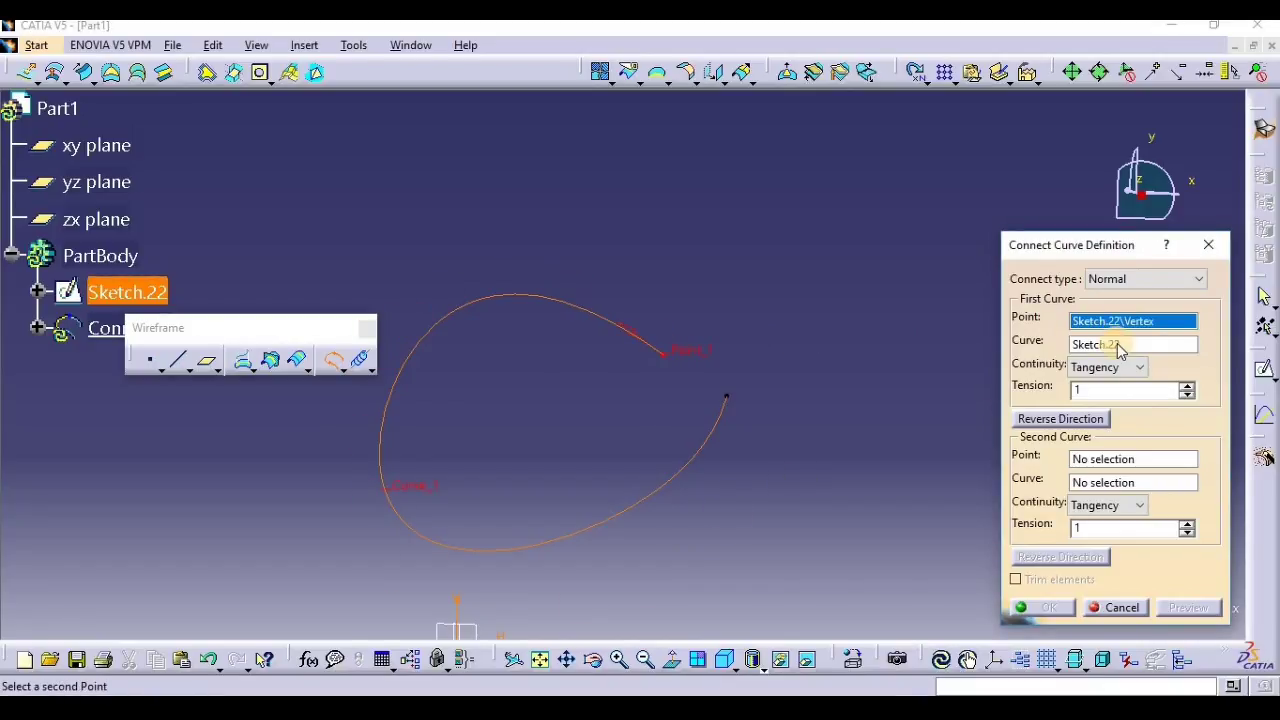
{"action": "left_click", "coordinate": [1119, 459]}
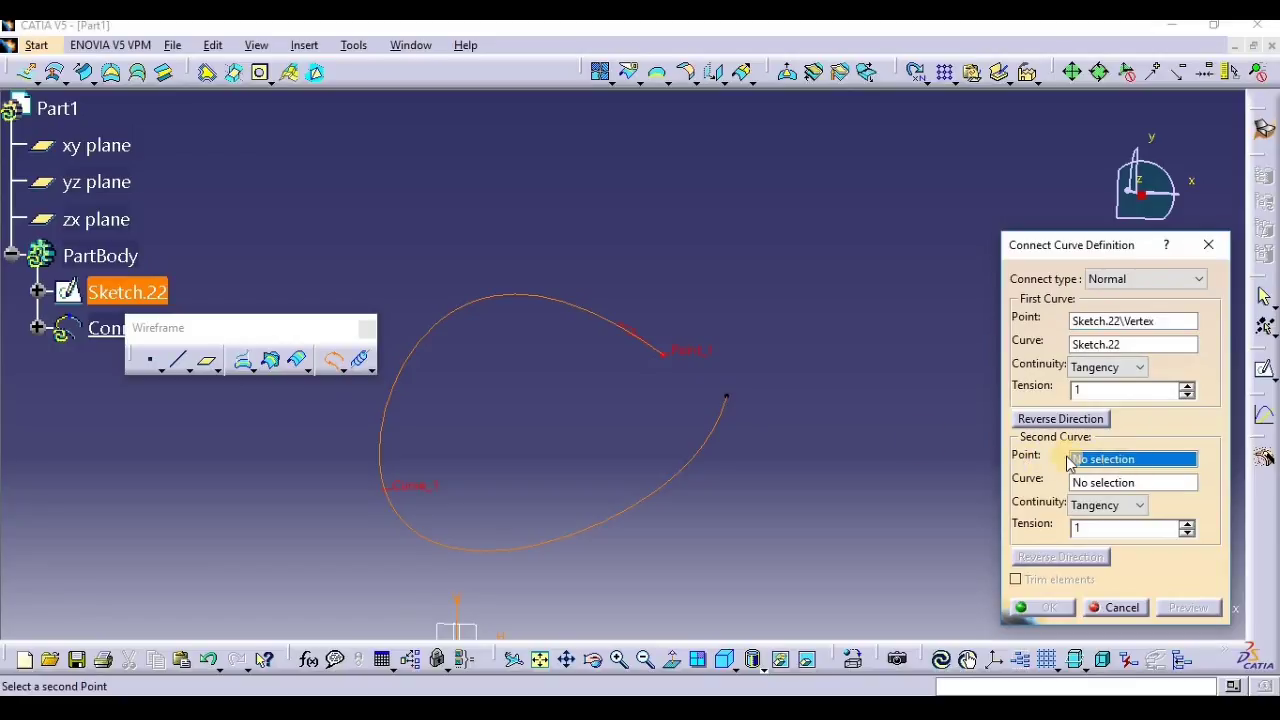
{"action": "left_click", "coordinate": [728, 396]}
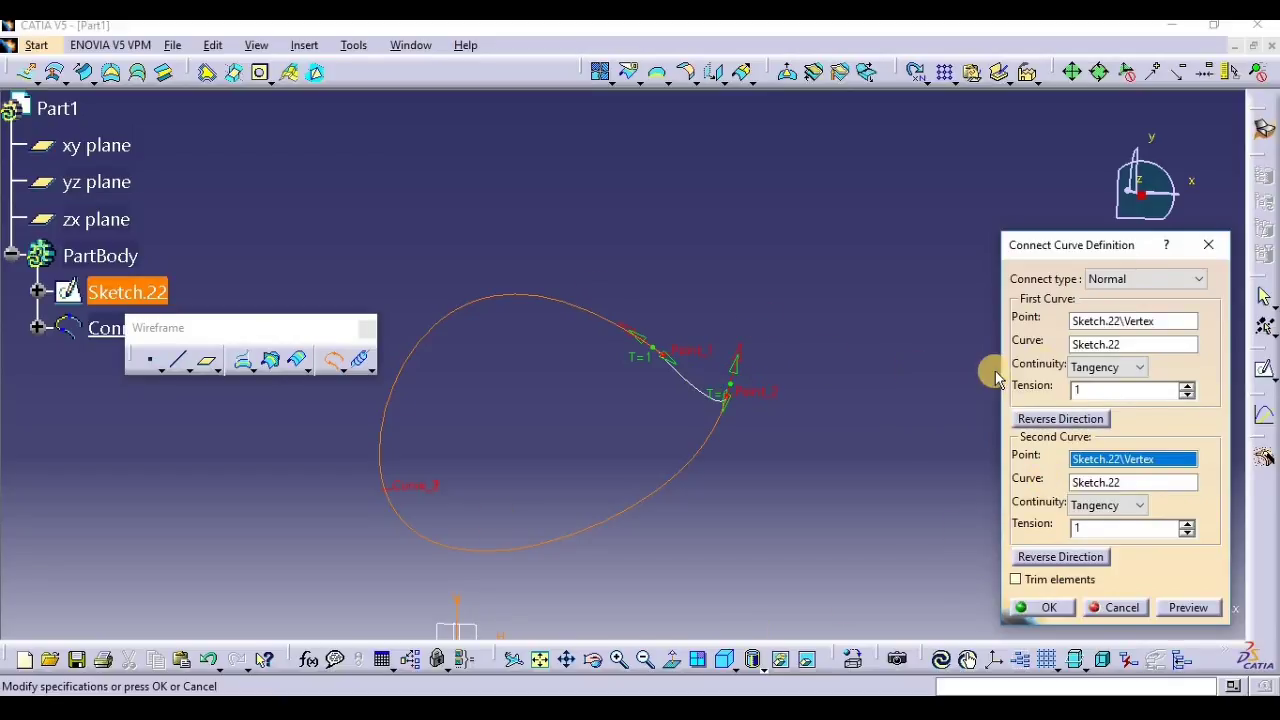
Reverse the direction at both endpoints, set the first curve's tension to 2, preview and create the connect curve.
{"action": "left_click", "coordinate": [1055, 424]}
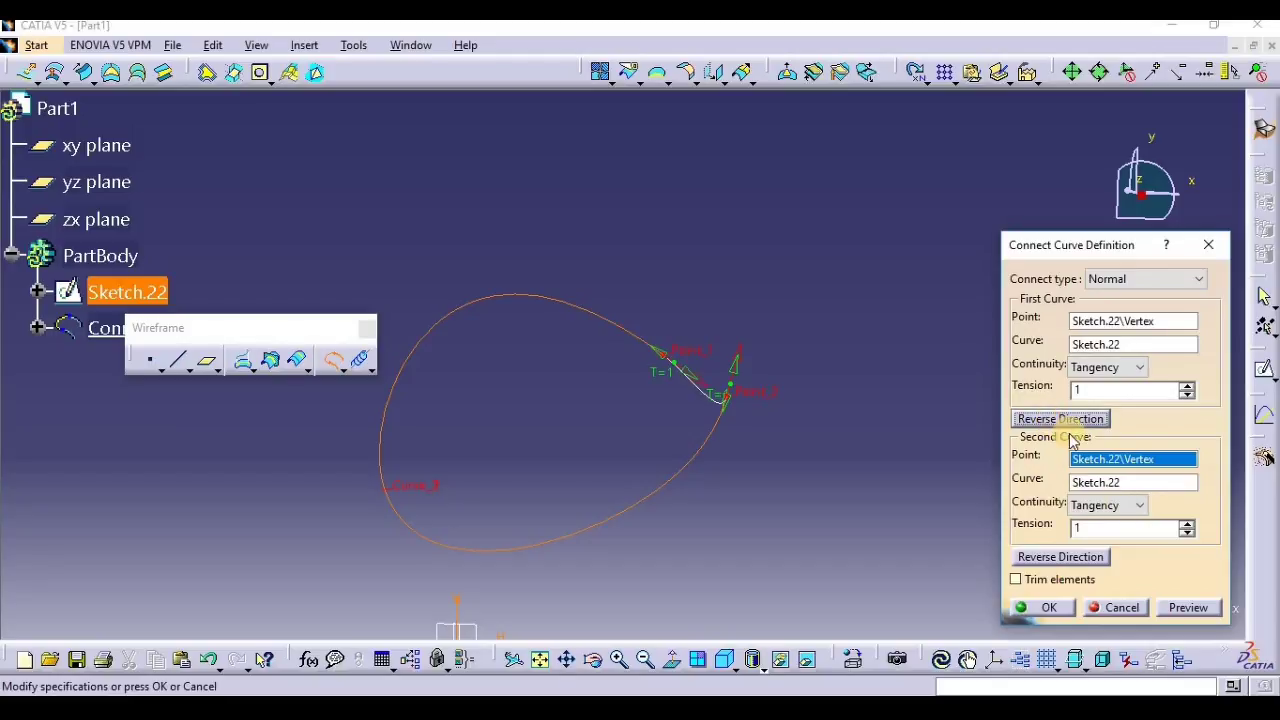
{"action": "left_click", "coordinate": [1077, 561]}
{"action": "left_click", "coordinate": [1063, 393]}
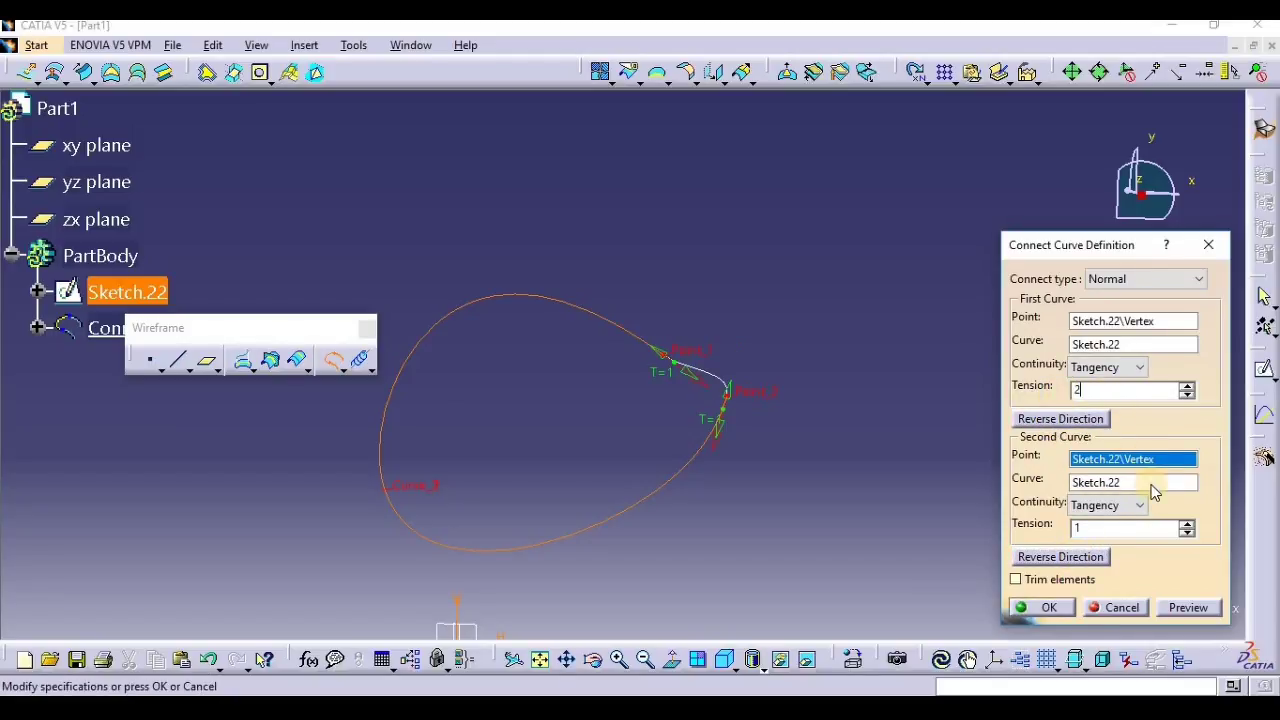
{"action": "left_click", "coordinate": [1197, 610]}
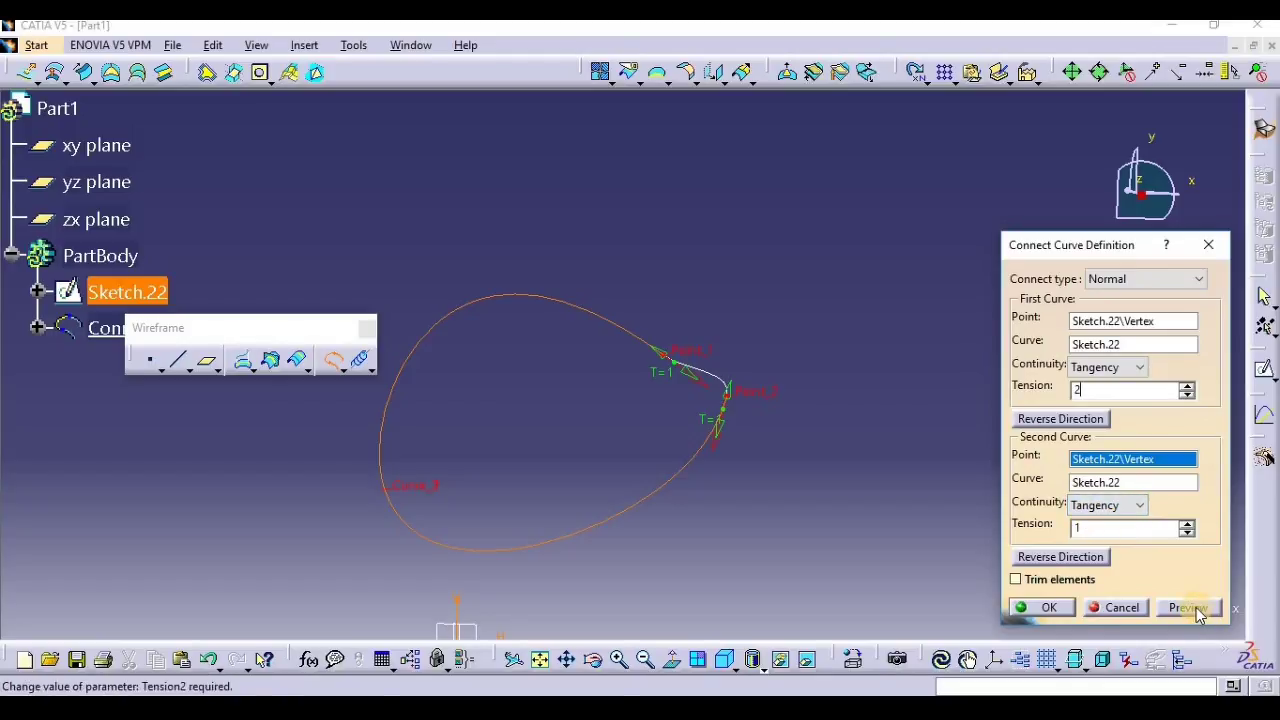
{"action": "left_click", "coordinate": [1197, 610]}
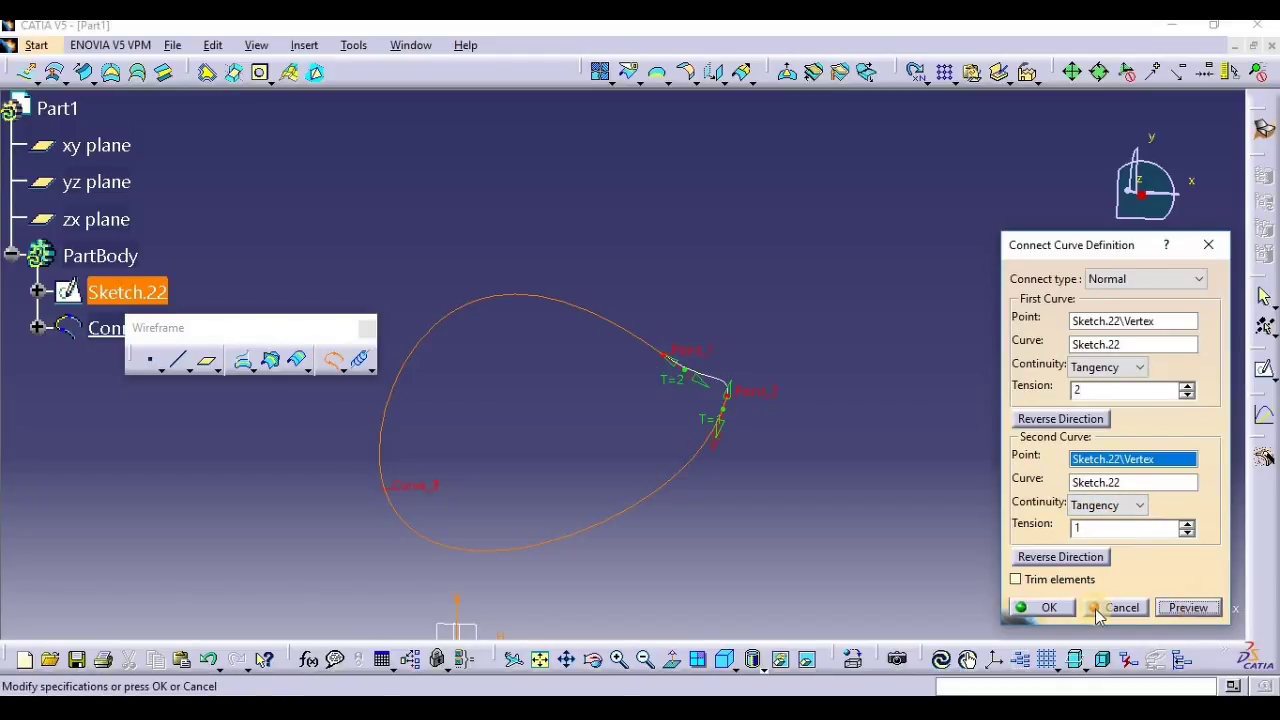
{"action": "left_click", "coordinate": [1043, 610]}
Delete the spline sketch and the connect curve together.
{"action": "middle_click_drag", "start_coordinate": [891, 506], "coordinate": [940, 514]}
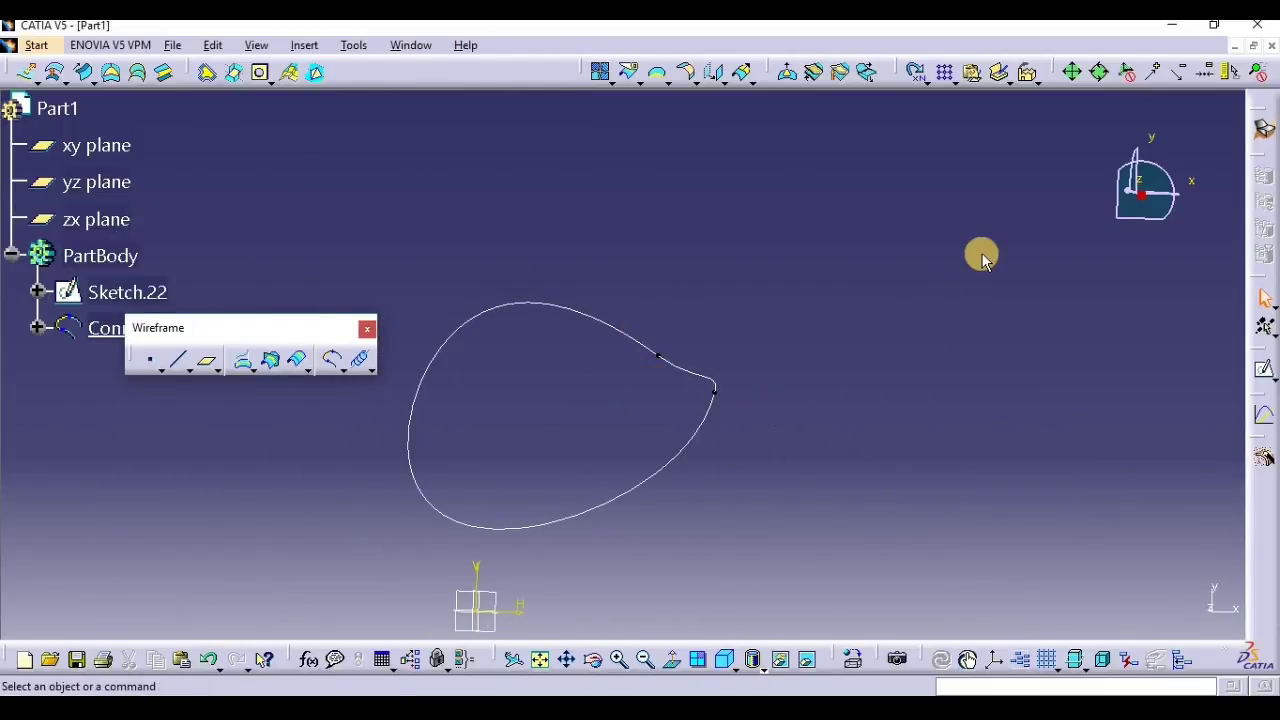
{"action": "key", "text": "ctrl+a"}
{"action": "key", "text": "Delete"}
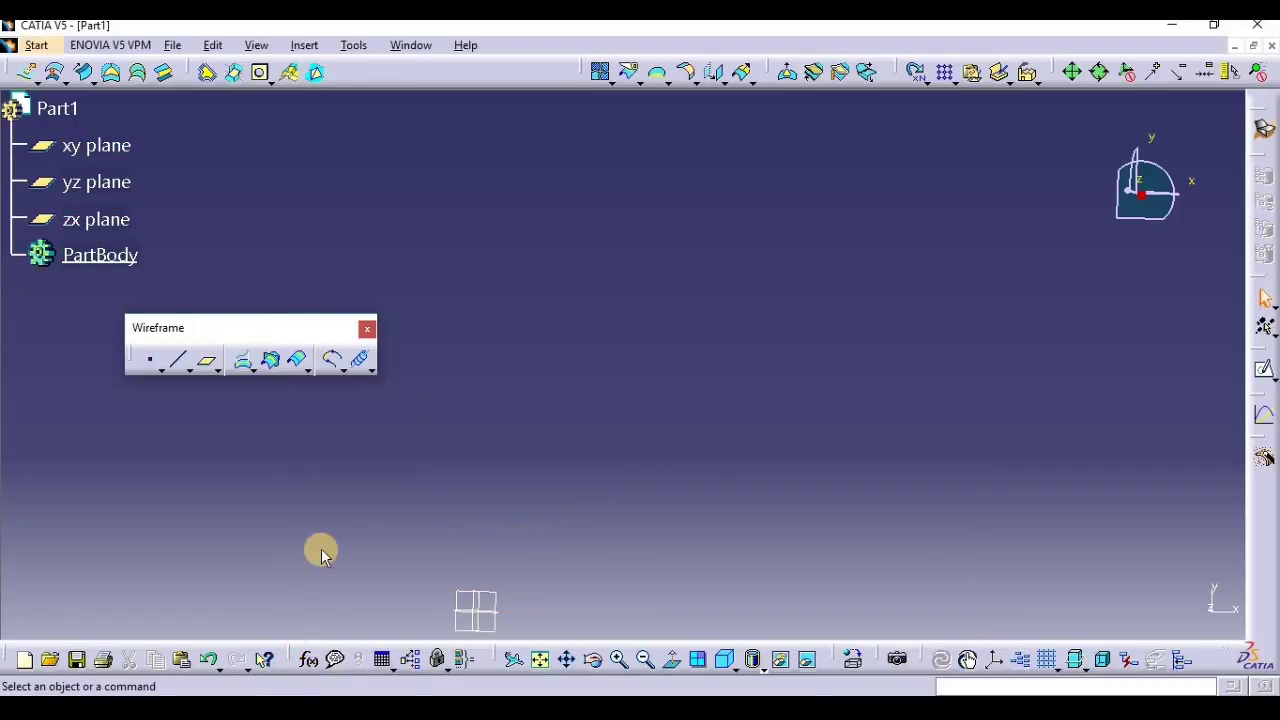
{"action": "left_click", "coordinate": [342, 374]}
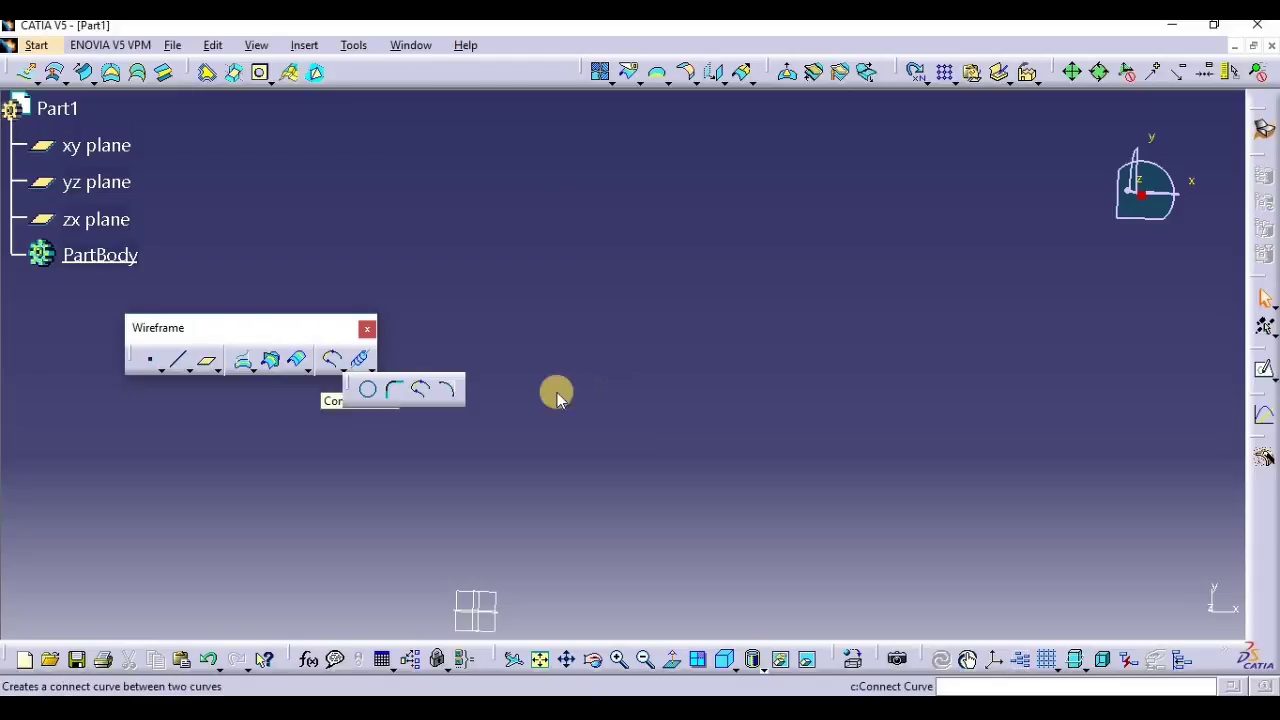
{"action": "left_click", "coordinate": [452, 389]}
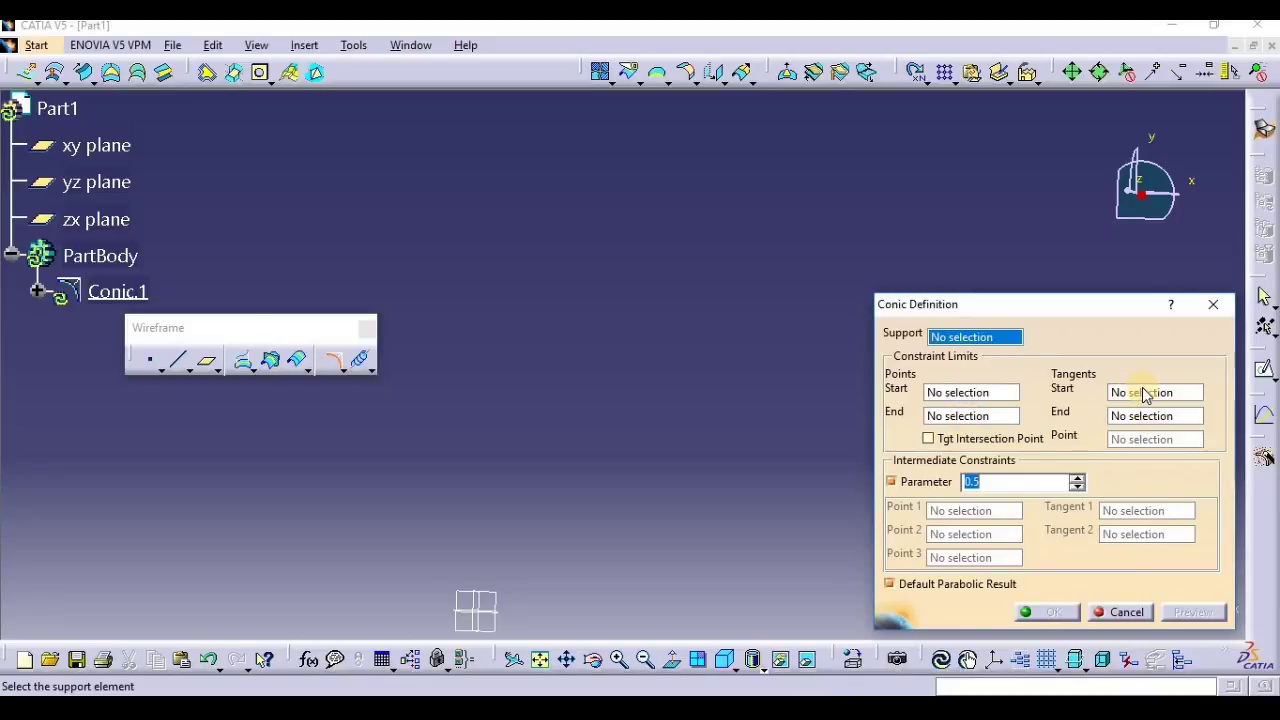
{"action": "right_click", "coordinate": [1146, 395]}
{"action": "left_click", "coordinate": [1146, 380]}
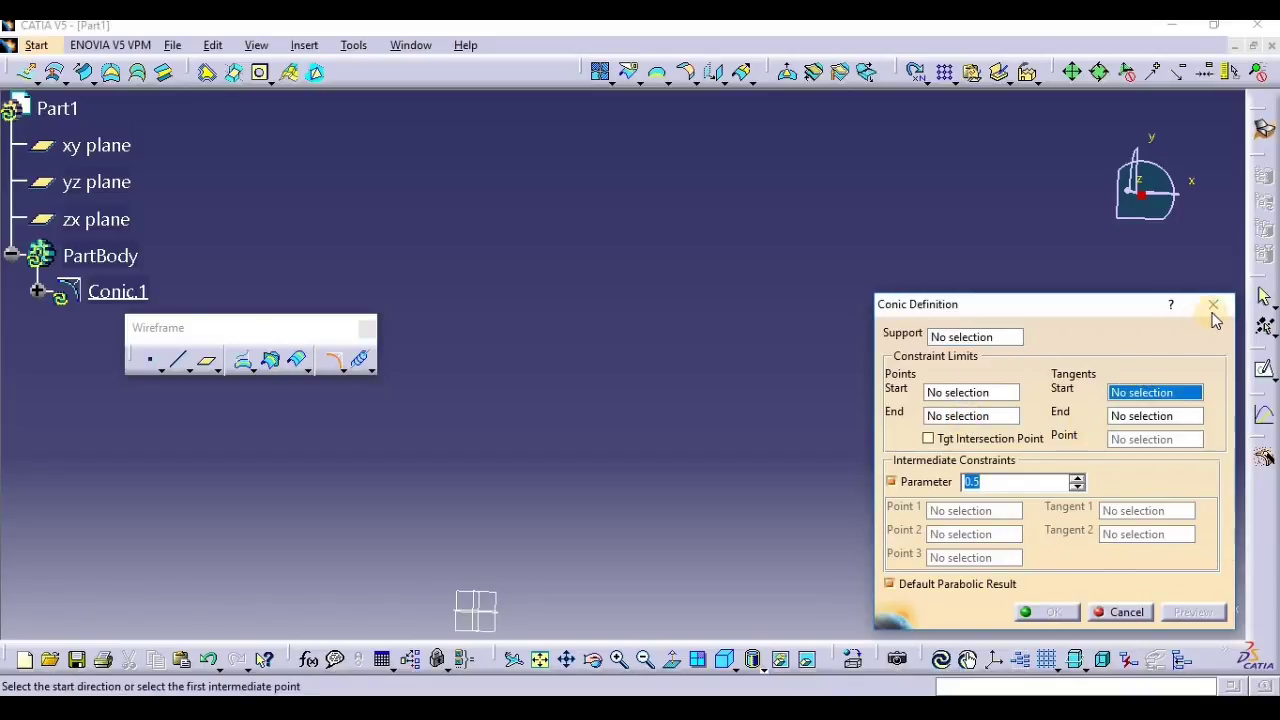
{"action": "left_click", "coordinate": [1213, 305]}
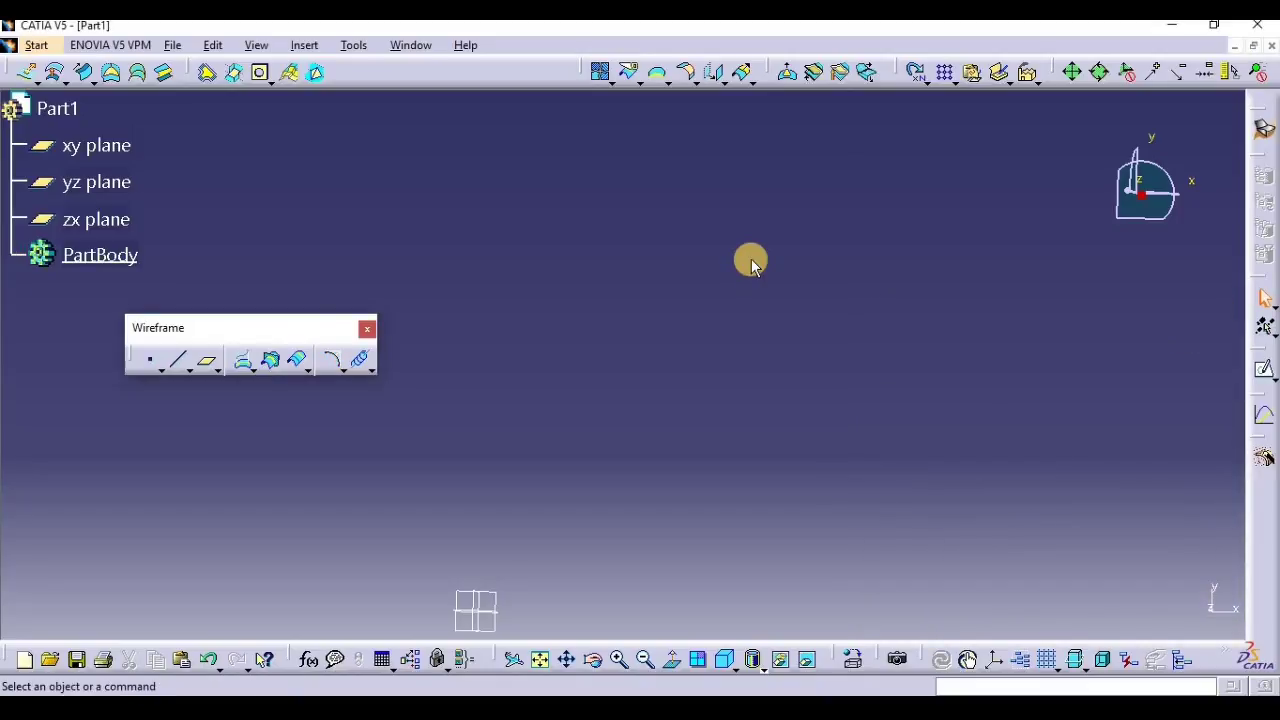
Start a new sketch on the xy plane.
{"action": "left_click", "coordinate": [100, 146]}
{"action": "left_click", "coordinate": [1263, 367]}
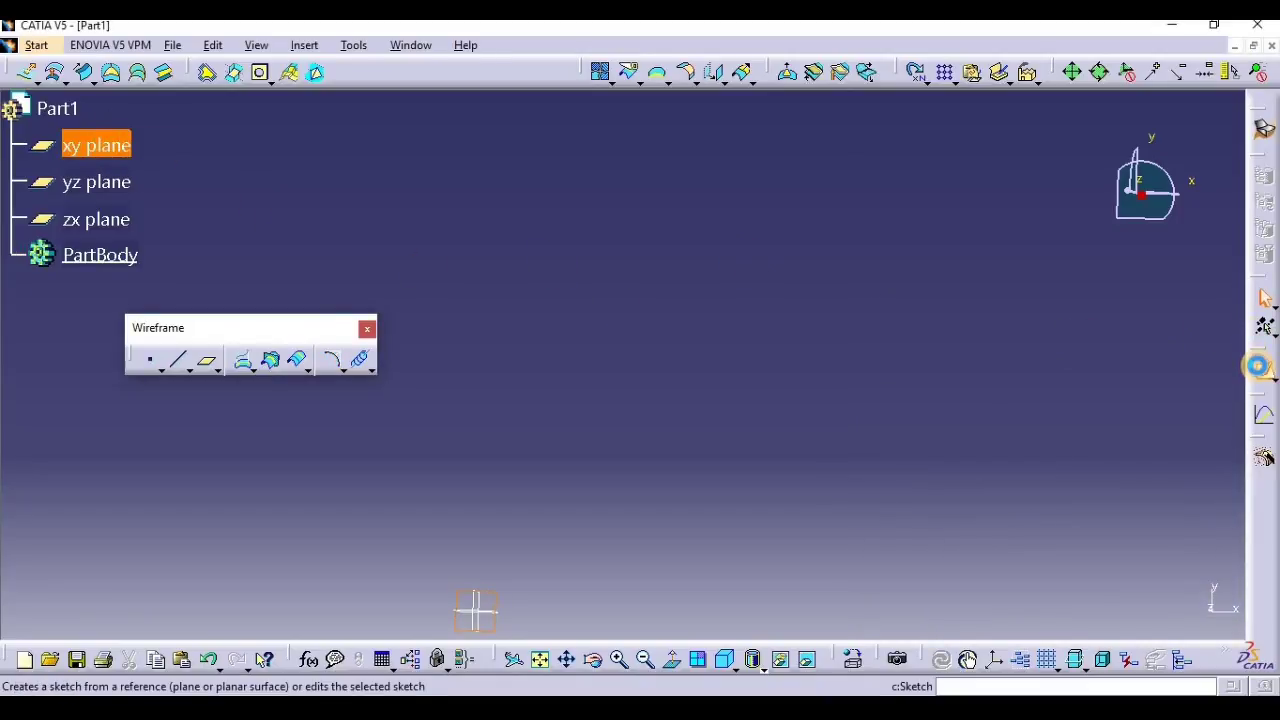
{"action": "left_click", "coordinate": [916, 72]}
{"action": "left_click", "coordinate": [710, 418]}
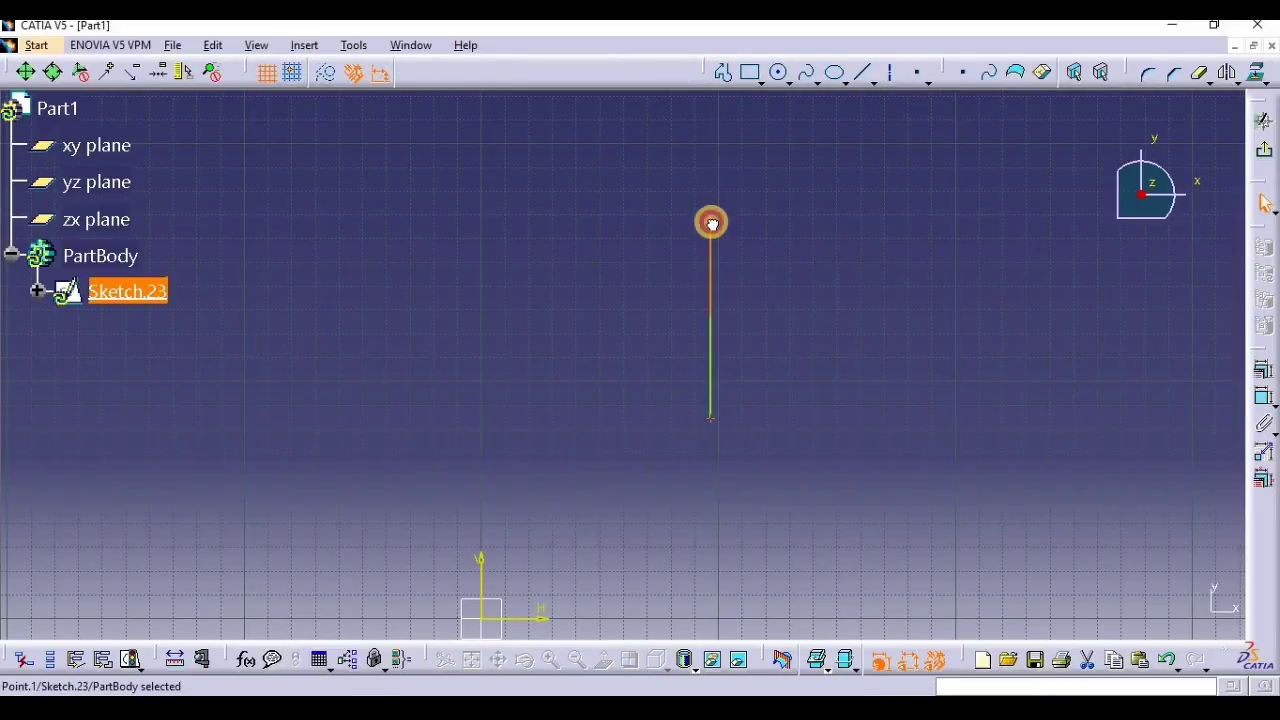
{"action": "left_click", "coordinate": [808, 292]}
{"action": "key", "text": "ctrl+z"}
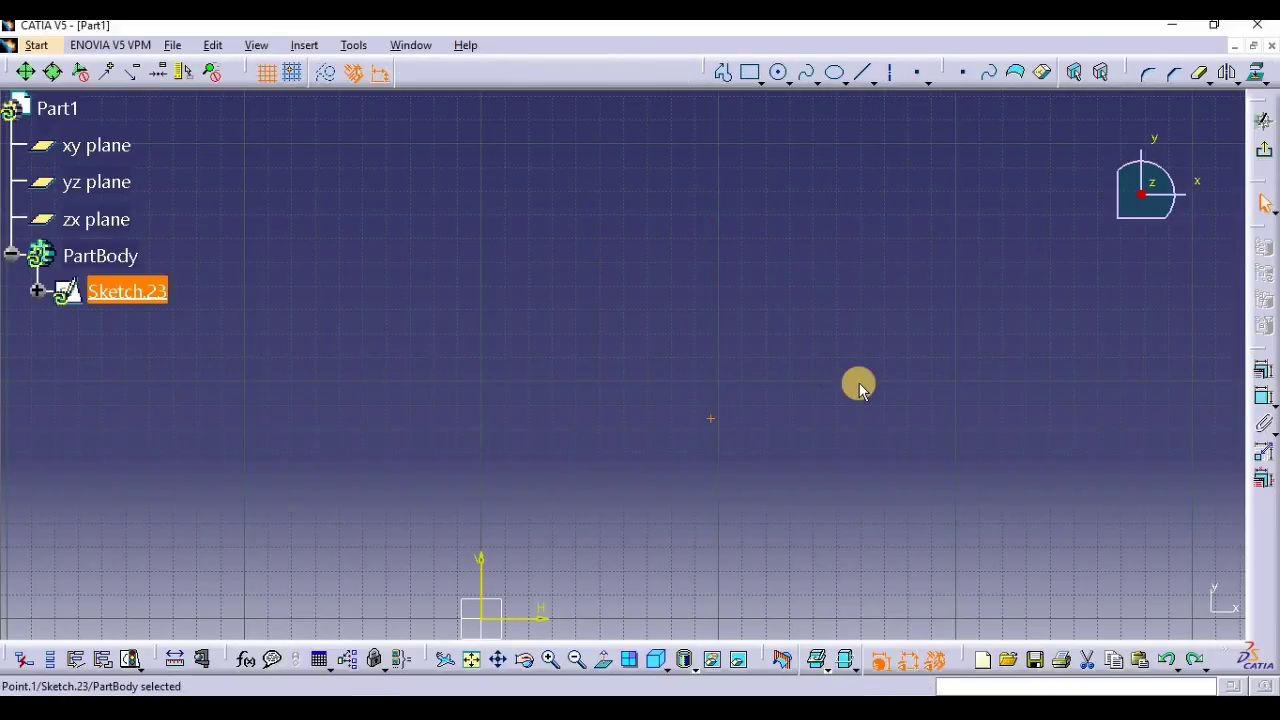
{"action": "left_click", "coordinate": [808, 367]}
Sketch two vertically aligned points at H about 99 mm, one below the H axis and one at V about 43 mm, and exit the sketch.
{"action": "mouse_move", "coordinate": [806, 411]}
{"action": "middle_mouse_down"}
{"action": "mouse_move", "coordinate": [814, 286]}
{"action": "mouse_move", "coordinate": [844, 154]}
{"action": "middle_mouse_up"}
{"action": "left_click", "coordinate": [913, 77]}
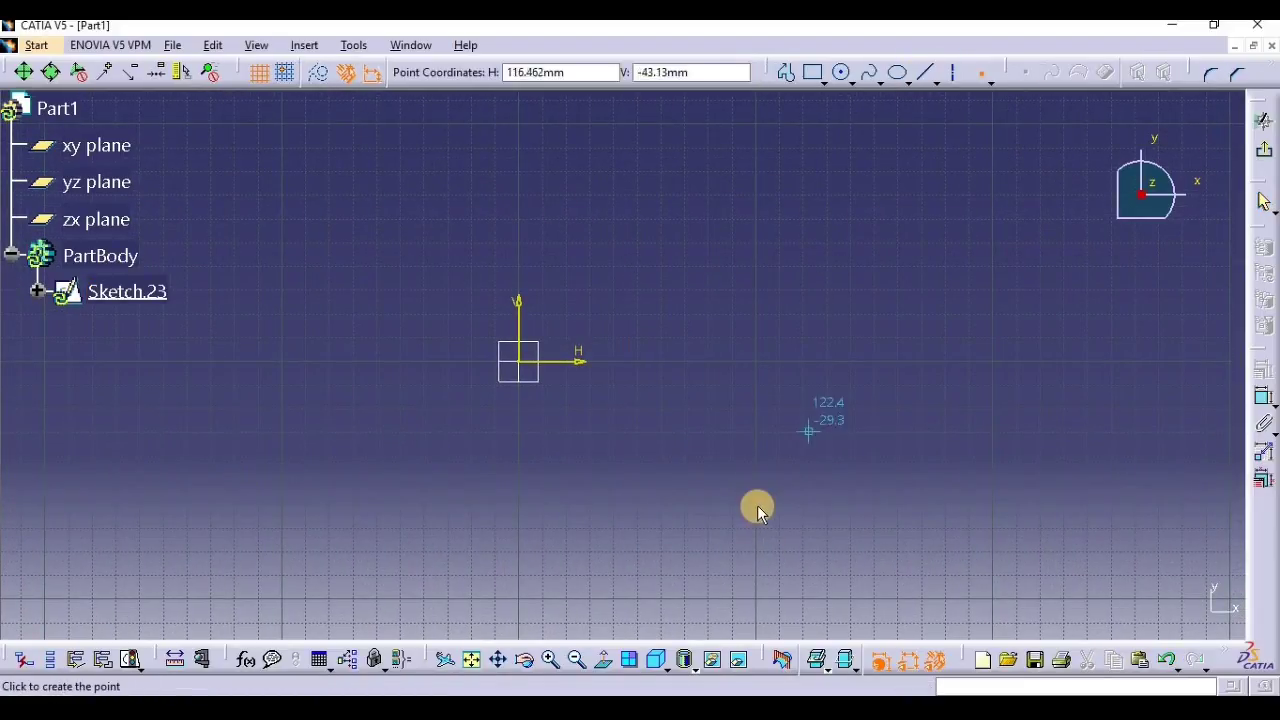
{"action": "left_click", "coordinate": [755, 406]}
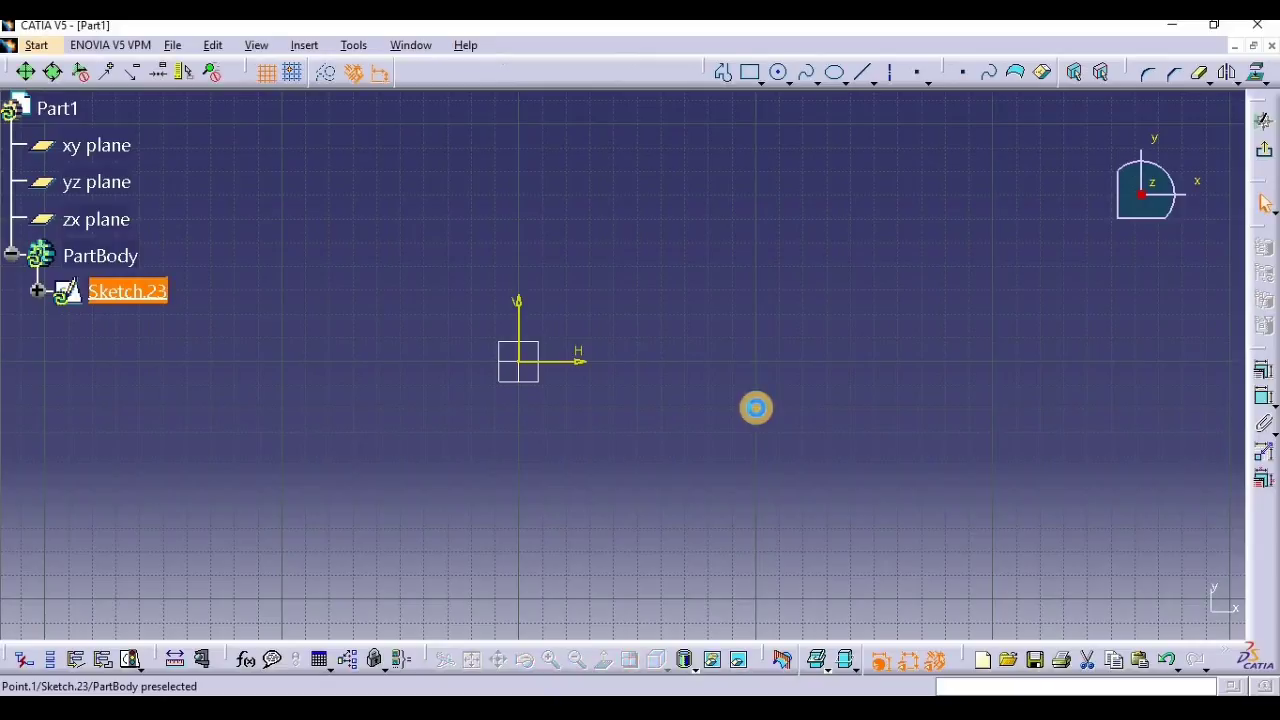
{"action": "left_click", "coordinate": [908, 78]}
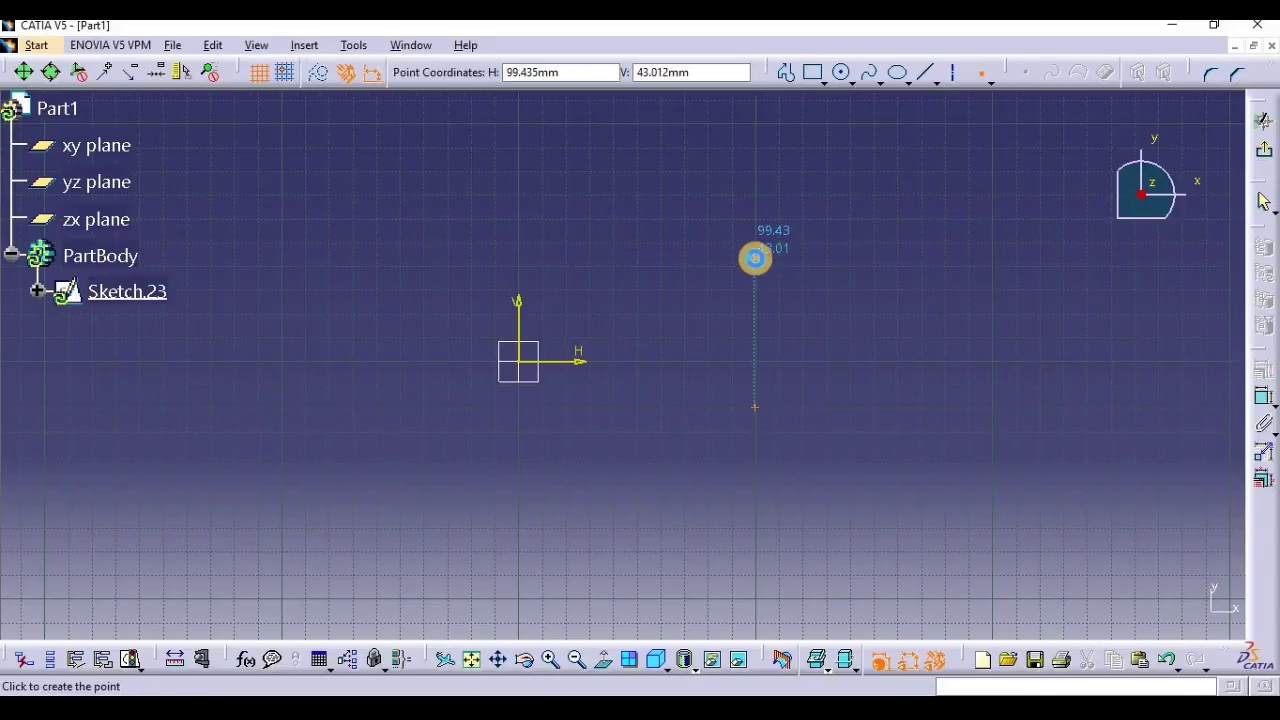
{"action": "left_click", "coordinate": [755, 258]}
{"action": "left_click", "coordinate": [1264, 120]}
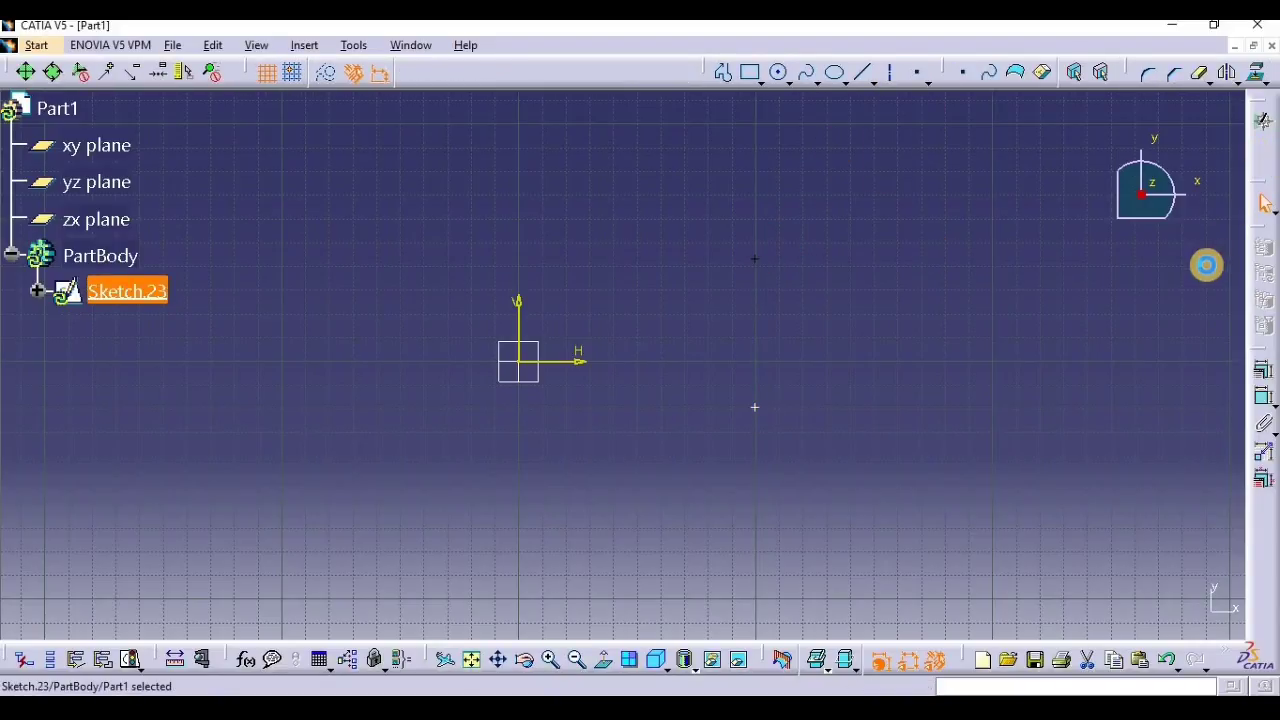